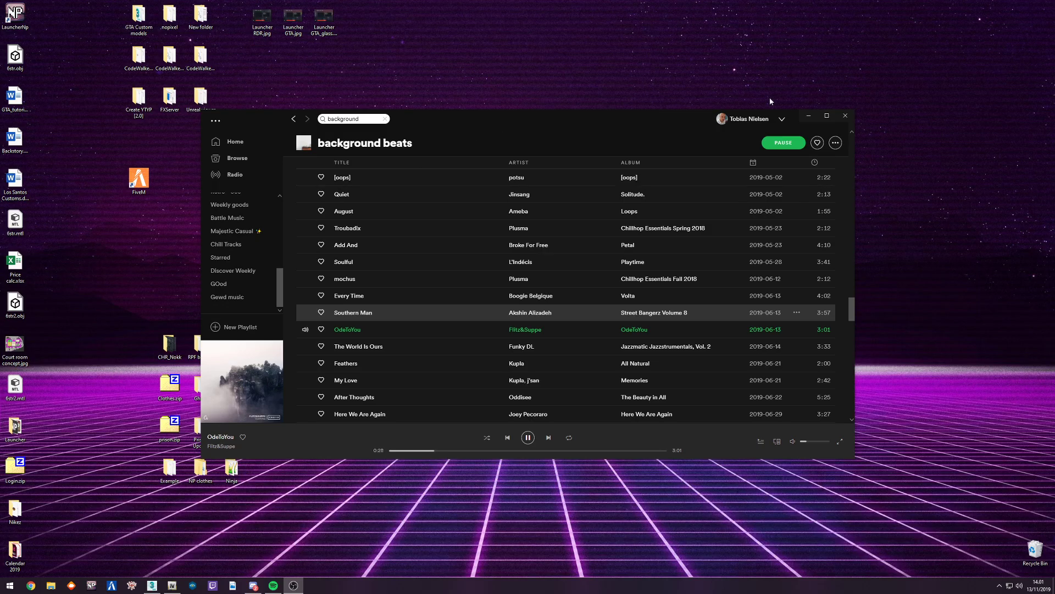
# Step: Switch to Discord, download the Interior Template attachment from the tools channel, and open the downloaded zip archive
pyautogui.click(808, 115)
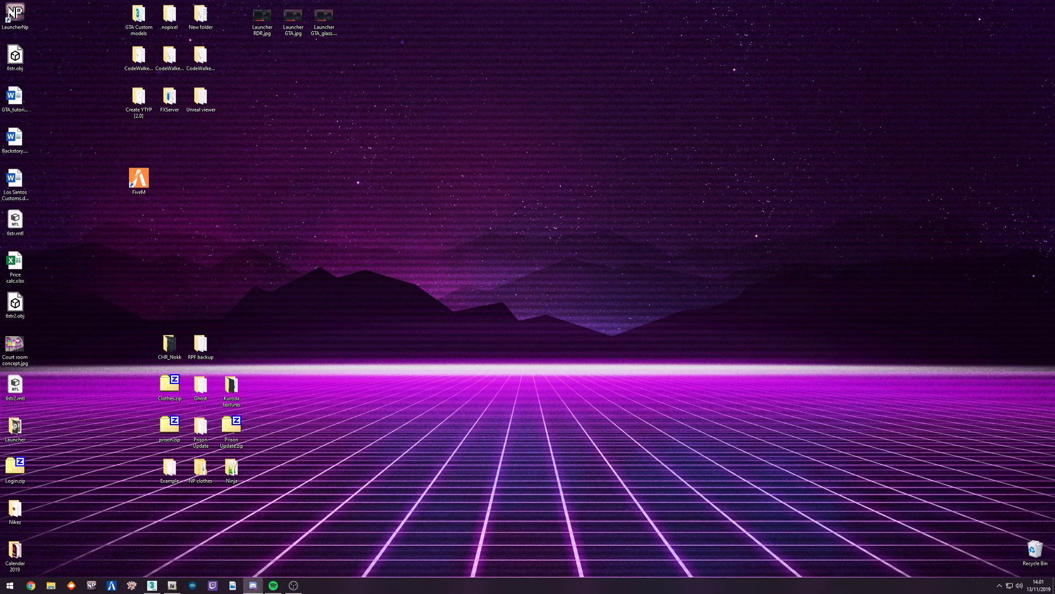
pyautogui.click(252, 585)
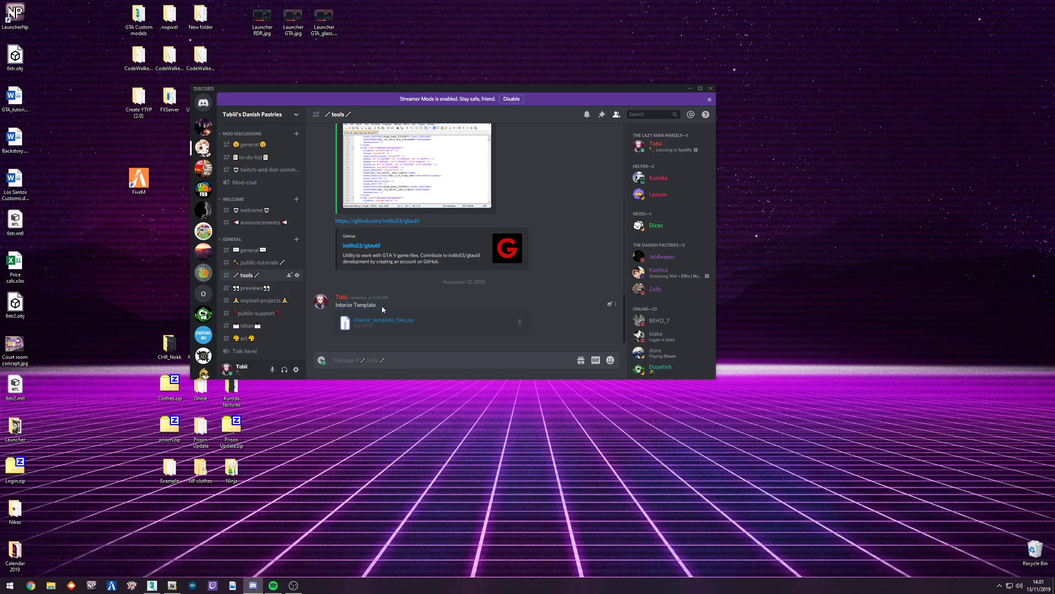
pyautogui.click(520, 323)
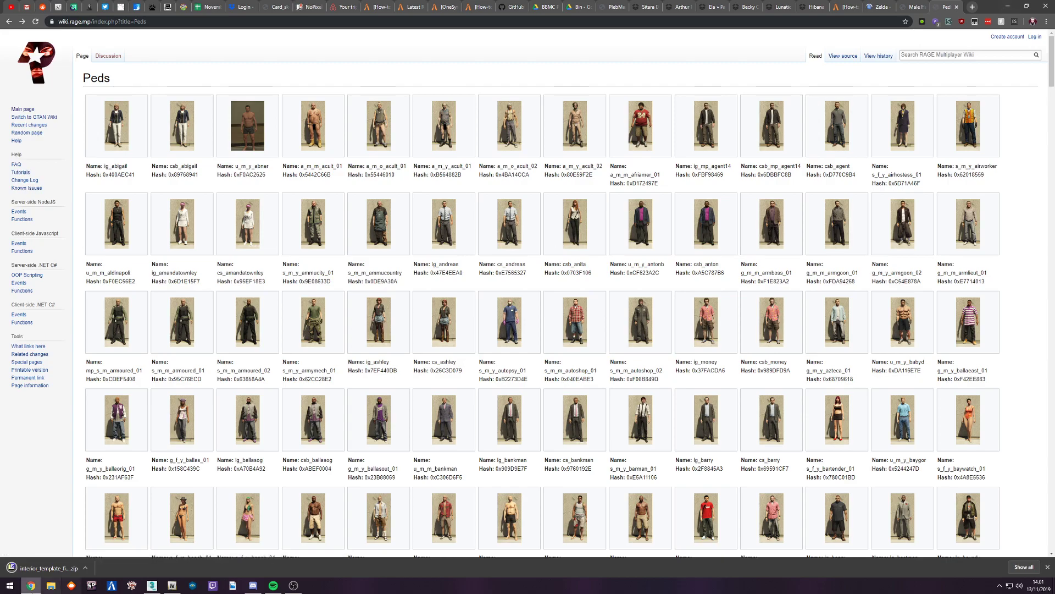
pyautogui.click(48, 567)
pyautogui.click(1008, 7)
pyautogui.moveTo(876, 57); pyautogui.dragTo(875, 139)
pyautogui.click(690, 89)
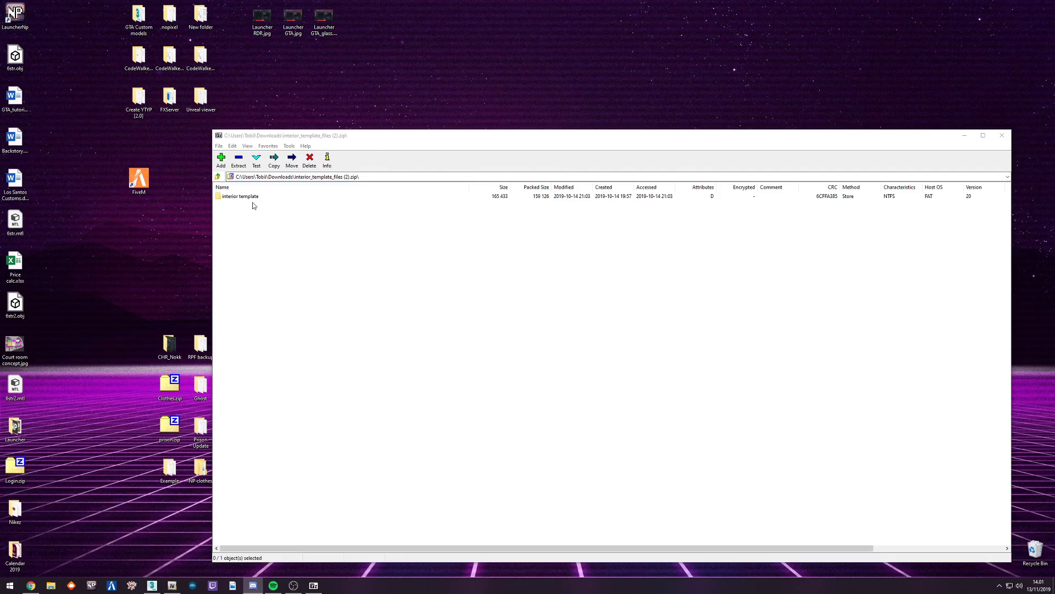
# Step: Extract the interior template folder from the archive onto the desktop and open it to view its files
pyautogui.moveTo(246, 198); pyautogui.dragTo(548, 228)
pyautogui.click(1002, 135)
pyautogui.doubleClick(548, 229)
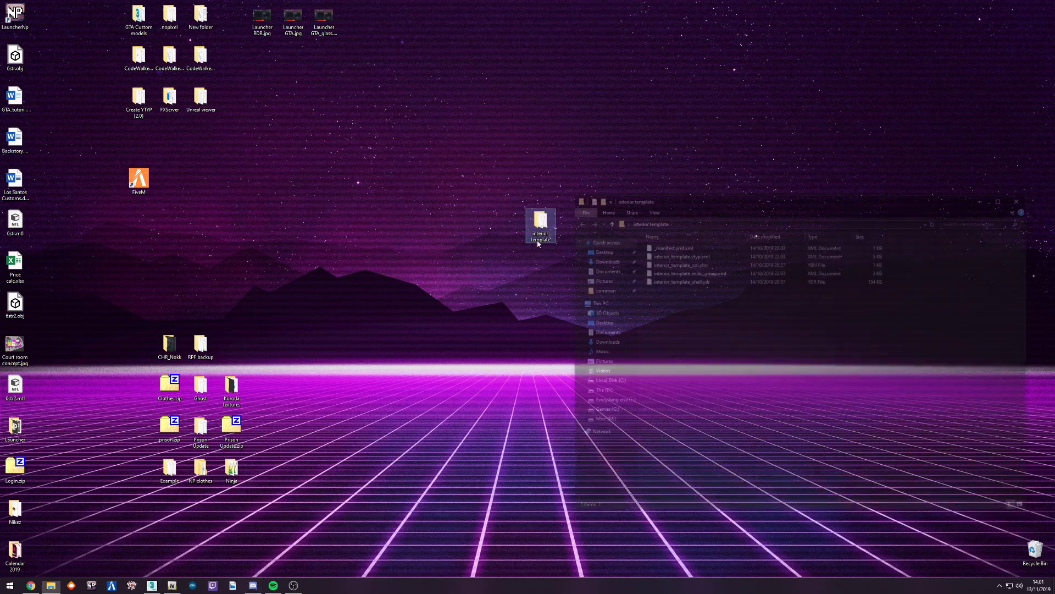
pyautogui.moveTo(674, 196); pyautogui.dragTo(589, 47)
pyautogui.moveTo(611, 133); pyautogui.dragTo(542, 91)
pyautogui.click(628, 165)
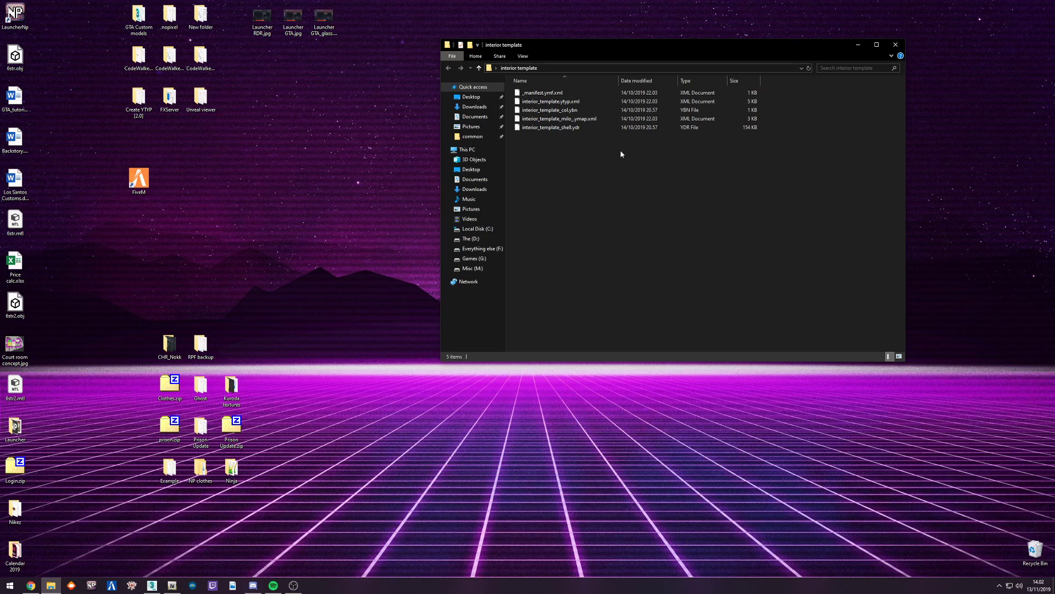
pyautogui.moveTo(663, 205); pyautogui.dragTo(595, 176)
# Step: Switch to OpenIV and create a folder named interior_tutorial inside update.rpf's x64/dlcpacks folder, then open it
pyautogui.click(172, 586)
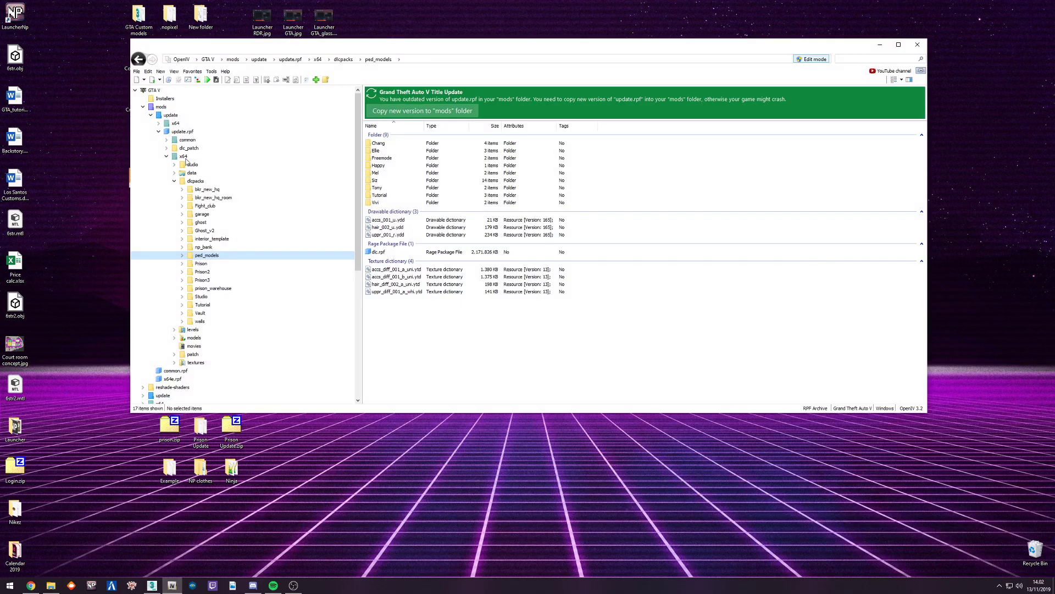
pyautogui.click(197, 182)
pyautogui.rightClick(417, 313)
pyautogui.moveTo(461, 371)
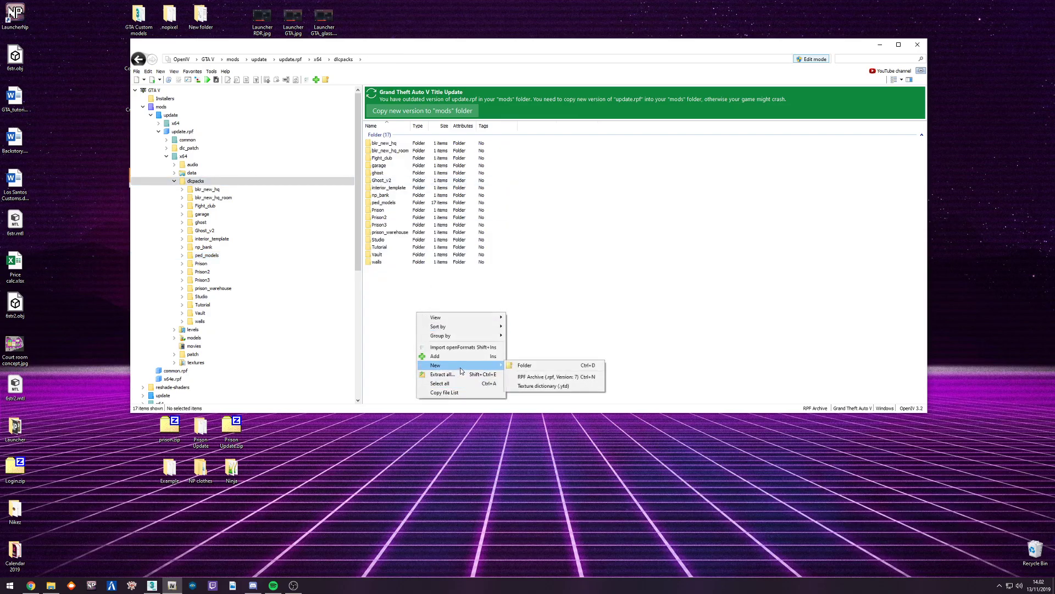
pyautogui.click(559, 368)
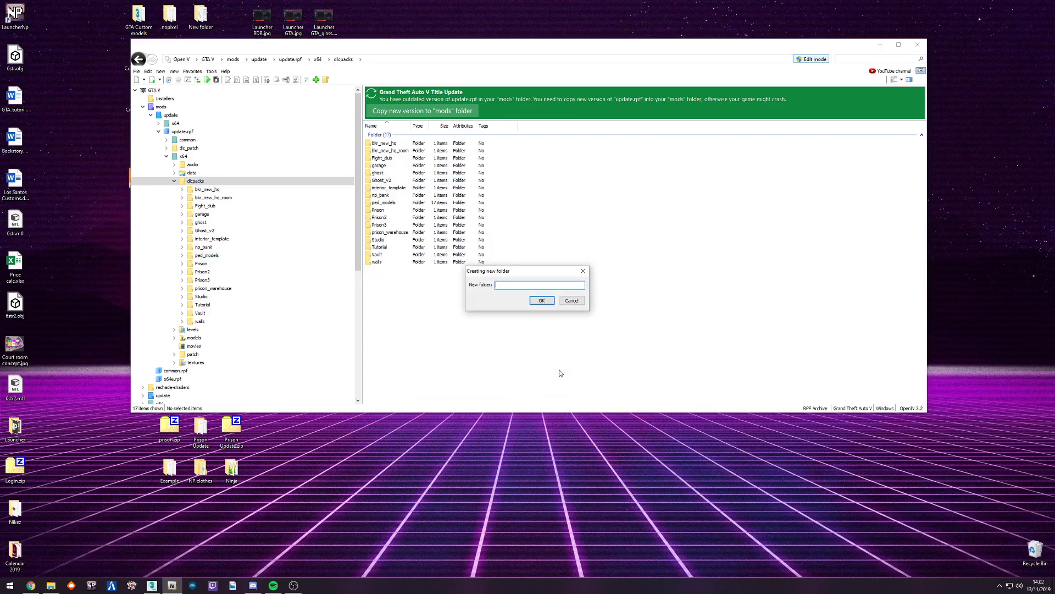
pyautogui.write('interior_tutorial')
pyautogui.hotkey('ctrl', 'a')
pyautogui.press('Return')
pyautogui.doubleClick(385, 270)
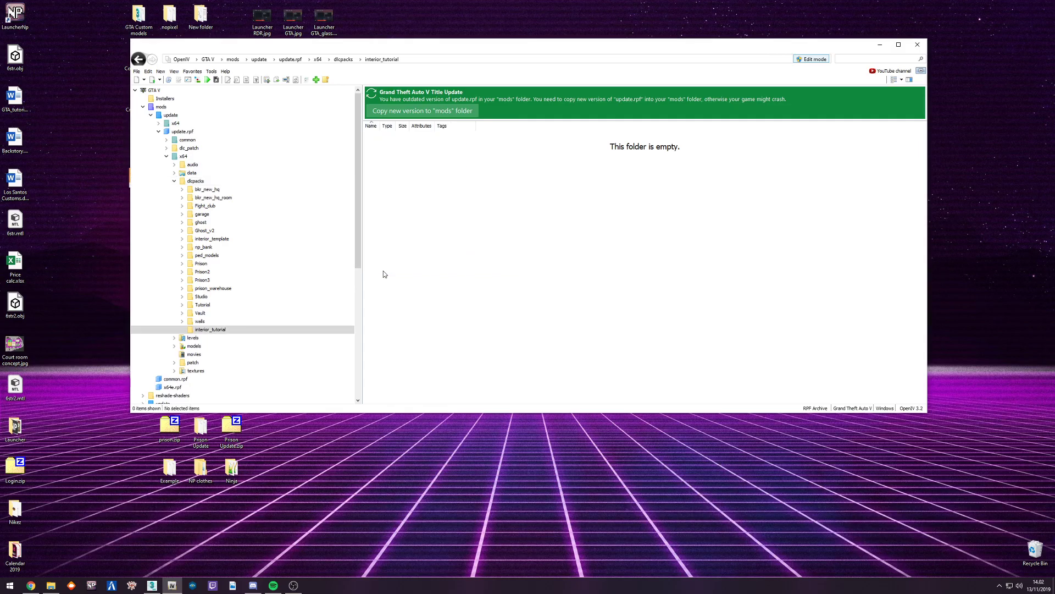
# Step: Examine the nested structure of the existing walls dlcpack from dlc.rpf down to the contents of models.rpf
pyautogui.click(200, 322)
pyautogui.doubleClick(379, 143)
pyautogui.doubleClick(379, 143)
pyautogui.doubleClick(380, 144)
pyautogui.doubleClick(381, 144)
pyautogui.click(382, 145)
pyautogui.doubleClick(382, 145)
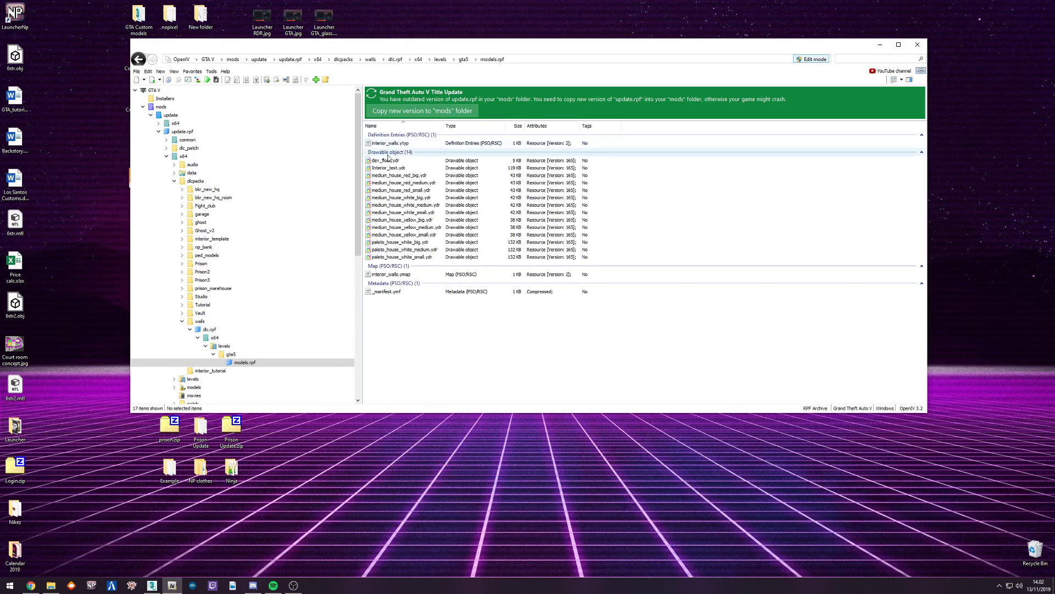
# Step: Create a new RPF archive named dlc inside the interior_tutorial folder
pyautogui.click(210, 371)
pyautogui.rightClick(401, 207)
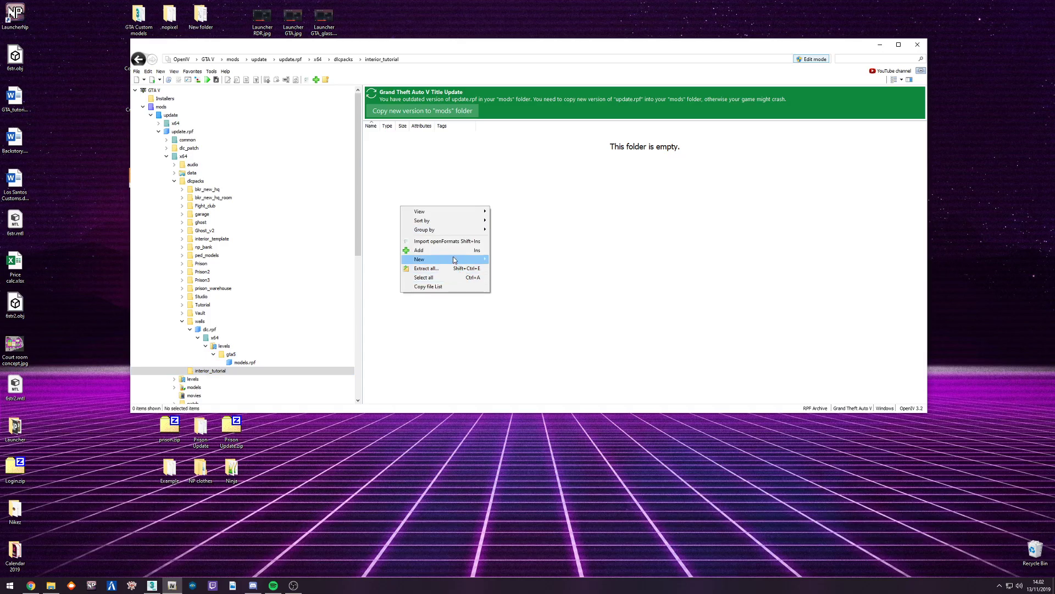
pyautogui.moveTo(455, 259)
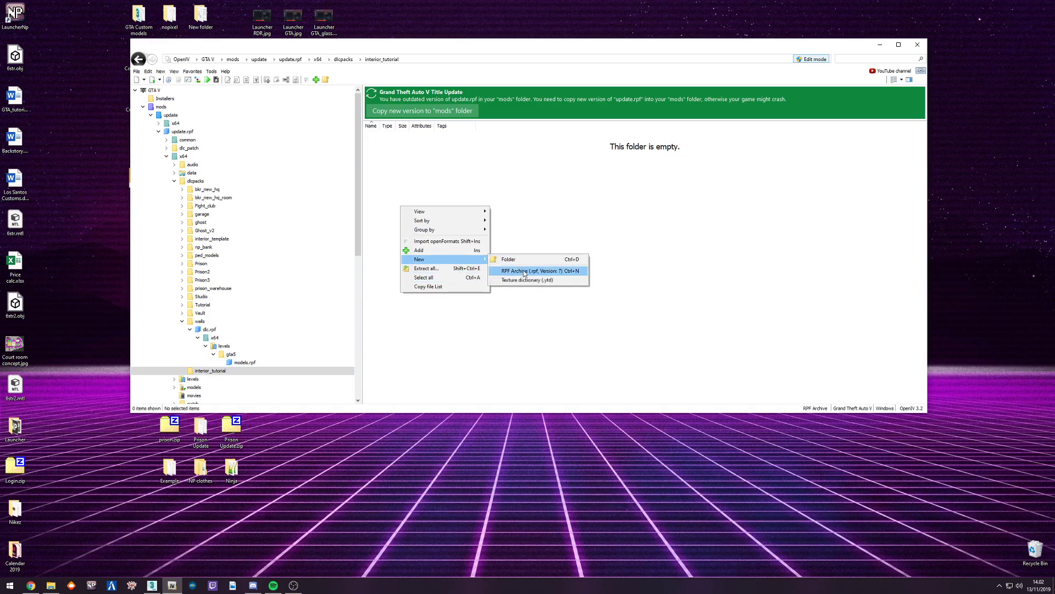
pyautogui.click(563, 272)
pyautogui.write('dlc')
pyautogui.press('Return')
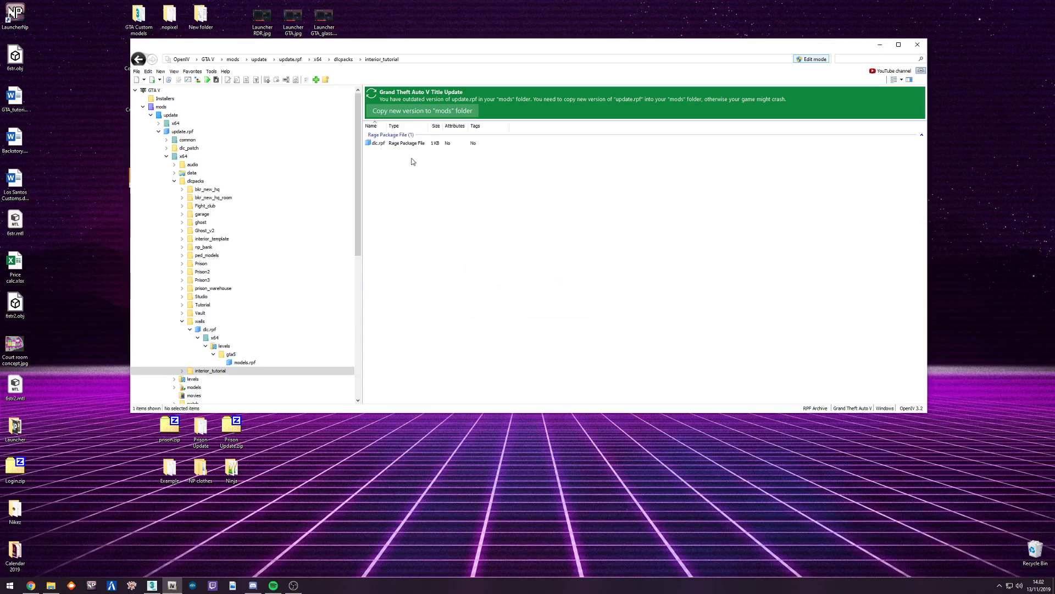
# Step: Create an x64 folder inside interior_tutorial's dlc.rpf archive
pyautogui.click(379, 144)
pyautogui.doubleClick(378, 144)
pyautogui.rightClick(425, 176)
pyautogui.moveTo(464, 231)
pyautogui.click(544, 230)
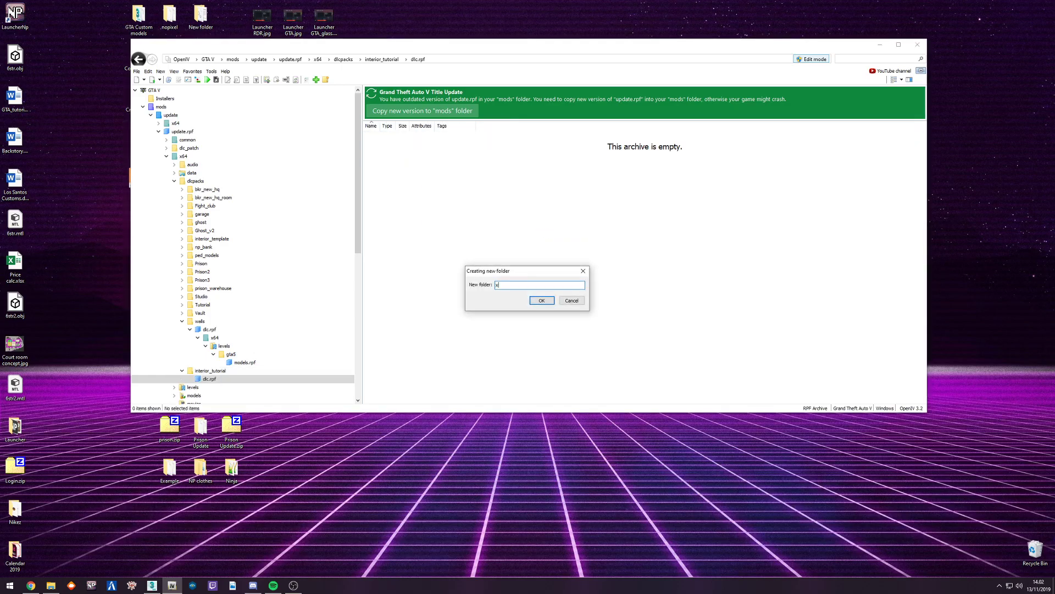
pyautogui.write('x64')
pyautogui.press('Return')
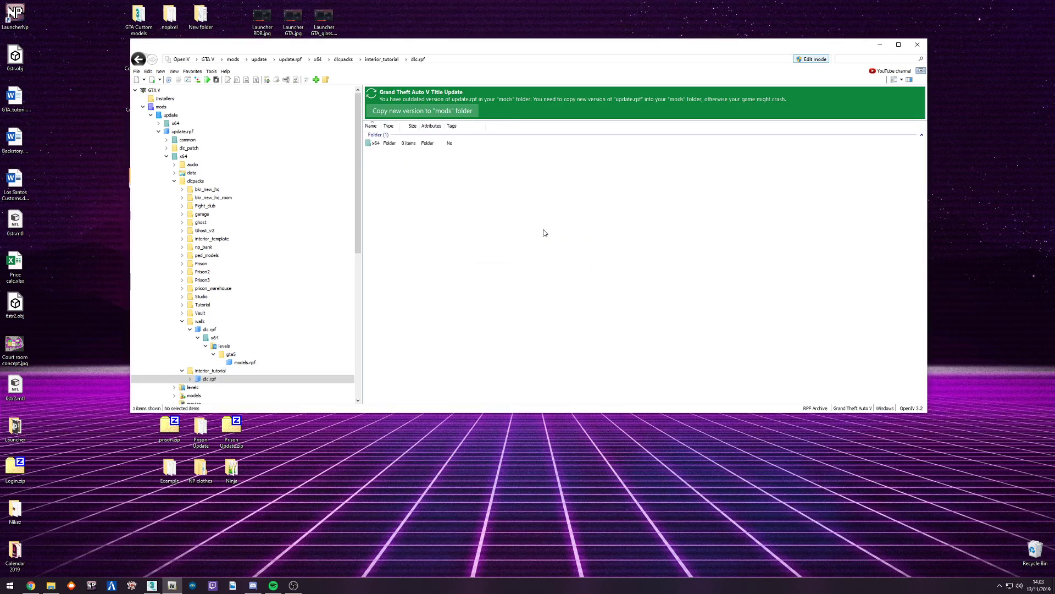
# Step: Create a levels folder inside the new x64 folder of interior_tutorial's dlc.rpf
pyautogui.doubleClick(383, 144)
pyautogui.rightClick(422, 184)
pyautogui.moveTo(471, 240)
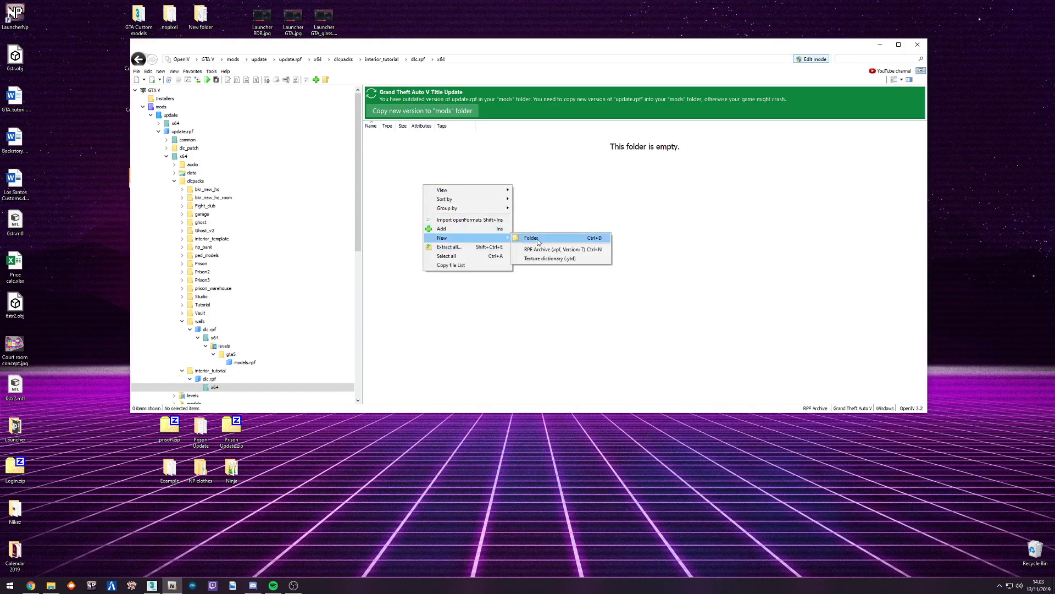
pyautogui.click(538, 242)
pyautogui.write('levels')
pyautogui.press('Return')
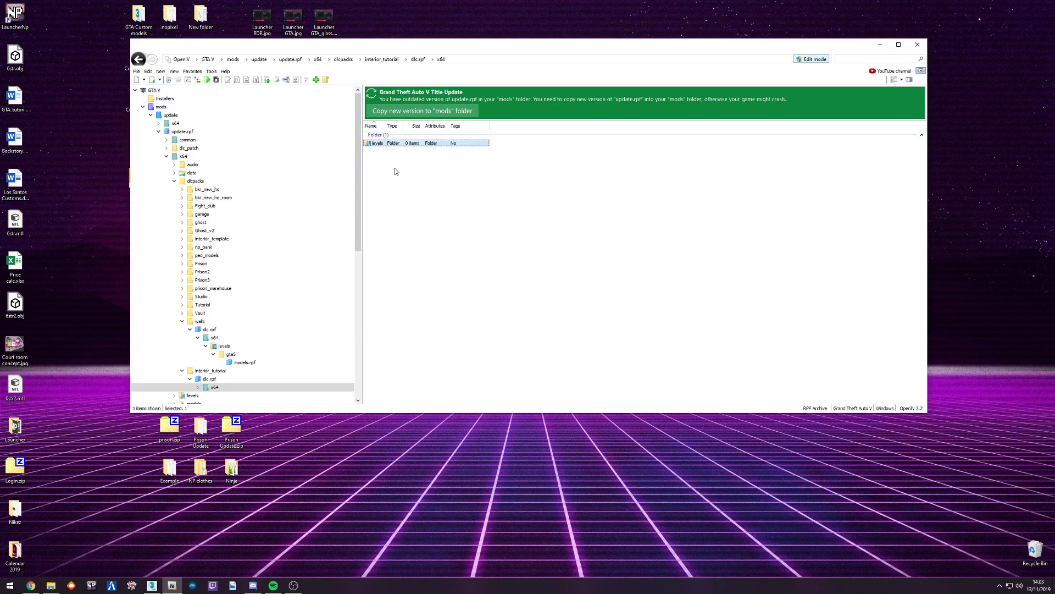
# Step: Create a gta5 folder inside the new levels folder
pyautogui.doubleClick(381, 144)
pyautogui.rightClick(425, 196)
pyautogui.click(534, 251)
pyautogui.write('gta5')
pyautogui.press('Return')
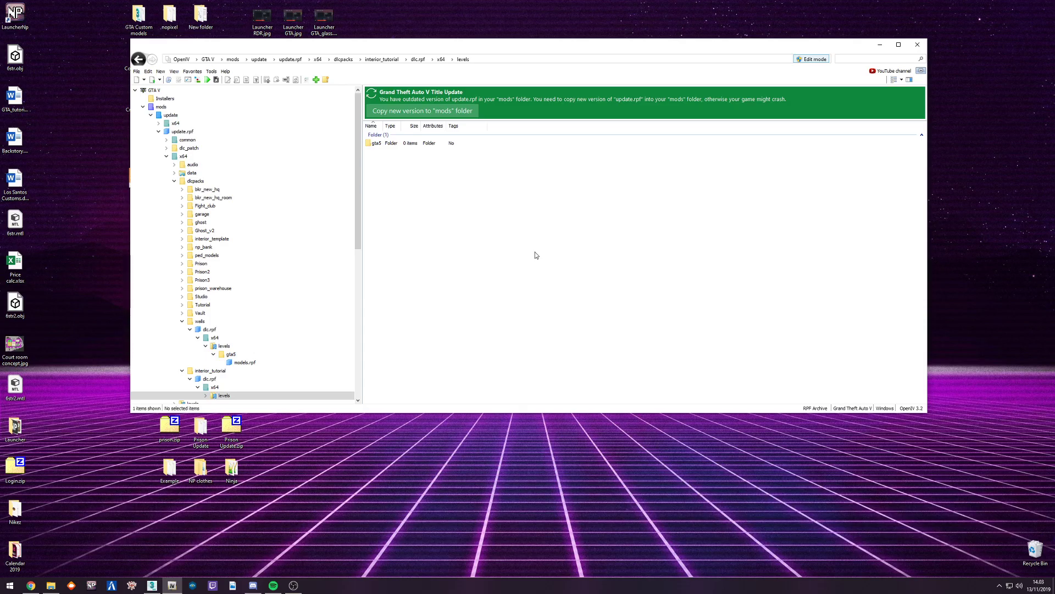
# Step: Create a new RPF archive named models inside the gta5 folder
pyautogui.doubleClick(400, 145)
pyautogui.rightClick(420, 204)
pyautogui.moveTo(467, 257)
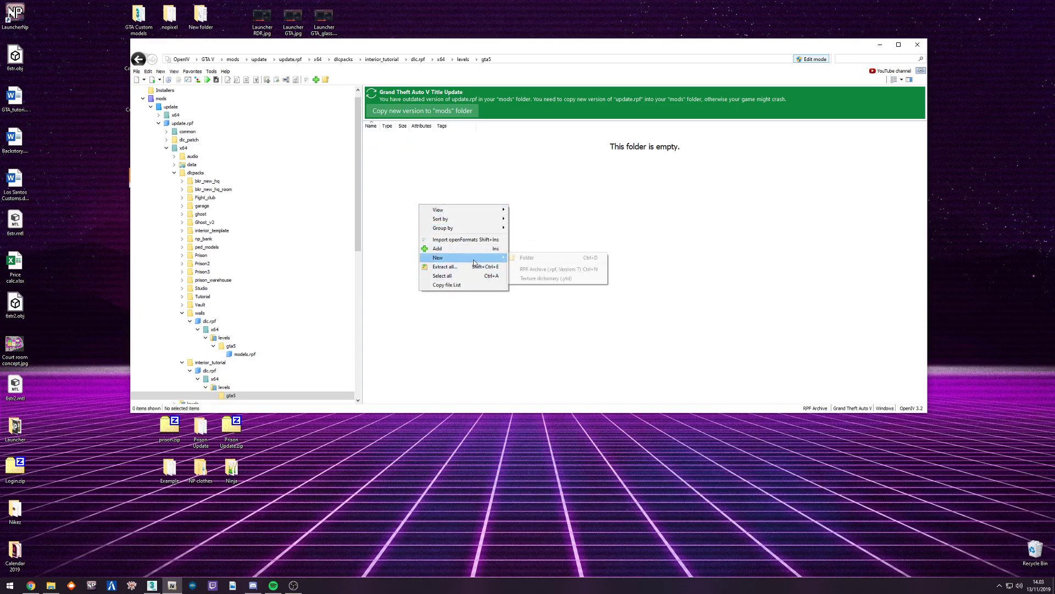
pyautogui.click(566, 272)
pyautogui.write('models')
pyautogui.press('Return')
# Step: Import all five files from the desktop's interior template folder into the new models.rpf archive
pyautogui.doubleClick(395, 146)
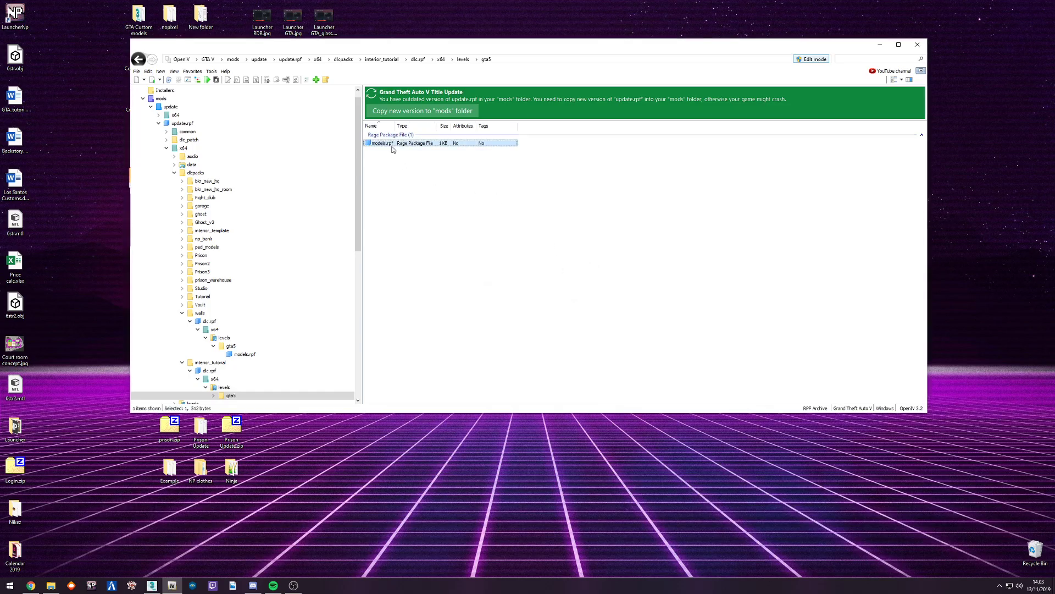
pyautogui.click(51, 584)
pyautogui.moveTo(642, 173); pyautogui.dragTo(546, 93)
pyautogui.moveTo(607, 192); pyautogui.dragTo(406, 224)
pyautogui.click(410, 227)
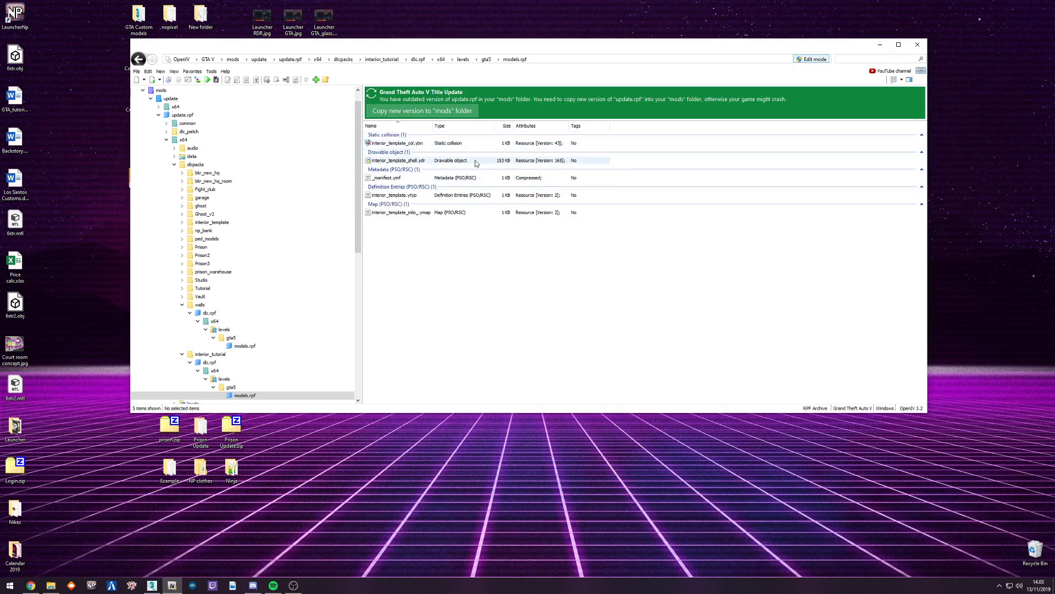
# Step: Review the imported files and inspect both BVH parts of interior_template_col.ybn in the collision viewer
pyautogui.click(448, 142)
pyautogui.click(431, 160)
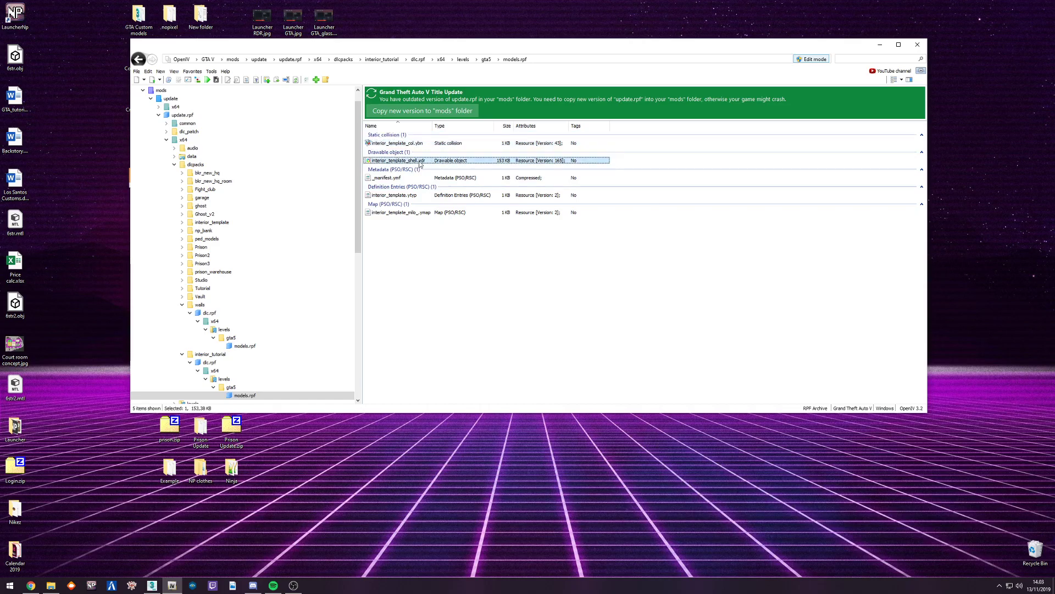
pyautogui.click(418, 179)
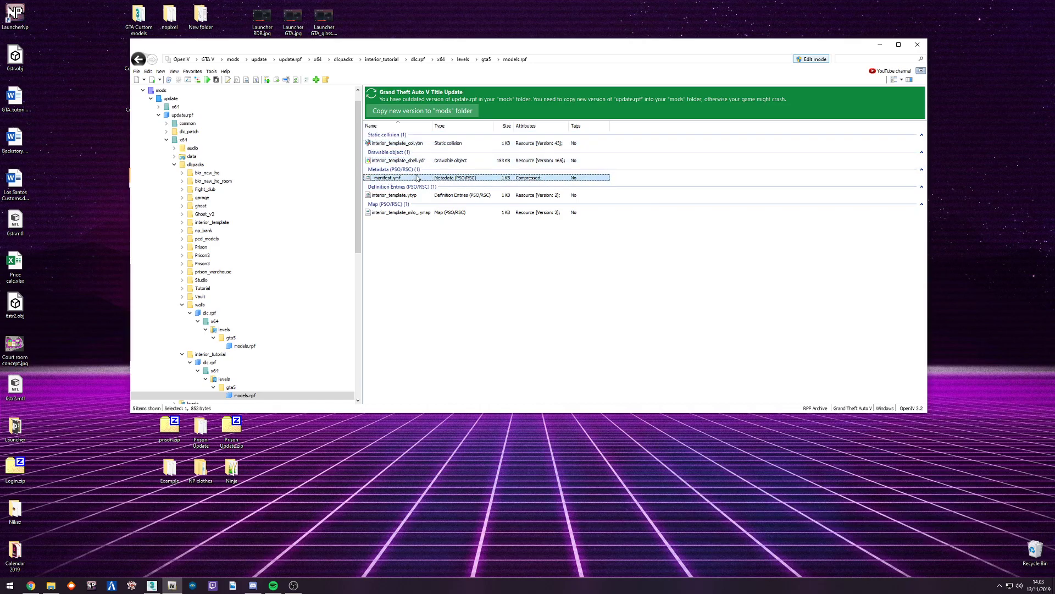
pyautogui.click(445, 195)
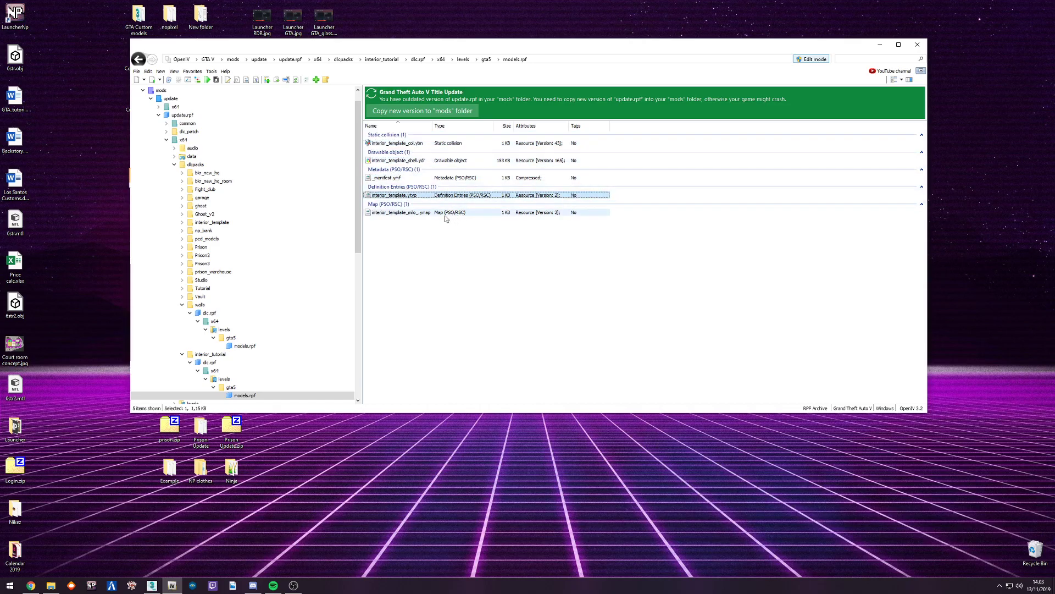
pyautogui.doubleClick(446, 144)
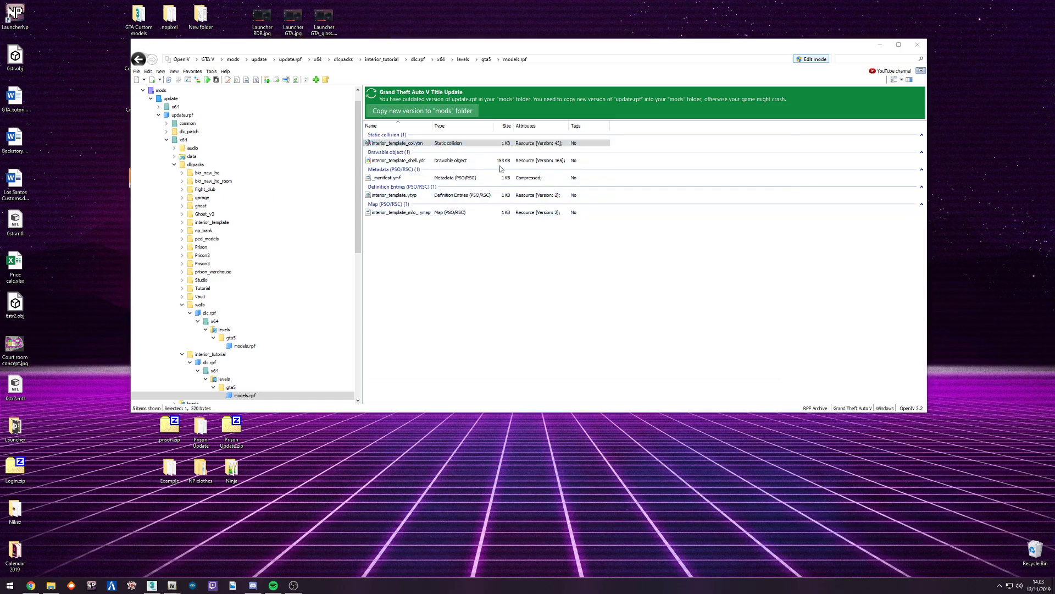
pyautogui.moveTo(538, 202); pyautogui.dragTo(634, 217)
pyautogui.scroll(-3, 557, 190)
pyautogui.scroll(5, 551, 197)
pyautogui.click(269, 102)
pyautogui.click(271, 89)
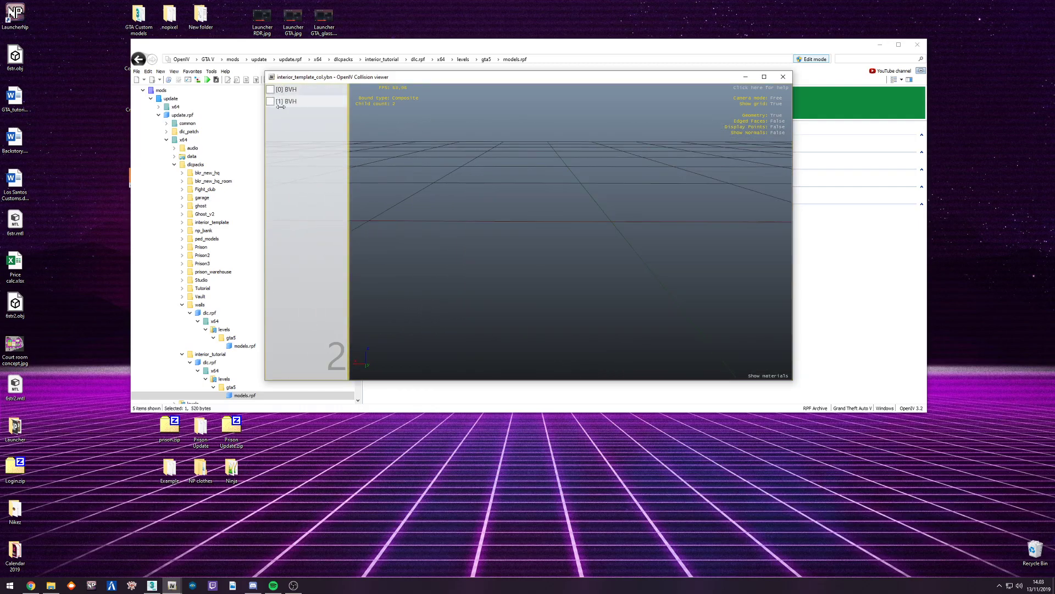
pyautogui.click(270, 89)
pyautogui.click(270, 89)
pyautogui.click(783, 77)
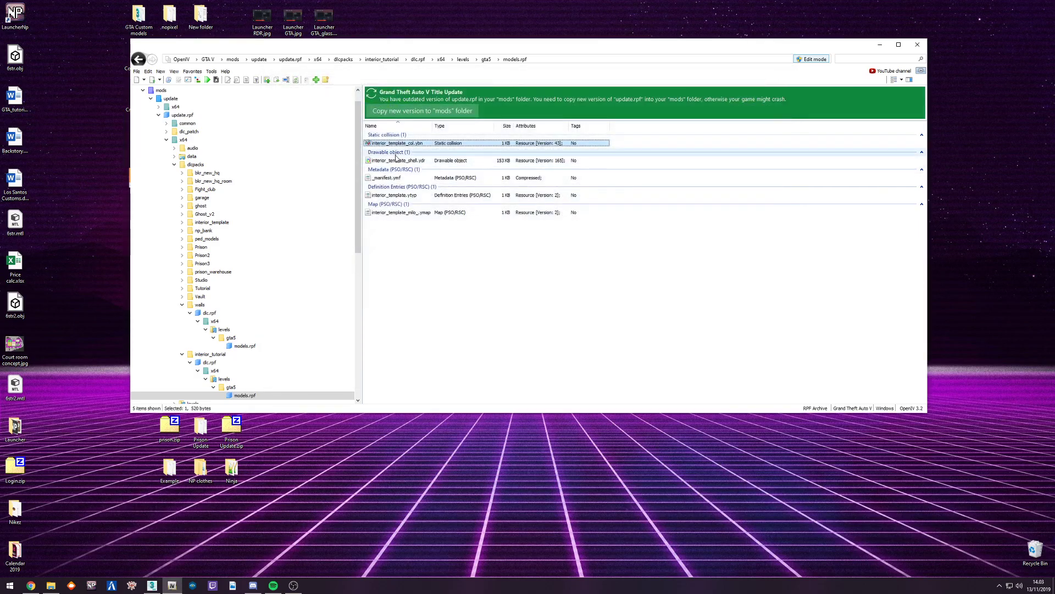
# Step: Inspect the room shell in interior_template_shell.ydr from several angles in the model viewer
pyautogui.doubleClick(409, 160)
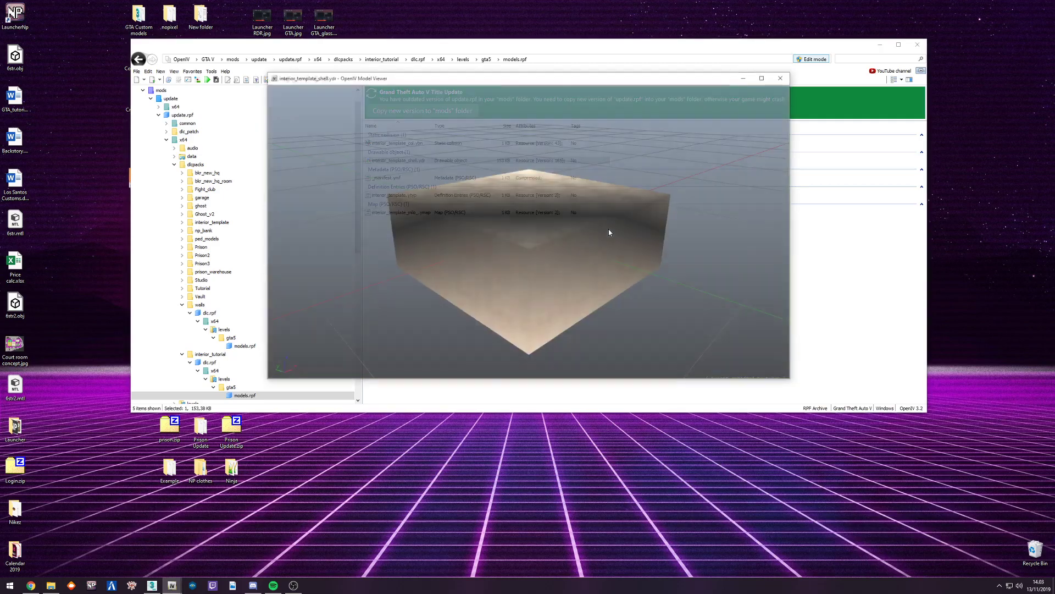
pyautogui.moveTo(631, 229); pyautogui.dragTo(549, 242)
pyautogui.press('w')
pyautogui.moveTo(504, 210)
pyautogui.mouseDown()
pyautogui.moveTo(519, 219)
pyautogui.moveTo(539, 183)
pyautogui.moveTo(506, 231)
pyautogui.mouseUp()
pyautogui.scroll(-3, 508, 232)
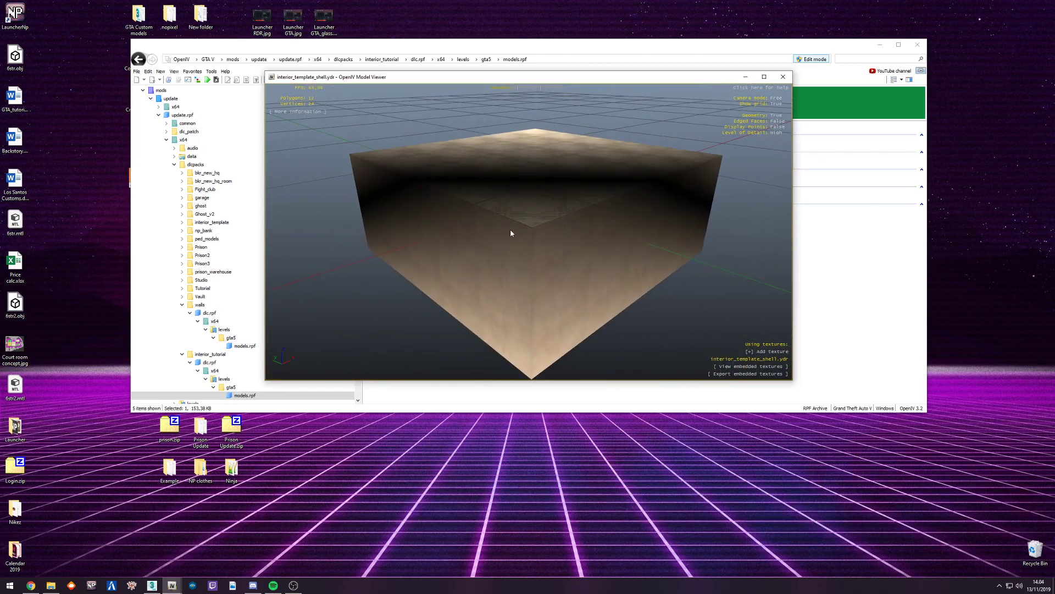
pyautogui.click(784, 77)
pyautogui.moveTo(500, 308); pyautogui.dragTo(460, 297)
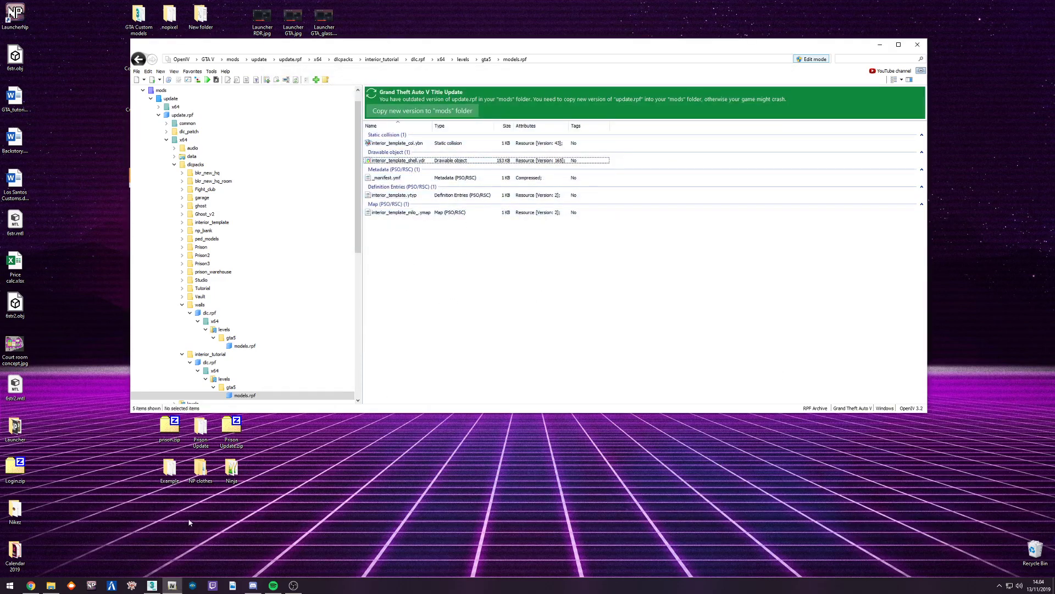
# Step: Open CodeWalker, expand its side panel, and position the world view above the downtown blocks beside the storm channel
pyautogui.click(131, 585)
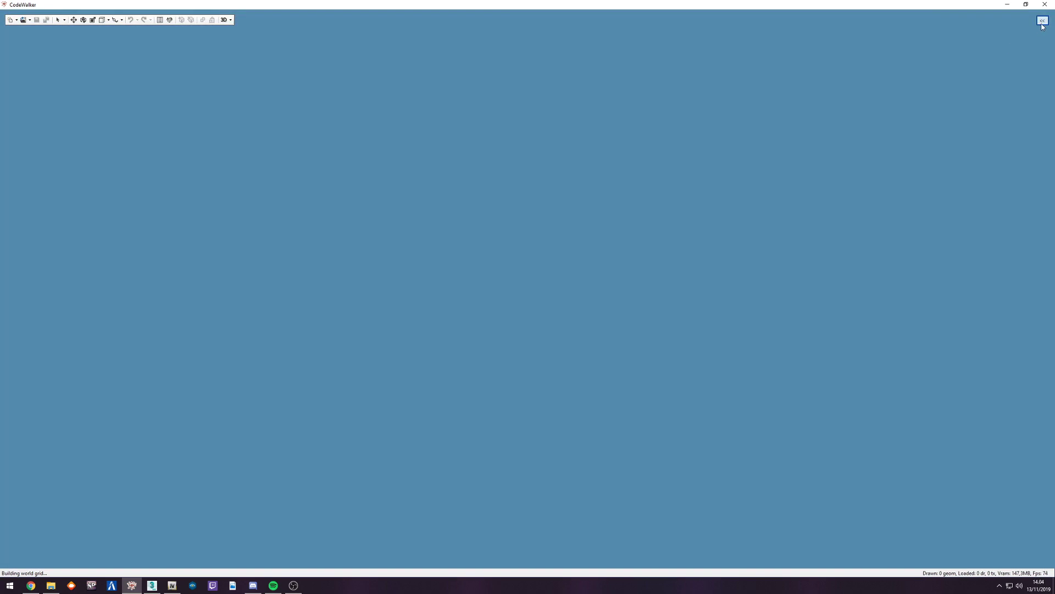
pyautogui.click(1042, 21)
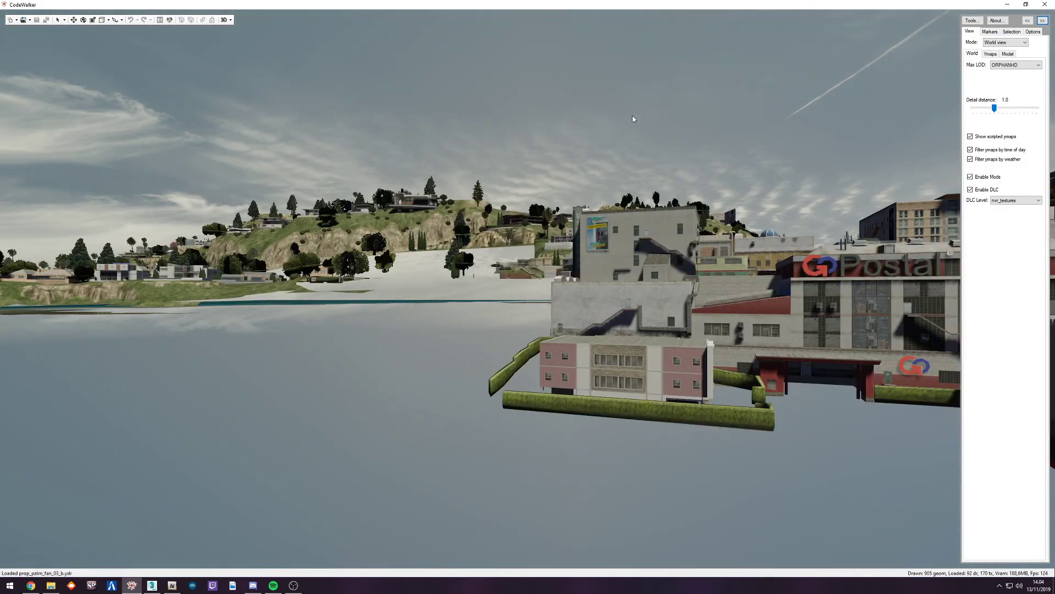
pyautogui.moveTo(537, 241); pyautogui.dragTo(393, 314)
pyautogui.press('s')
pyautogui.press('w')
pyautogui.press('s')
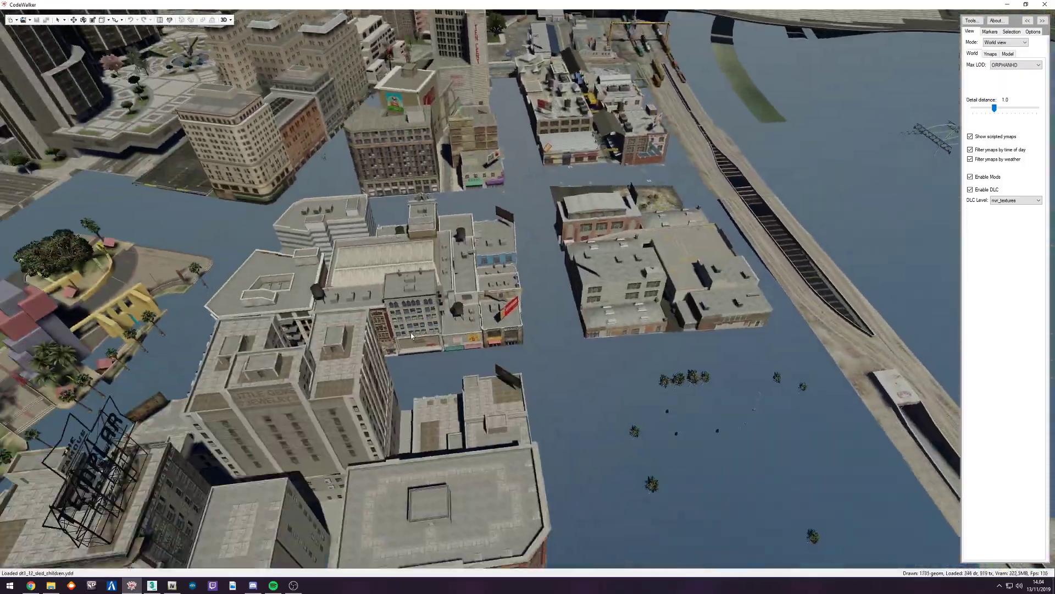
pyautogui.moveTo(505, 322); pyautogui.dragTo(527, 273)
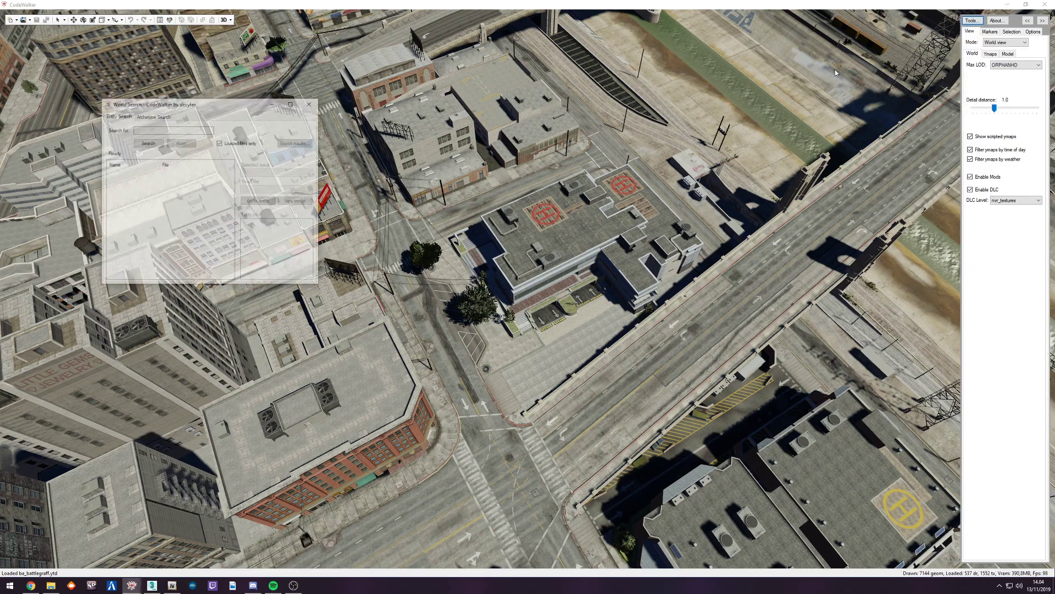
# Step: Search the loaded entities for "motel", go to v_motel_mp in the world view, and close the search window
pyautogui.moveTo(177, 101); pyautogui.dragTo(722, 70)
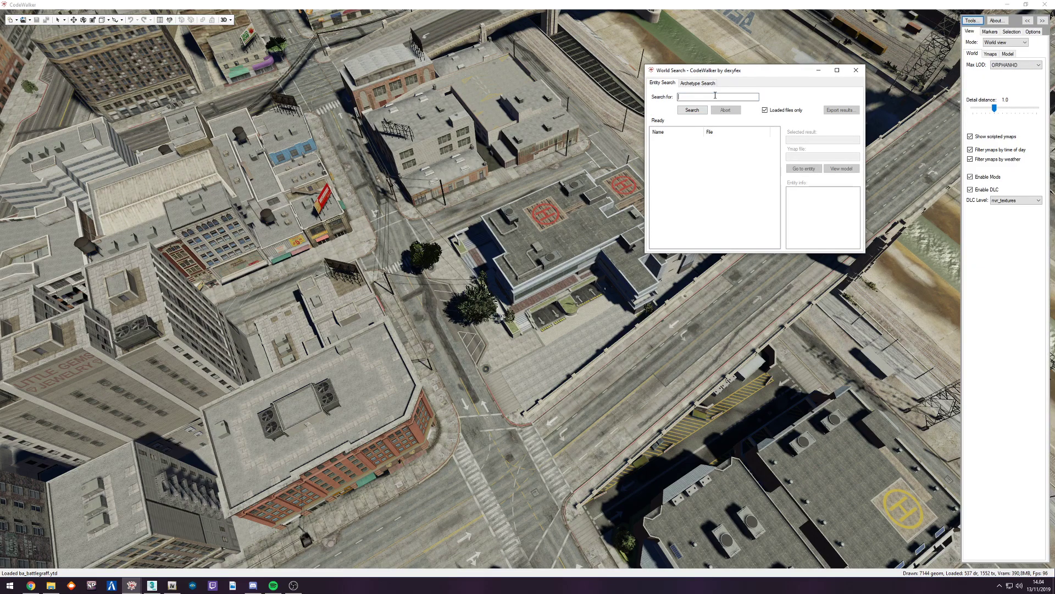
pyautogui.press('Return')
pyautogui.doubleClick(675, 169)
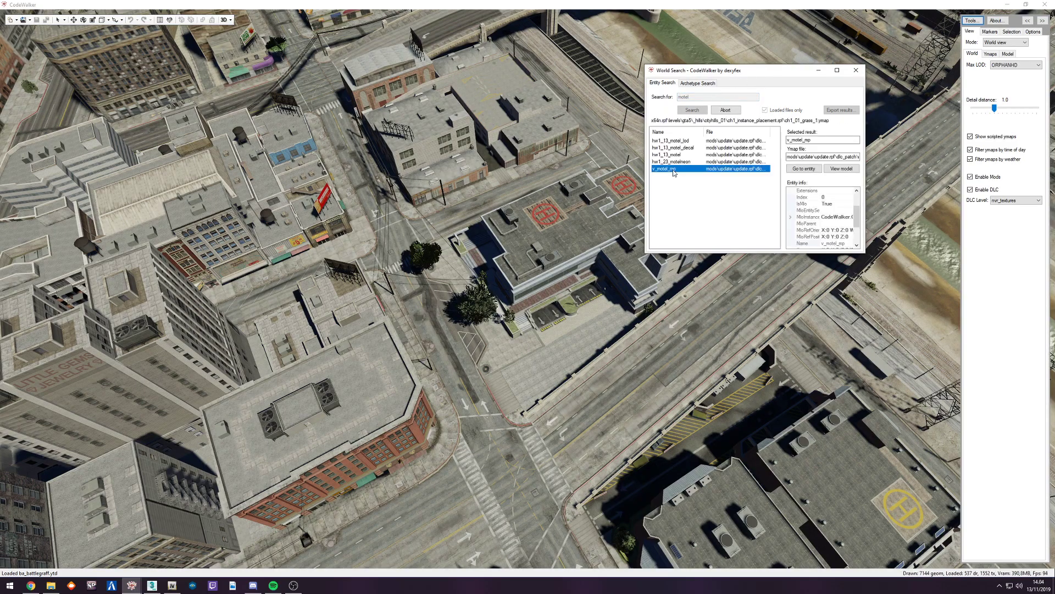
pyautogui.click(856, 70)
# Step: Examine the interiors around the found location and frame the small garage interior from above
pyautogui.moveTo(583, 232); pyautogui.dragTo(607, 163)
pyautogui.press('w')
pyautogui.press('w')
pyautogui.press('s')
pyautogui.press('d')
pyautogui.moveTo(563, 277); pyautogui.dragTo(437, 196)
pyautogui.press('s')
pyautogui.press('d')
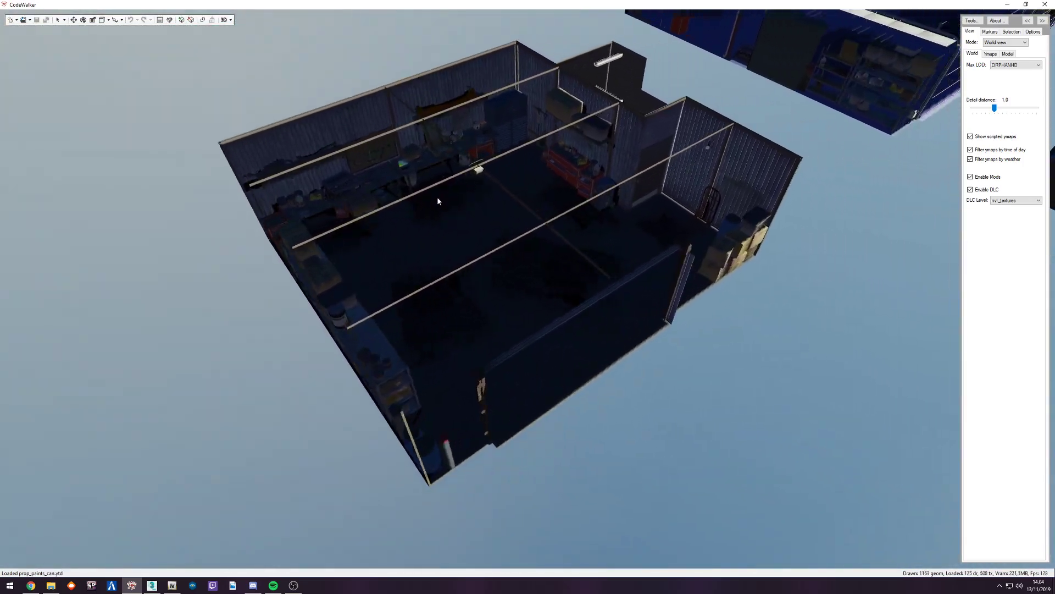
pyautogui.press('s')
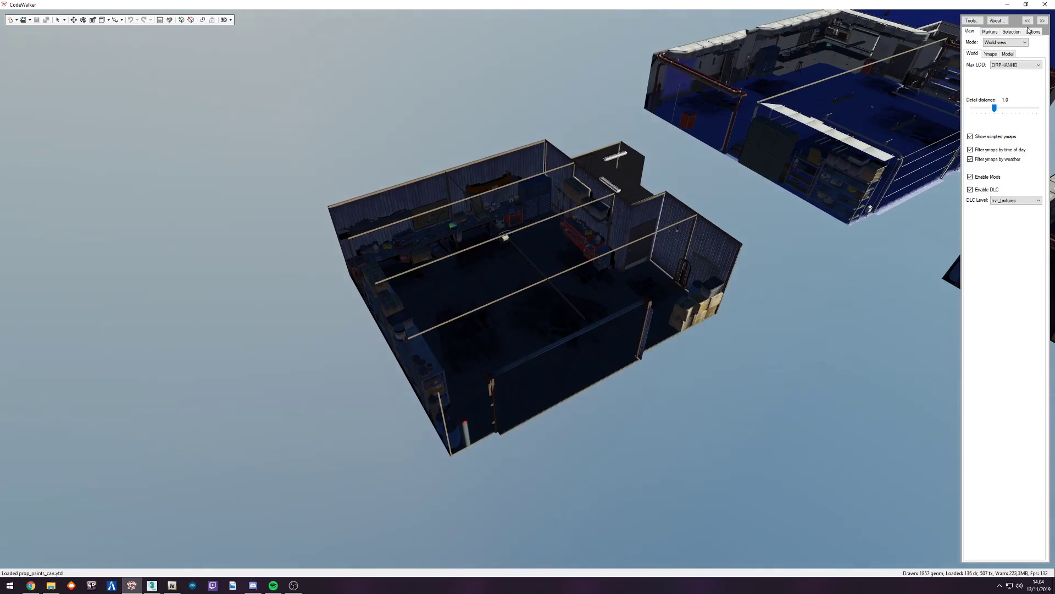
# Step: Activate entity selection with the Move tool, select v_72_beams in the garage, and move it vertically down beneath the floor
pyautogui.click(1012, 32)
pyautogui.click(60, 22)
pyautogui.moveTo(74, 26); pyautogui.dragTo(75, 24)
pyautogui.click(74, 22)
pyautogui.rightClick(329, 221)
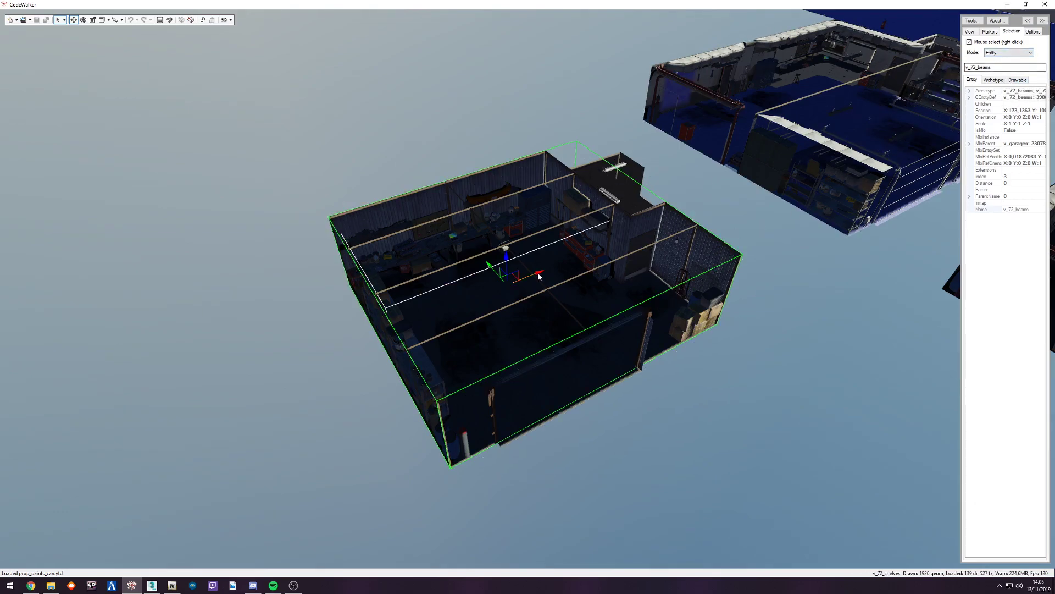
pyautogui.moveTo(507, 262); pyautogui.dragTo(511, 333)
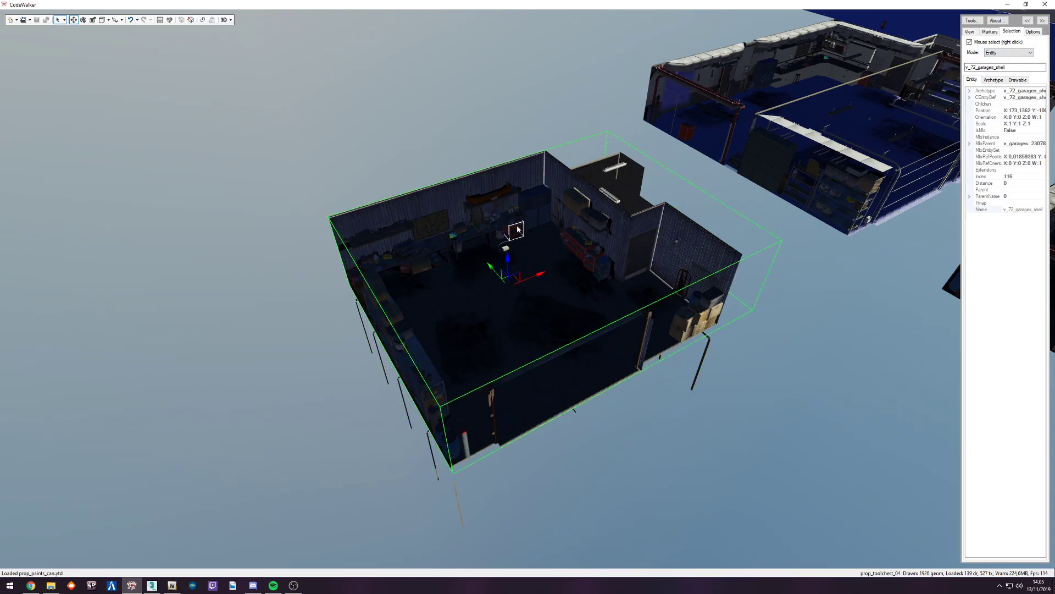
# Step: Select v_72_garages_shell and move it vertically up, clear of the garage props
pyautogui.moveTo(508, 262); pyautogui.dragTo(508, 134)
pyautogui.moveTo(619, 222); pyautogui.dragTo(675, 257)
pyautogui.press('w')
pyautogui.press('s')
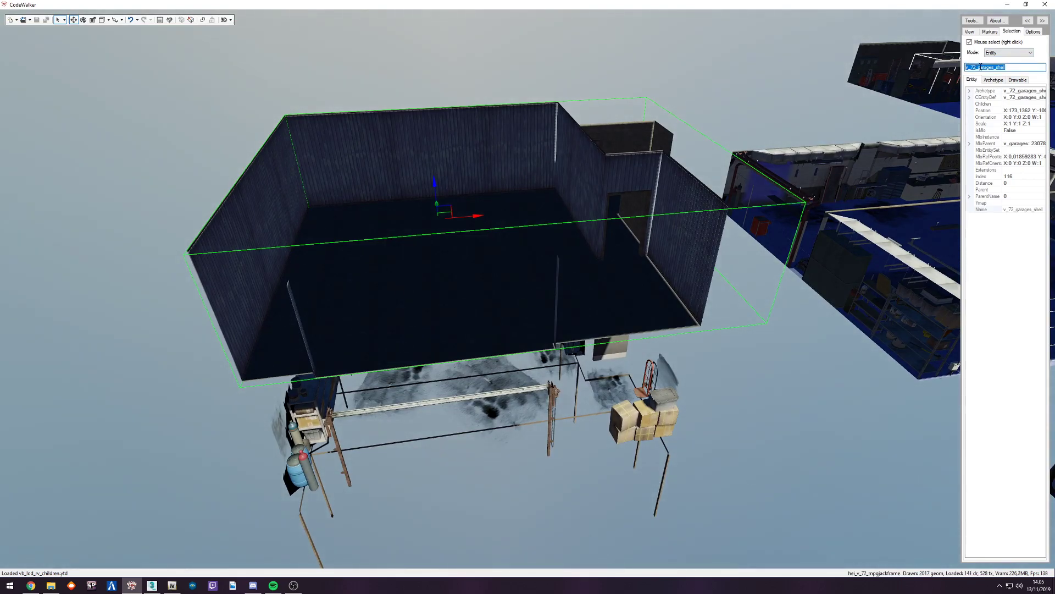
# Step: Search all game archives in OpenIV for v_72_garages_shell and open the location of v_72_garages_shell.ydr
pyautogui.hotkey('alt', 'Tab')
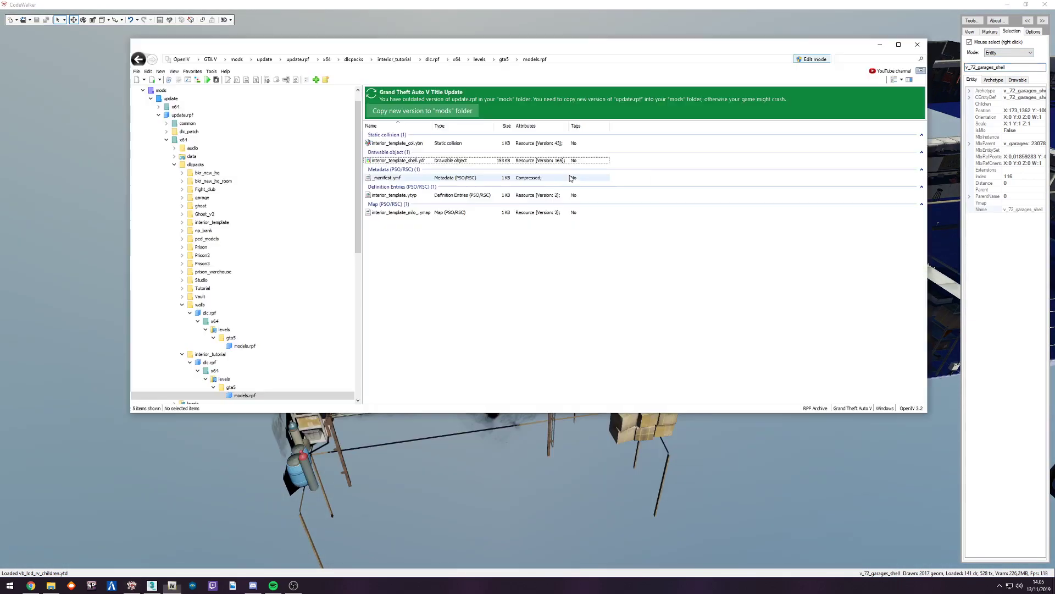
pyautogui.click(867, 59)
pyautogui.write('v_72_garages_shell')
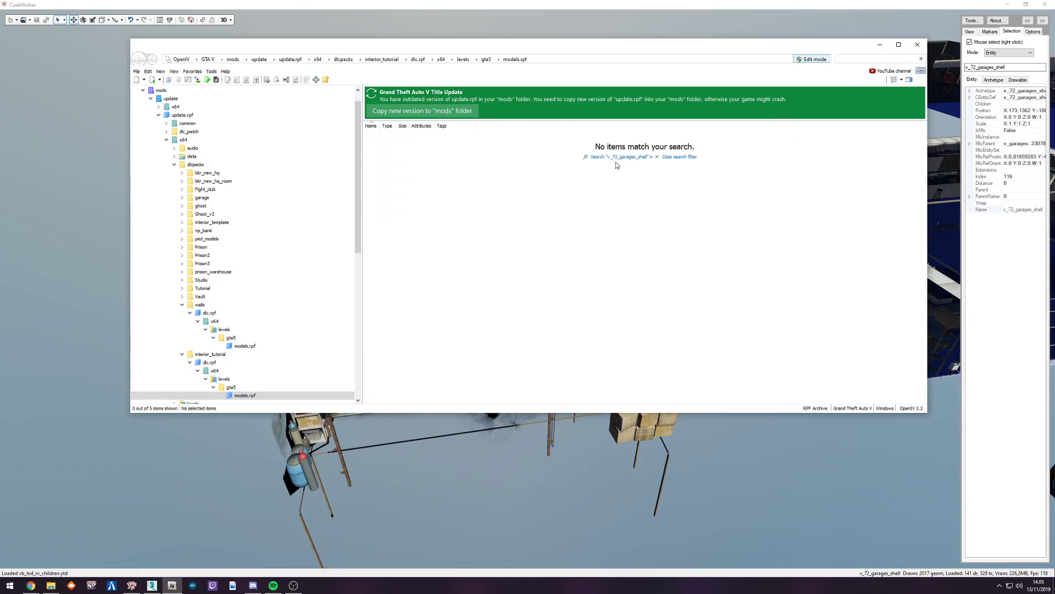
pyautogui.click(615, 158)
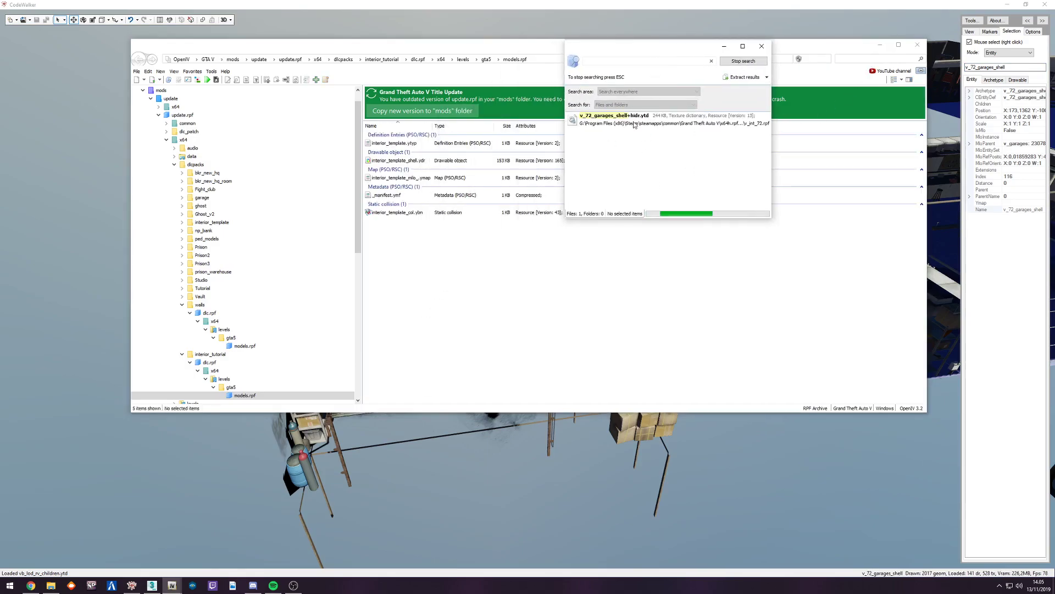
pyautogui.doubleClick(640, 133)
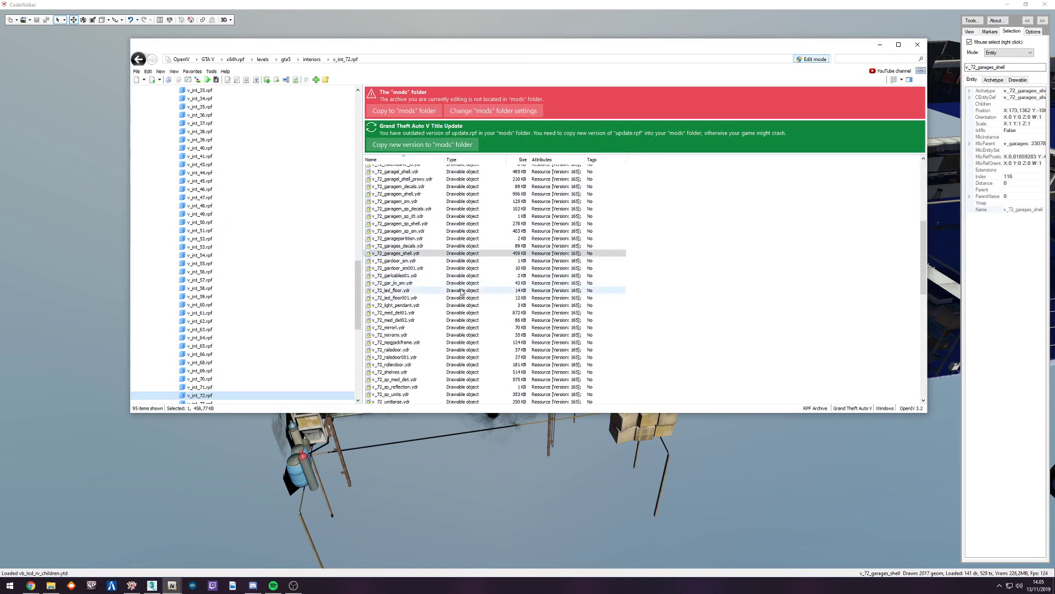
# Step: Inspect the doorway and walls of v_72_garages_shell.ydr in the model viewer and close it
pyautogui.click(407, 253)
pyautogui.moveTo(589, 276); pyautogui.dragTo(714, 232)
pyautogui.scroll(8, 531, 269)
pyautogui.moveTo(559, 267); pyautogui.dragTo(409, 185)
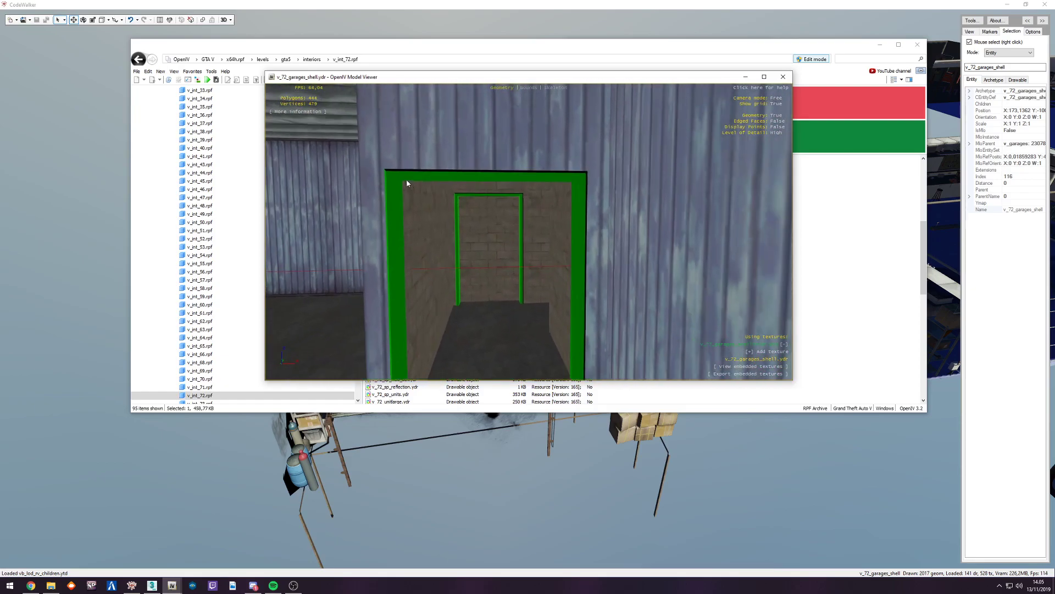
pyautogui.moveTo(606, 172); pyautogui.dragTo(568, 259)
pyautogui.moveTo(397, 302); pyautogui.dragTo(410, 188)
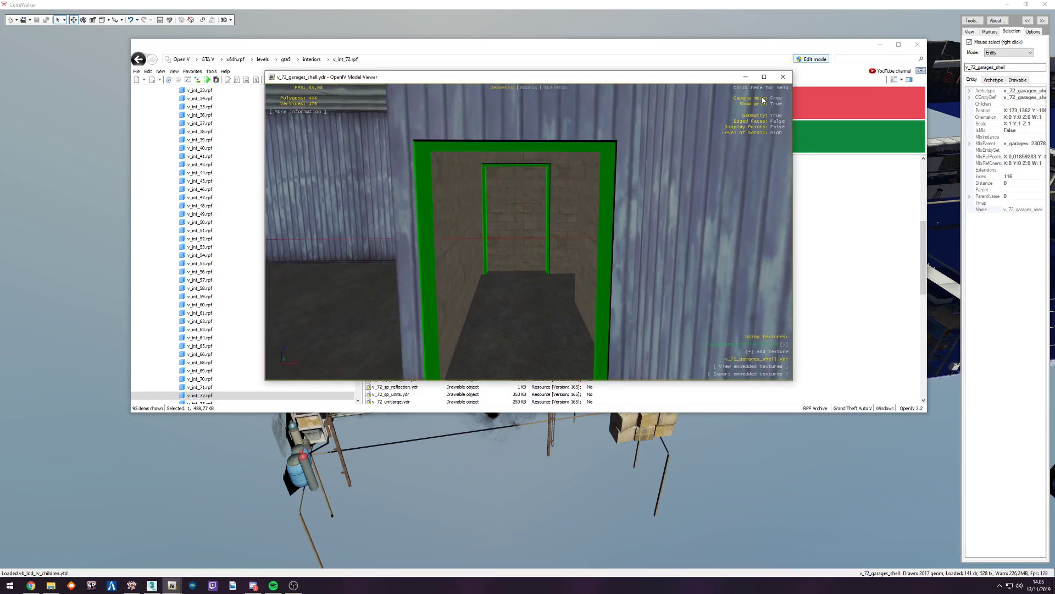
pyautogui.click(782, 76)
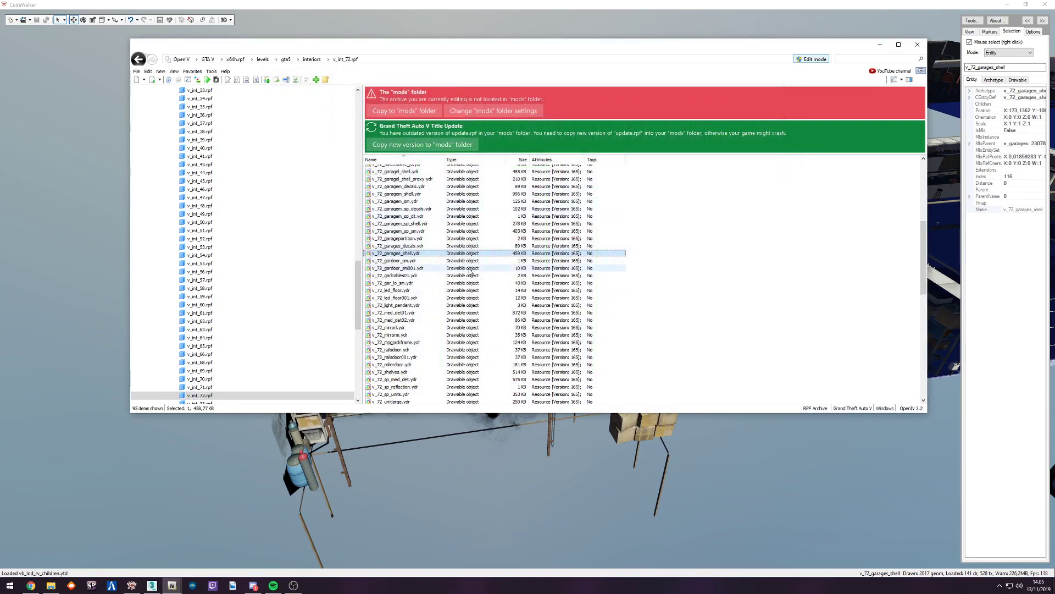
# Step: Start an openFormats export of v_72_garages_shell.ydr with the desktop as the browsing location
pyautogui.rightClick(396, 256)
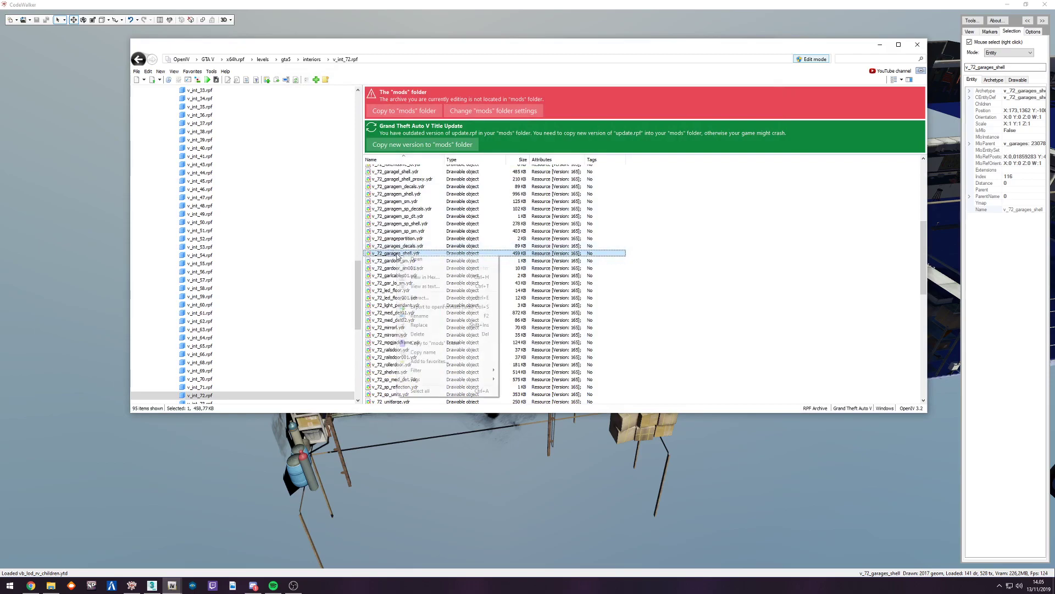
pyautogui.click(445, 308)
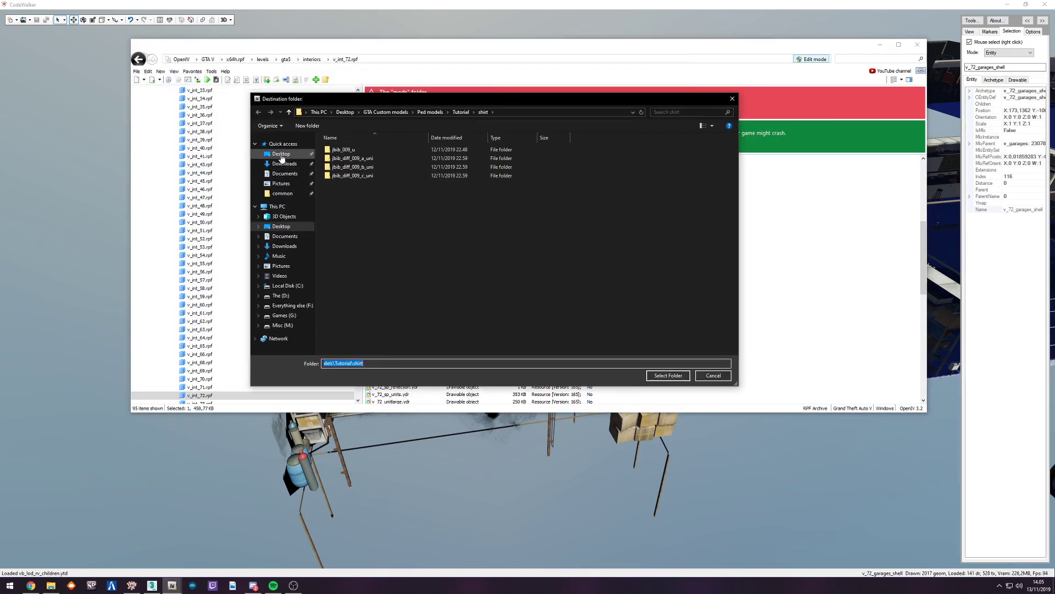
pyautogui.click(282, 155)
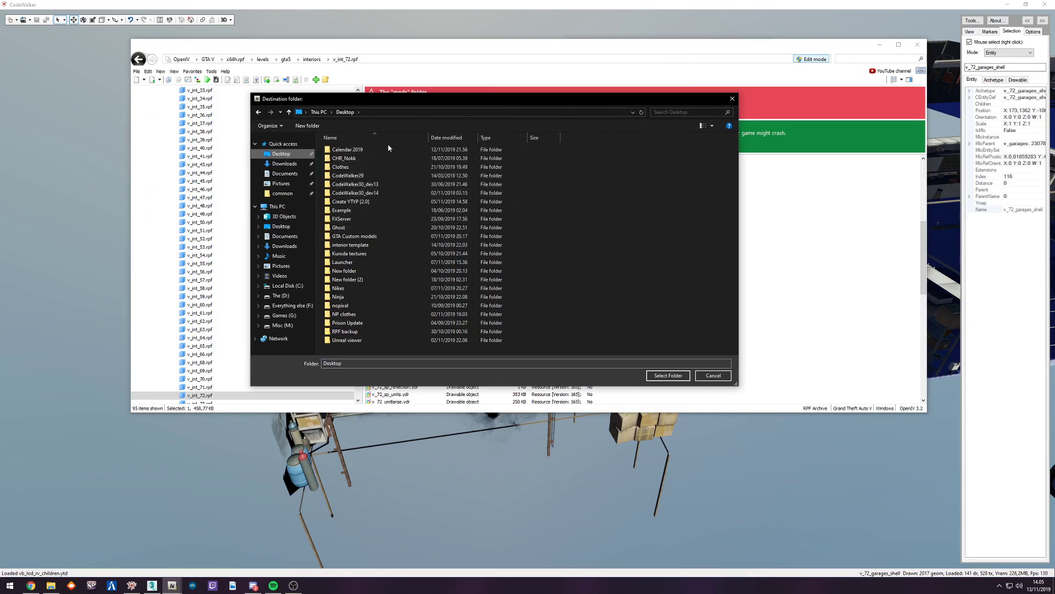
pyautogui.hotkey('alt', 'Left')
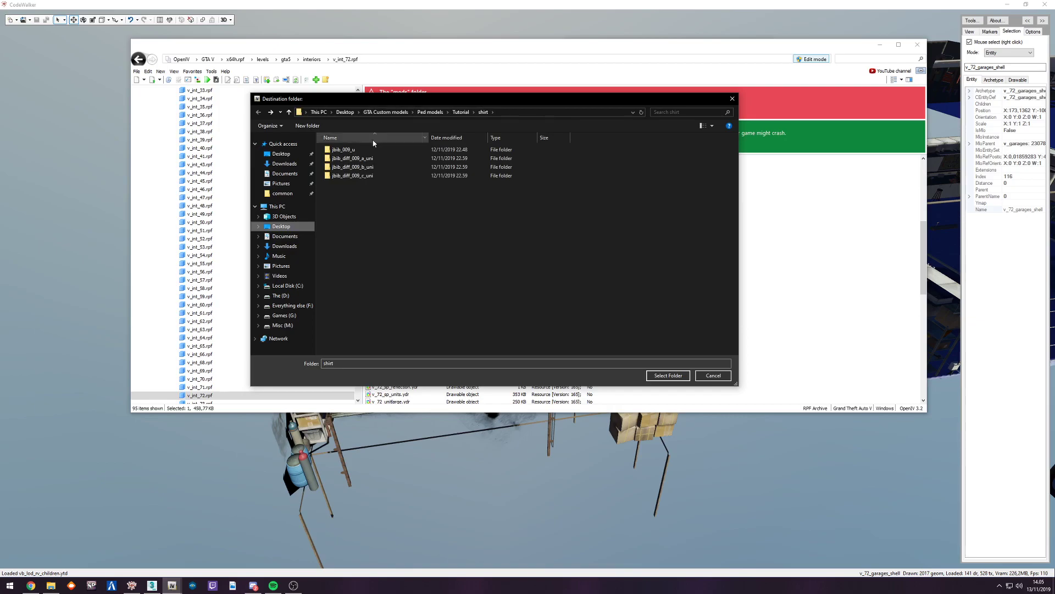
pyautogui.click(281, 155)
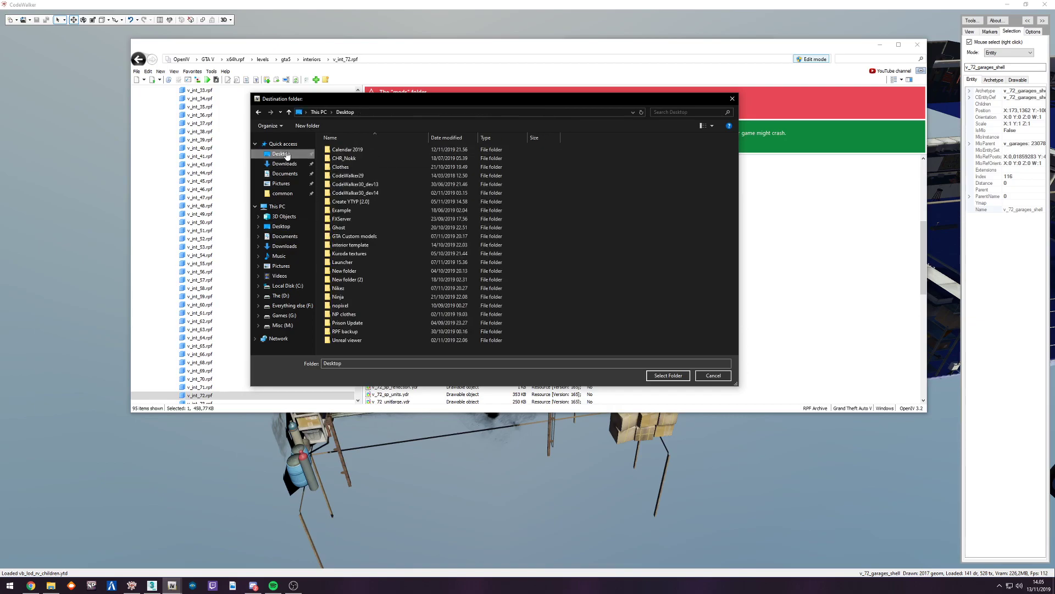
# Step: Create a "Texture ref" folder inside the desktop's interior template folder and export the shell model into it
pyautogui.doubleClick(363, 245)
pyautogui.rightClick(363, 245)
pyautogui.moveTo(390, 324)
pyautogui.click(479, 328)
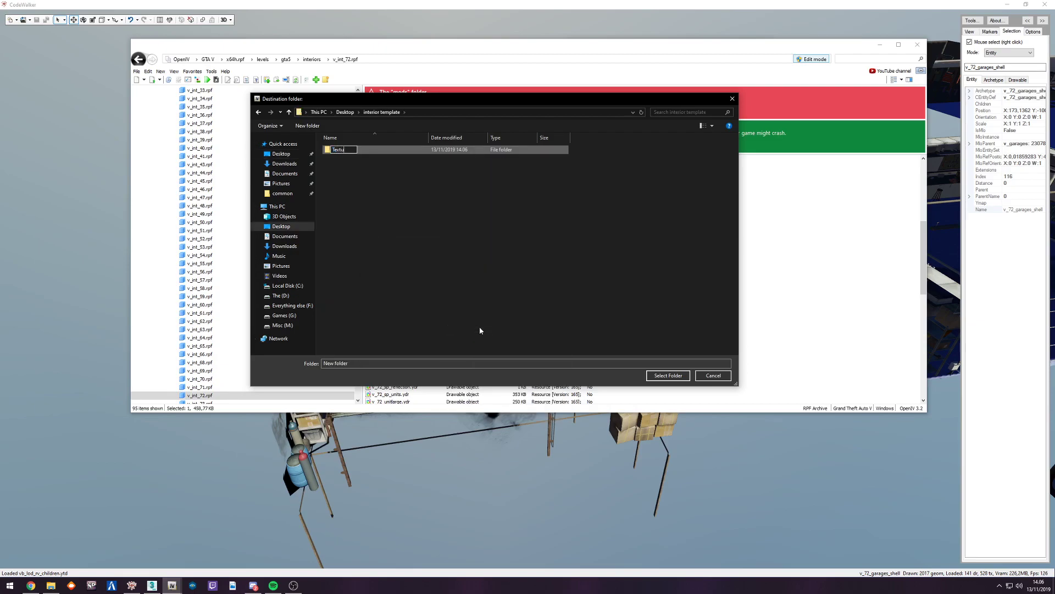
pyautogui.write('Texture ref')
pyautogui.press('Return')
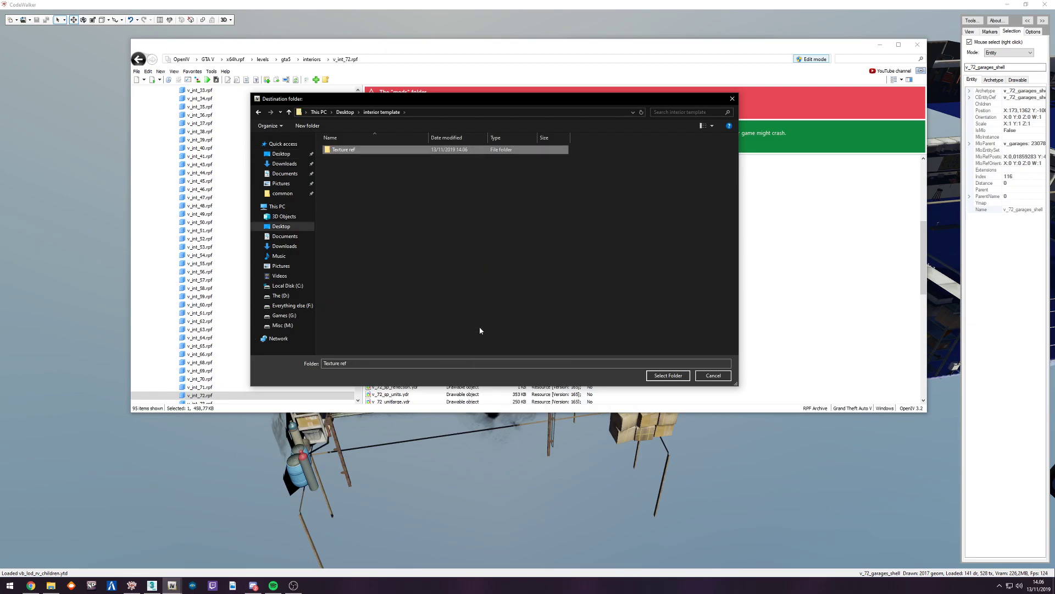
pyautogui.doubleClick(342, 150)
pyautogui.click(668, 375)
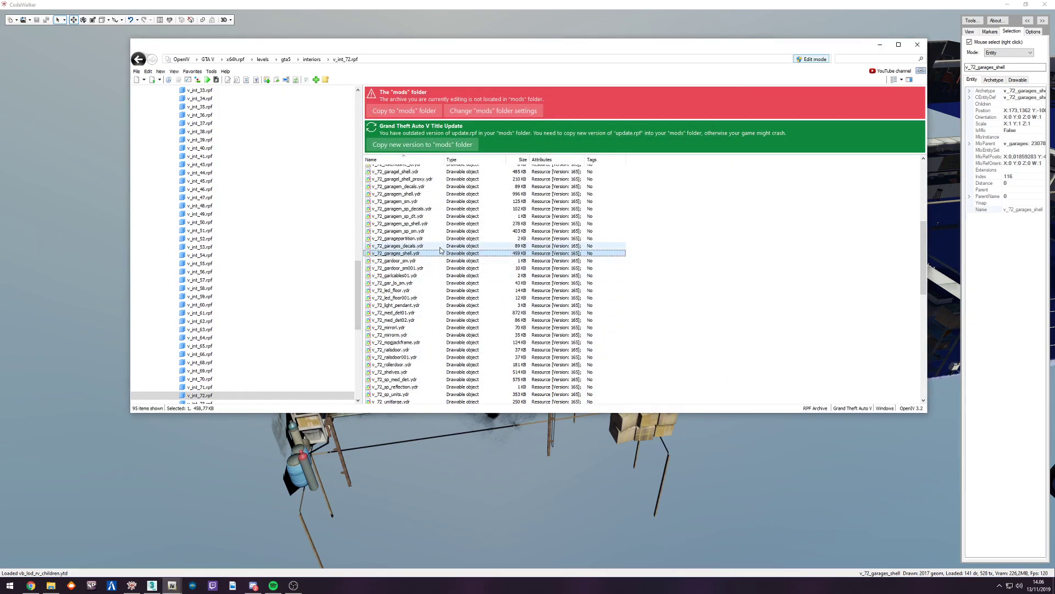
# Step: Look up the shell's texture dictionary in CodeWalker's archetype data and filter OpenIV's v_int_72.rpf by v_72_garages
pyautogui.click(1013, 33)
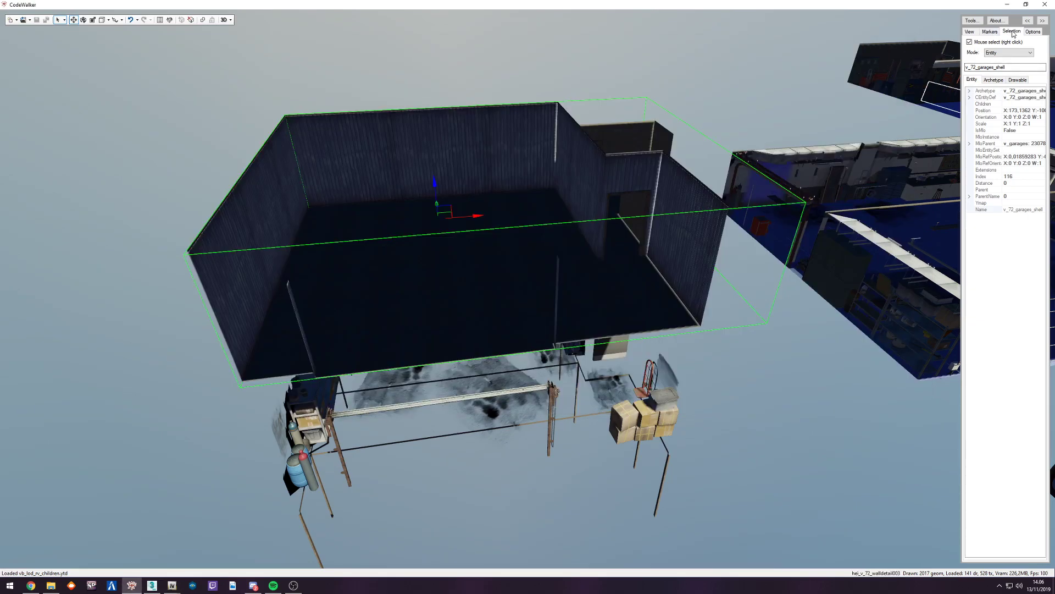
pyautogui.click(995, 81)
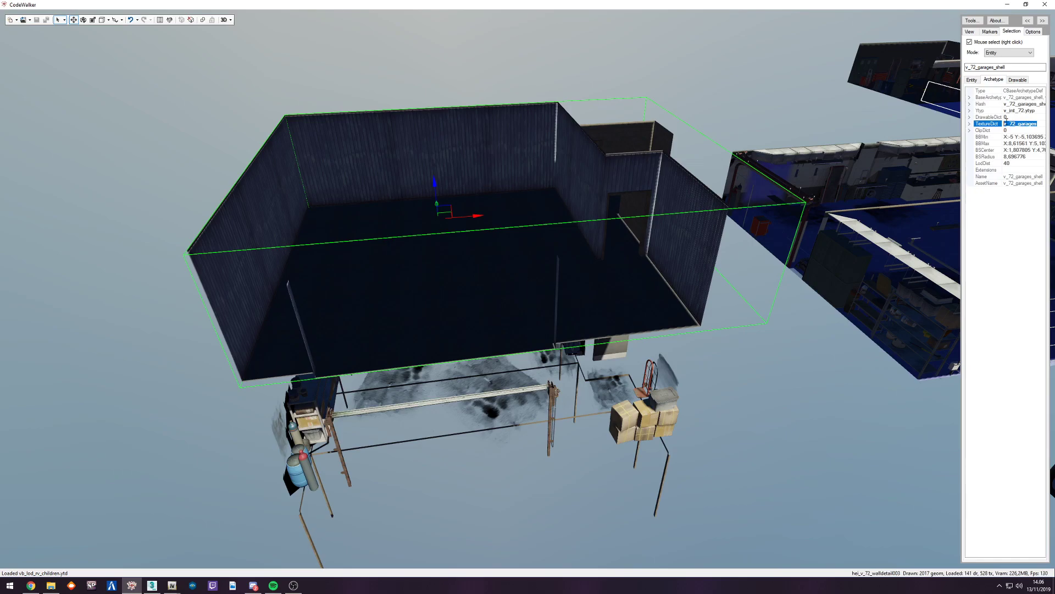
pyautogui.hotkey('alt', 'Tab')
pyautogui.click(860, 58)
pyautogui.hotkey('ctrl', 'v')
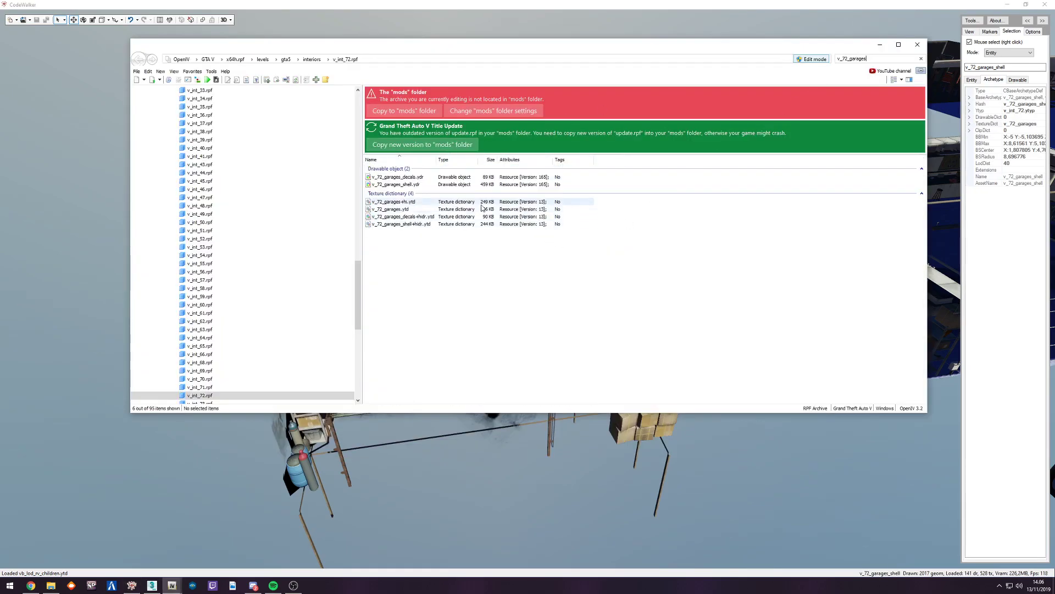
# Step: Export v_72_garages.ytd to openFormats in the Texture ref folder
pyautogui.click(403, 210)
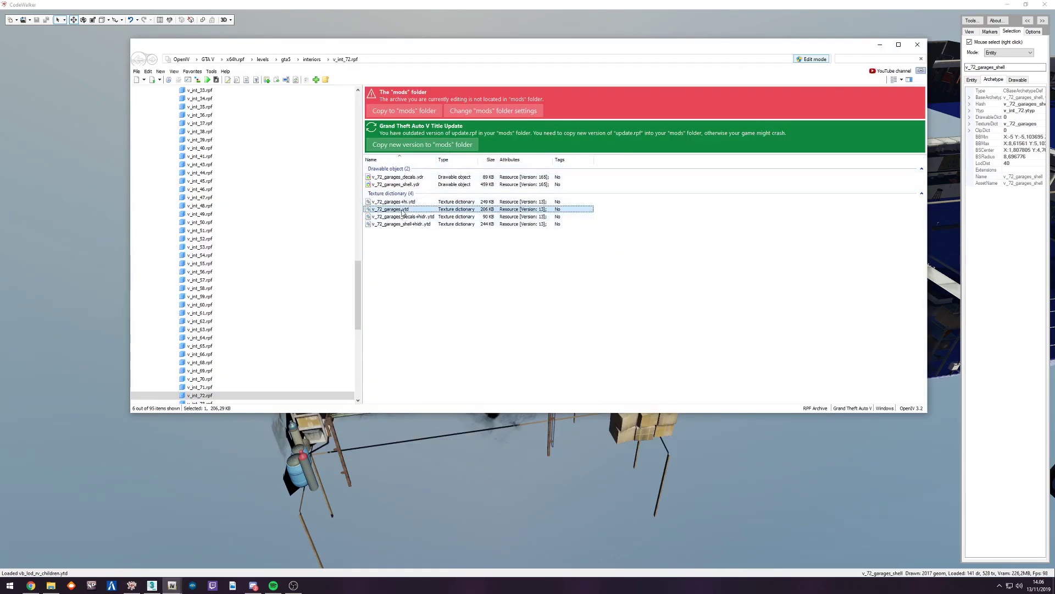
pyautogui.rightClick(403, 212)
pyautogui.click(447, 262)
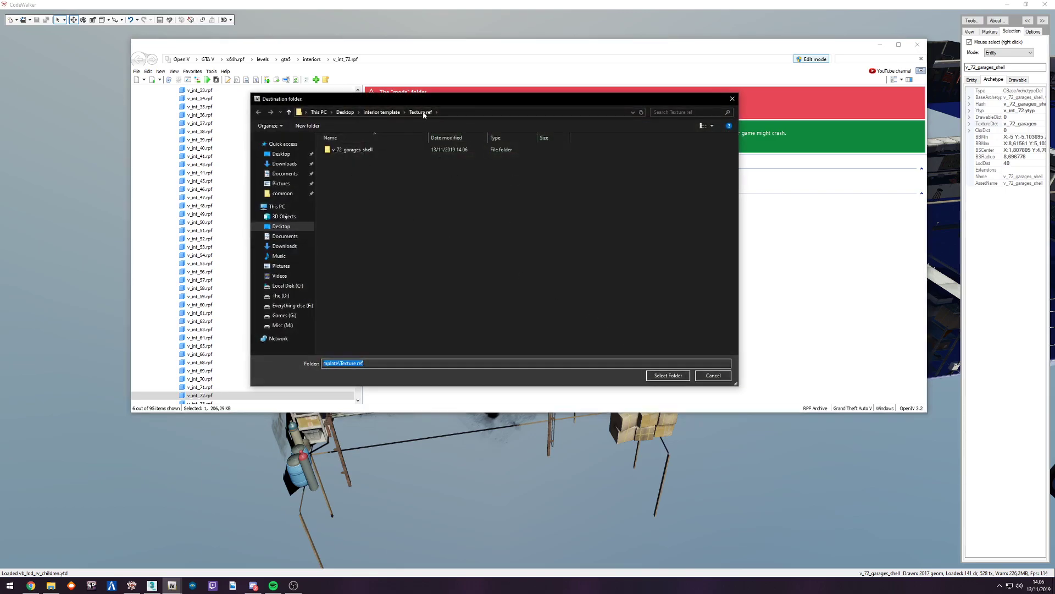
pyautogui.click(663, 375)
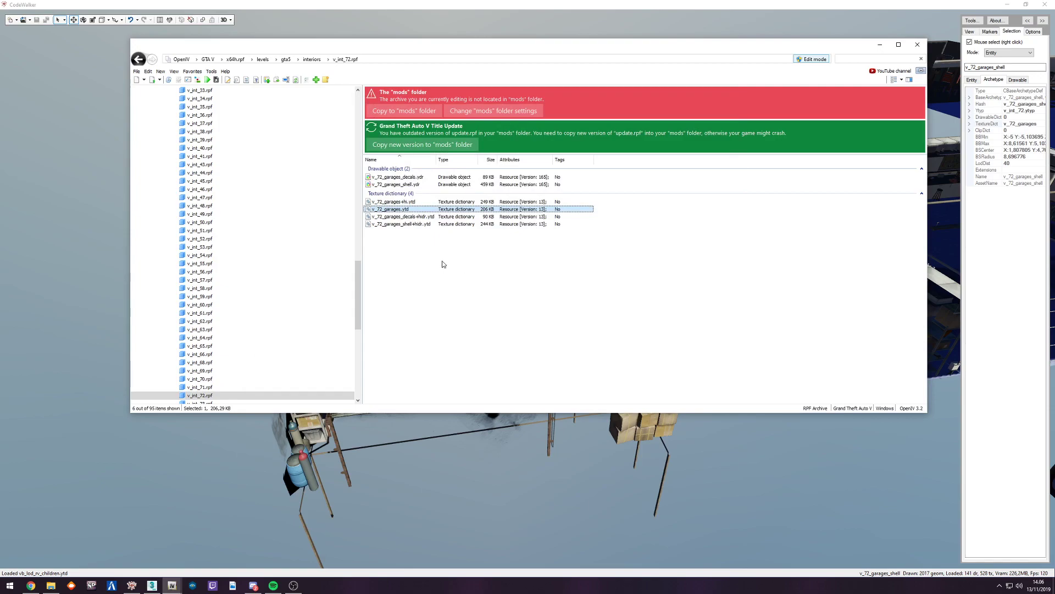
# Step: Clear the OpenIV, CodeWalker and file search windows off the desktop
pyautogui.click(880, 48)
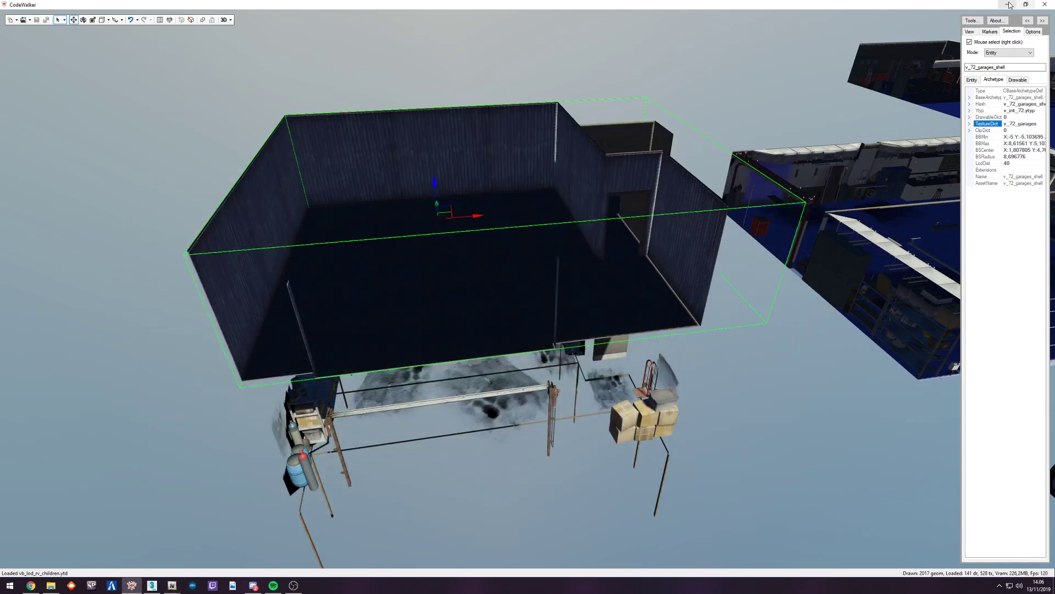
pyautogui.click(1046, 9)
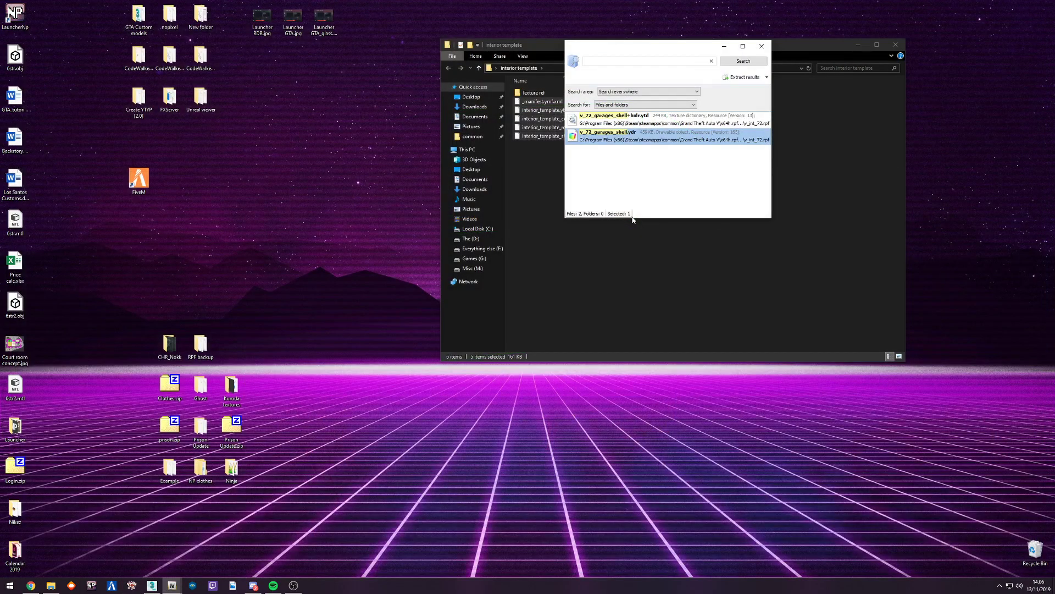
pyautogui.click(762, 46)
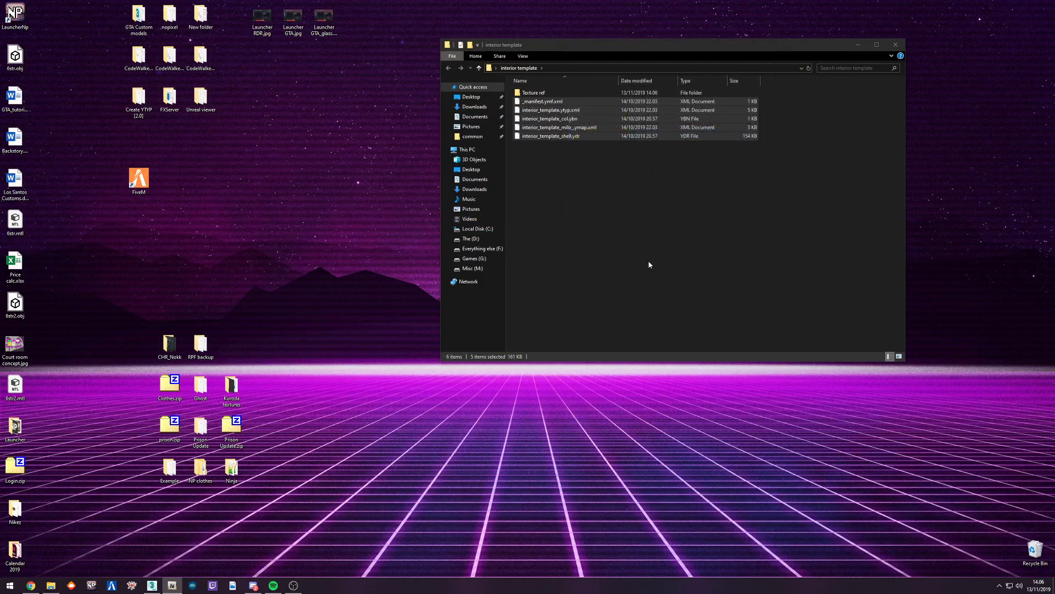
# Step: Import the v_72_garages_shell model into 3ds Max from the Texture ref folder, using that folder as the external textures directory
pyautogui.click(154, 586)
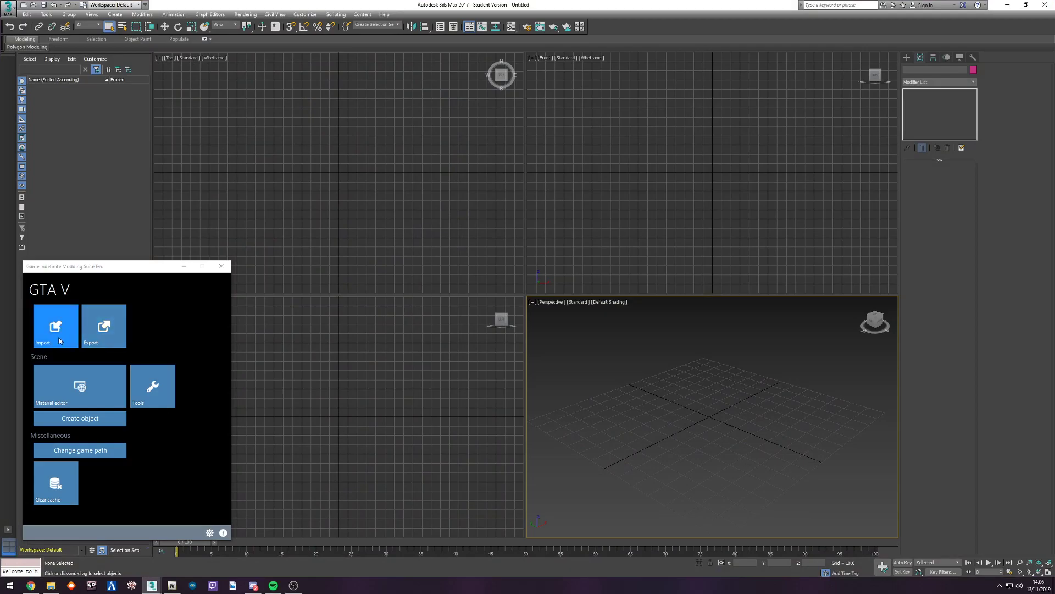
pyautogui.click(53, 329)
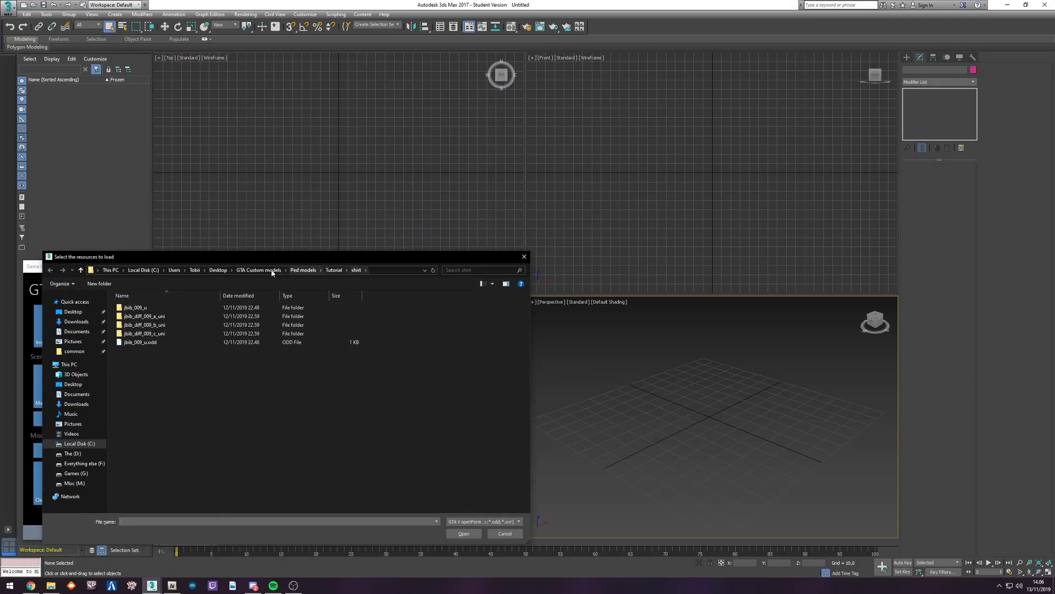
pyautogui.click(73, 313)
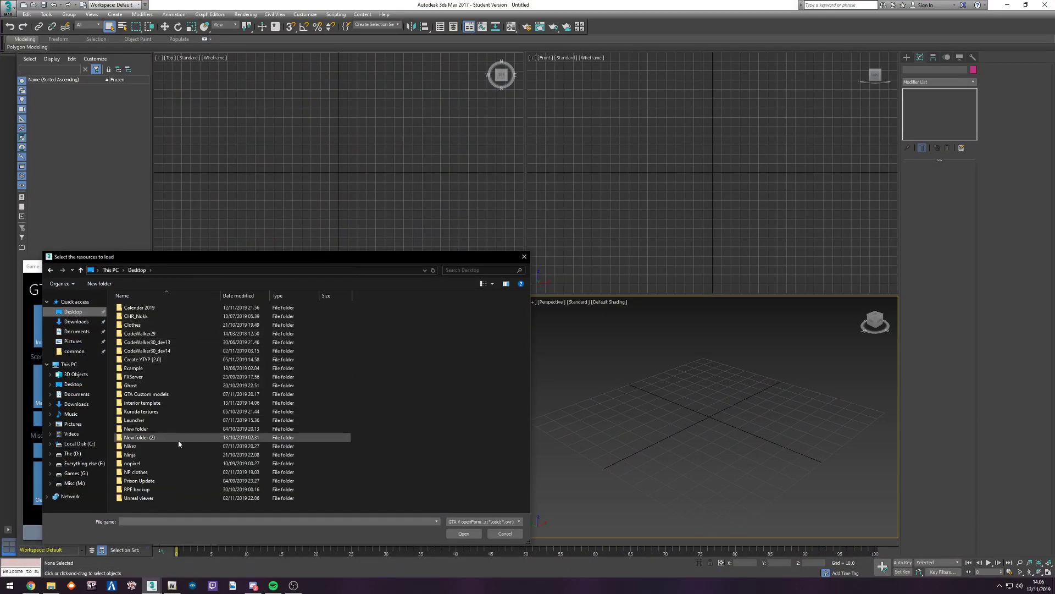
pyautogui.doubleClick(144, 403)
pyautogui.doubleClick(132, 308)
pyautogui.click(153, 325)
pyautogui.doubleClick(163, 325)
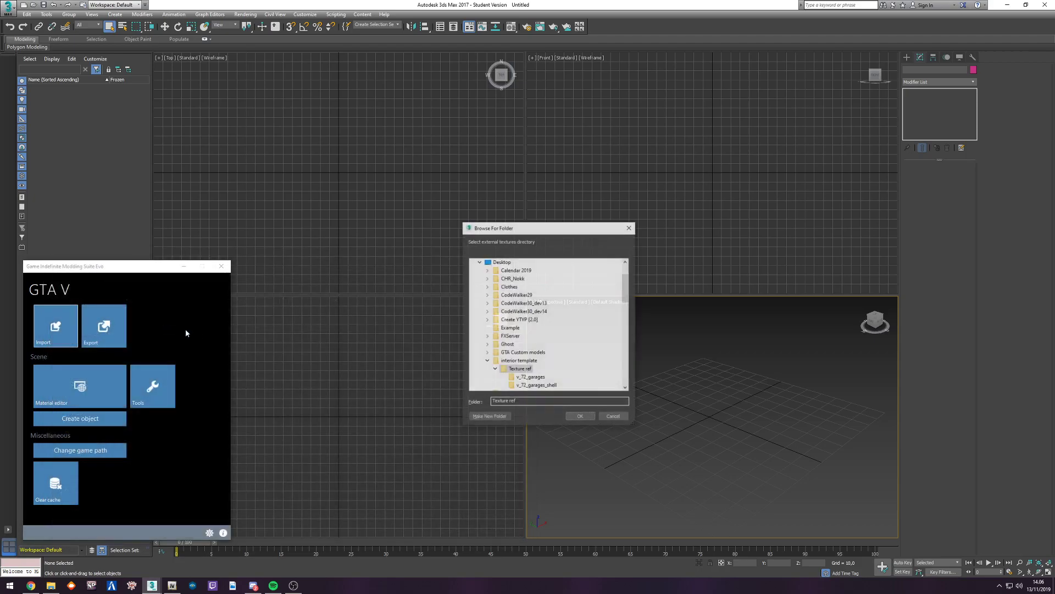
pyautogui.press('Return')
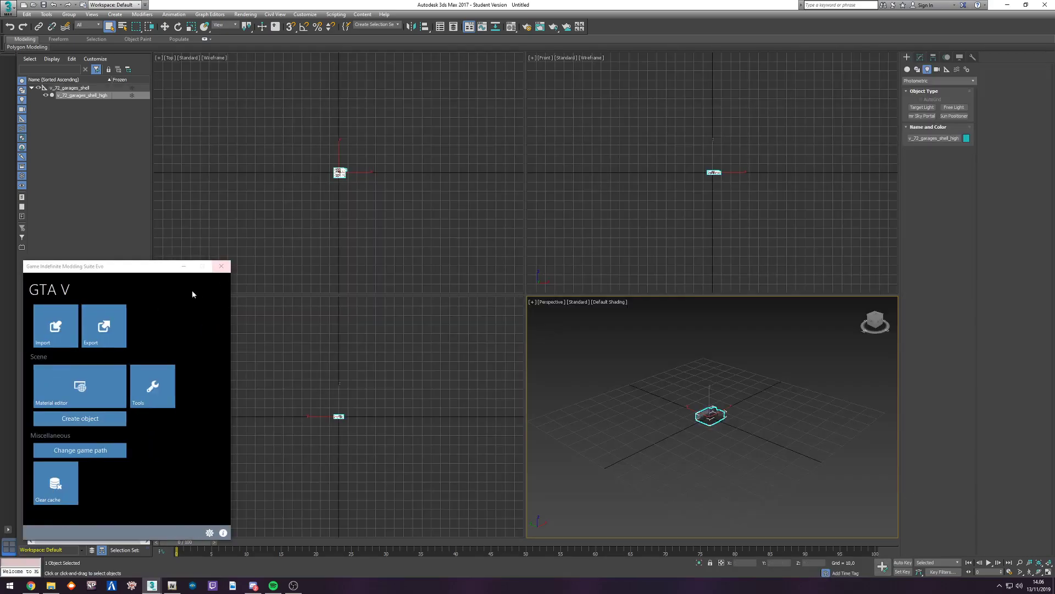
# Step: Minimise the import suite window and enter face selection on the Editable Mesh level of v_72_garages_shell_high
pyautogui.click(183, 268)
pyautogui.scroll(6, 688, 382)
pyautogui.keyDown('alt'); pyautogui.moveTo(688, 381); pyautogui.dragTo(730, 385, button='middle'); pyautogui.keyUp('alt')
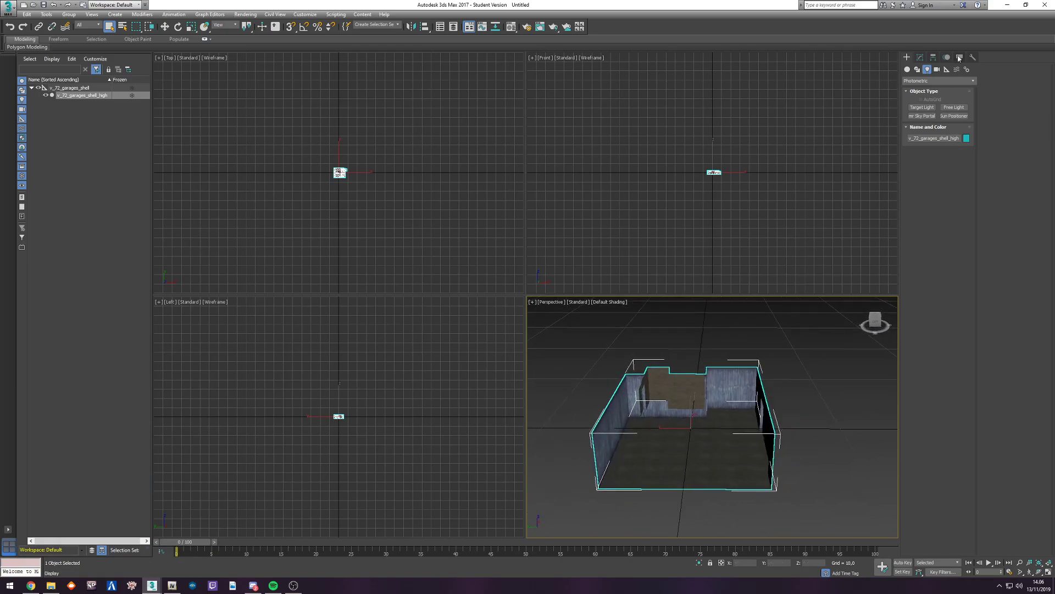
pyautogui.click(921, 57)
pyautogui.click(934, 99)
pyautogui.click(947, 179)
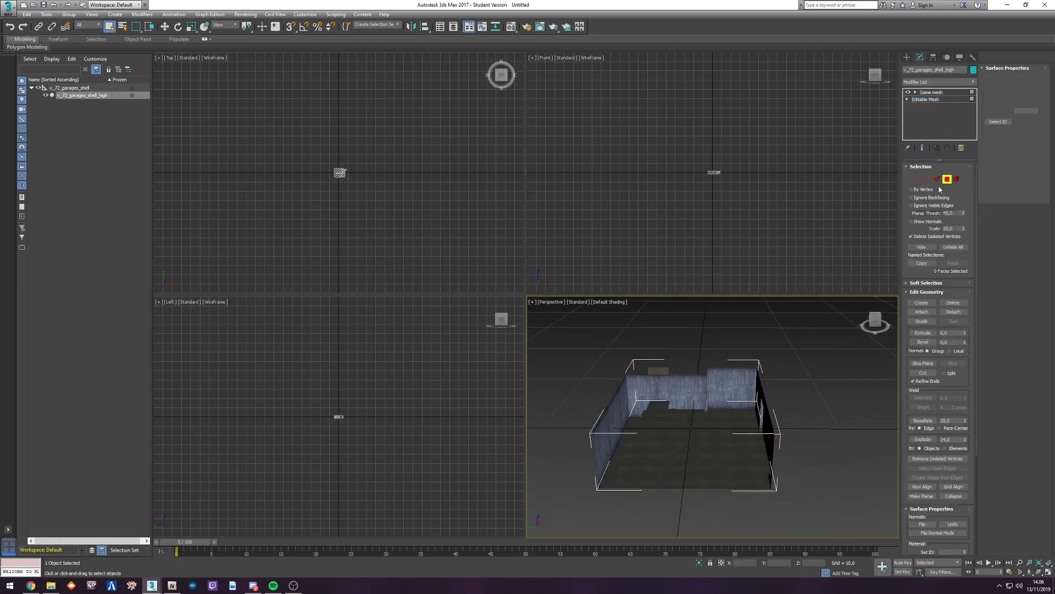
# Step: Try Clay shading in the perspective viewport and set its shading to Flat Color
pyautogui.click(578, 302)
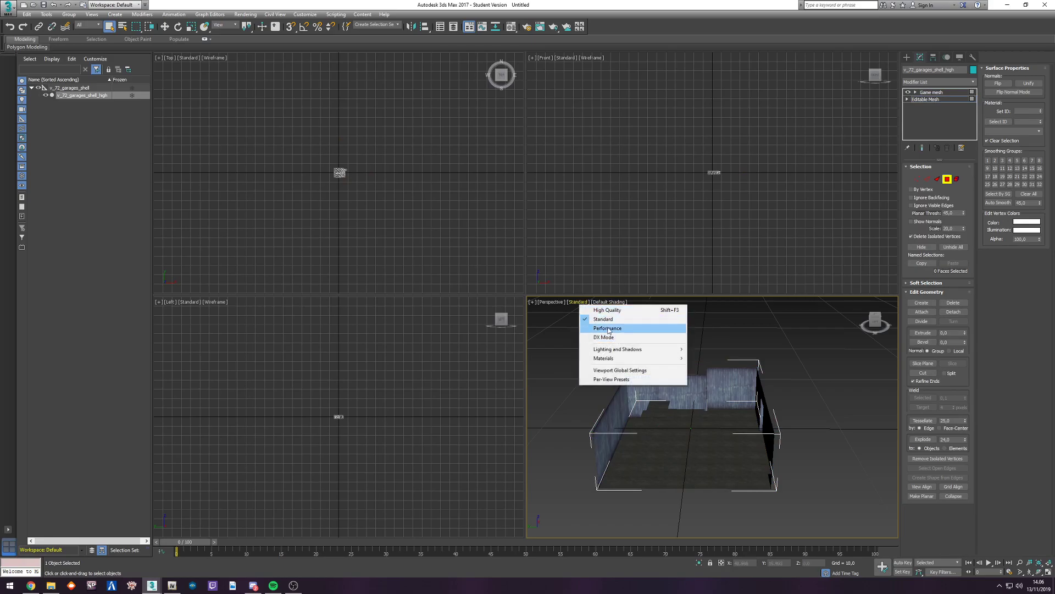
pyautogui.click(610, 302)
pyautogui.click(627, 355)
pyautogui.keyDown('alt'); pyautogui.moveTo(701, 458); pyautogui.dragTo(601, 332, button='middle'); pyautogui.keyUp('alt')
pyautogui.click(597, 301)
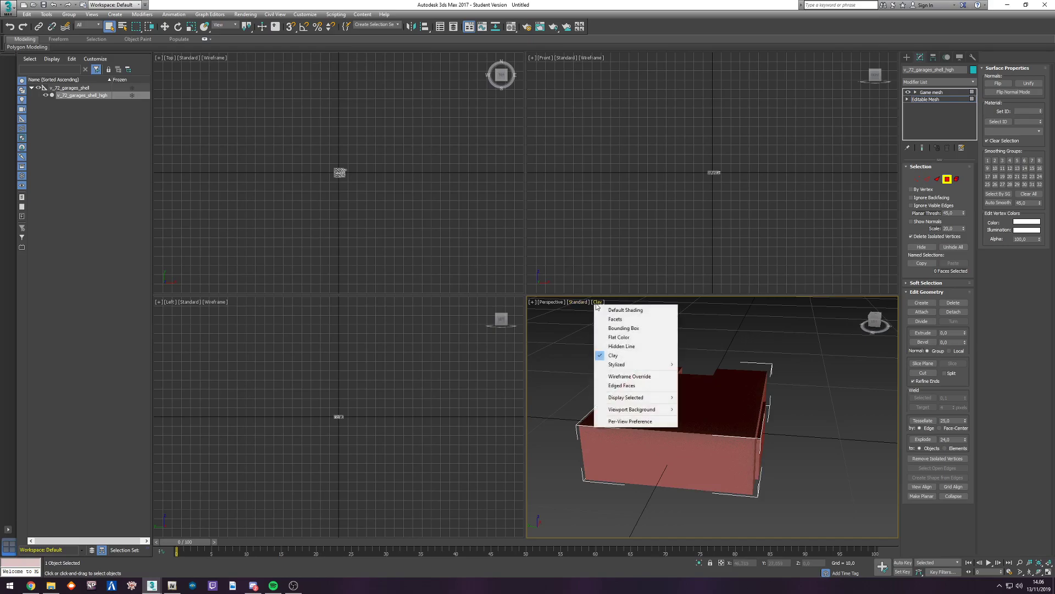
pyautogui.click(560, 366)
pyautogui.keyDown('alt'); pyautogui.moveTo(721, 415); pyautogui.dragTo(704, 386, button='middle'); pyautogui.keyUp('alt')
pyautogui.click(553, 302)
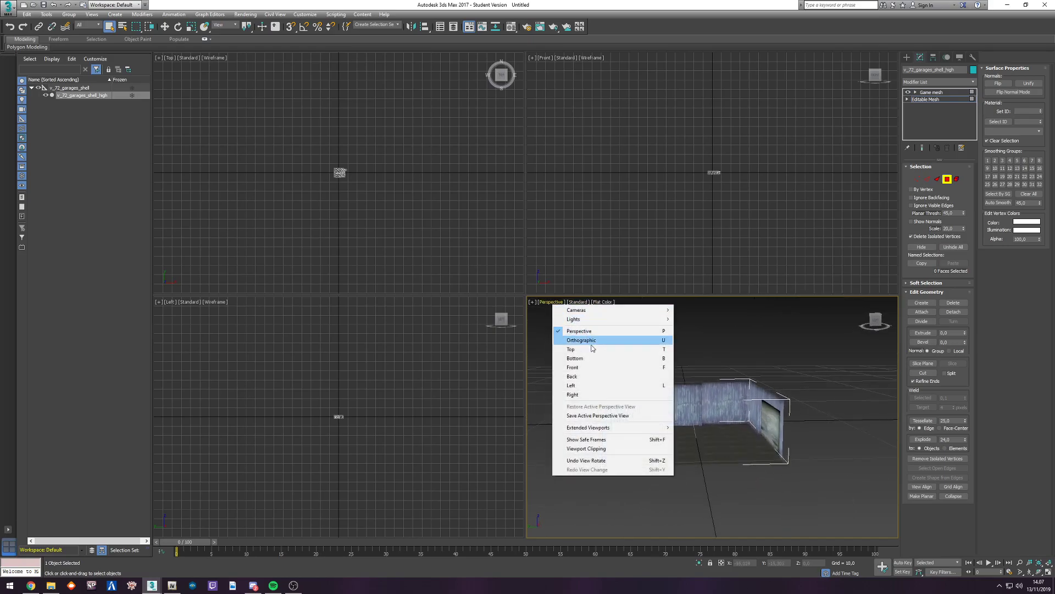
# Step: Change the perspective viewport's material display option and turn on edged faces
pyautogui.click(580, 301)
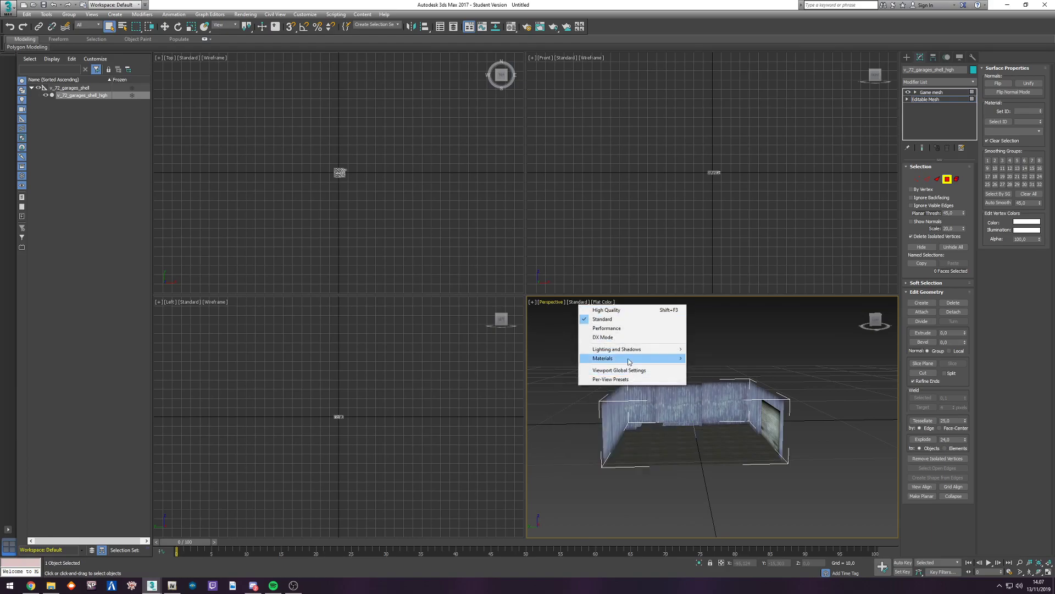
pyautogui.moveTo(627, 360)
pyautogui.click(741, 360)
pyautogui.keyDown('alt'); pyautogui.moveTo(782, 421); pyautogui.dragTo(800, 430, button='middle'); pyautogui.keyUp('alt')
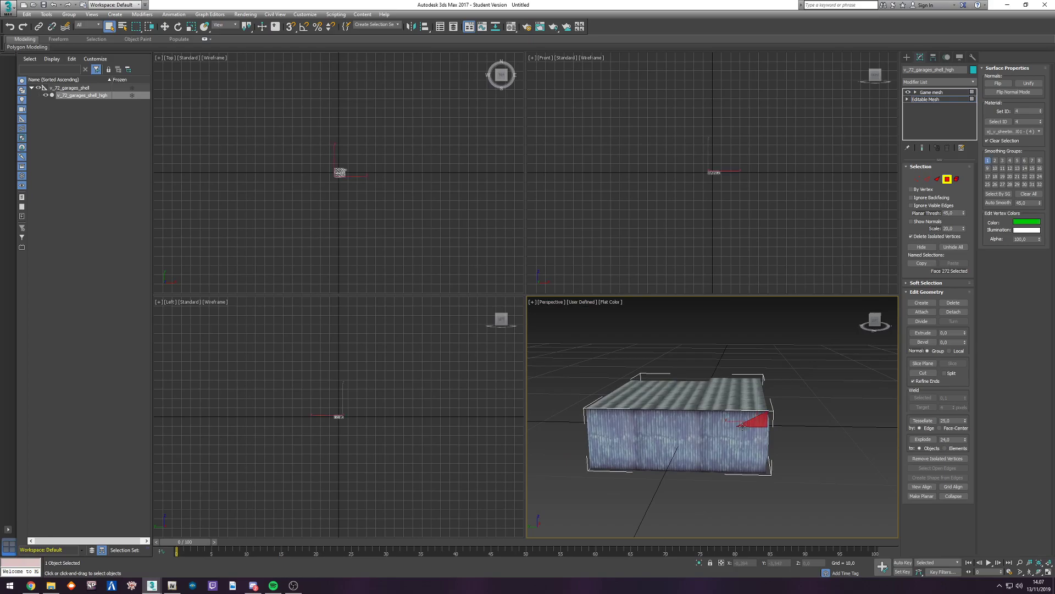
pyautogui.press('F4')
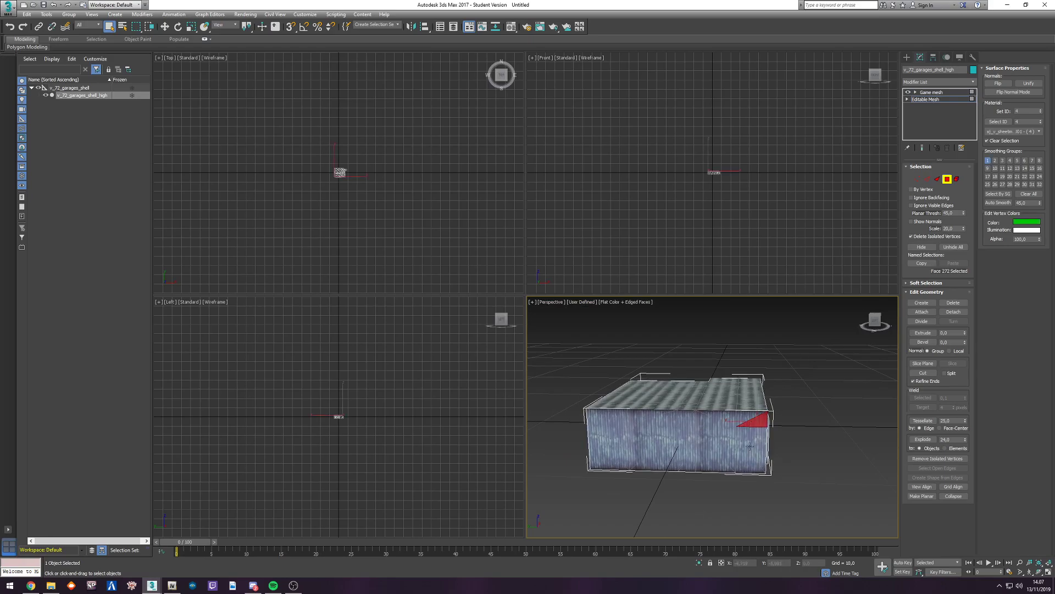
pyautogui.keyDown('alt'); pyautogui.moveTo(750, 446); pyautogui.dragTo(752, 468, button='middle'); pyautogui.keyUp('alt')
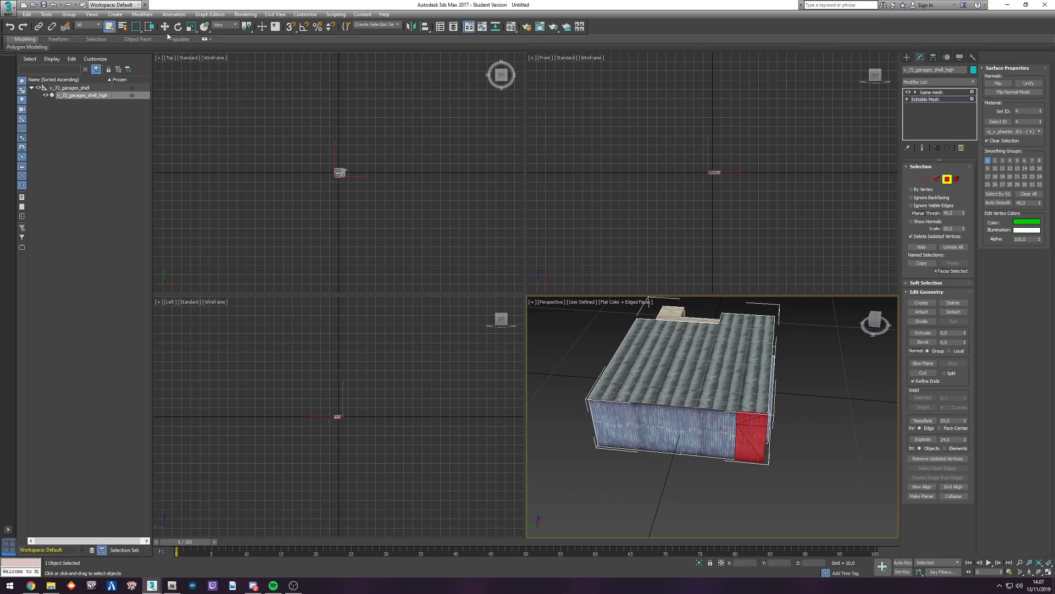
# Step: Try to move a copy of the selected end wall faces away from the shell, and undo it
pyautogui.moveTo(725, 430)
pyautogui.keyDown('shift'); pyautogui.mouseDown()
pyautogui.moveTo(777, 451)
pyautogui.moveTo(781, 435)
pyautogui.moveTo(800, 436)
pyautogui.mouseUp(); pyautogui.keyUp('shift')
pyautogui.click(561, 301)
pyautogui.click(560, 301)
pyautogui.hotkey('ctrl', 'z')
pyautogui.hotkey('ctrl', 'z')
pyautogui.click(809, 436)
pyautogui.moveTo(809, 437)
pyautogui.keyDown('alt'); pyautogui.mouseDown(button='middle')
pyautogui.moveTo(813, 416)
pyautogui.moveTo(683, 377)
pyautogui.moveTo(700, 365)
pyautogui.moveTo(785, 414)
pyautogui.moveTo(803, 398)
pyautogui.moveTo(744, 397)
pyautogui.moveTo(819, 391)
pyautogui.moveTo(792, 385)
pyautogui.moveTo(753, 414)
pyautogui.moveTo(749, 405)
pyautogui.moveTo(759, 459)
pyautogui.moveTo(750, 396)
pyautogui.moveTo(721, 374)
pyautogui.moveTo(723, 401)
pyautogui.mouseUp(button='middle'); pyautogui.keyUp('alt')
pyautogui.scroll(-4, 721, 375)
pyautogui.scroll(5, 723, 404)
# Step: Preview the Compact and Slate versions of the material editor and close both
pyautogui.press('m')
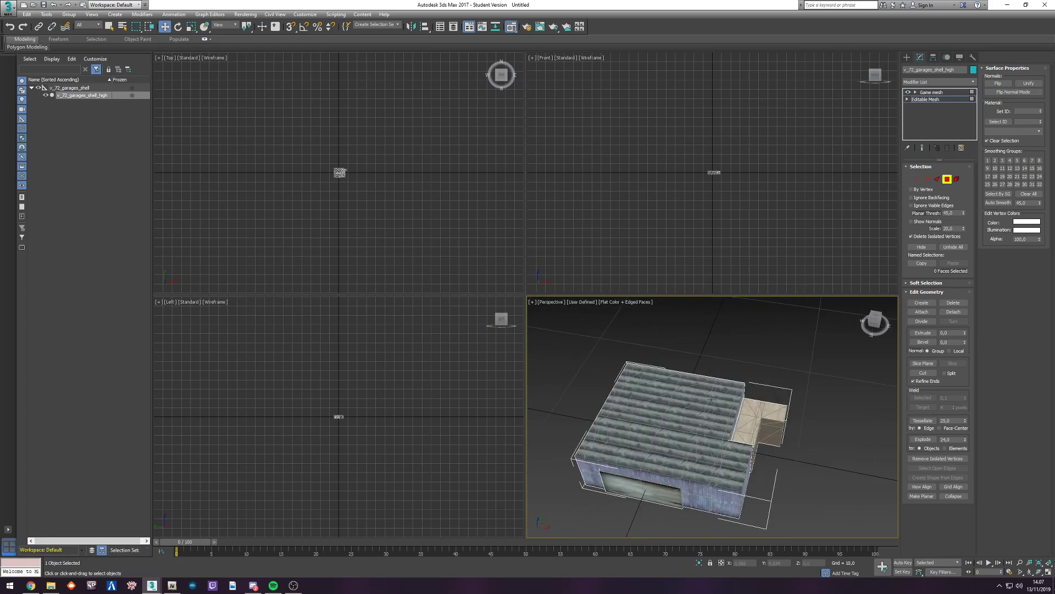
pyautogui.moveTo(528, 142); pyautogui.dragTo(303, 114)
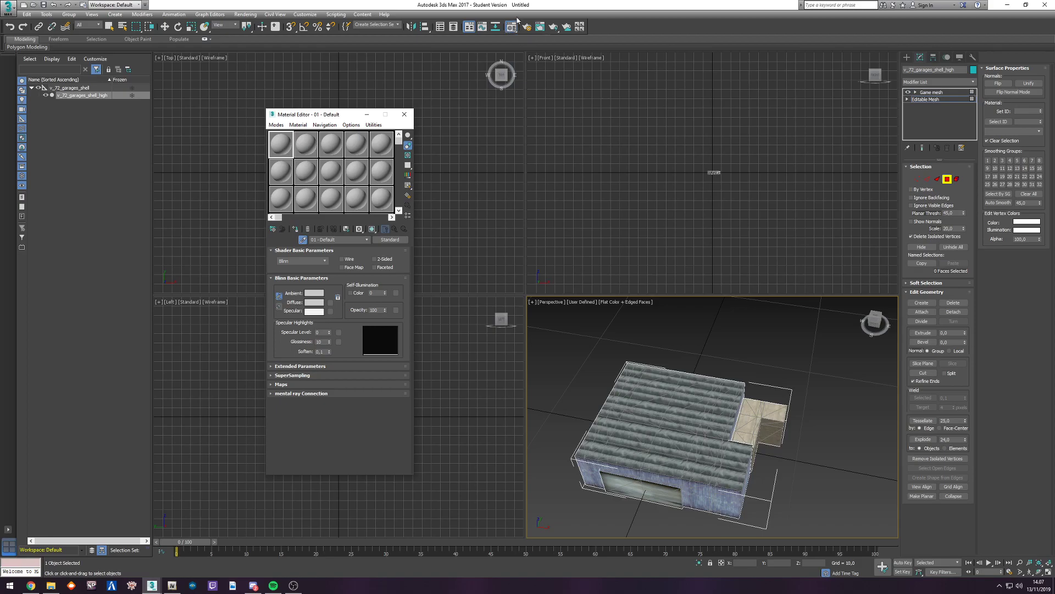
pyautogui.click(404, 114)
pyautogui.click(511, 28)
pyautogui.click(407, 116)
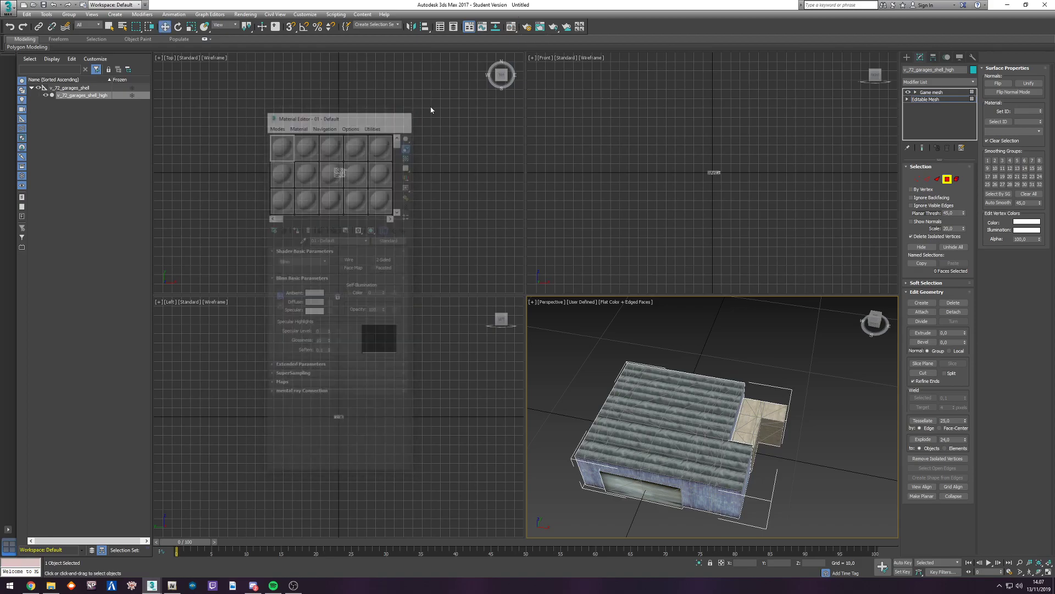
pyautogui.click(512, 26)
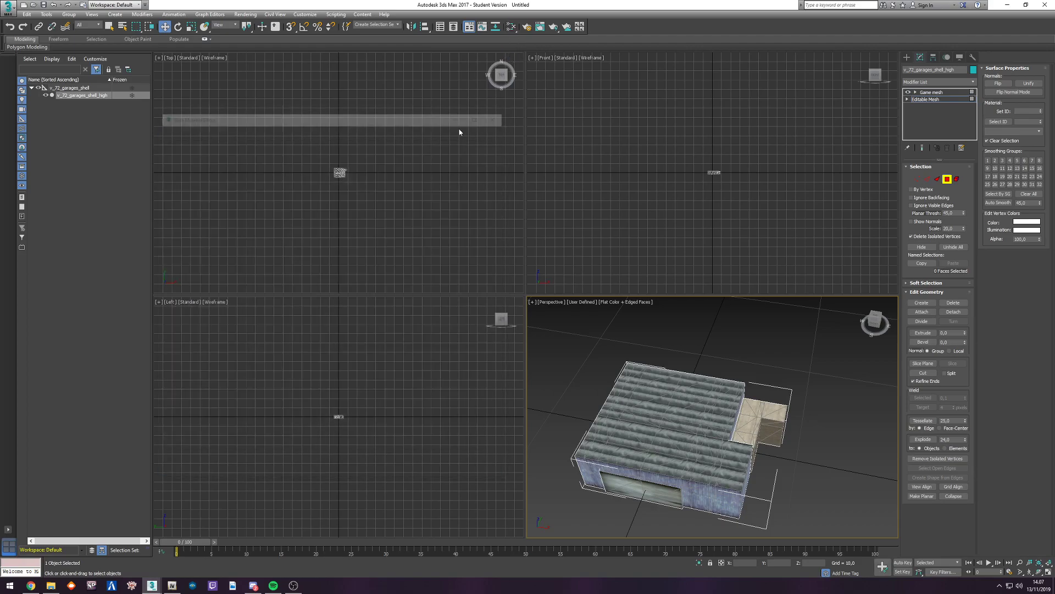
pyautogui.click(511, 27)
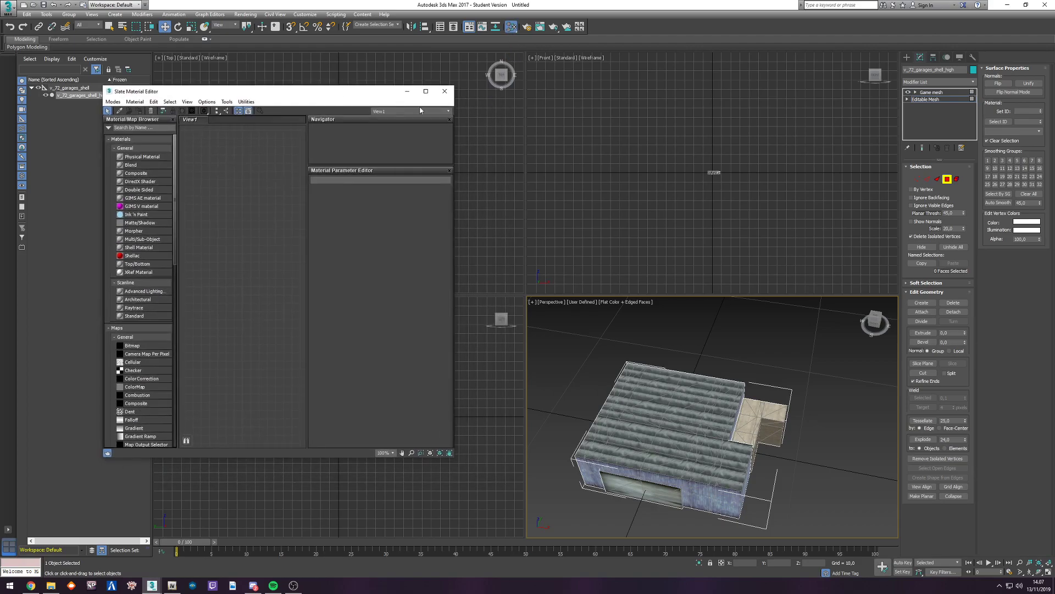
pyautogui.click(444, 91)
pyautogui.click(511, 28)
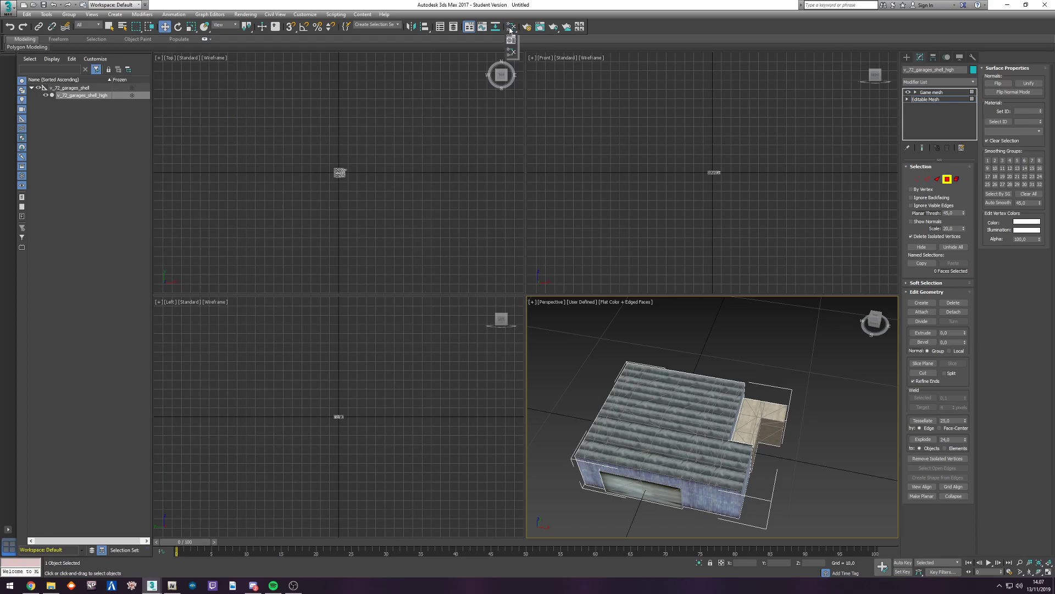
# Step: Open the Compact Material Editor and sample the garage shell's material into the first slot
pyautogui.moveTo(510, 30); pyautogui.dragTo(511, 45)
pyautogui.moveTo(303, 113); pyautogui.dragTo(274, 118)
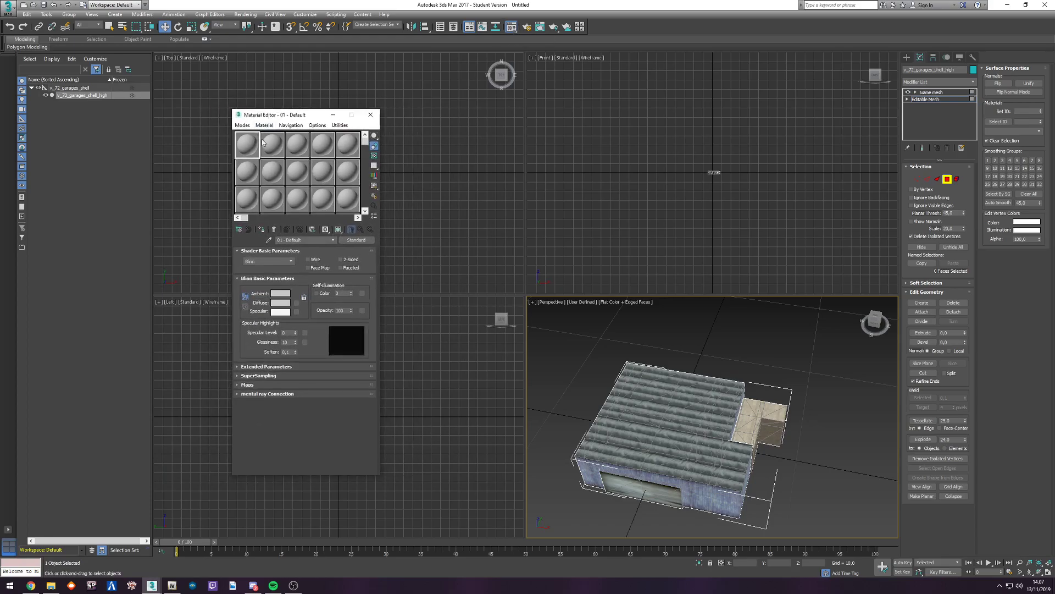
pyautogui.click(269, 240)
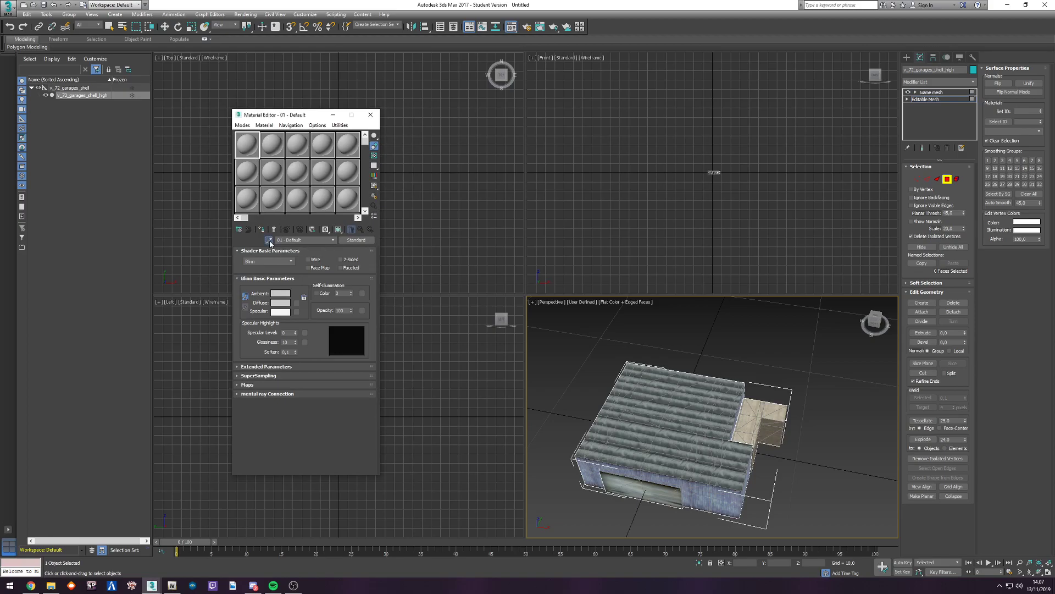
pyautogui.click(679, 439)
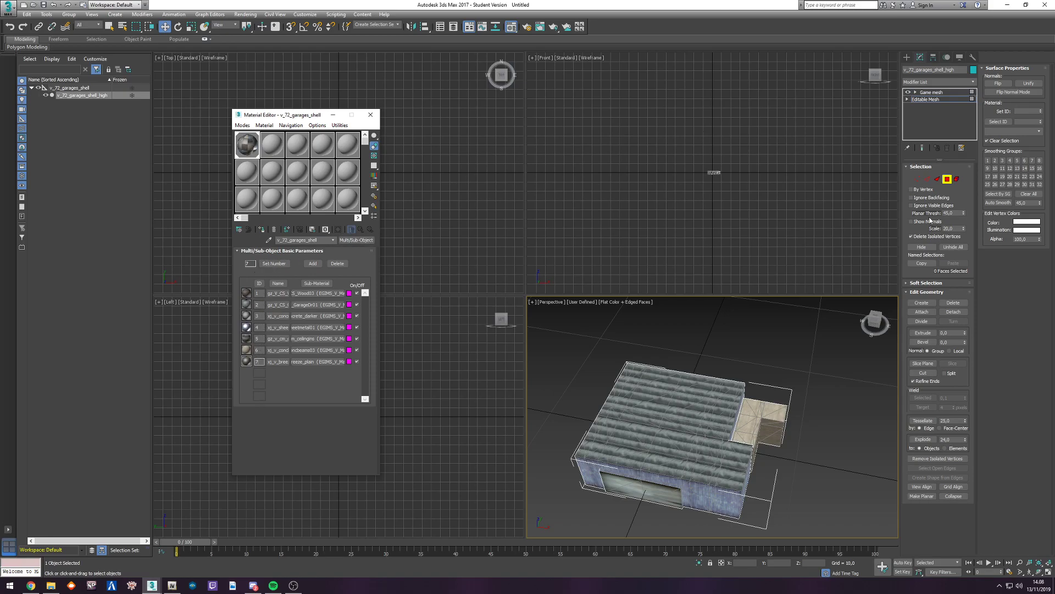
# Step: Leave face selection, select both v_72_garages_shell and v_72_garages_shell_high, and hide them
pyautogui.click(947, 179)
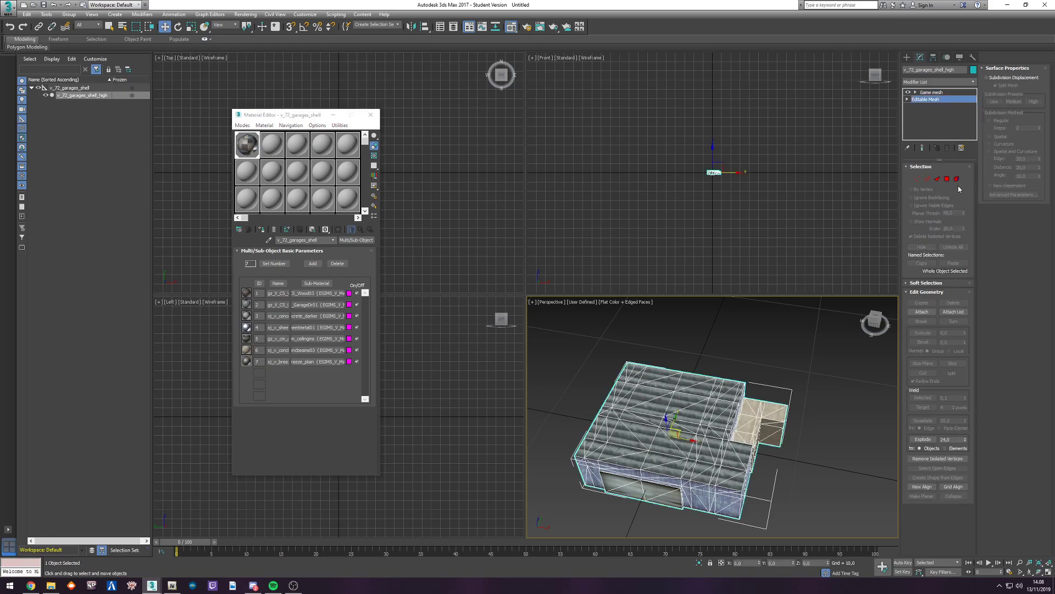
pyautogui.click(65, 89)
pyautogui.keyDown('ctrl'); pyautogui.click(60, 96); pyautogui.keyUp('ctrl')
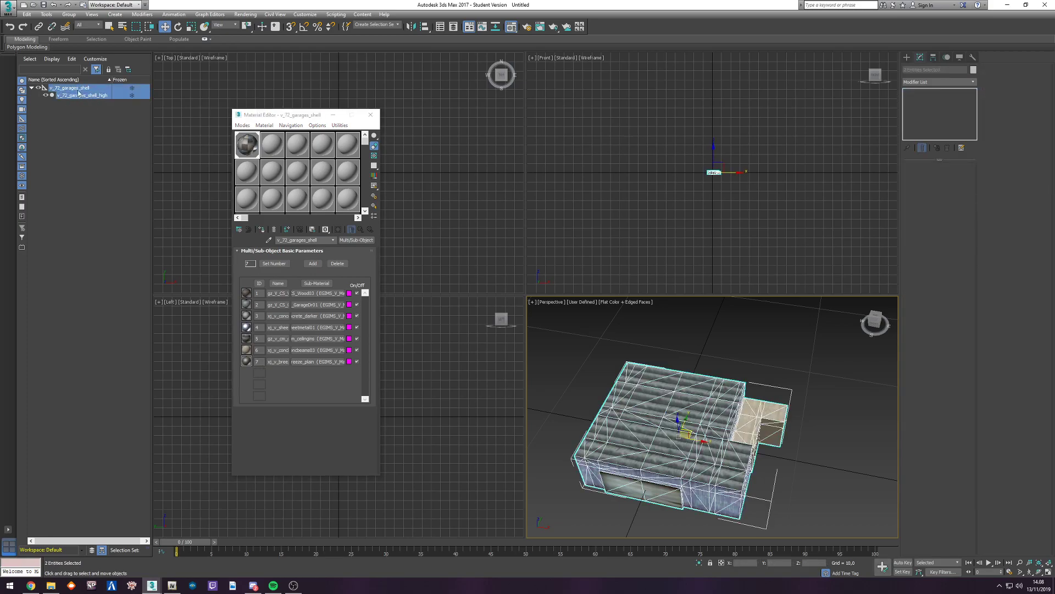
pyautogui.click(39, 88)
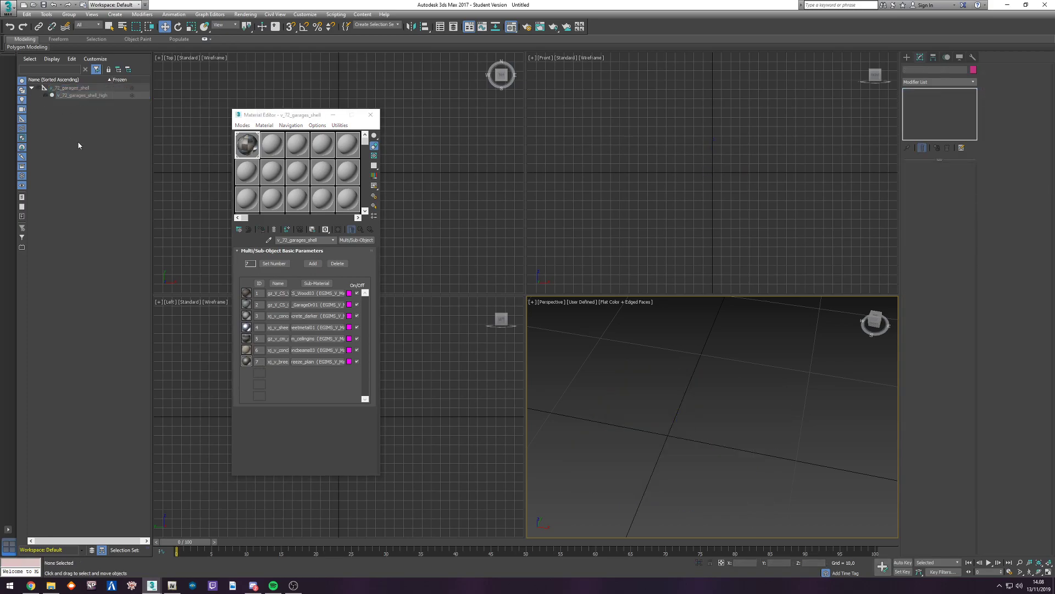
pyautogui.keyDown('alt'); pyautogui.moveTo(573, 392); pyautogui.dragTo(748, 419, button='middle'); pyautogui.keyUp('alt')
# Step: Draw a box in the front viewport, about 20 by 21 units and about 16 units high
pyautogui.click(907, 58)
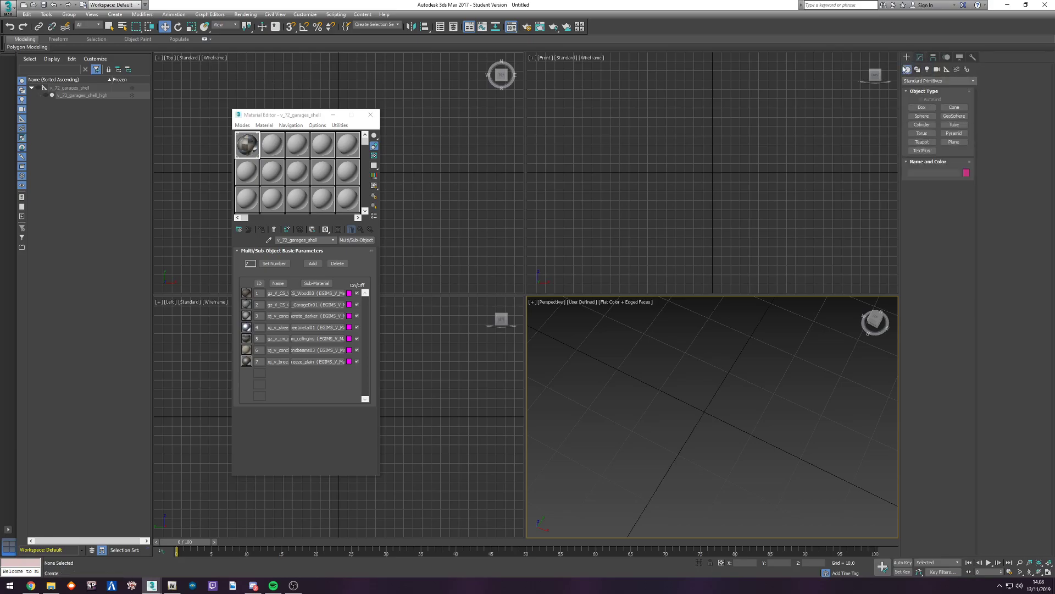
pyautogui.click(922, 107)
pyautogui.scroll(6, 706, 172)
pyautogui.moveTo(689, 142); pyautogui.dragTo(767, 219)
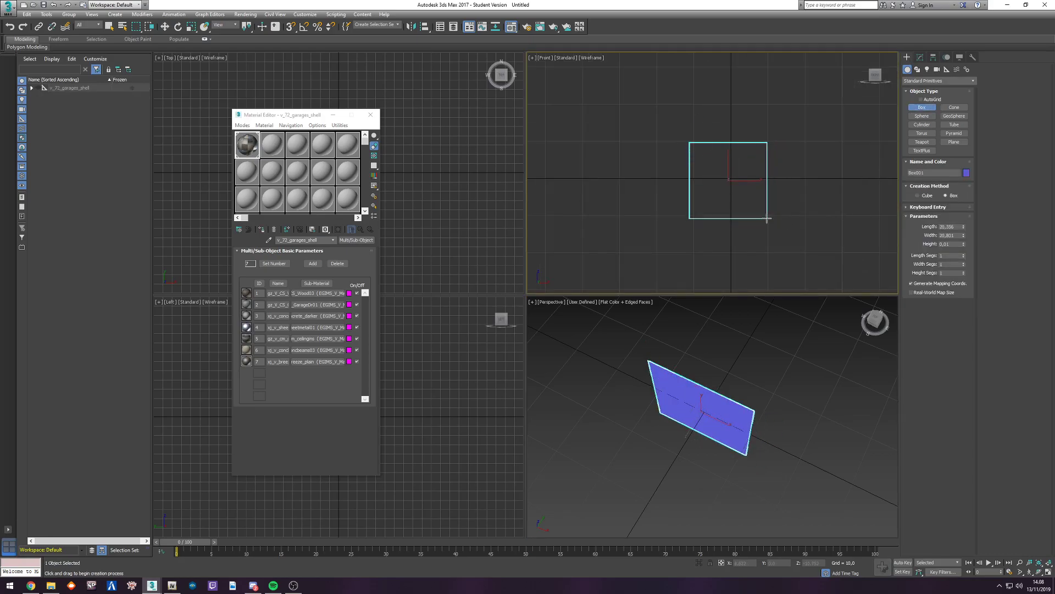
pyautogui.click(763, 161)
# Step: Set the box's length, width and height to 20 each
pyautogui.doubleClick(958, 227)
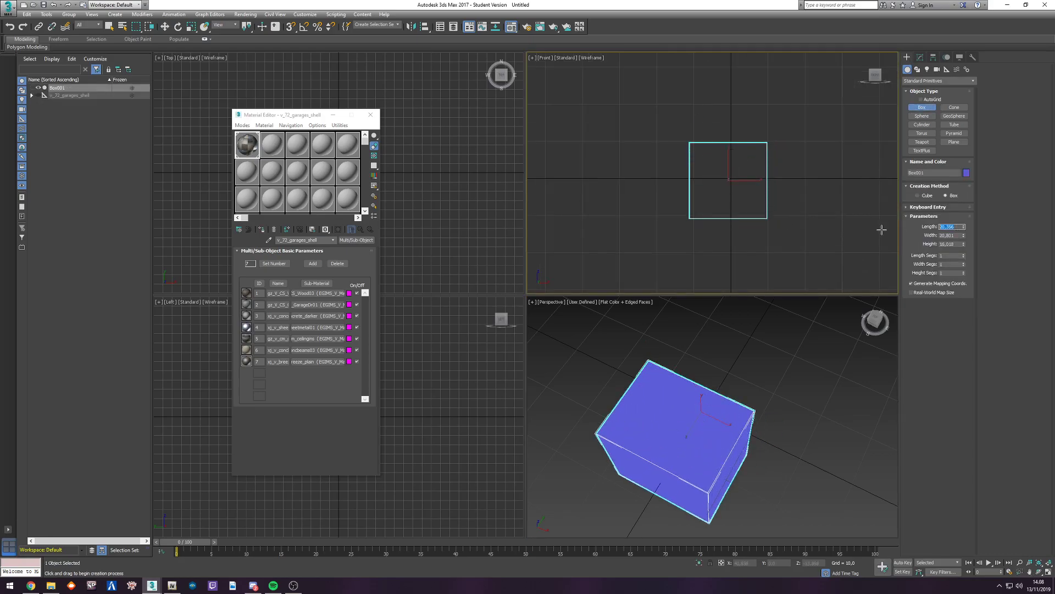
pyautogui.write('20')
pyautogui.press('Tab')
pyautogui.write('20')
pyautogui.press('Tab')
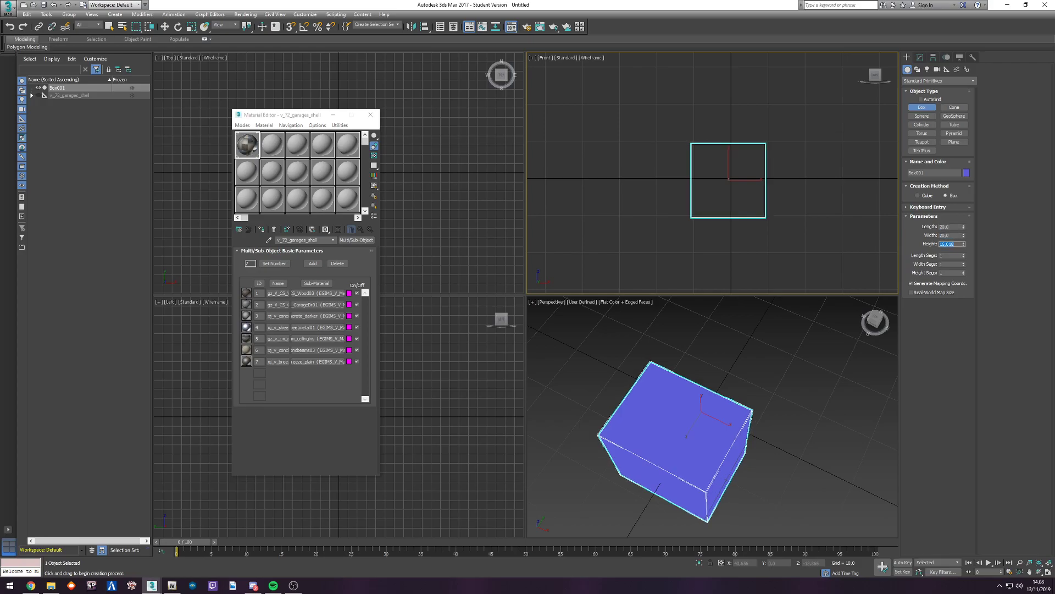
pyautogui.write('20')
pyautogui.press('Tab')
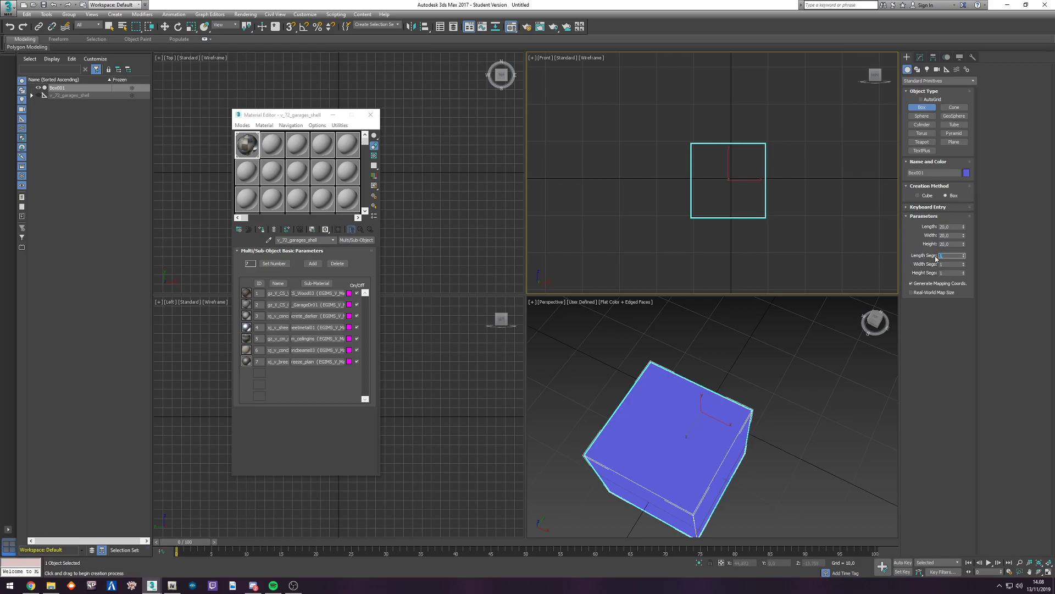
pyautogui.press('Tab')
pyautogui.press('Tab')
# Step: Try moving the box freehand in the perspective viewport
pyautogui.keyDown('alt'); pyautogui.moveTo(777, 358); pyautogui.dragTo(733, 365, button='middle'); pyautogui.keyUp('alt')
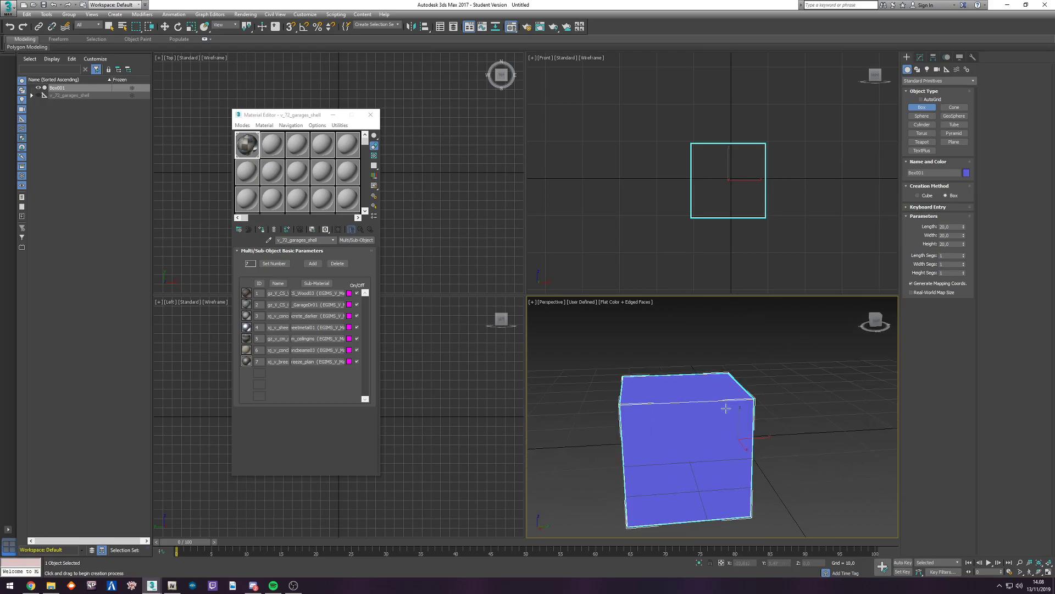
pyautogui.press('w')
pyautogui.moveTo(745, 434); pyautogui.dragTo(781, 417)
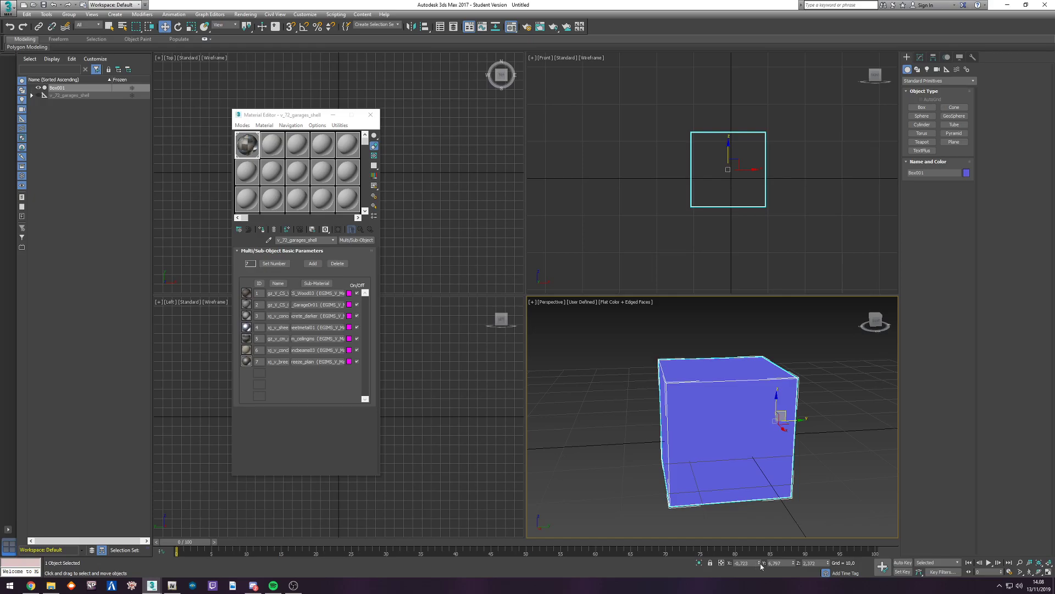
pyautogui.click(799, 404)
pyautogui.click(746, 432)
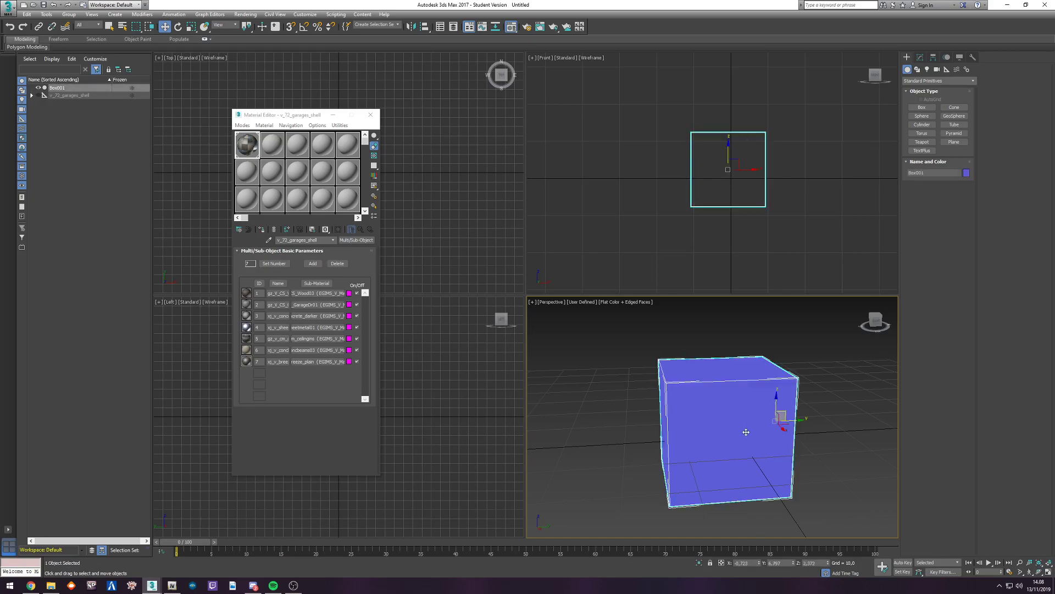
# Step: Set the box's absolute world position to 0 on X, Y and Z
pyautogui.rightClick(165, 28)
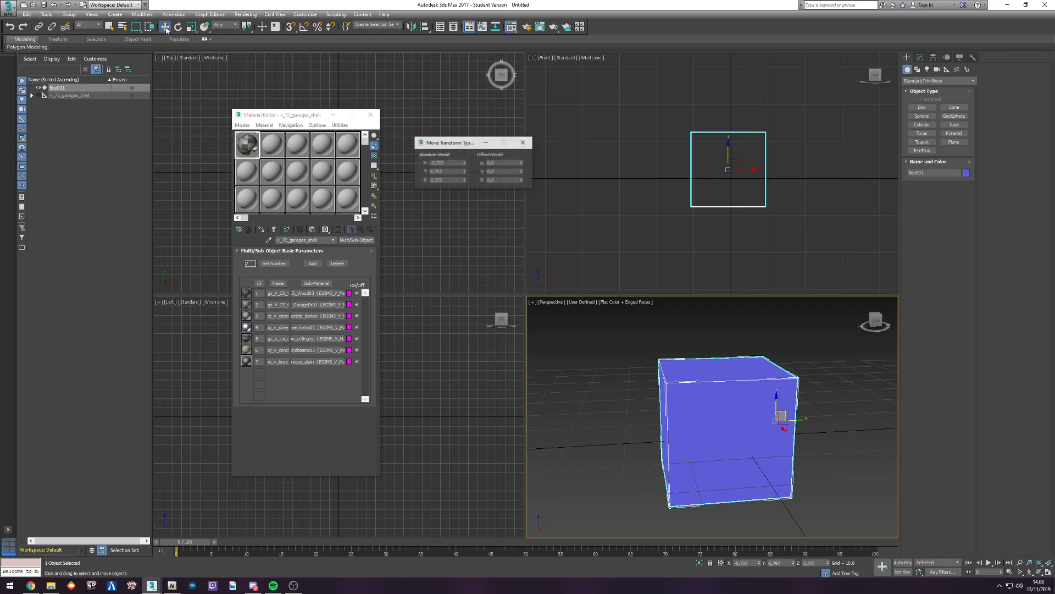
pyautogui.rightClick(463, 164)
pyautogui.rightClick(464, 172)
pyautogui.rightClick(464, 179)
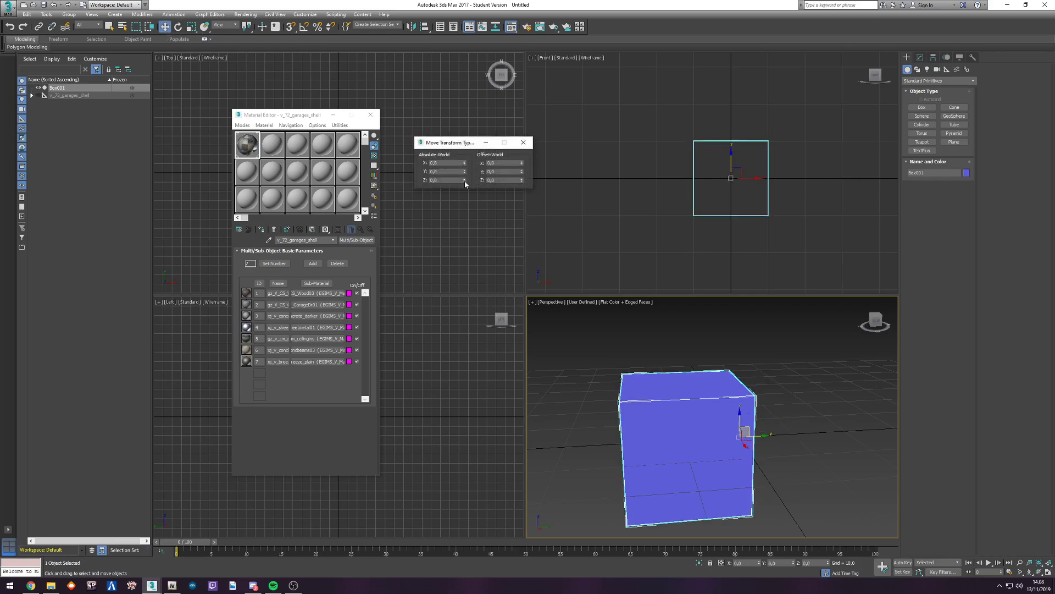
pyautogui.click(522, 145)
pyautogui.keyDown('alt'); pyautogui.moveTo(790, 440); pyautogui.dragTo(770, 461, button='middle'); pyautogui.keyUp('alt')
pyautogui.click(749, 564)
pyautogui.press('Tab')
pyautogui.press('Tab')
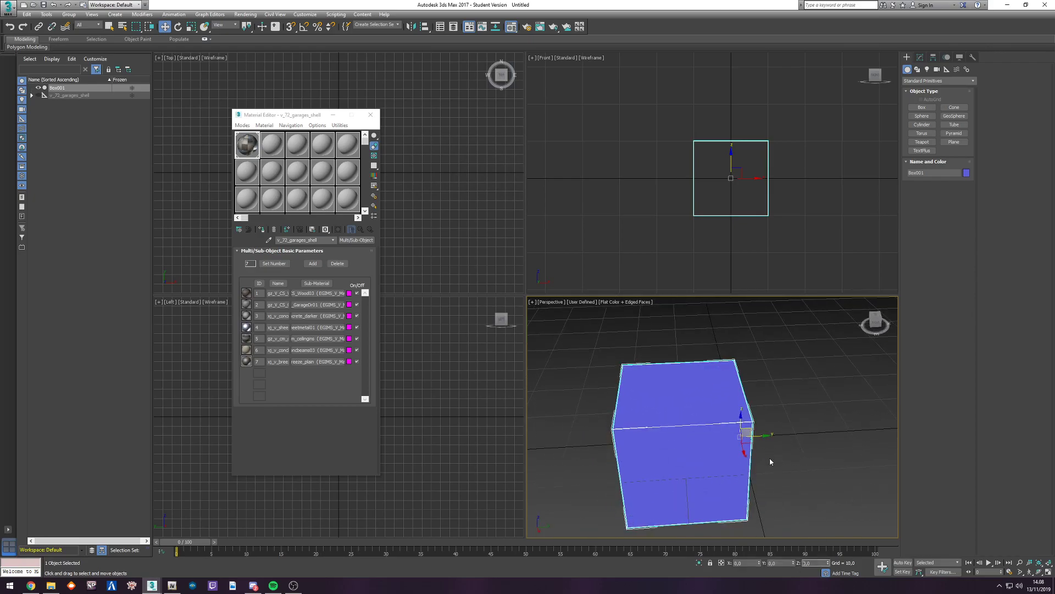
# Step: Try moving the box freehand along its axes and undo the moves
pyautogui.click(920, 57)
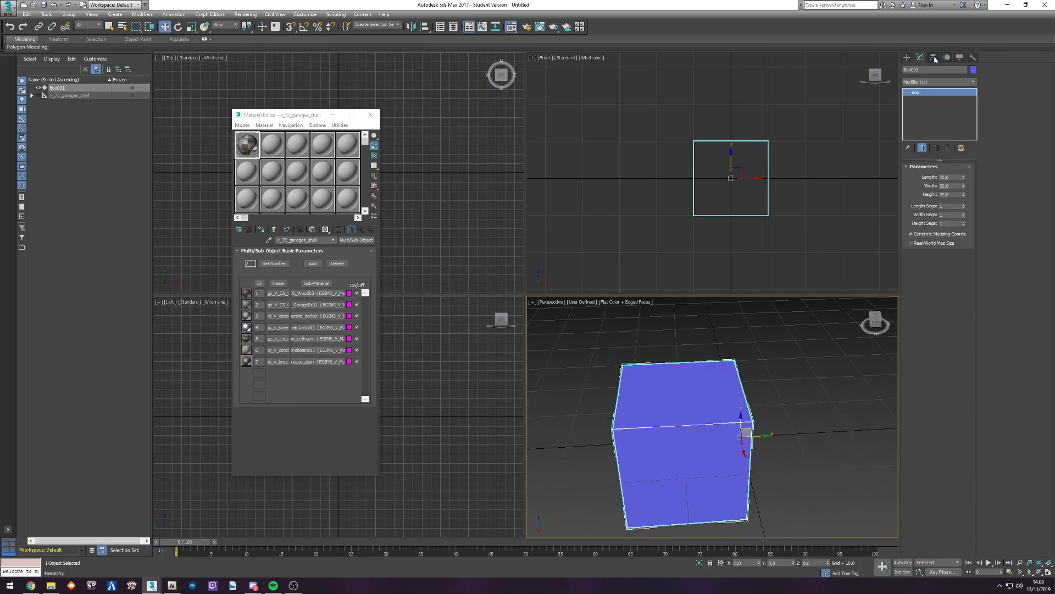
pyautogui.keyDown('alt'); pyautogui.moveTo(793, 434); pyautogui.dragTo(753, 441, button='middle'); pyautogui.keyUp('alt')
pyautogui.moveTo(751, 441); pyautogui.dragTo(832, 452)
pyautogui.hotkey('ctrl', 'z')
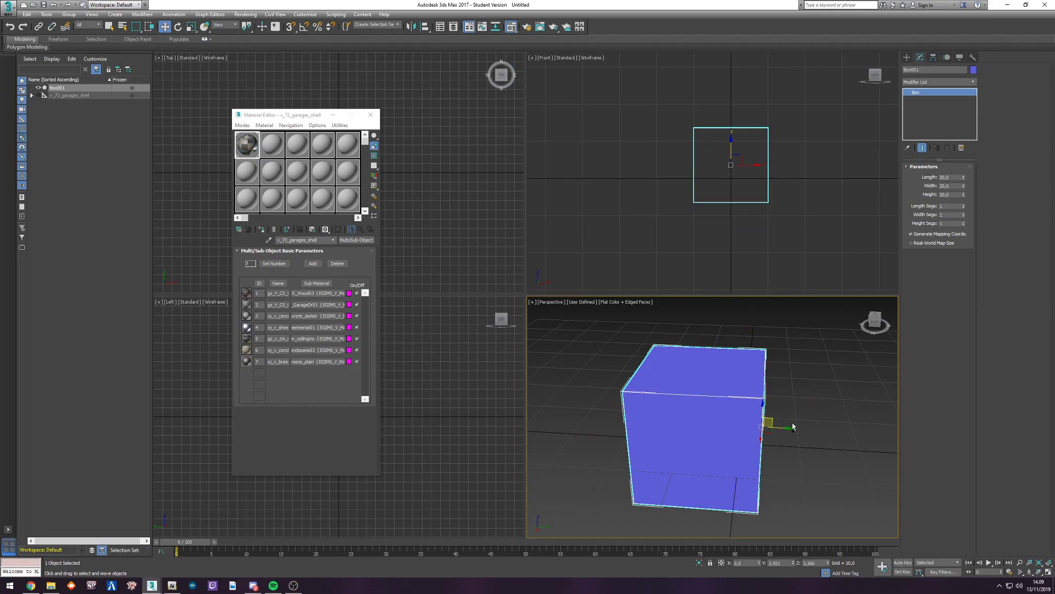
pyautogui.hotkey('ctrl', 'z')
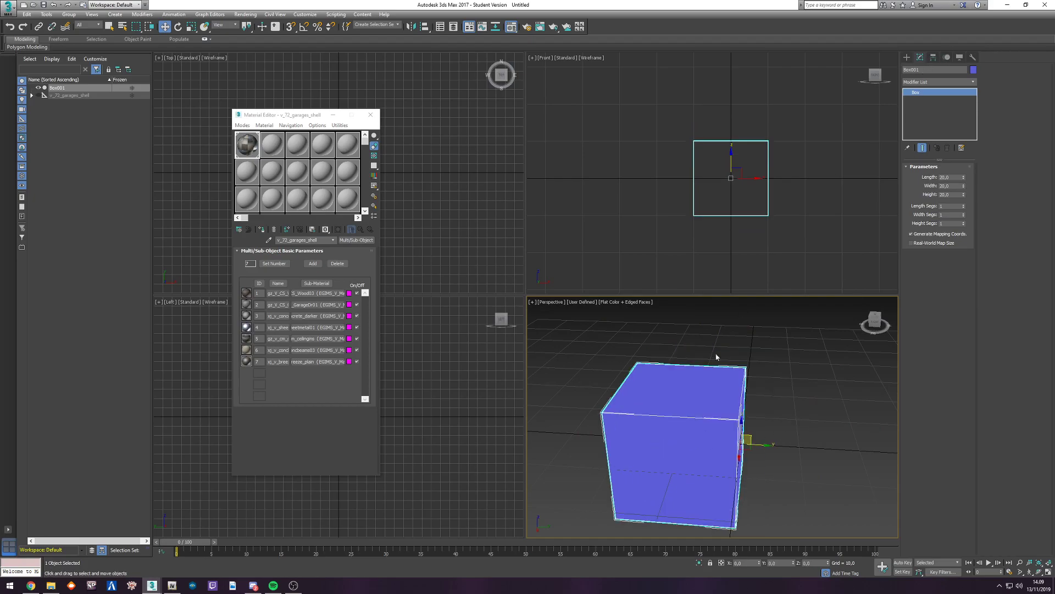
# Step: Convert the box to an Editable Poly
pyautogui.rightClick(689, 407)
pyautogui.rightClick(655, 405)
pyautogui.moveTo(702, 493)
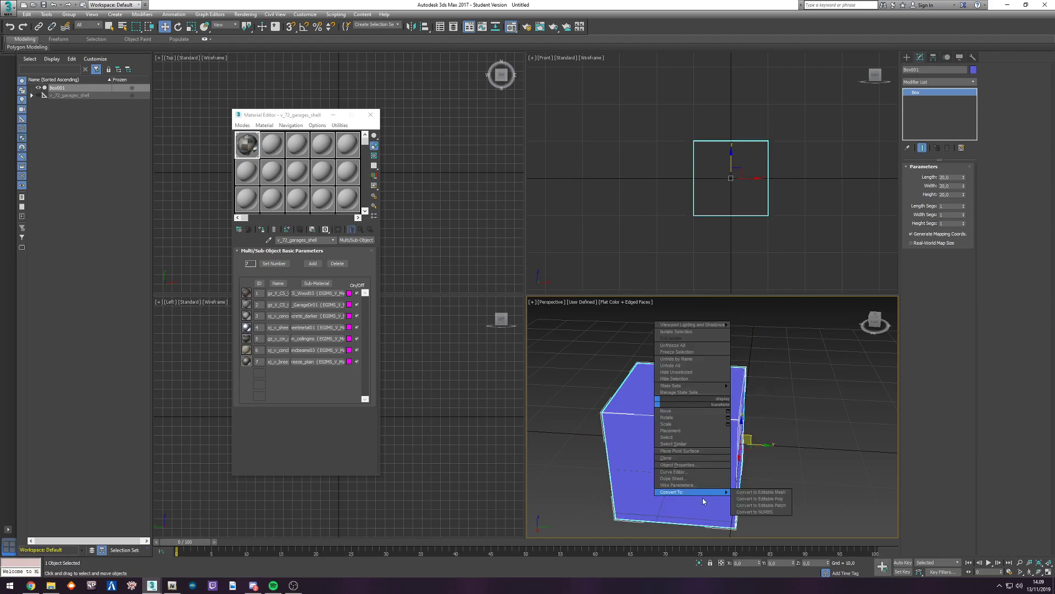
pyautogui.click(776, 500)
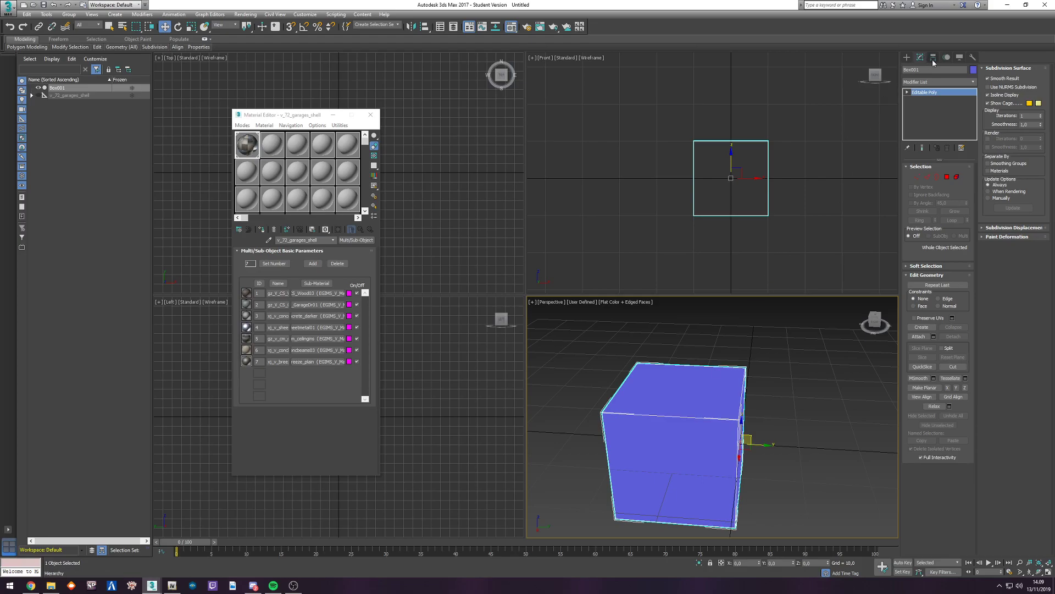
# Step: Center the box's pivot to the object, affecting only the pivot
pyautogui.click(933, 59)
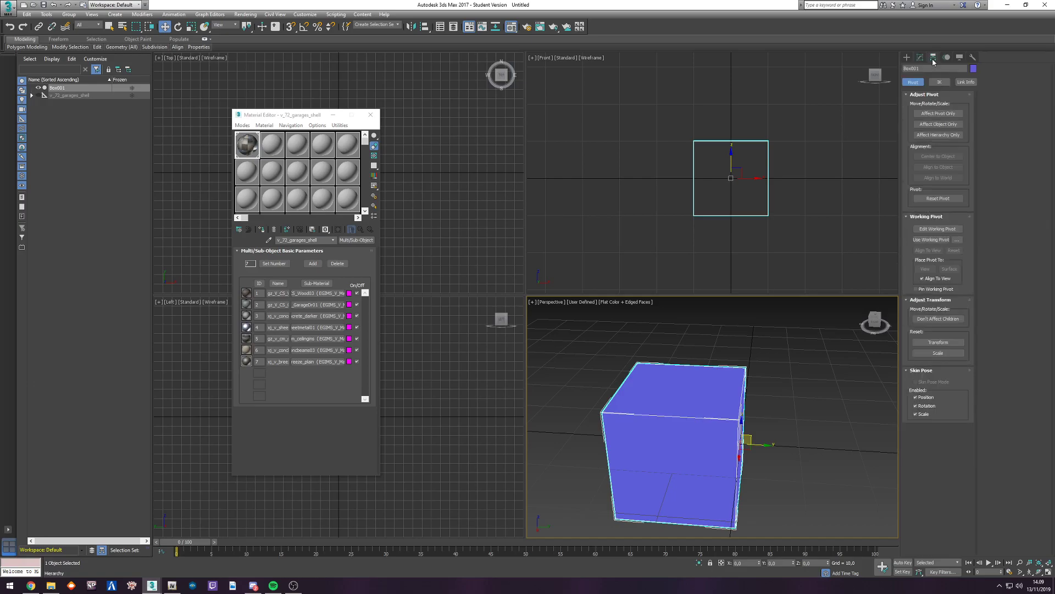
pyautogui.click(940, 115)
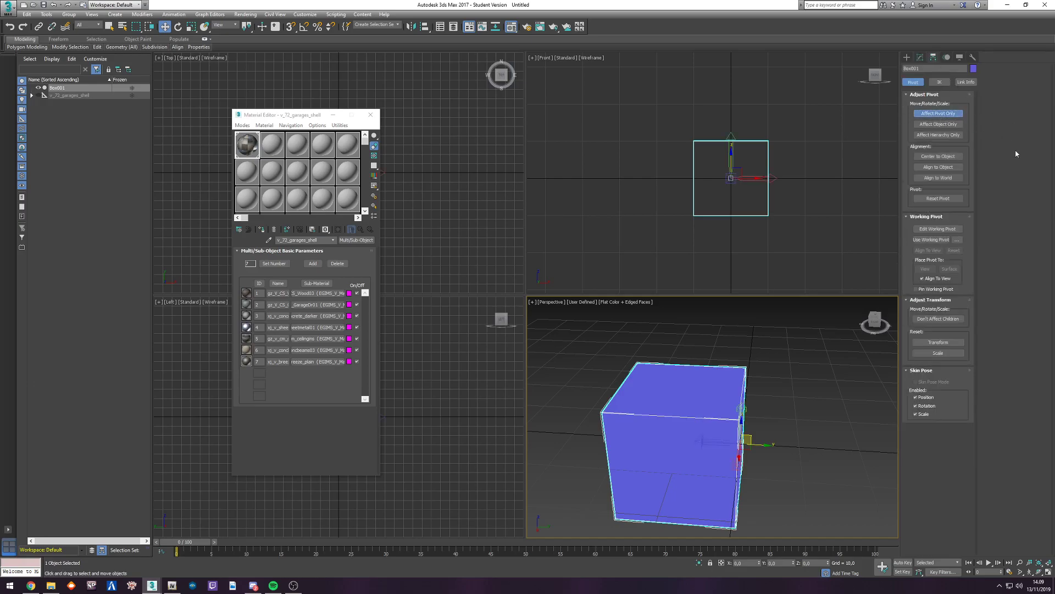
pyautogui.click(938, 156)
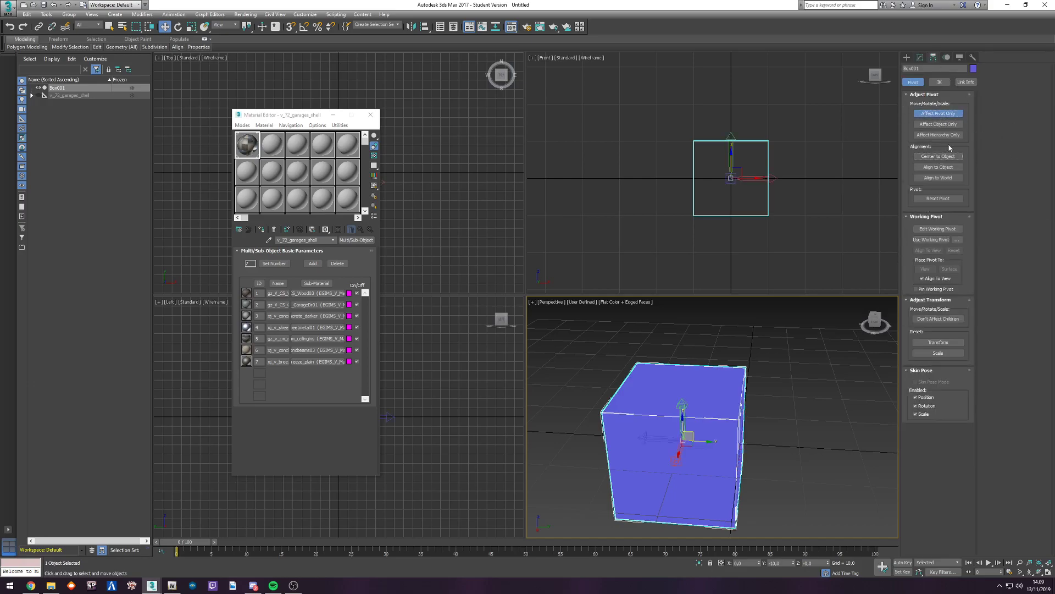
pyautogui.click(935, 114)
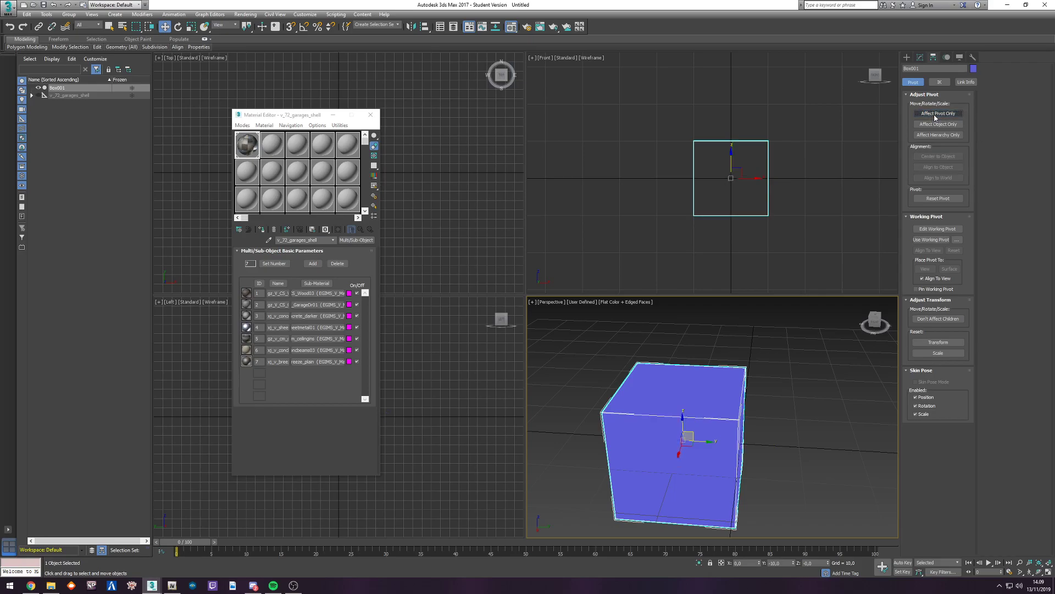
# Step: Set the box's Y position to 0 so its centre sits on the world origin
pyautogui.click(781, 563)
pyautogui.write('0')
pyautogui.press('Return')
pyautogui.moveTo(742, 440)
pyautogui.keyDown('alt'); pyautogui.mouseDown(button='middle')
pyautogui.moveTo(715, 429)
pyautogui.moveTo(722, 413)
pyautogui.moveTo(755, 424)
pyautogui.mouseUp(button='middle'); pyautogui.keyUp('alt')
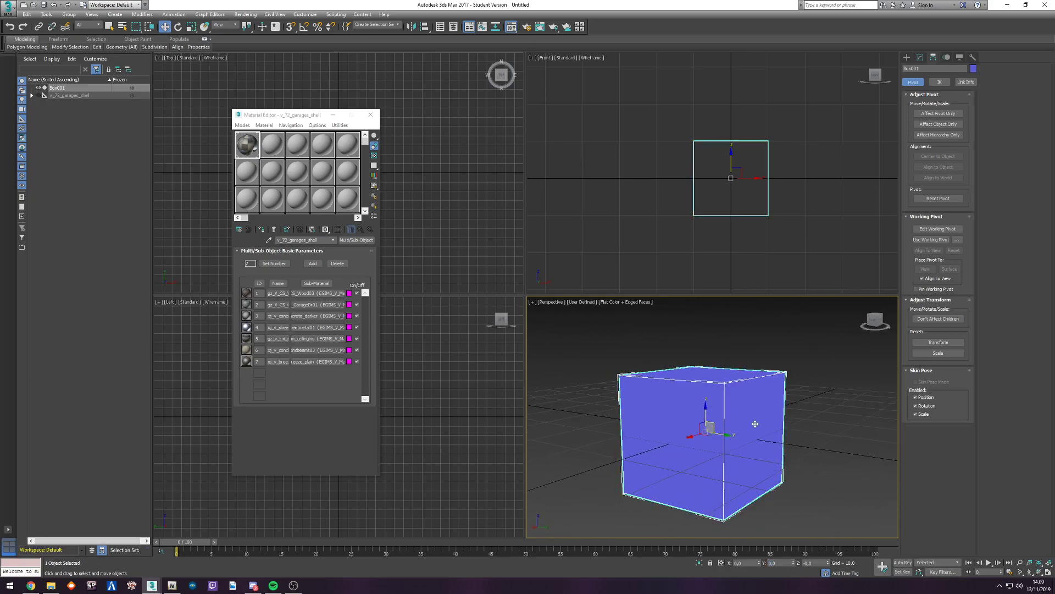
# Step: Rename the box as interior_tutorial_shell
pyautogui.click(919, 59)
pyautogui.click(907, 69)
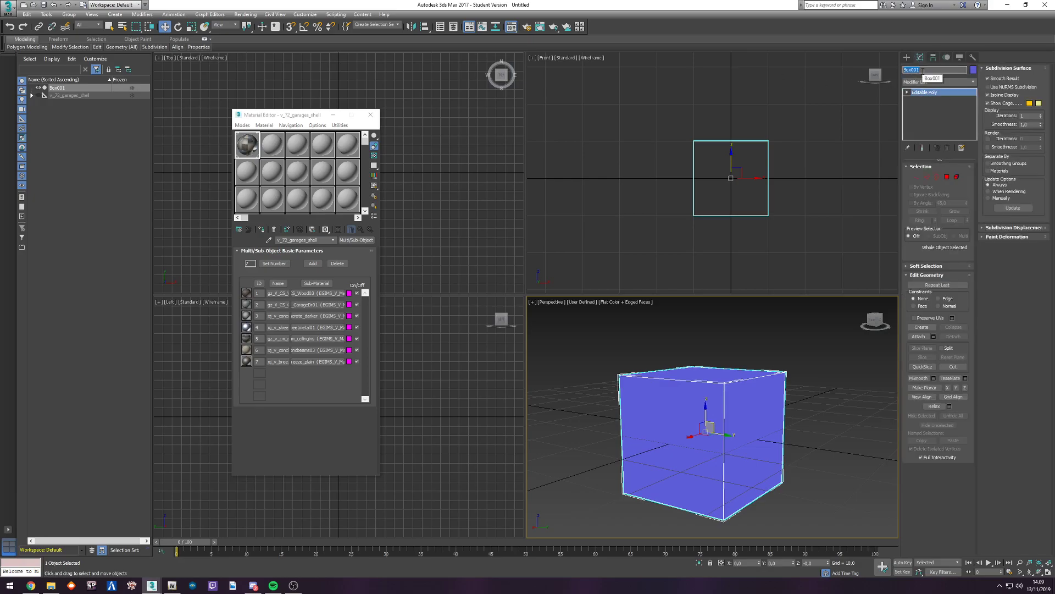
pyautogui.write('interio')
pyautogui.doubleClick(922, 71)
pyautogui.write('l_shell')
pyautogui.press('Return')
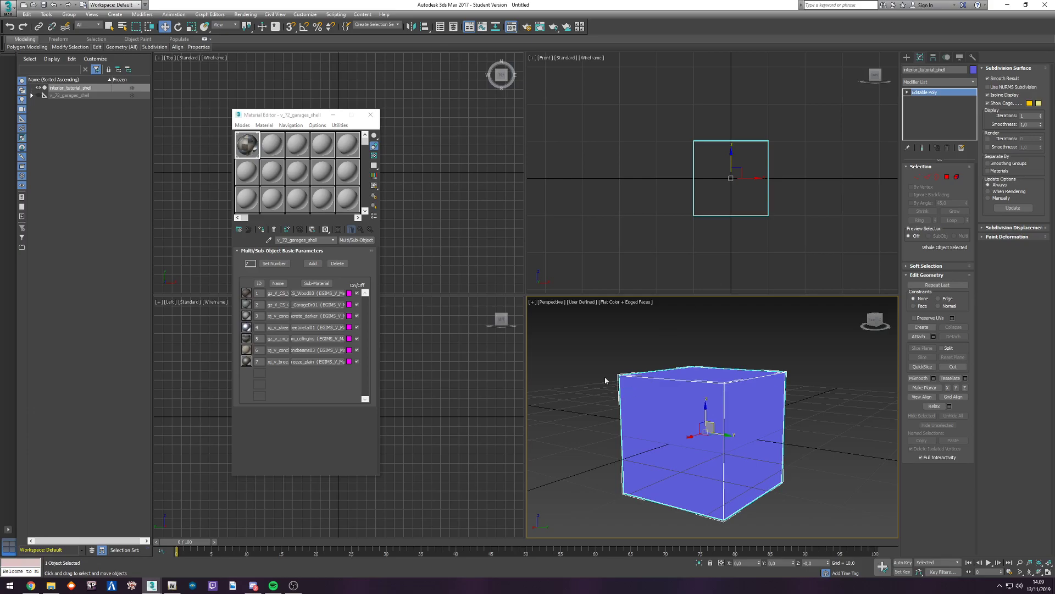
# Step: Unhide v_72_garages_shell_high from its parent's hierarchy as a size reference
pyautogui.click(32, 95)
pyautogui.click(80, 103)
pyautogui.click(48, 103)
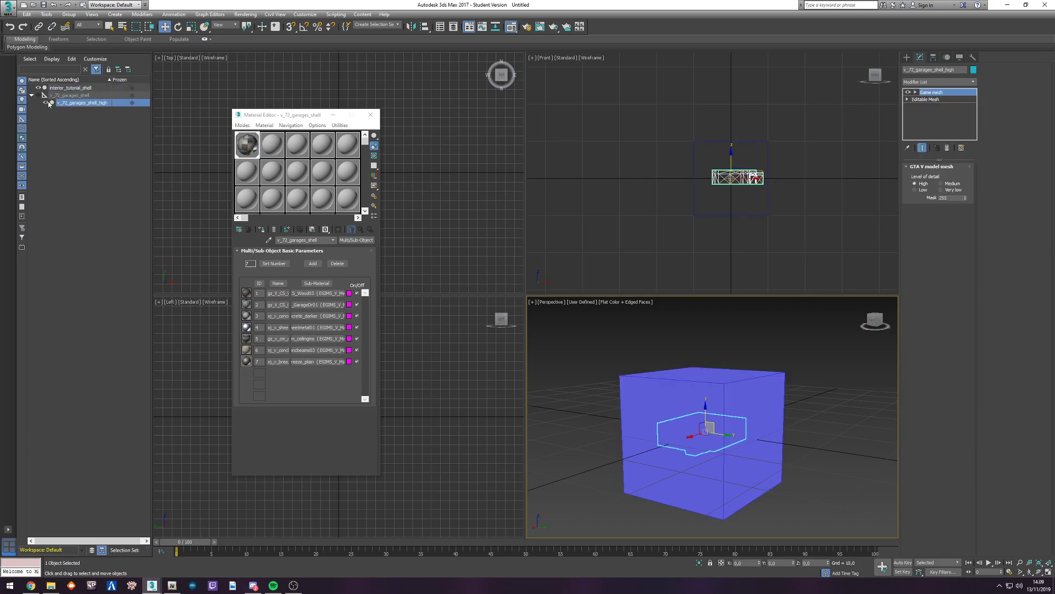
pyautogui.press('z')
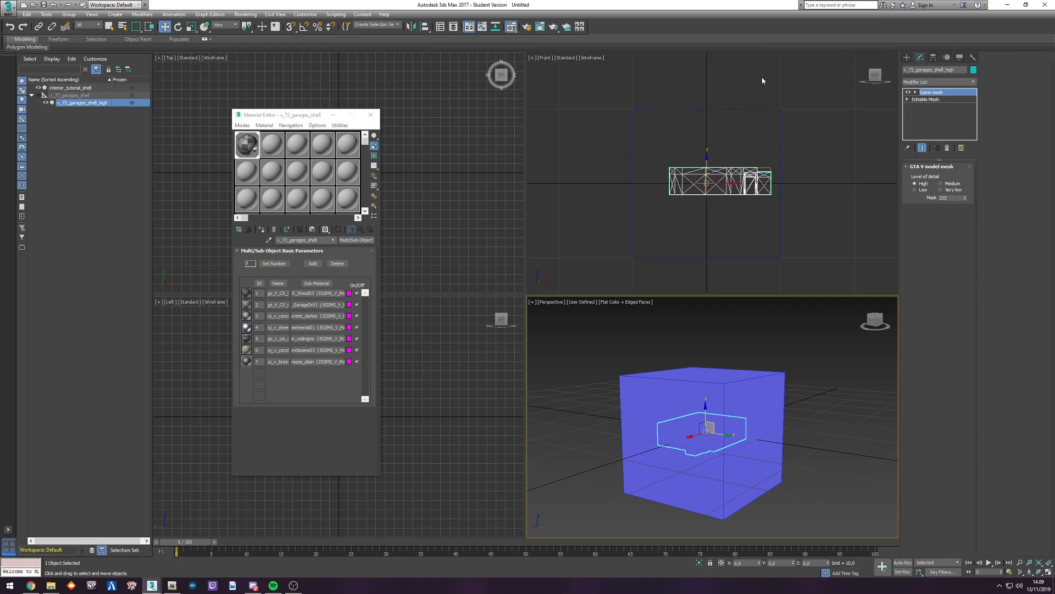
# Step: Select the four upper vertices of interior_tutorial_shell in the front viewport
pyautogui.click(781, 127)
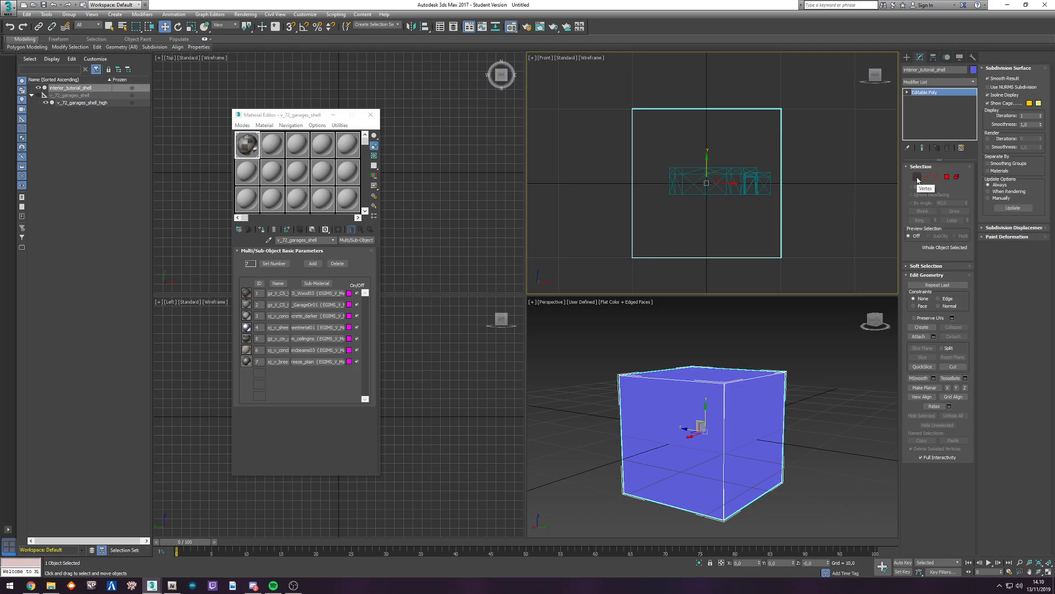
pyautogui.click(917, 179)
pyautogui.moveTo(619, 104); pyautogui.dragTo(812, 130)
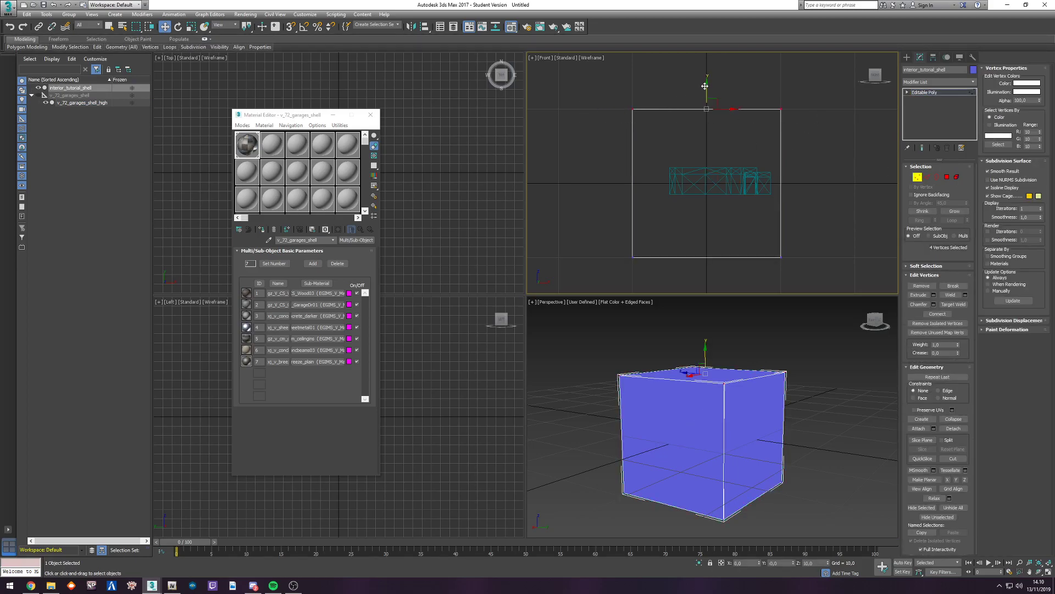
# Step: Turn on 3D snapping and check that Vertex snap and Enable Axis Constraints are active
pyautogui.click(291, 27)
pyautogui.rightClick(291, 27)
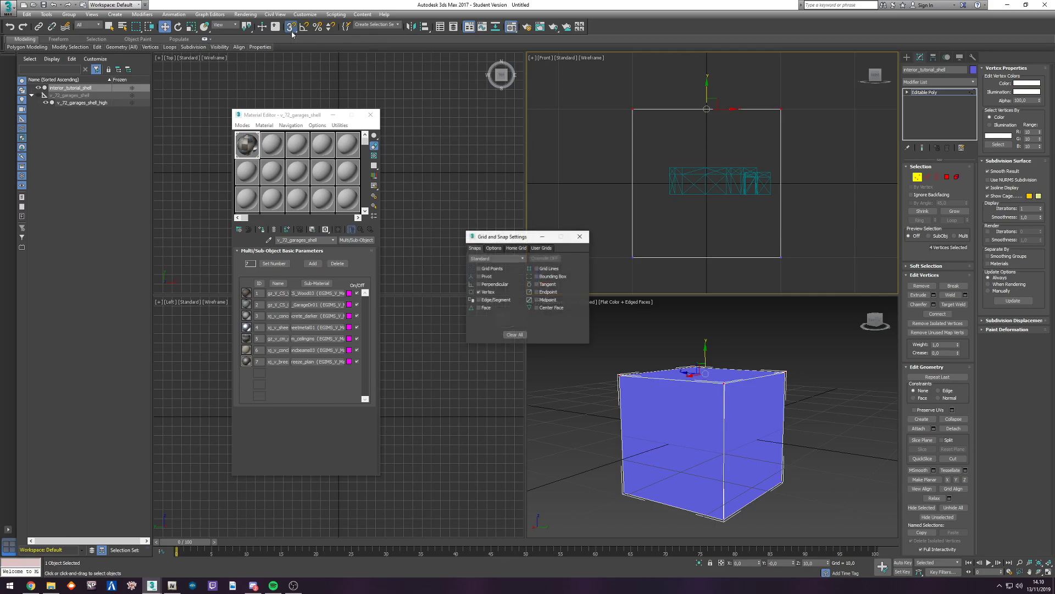
pyautogui.click(493, 248)
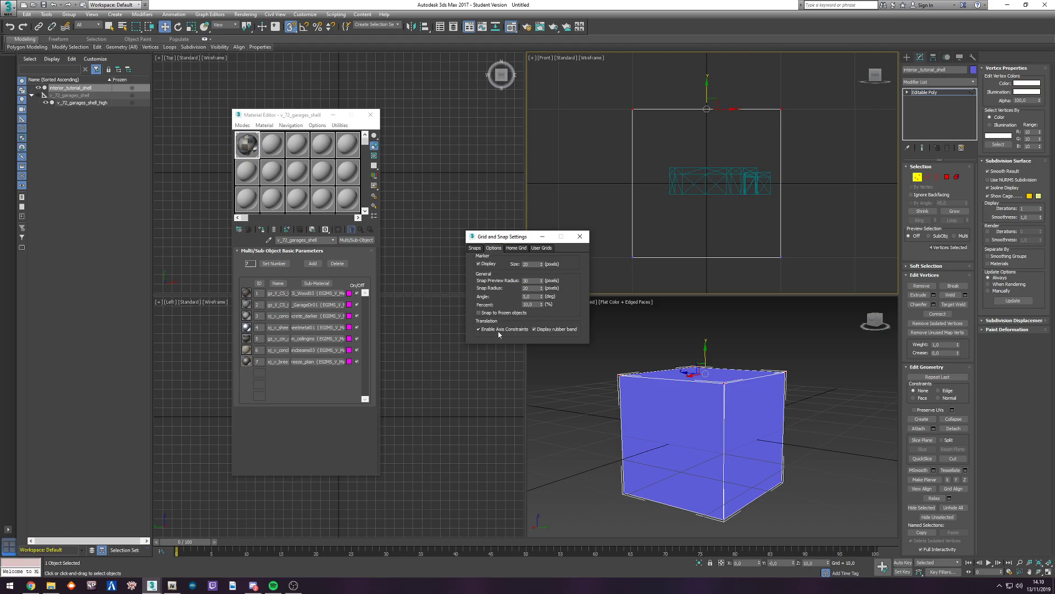
pyautogui.click(580, 236)
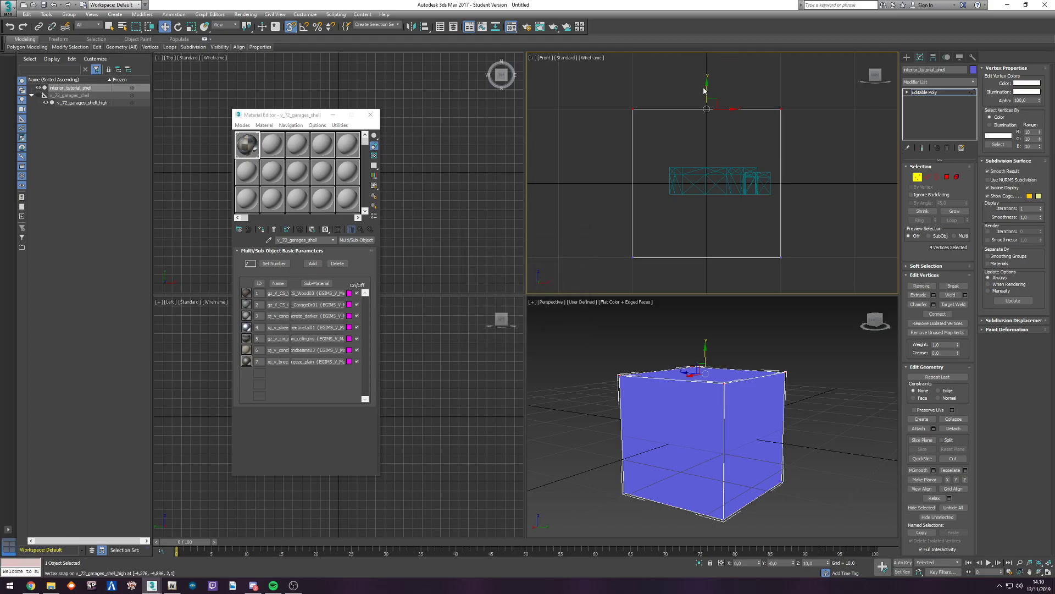
# Step: Lower the box's top vertices vertically to snap to the garage shell's ceiling height
pyautogui.moveTo(707, 108); pyautogui.dragTo(707, 168)
pyautogui.scroll(8, 703, 181)
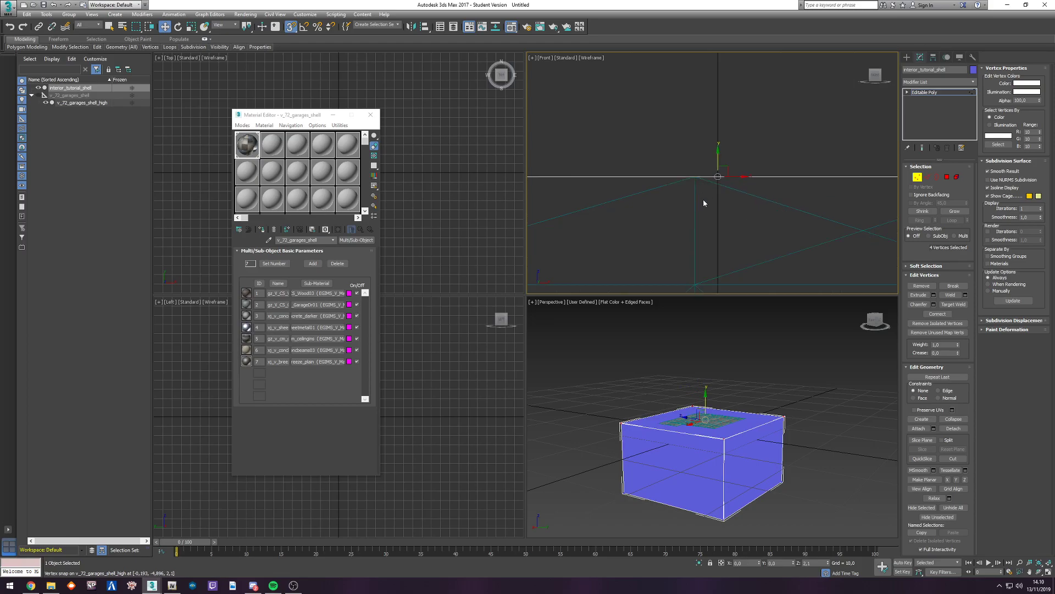
pyautogui.scroll(-8, 688, 144)
pyautogui.moveTo(704, 99); pyautogui.dragTo(686, 118)
pyautogui.scroll(-5, 685, 118)
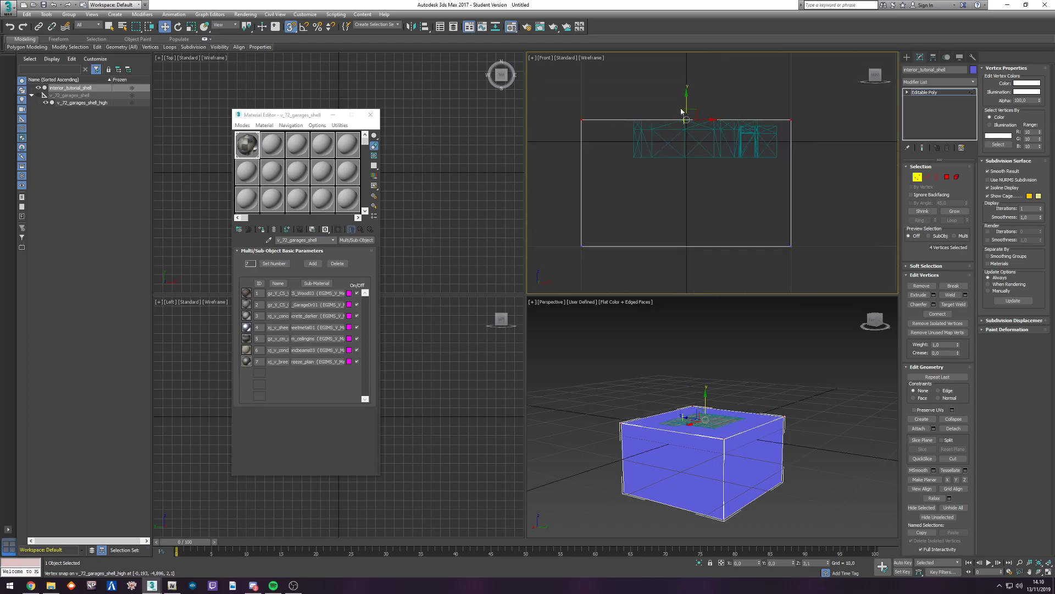
# Step: Select the box's bottom vertices and raise them to snap to the garage shell's floor height
pyautogui.moveTo(572, 263); pyautogui.dragTo(830, 235)
pyautogui.moveTo(683, 226); pyautogui.dragTo(684, 161)
pyautogui.scroll(3, 685, 107)
pyautogui.scroll(-3, 662, 132)
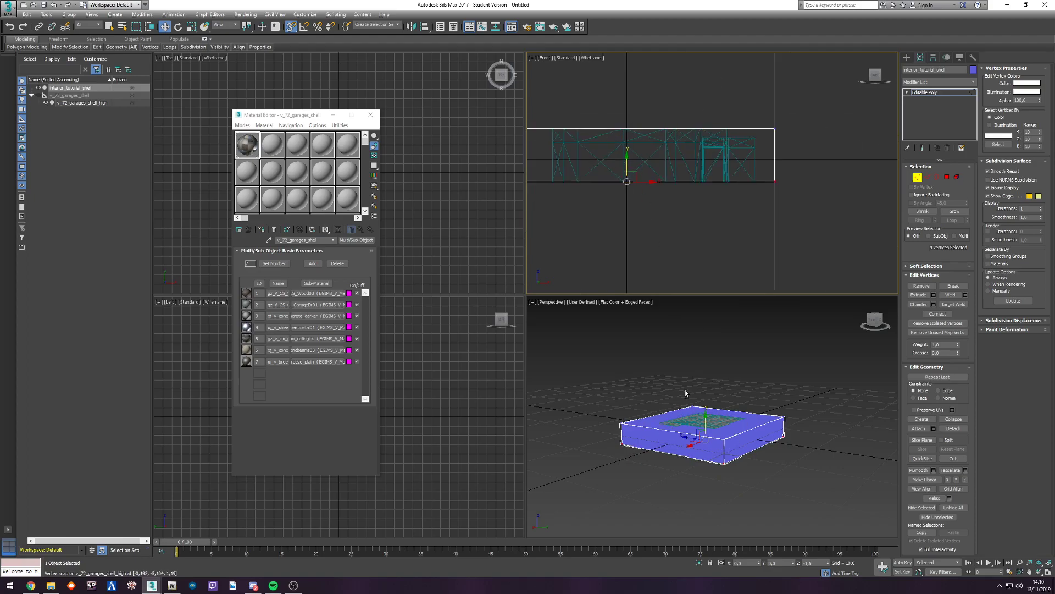
pyautogui.keyDown('alt'); pyautogui.moveTo(691, 389); pyautogui.dragTo(693, 420, button='middle'); pyautogui.keyUp('alt')
pyautogui.scroll(4, 687, 148)
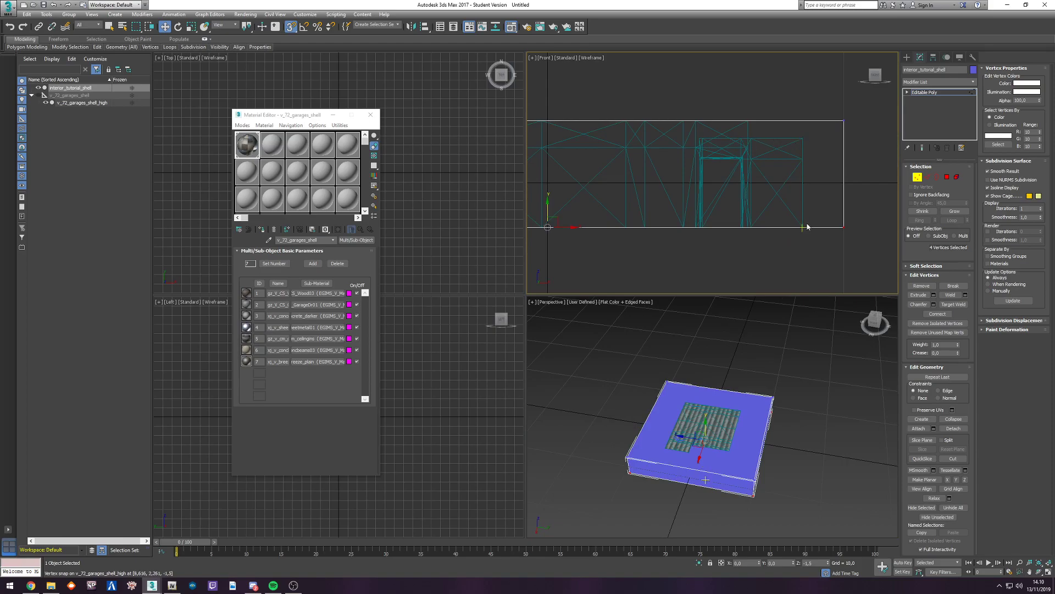
# Step: Select the box's right-side vertices in the front viewport and minimise the Material Editor to uncover the top viewport
pyautogui.moveTo(789, 144); pyautogui.dragTo(773, 148, button='middle')
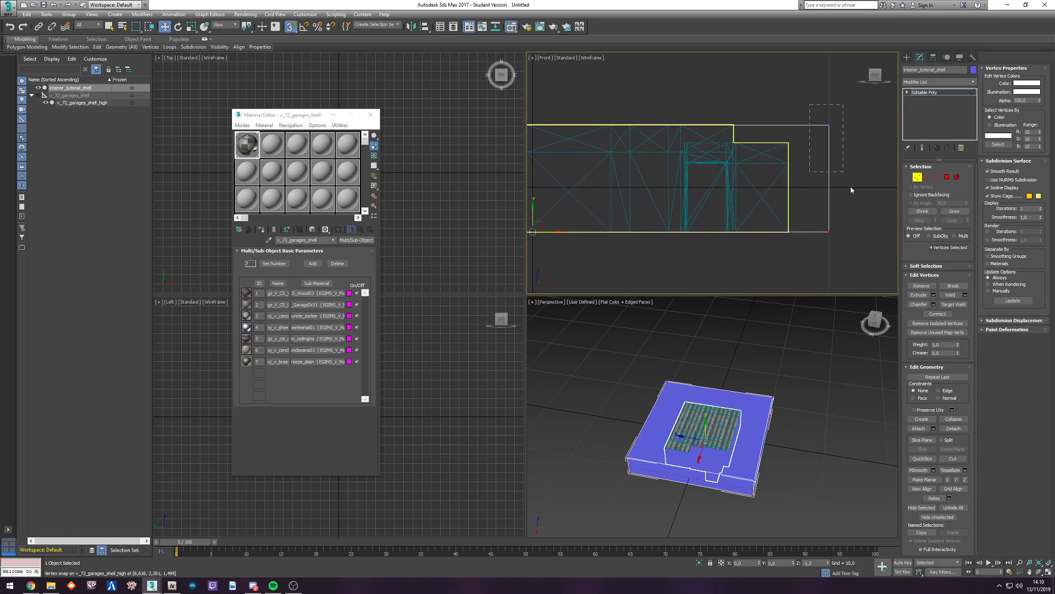
pyautogui.moveTo(843, 240); pyautogui.dragTo(843, 240)
pyautogui.click(333, 115)
pyautogui.scroll(10, 357, 162)
pyautogui.moveTo(281, 170); pyautogui.dragTo(448, 108, button='middle')
pyautogui.scroll(2, 339, 99)
pyautogui.scroll(-2, 339, 98)
pyautogui.moveTo(339, 99); pyautogui.dragTo(396, 138, button='middle')
# Step: Select the vertices along the box's upper edge in the top viewport and snap them to the garage shell's upper wall
pyautogui.moveTo(313, 106); pyautogui.dragTo(384, 152)
pyautogui.moveTo(410, 130); pyautogui.dragTo(352, 126, button='middle')
pyautogui.keyDown('ctrl'); pyautogui.moveTo(404, 104); pyautogui.dragTo(482, 140); pyautogui.keyUp('ctrl')
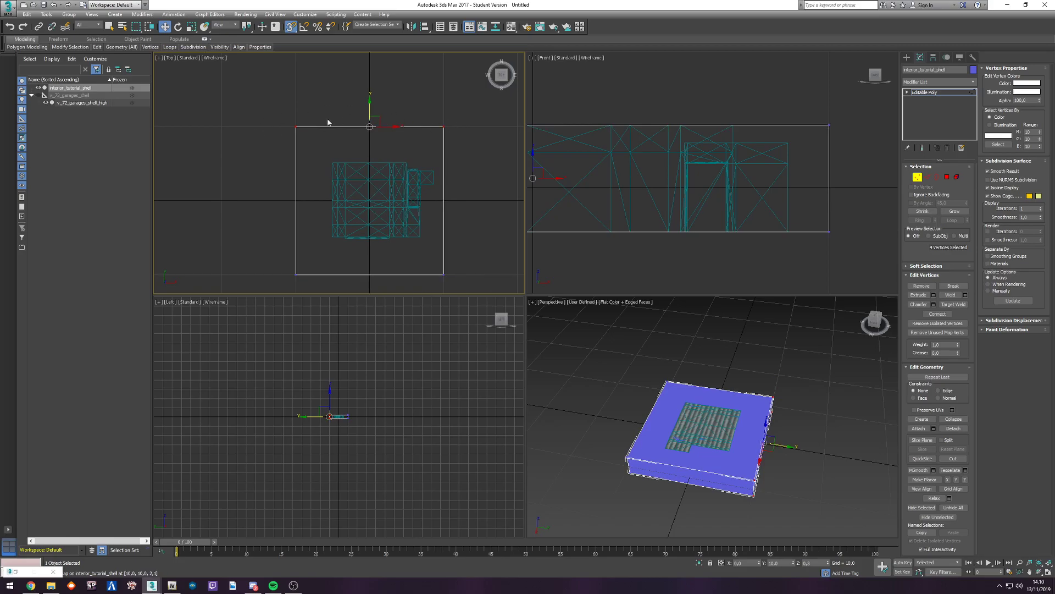
pyautogui.scroll(4, 370, 102)
pyautogui.scroll(-1, 377, 129)
pyautogui.moveTo(383, 134); pyautogui.dragTo(349, 109, button='middle')
pyautogui.moveTo(335, 118); pyautogui.dragTo(334, 209)
pyautogui.moveTo(329, 220); pyautogui.dragTo(330, 71, button='middle')
pyautogui.scroll(-2, 253, 259)
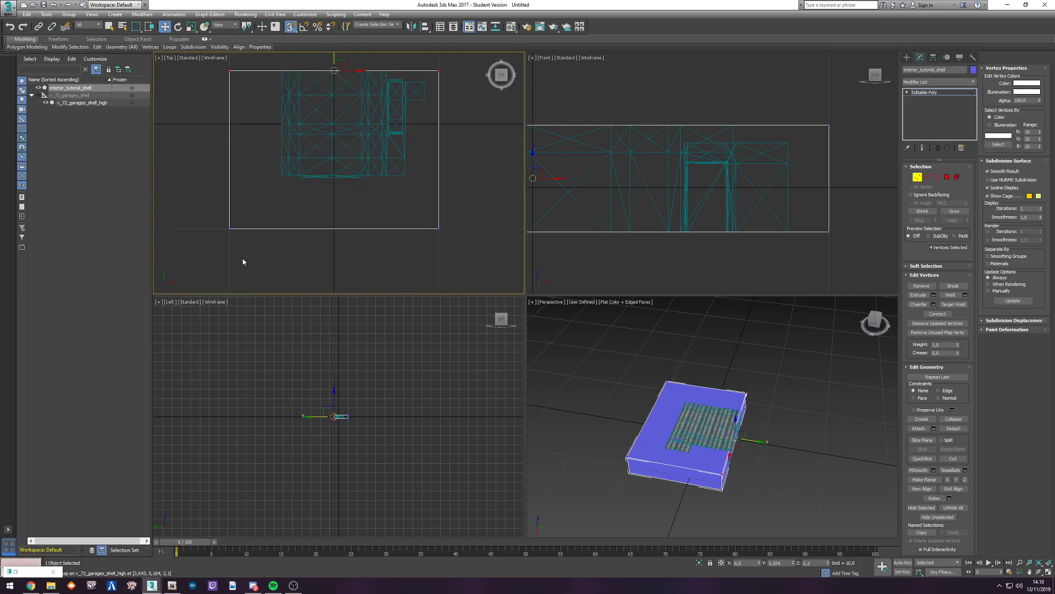
# Step: Snap the vertices of the box's lower and left edges in the top viewport to the garage shell's matching walls
pyautogui.moveTo(477, 208); pyautogui.dragTo(477, 209)
pyautogui.moveTo(335, 216); pyautogui.dragTo(335, 175)
pyautogui.moveTo(218, 93); pyautogui.dragTo(240, 132, button='middle')
pyautogui.scroll(2, 239, 131)
pyautogui.moveTo(234, 87); pyautogui.dragTo(308, 265)
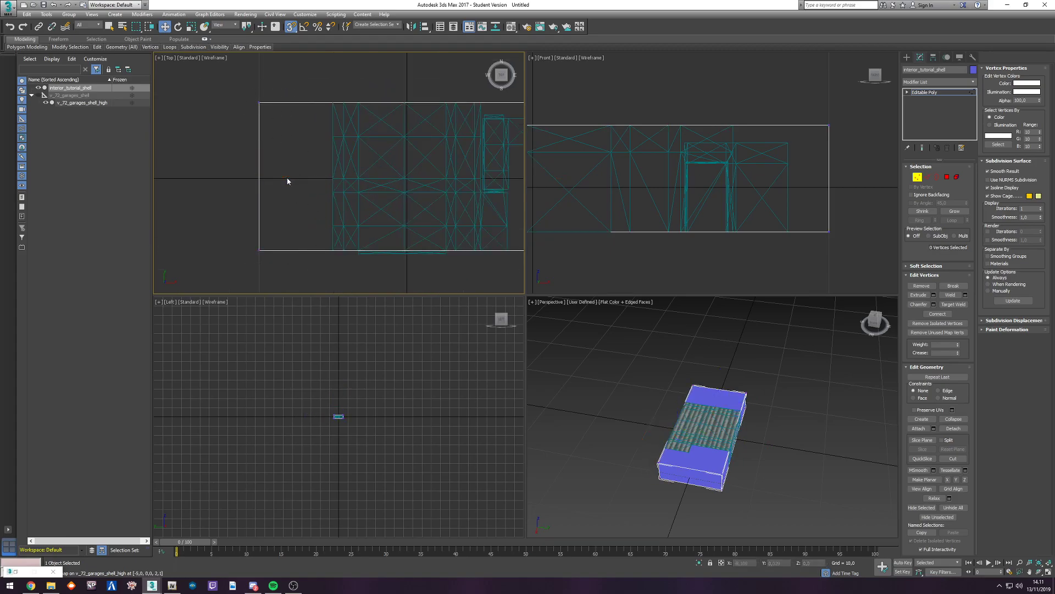
pyautogui.moveTo(285, 181); pyautogui.dragTo(334, 177)
# Step: Snap the vertices of the box's right edge to the garage's main room wall, just short of the doorway section
pyautogui.moveTo(416, 160); pyautogui.dragTo(236, 160, button='middle')
pyautogui.moveTo(363, 69); pyautogui.dragTo(339, 283)
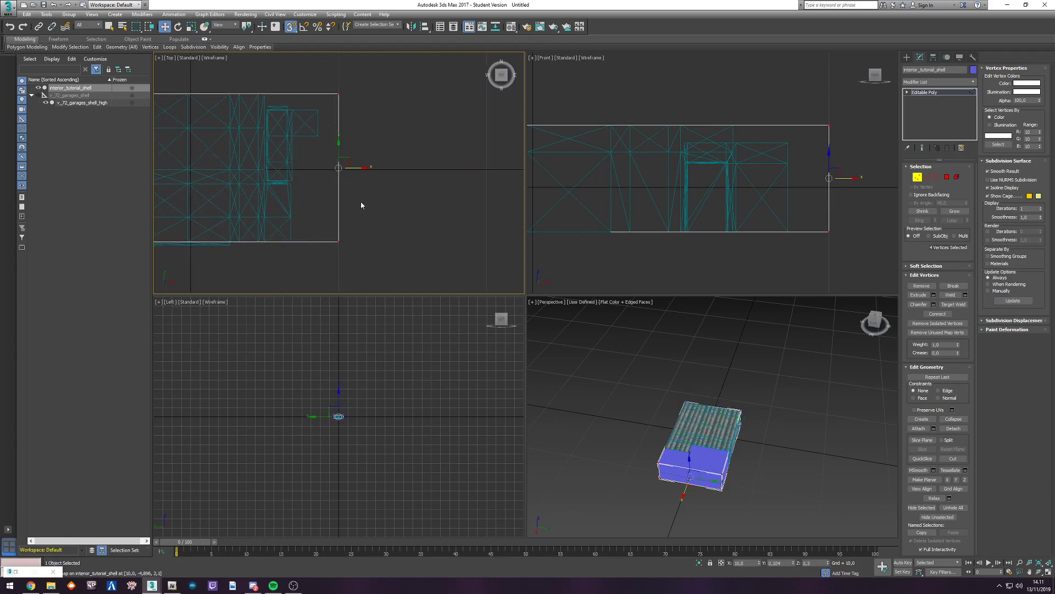
pyautogui.moveTo(364, 169); pyautogui.dragTo(265, 92)
pyautogui.scroll(5, 709, 435)
pyautogui.moveTo(709, 434); pyautogui.dragTo(784, 381, button='middle')
pyautogui.moveTo(660, 172); pyautogui.dragTo(736, 178, button='middle')
pyautogui.scroll(-3, 736, 178)
pyautogui.scroll(2, 298, 188)
pyautogui.moveTo(298, 188); pyautogui.dragTo(328, 198, button='middle')
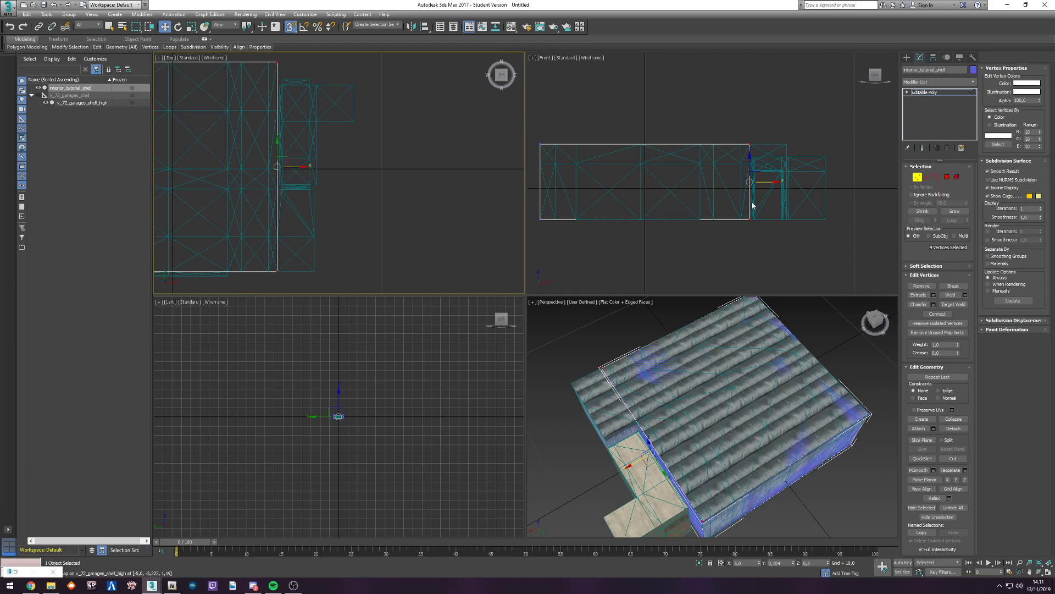
# Step: Switch the interior_tutorial_shell box to edge editing and hide the v_72_garages_shell_high mesh
pyautogui.moveTo(334, 181); pyautogui.dragTo(416, 277, button='middle')
pyautogui.scroll(3, 357, 193)
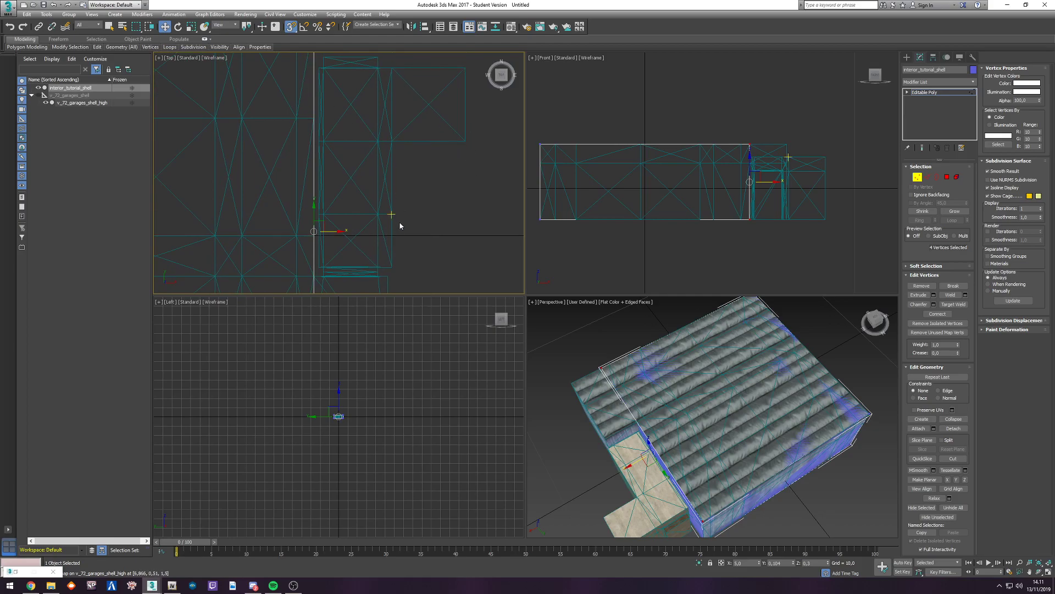
pyautogui.click(927, 177)
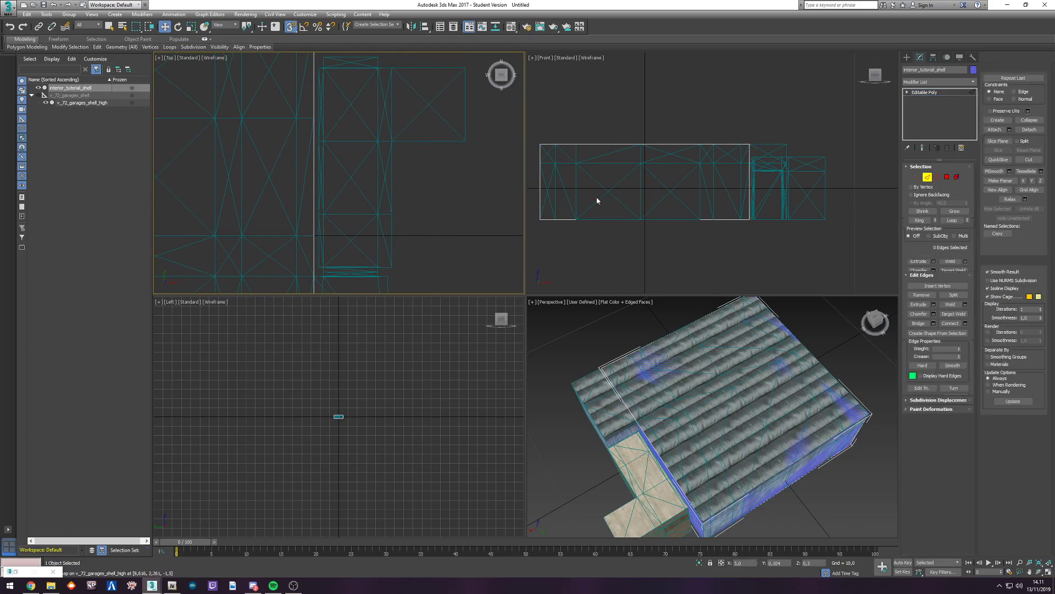
pyautogui.scroll(-3, 360, 181)
pyautogui.moveTo(360, 181); pyautogui.dragTo(406, 167, button='middle')
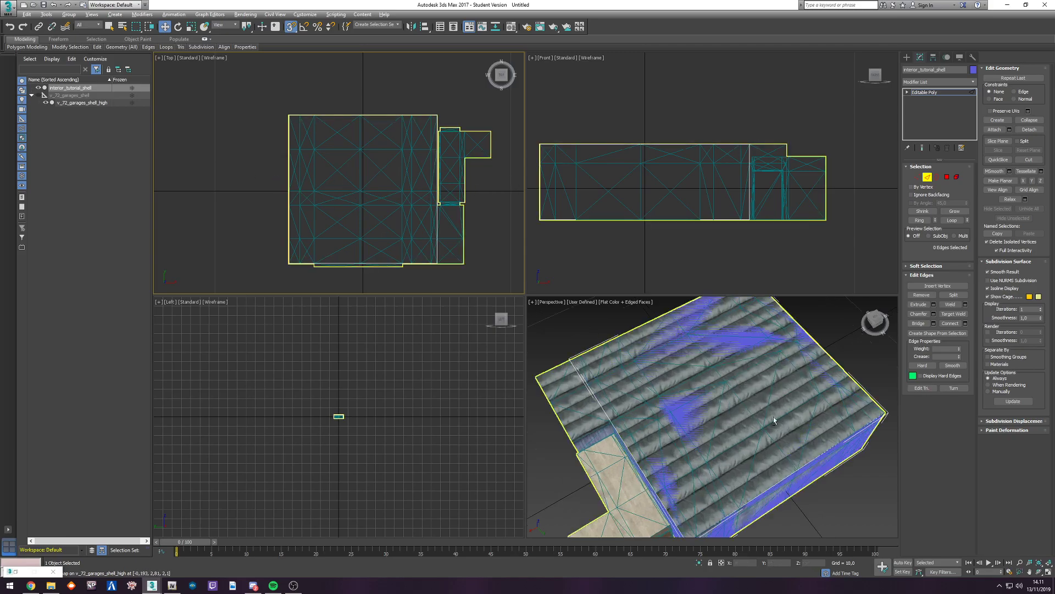
pyautogui.keyDown('alt'); pyautogui.moveTo(777, 420); pyautogui.dragTo(750, 397, button='middle'); pyautogui.keyUp('alt')
pyautogui.click(47, 103)
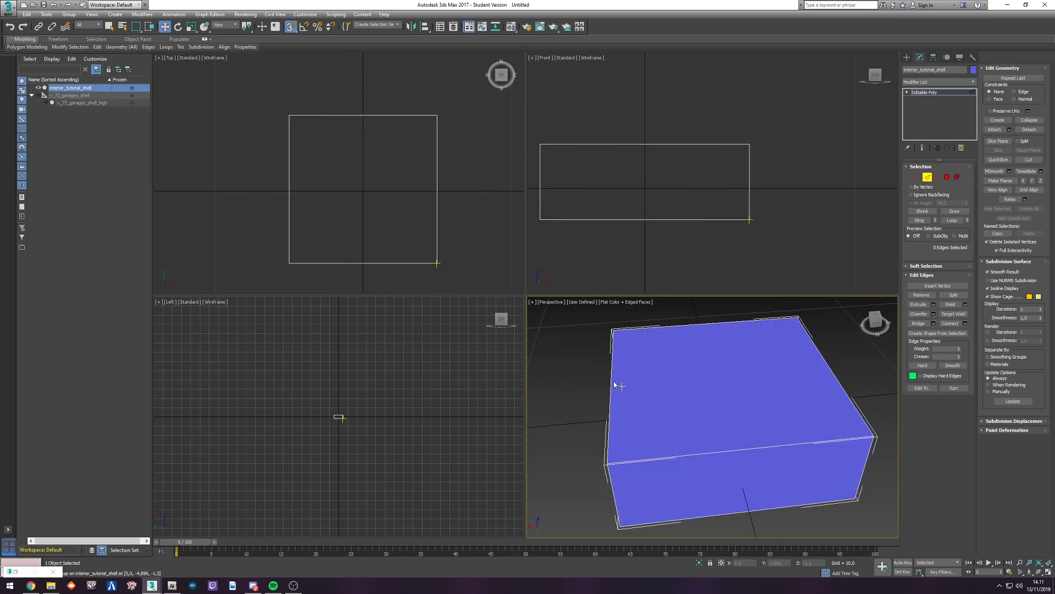
# Step: Select the ring of four parallel horizontal edges around the box and connect them with 2 segments
pyautogui.click(612, 379)
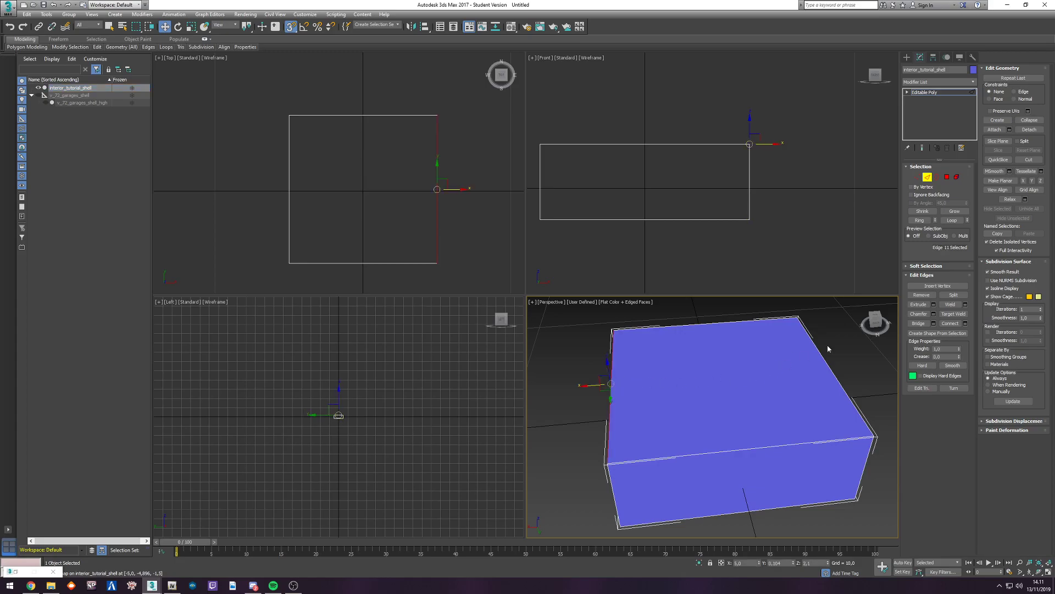
pyautogui.hotkey('alt', 'r')
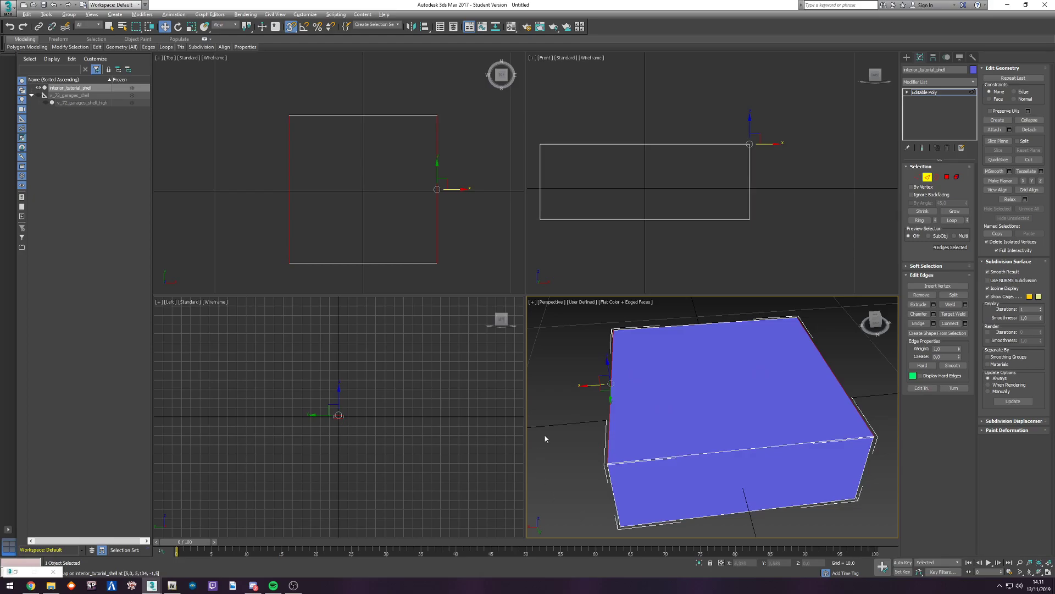
pyautogui.keyDown('alt'); pyautogui.moveTo(673, 436); pyautogui.dragTo(737, 483, button='middle'); pyautogui.keyUp('alt')
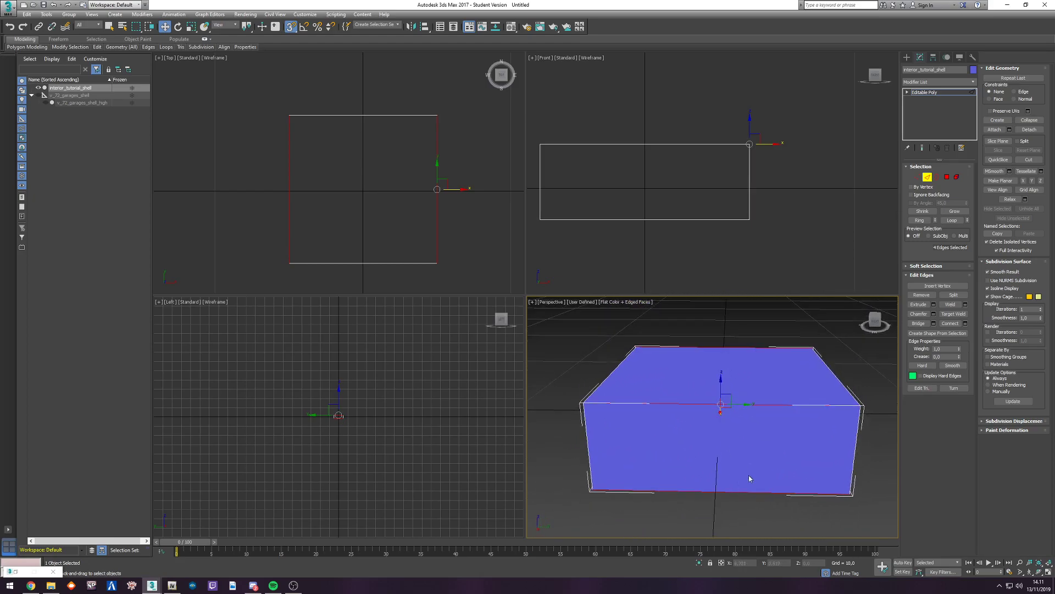
pyautogui.click(965, 324)
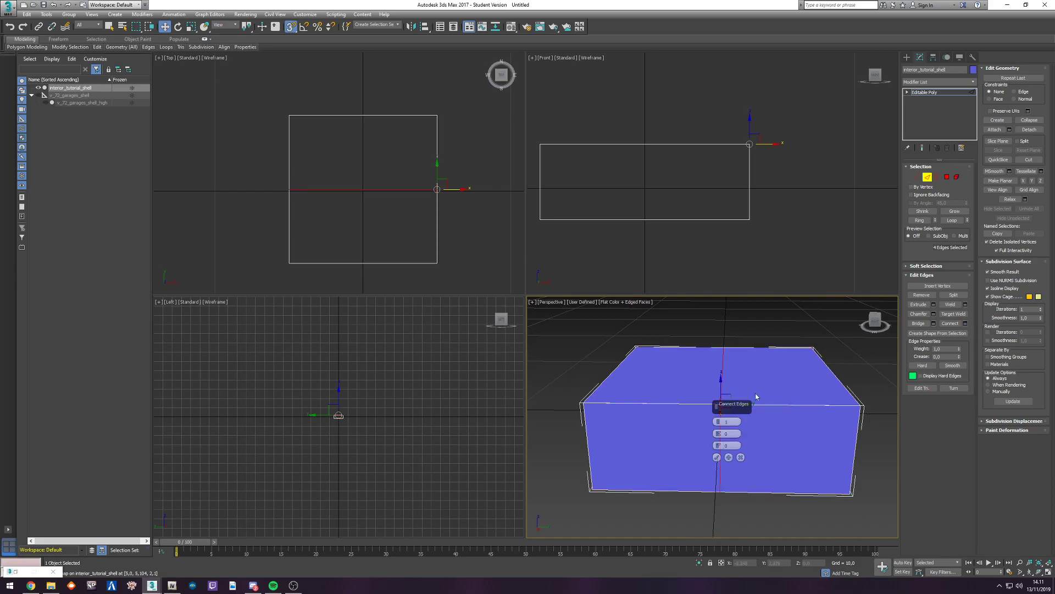
pyautogui.click(717, 420)
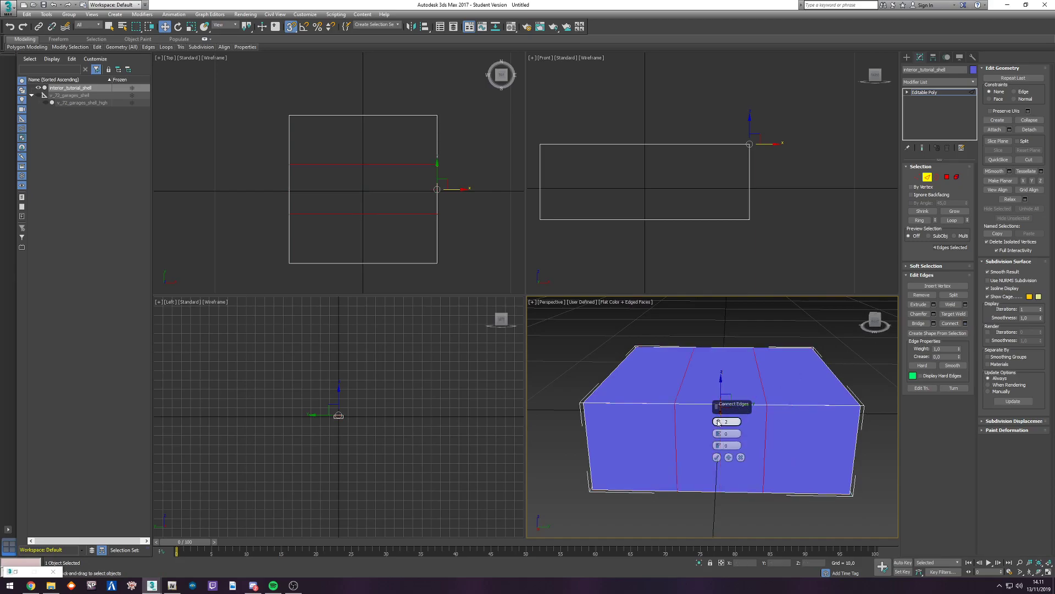
pyautogui.click(717, 458)
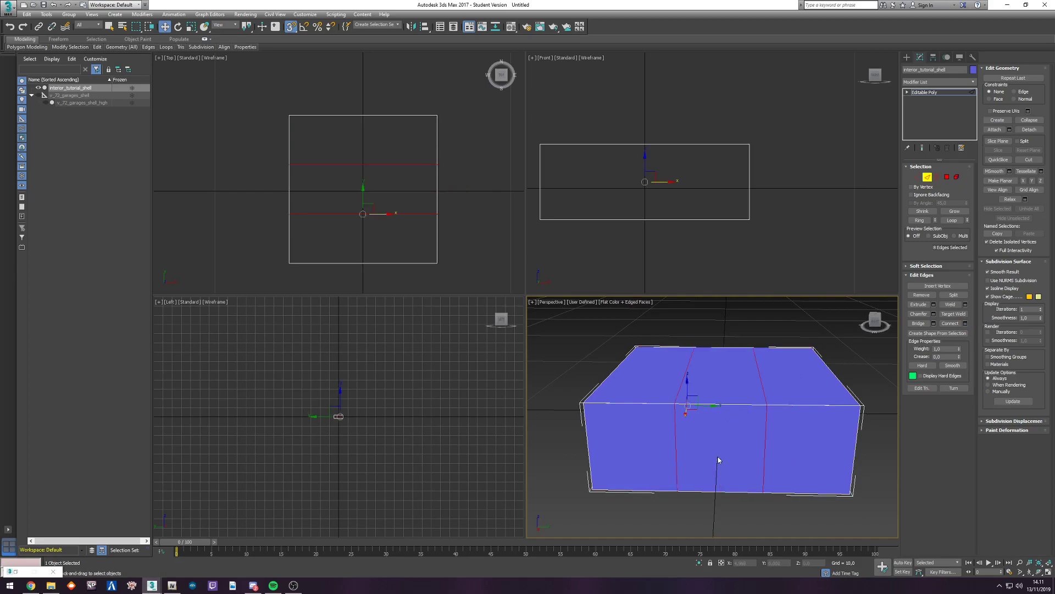
# Step: Convert the new loops' edge selection to vertices and show v_72_garages_shell_high again to locate its doorway
pyautogui.keyDown('ctrl'); pyautogui.click(917, 176); pyautogui.keyUp('ctrl')
pyautogui.scroll(-3, 461, 146)
pyautogui.scroll(3, 445, 145)
pyautogui.moveTo(443, 181); pyautogui.dragTo(398, 163, button='middle')
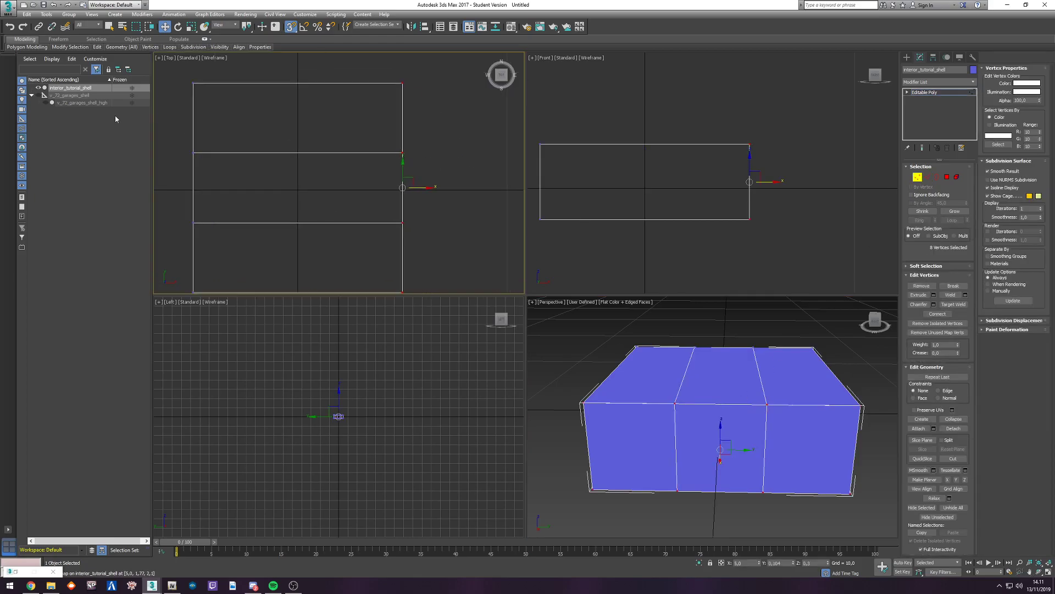
pyautogui.click(45, 103)
pyautogui.scroll(2, 385, 181)
pyautogui.scroll(2, 445, 236)
pyautogui.moveTo(445, 236); pyautogui.dragTo(402, 243, button='middle')
pyautogui.scroll(4, 365, 134)
pyautogui.scroll(-3, 283, 152)
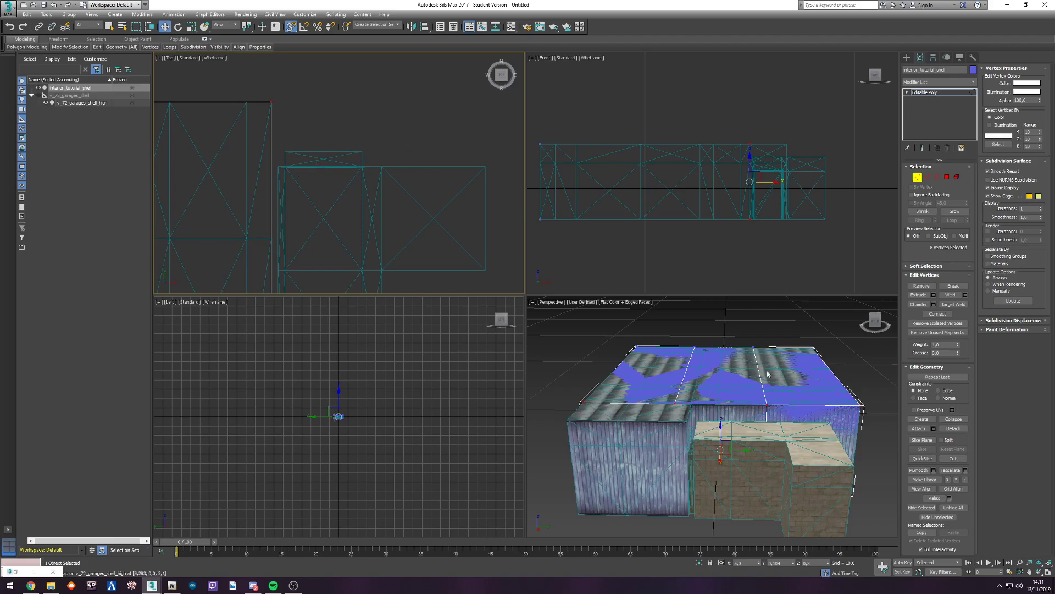
# Step: Finish editing the box and select the doorway recess faces of v_72_garages_shell_high in the top viewport
pyautogui.click(917, 177)
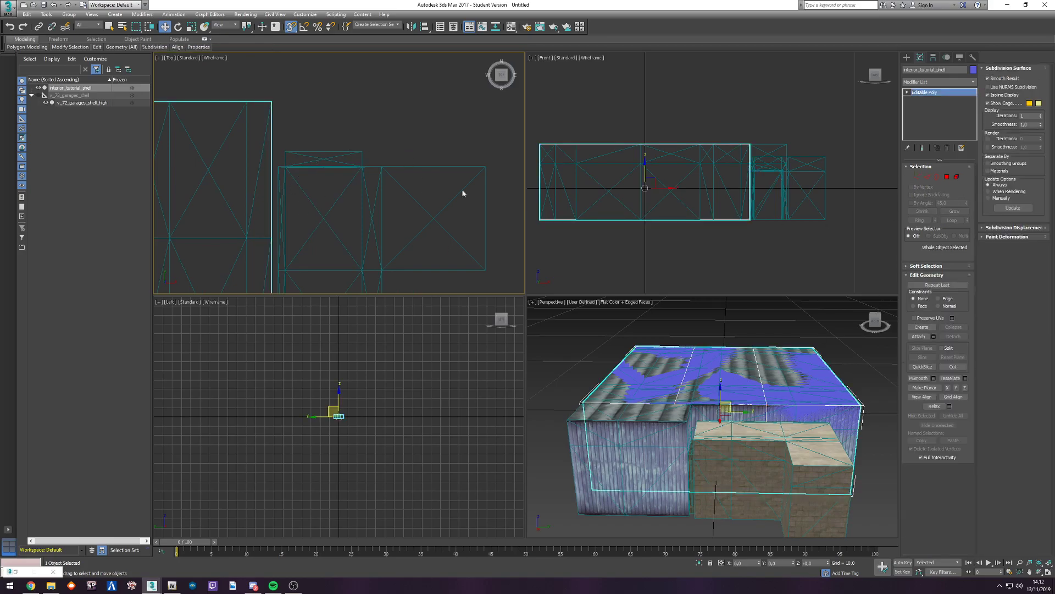
pyautogui.click(66, 103)
pyautogui.click(926, 99)
pyautogui.click(947, 179)
pyautogui.scroll(3, 251, 164)
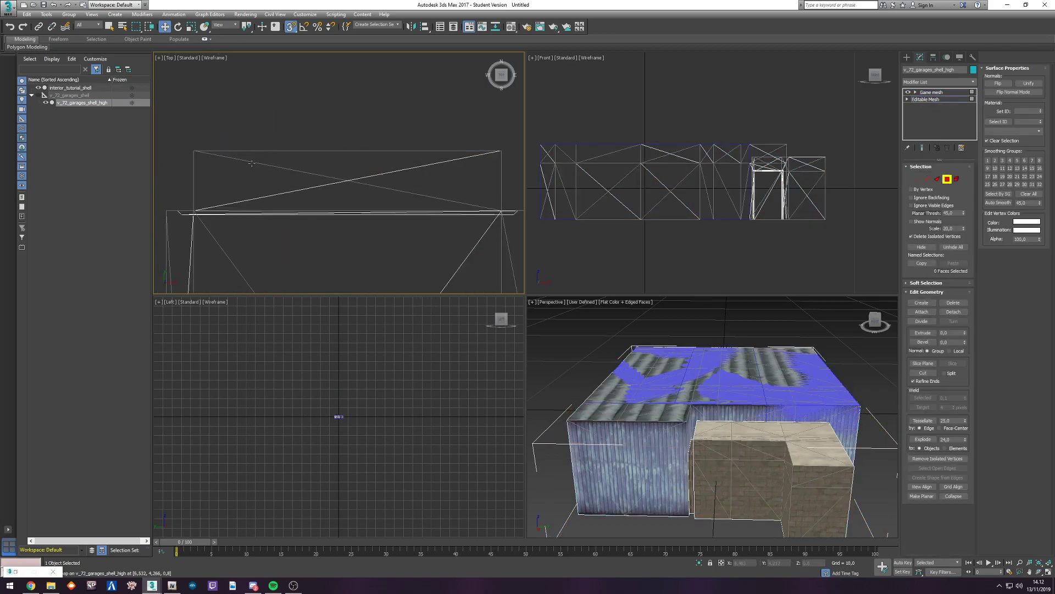
pyautogui.click(207, 164)
pyautogui.scroll(-2, 209, 160)
pyautogui.click(190, 136)
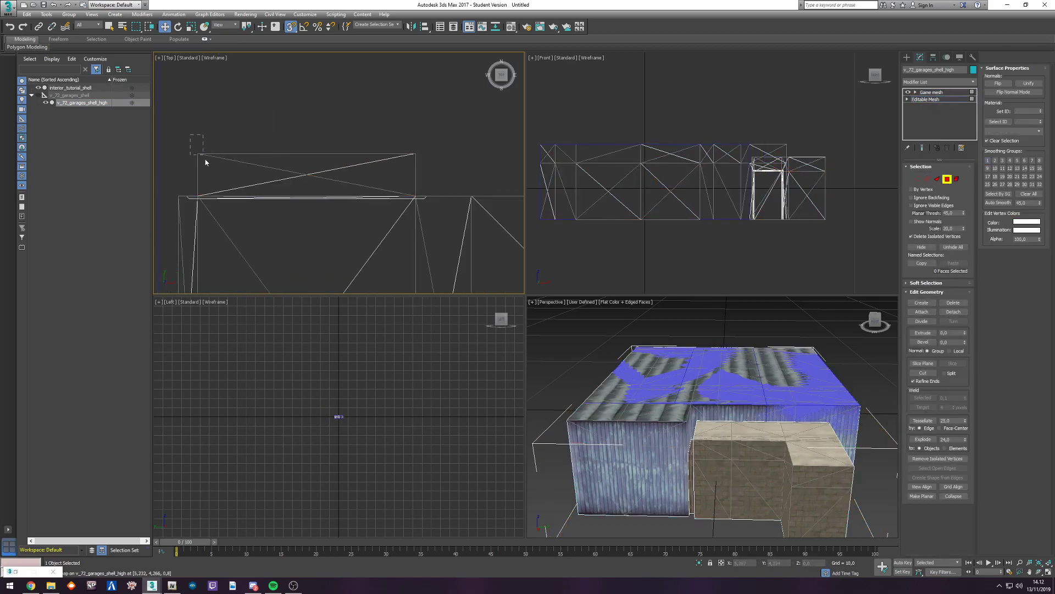
pyautogui.moveTo(421, 207); pyautogui.dragTo(421, 208)
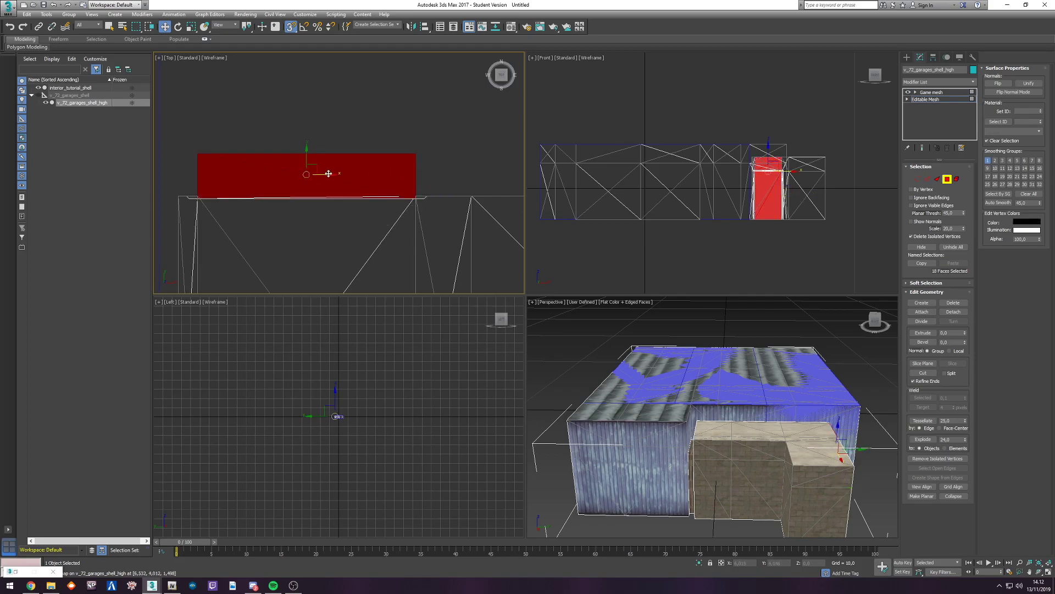
pyautogui.scroll(-5, 356, 160)
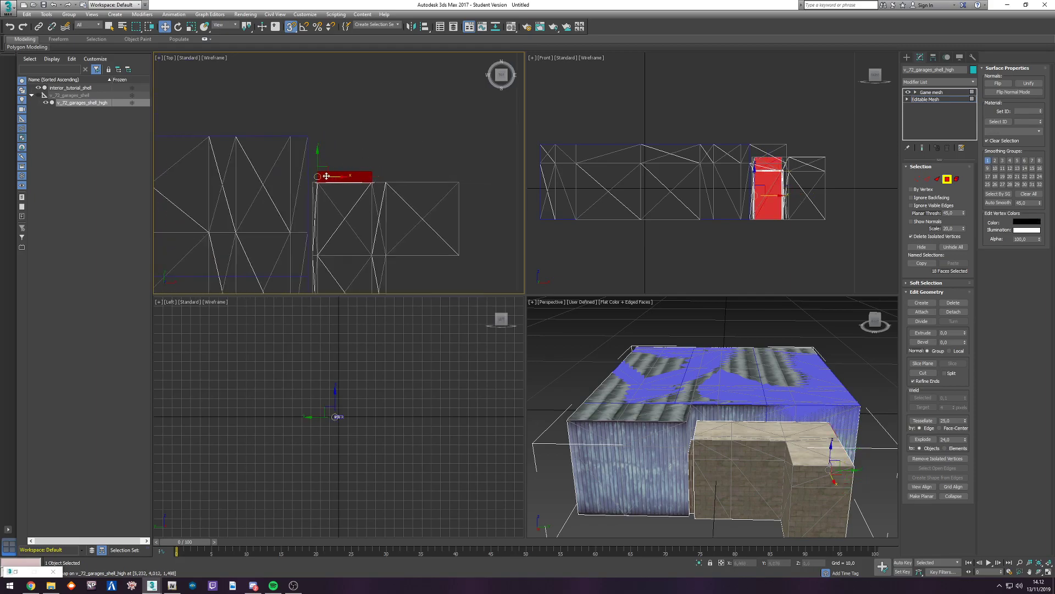
pyautogui.moveTo(345, 176); pyautogui.dragTo(371, 138)
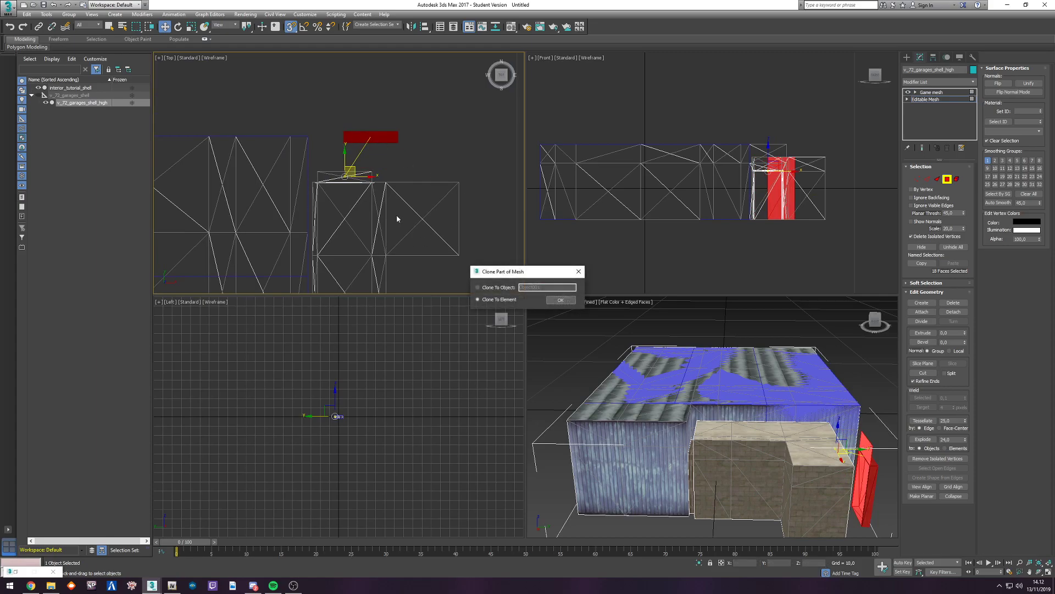
pyautogui.click(582, 272)
pyautogui.hotkey('ctrl', 'z')
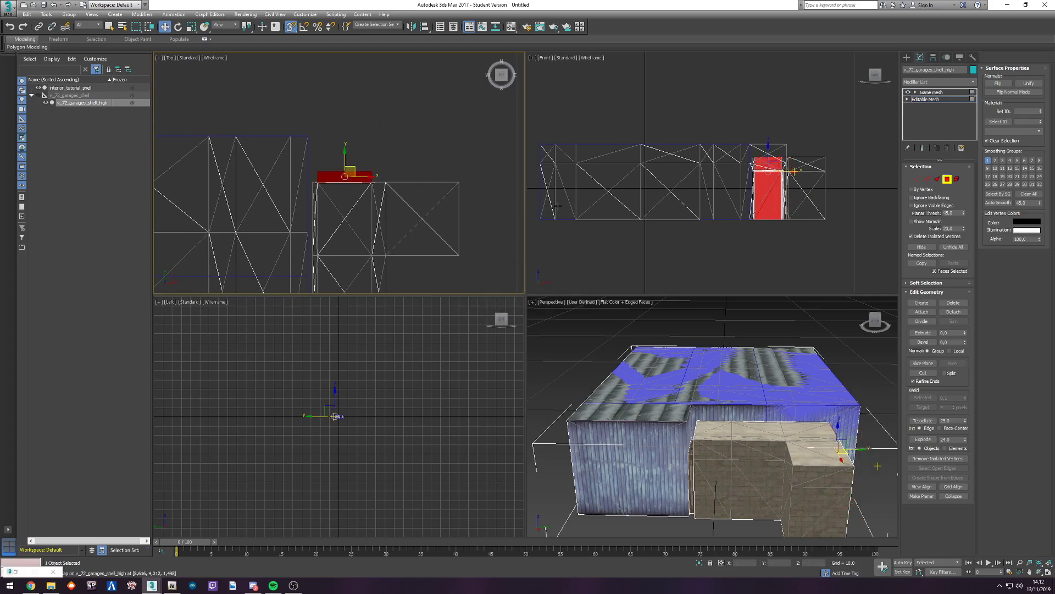
# Step: Clone the selected doorway faces to a separate object beside the garage shell and hide v_72_garages_shell_high
pyautogui.keyDown('shift'); pyautogui.moveTo(350, 171); pyautogui.dragTo(398, 133); pyautogui.keyUp('shift')
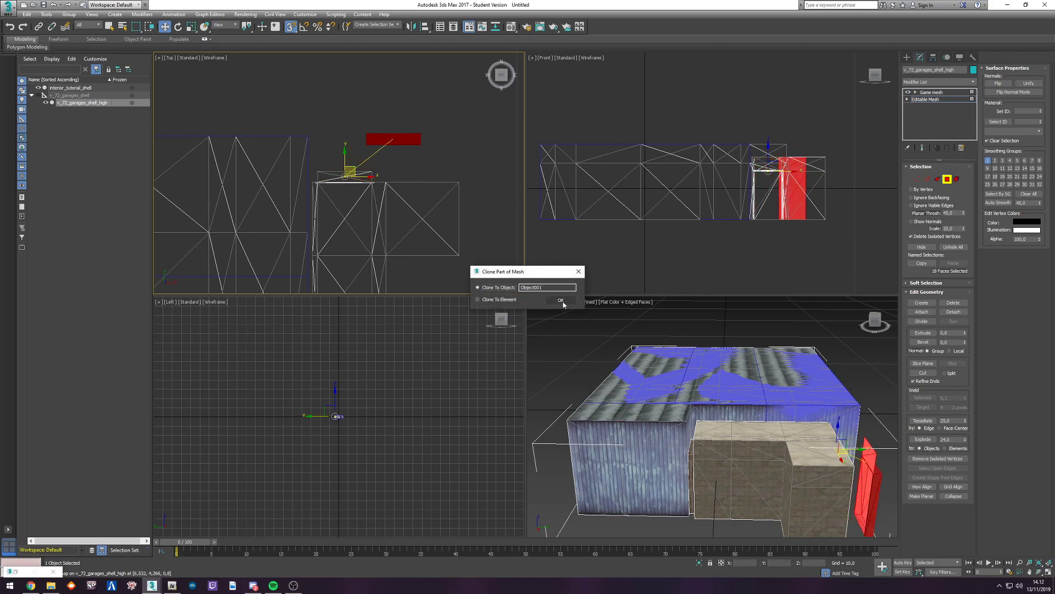
pyautogui.click(561, 300)
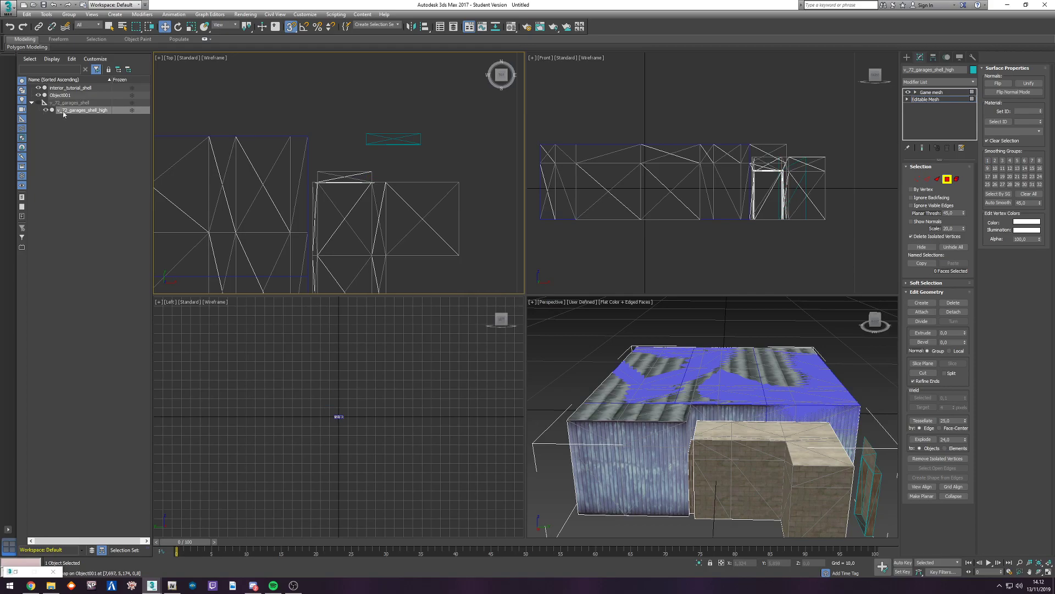
pyautogui.click(46, 110)
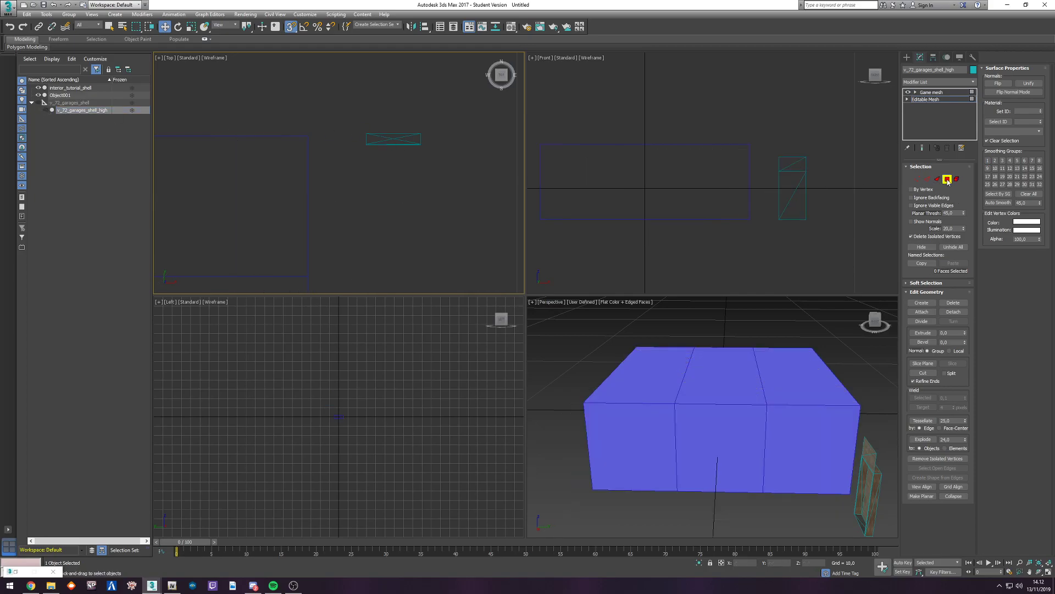
# Step: Leave face editing, select the cloned doorway object and center its pivot on the object
pyautogui.click(947, 179)
pyautogui.click(392, 137)
pyautogui.click(934, 57)
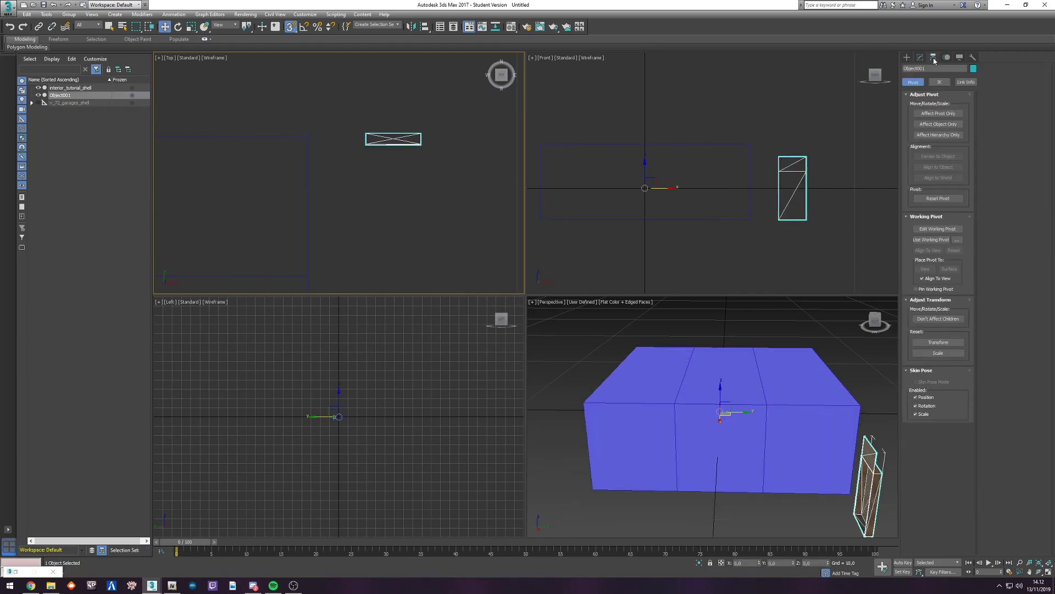
pyautogui.click(938, 113)
pyautogui.click(938, 156)
pyautogui.click(939, 113)
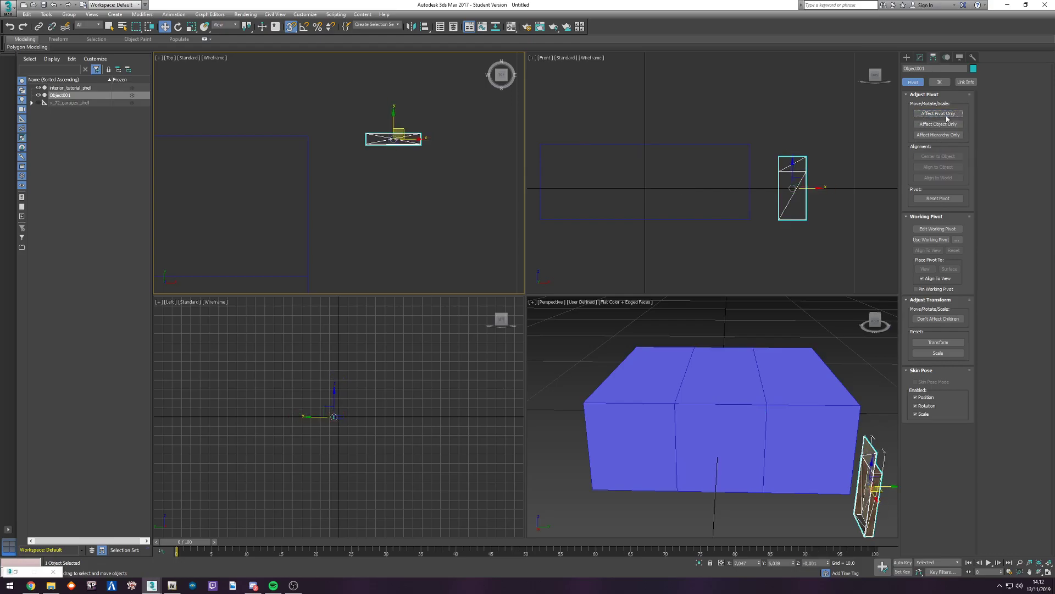
# Step: Turn the cloned doorway 90 degrees with angle snap and place it against the middle of the box's side wall
pyautogui.moveTo(397, 134); pyautogui.dragTo(368, 257)
pyautogui.moveTo(402, 246); pyautogui.dragTo(439, 96, button='middle')
pyautogui.click(304, 29)
pyautogui.click(178, 27)
pyautogui.moveTo(424, 99); pyautogui.dragTo(350, 201)
pyautogui.click(164, 26)
pyautogui.scroll(8, 365, 195)
pyautogui.scroll(-5, 368, 198)
pyautogui.moveTo(367, 198); pyautogui.dragTo(413, 124, button='middle')
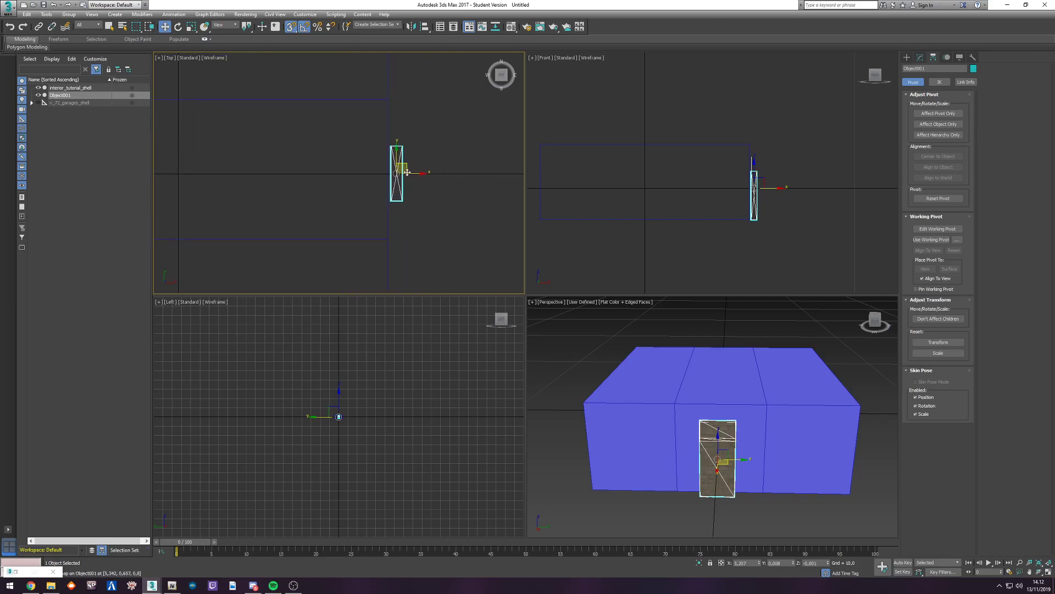
# Step: Set the doorway's Y position to 0 and move it along X until its pivot sits on the box's side wall
pyautogui.rightClick(794, 566)
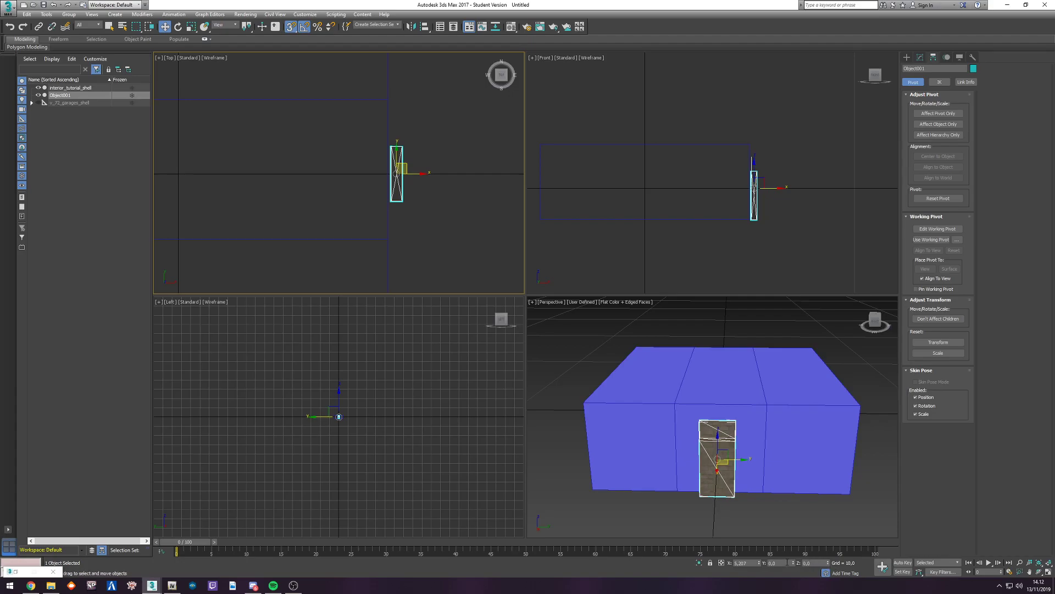
pyautogui.scroll(10, 393, 159)
pyautogui.scroll(-8, 382, 105)
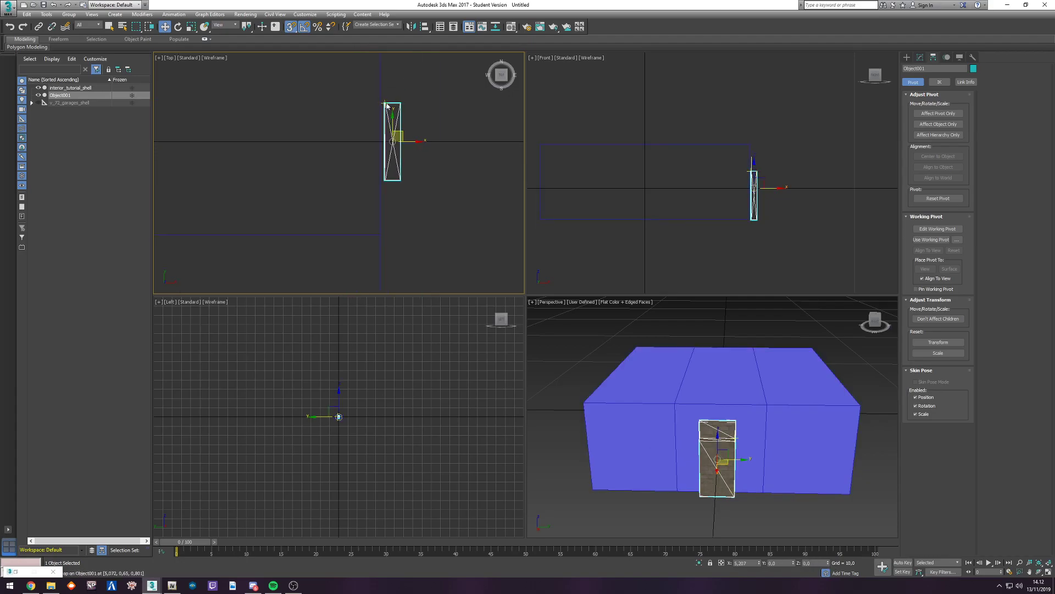
pyautogui.scroll(5, 374, 131)
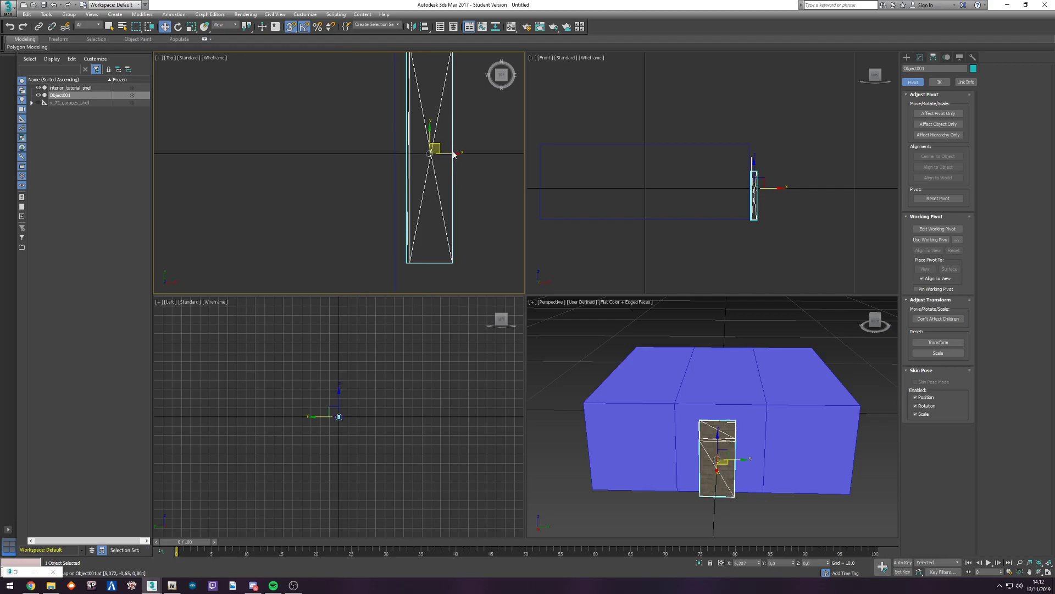
pyautogui.moveTo(451, 155); pyautogui.dragTo(394, 154)
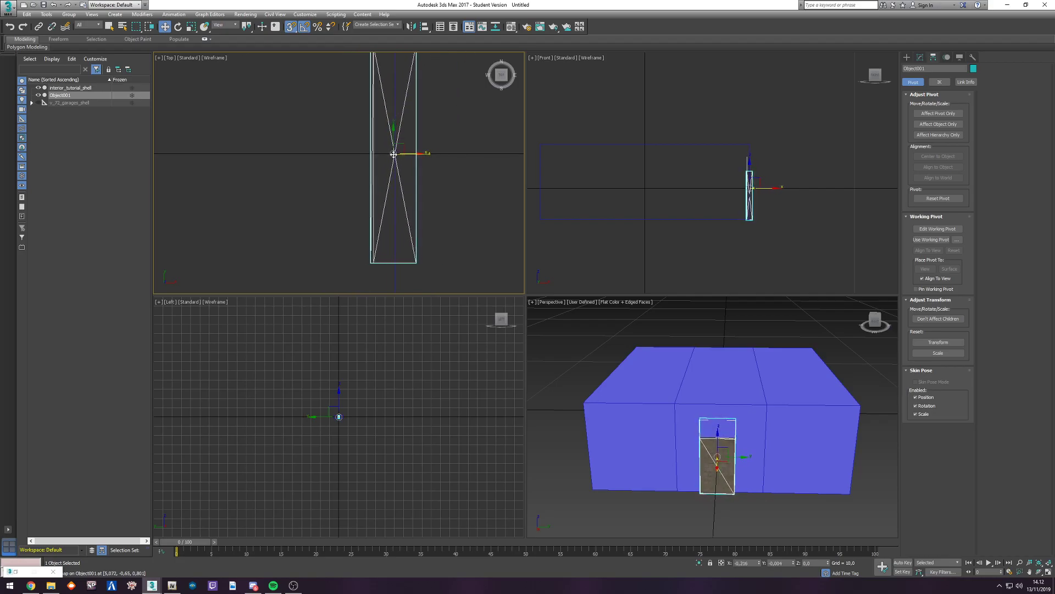
pyautogui.moveTo(389, 156); pyautogui.dragTo(439, 235, button='middle')
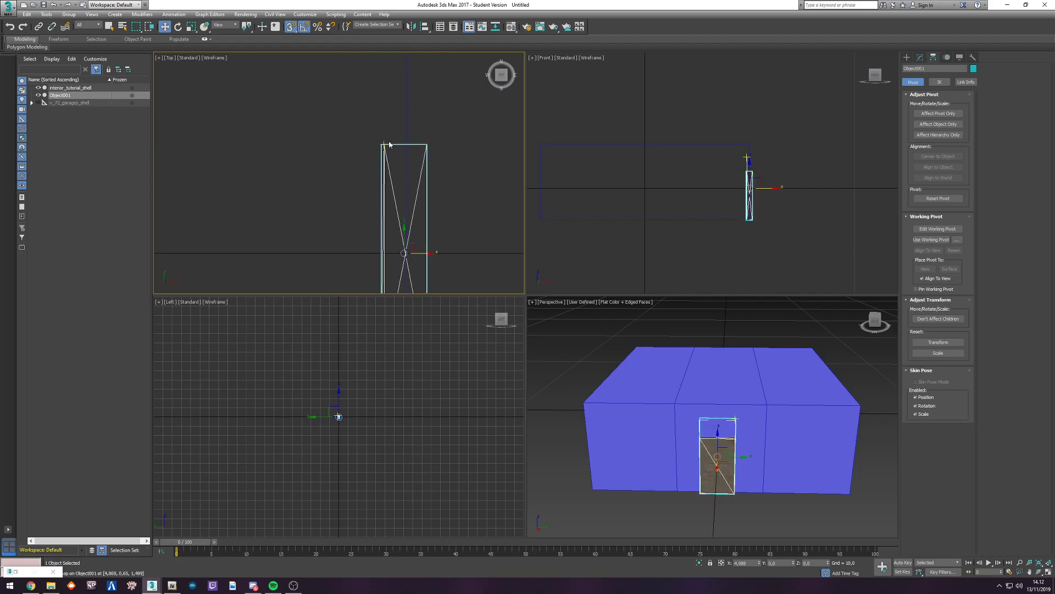
pyautogui.moveTo(410, 147); pyautogui.dragTo(428, 65, button='middle')
pyautogui.scroll(-2, 428, 65)
pyautogui.scroll(-4, 424, 219)
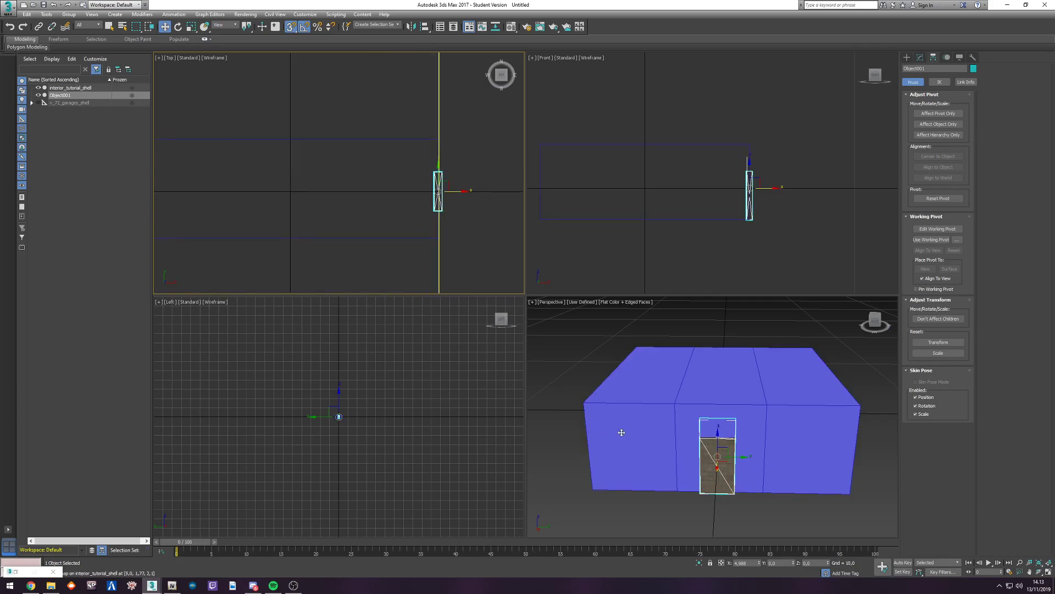
# Step: Select the box's two middle vertex rows in the top viewport and snap each to the matching side of the doorway
pyautogui.click(438, 138)
pyautogui.click(920, 57)
pyautogui.click(917, 177)
pyautogui.scroll(-3, 364, 223)
pyautogui.moveTo(227, 242); pyautogui.dragTo(421, 229)
pyautogui.scroll(4, 421, 229)
pyautogui.moveTo(204, 209); pyautogui.dragTo(419, 200)
pyautogui.hotkey('alt', 'ctrl', 'z')
pyautogui.moveTo(470, 148); pyautogui.dragTo(470, 148)
pyautogui.moveTo(338, 135); pyautogui.dragTo(449, 158)
# Step: Select the ring of vertical edges around the box and connect them with 1 segment
pyautogui.scroll(2, 765, 161)
pyautogui.moveTo(739, 180); pyautogui.dragTo(852, 175, button='middle')
pyautogui.scroll(-1, 852, 174)
pyautogui.click(926, 178)
pyautogui.click(563, 171)
pyautogui.keyDown('alt'); pyautogui.moveTo(712, 381); pyautogui.dragTo(712, 364, button='middle'); pyautogui.keyUp('alt')
pyautogui.click(593, 408)
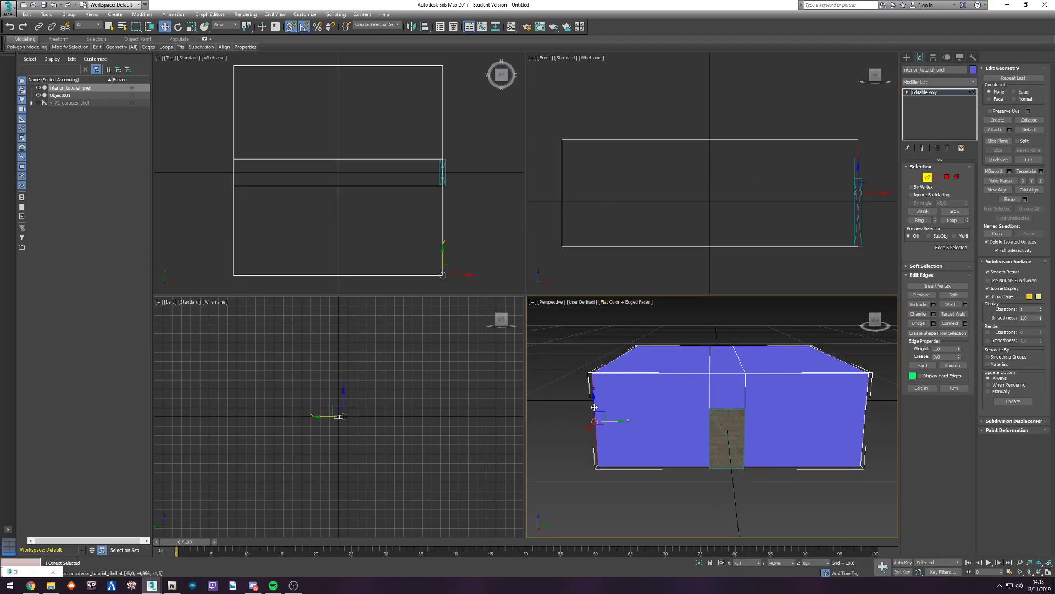
pyautogui.hotkey('alt', 'r')
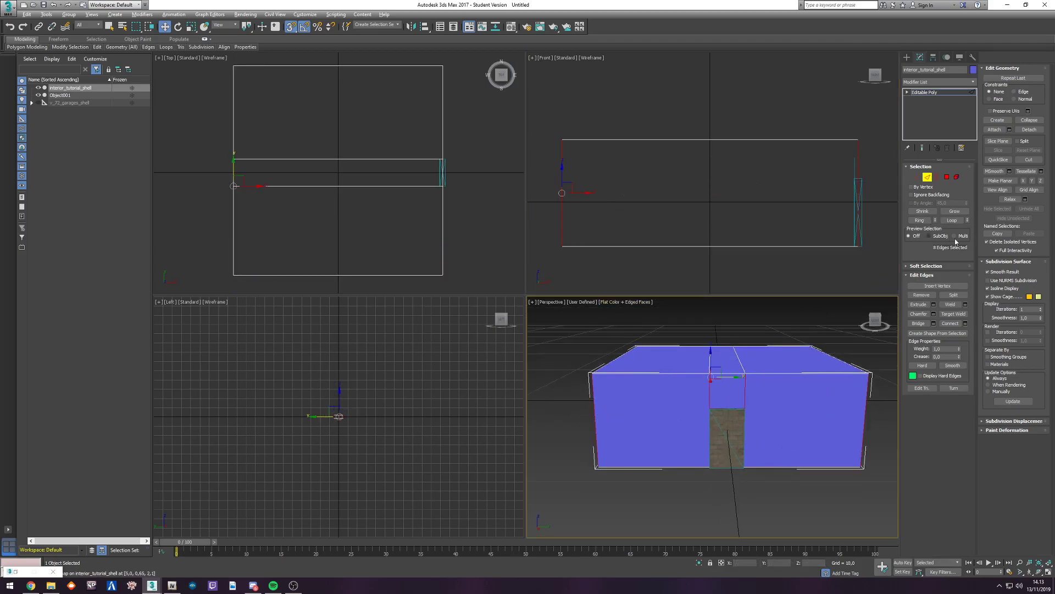
pyautogui.click(967, 324)
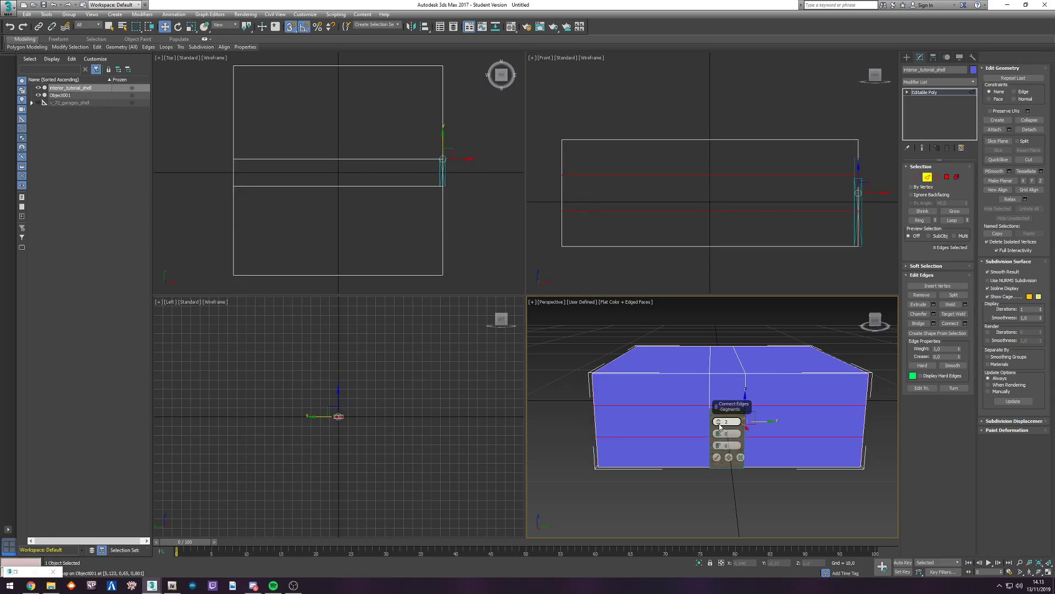
pyautogui.click(717, 457)
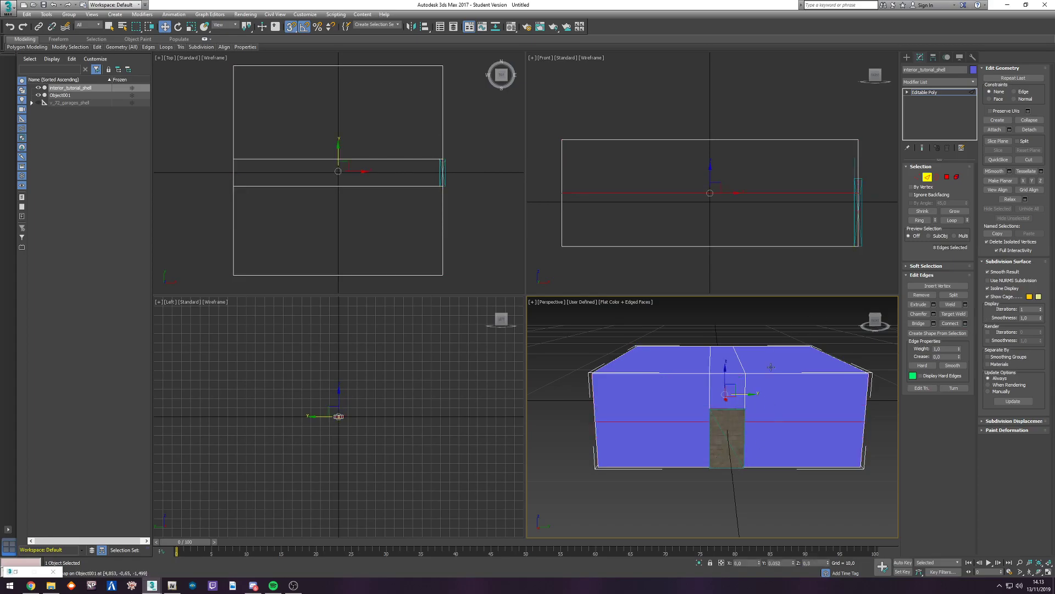
# Step: Snap the box's new horizontal row of vertices to the top of the cloned doorway
pyautogui.moveTo(711, 169); pyautogui.dragTo(679, 172, button='middle')
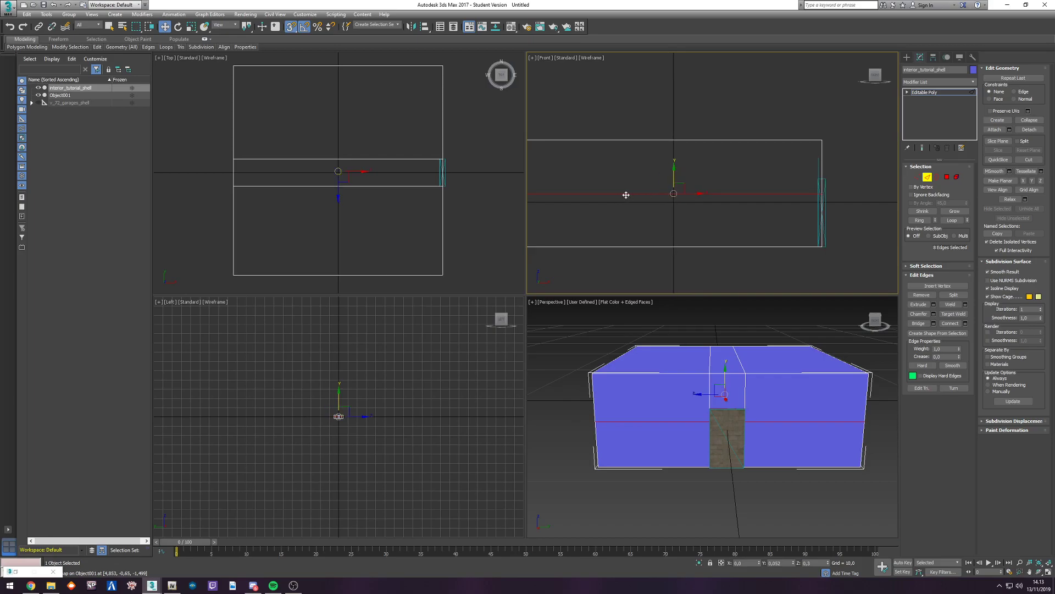
pyautogui.click(918, 177)
pyautogui.scroll(-2, 790, 202)
pyautogui.moveTo(834, 204); pyautogui.dragTo(834, 203)
pyautogui.scroll(2, 715, 176)
pyautogui.moveTo(719, 169); pyautogui.dragTo(596, 177, button='middle')
pyautogui.moveTo(597, 178); pyautogui.dragTo(788, 179)
pyautogui.keyDown('alt'); pyautogui.moveTo(753, 422); pyautogui.dragTo(748, 420, button='middle'); pyautogui.keyUp('alt')
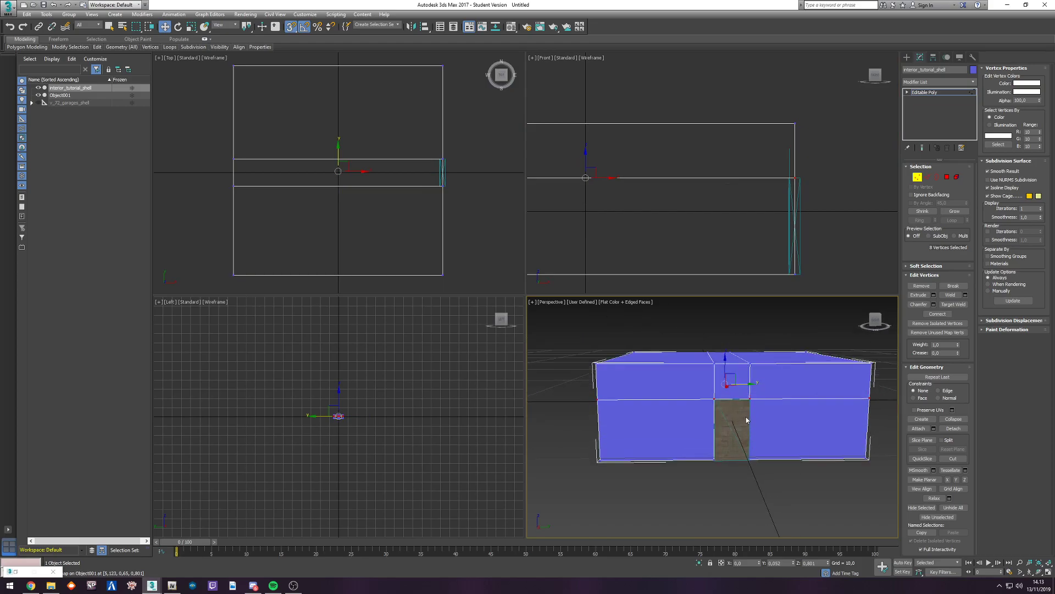
pyautogui.scroll(6, 747, 418)
pyautogui.scroll(-4, 766, 368)
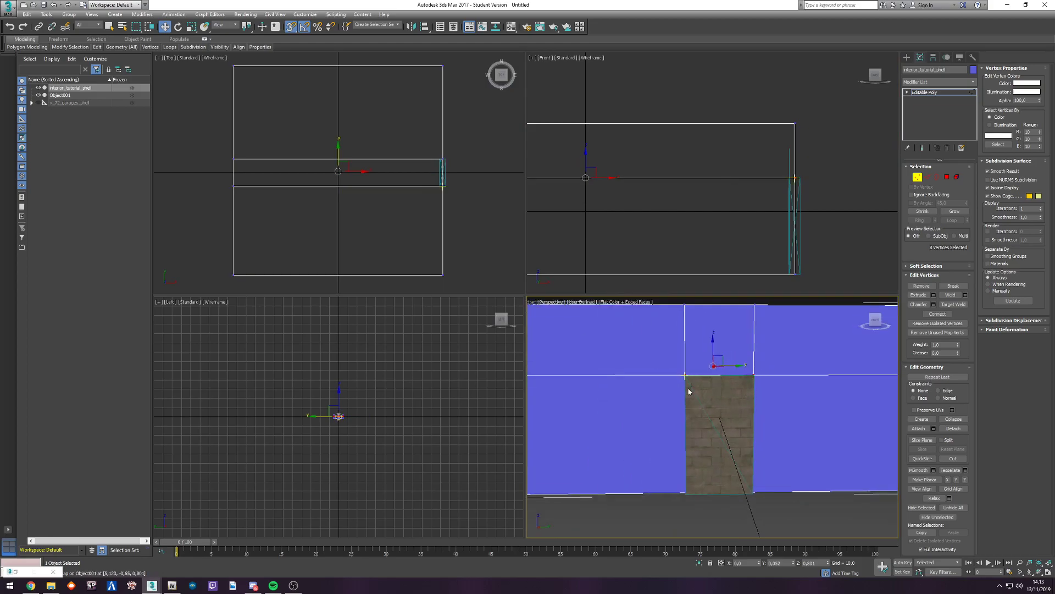
# Step: Leave vertex editing, select the cloned doorway object and hide it
pyautogui.click(917, 177)
pyautogui.click(442, 172)
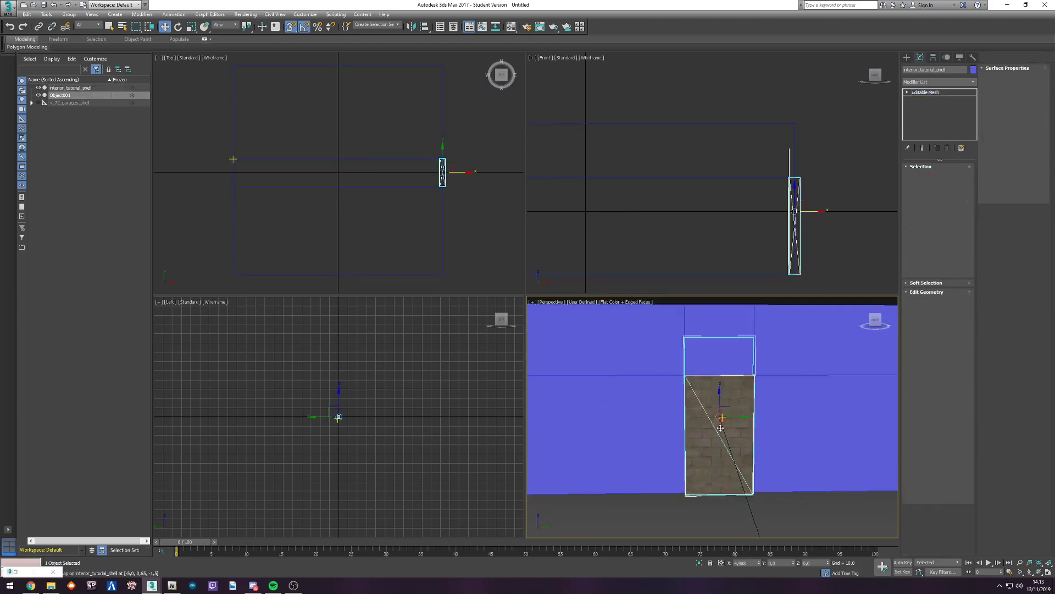
pyautogui.click(40, 96)
pyautogui.click(40, 95)
pyautogui.click(39, 95)
pyautogui.click(40, 95)
pyautogui.click(40, 96)
pyautogui.click(39, 95)
pyautogui.click(39, 95)
pyautogui.click(40, 95)
pyautogui.click(39, 96)
pyautogui.click(40, 95)
pyautogui.click(40, 95)
pyautogui.click(40, 95)
pyautogui.click(41, 97)
pyautogui.click(40, 96)
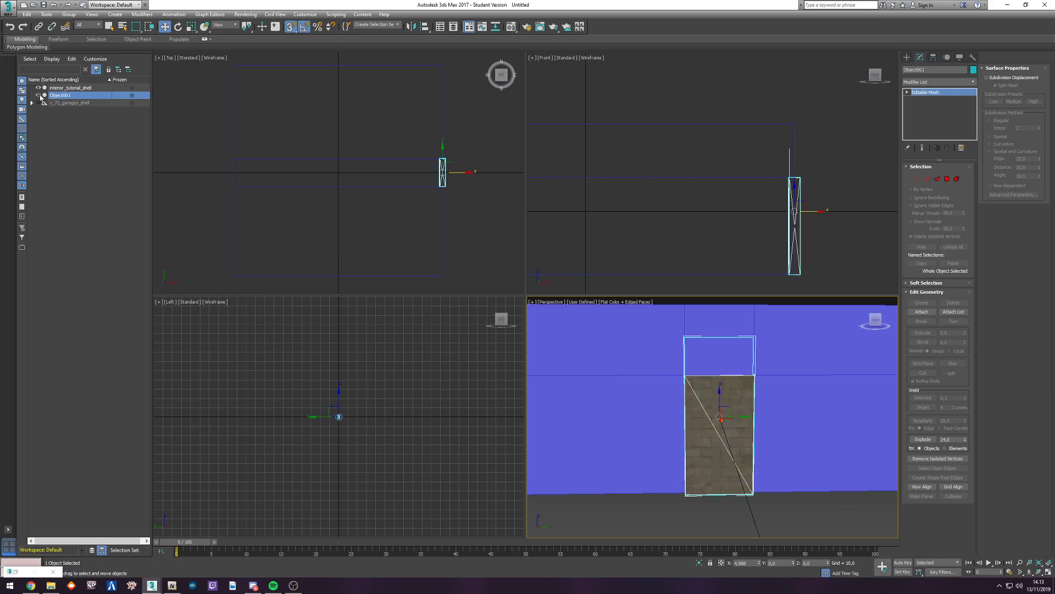
pyautogui.click(41, 96)
pyautogui.scroll(-3, 735, 413)
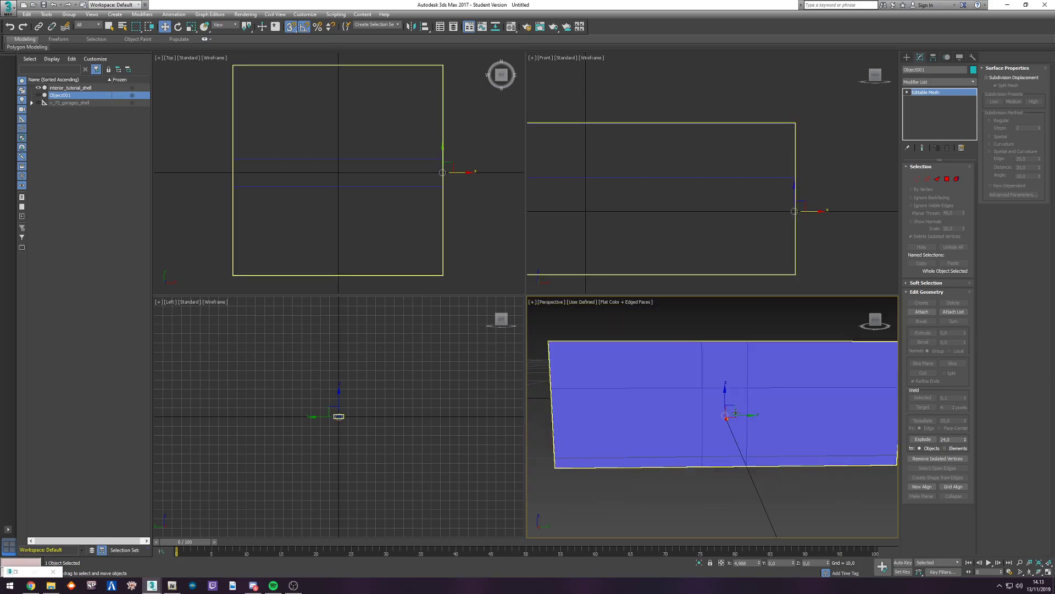
# Step: Select the door-shaped polygon in the middle of the interior shell's side wall
pyautogui.click(947, 179)
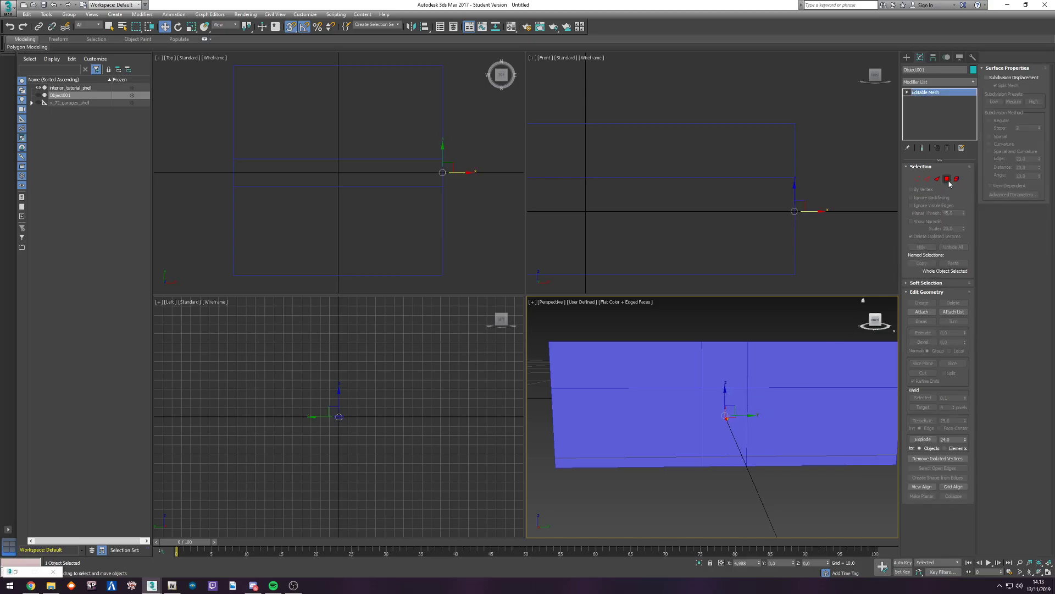
pyautogui.click(72, 90)
pyautogui.keyDown('alt'); pyautogui.moveTo(722, 419); pyautogui.dragTo(944, 442, button='middle'); pyautogui.keyUp('alt')
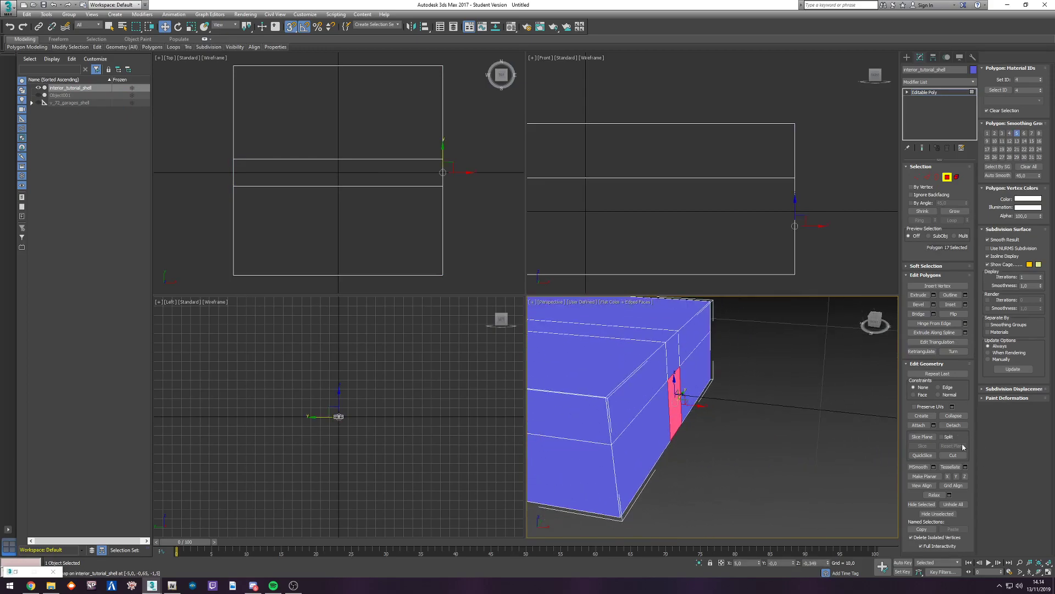
# Step: Try extruding the door polygon outward by 10, then undo the extrusion
pyautogui.click(933, 295)
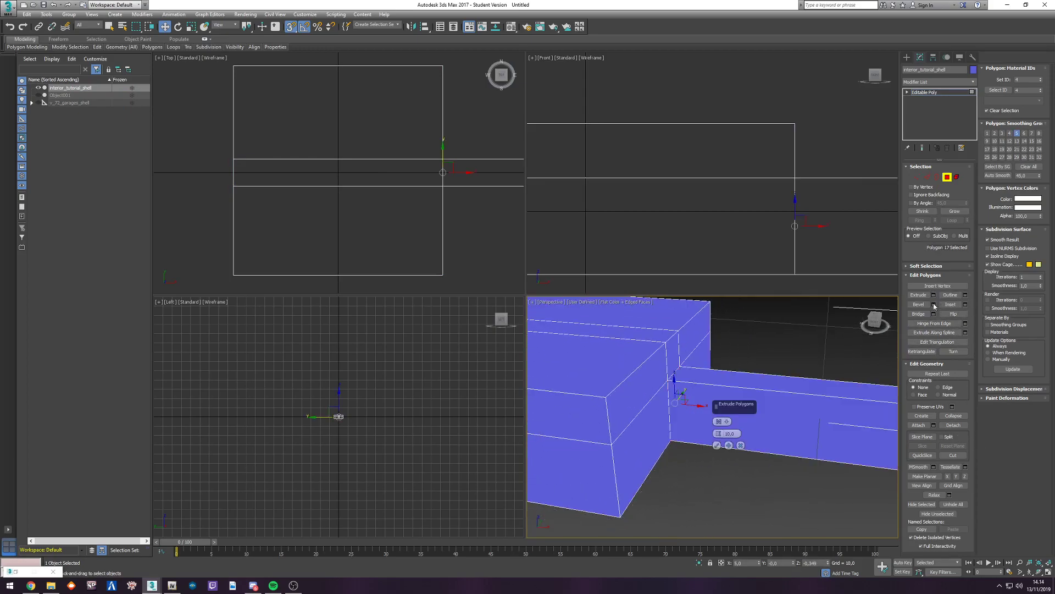
pyautogui.click(718, 446)
pyautogui.keyDown('alt'); pyautogui.moveTo(702, 431); pyautogui.dragTo(657, 383, button='middle'); pyautogui.keyUp('alt')
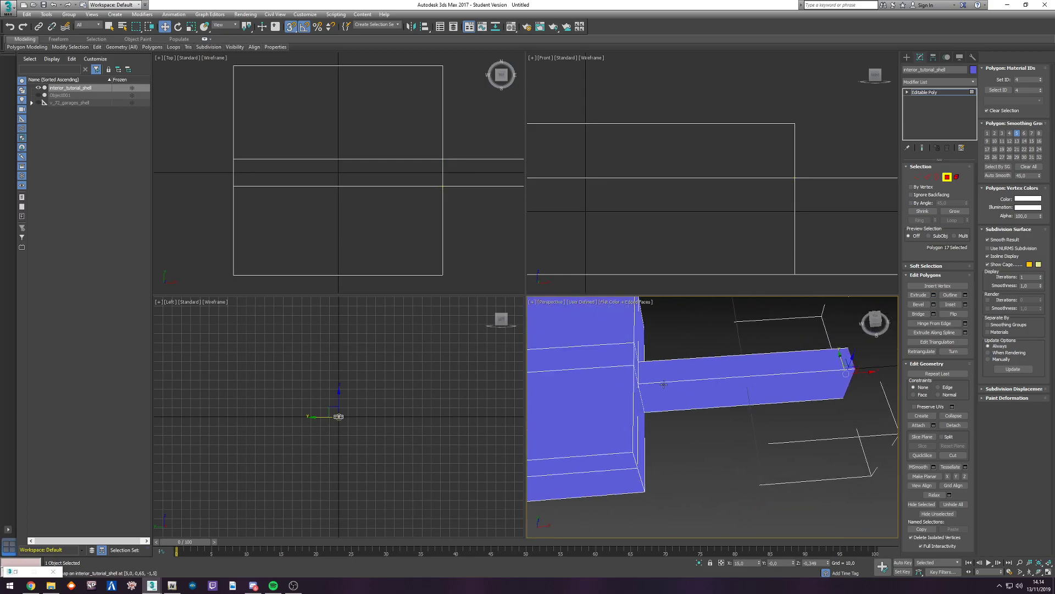
pyautogui.hotkey('ctrl', 'z')
# Step: Extrude the door polygon outward by 0.1
pyautogui.keyDown('alt'); pyautogui.moveTo(769, 400); pyautogui.dragTo(739, 404, button='middle'); pyautogui.keyUp('alt')
pyautogui.scroll(5, 648, 370)
pyautogui.scroll(-1, 653, 364)
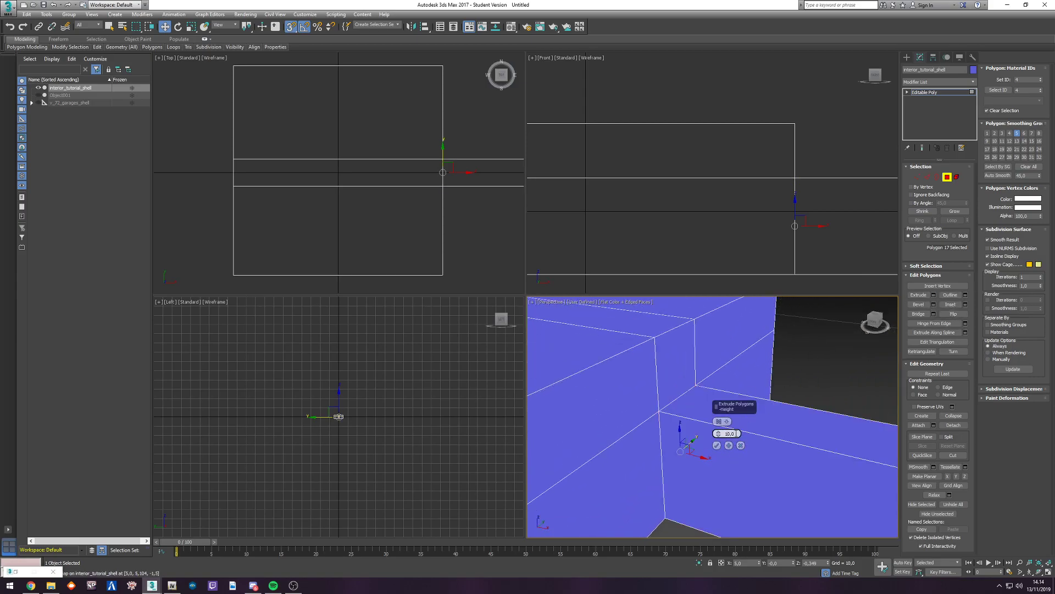
pyautogui.press('Return')
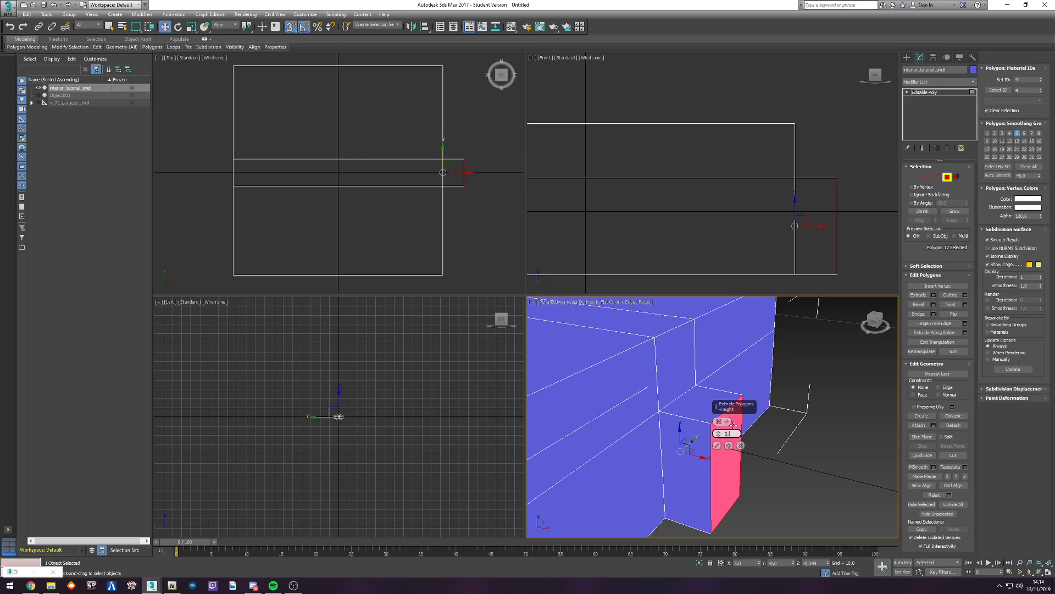
pyautogui.write('1')
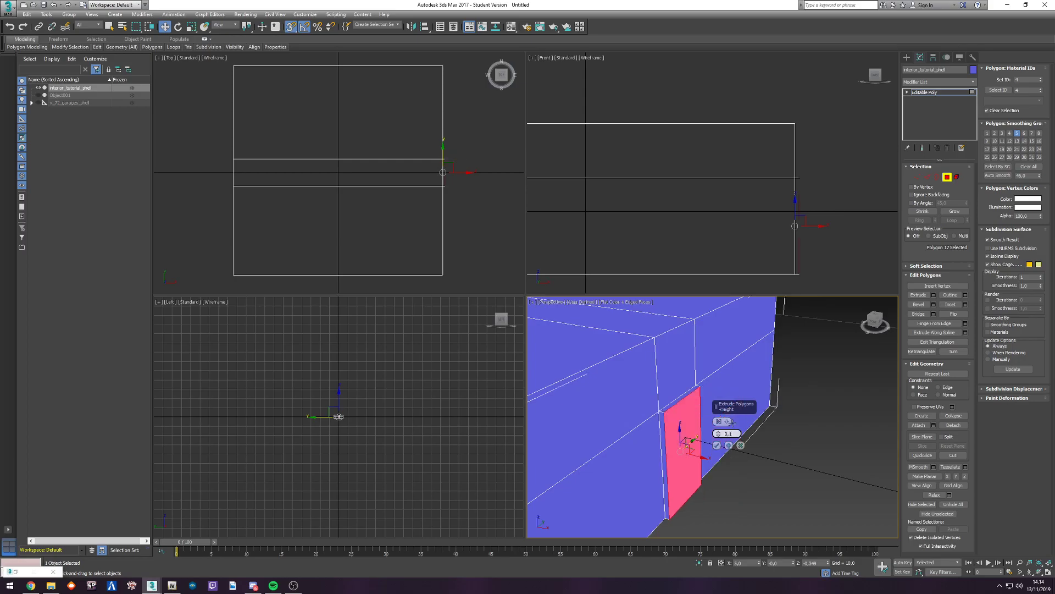
pyautogui.press('BackSpace')
pyautogui.write('2')
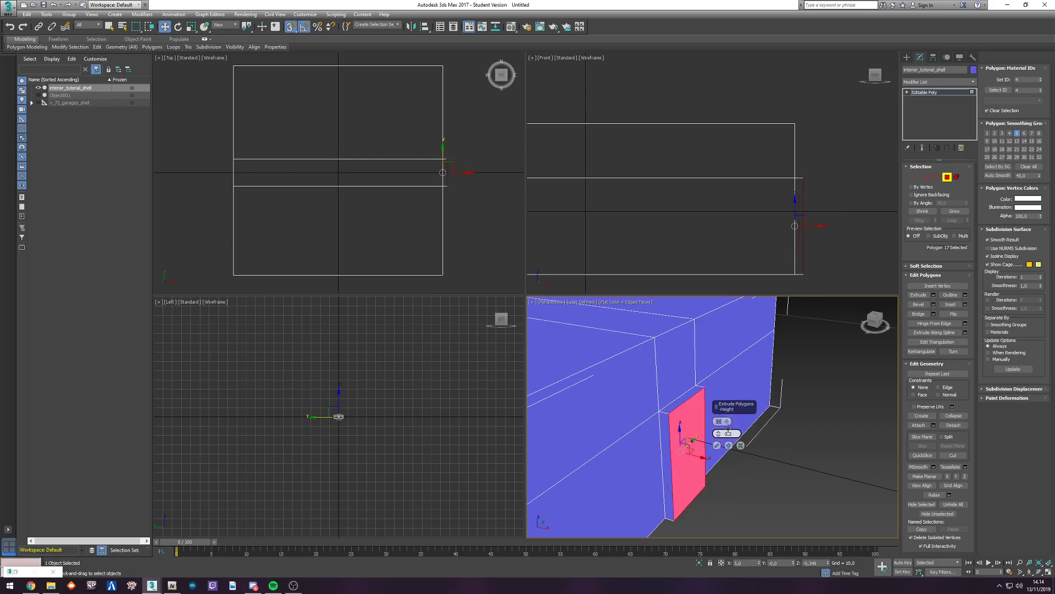
pyautogui.press('BackSpace')
pyautogui.write('1')
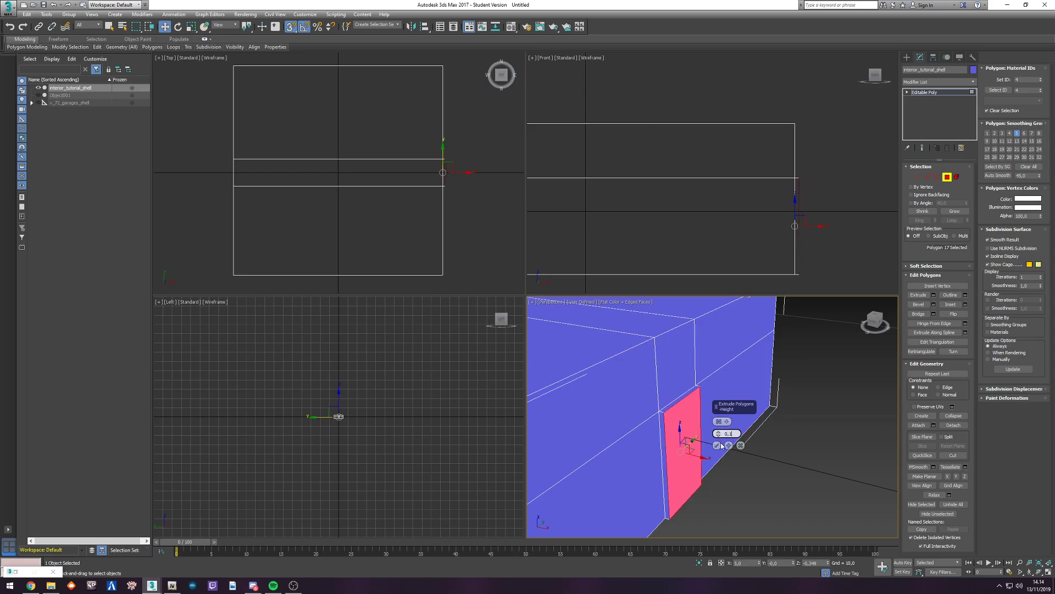
pyautogui.click(717, 445)
# Step: Extrude the door polygon a further 5.0 outward to form a passage
pyautogui.keyDown('alt'); pyautogui.moveTo(751, 442); pyautogui.dragTo(723, 428, button='middle'); pyautogui.keyUp('alt')
pyautogui.scroll(-2, 730, 418)
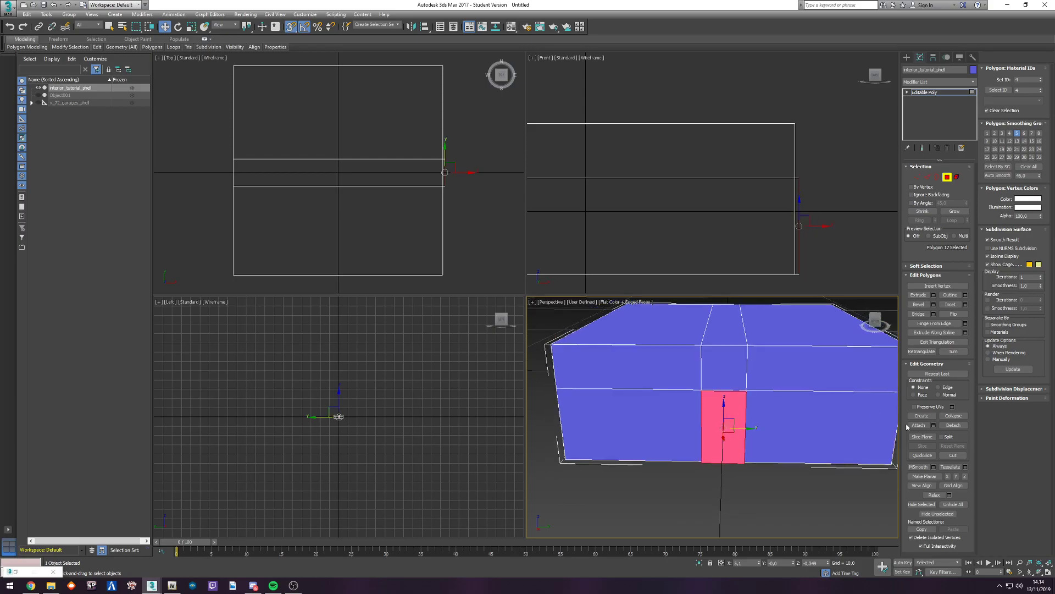
pyautogui.keyDown('alt'); pyautogui.moveTo(792, 426); pyautogui.dragTo(868, 308, button='middle'); pyautogui.keyUp('alt')
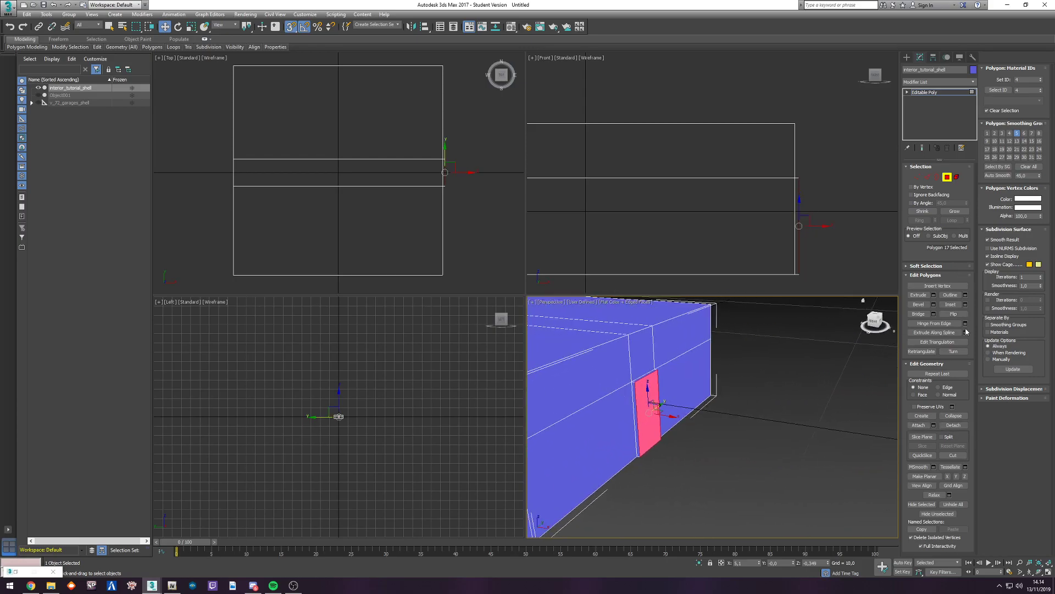
pyautogui.click(933, 295)
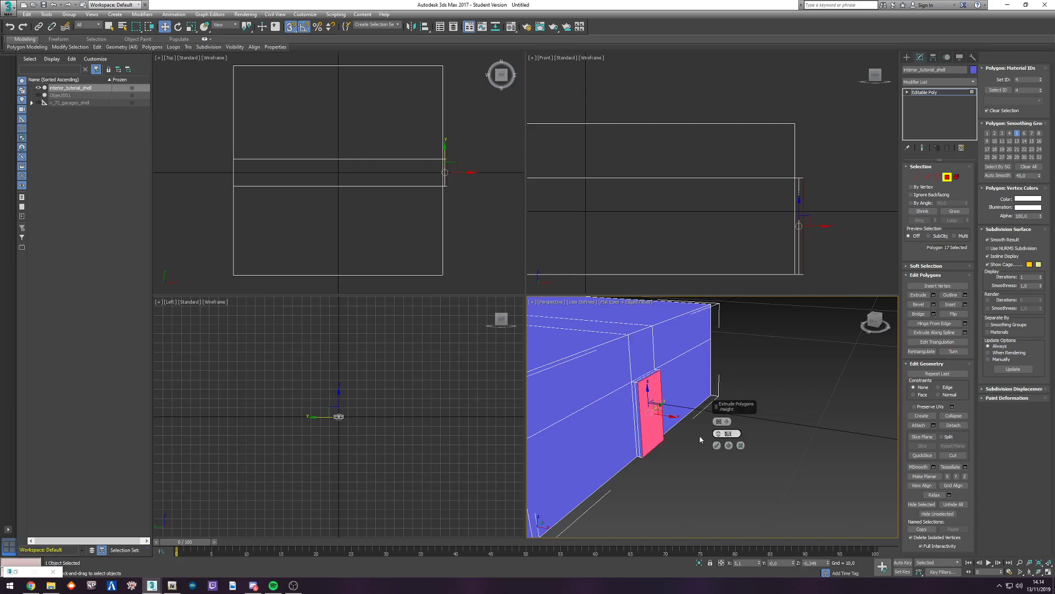
pyautogui.write('5')
pyautogui.press('Return')
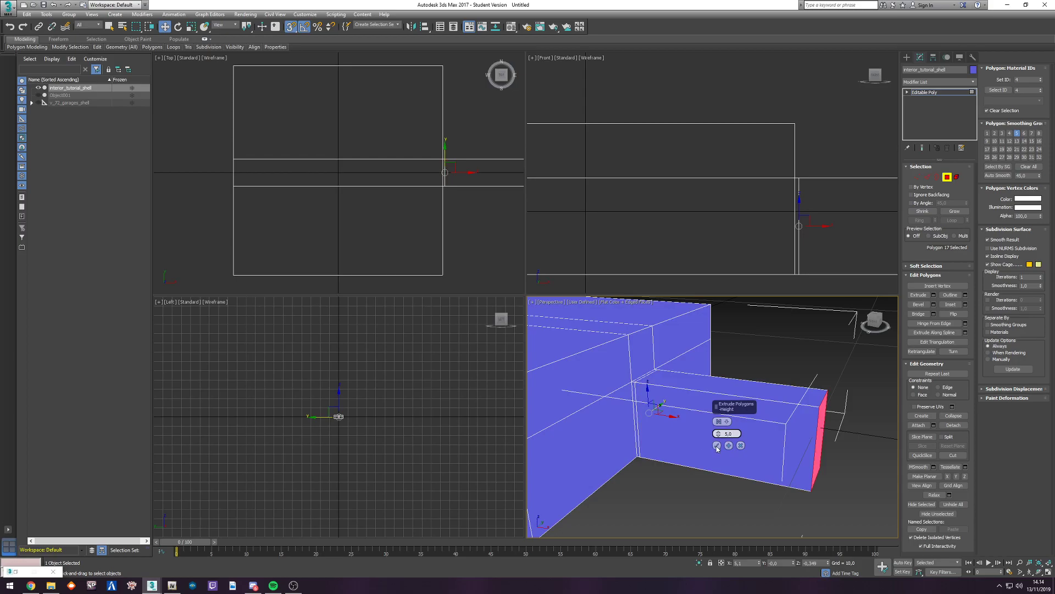
pyautogui.click(717, 446)
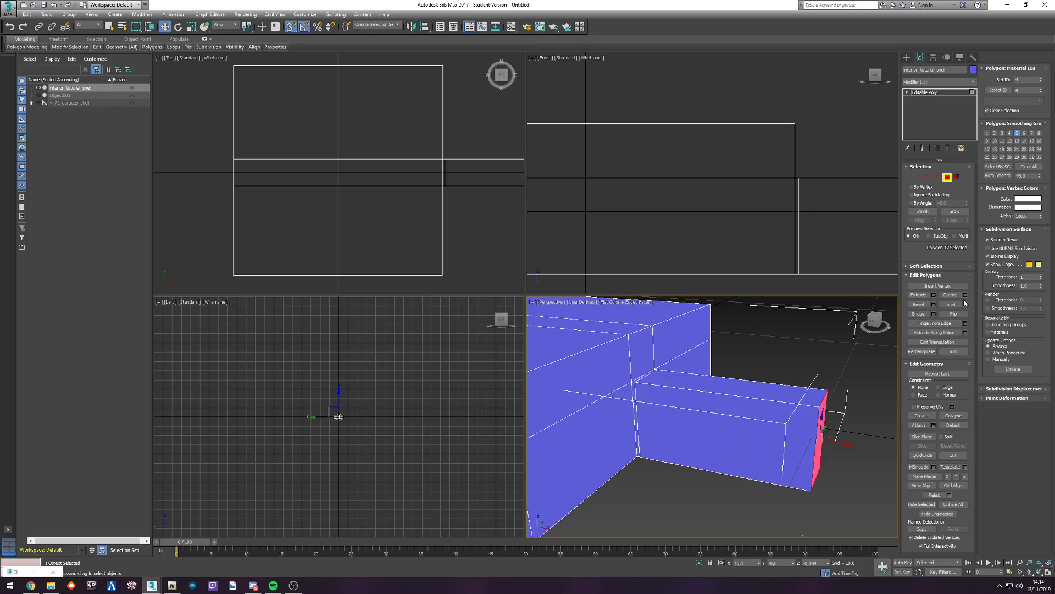
# Step: Extrude the passage's end polygon by another 0.2
pyautogui.click(933, 295)
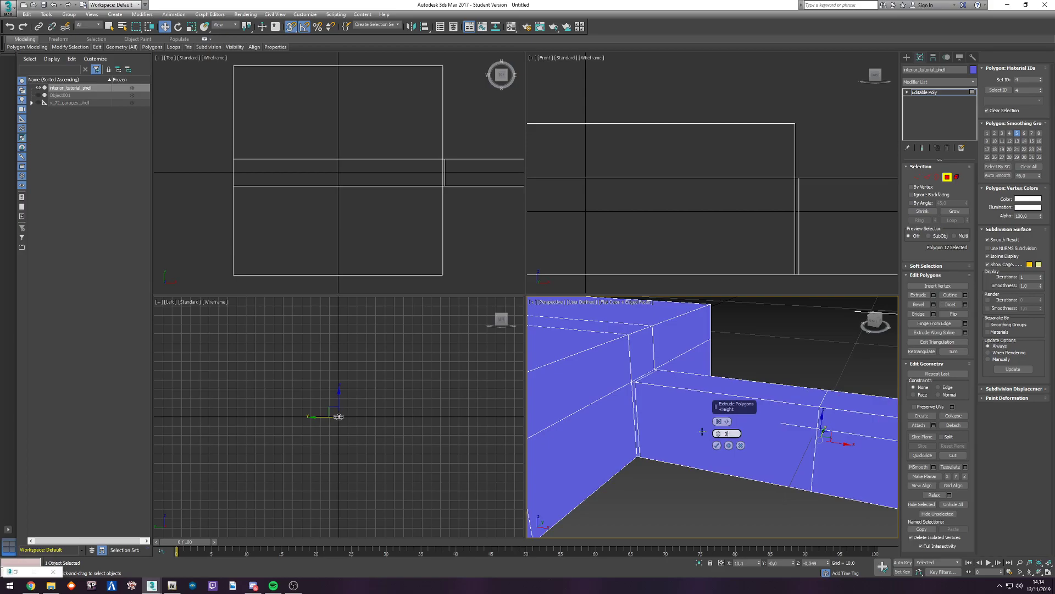
pyautogui.press('Return')
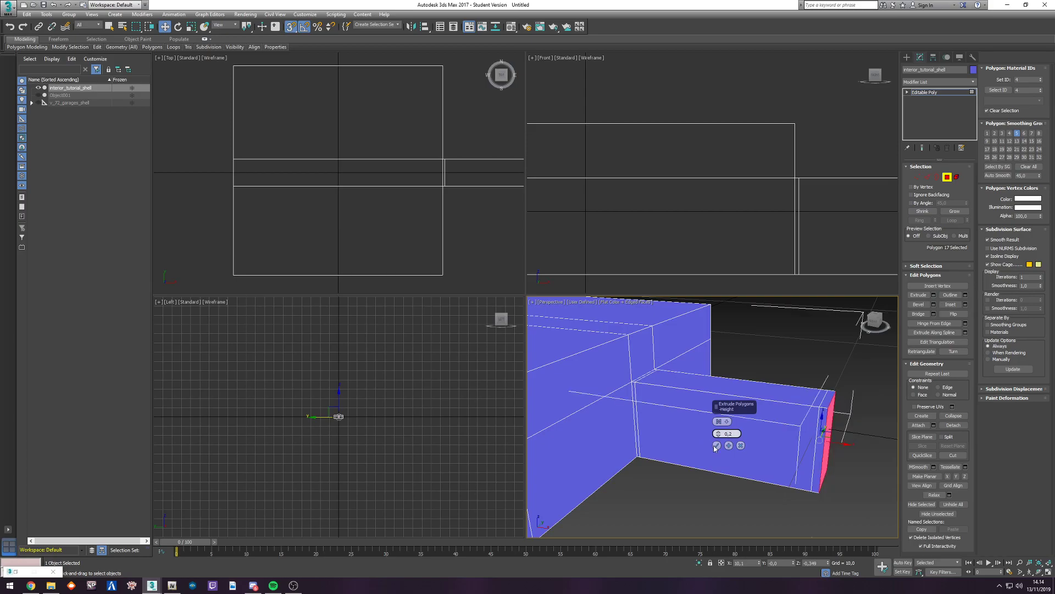
pyautogui.click(717, 445)
# Step: Select the two long side polygons of the passage and extrude them outward by 0.5
pyautogui.keyDown('alt'); pyautogui.moveTo(768, 429); pyautogui.dragTo(790, 360, button='middle'); pyautogui.keyUp('alt')
pyautogui.click(754, 420)
pyautogui.keyDown('alt'); pyautogui.moveTo(754, 420); pyautogui.dragTo(780, 418, button='middle'); pyautogui.keyUp('alt')
pyautogui.keyDown('ctrl'); pyautogui.click(738, 429); pyautogui.keyUp('ctrl')
pyautogui.click(933, 295)
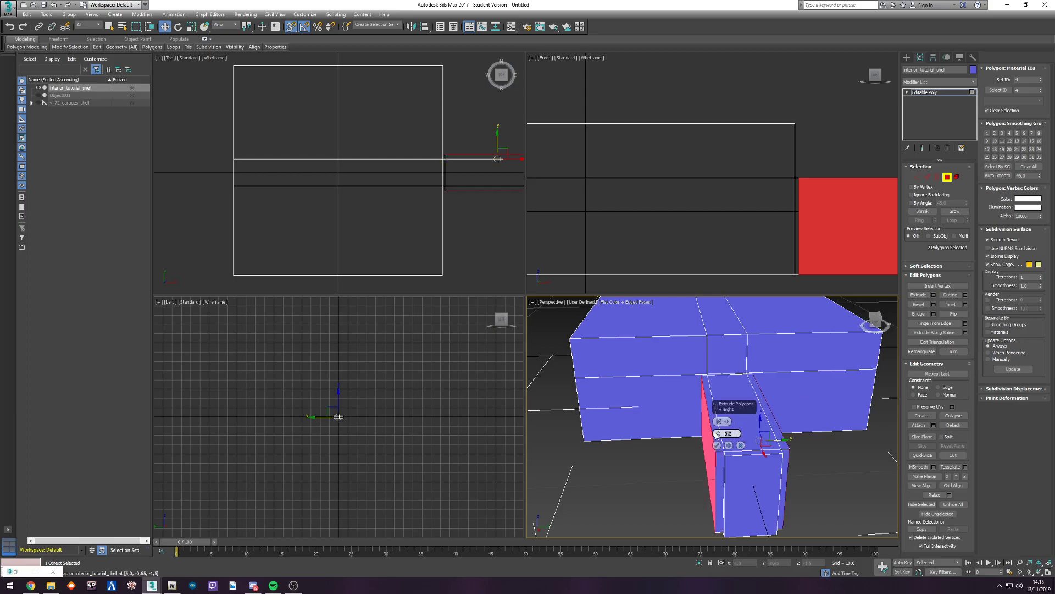
pyautogui.press('Return')
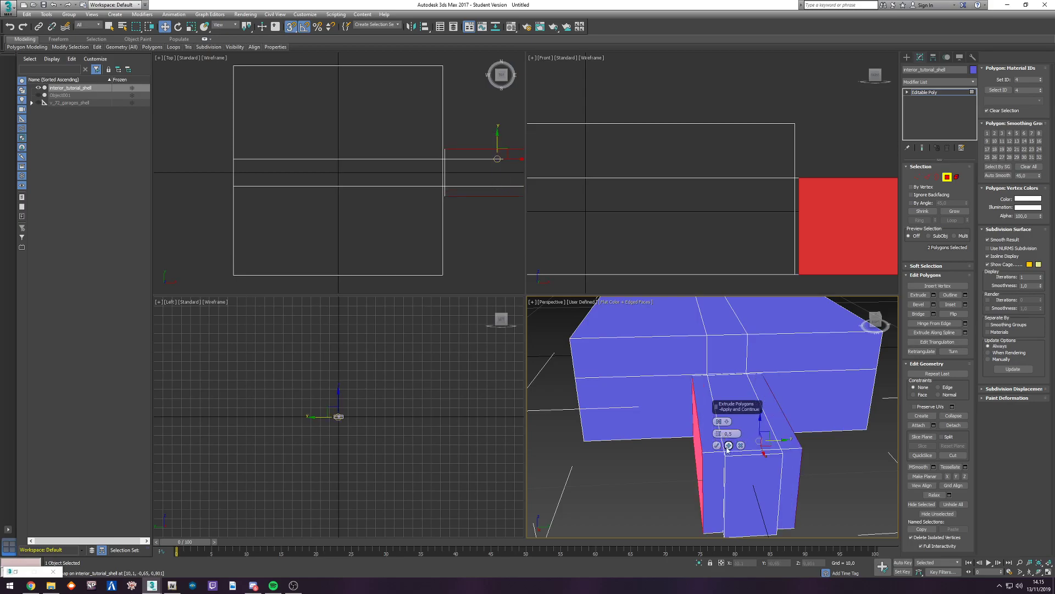
pyautogui.click(717, 446)
# Step: Select the three long top polygons of the widened passage and extrude them upward by the same amount as its sides
pyautogui.keyDown('alt'); pyautogui.moveTo(739, 426); pyautogui.dragTo(710, 457, button='middle'); pyautogui.keyUp('alt')
pyautogui.click(773, 423)
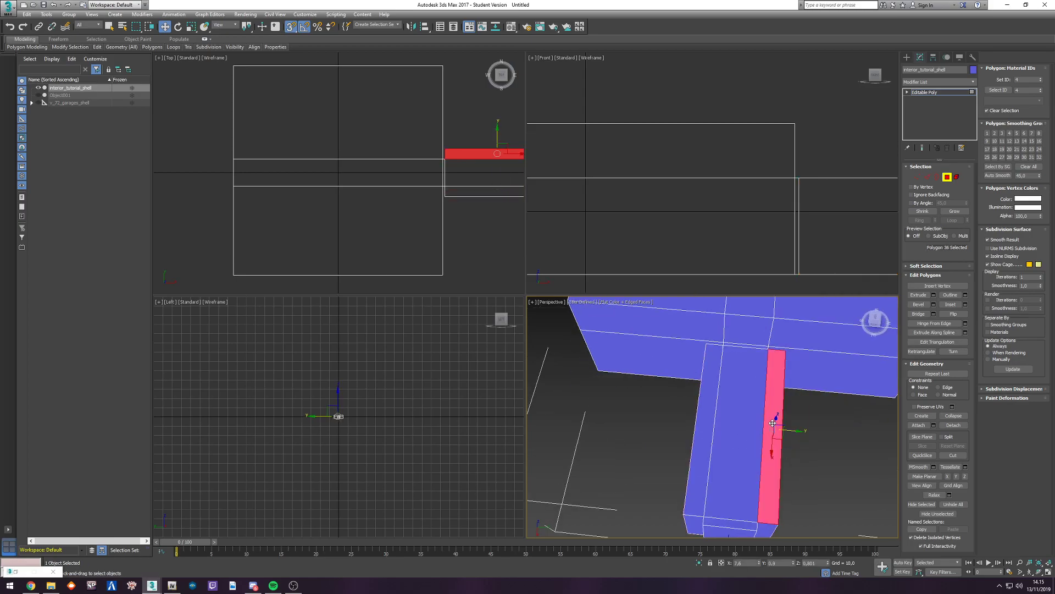
pyautogui.keyDown('ctrl'); pyautogui.click(720, 416); pyautogui.keyUp('ctrl')
pyautogui.keyDown('ctrl'); pyautogui.click(708, 418); pyautogui.keyUp('ctrl')
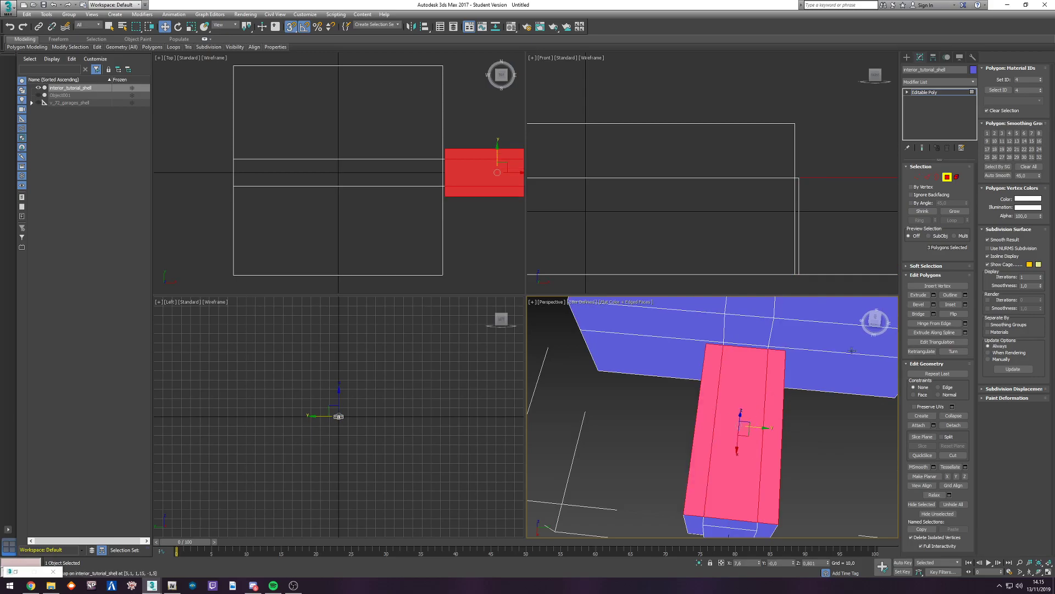
pyautogui.click(933, 295)
# Step: Inspect the extruded passage and its junction with the main room from several sides, then leave polygon editing
pyautogui.keyDown('alt'); pyautogui.moveTo(710, 449); pyautogui.dragTo(782, 407, button='middle'); pyautogui.keyUp('alt')
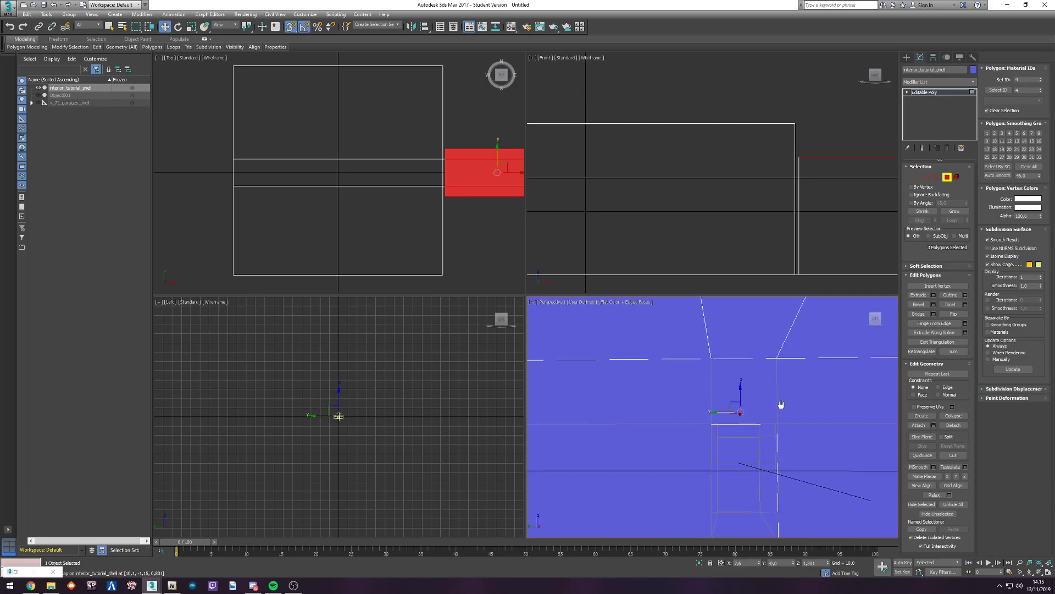
pyautogui.click(739, 451)
pyautogui.press('z')
pyautogui.keyDown('alt'); pyautogui.moveTo(739, 451); pyautogui.dragTo(585, 431, button='middle'); pyautogui.keyUp('alt')
pyautogui.scroll(-4, 728, 407)
pyautogui.keyDown('alt'); pyautogui.moveTo(744, 388); pyautogui.dragTo(676, 410, button='middle'); pyautogui.keyUp('alt')
pyautogui.moveTo(777, 415); pyautogui.dragTo(653, 396, button='middle')
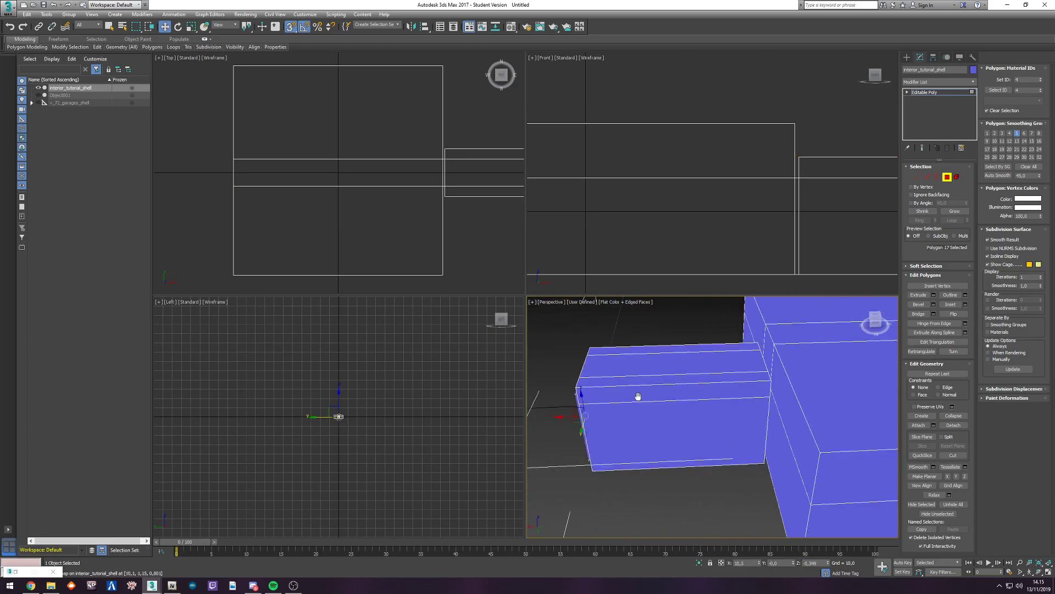
pyautogui.scroll(-3, 652, 396)
pyautogui.moveTo(801, 391); pyautogui.dragTo(709, 376, button='middle')
pyautogui.scroll(-3, 709, 376)
pyautogui.keyDown('alt'); pyautogui.moveTo(799, 412); pyautogui.dragTo(714, 440, button='middle'); pyautogui.keyUp('alt')
pyautogui.click(946, 177)
pyautogui.scroll(-3, 714, 431)
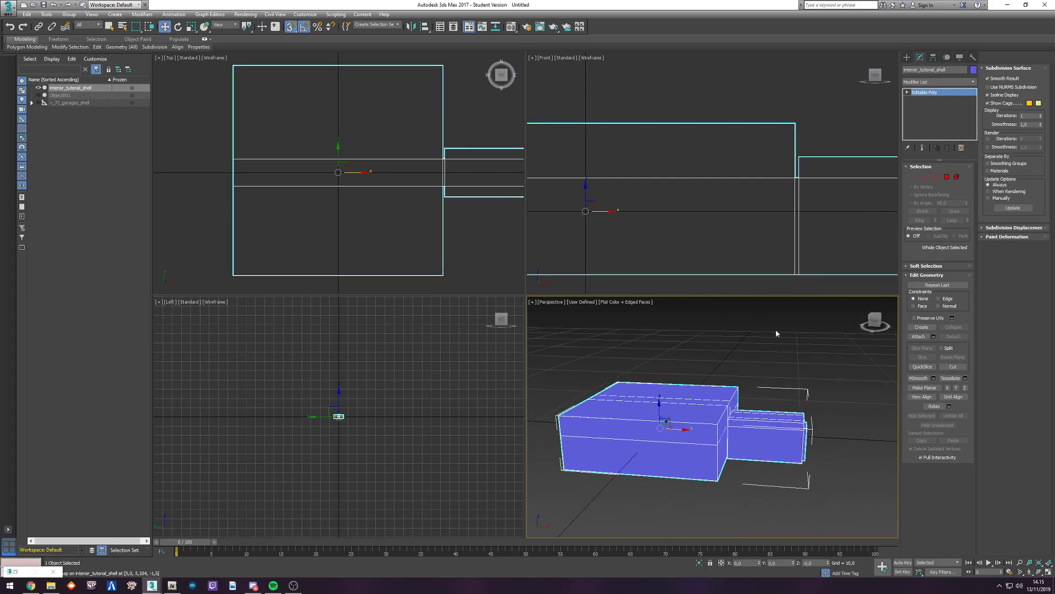
# Step: Open the Material Editor, select all polygons of the shell and set their material ID to 1
pyautogui.press('m')
pyautogui.press('4')
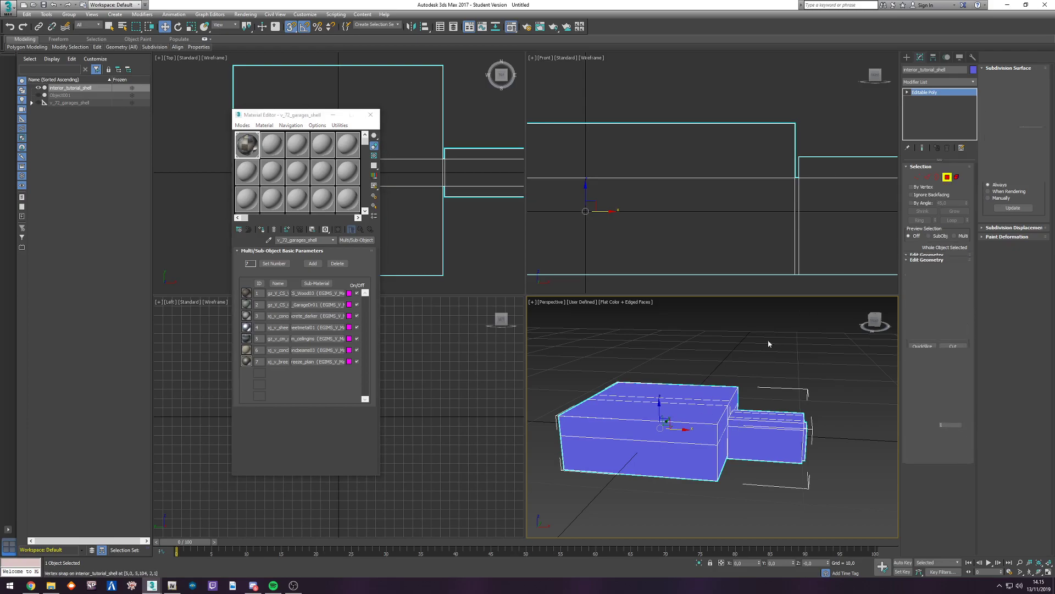
pyautogui.click(679, 414)
pyautogui.hotkey('ctrl', 'a')
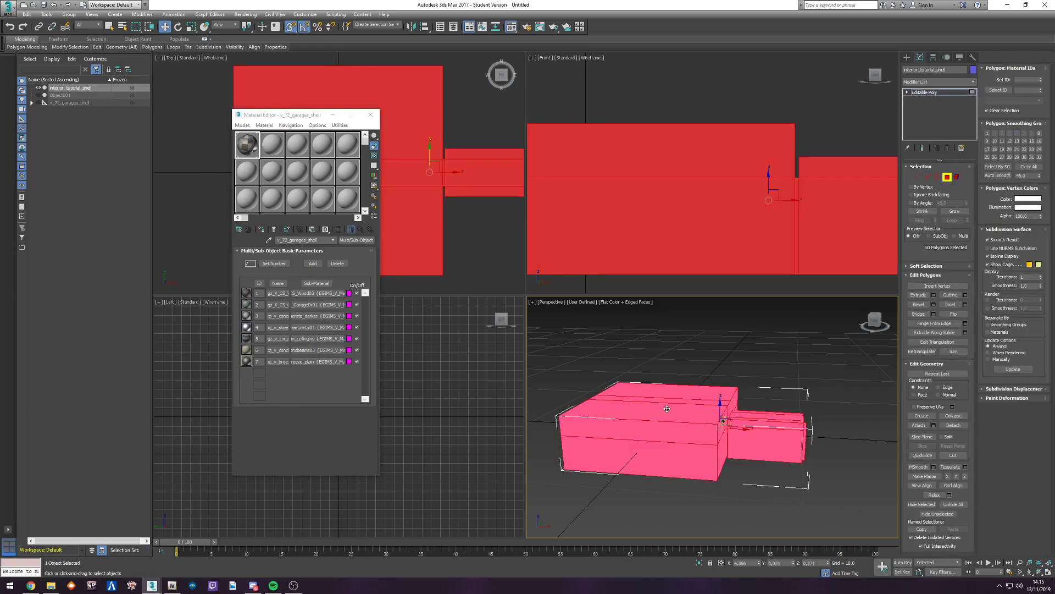
pyautogui.click(947, 176)
pyautogui.click(947, 177)
pyautogui.click(1025, 90)
pyautogui.click(762, 404)
pyautogui.click(946, 176)
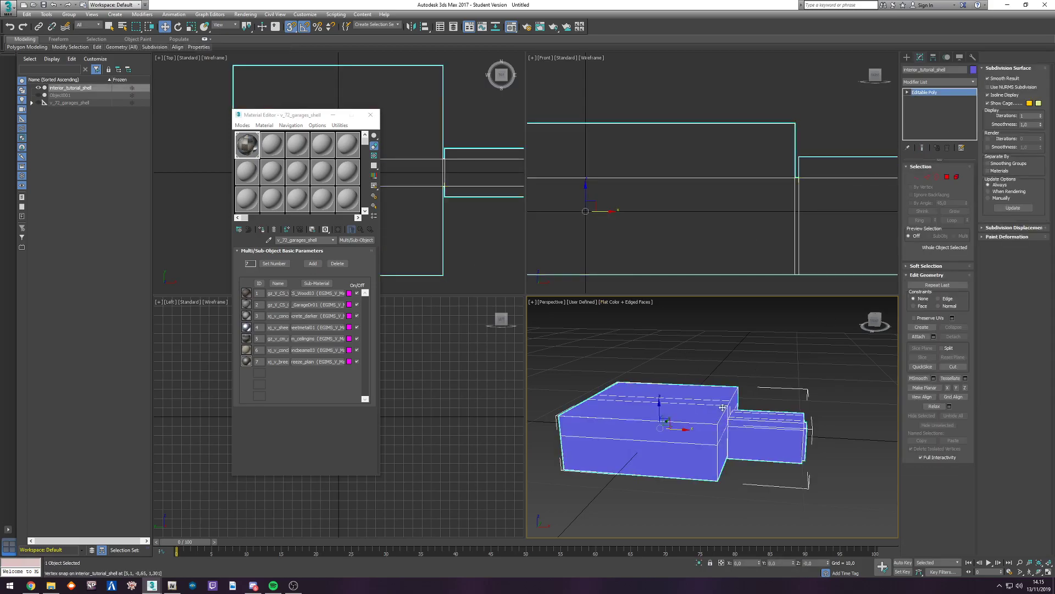
# Step: Assign the v_72_garages_shell material to the interior shell and check the texture on it
pyautogui.click(252, 146)
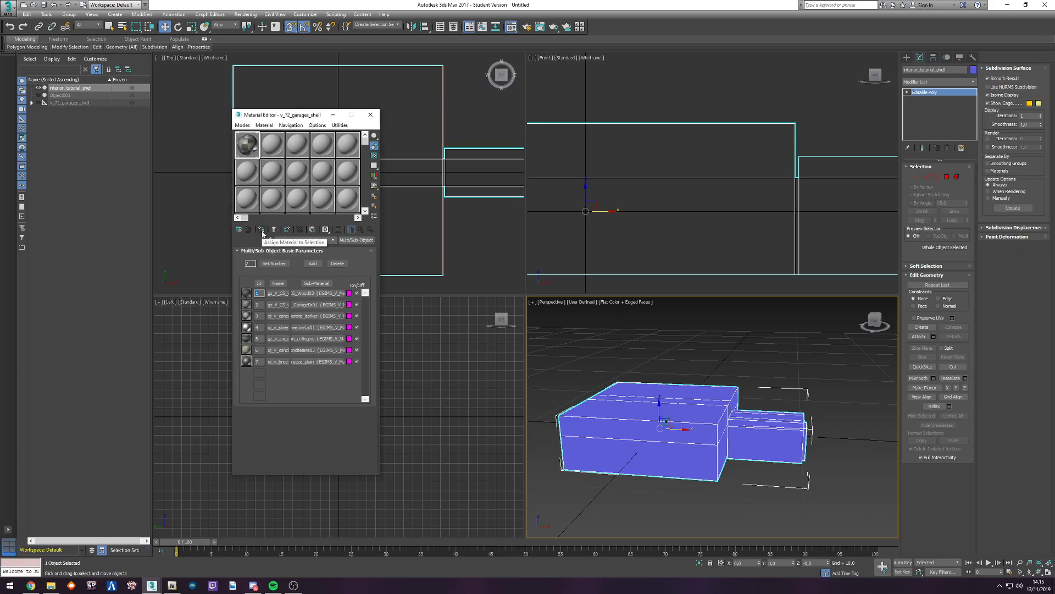
pyautogui.click(266, 232)
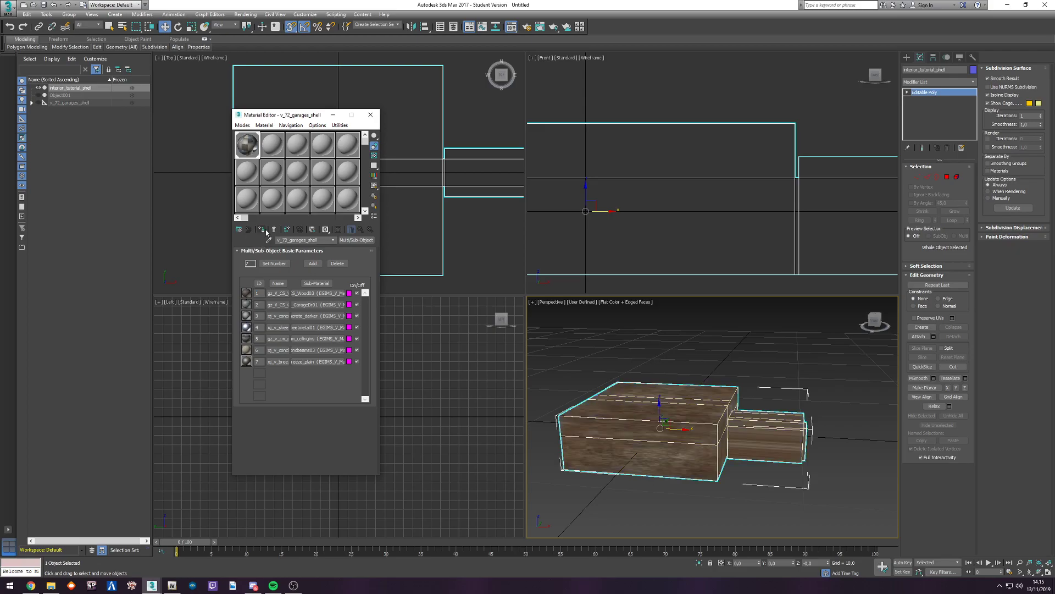
pyautogui.keyDown('alt'); pyautogui.moveTo(714, 434); pyautogui.dragTo(868, 445, button='middle'); pyautogui.keyUp('alt')
pyautogui.scroll(2, 716, 383)
pyautogui.scroll(-2, 717, 383)
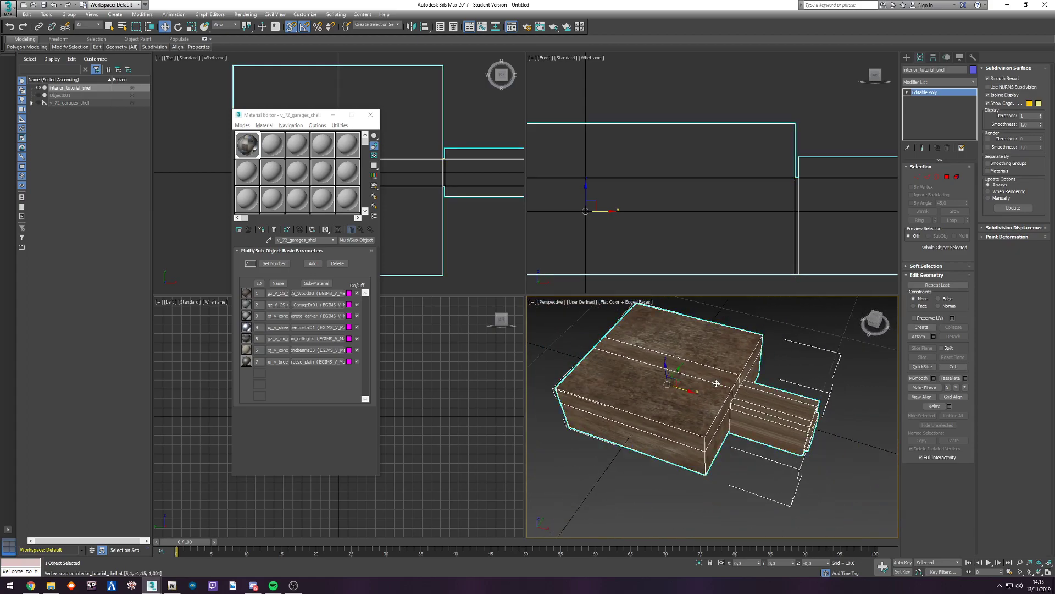
# Step: Select all wall polygons around the main room and set their material ID to 4 for the sheet metal texture
pyautogui.keyDown('alt'); pyautogui.moveTo(663, 379); pyautogui.dragTo(690, 403, button='middle'); pyautogui.keyUp('alt')
pyautogui.press('4')
pyautogui.scroll(-2, 706, 178)
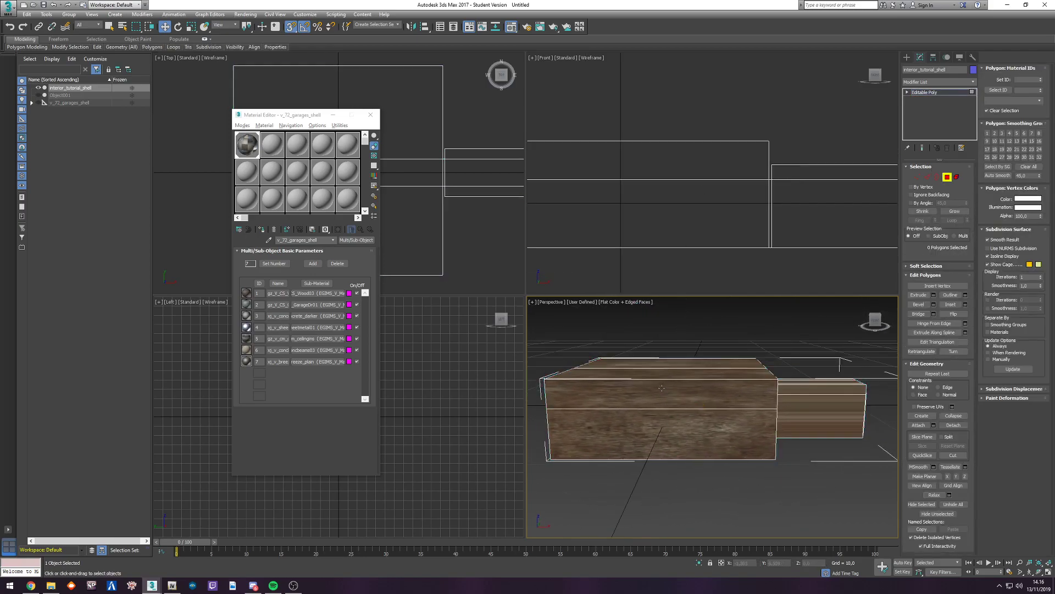
pyautogui.click(660, 187)
pyautogui.keyDown('alt'); pyautogui.moveTo(616, 428); pyautogui.dragTo(739, 398, button='middle'); pyautogui.keyUp('alt')
pyautogui.keyDown('ctrl'); pyautogui.click(750, 390); pyautogui.keyUp('ctrl')
pyautogui.keyDown('ctrl'); pyautogui.click(749, 429); pyautogui.keyUp('ctrl')
pyautogui.keyDown('ctrl'); pyautogui.click(668, 388); pyautogui.keyUp('ctrl')
pyautogui.keyDown('ctrl'); pyautogui.click(660, 429); pyautogui.keyUp('ctrl')
pyautogui.keyDown('ctrl'); pyautogui.click(687, 420); pyautogui.keyUp('ctrl')
pyautogui.keyDown('ctrl'); pyautogui.click(662, 459); pyautogui.keyUp('ctrl')
pyautogui.keyDown('ctrl'); pyautogui.click(739, 398); pyautogui.keyUp('ctrl')
pyautogui.keyDown('ctrl'); pyautogui.click(719, 447); pyautogui.keyUp('ctrl')
pyautogui.keyDown('alt'); pyautogui.moveTo(718, 447); pyautogui.dragTo(714, 384, button='middle'); pyautogui.keyUp('alt')
pyautogui.keyDown('ctrl'); pyautogui.click(660, 346); pyautogui.keyUp('ctrl')
pyautogui.keyDown('ctrl'); pyautogui.click(660, 456); pyautogui.keyUp('ctrl')
pyautogui.keyDown('ctrl'); pyautogui.click(788, 349); pyautogui.keyUp('ctrl')
pyautogui.keyDown('alt'); pyautogui.moveTo(788, 355); pyautogui.dragTo(709, 366, button='middle'); pyautogui.keyUp('alt')
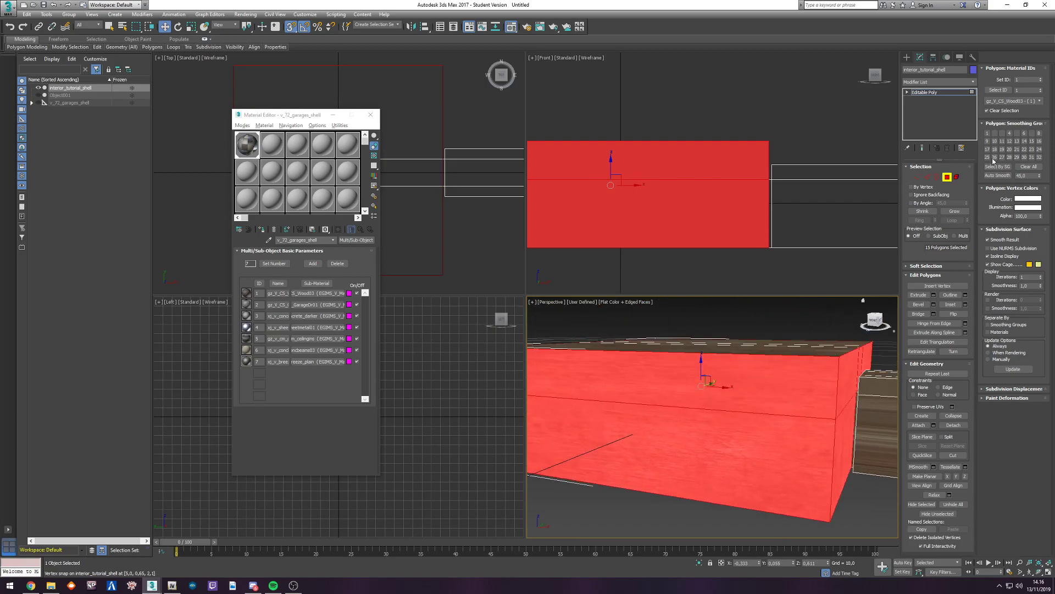
pyautogui.click(1041, 78)
pyautogui.click(1040, 79)
pyautogui.click(1041, 79)
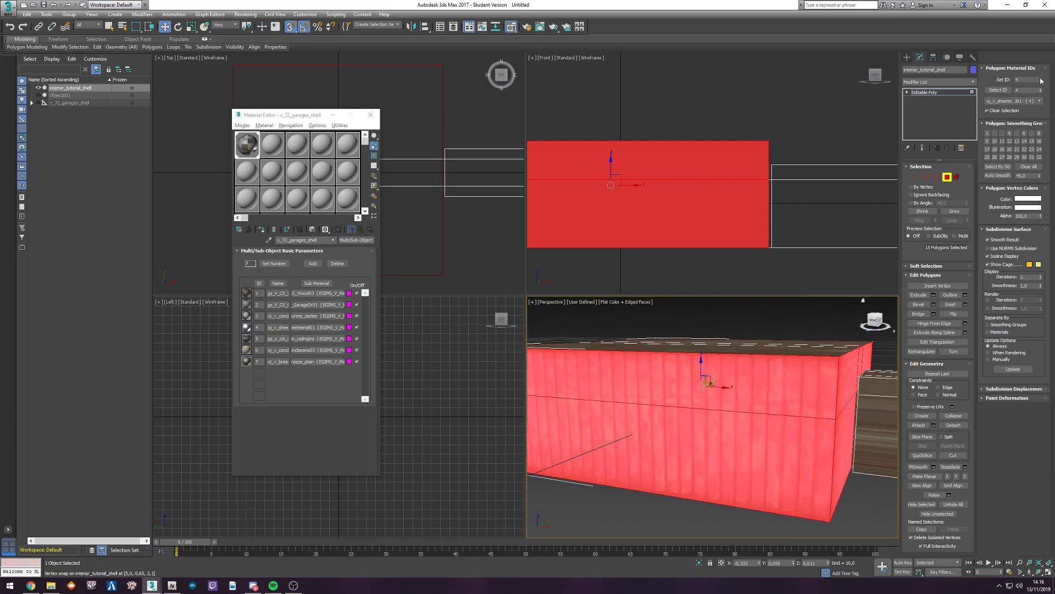
pyautogui.keyDown('alt'); pyautogui.moveTo(731, 329); pyautogui.dragTo(677, 469, button='middle'); pyautogui.keyUp('alt')
pyautogui.click(677, 469)
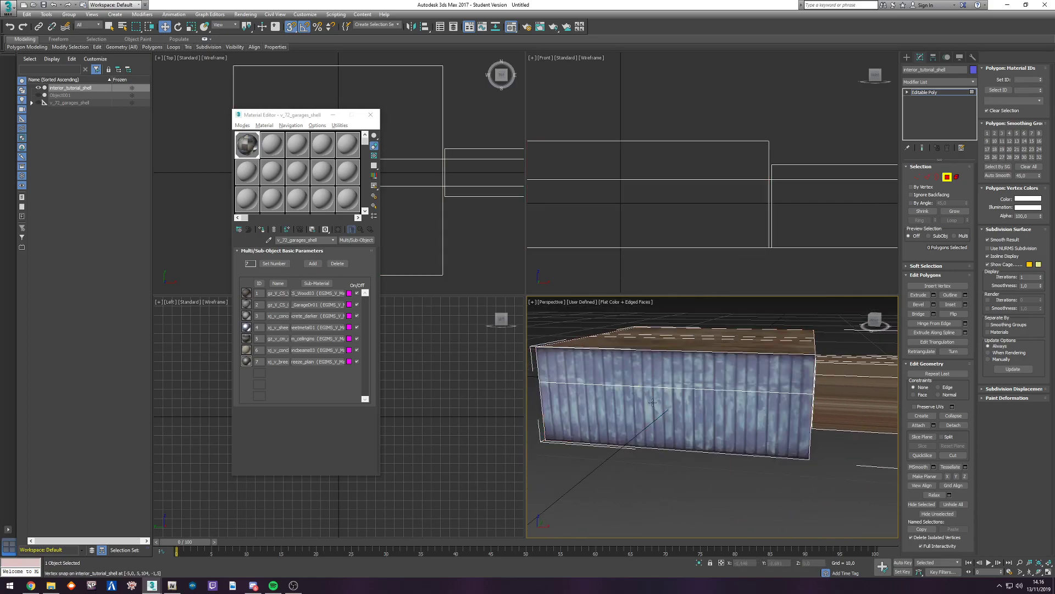
# Step: Select the three ceiling polygons on top of the main room and set their material ID to 5
pyautogui.keyDown('alt'); pyautogui.moveTo(691, 400); pyautogui.dragTo(675, 457, button='middle'); pyautogui.keyUp('alt')
pyautogui.click(709, 404)
pyautogui.keyDown('ctrl'); pyautogui.click(736, 355); pyautogui.keyUp('ctrl')
pyautogui.keyDown('ctrl'); pyautogui.click(748, 328); pyautogui.keyUp('ctrl')
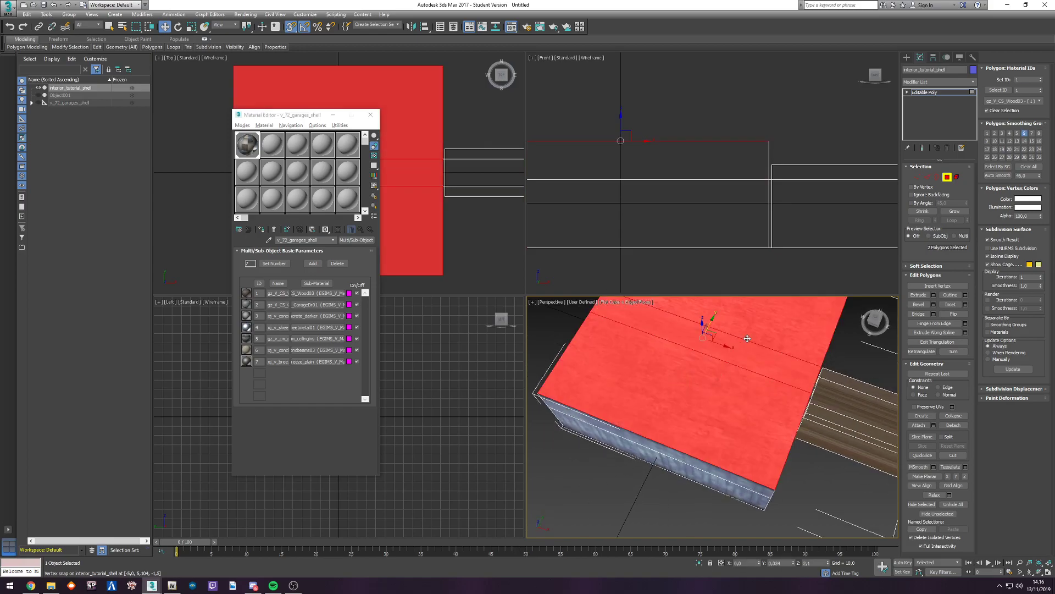
pyautogui.moveTo(751, 352); pyautogui.dragTo(746, 377, button='middle')
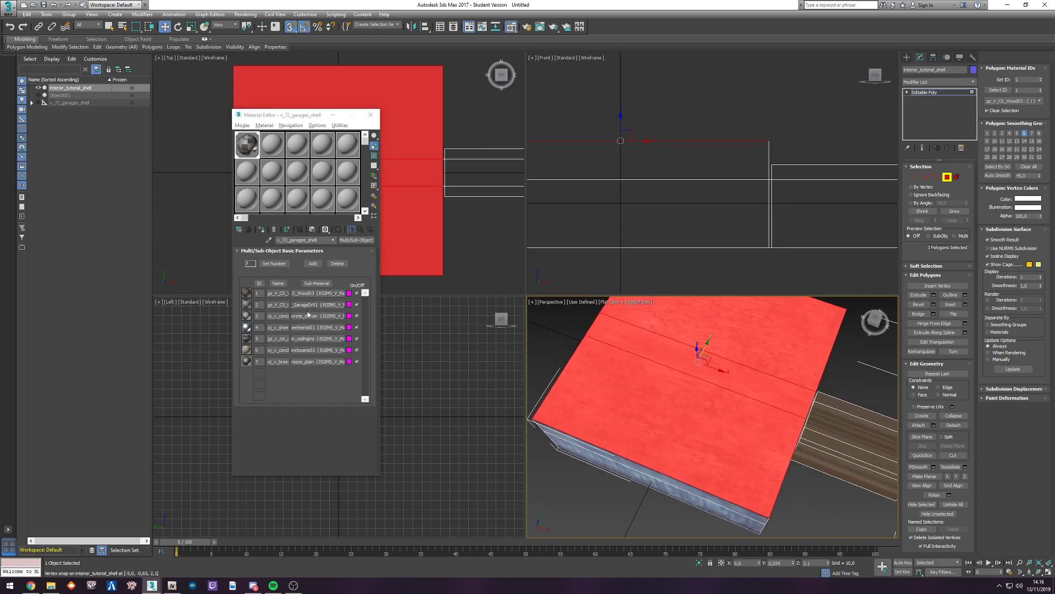
pyautogui.click(281, 339)
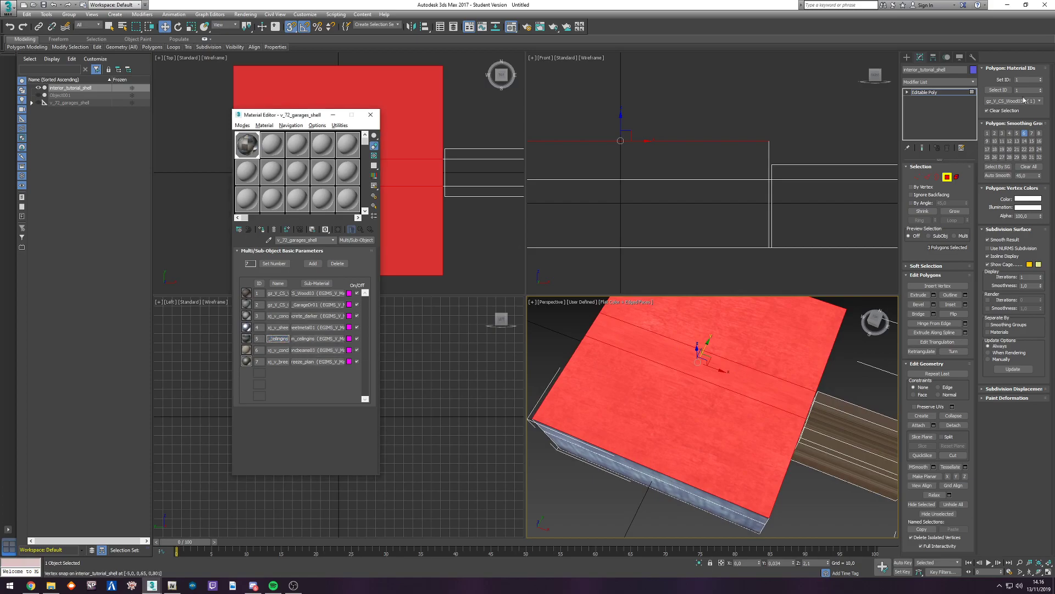
pyautogui.click(1040, 80)
pyautogui.click(1041, 80)
pyautogui.click(1040, 80)
pyautogui.click(1040, 79)
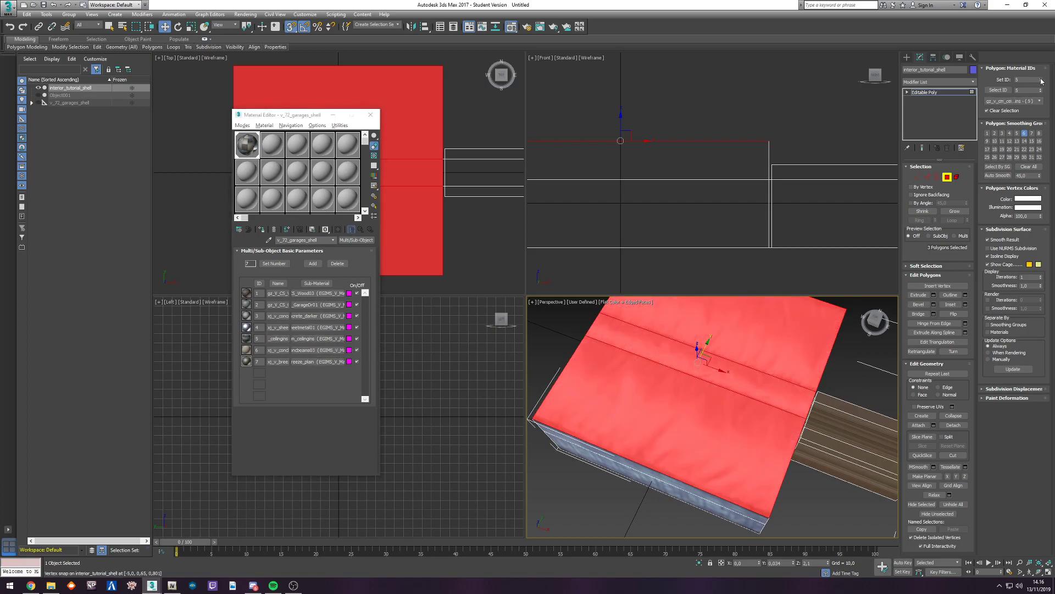
pyautogui.click(642, 495)
# Step: Select the floor polygons of the main room and passage from below and set their material ID to 3 for dark concrete
pyautogui.keyDown('alt'); pyautogui.moveTo(731, 397); pyautogui.dragTo(692, 379, button='middle'); pyautogui.keyUp('alt')
pyautogui.click(690, 365)
pyautogui.click(687, 460)
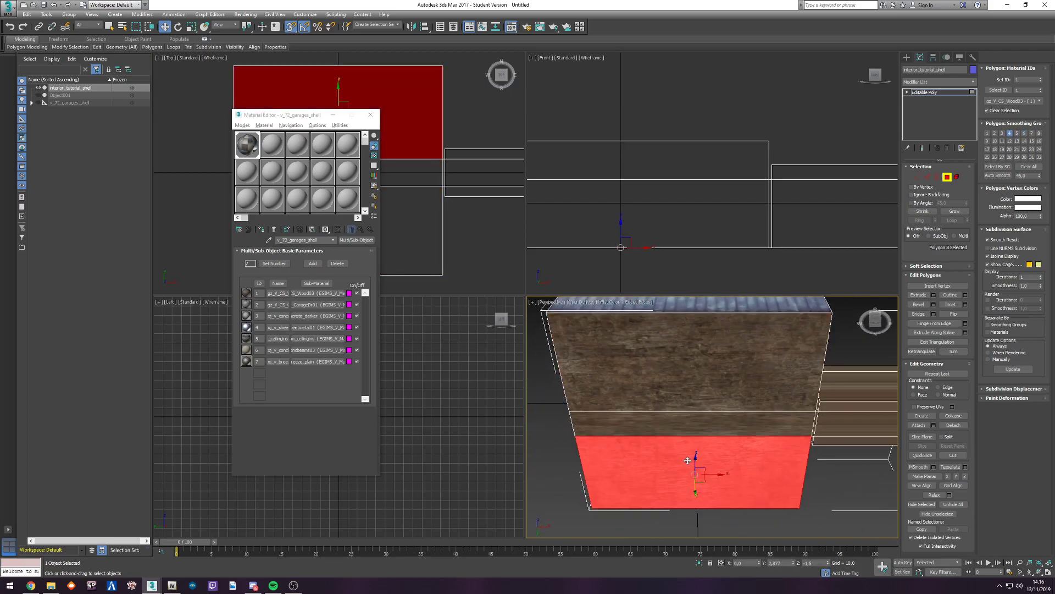
pyautogui.keyDown('ctrl'); pyautogui.click(757, 414); pyautogui.keyUp('ctrl')
pyautogui.keyDown('ctrl'); pyautogui.click(753, 379); pyautogui.keyUp('ctrl')
pyautogui.moveTo(753, 379); pyautogui.dragTo(673, 370, button='middle')
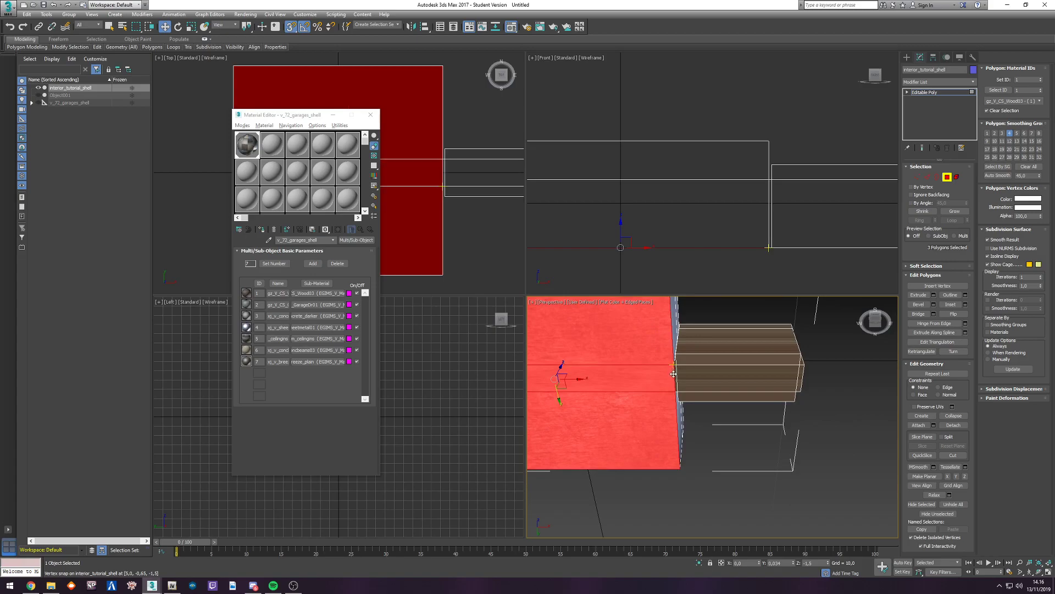
pyautogui.keyDown('ctrl'); pyautogui.click(691, 374); pyautogui.keyUp('ctrl')
pyautogui.keyDown('ctrl'); pyautogui.click(692, 360); pyautogui.keyUp('ctrl')
pyautogui.keyDown('ctrl'); pyautogui.click(695, 397); pyautogui.keyUp('ctrl')
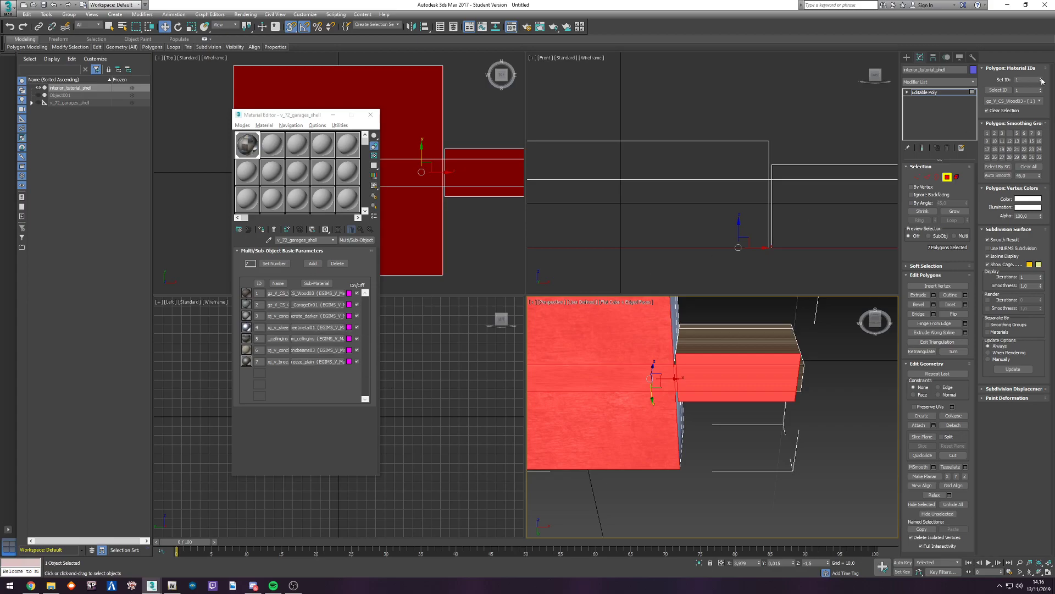
pyautogui.click(753, 447)
# Step: Select the outer side wall polygons of the passage and the wall polygons at its far end
pyautogui.keyDown('alt'); pyautogui.moveTo(743, 410); pyautogui.dragTo(696, 388, button='middle'); pyautogui.keyUp('alt')
pyautogui.click(695, 387)
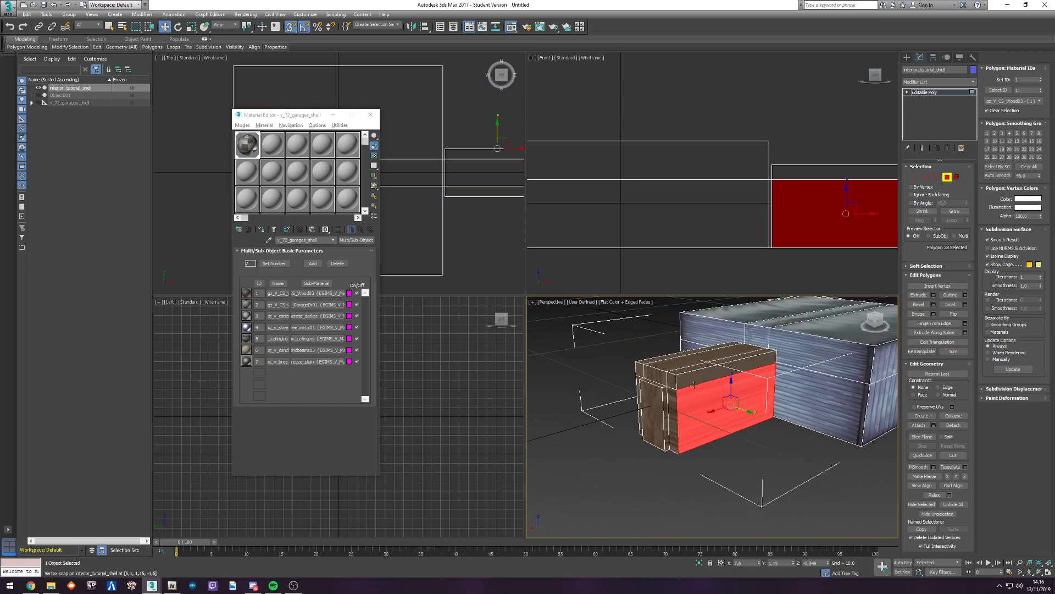
pyautogui.keyDown('ctrl'); pyautogui.click(715, 373); pyautogui.keyUp('ctrl')
pyautogui.keyDown('ctrl'); pyautogui.click(673, 418); pyautogui.keyUp('ctrl')
pyautogui.keyDown('ctrl'); pyautogui.click(656, 380); pyautogui.keyUp('ctrl')
pyautogui.keyDown('ctrl'); pyautogui.click(640, 380); pyautogui.keyUp('ctrl')
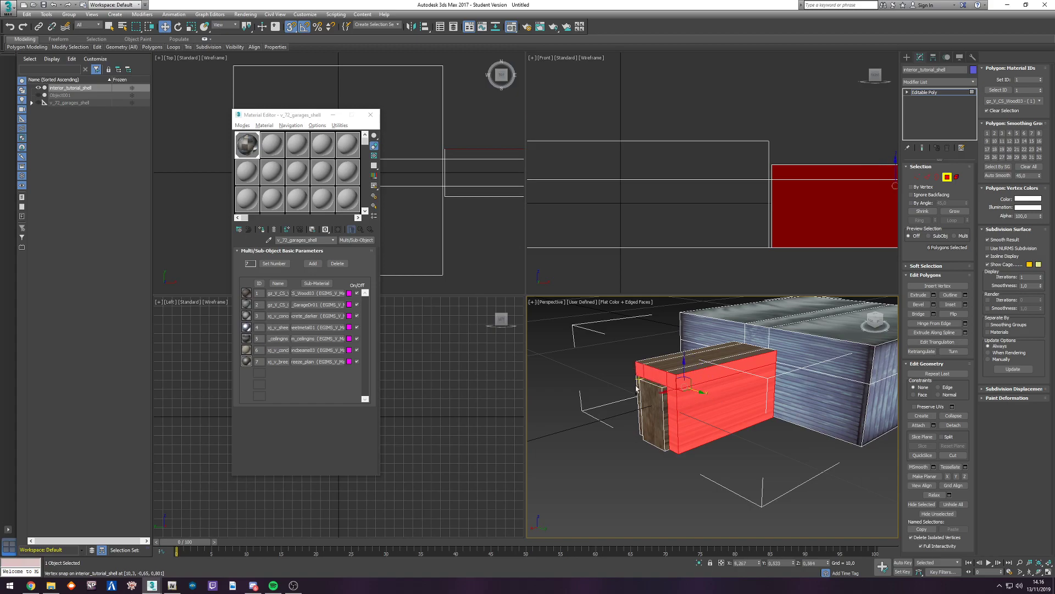
pyautogui.keyDown('ctrl'); pyautogui.click(640, 387); pyautogui.keyUp('ctrl')
pyautogui.keyDown('alt'); pyautogui.moveTo(640, 387); pyautogui.dragTo(759, 380, button='middle'); pyautogui.keyUp('alt')
pyautogui.keyDown('ctrl'); pyautogui.click(658, 409); pyautogui.keyUp('ctrl')
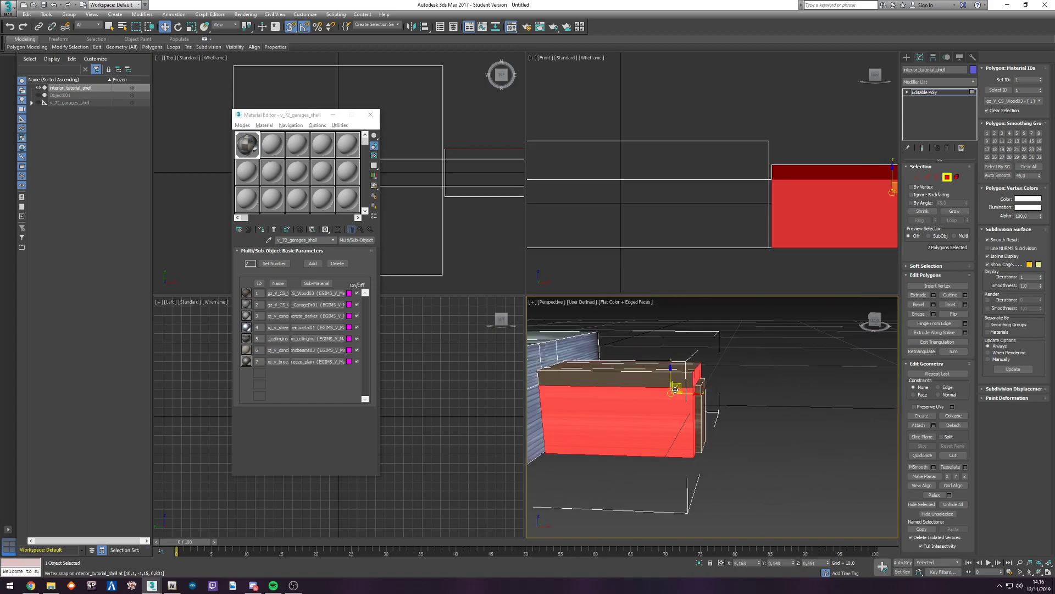
pyautogui.keyDown('ctrl'); pyautogui.click(655, 385); pyautogui.keyUp('ctrl')
pyautogui.keyDown('alt'); pyautogui.moveTo(655, 386); pyautogui.dragTo(717, 376, button='middle'); pyautogui.keyUp('alt')
pyautogui.scroll(4, 638, 389)
pyautogui.keyDown('ctrl'); pyautogui.click(639, 378); pyautogui.keyUp('ctrl')
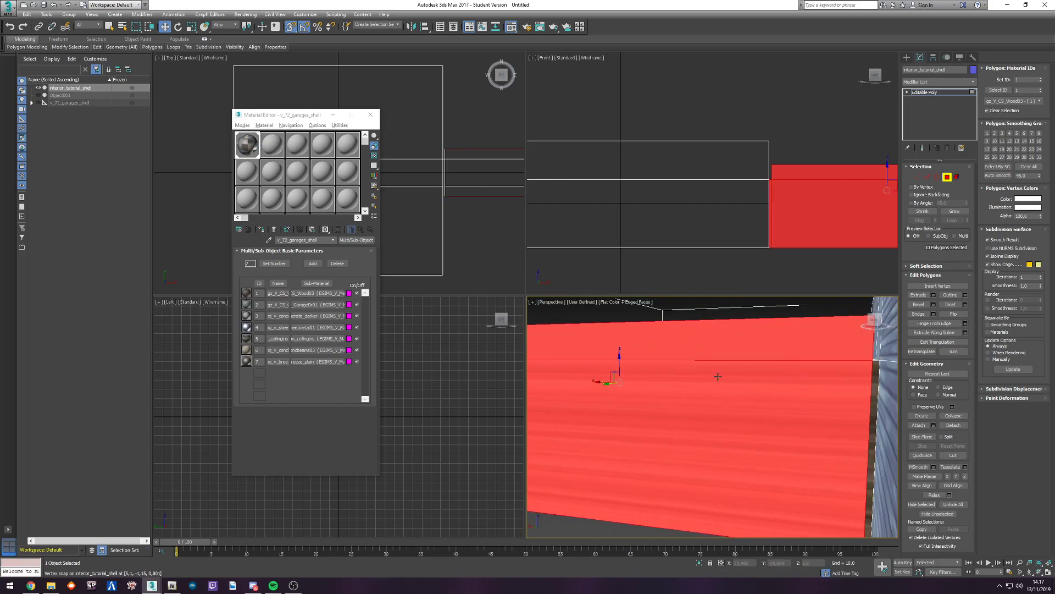
# Step: Add the end doorway and room-junction wall polygons to the passage wall selection and set the material ID of all of them to 6
pyautogui.keyDown('ctrl'); pyautogui.click(875, 383); pyautogui.keyUp('ctrl')
pyautogui.keyDown('alt'); pyautogui.moveTo(875, 383); pyautogui.dragTo(786, 401, button='middle'); pyautogui.keyUp('alt')
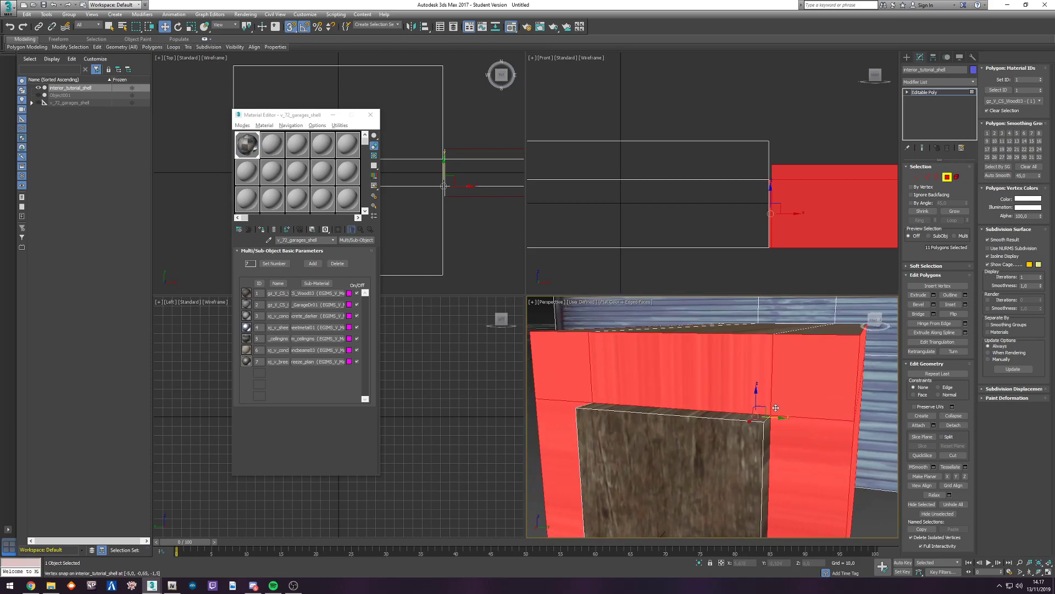
pyautogui.keyDown('ctrl'); pyautogui.click(703, 460); pyautogui.keyUp('ctrl')
pyautogui.keyDown('ctrl'); pyautogui.click(767, 451); pyautogui.keyUp('ctrl')
pyautogui.keyDown('alt'); pyautogui.moveTo(632, 440); pyautogui.dragTo(676, 386, button='middle'); pyautogui.keyUp('alt')
pyautogui.scroll(-2, 676, 386)
pyautogui.keyDown('ctrl'); pyautogui.click(773, 408); pyautogui.keyUp('ctrl')
pyautogui.scroll(4, 684, 388)
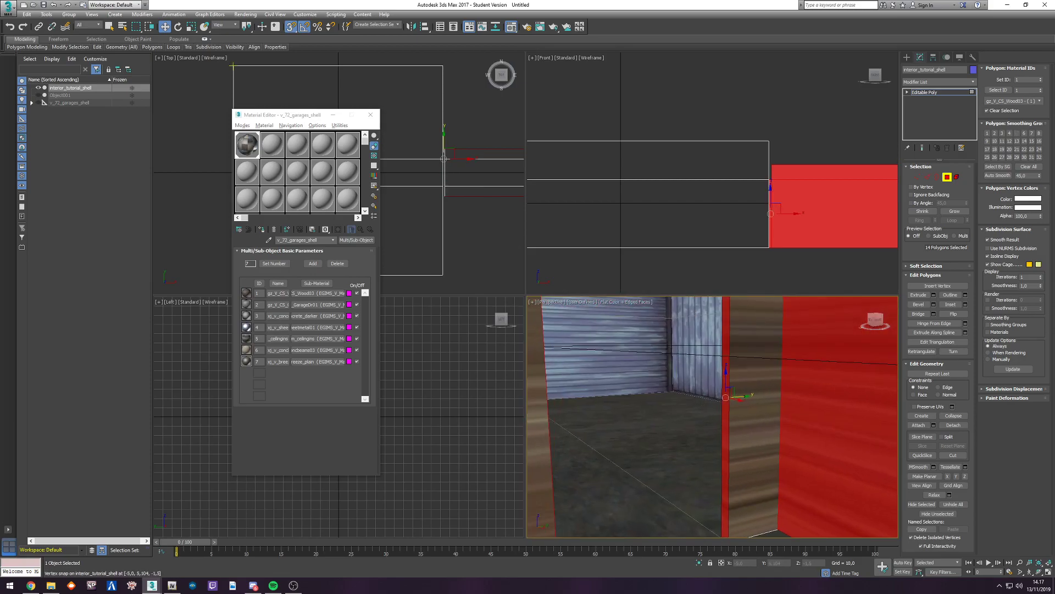
pyautogui.keyDown('ctrl'); pyautogui.click(739, 365); pyautogui.keyUp('ctrl')
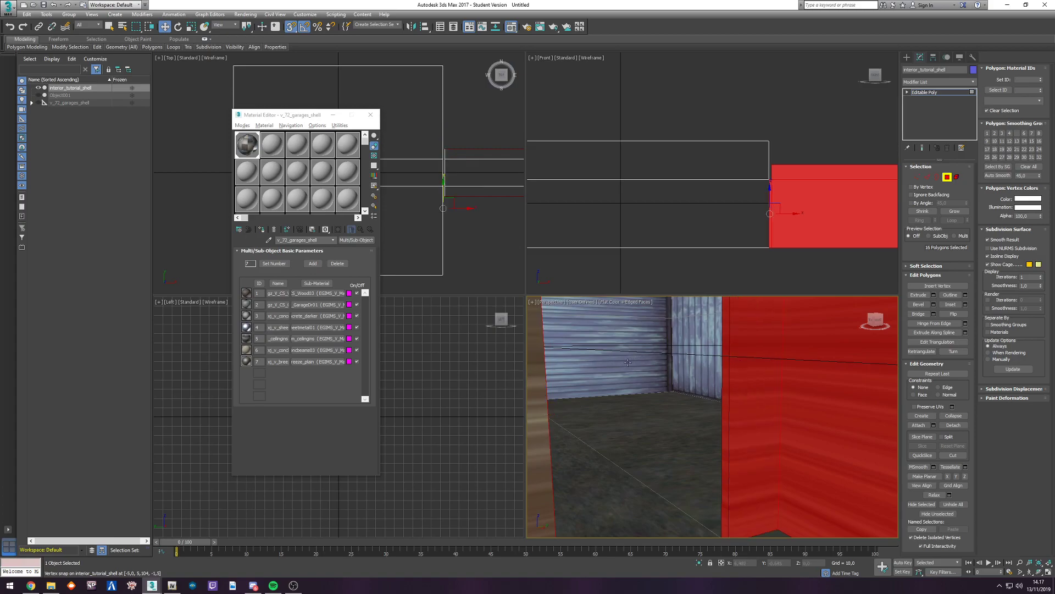
pyautogui.keyDown('alt'); pyautogui.moveTo(615, 376); pyautogui.dragTo(696, 407, button='middle'); pyautogui.keyUp('alt')
pyautogui.scroll(-3, 672, 375)
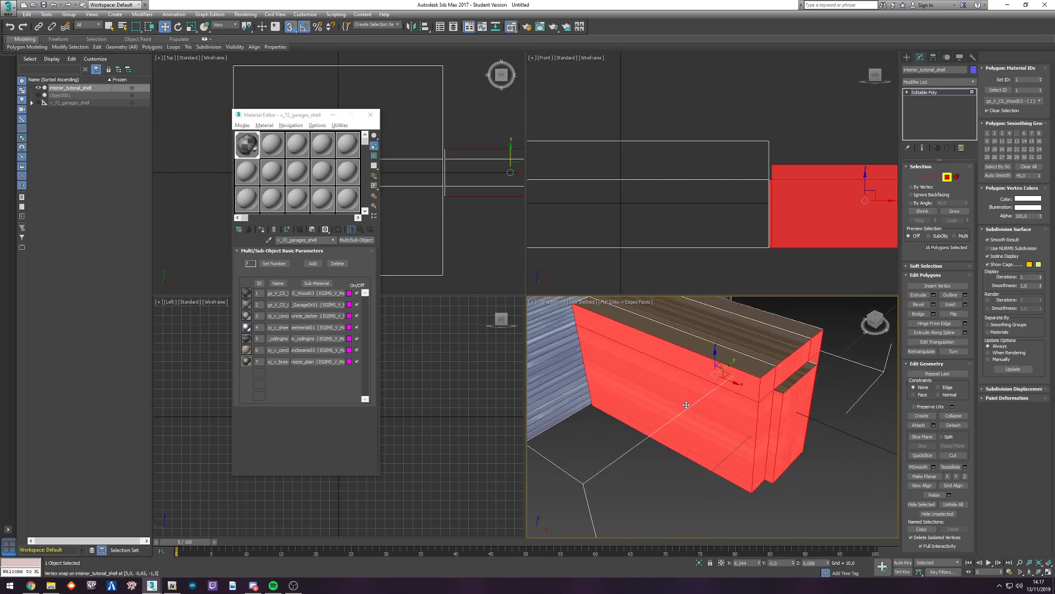
pyautogui.click(282, 350)
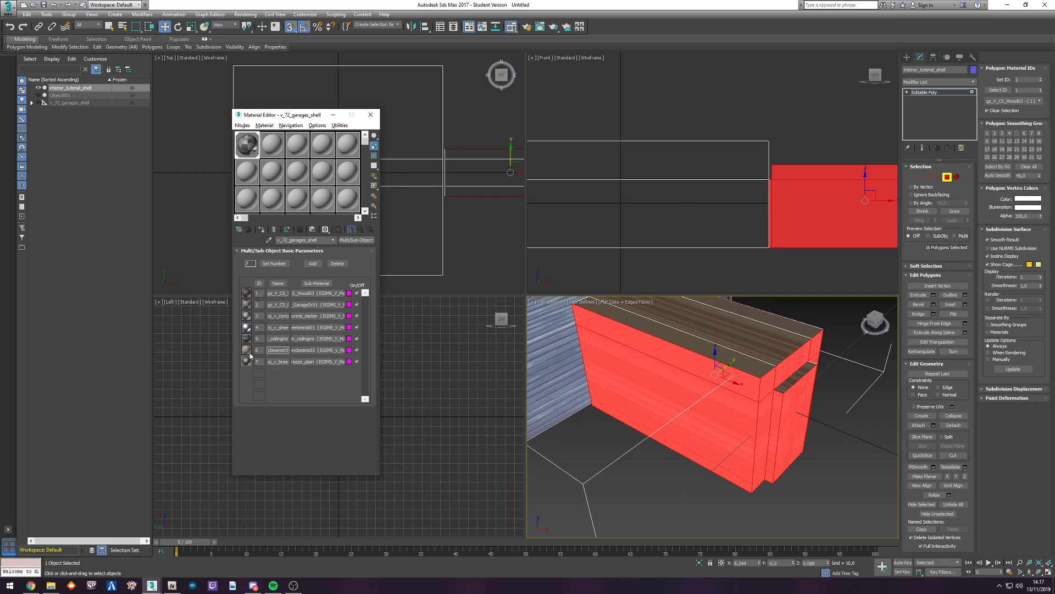
pyautogui.click(1040, 79)
pyautogui.click(1041, 78)
pyautogui.click(1040, 78)
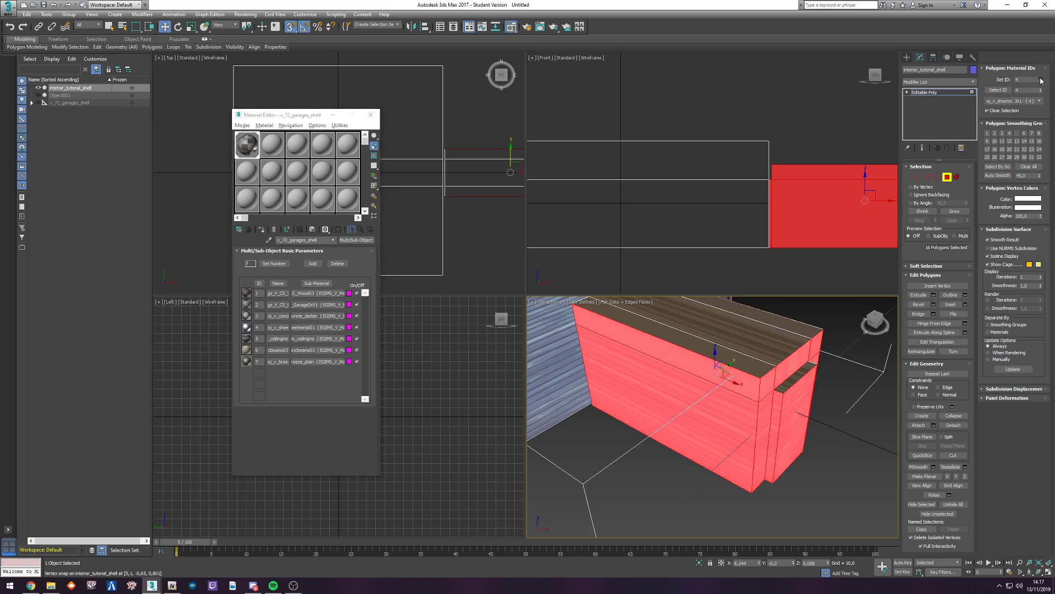
pyautogui.click(1040, 78)
pyautogui.click(1040, 78)
pyautogui.click(860, 390)
# Step: Select the narrow top polygon of the recess at the passage's end and set its material ID to 6, matching the neighbouring wall
pyautogui.keyDown('alt'); pyautogui.moveTo(859, 389); pyautogui.dragTo(742, 400, button='middle'); pyautogui.keyUp('alt')
pyautogui.moveTo(668, 382); pyautogui.dragTo(702, 397, button='middle')
pyautogui.scroll(-3, 737, 418)
pyautogui.keyDown('alt'); pyautogui.moveTo(751, 424); pyautogui.dragTo(669, 482, button='middle'); pyautogui.keyUp('alt')
pyautogui.click(664, 487)
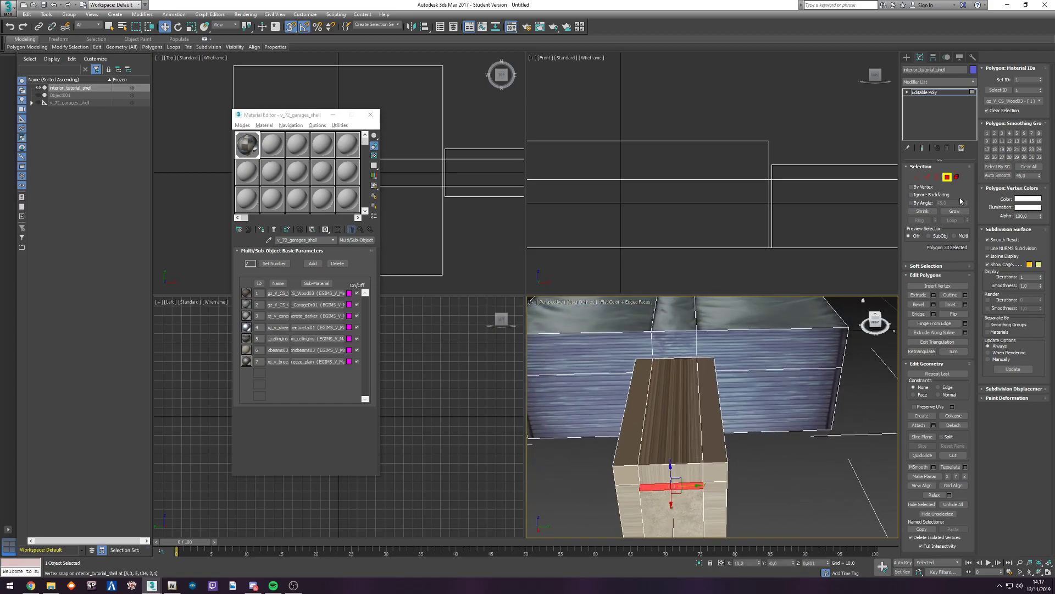
pyautogui.click(628, 476)
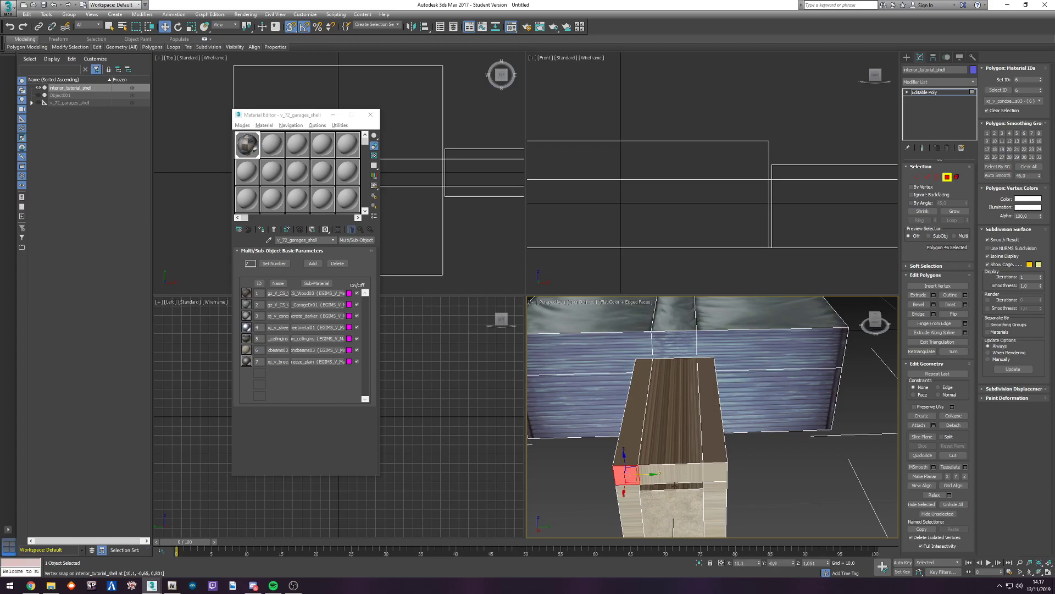
pyautogui.click(675, 486)
pyautogui.click(1042, 81)
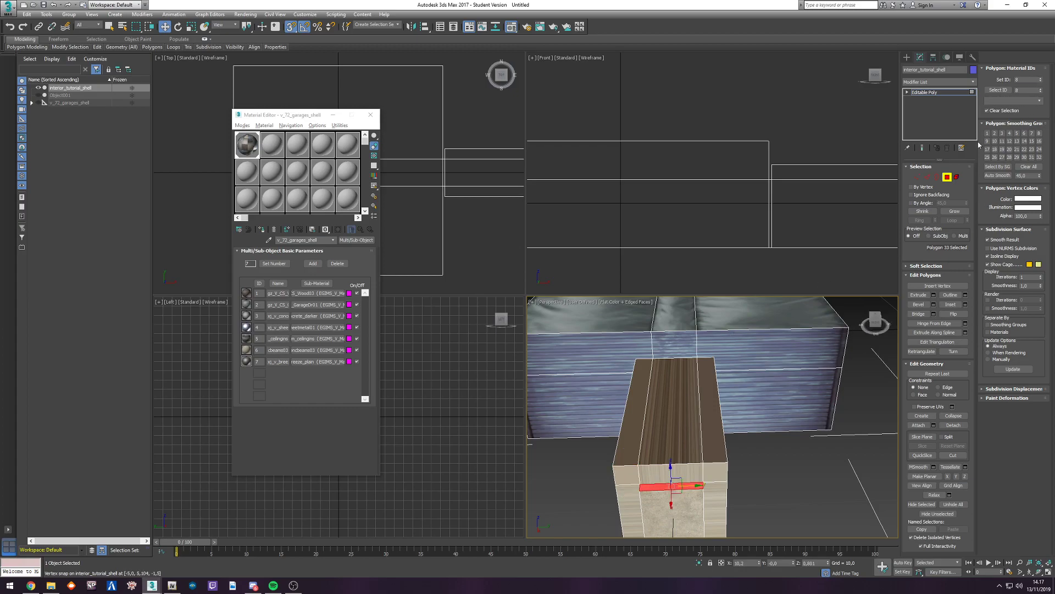
pyautogui.moveTo(1040, 85); pyautogui.dragTo(1032, 96)
# Step: Select the three long top polygons of the passage and set their material ID to 4
pyautogui.click(701, 413)
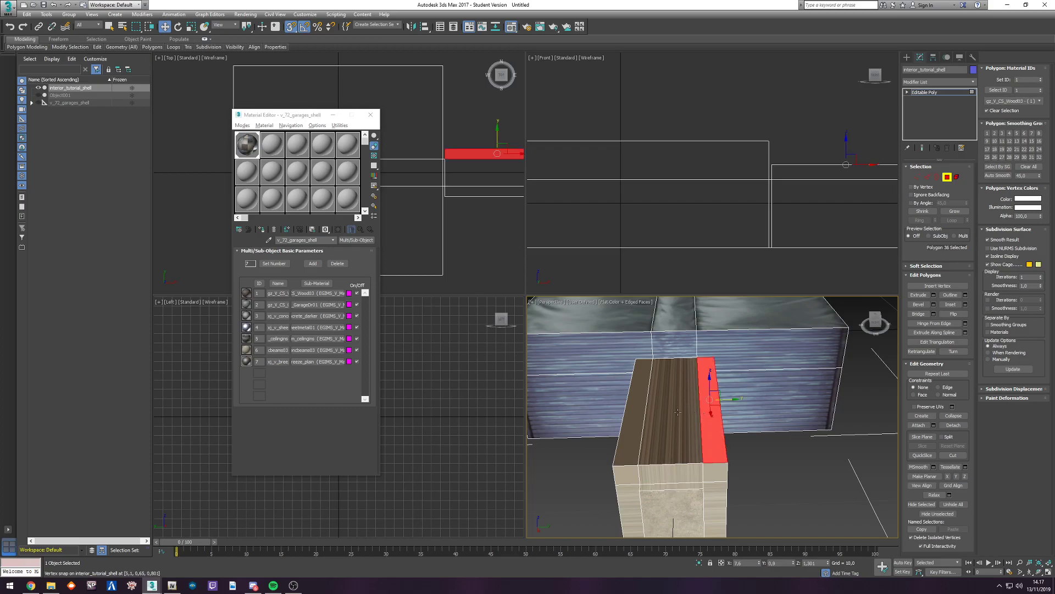
pyautogui.keyDown('ctrl'); pyautogui.click(636, 402); pyautogui.keyUp('ctrl')
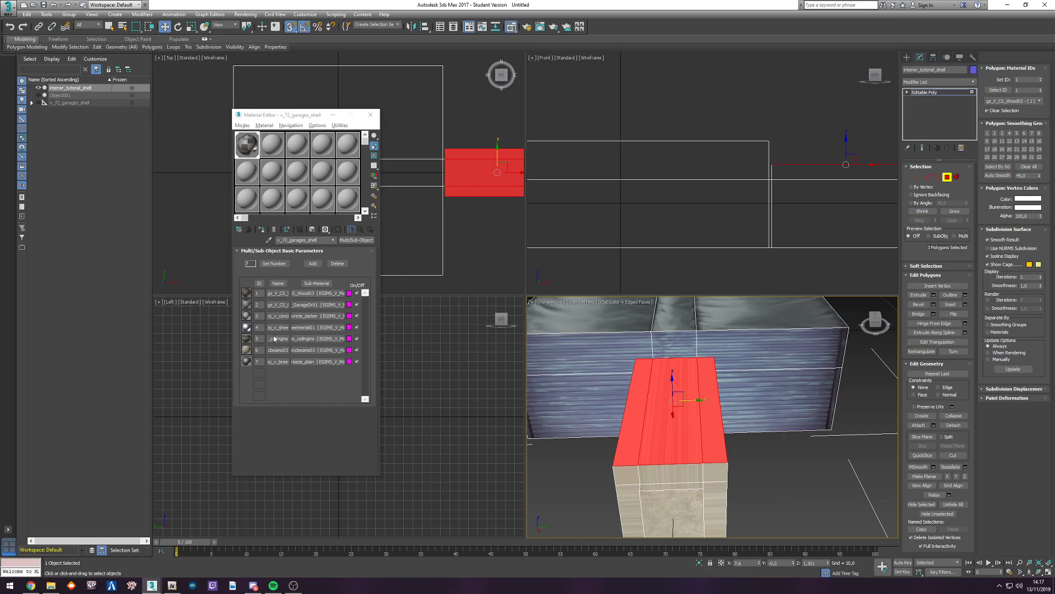
pyautogui.click(1027, 80)
pyautogui.write('4')
pyautogui.press('Return')
pyautogui.click(756, 459)
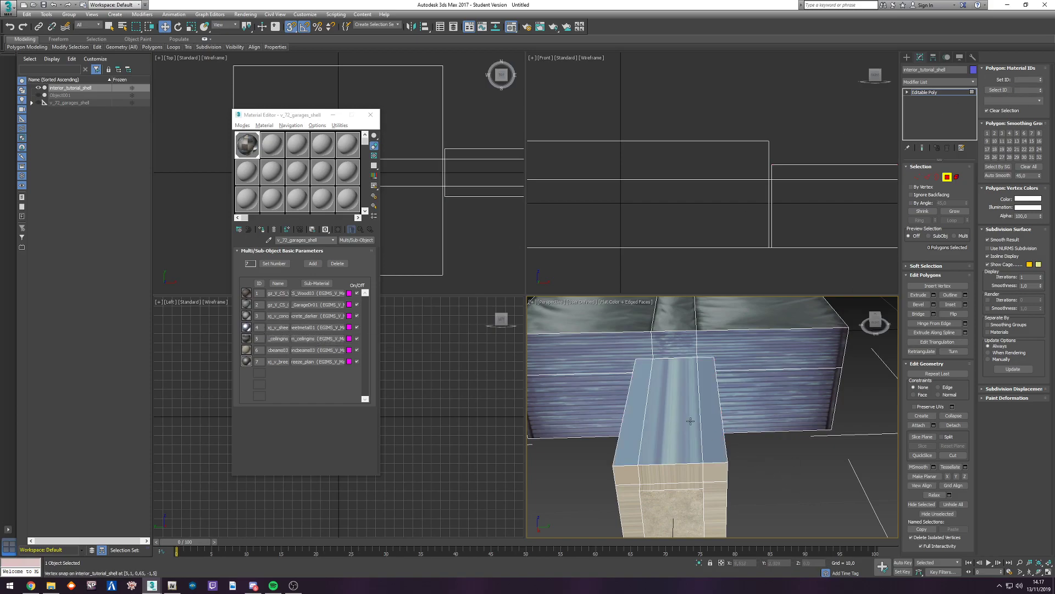
# Step: Reselect the three long top polygons of the passage and set their material ID to 5 for the ceiling texture
pyautogui.click(658, 413)
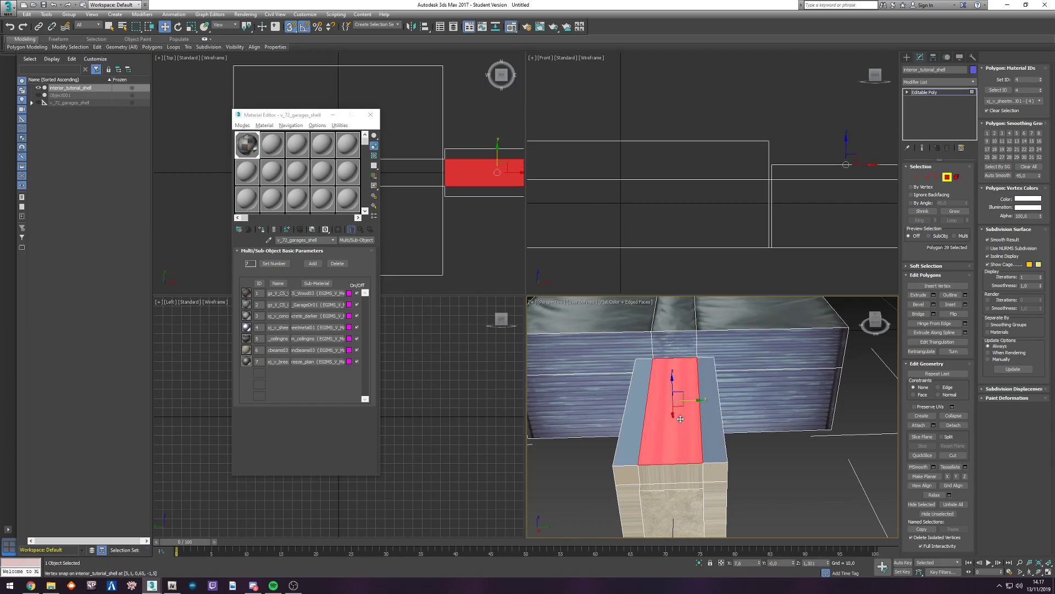
pyautogui.keyDown('ctrl'); pyautogui.click(707, 406); pyautogui.keyUp('ctrl')
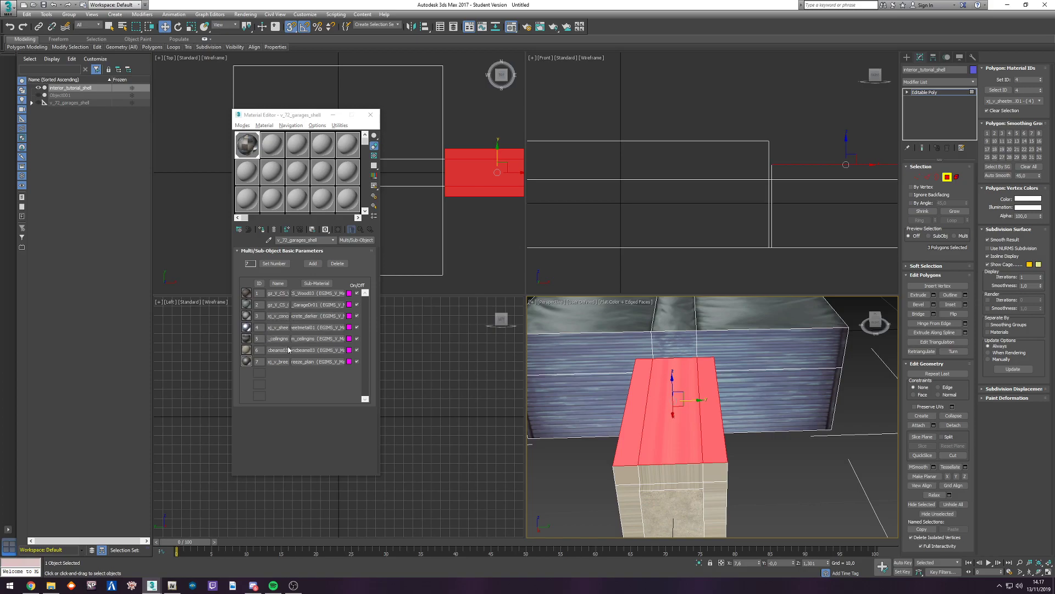
pyautogui.doubleClick(1024, 79)
pyautogui.write('5')
pyautogui.press('Tab')
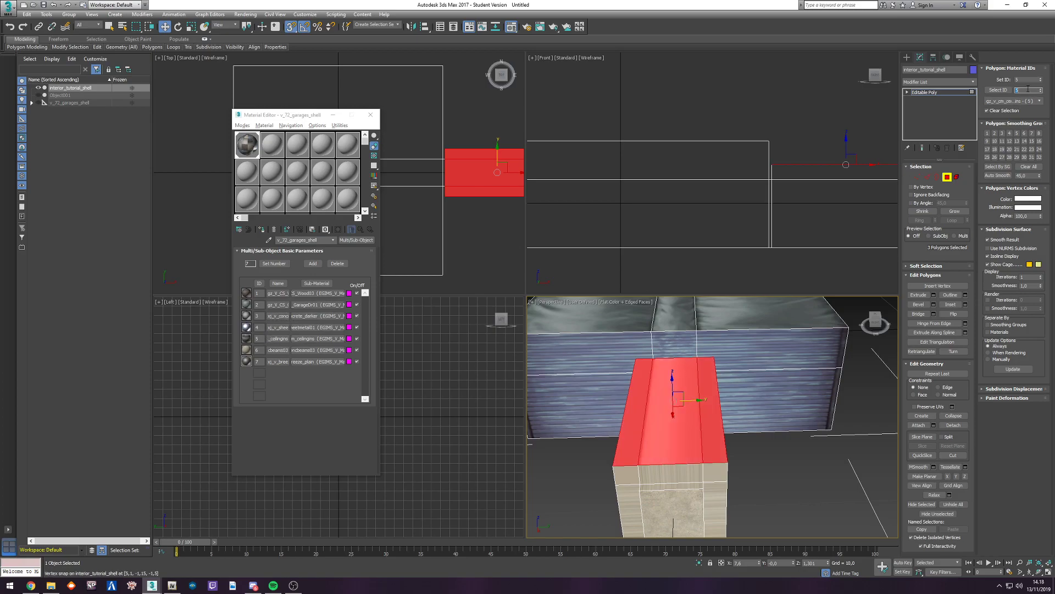
pyautogui.click(737, 448)
# Step: Select the narrow bottom polygon of the end recess on the passage's underside and set its material ID to 3
pyautogui.scroll(5, 725, 418)
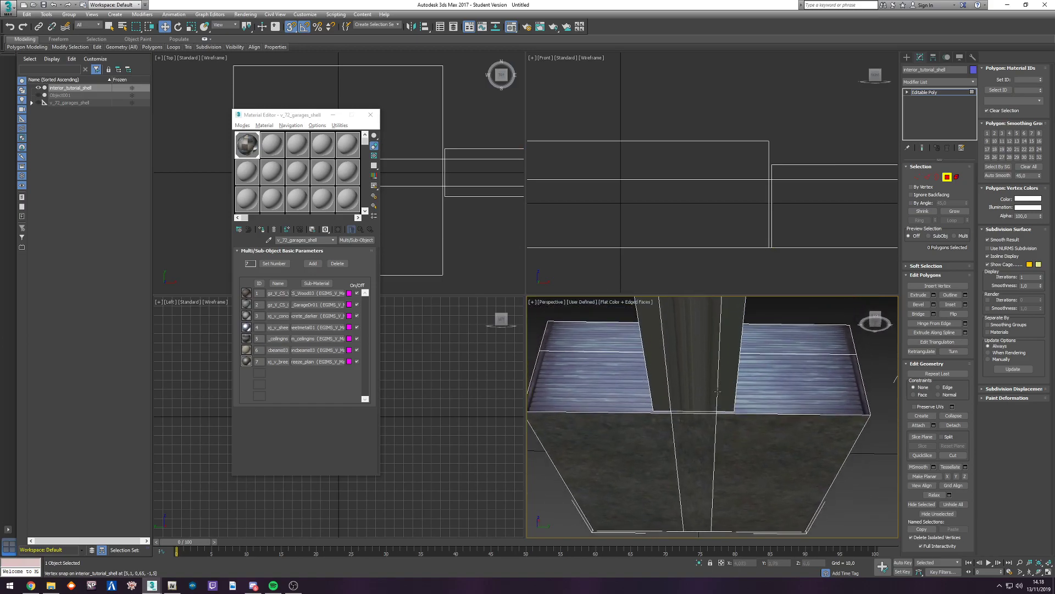
pyautogui.keyDown('alt'); pyautogui.moveTo(713, 374); pyautogui.dragTo(720, 435, button='middle'); pyautogui.keyUp('alt')
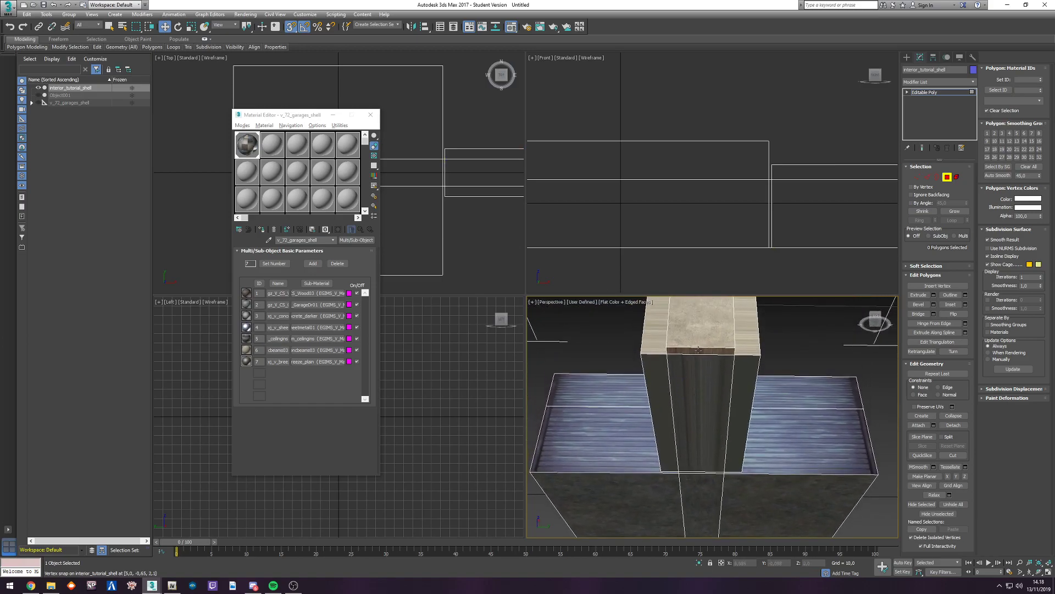
pyautogui.click(697, 372)
pyautogui.click(707, 347)
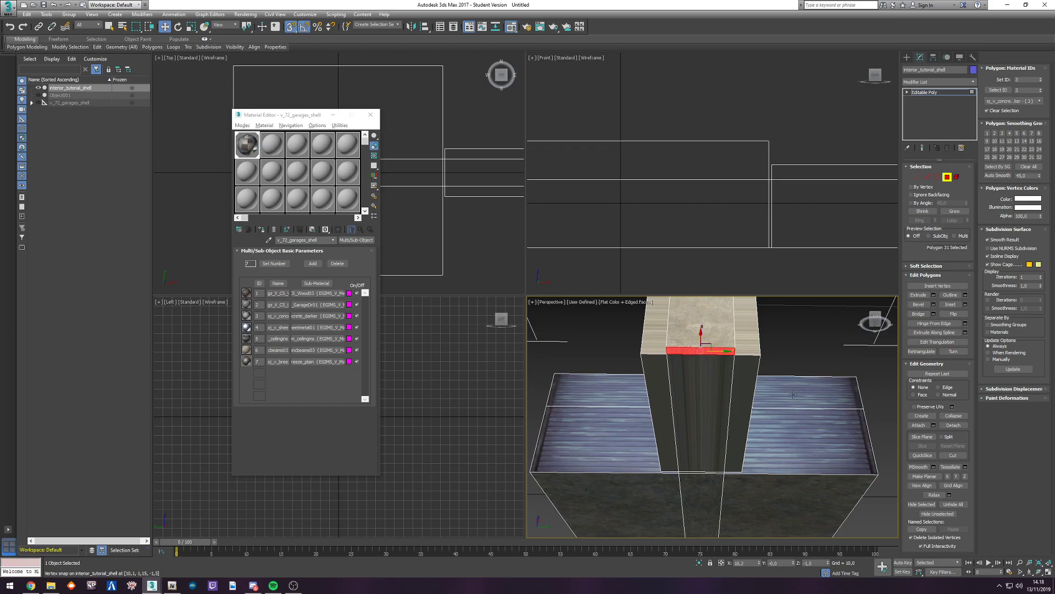
pyautogui.click(793, 352)
# Step: Pick a main-room wall polygon and select all polygons that share its material ID 4
pyautogui.scroll(-5, 793, 352)
pyautogui.keyDown('alt'); pyautogui.moveTo(798, 341); pyautogui.dragTo(760, 377, button='middle'); pyautogui.keyUp('alt')
pyautogui.scroll(4, 836, 365)
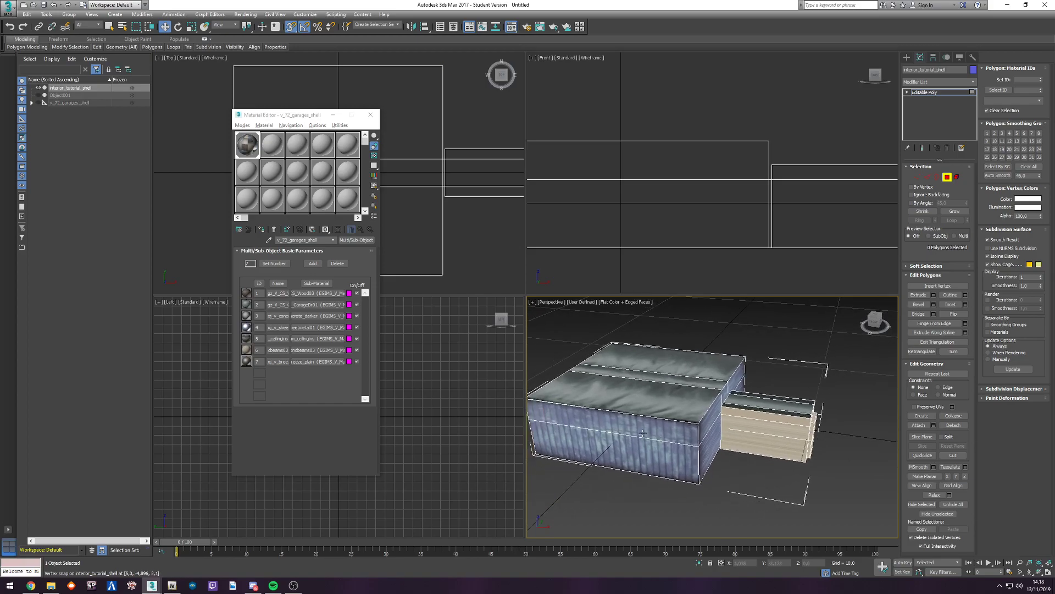
pyautogui.click(643, 433)
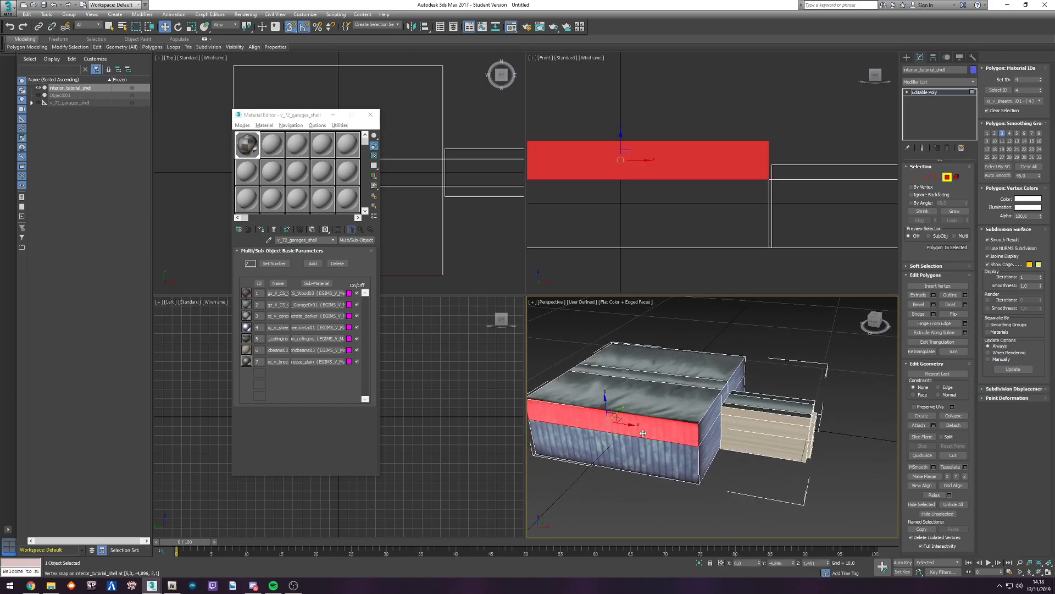
pyautogui.click(1003, 94)
pyautogui.moveTo(694, 452)
pyautogui.keyDown('alt'); pyautogui.mouseDown(button='middle')
pyautogui.moveTo(684, 392)
pyautogui.moveTo(673, 423)
pyautogui.moveTo(681, 451)
pyautogui.mouseUp(button='middle'); pyautogui.keyUp('alt')
# Step: Apply a UVW Map modifier with box mapping to the selected room walls
pyautogui.click(932, 82)
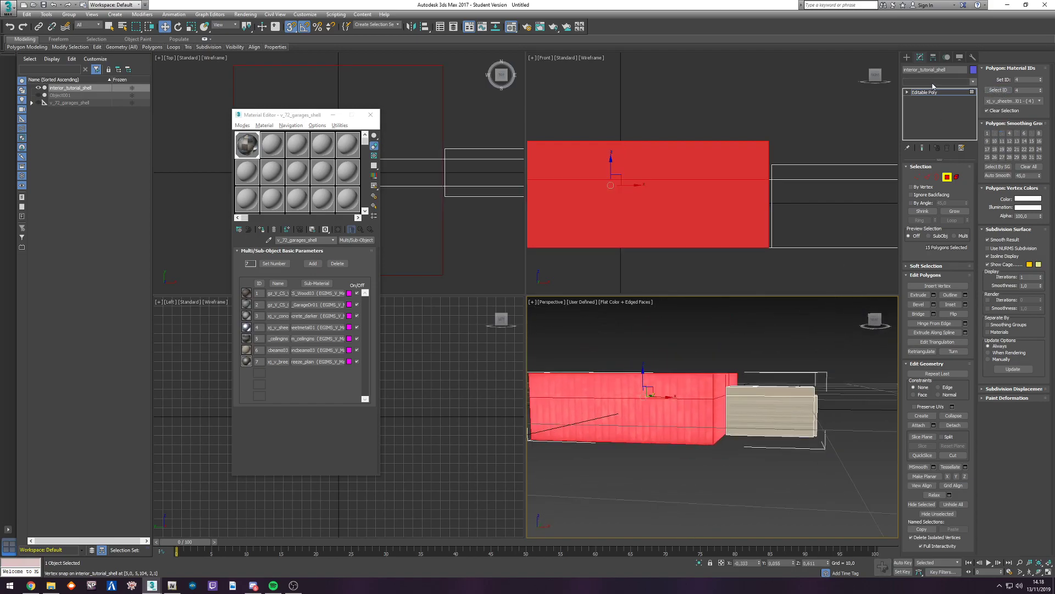
pyautogui.scroll(-15, 933, 88)
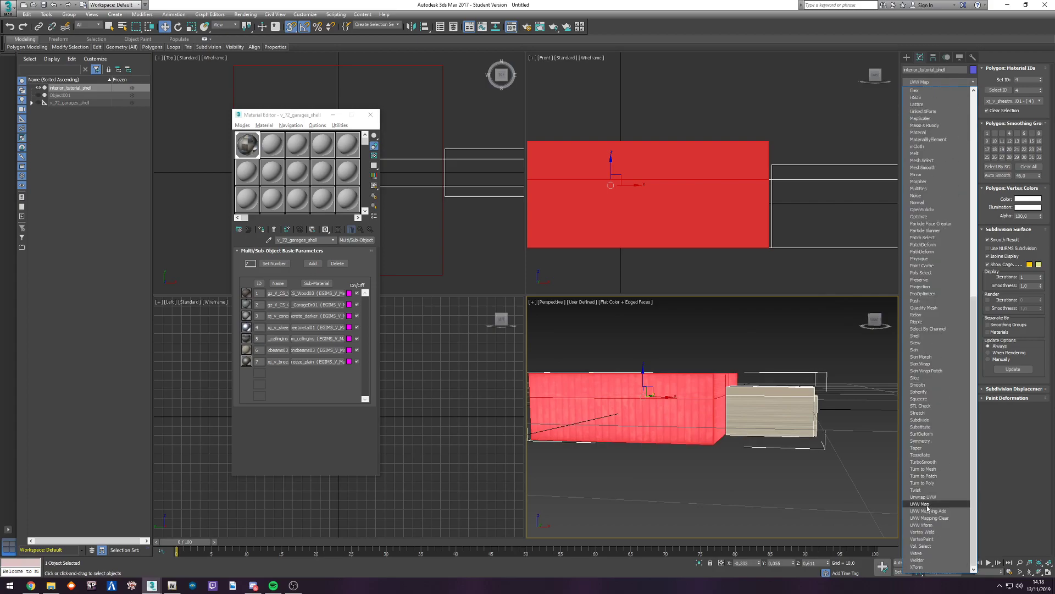
pyautogui.click(927, 507)
pyautogui.moveTo(714, 368); pyautogui.dragTo(793, 403, button='middle')
pyautogui.scroll(3, 752, 368)
pyautogui.click(930, 215)
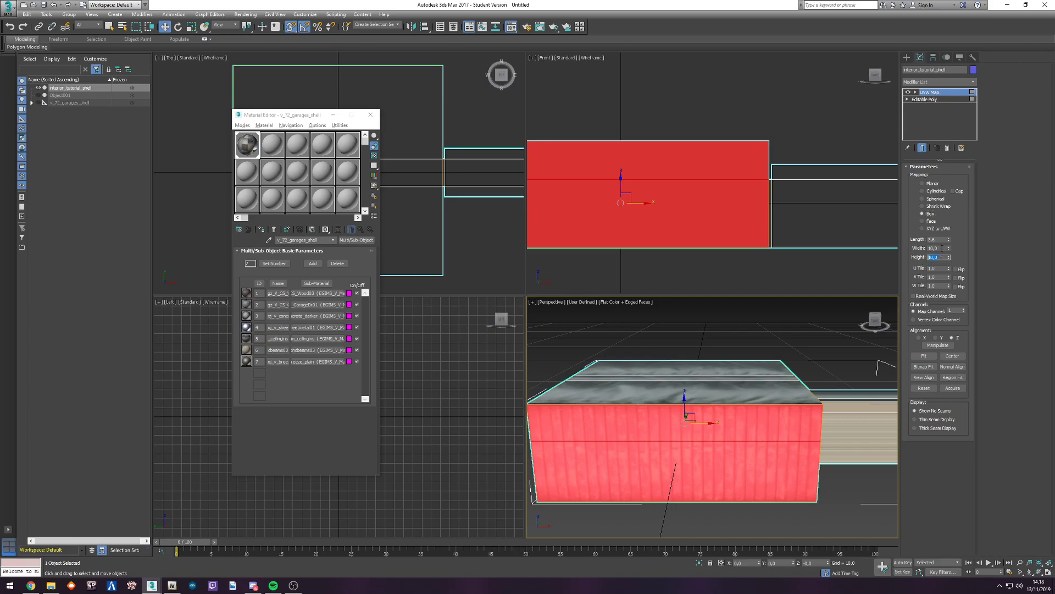
pyautogui.moveTo(762, 427)
pyautogui.keyDown('alt'); pyautogui.mouseDown(button='middle')
pyautogui.moveTo(764, 364)
pyautogui.moveTo(756, 409)
pyautogui.mouseUp(button='middle'); pyautogui.keyUp('alt')
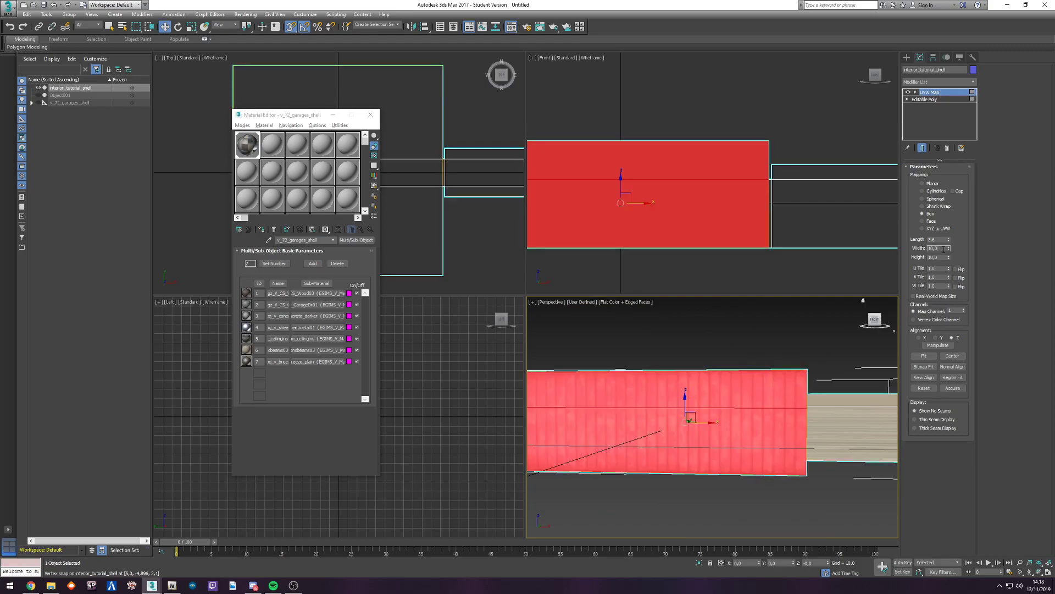
pyautogui.keyDown('alt'); pyautogui.moveTo(714, 429); pyautogui.dragTo(767, 371, button='middle'); pyautogui.keyUp('alt')
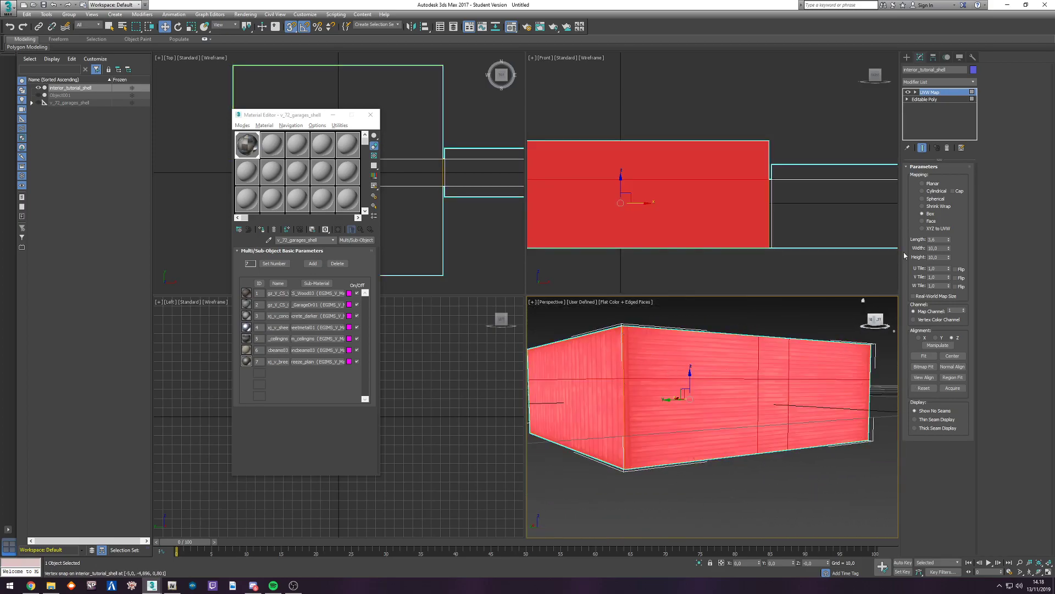
# Step: Align the wall mapping to the Y axis and fit it to the selected polygons
pyautogui.click(923, 339)
pyautogui.click(939, 339)
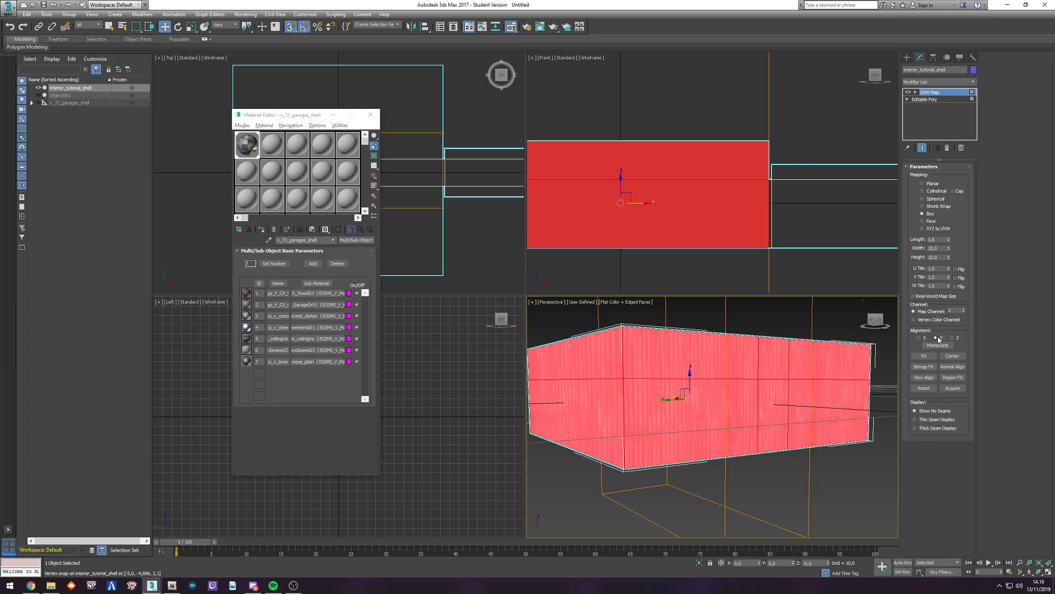
pyautogui.keyDown('alt'); pyautogui.moveTo(845, 363); pyautogui.dragTo(882, 371, button='middle'); pyautogui.keyUp('alt')
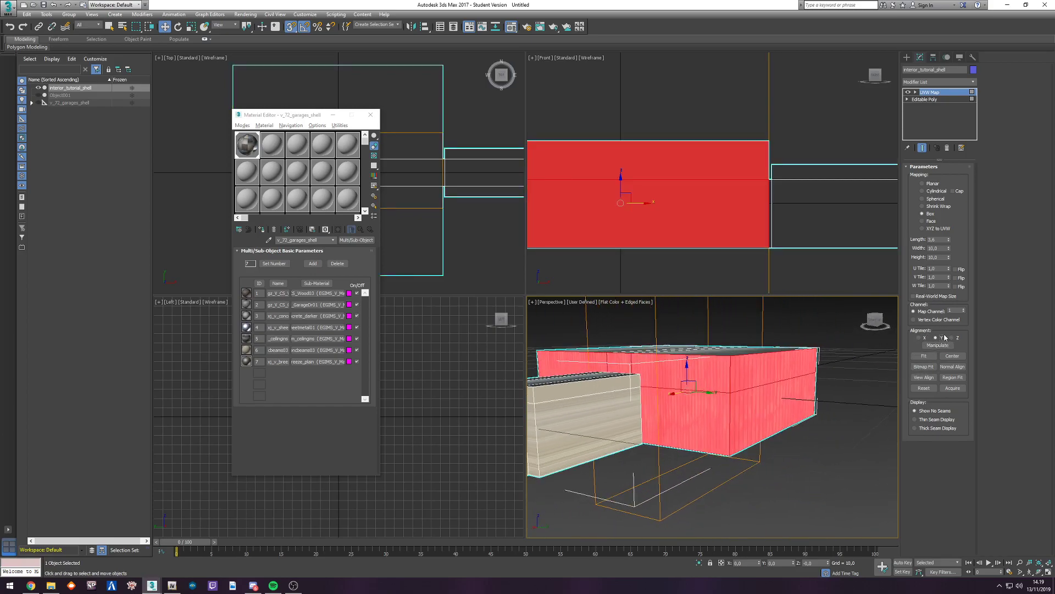
pyautogui.click(931, 357)
pyautogui.keyDown('alt'); pyautogui.moveTo(877, 360); pyautogui.dragTo(841, 345, button='middle'); pyautogui.keyUp('alt')
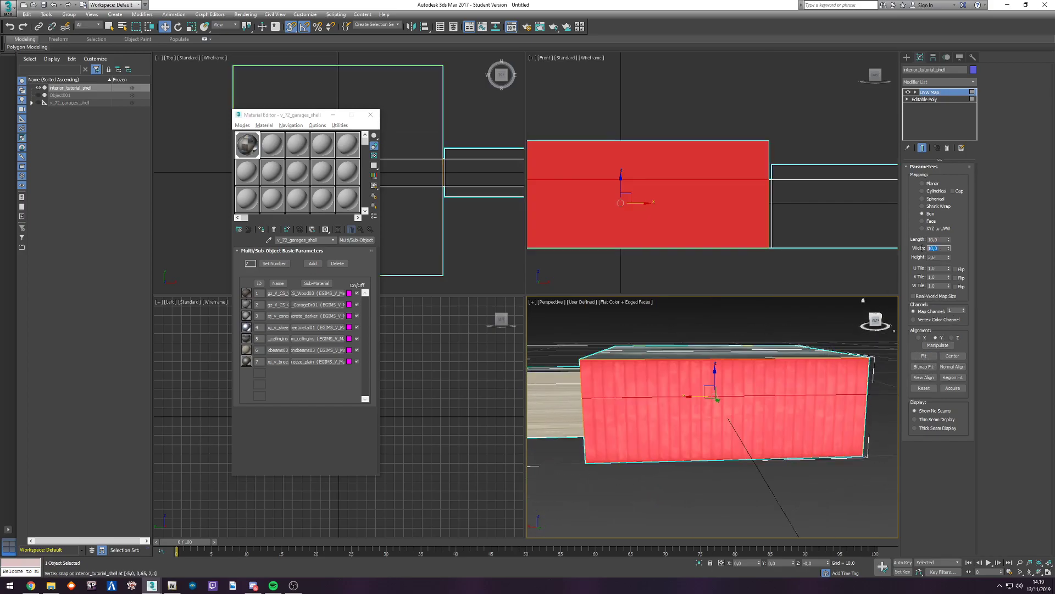
# Step: Try a height of 10 for the wall mapping and undo it
pyautogui.press('Return')
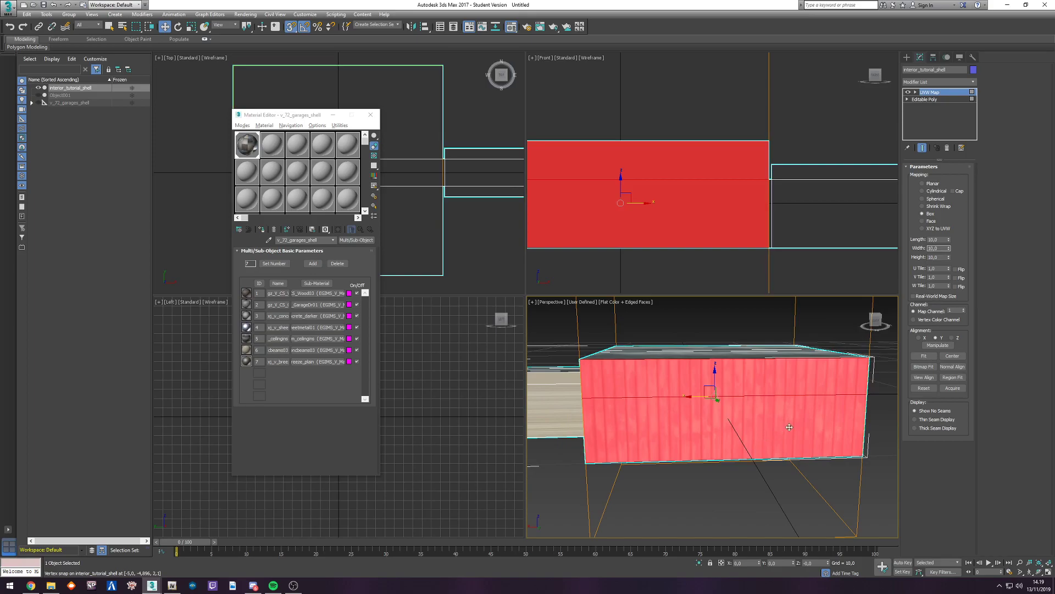
pyautogui.scroll(-2, 774, 422)
pyautogui.hotkey('ctrl', 'z')
pyautogui.scroll(2, 783, 416)
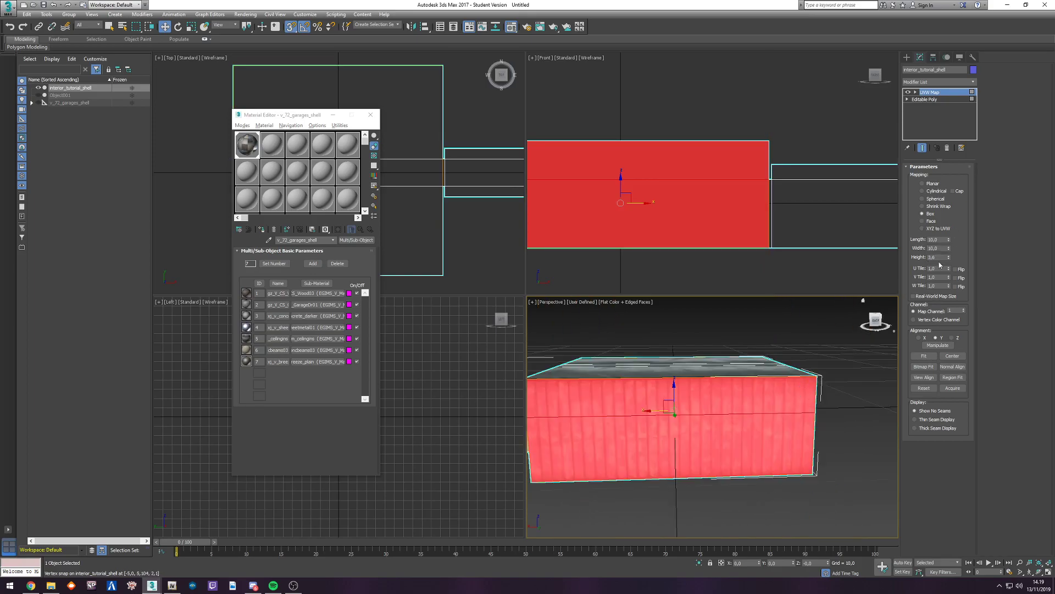
# Step: Set the wall mapping's length and width to 3.6 and check the texture around the room
pyautogui.write('3,6')
pyautogui.press('Return')
pyautogui.moveTo(941, 240); pyautogui.dragTo(922, 239)
pyautogui.write('3,6')
pyautogui.press('Return')
pyautogui.moveTo(777, 405); pyautogui.dragTo(824, 405, button='middle')
pyautogui.click(823, 409)
pyautogui.scroll(2, 762, 398)
pyautogui.keyDown('alt'); pyautogui.moveTo(667, 408); pyautogui.dragTo(751, 405, button='middle'); pyautogui.keyUp('alt')
pyautogui.click(731, 396)
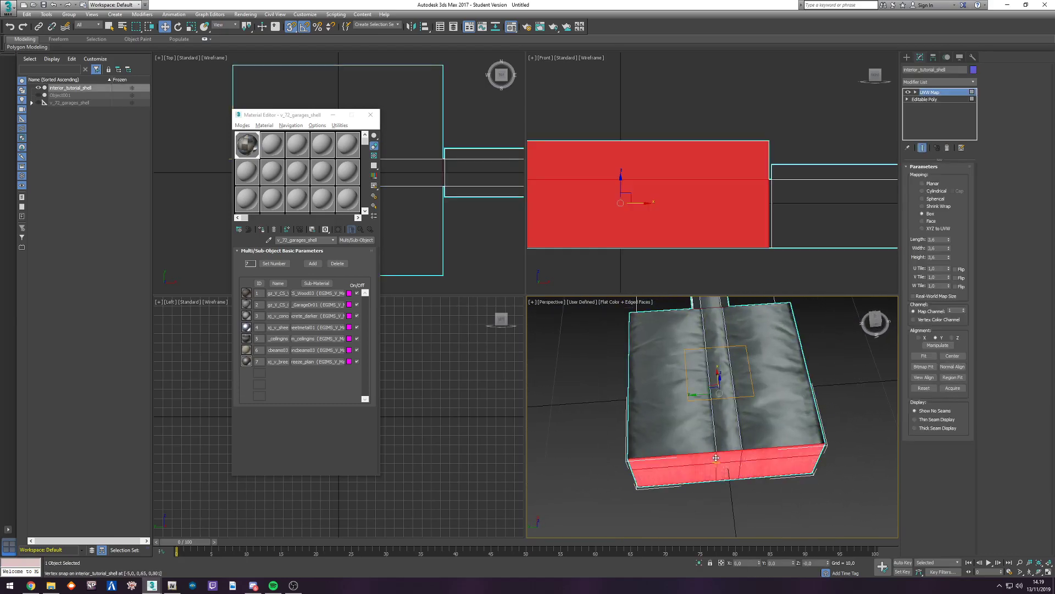
# Step: Collapse the wall UVW Map modifier into the editable poly and accept the warning
pyautogui.rightClick(936, 92)
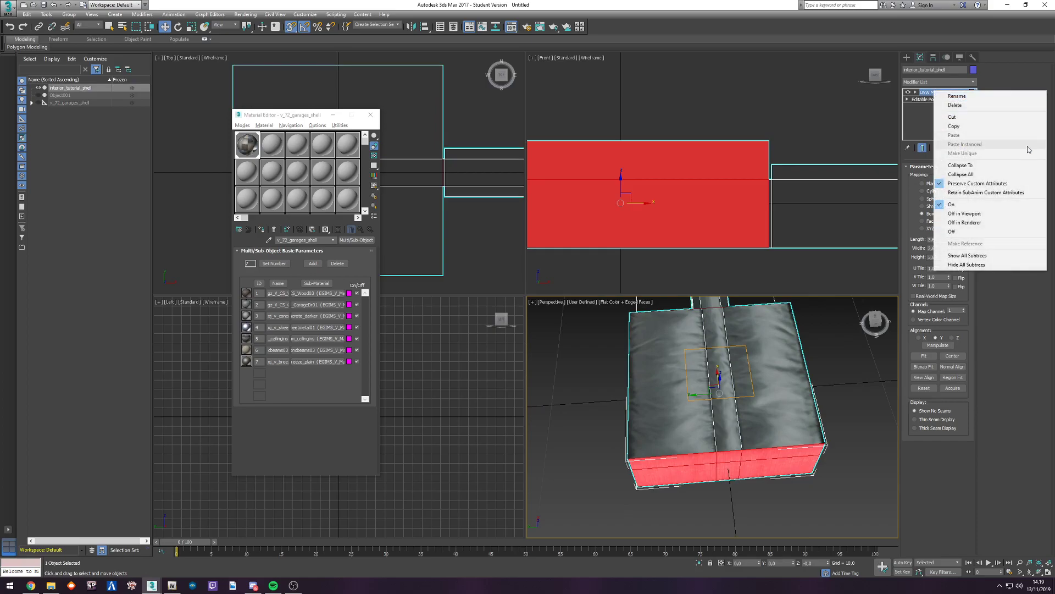
pyautogui.click(960, 165)
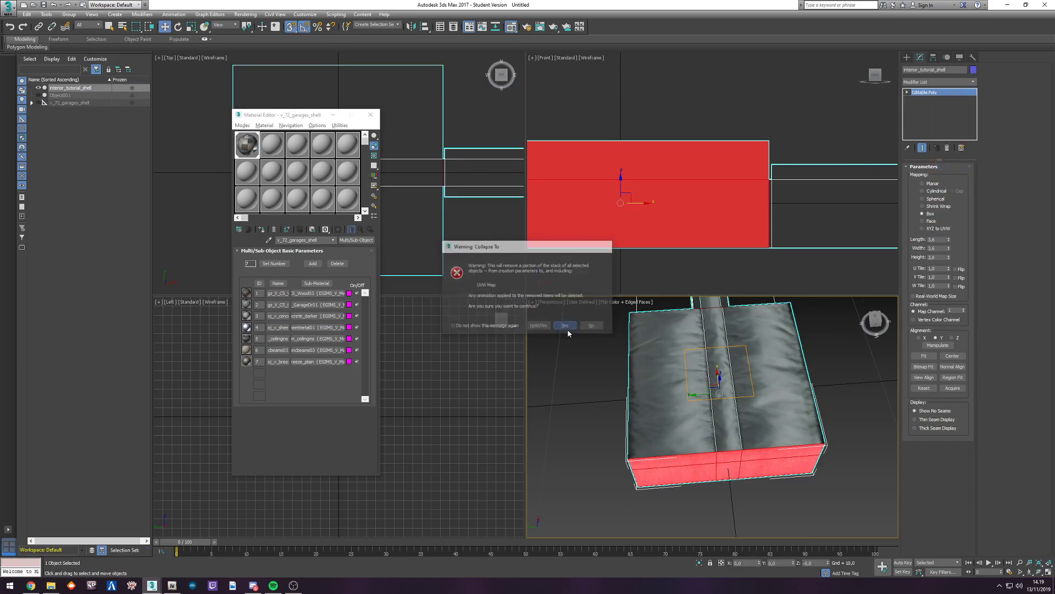
pyautogui.click(566, 326)
# Step: Select the three ceiling polygons and the three floor polygons of the main room together
pyautogui.click(946, 178)
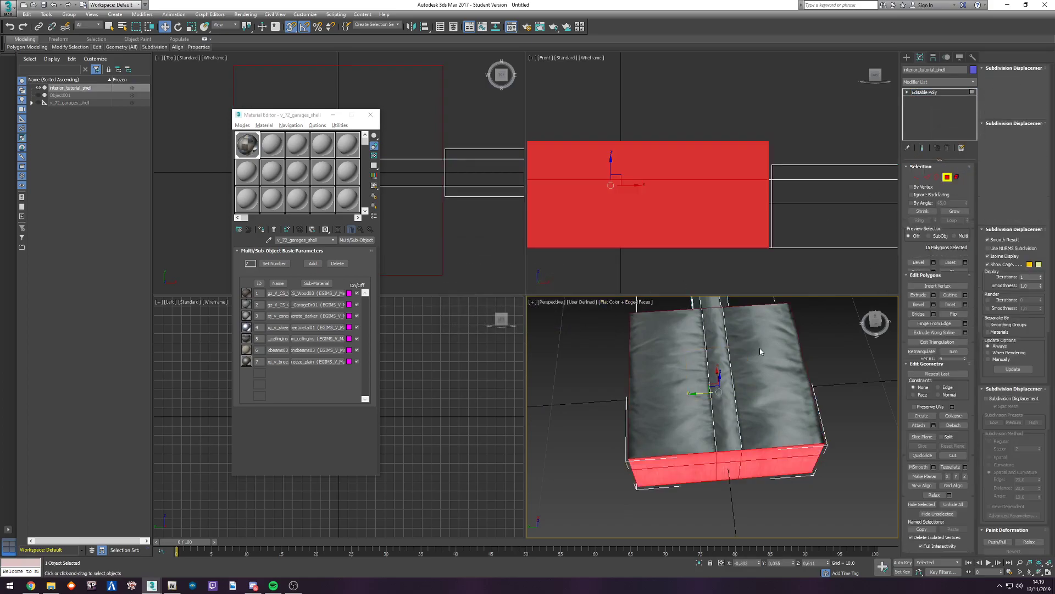
pyautogui.click(766, 348)
pyautogui.keyDown('alt'); pyautogui.moveTo(766, 348); pyautogui.dragTo(777, 372, button='middle'); pyautogui.keyUp('alt')
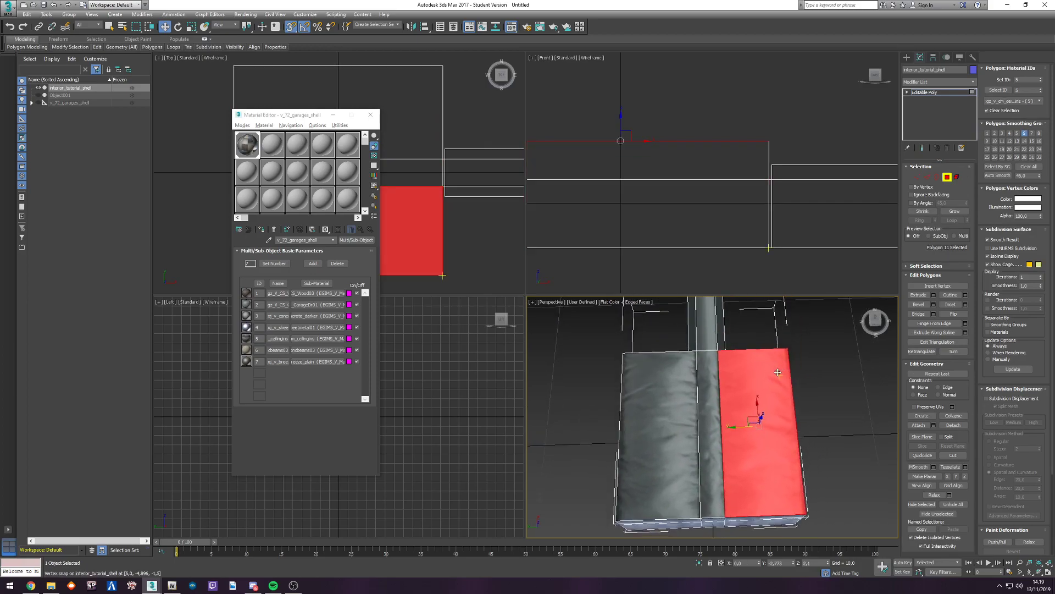
pyautogui.keyDown('ctrl'); pyautogui.click(717, 385); pyautogui.keyUp('ctrl')
pyautogui.keyDown('ctrl'); pyautogui.click(693, 390); pyautogui.keyUp('ctrl')
pyautogui.keyDown('alt'); pyautogui.moveTo(794, 427); pyautogui.dragTo(792, 345, button='middle'); pyautogui.keyUp('alt')
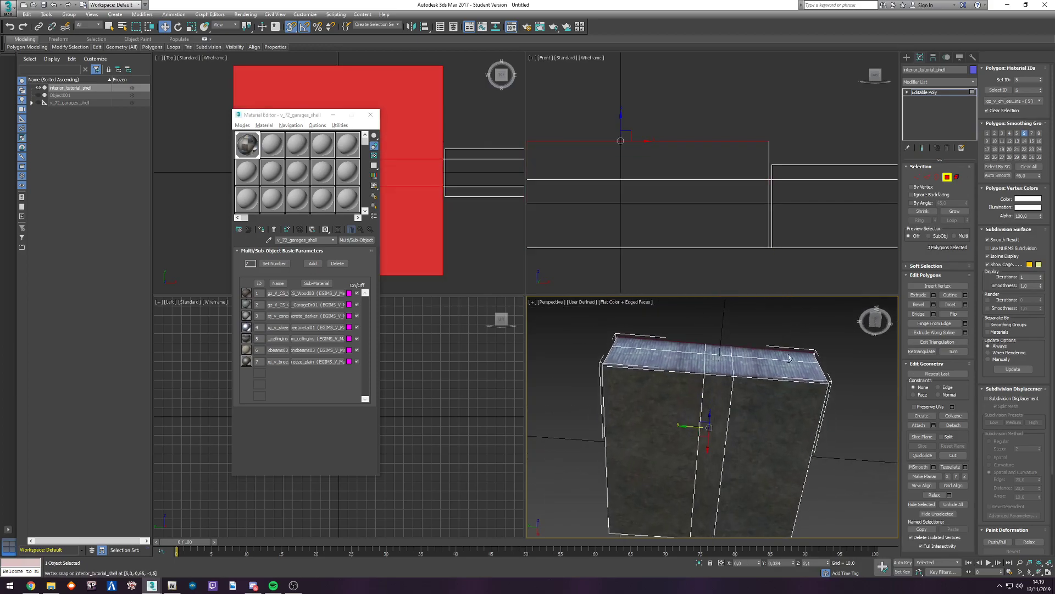
pyautogui.keyDown('ctrl'); pyautogui.click(766, 425); pyautogui.keyUp('ctrl')
pyautogui.keyDown('ctrl'); pyautogui.click(722, 420); pyautogui.keyUp('ctrl')
pyautogui.keyDown('ctrl'); pyautogui.click(684, 423); pyautogui.keyUp('ctrl')
pyautogui.moveTo(695, 439); pyautogui.dragTo(703, 324, button='middle')
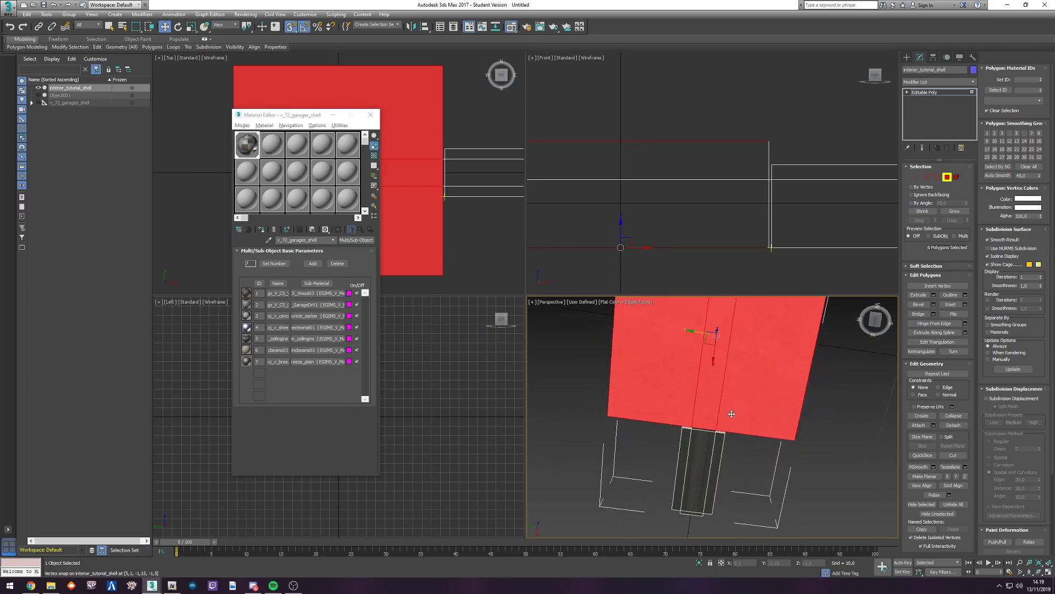
# Step: Add the passage's underside polygons, including the end recess, to the floor and ceiling selection
pyautogui.scroll(2, 731, 418)
pyautogui.keyDown('ctrl'); pyautogui.click(693, 435); pyautogui.keyUp('ctrl')
pyautogui.keyDown('ctrl'); pyautogui.click(719, 438); pyautogui.keyUp('ctrl')
pyautogui.keyDown('ctrl'); pyautogui.click(672, 447); pyautogui.keyUp('ctrl')
pyautogui.keyDown('alt'); pyautogui.moveTo(671, 446); pyautogui.dragTo(698, 350, button='middle'); pyautogui.keyUp('alt')
pyautogui.keyDown('ctrl'); pyautogui.click(682, 464); pyautogui.keyUp('ctrl')
# Step: Add the passage's top polygons to the selection and turn off the shading of selected faces
pyautogui.keyDown('alt'); pyautogui.moveTo(681, 465); pyautogui.dragTo(739, 428, button='middle'); pyautogui.keyUp('alt')
pyautogui.moveTo(769, 335); pyautogui.dragTo(681, 360, button='middle')
pyautogui.keyDown('ctrl'); pyautogui.click(682, 487); pyautogui.keyUp('ctrl')
pyautogui.keyDown('ctrl'); pyautogui.click(685, 498); pyautogui.keyUp('ctrl')
pyautogui.keyDown('ctrl'); pyautogui.click(738, 430); pyautogui.keyUp('ctrl')
pyautogui.scroll(3, 700, 340)
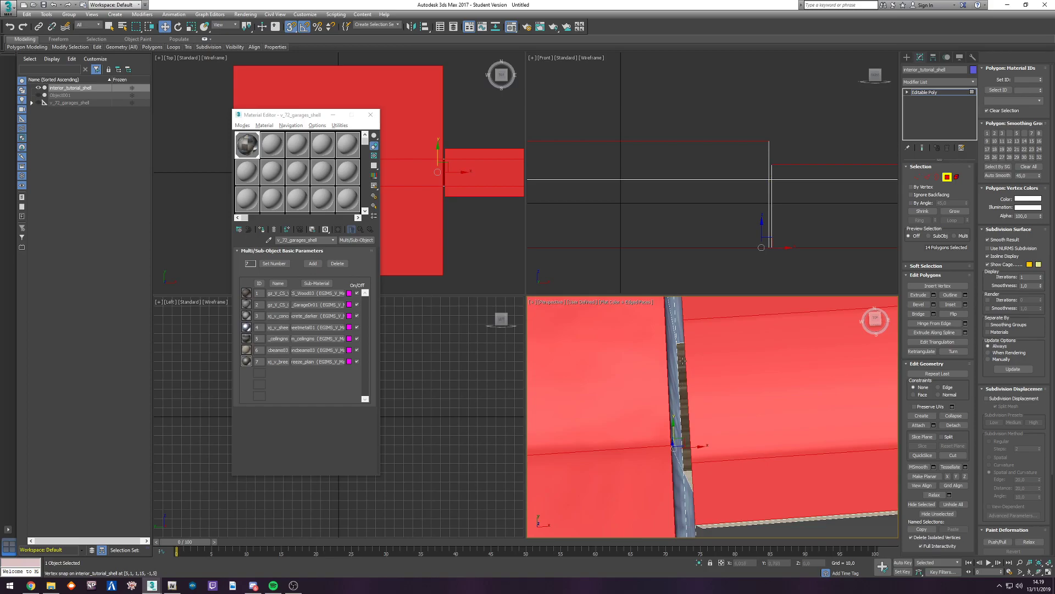
pyautogui.scroll(-5, 693, 357)
pyautogui.moveTo(693, 358)
pyautogui.keyDown('alt'); pyautogui.mouseDown(button='middle')
pyautogui.moveTo(761, 338)
pyautogui.moveTo(750, 340)
pyautogui.mouseUp(button='middle'); pyautogui.keyUp('alt')
pyautogui.press('F2')
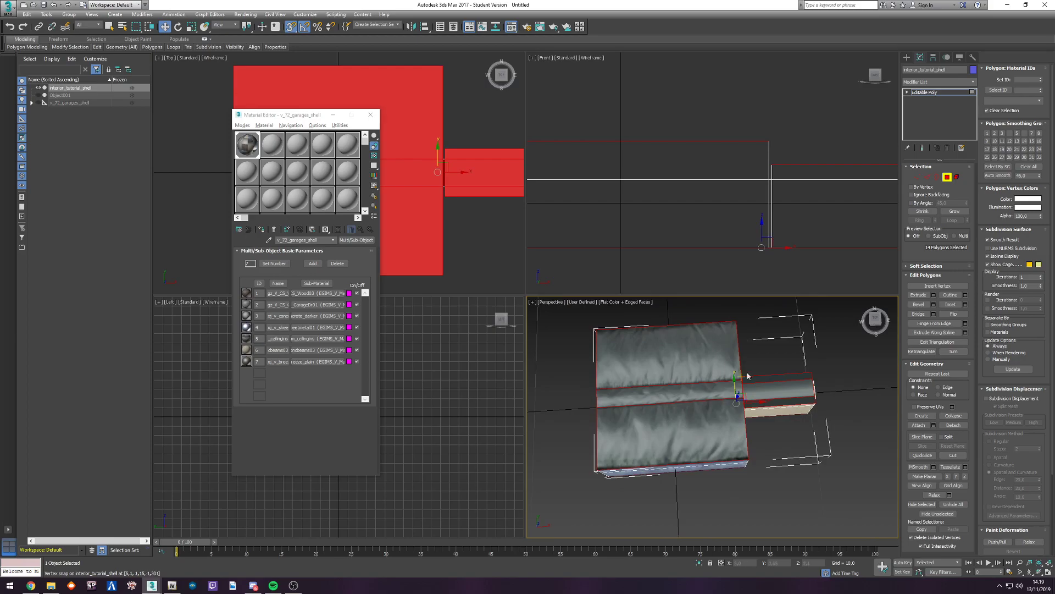
# Step: Apply a UVW Map modifier with box mapping to the selected floors and ceilings and fit it
pyautogui.click(939, 81)
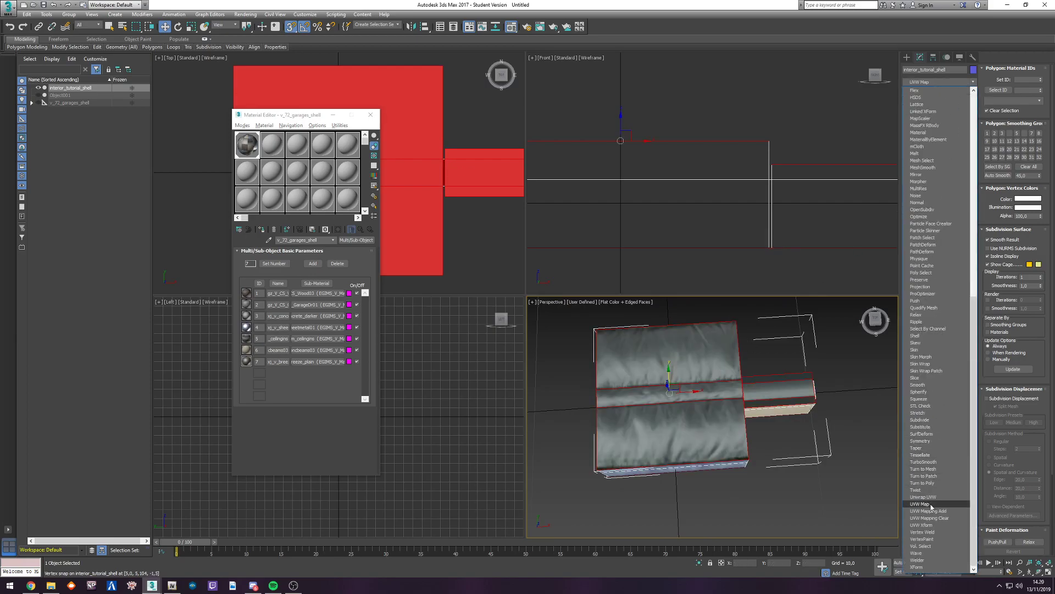
pyautogui.click(931, 503)
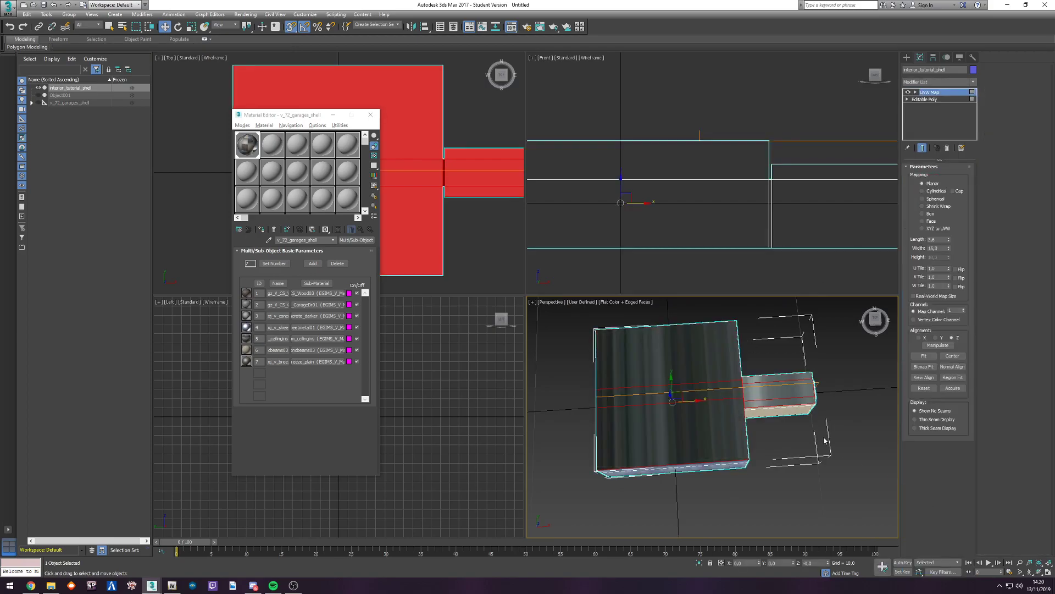
pyautogui.click(922, 213)
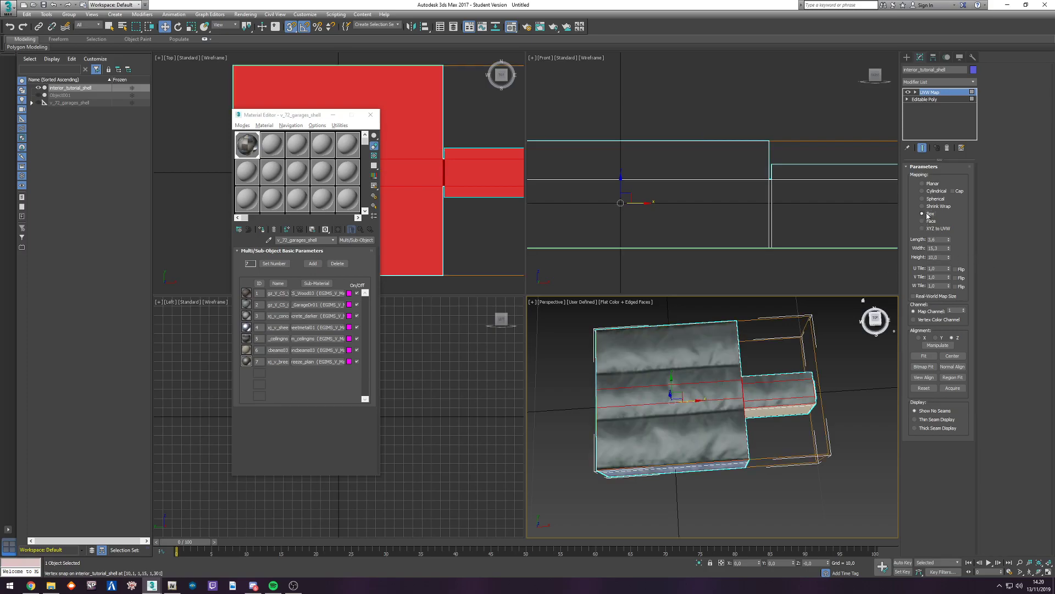
pyautogui.click(924, 356)
pyautogui.keyDown('alt'); pyautogui.moveTo(714, 412); pyautogui.dragTo(893, 294, button='middle'); pyautogui.keyUp('alt')
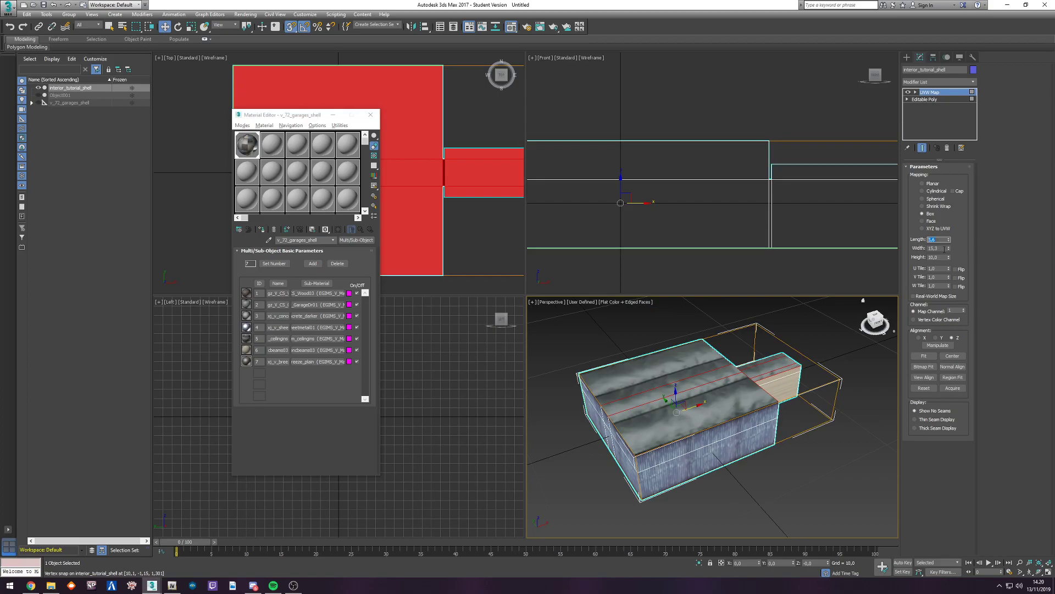
# Step: Set the floor and ceiling mapping's width and height to 3.6 and check the texture tiling
pyautogui.moveTo(947, 248); pyautogui.dragTo(944, 254)
pyautogui.write('3,6')
pyautogui.press('Tab')
pyautogui.write('3,6')
pyautogui.press('Return')
pyautogui.scroll(4, 700, 401)
pyautogui.scroll(-4, 727, 397)
pyautogui.moveTo(727, 398)
pyautogui.keyDown('alt'); pyautogui.mouseDown(button='middle')
pyautogui.moveTo(780, 347)
pyautogui.moveTo(763, 327)
pyautogui.moveTo(764, 363)
pyautogui.moveTo(689, 443)
pyautogui.moveTo(842, 449)
pyautogui.moveTo(860, 398)
pyautogui.moveTo(819, 396)
pyautogui.moveTo(781, 375)
pyautogui.moveTo(708, 387)
pyautogui.moveTo(715, 407)
pyautogui.mouseUp(button='middle'); pyautogui.keyUp('alt')
pyautogui.scroll(6, 755, 347)
pyautogui.scroll(-6, 842, 449)
pyautogui.scroll(3, 833, 392)
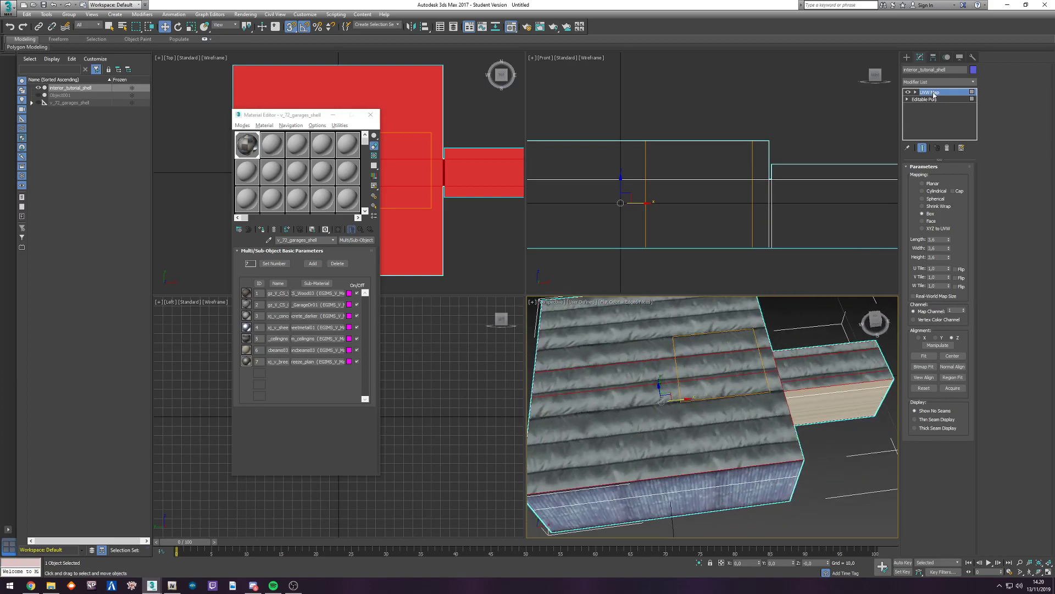
# Step: Try other sizes for the floor and ceiling mapping and undo them
pyautogui.moveTo(948, 240); pyautogui.dragTo(949, 248)
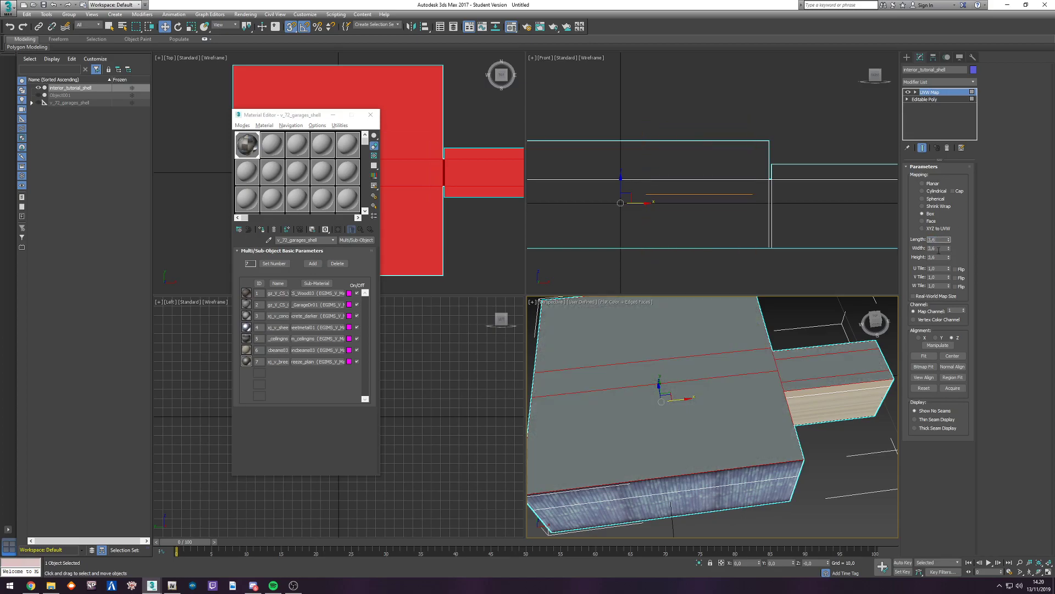
pyautogui.moveTo(948, 249); pyautogui.dragTo(950, 228)
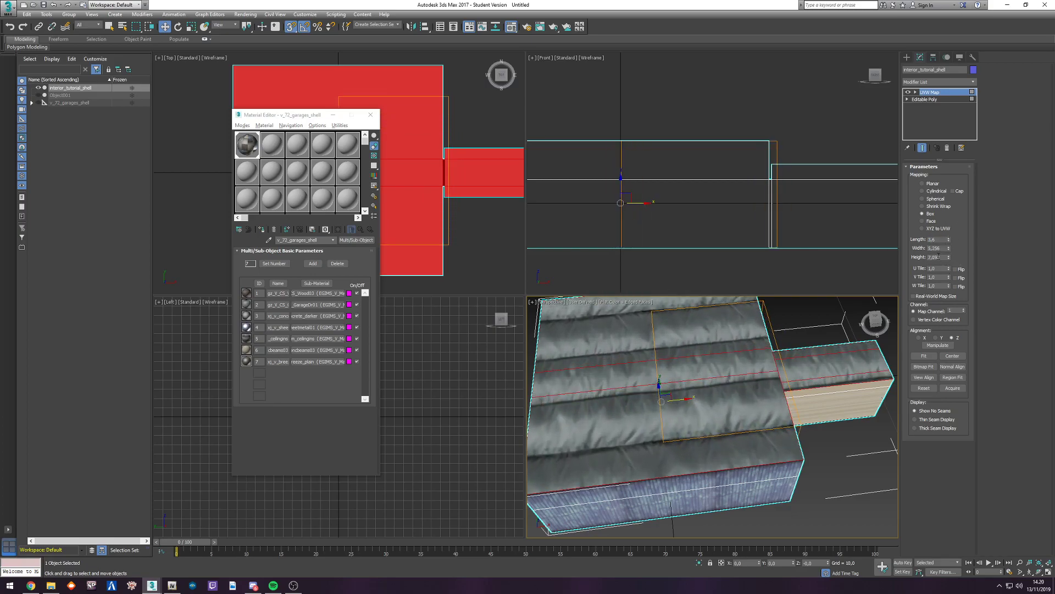
pyautogui.hotkey('ctrl', 'z')
# Step: Collapse the floor and ceiling UVW Map modifier into the editable poly, accepting the warning
pyautogui.rightClick(937, 92)
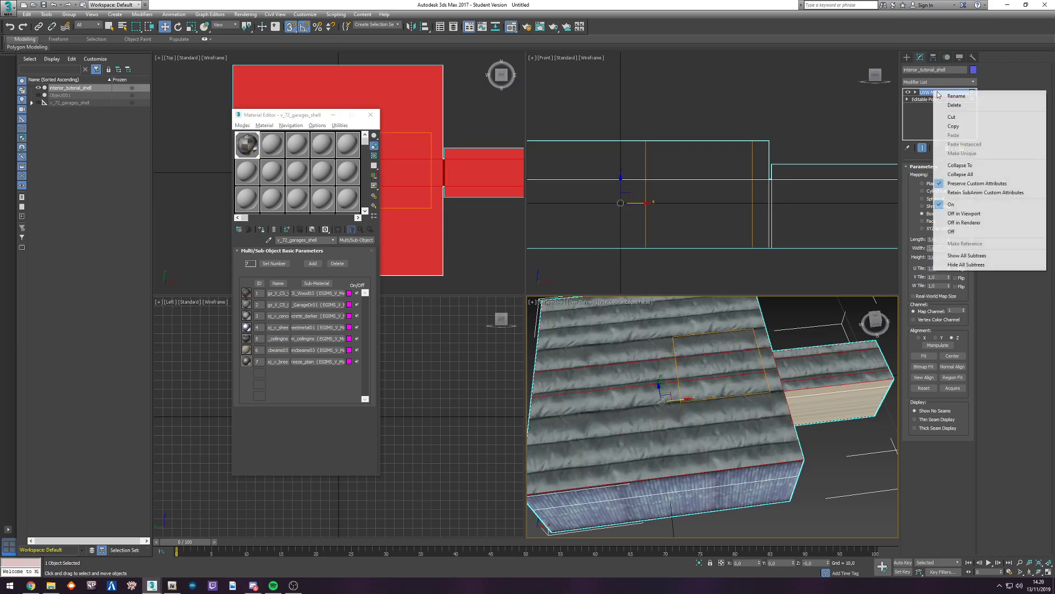
pyautogui.click(959, 165)
pyautogui.click(566, 328)
# Step: Select the narrow polygon at the top of the doorway between room and passage and set its material ID to 6
pyautogui.keyDown('alt'); pyautogui.moveTo(838, 349); pyautogui.dragTo(746, 360, button='middle'); pyautogui.keyUp('alt')
pyautogui.scroll(3, 700, 373)
pyautogui.press('4')
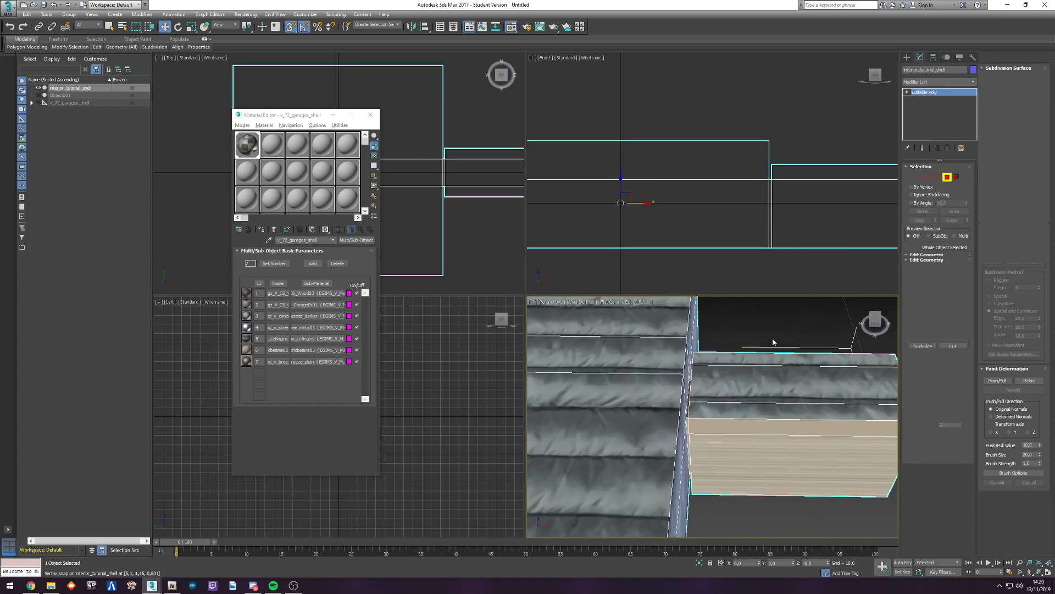
pyautogui.click(711, 431)
pyautogui.keyDown('alt'); pyautogui.moveTo(711, 429); pyautogui.dragTo(724, 436, button='middle'); pyautogui.keyUp('alt')
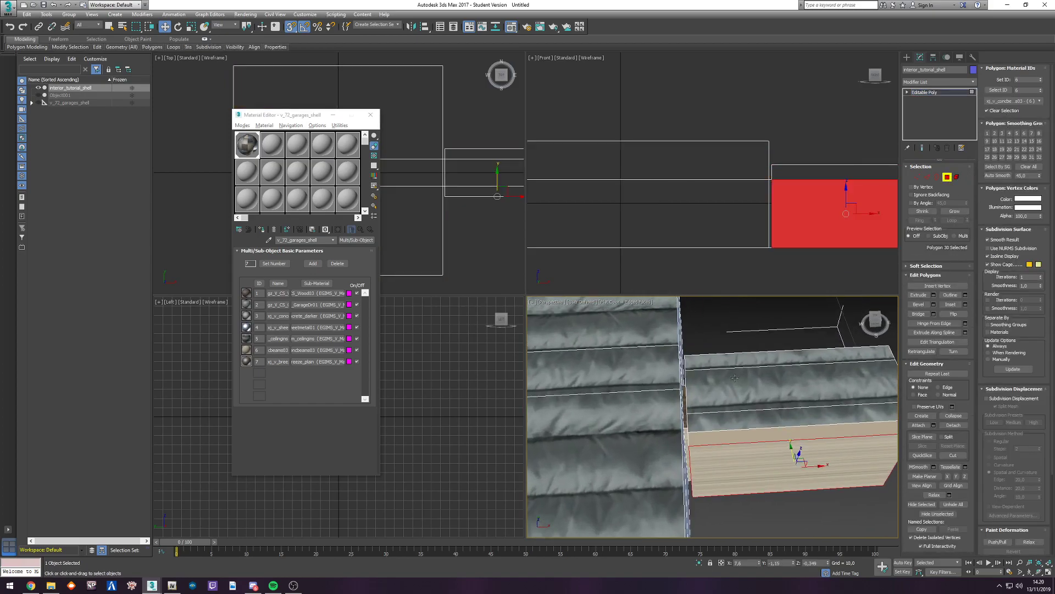
pyautogui.click(684, 401)
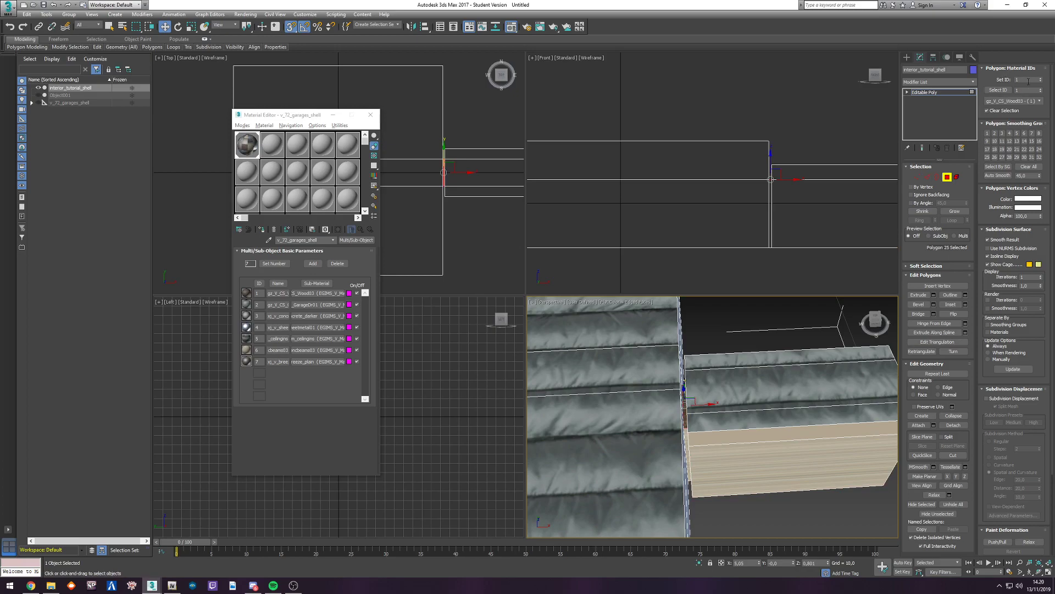
pyautogui.click(765, 438)
pyautogui.hotkey('ctrl', 'z')
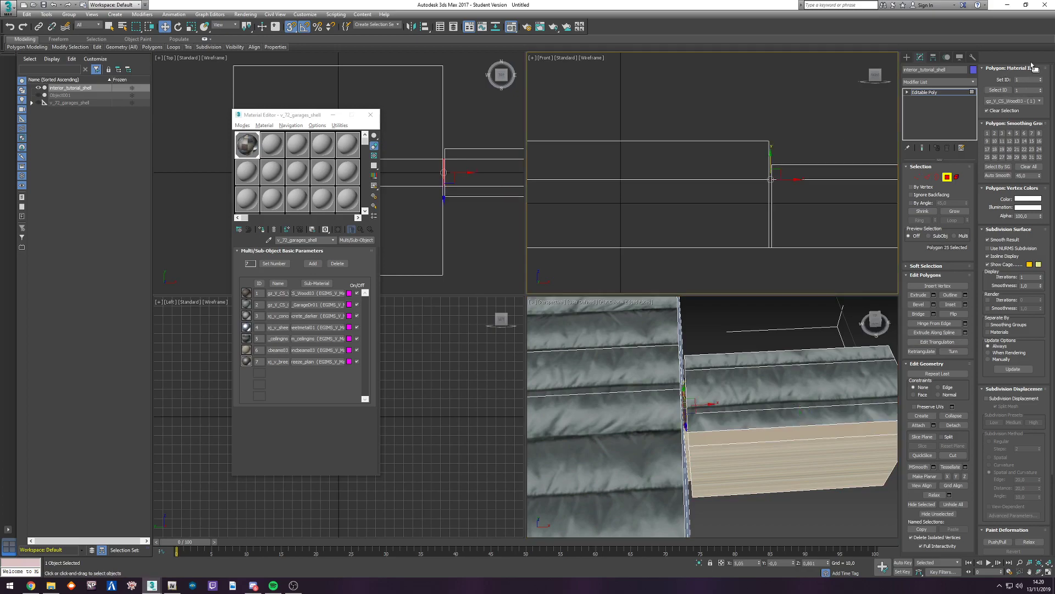
pyautogui.doubleClick(1022, 80)
pyautogui.write('6')
pyautogui.press('Return')
# Step: Select all polygons with material ID 6, covering the passage walls and the doorway's top
pyautogui.moveTo(758, 352)
pyautogui.keyDown('alt'); pyautogui.mouseDown(button='middle')
pyautogui.moveTo(773, 336)
pyautogui.moveTo(759, 352)
pyautogui.mouseUp(button='middle'); pyautogui.keyUp('alt')
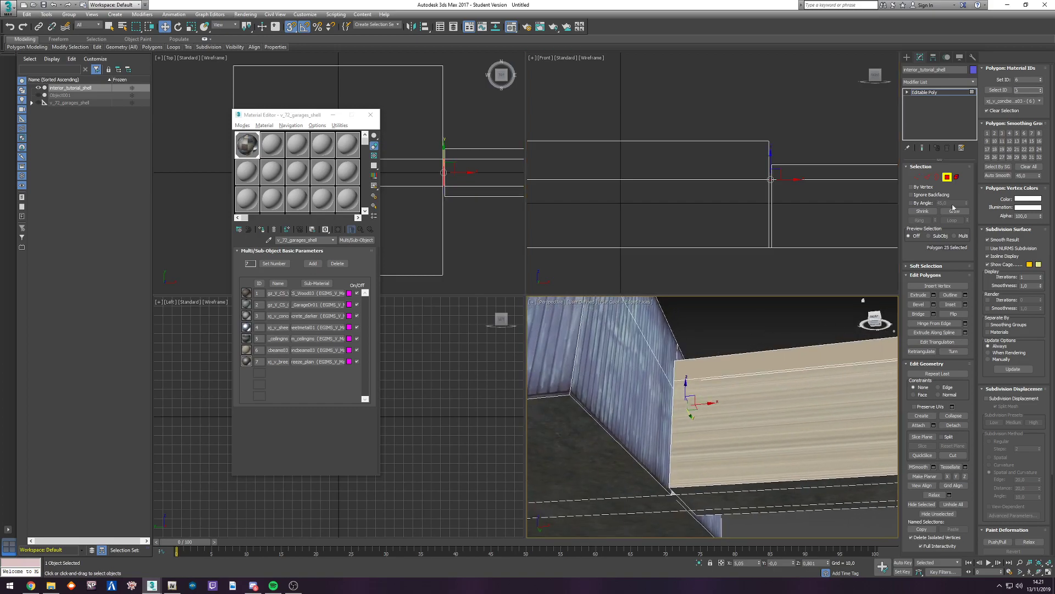
pyautogui.click(998, 90)
pyautogui.scroll(-3, 715, 412)
pyautogui.keyDown('alt'); pyautogui.moveTo(714, 407); pyautogui.dragTo(760, 403, button='middle'); pyautogui.keyUp('alt')
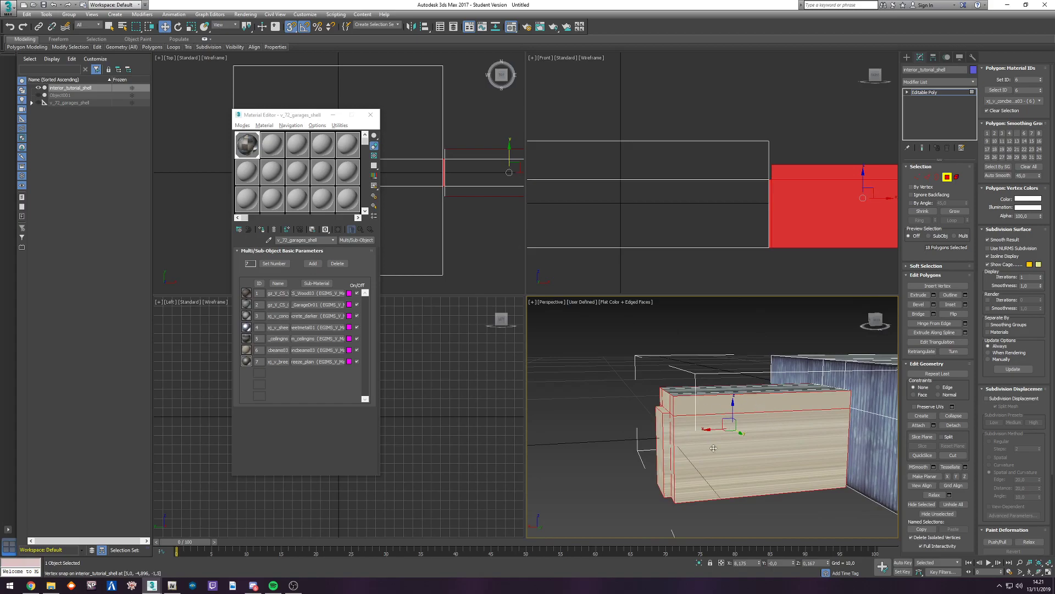
# Step: Add a UVW Map modifier to the selected passage wall polygons, using Box mapping aligned to Y and fitted to the selection
pyautogui.click(940, 82)
pyautogui.press('u')
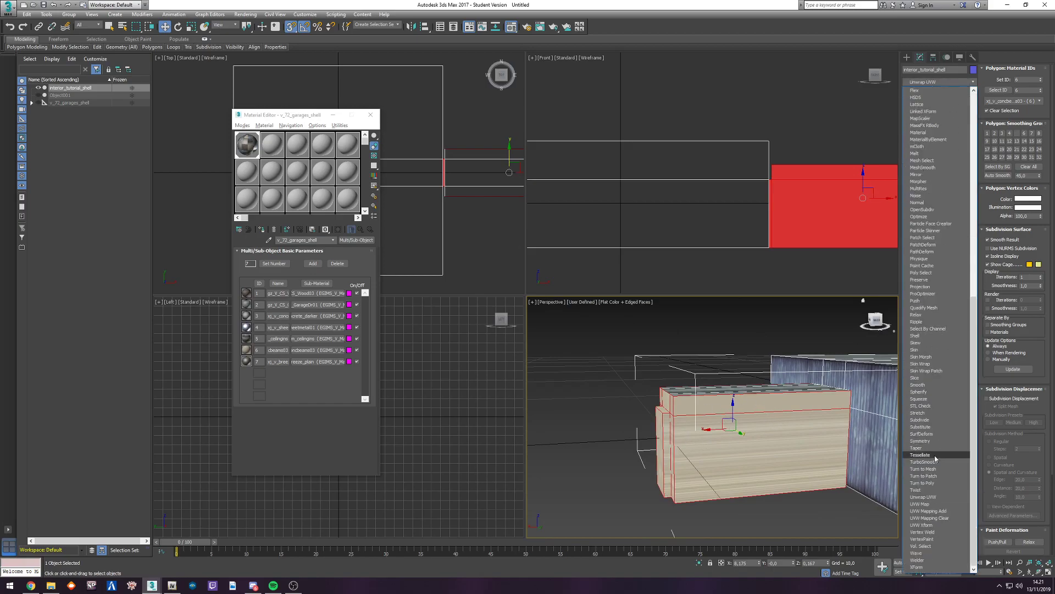
pyautogui.click(930, 504)
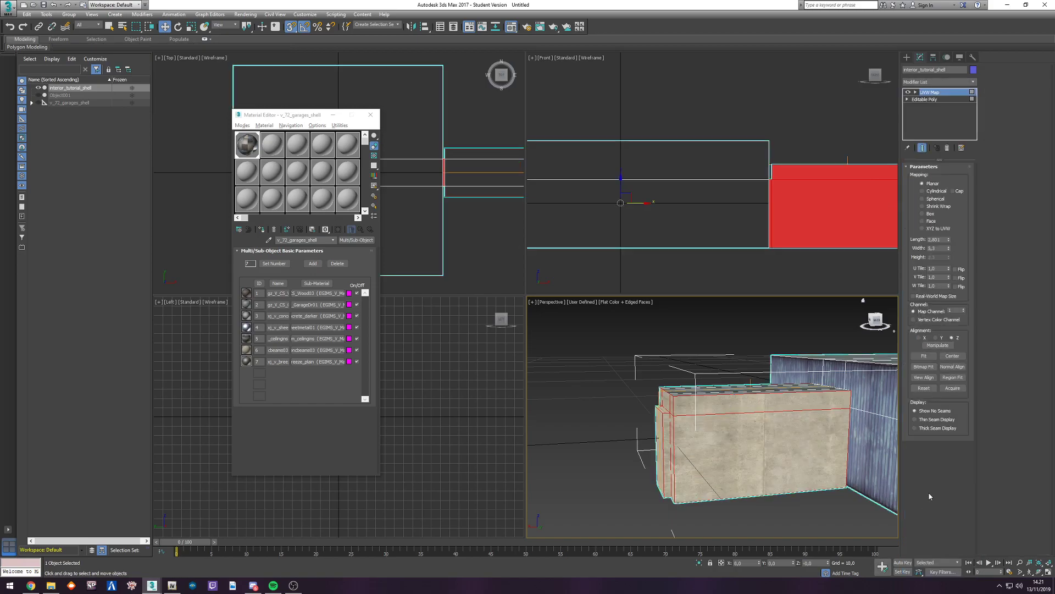
pyautogui.click(930, 214)
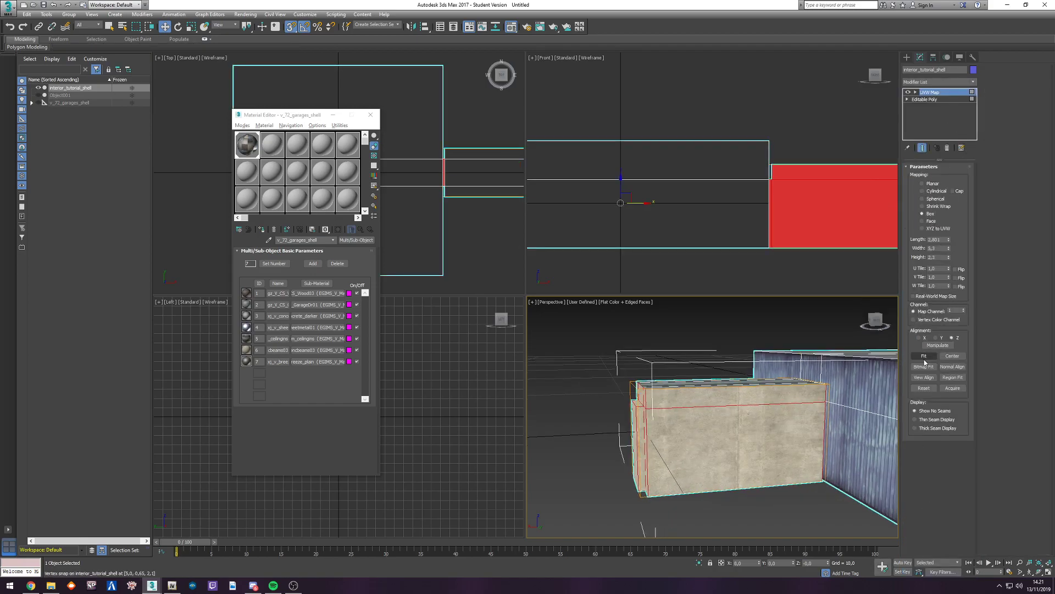
pyautogui.click(938, 339)
pyautogui.keyDown('alt'); pyautogui.moveTo(704, 423); pyautogui.dragTo(659, 411, button='middle'); pyautogui.keyUp('alt')
pyautogui.scroll(-2, 683, 391)
pyautogui.click(926, 360)
pyautogui.keyDown('alt'); pyautogui.moveTo(728, 393); pyautogui.dragTo(673, 379, button='middle'); pyautogui.keyUp('alt')
pyautogui.scroll(2, 674, 385)
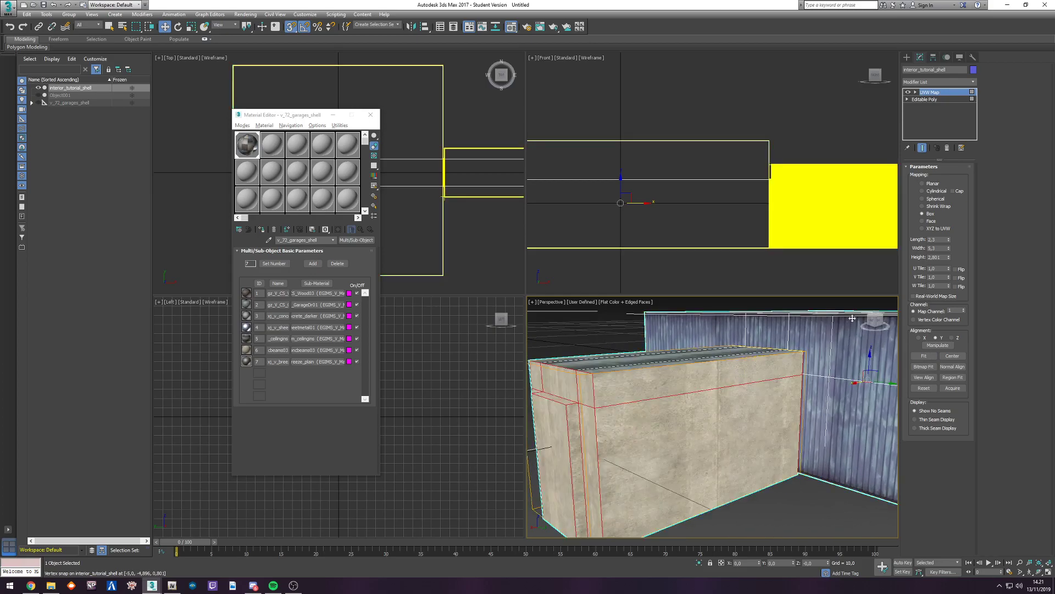
# Step: Set the width and height of the passage walls' box mapping to 2,3
pyautogui.doubleClick(937, 248)
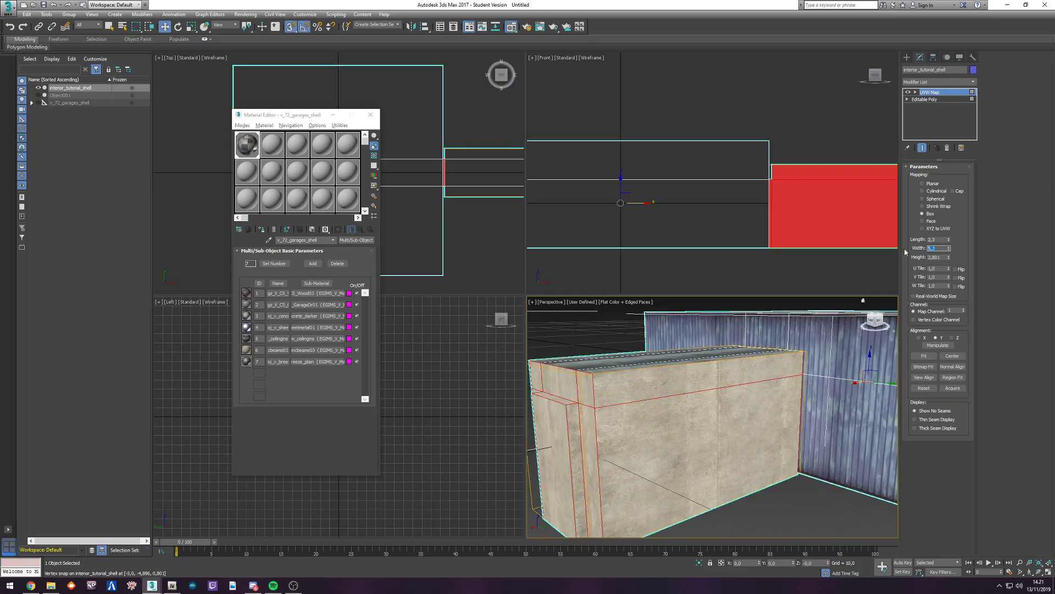
pyautogui.write('2,3')
pyautogui.press('Tab')
pyautogui.doubleClick(942, 247)
pyautogui.keyDown('alt'); pyautogui.moveTo(799, 295); pyautogui.dragTo(792, 364, button='middle'); pyautogui.keyUp('alt')
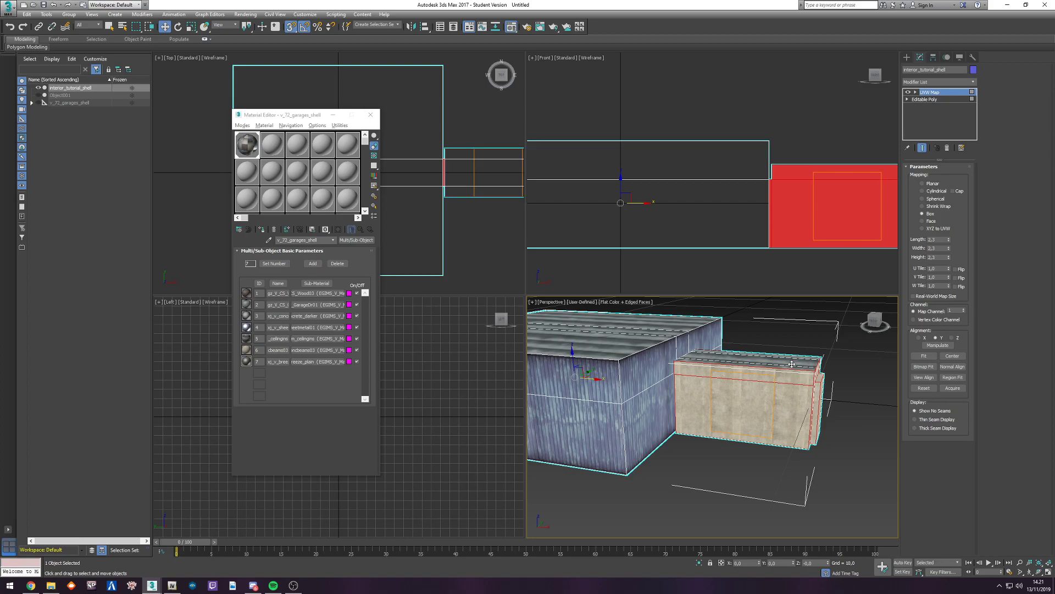
# Step: Collapse the passage walls' UVW Map modifier into the editable poly, accepting the warning, and leave polygon selection
pyautogui.rightClick(934, 92)
pyautogui.click(945, 167)
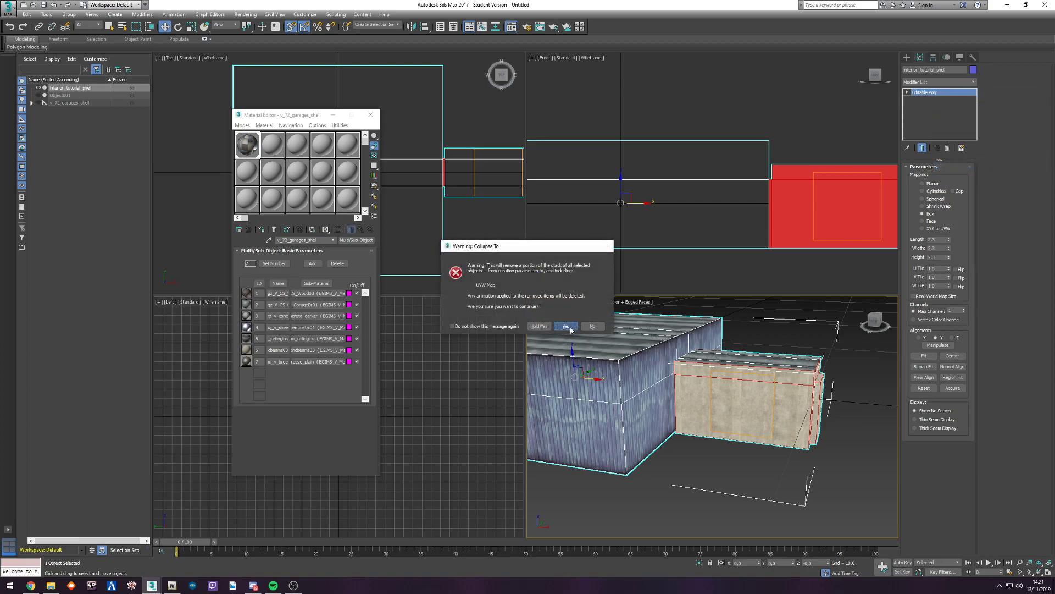
pyautogui.click(570, 329)
pyautogui.click(756, 330)
pyautogui.moveTo(679, 369); pyautogui.dragTo(759, 352, button='middle')
pyautogui.click(566, 409)
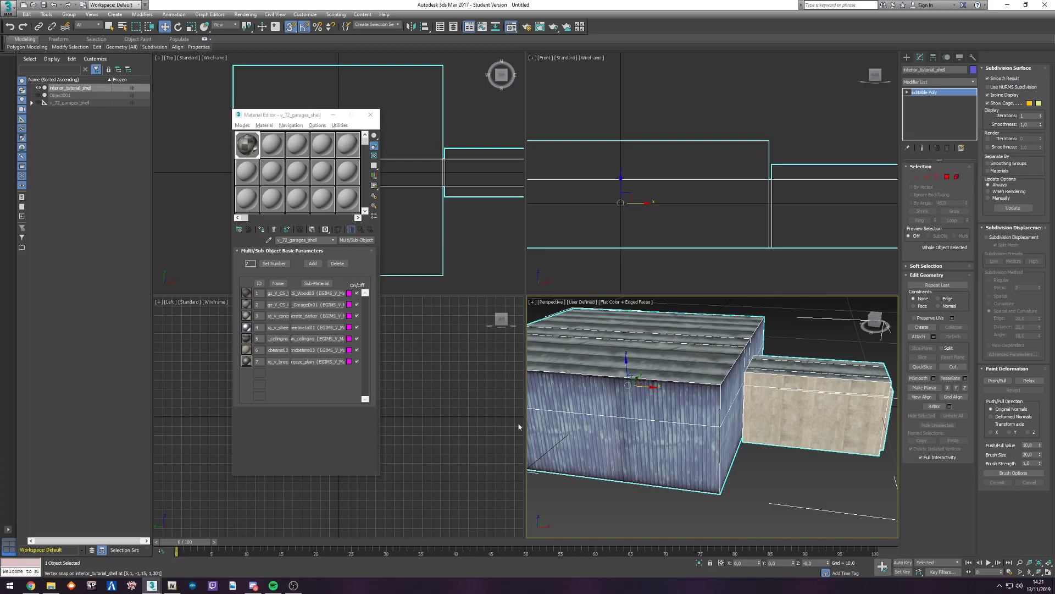
# Step: Open the GIMS V material editor and inspect the Embed option of gz_V_CS_Wood03's diffuse and specular textures
pyautogui.moveTo(172, 584)
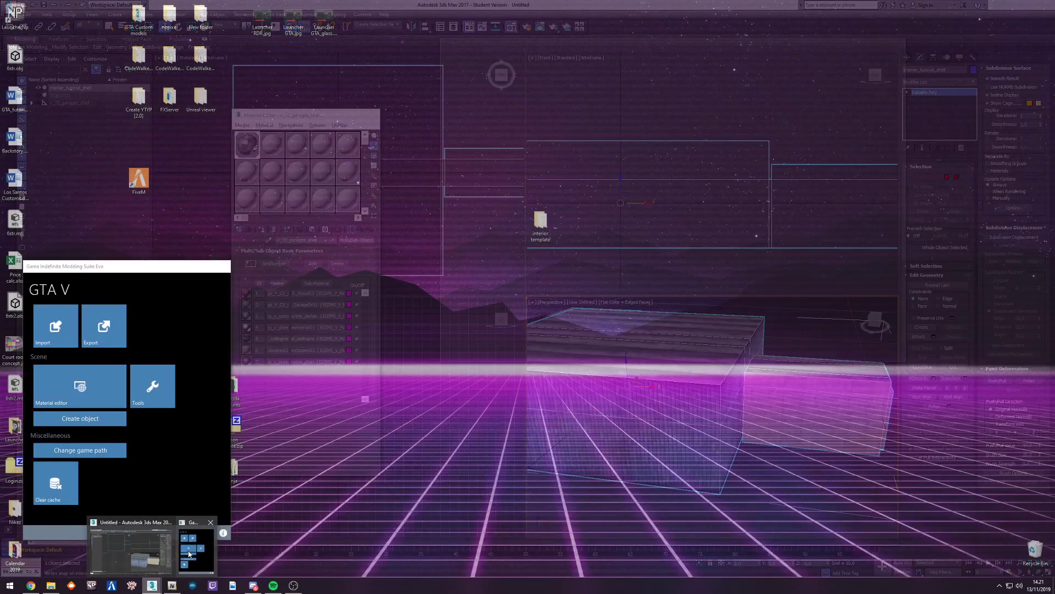
pyautogui.click(159, 547)
pyautogui.click(100, 387)
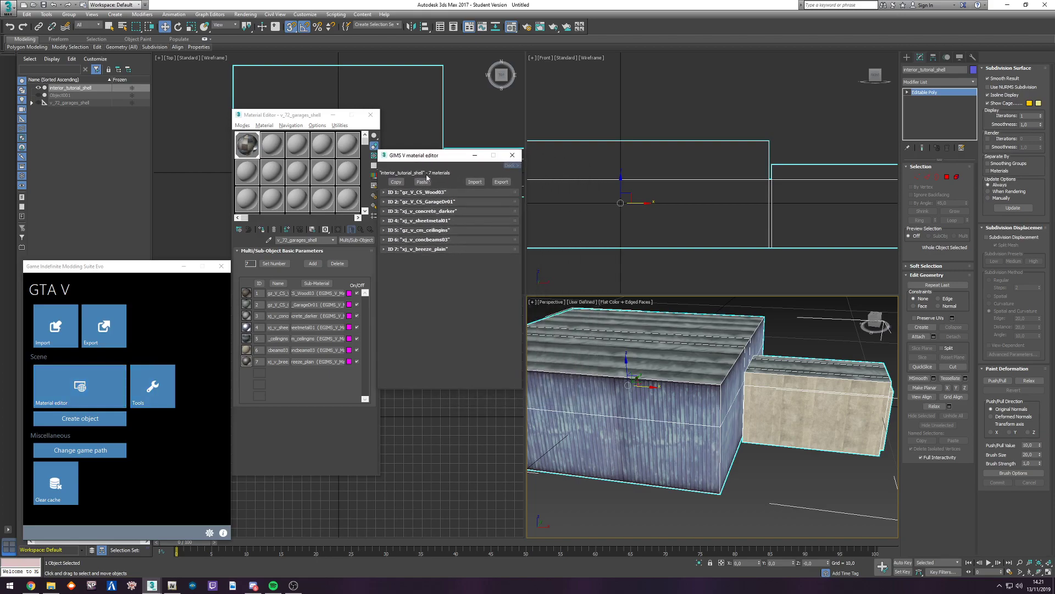
pyautogui.click(389, 193)
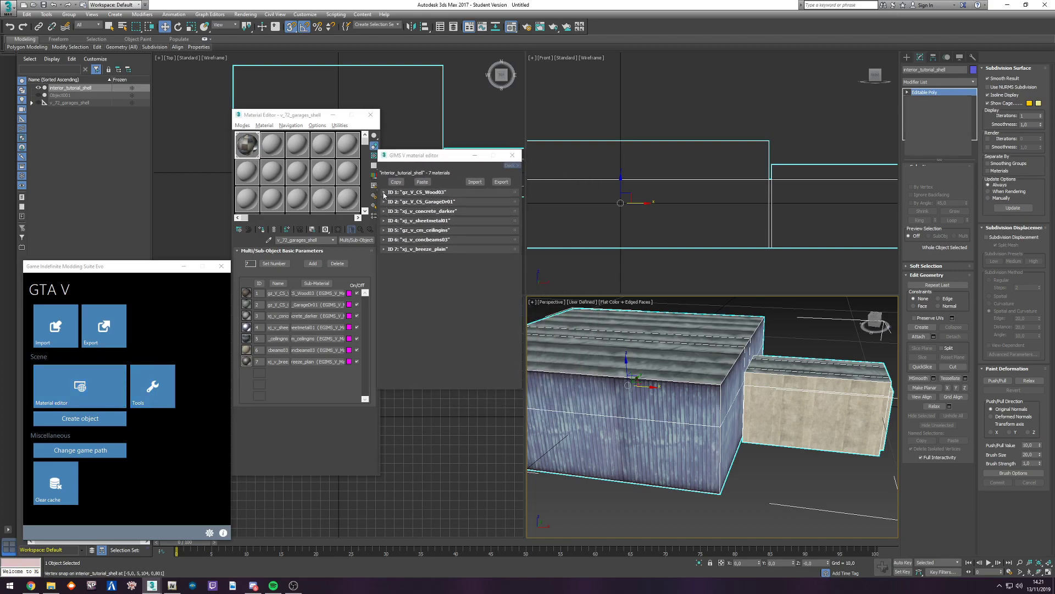
pyautogui.click(425, 220)
pyautogui.click(561, 258)
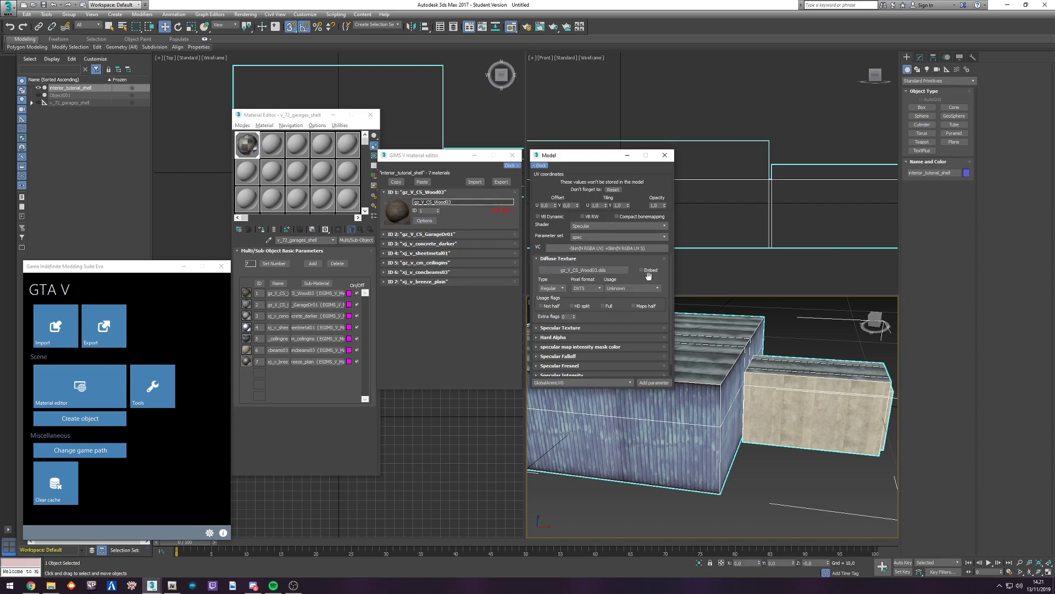
pyautogui.click(571, 261)
pyautogui.click(564, 268)
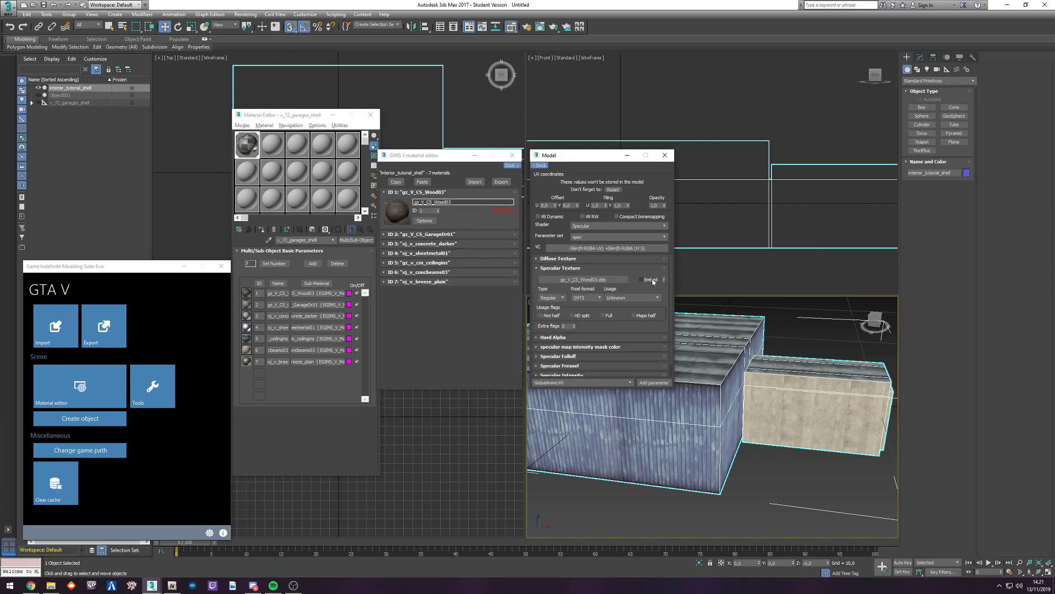
pyautogui.click(561, 268)
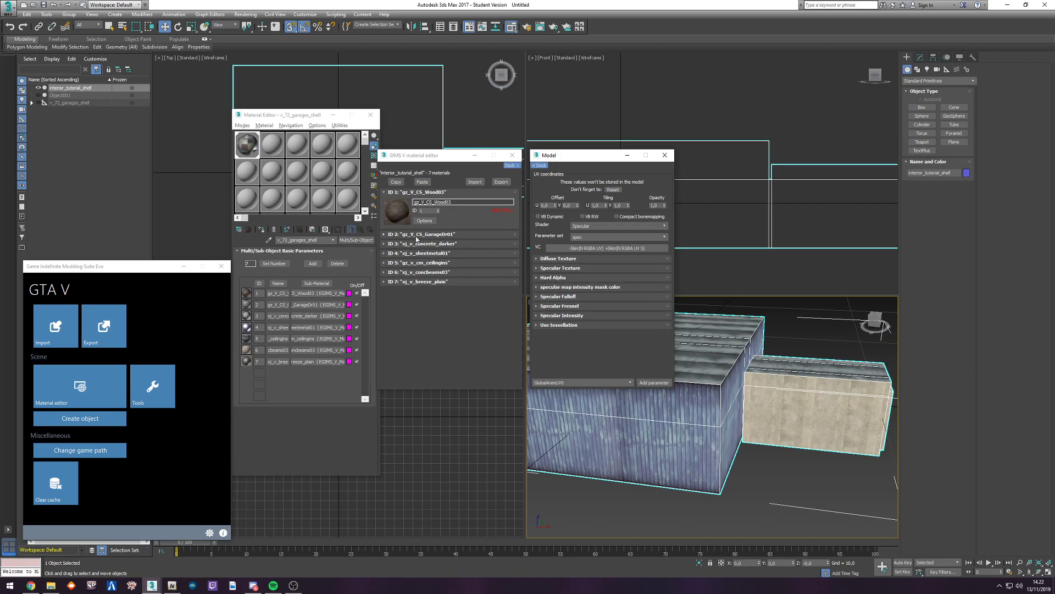
# Step: Inspect the Embed option of the textures in material ID 2, gz_V_CS_GarageDr01
pyautogui.click(422, 236)
pyautogui.click(427, 263)
pyautogui.click(569, 260)
pyautogui.click(581, 259)
pyautogui.click(581, 267)
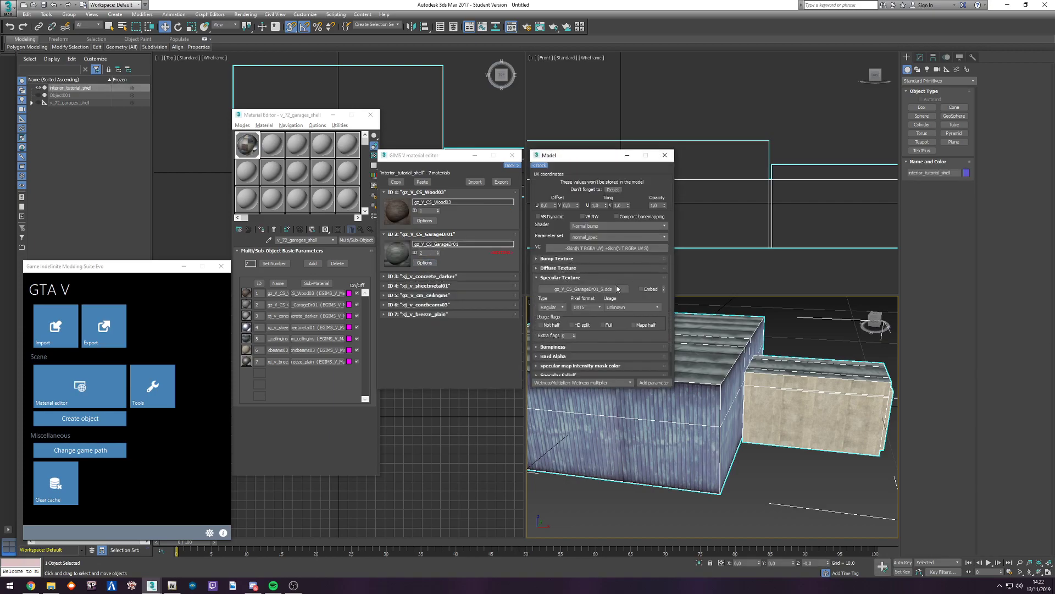
pyautogui.click(557, 268)
# Step: Inspect the Embed option of the bump and diffuse textures in material ID 3, xj_v_concrete_darker
pyautogui.click(461, 277)
pyautogui.click(424, 304)
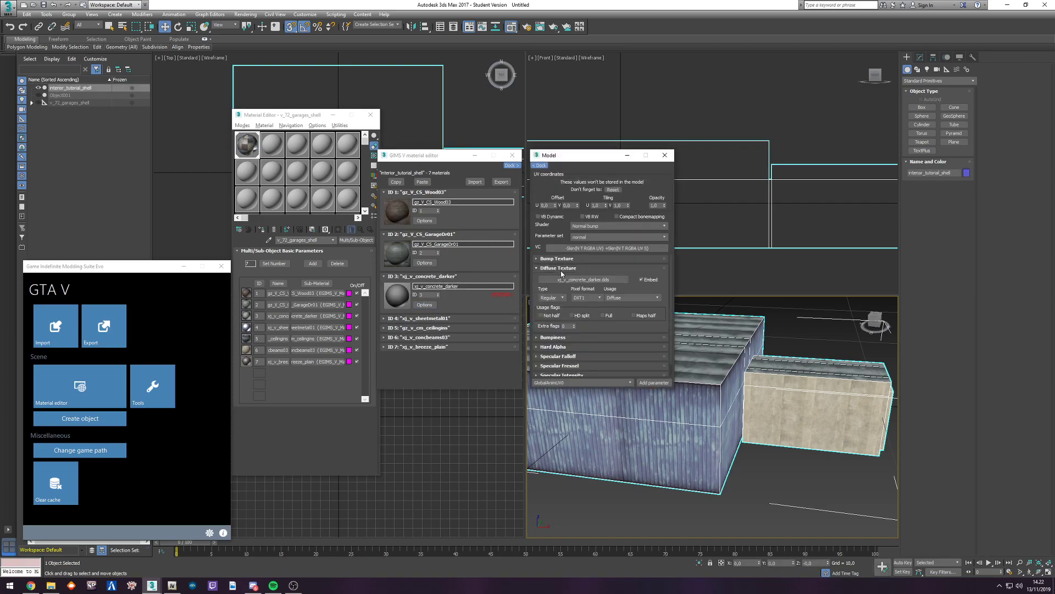
pyautogui.click(429, 275)
pyautogui.click(421, 235)
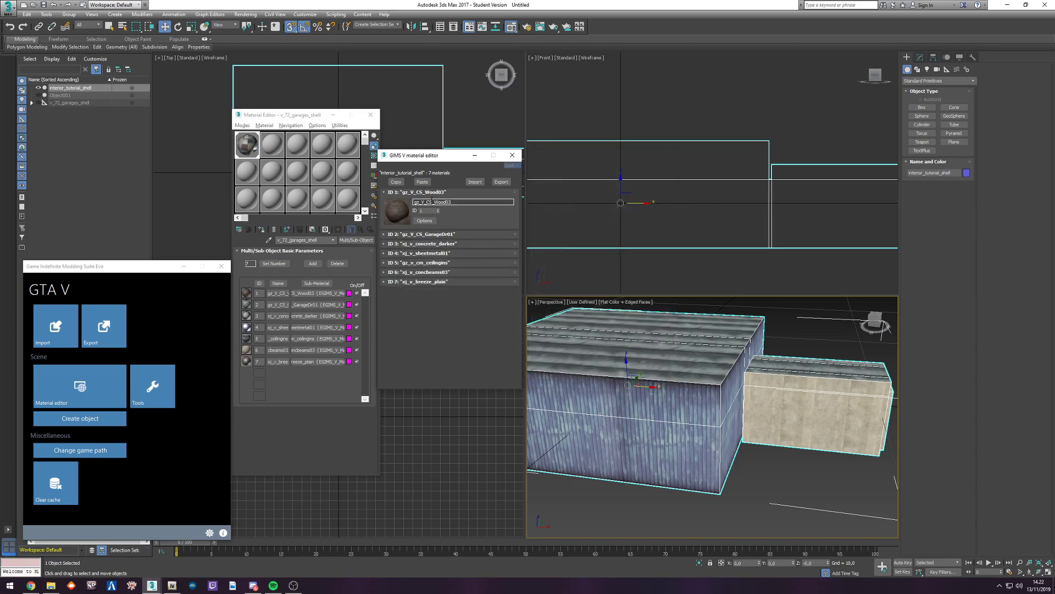
pyautogui.click(423, 192)
pyautogui.click(439, 211)
pyautogui.click(424, 239)
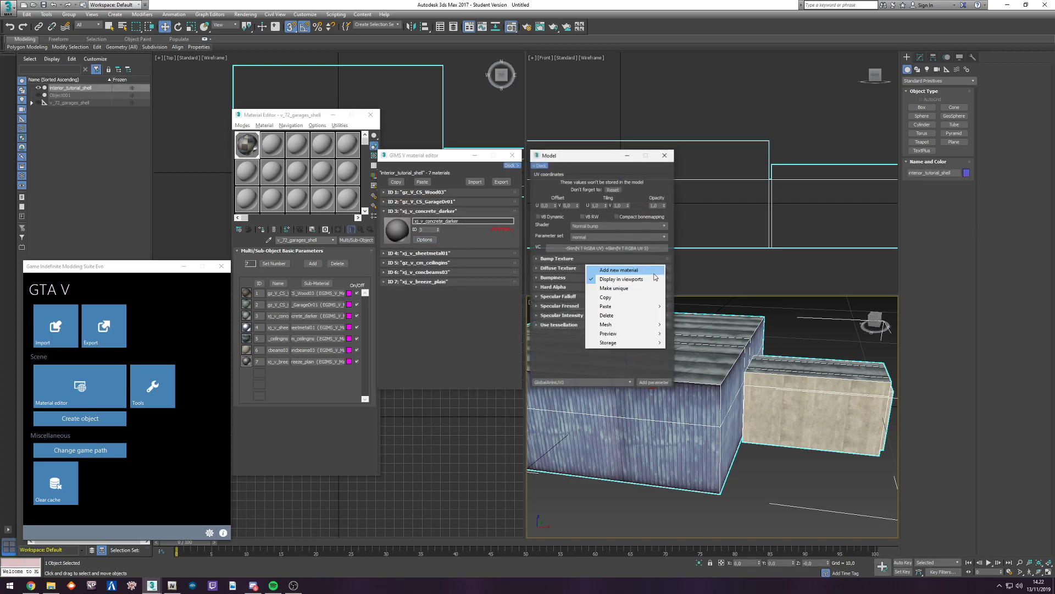
pyautogui.click(568, 259)
pyautogui.click(566, 268)
pyautogui.click(566, 268)
pyautogui.click(421, 211)
# Step: Inspect the texture settings of material ID 4, xj_v_sheetmetal01, for embedding
pyautogui.click(420, 220)
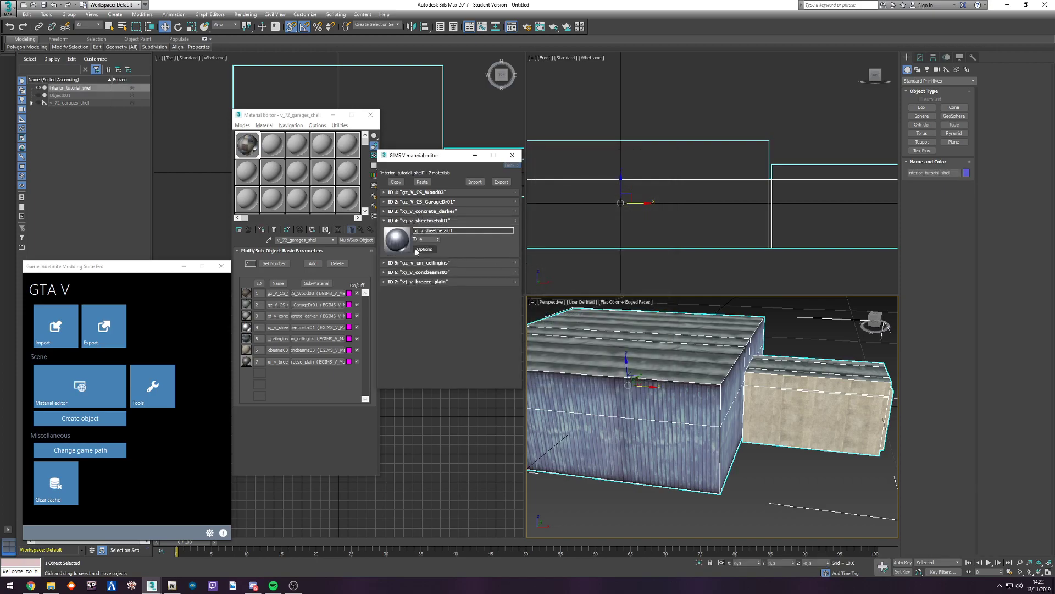
pyautogui.click(424, 249)
pyautogui.click(565, 260)
pyautogui.click(577, 260)
pyautogui.click(561, 268)
pyautogui.click(562, 268)
pyautogui.click(557, 278)
pyautogui.click(557, 279)
pyautogui.click(421, 220)
# Step: Inspect the diffuse texture settings of material ID 5, the ceiling material
pyautogui.click(420, 230)
pyautogui.click(437, 259)
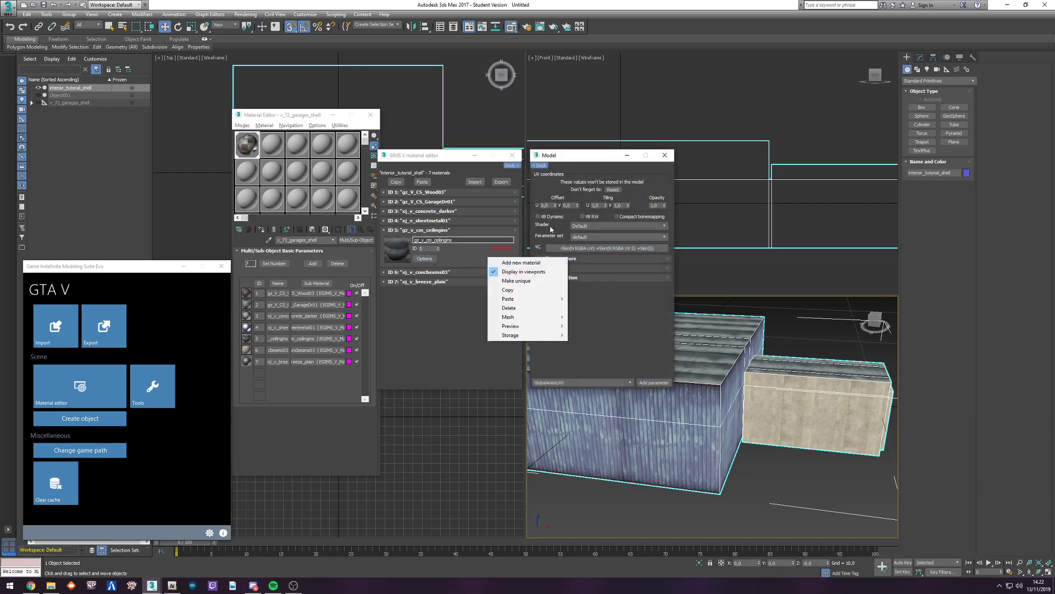
pyautogui.click(593, 334)
pyautogui.click(570, 258)
pyautogui.click(570, 258)
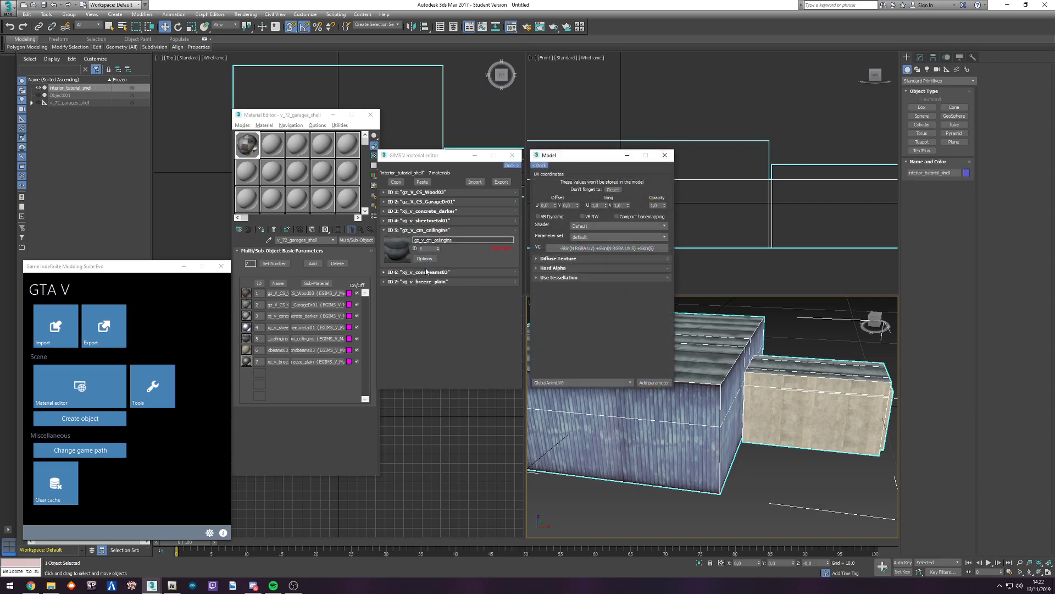
# Step: Inspect the model options of material ID 6, xj_v_concbeams03, and collapse the ceiling and beam entries
pyautogui.click(427, 273)
pyautogui.click(424, 300)
pyautogui.click(545, 285)
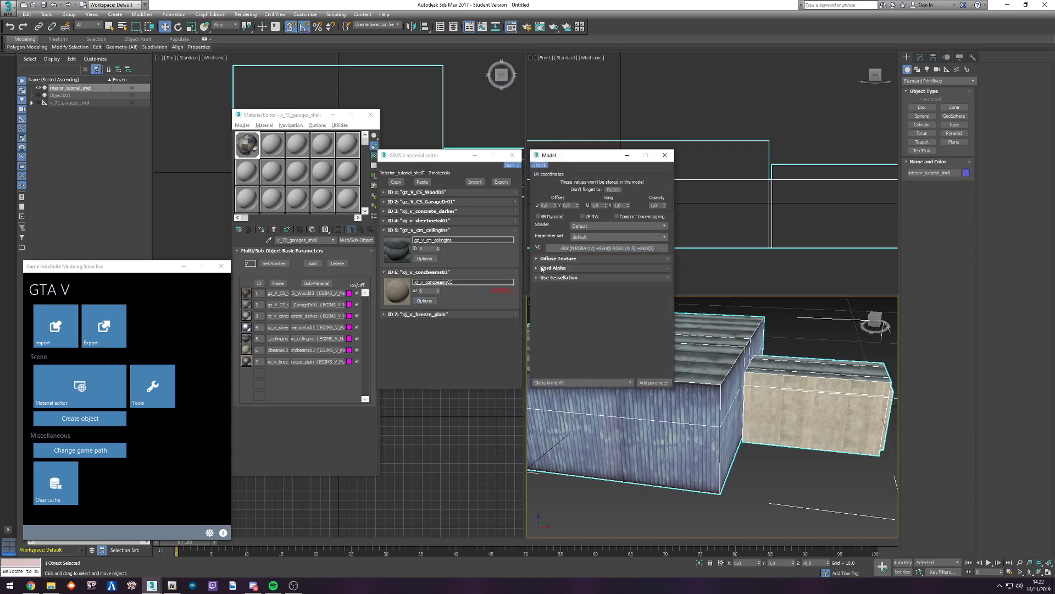
pyautogui.click(418, 231)
pyautogui.click(418, 240)
# Step: Inspect the texture settings of material ID 7, xj_v_breeze_plain
pyautogui.click(425, 251)
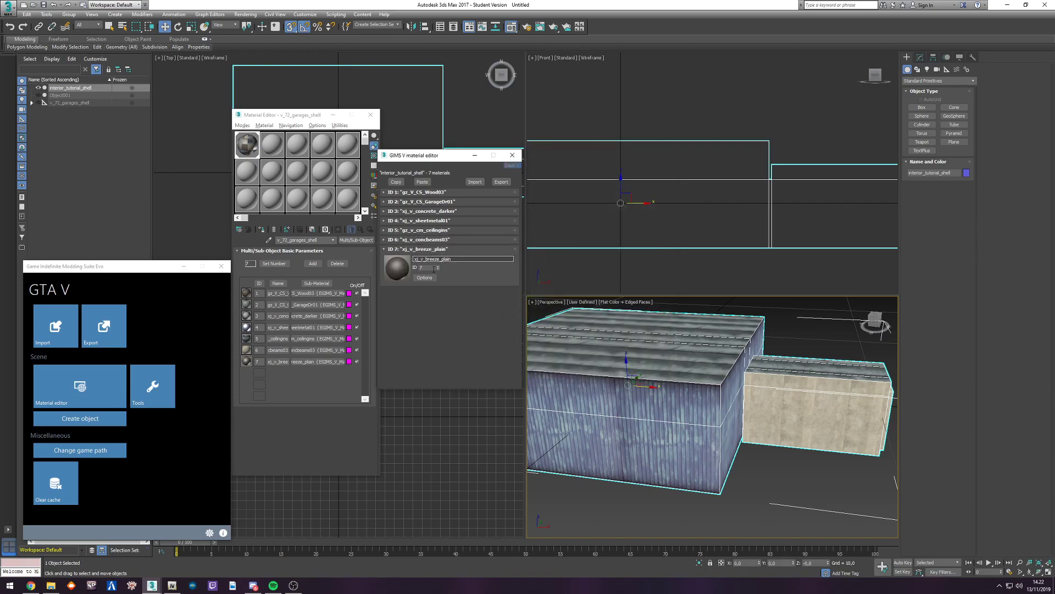
pyautogui.click(426, 277)
pyautogui.click(569, 260)
pyautogui.click(563, 278)
pyautogui.click(564, 277)
pyautogui.click(563, 278)
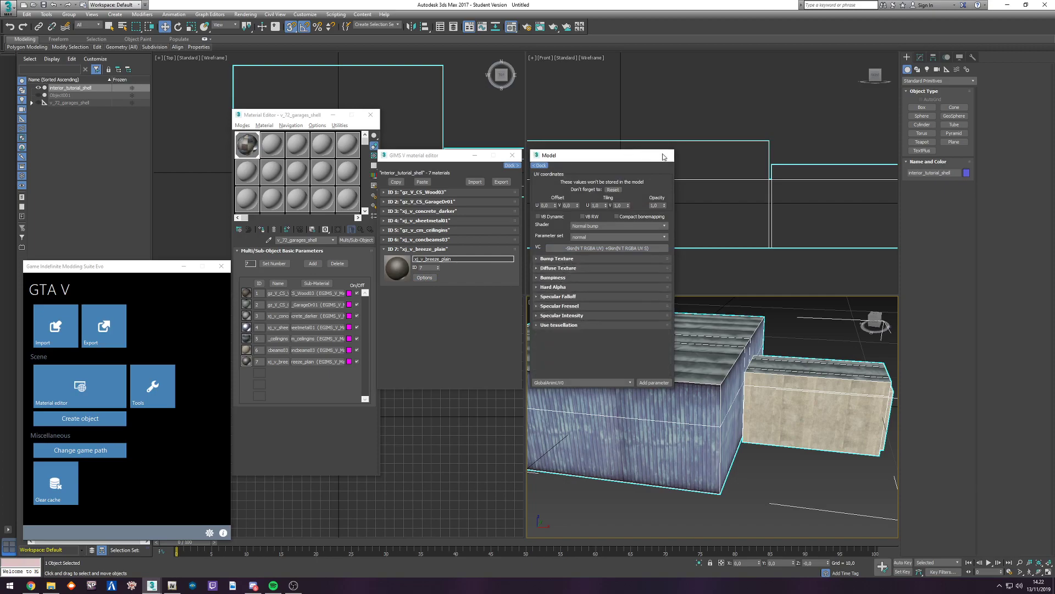
# Step: Close the GIMS model options and both material editors, and clear the object selection
pyautogui.click(665, 155)
pyautogui.click(512, 155)
pyautogui.click(373, 117)
pyautogui.scroll(-2, 749, 342)
pyautogui.moveTo(749, 341); pyautogui.dragTo(764, 396, button='middle')
pyautogui.click(200, 199)
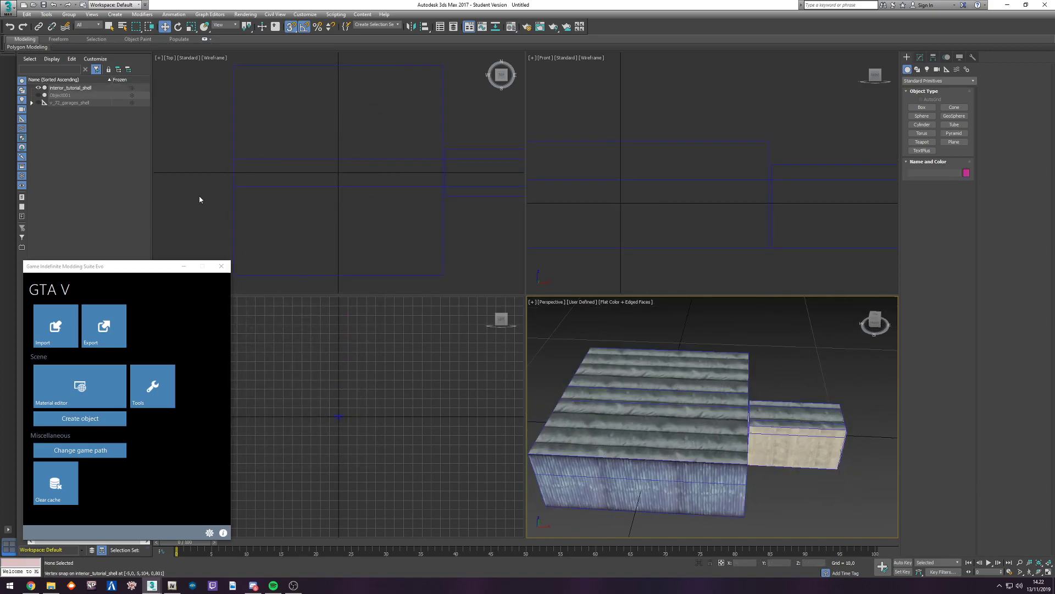
# Step: Apply the GIMS Game mesh modifier to interior_tutorial_shell and place a GIMS Model object at the scene origin
pyautogui.click(68, 87)
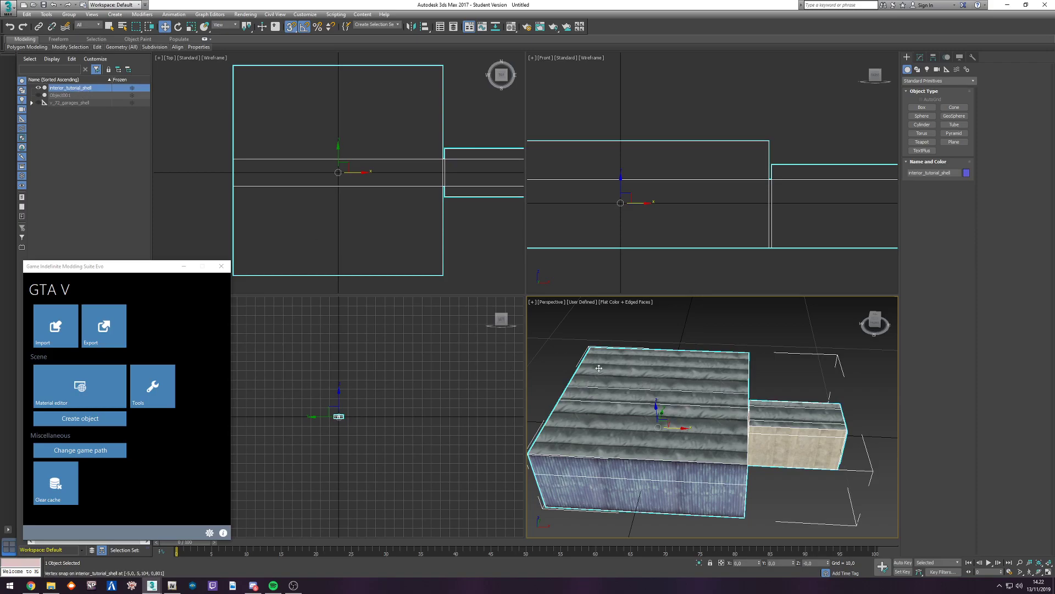
pyautogui.click(83, 419)
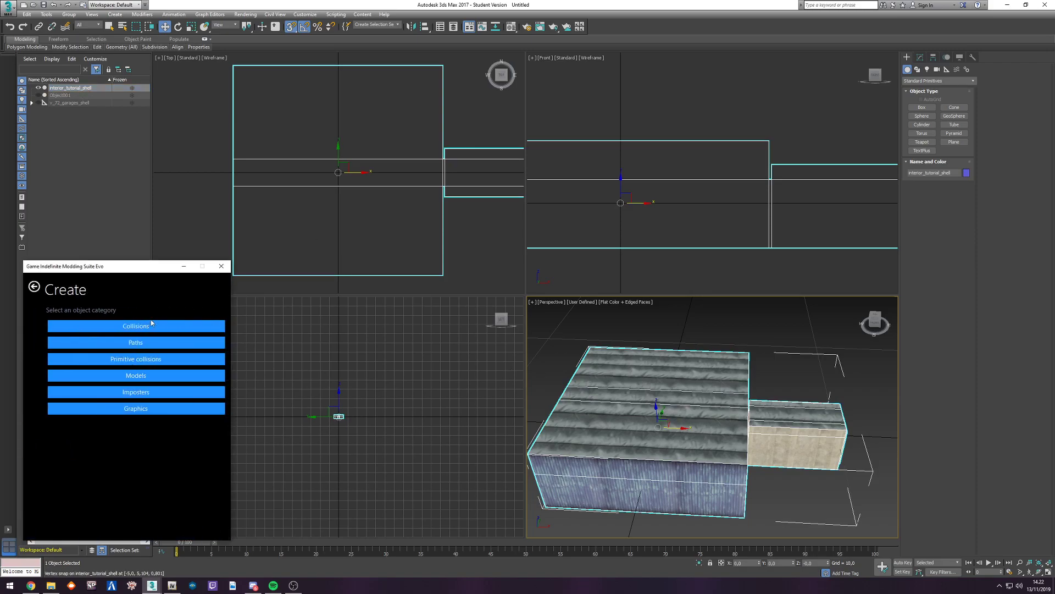
pyautogui.click(151, 375)
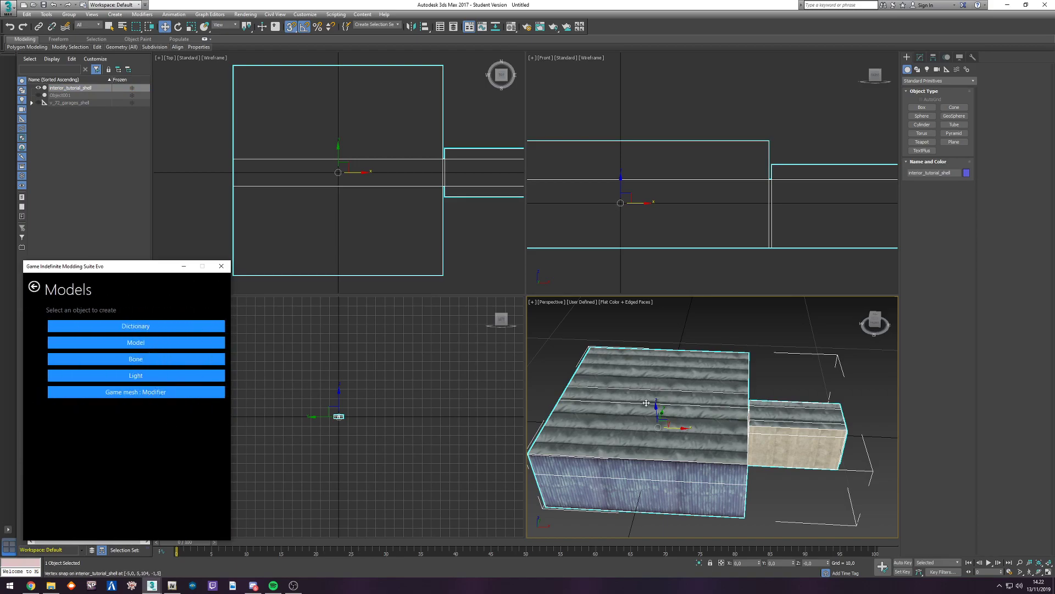
pyautogui.click(155, 390)
pyautogui.click(134, 345)
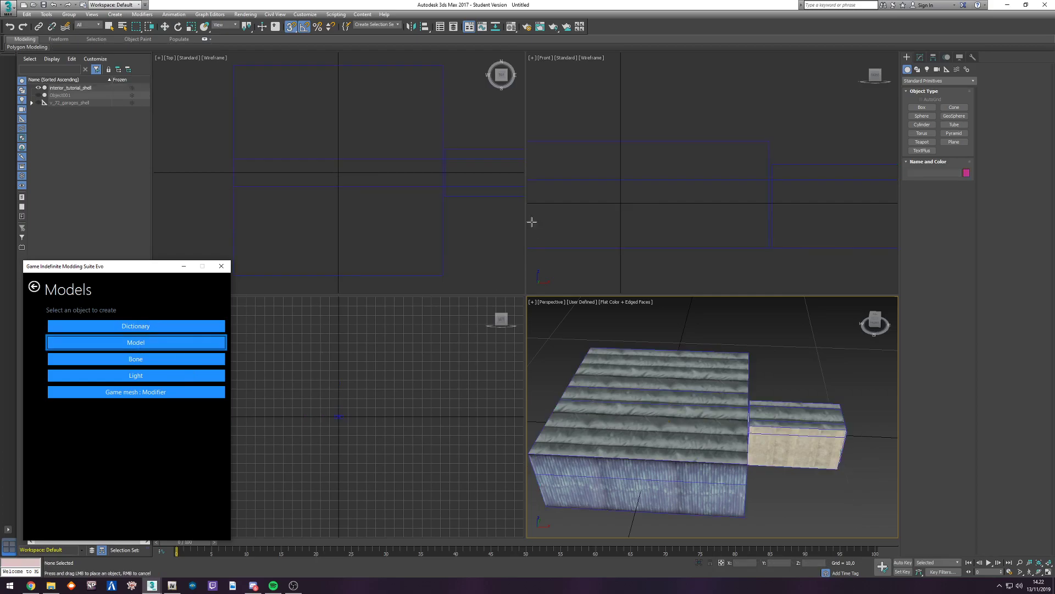
pyautogui.click(356, 172)
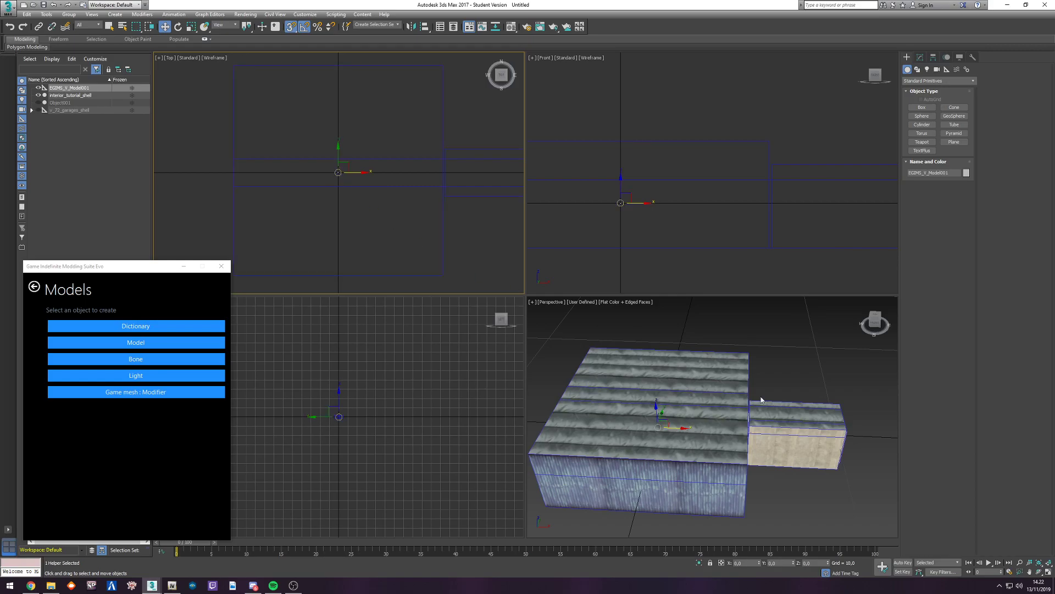
# Step: Select the interior shell and centre its pivot to the object
pyautogui.click(714, 390)
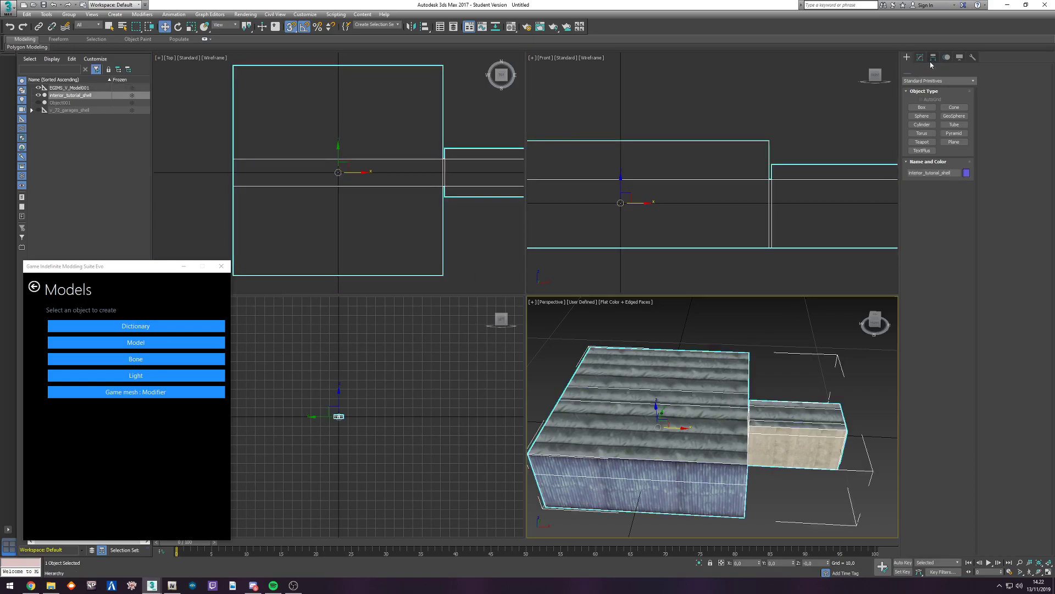
pyautogui.click(933, 57)
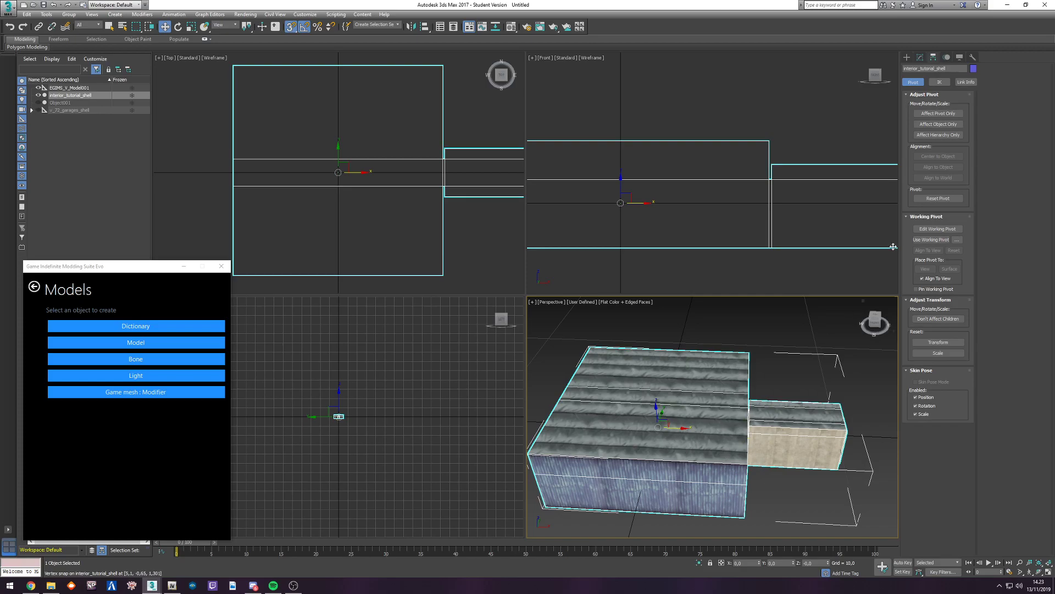
pyautogui.click(938, 113)
pyautogui.click(938, 157)
pyautogui.click(938, 113)
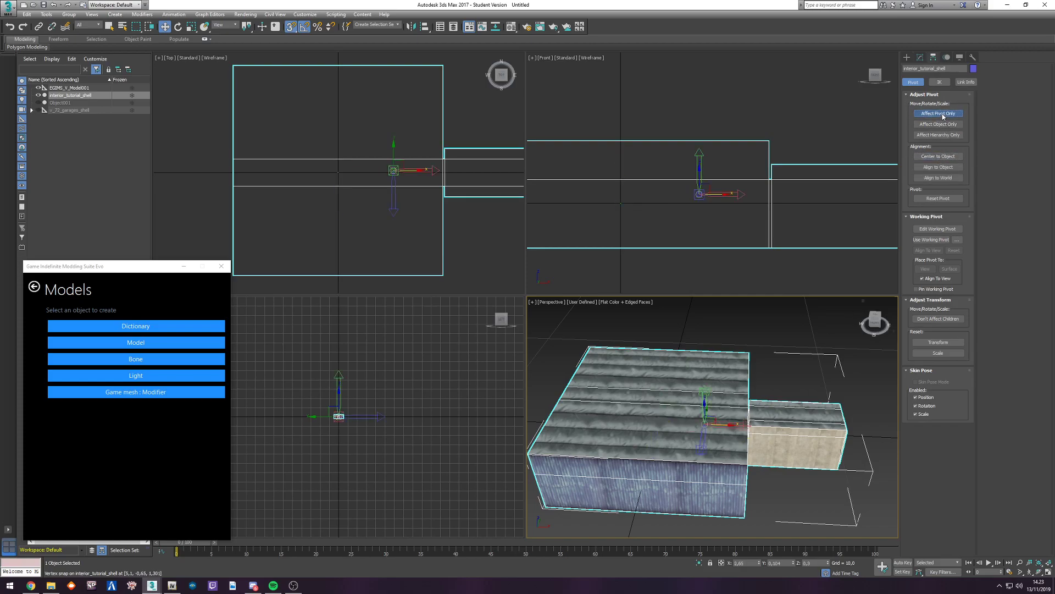
# Step: Move the interior shell to position 0, 0, 0 and show its Game mesh modifier settings
pyautogui.rightClick(758, 563)
pyautogui.rightClick(793, 563)
pyautogui.rightClick(827, 563)
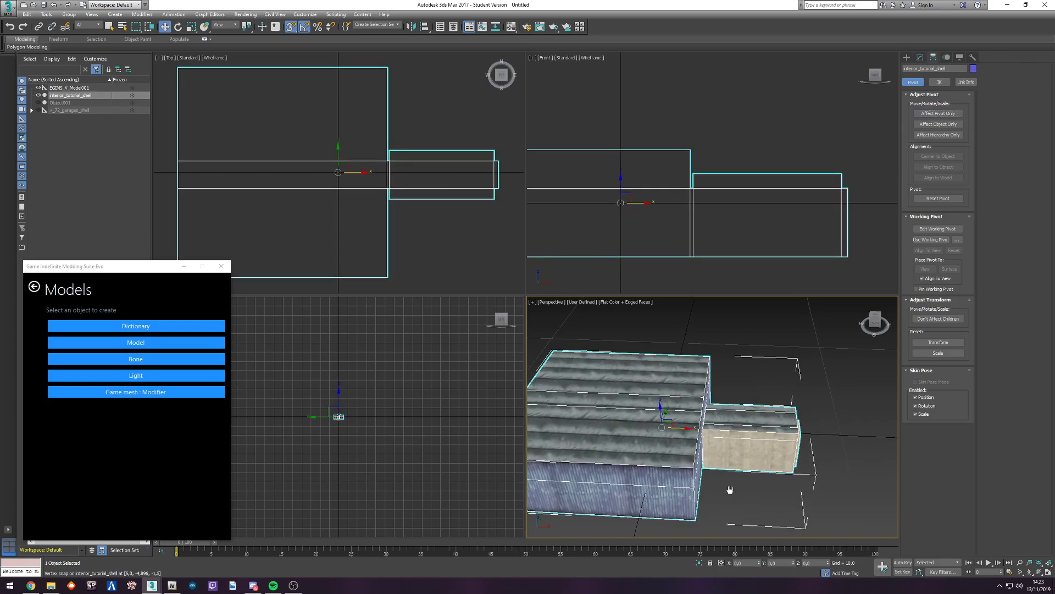
pyautogui.click(920, 58)
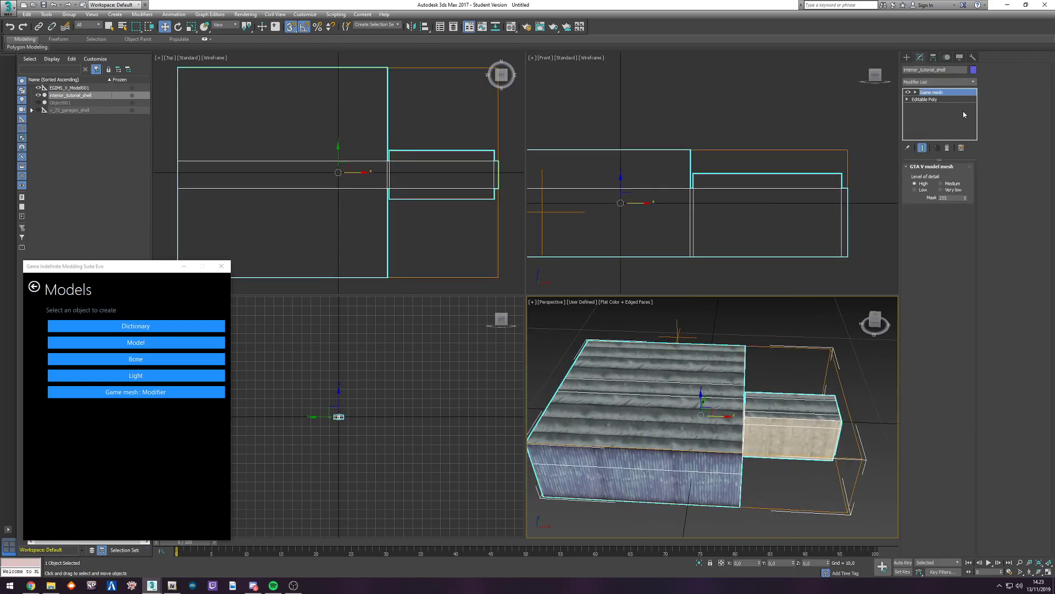
# Step: Rename the GIMS model object as interior_tutorial_shell and parent the shell mesh under it
pyautogui.keyDown('alt'); pyautogui.moveTo(759, 351); pyautogui.dragTo(546, 281, button='middle'); pyautogui.keyUp('alt')
pyautogui.click(59, 89)
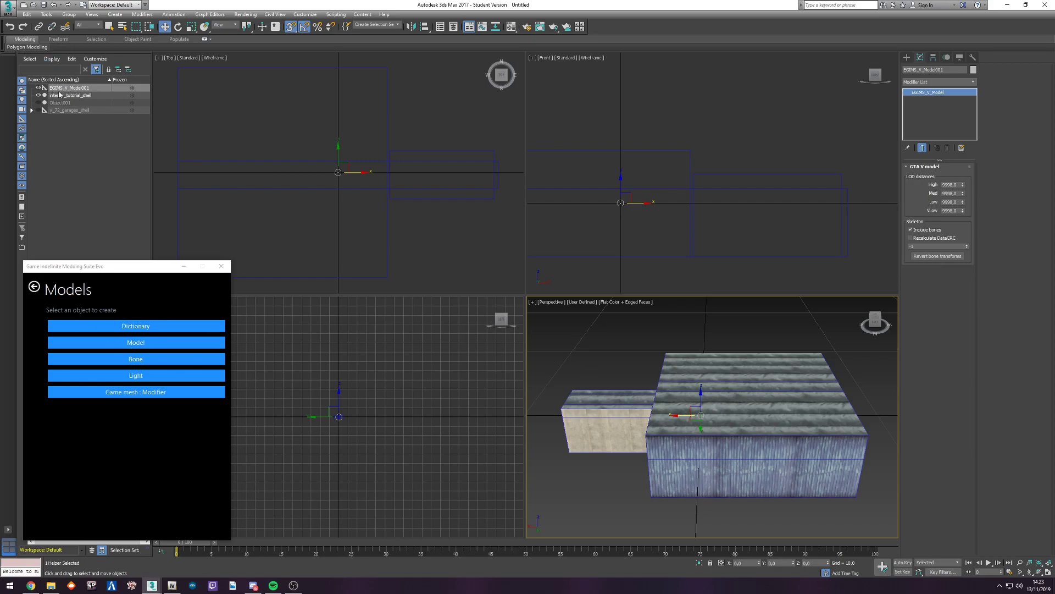
pyautogui.click(76, 96)
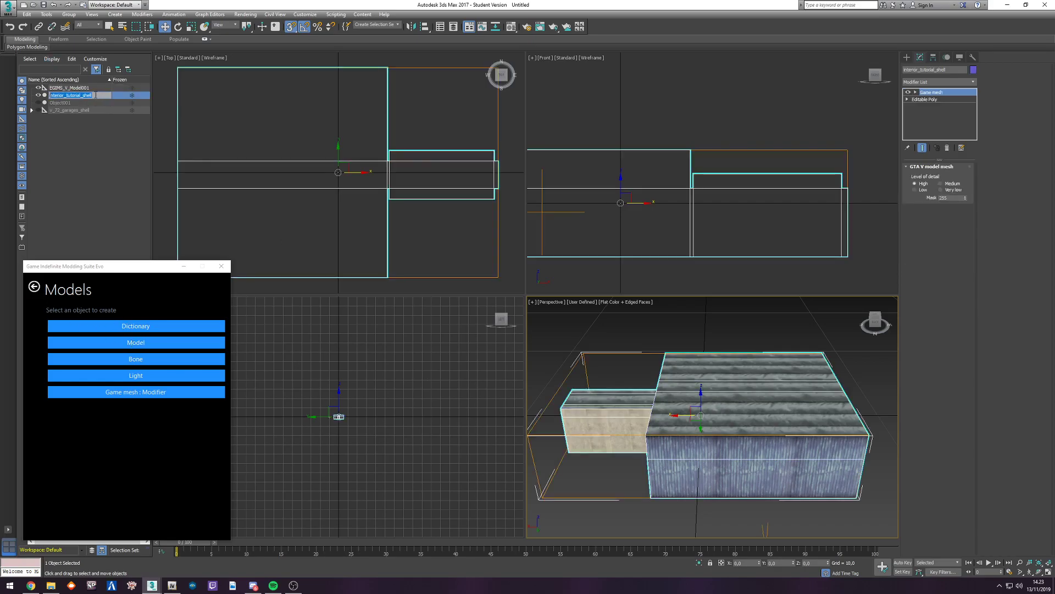
pyautogui.click(92, 89)
pyautogui.click(91, 95)
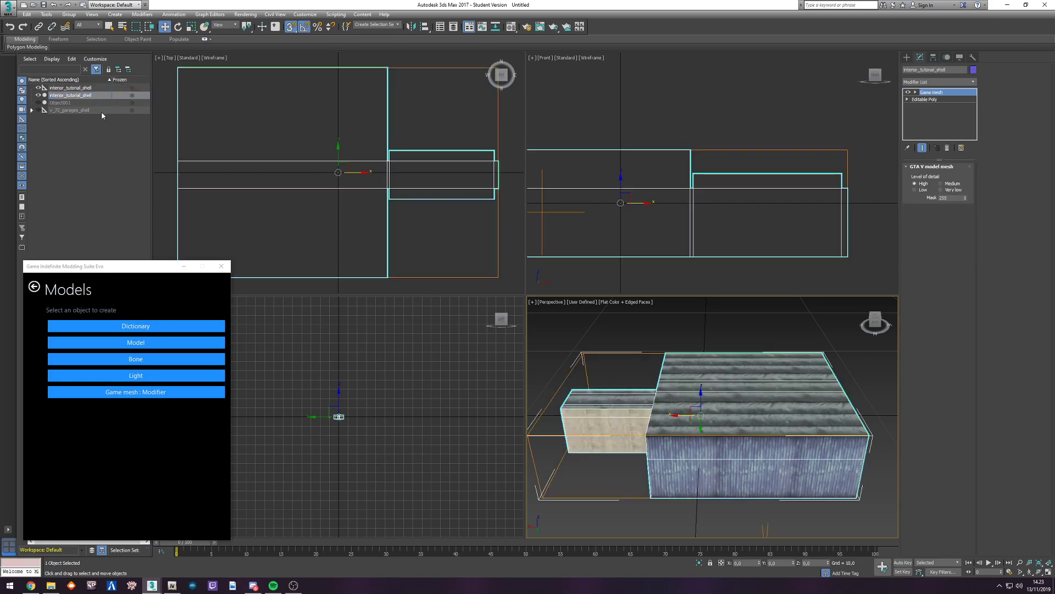
pyautogui.moveTo(72, 98); pyautogui.dragTo(74, 88)
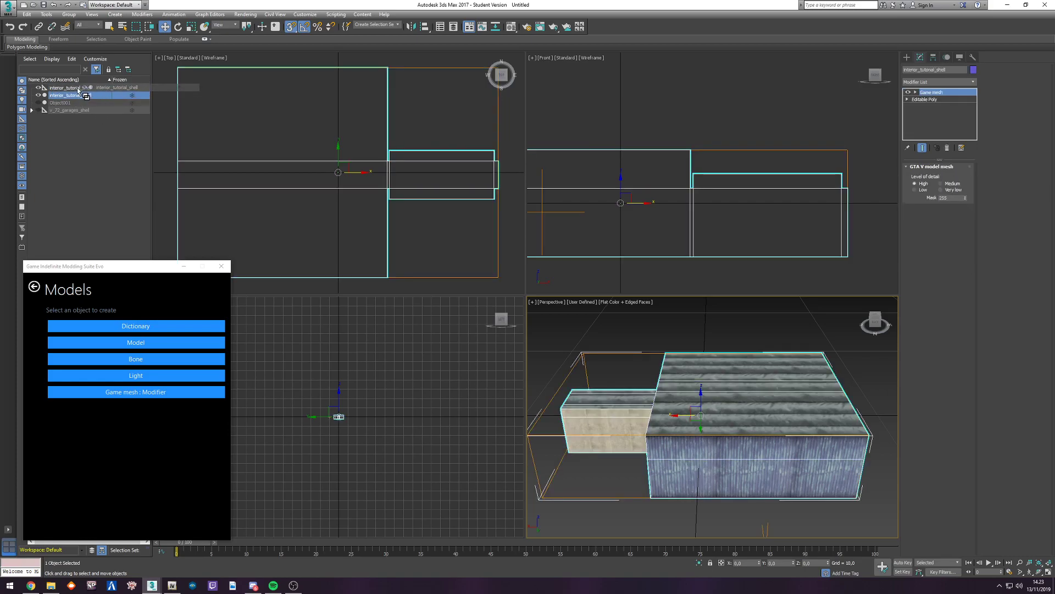
# Step: Rename the child shell mesh as interior_tutorial_shell_high and select it in the scene
pyautogui.click(104, 98)
pyautogui.hotkey('ctrl', 'c')
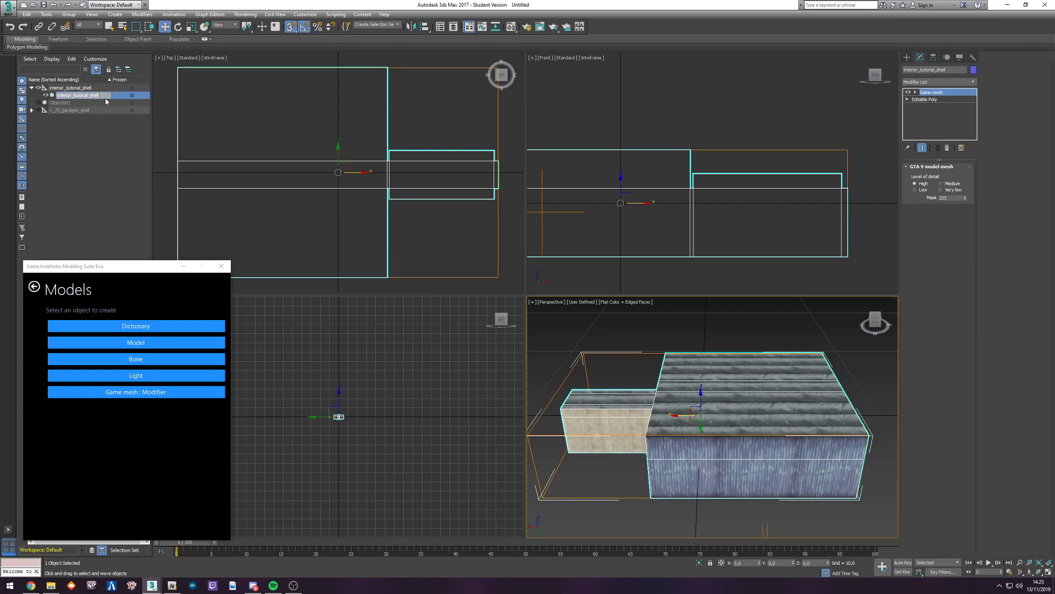
pyautogui.press('Return')
pyautogui.doubleClick(79, 88)
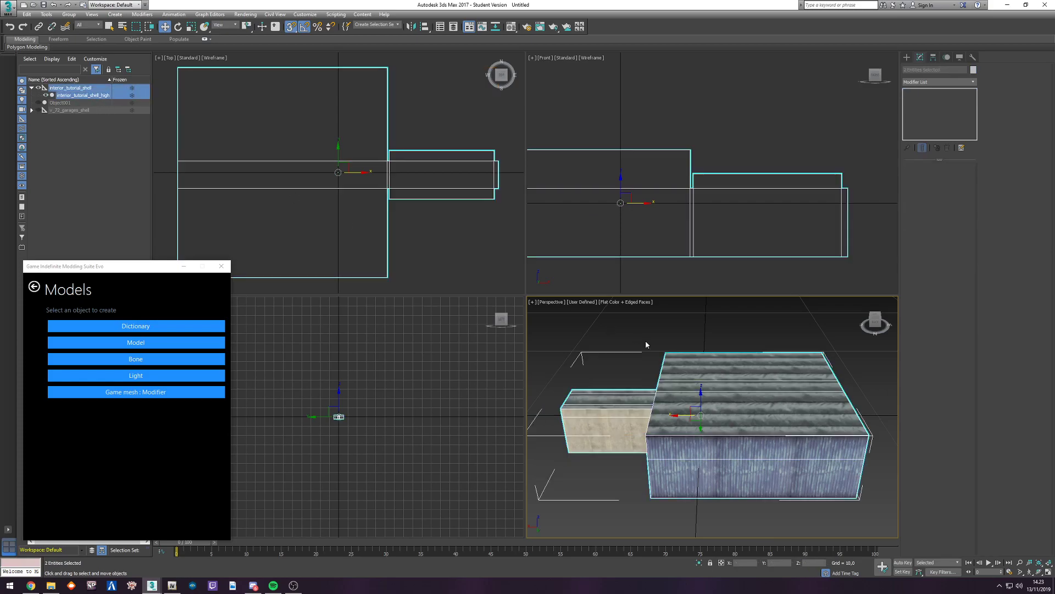
pyautogui.click(713, 345)
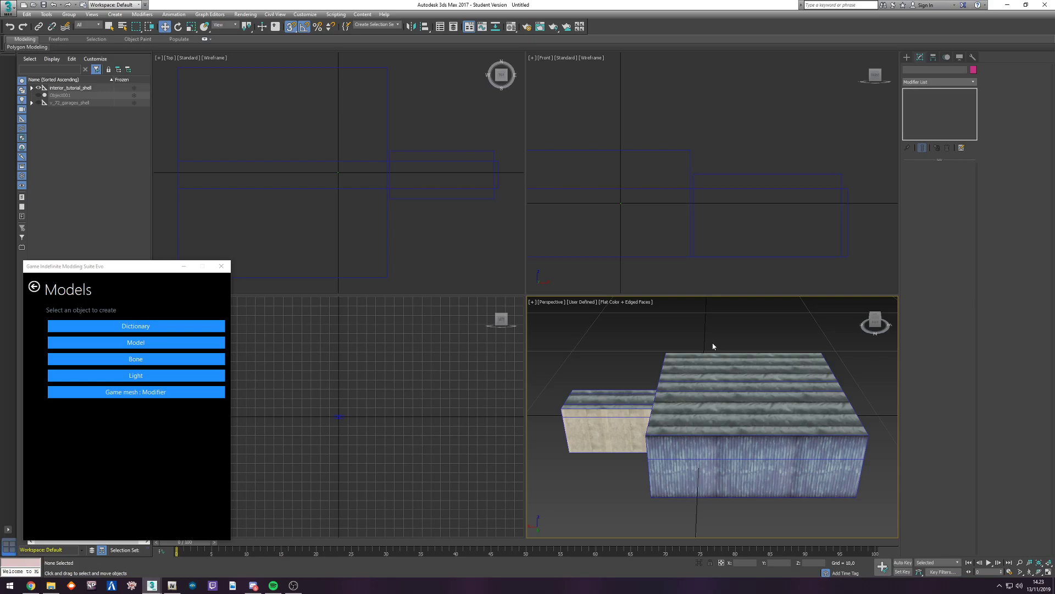
pyautogui.click(631, 380)
pyautogui.keyDown('alt'); pyautogui.moveTo(652, 373); pyautogui.dragTo(763, 421, button='middle'); pyautogui.keyUp('alt')
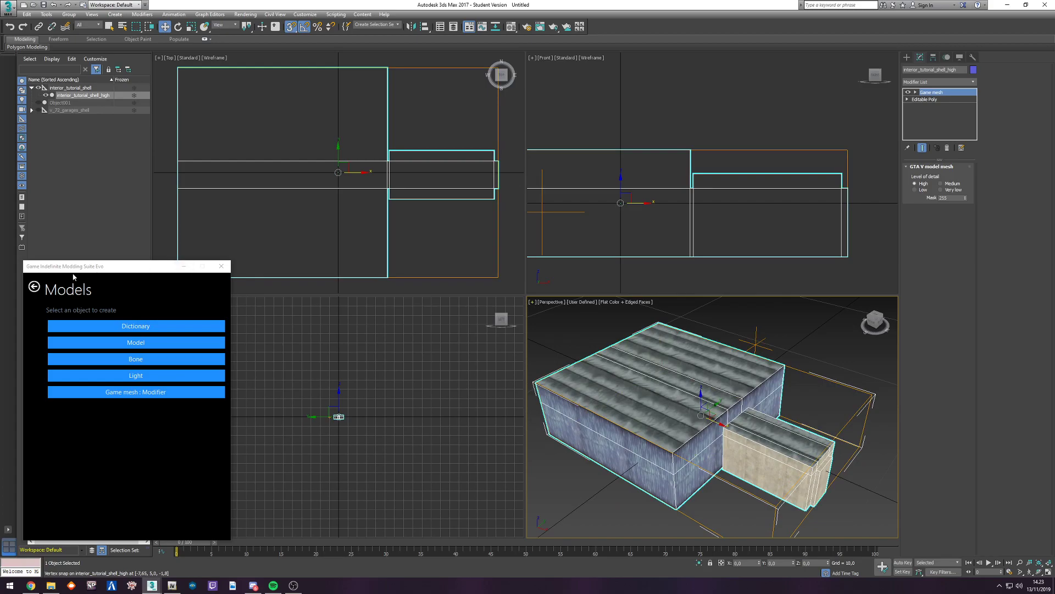
# Step: Clone the interior_tutorial_shell_high mesh under the name 0x1
pyautogui.click(34, 287)
pyautogui.click(34, 286)
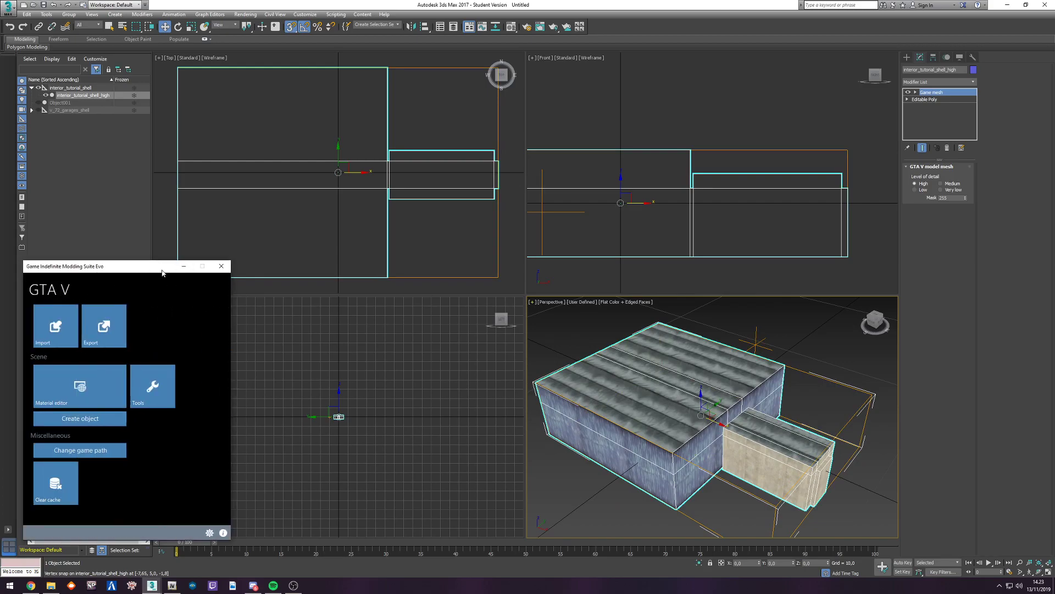
pyautogui.rightClick(94, 99)
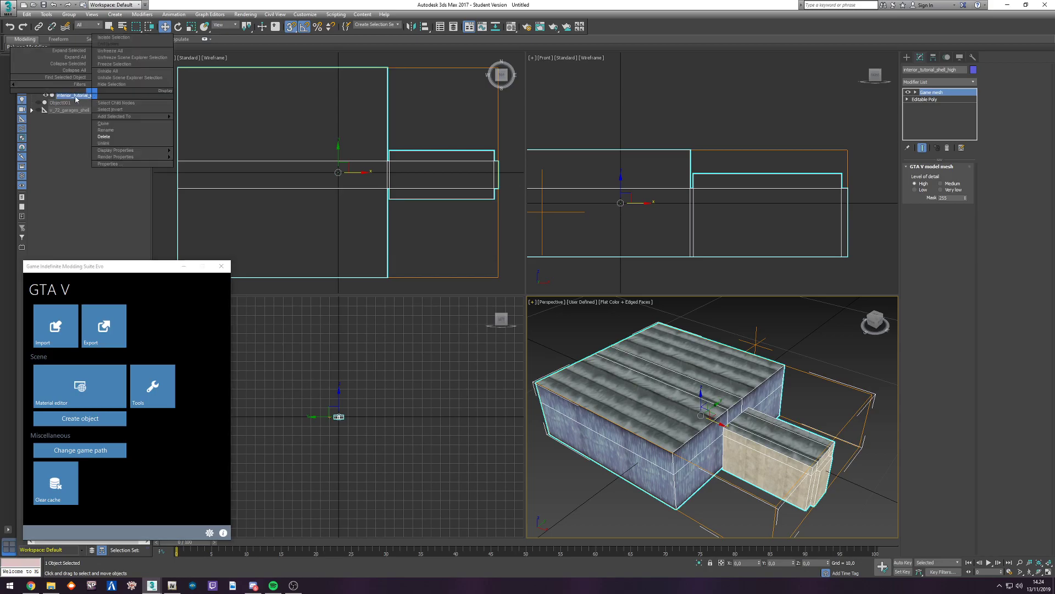
pyautogui.click(104, 123)
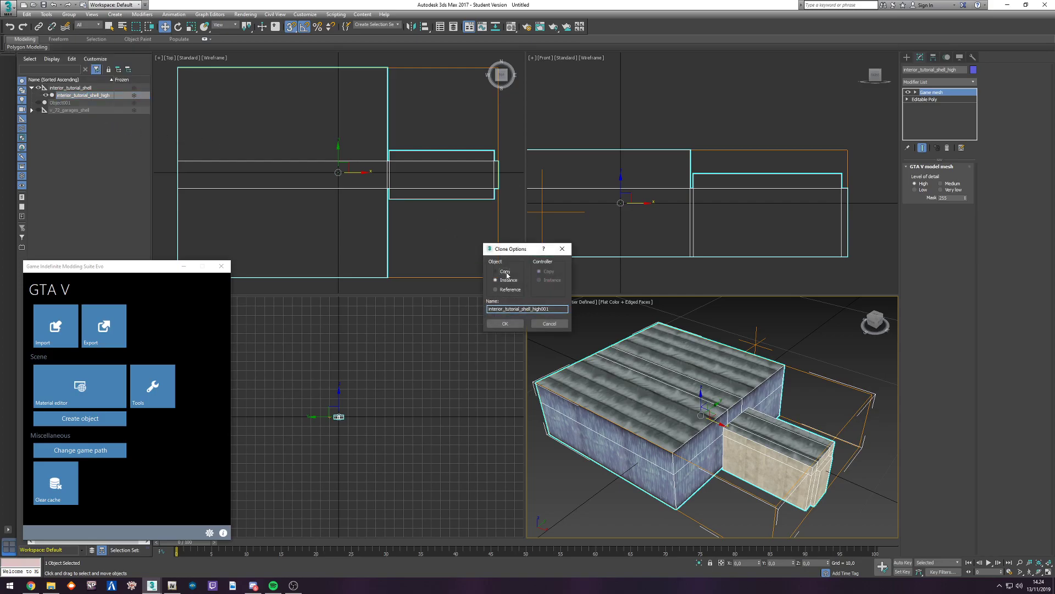
pyautogui.moveTo(554, 309); pyautogui.dragTo(444, 305)
pyautogui.write('0x1')
pyautogui.click(504, 324)
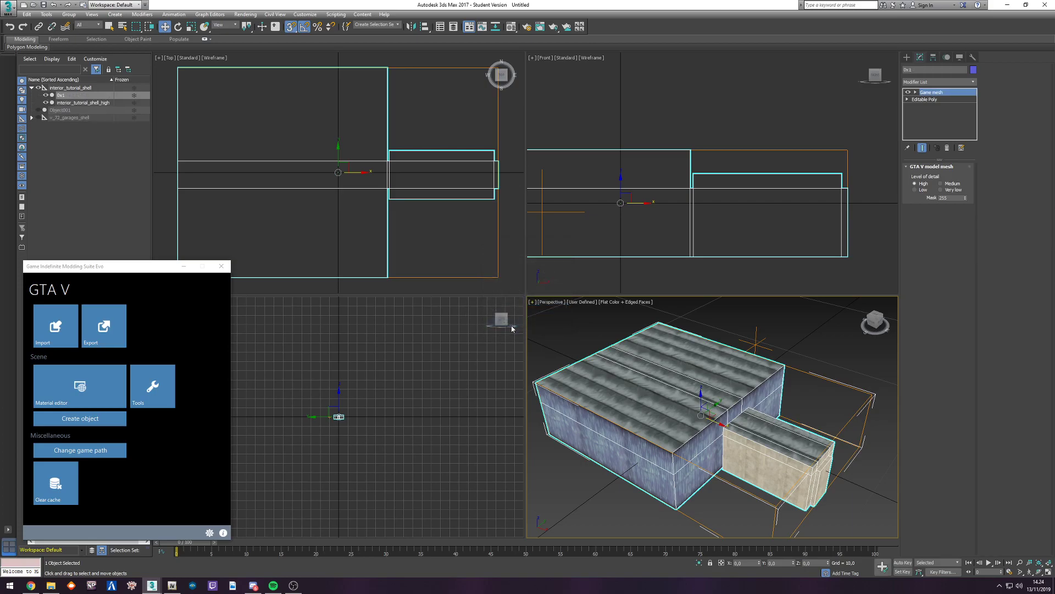
# Step: Create a GIMS Composite collision object in the scene
pyautogui.click(59, 97)
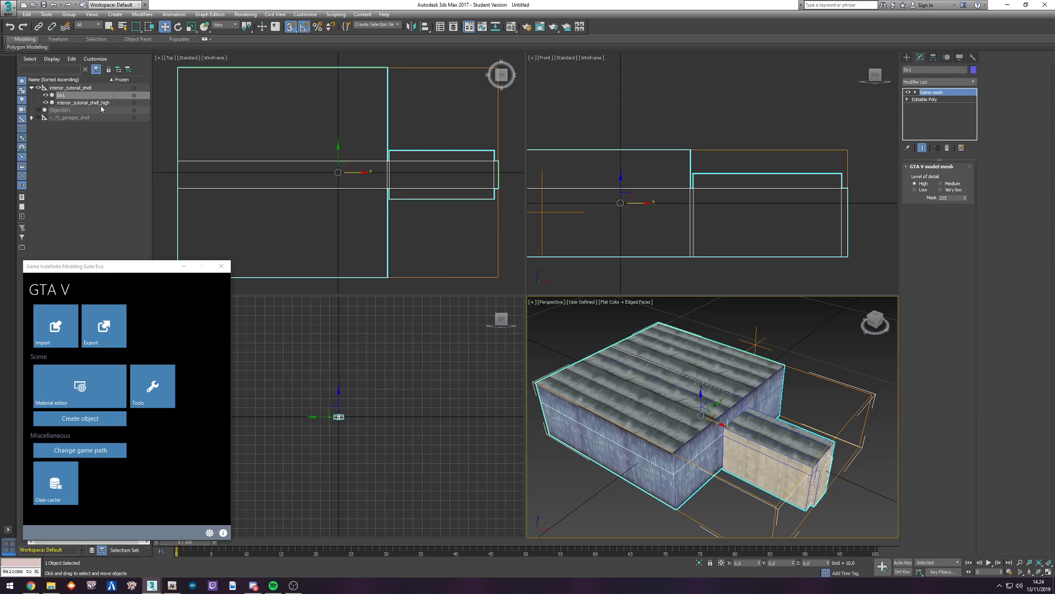
pyautogui.click(89, 421)
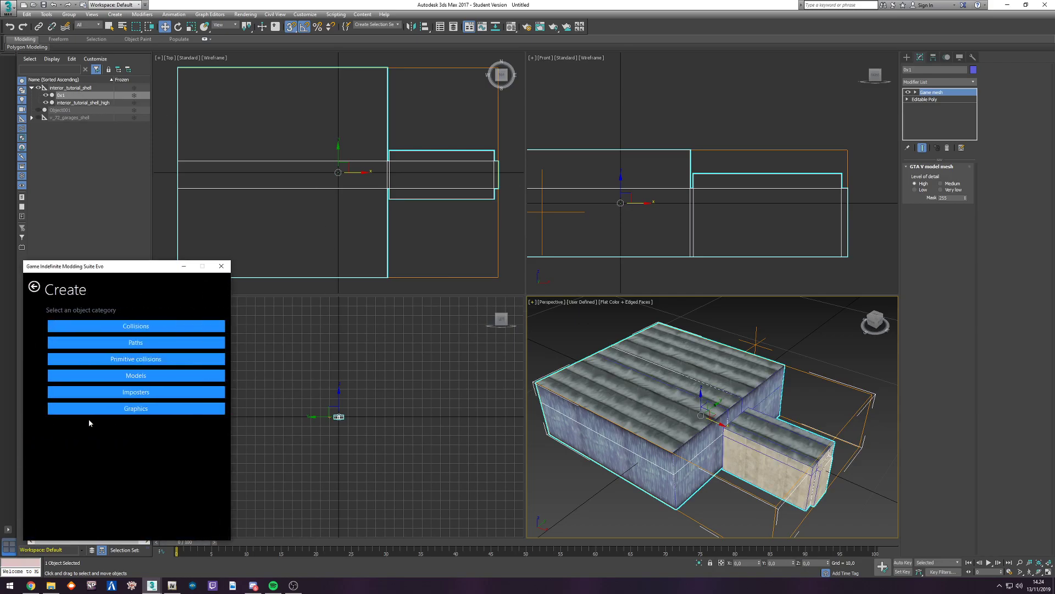
pyautogui.click(146, 328)
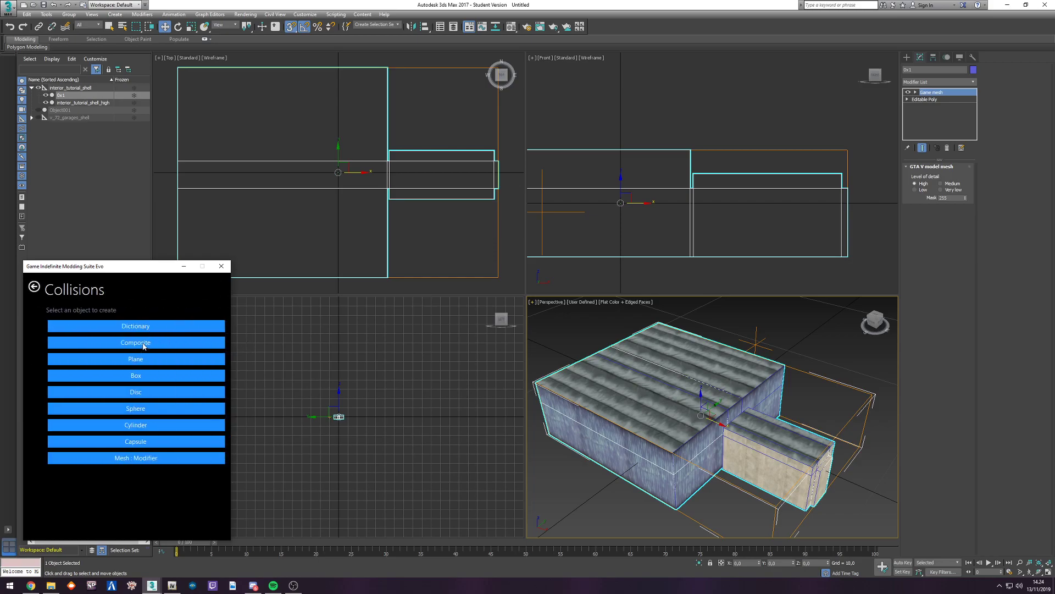
pyautogui.click(146, 343)
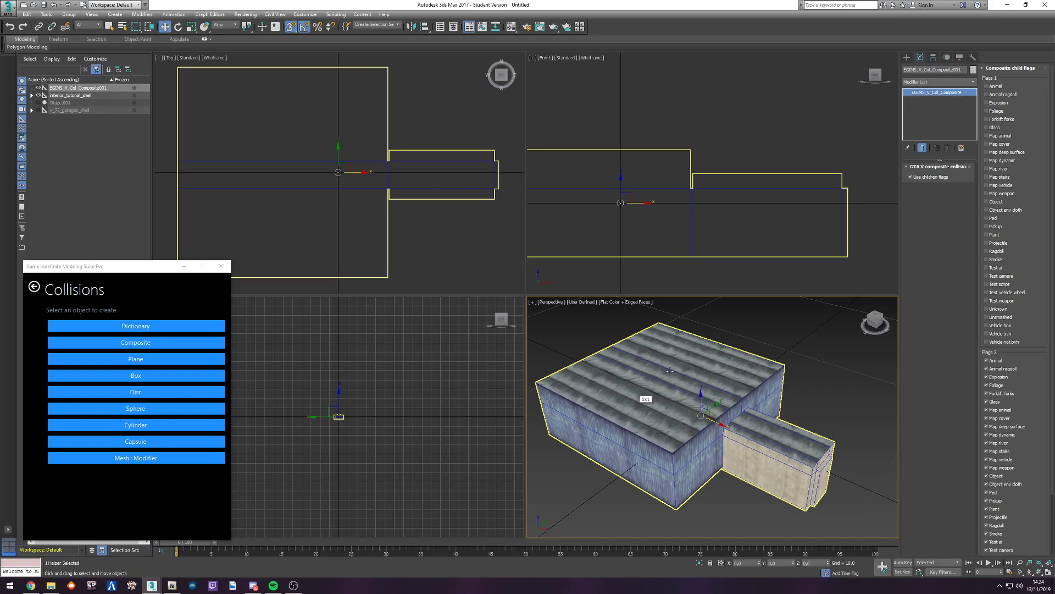
# Step: Rename the composite collision object as interior_tutorial_shell_col
pyautogui.click(95, 95)
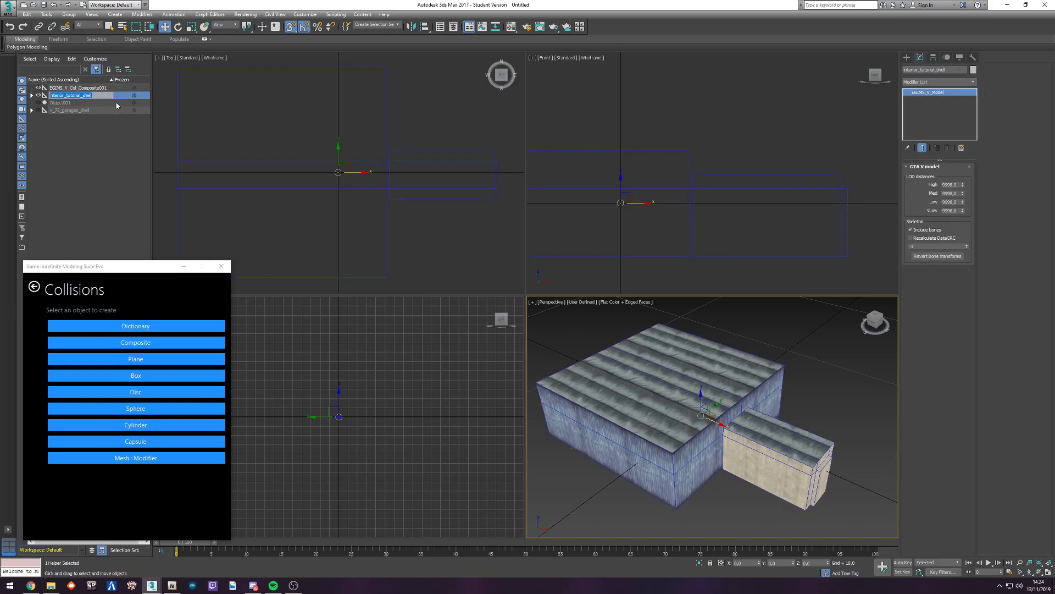
pyautogui.click(97, 88)
pyautogui.click(97, 89)
pyautogui.hotkey('ctrl', 'v')
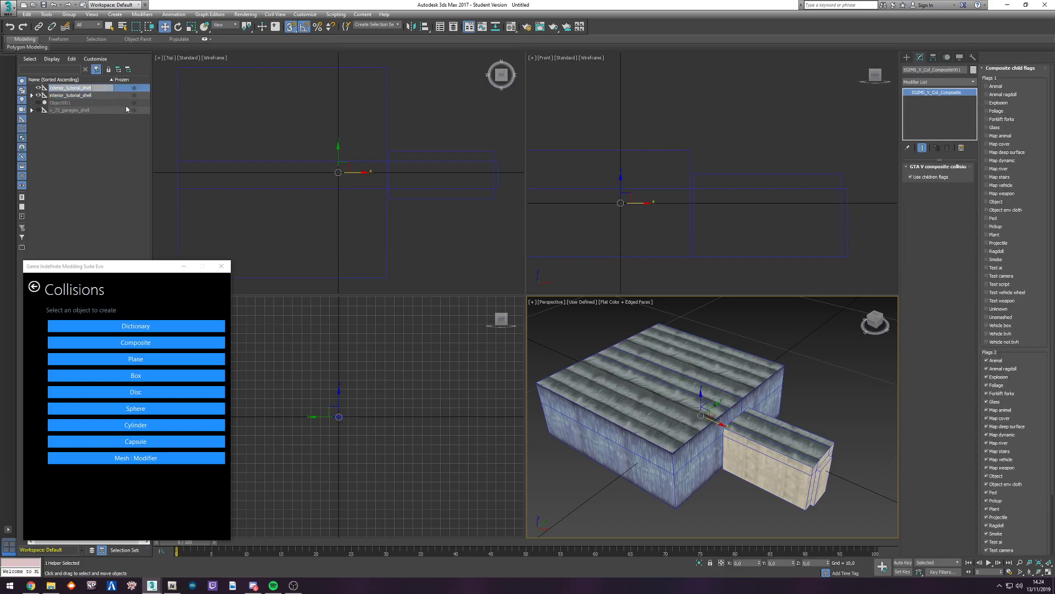
pyautogui.write('_col')
pyautogui.press('Return')
# Step: Move the 0x1 mesh out of the model and parent it under interior_tutorial_shell_col, leaving 0x1 selected
pyautogui.click(31, 95)
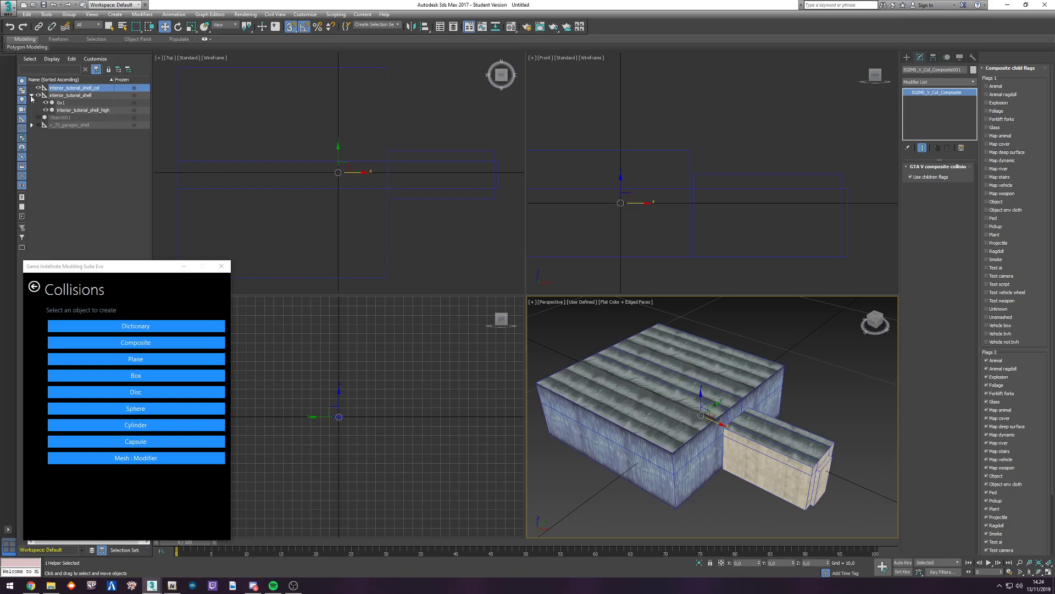
pyautogui.click(62, 103)
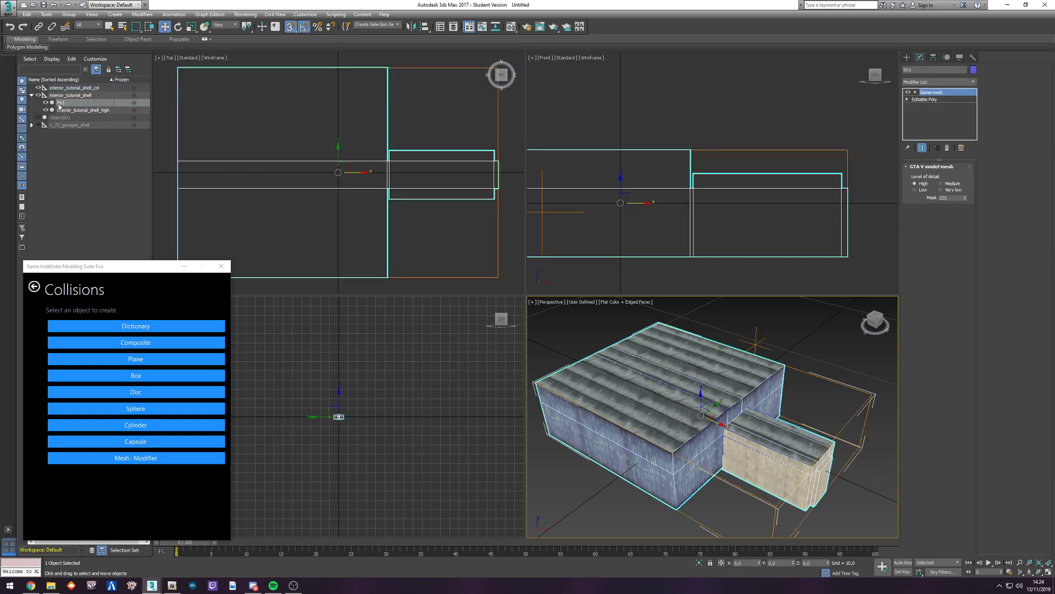
pyautogui.moveTo(61, 105); pyautogui.dragTo(75, 90)
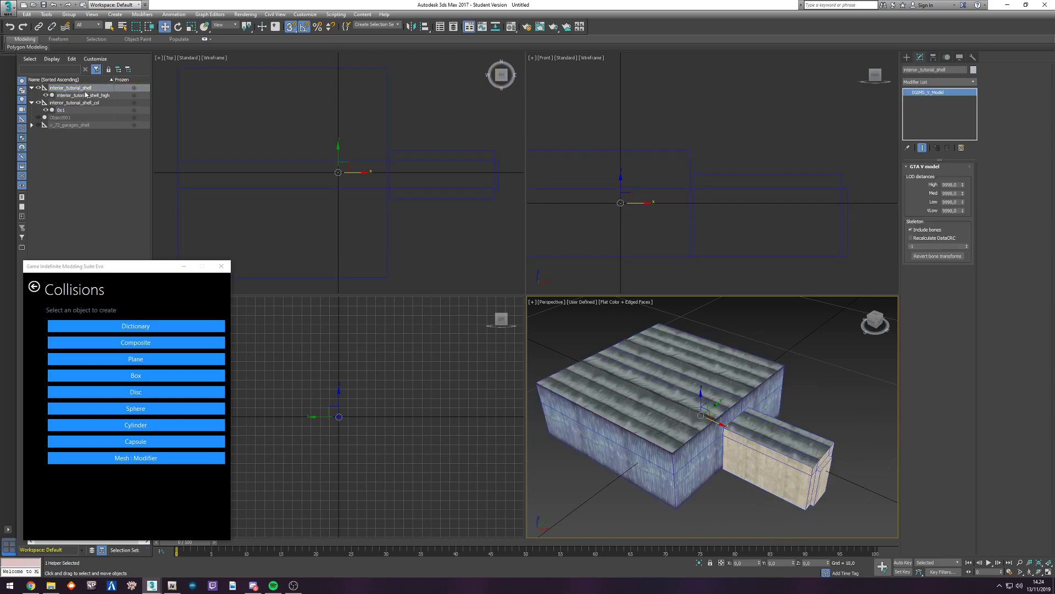
pyautogui.click(100, 96)
pyautogui.click(82, 102)
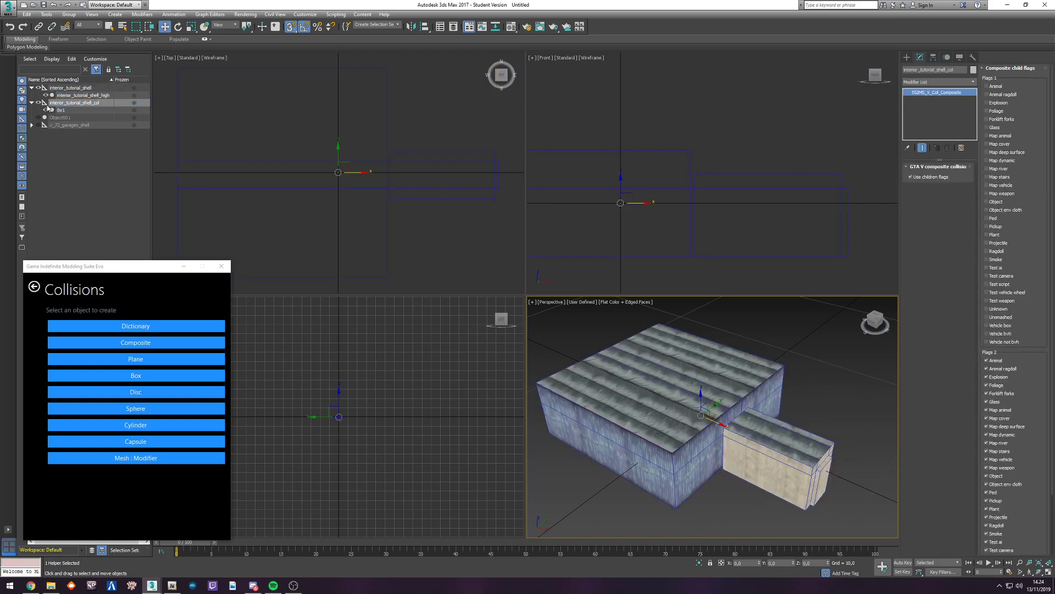
pyautogui.click(61, 111)
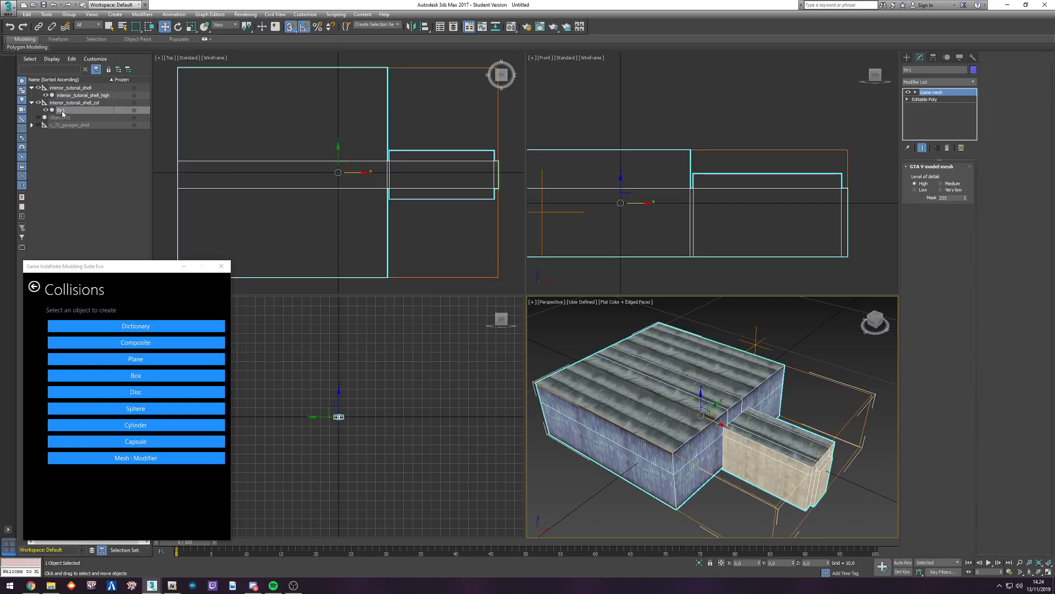
# Step: Minimise the GIMS window and make the Material Editor's second sample slot a Multi/Sub-Object material, discarding its old material
pyautogui.click(34, 287)
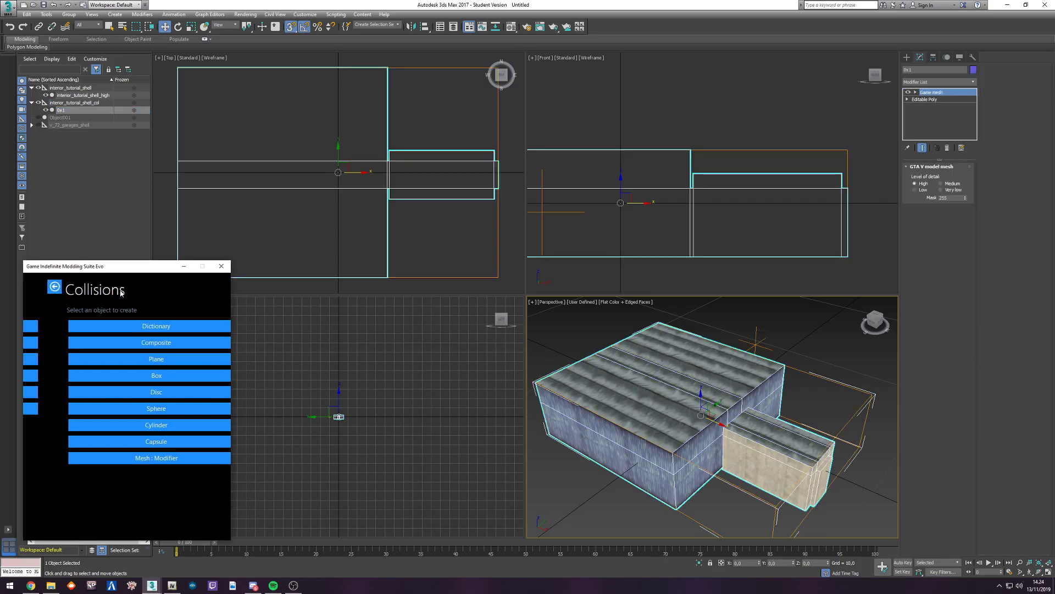
pyautogui.click(183, 266)
pyautogui.rightClick(509, 361)
pyautogui.press('m')
pyautogui.click(279, 153)
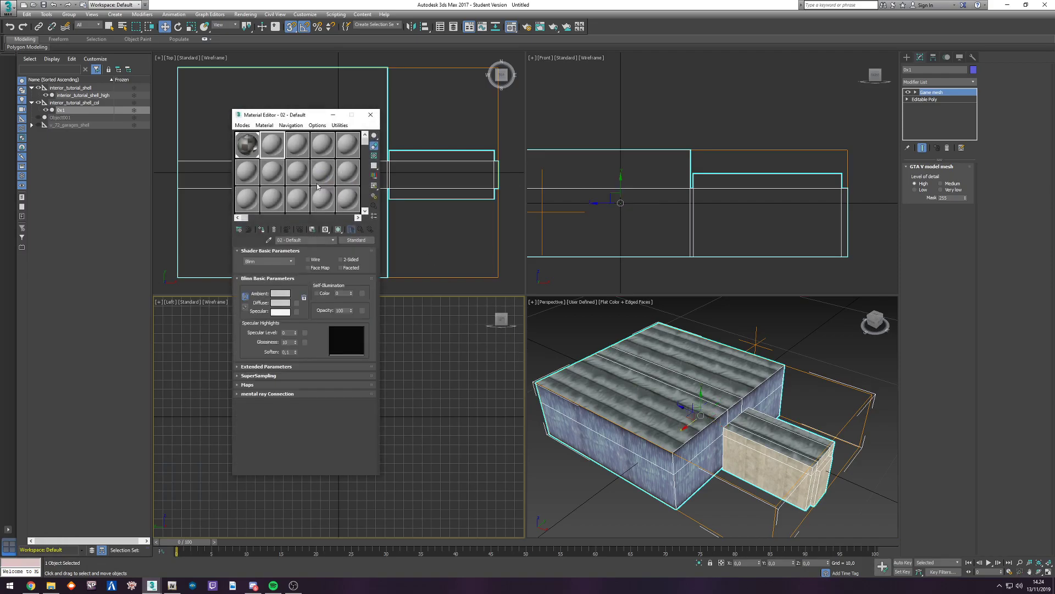
pyautogui.click(356, 240)
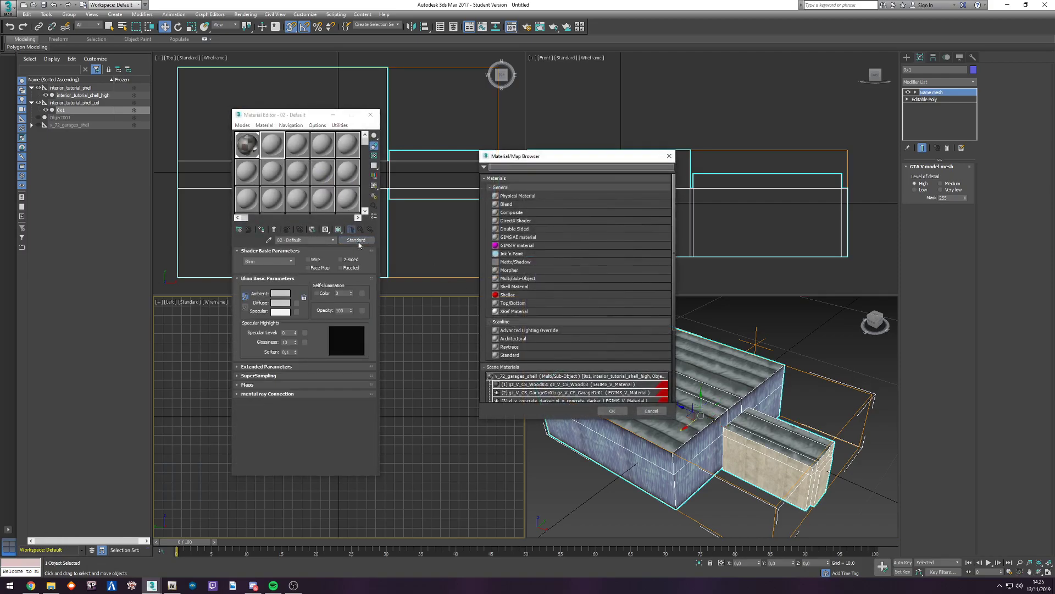
pyautogui.doubleClick(526, 247)
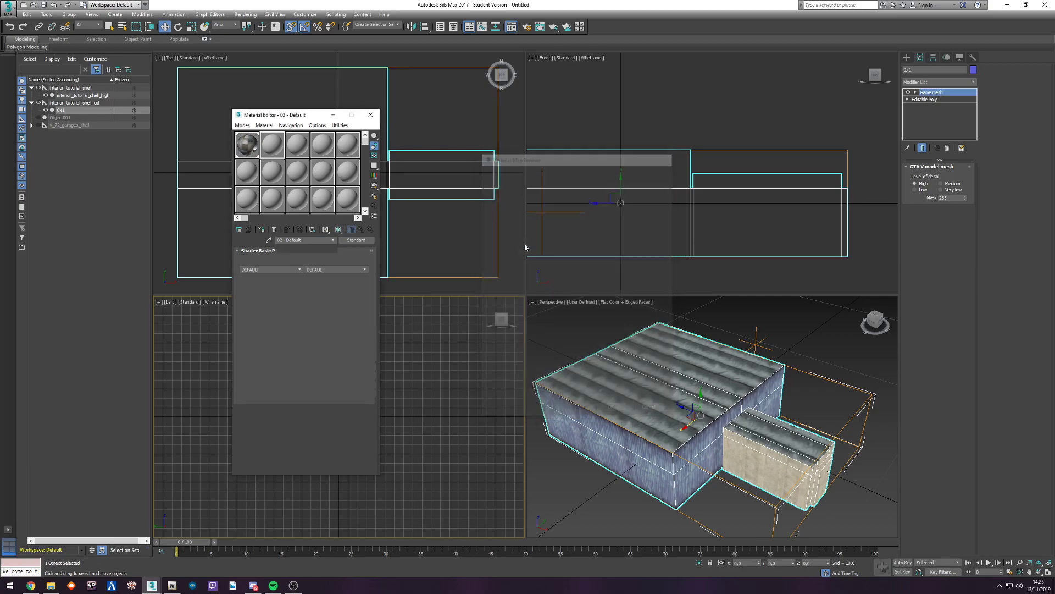
pyautogui.click(356, 241)
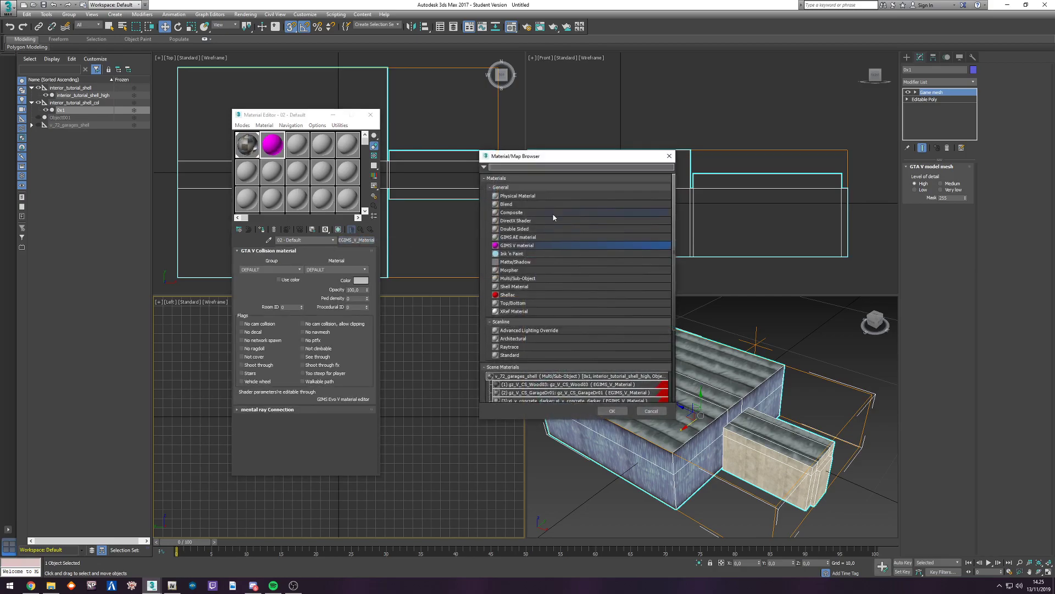
pyautogui.doubleClick(525, 279)
pyautogui.click(285, 316)
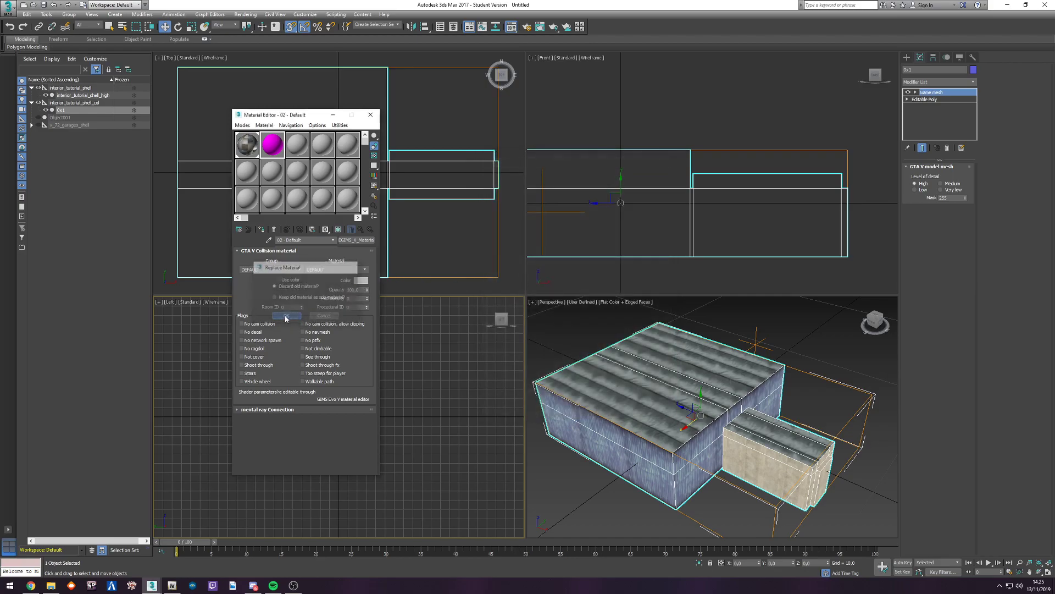
# Step: Delete the surplus entries of the Multi/Sub-Object material until two sub-materials are left
pyautogui.click(337, 264)
pyautogui.click(337, 264)
pyautogui.click(337, 264)
pyautogui.click(337, 264)
pyautogui.click(337, 263)
pyautogui.click(337, 264)
pyautogui.click(337, 264)
pyautogui.click(337, 264)
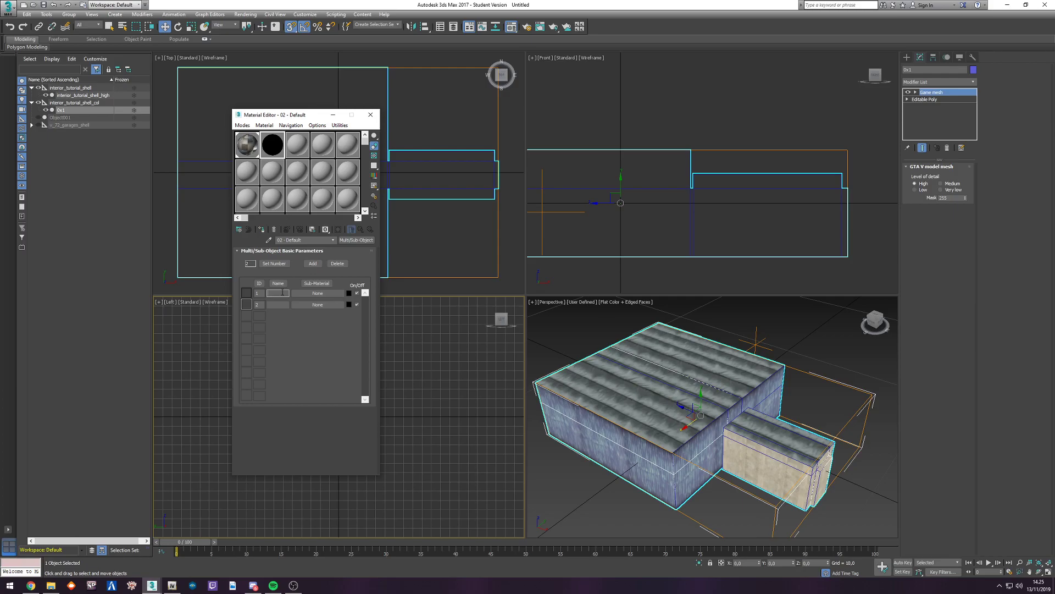
# Step: Name the first sub-material default and set it to a GIMS V material
pyautogui.click(318, 293)
pyautogui.doubleClick(528, 247)
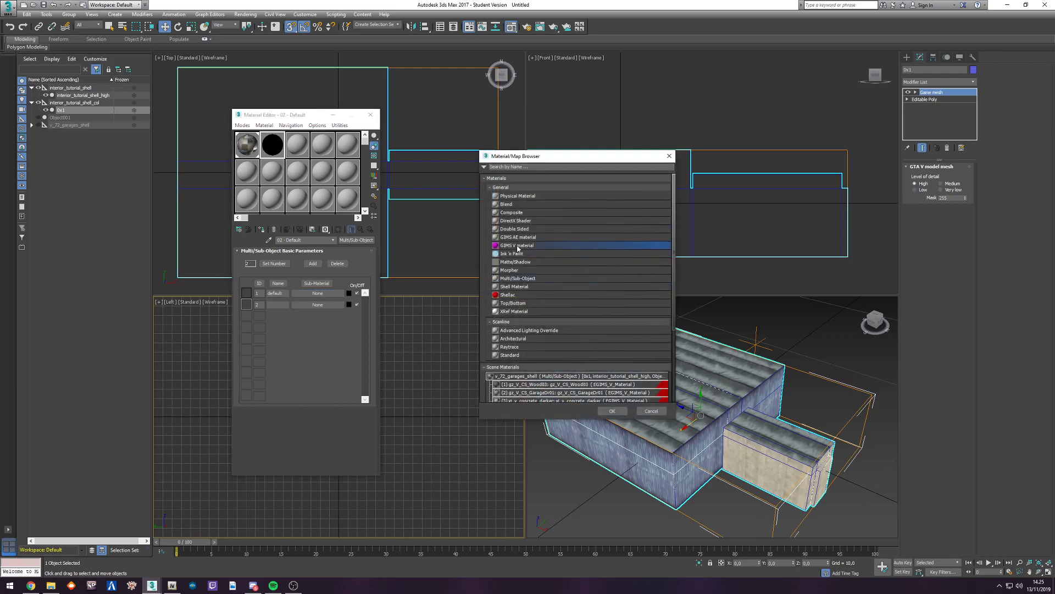
pyautogui.click(282, 307)
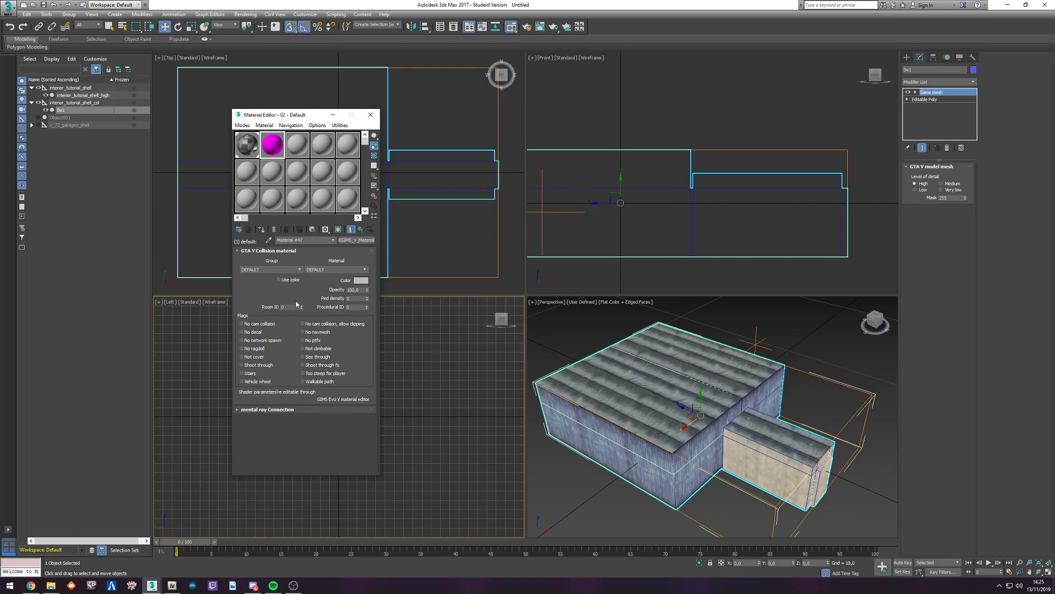
# Step: Assign the new collision material to the 0x1 mesh, hide interior_tutorial_shell_high and clear the selection
pyautogui.click(60, 111)
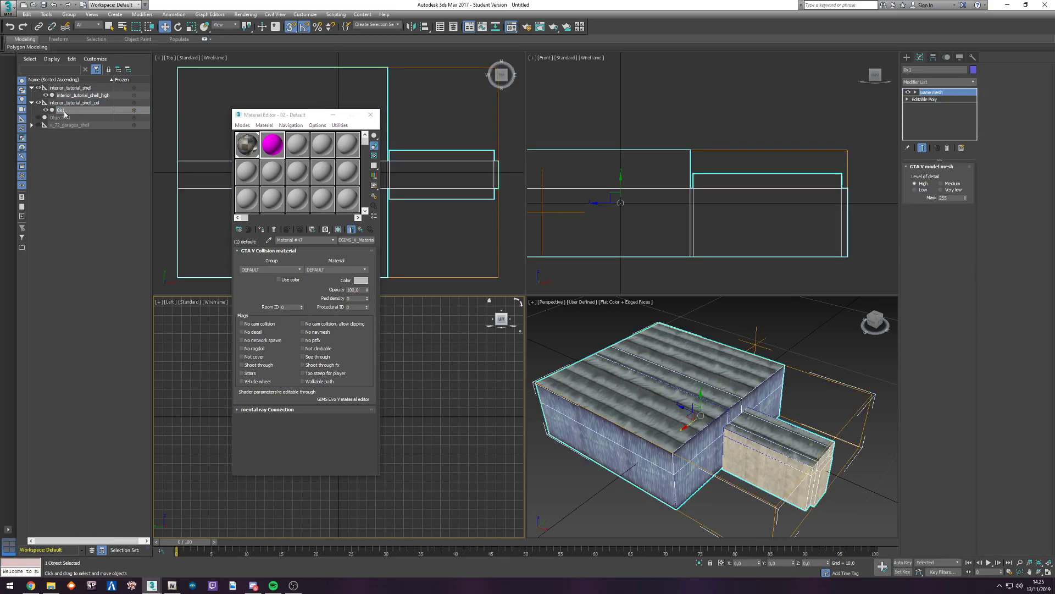
pyautogui.click(262, 230)
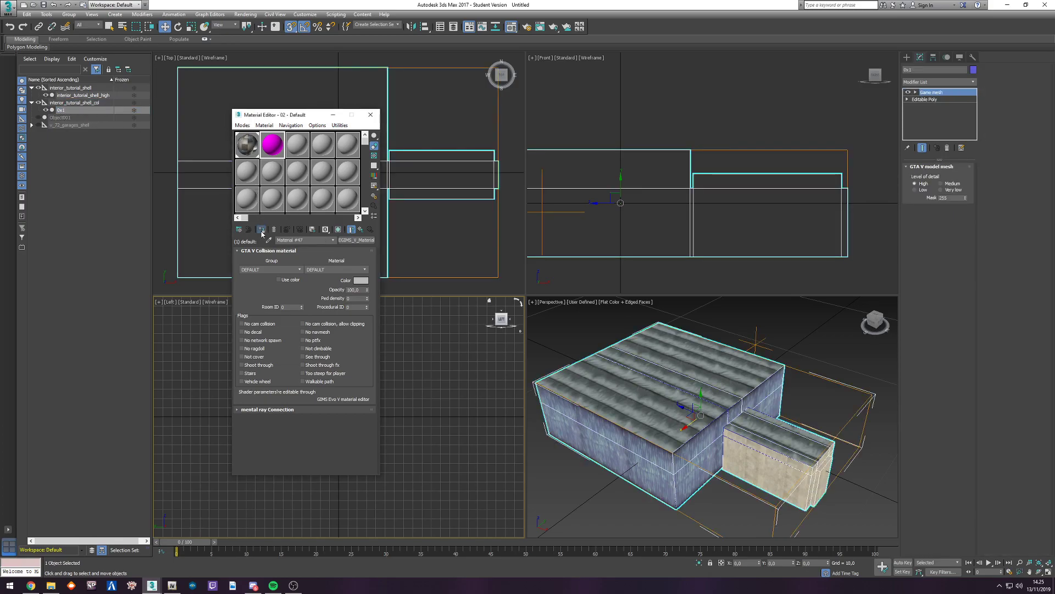
pyautogui.click(46, 96)
pyautogui.click(783, 347)
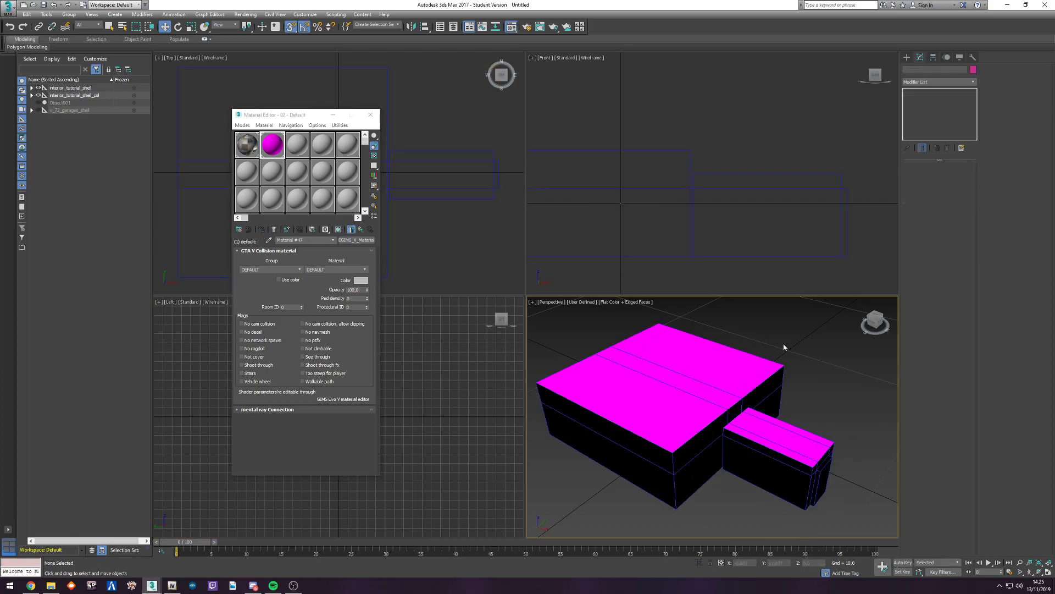
# Step: Replace the Game mesh modifier on the 0x1 object with a GIMS collision Mesh modifier and minimise the GIMS window
pyautogui.click(715, 413)
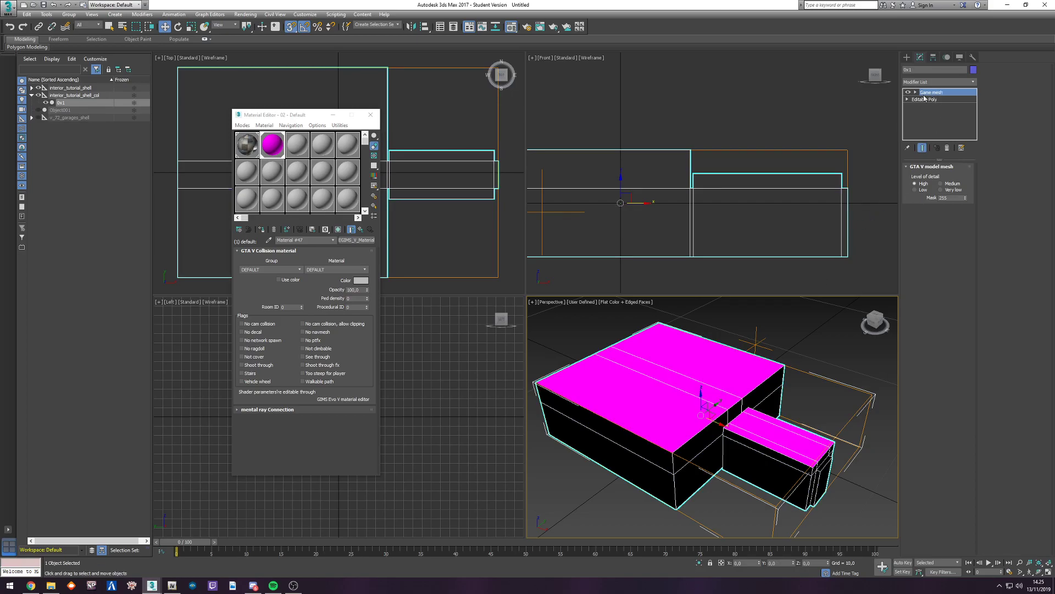
pyautogui.click(947, 152)
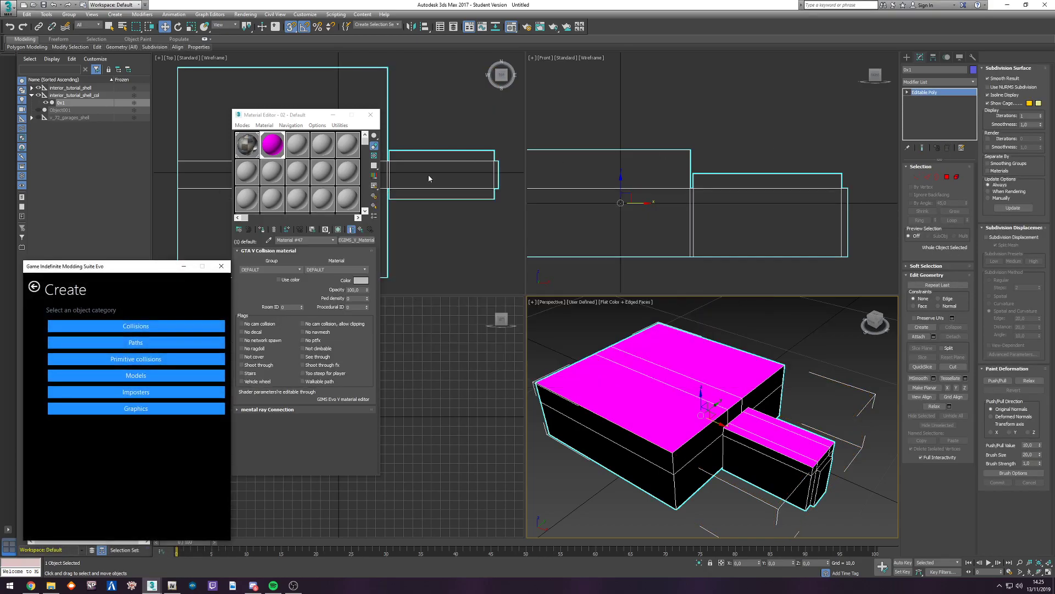
pyautogui.click(150, 330)
pyautogui.click(139, 463)
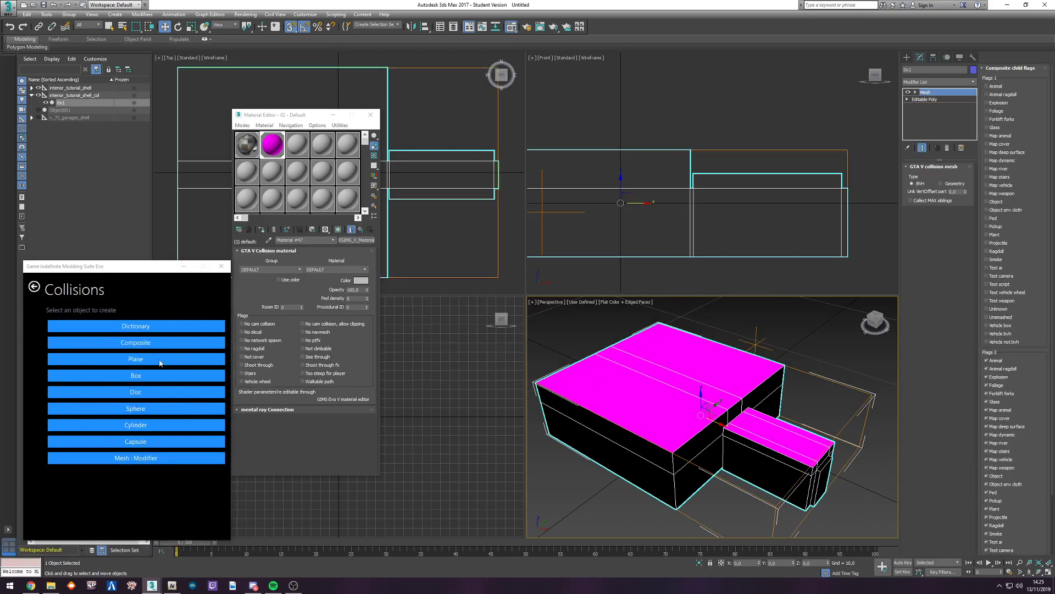
pyautogui.click(184, 266)
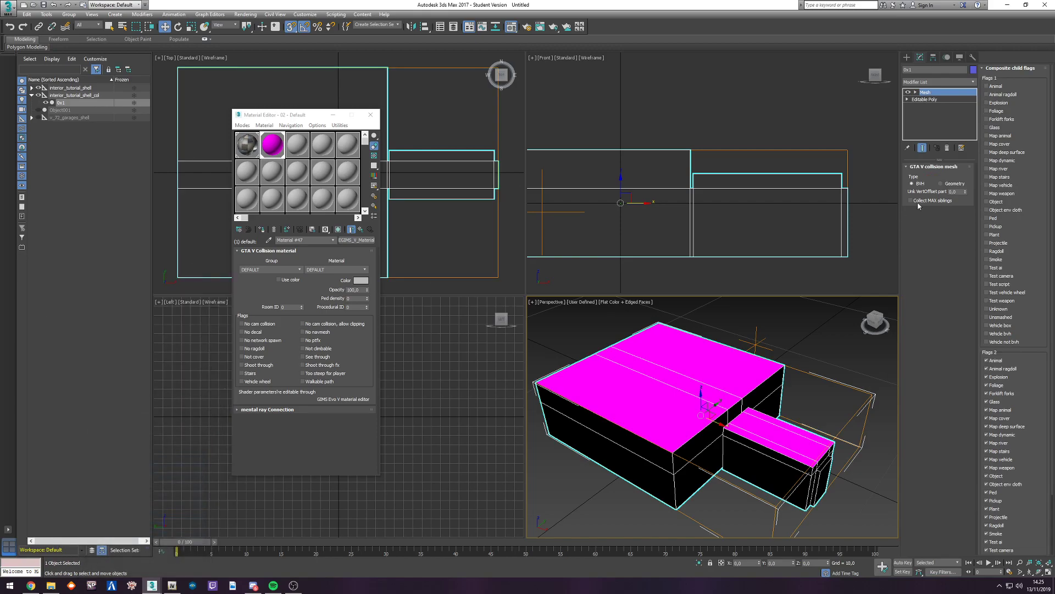
# Step: Set the collision mesh's link vert/offset part to 0.002, toggle the Map animal, Map dynamic, Map vehicle and Map weapon flags, and deselect it
pyautogui.click(956, 191)
pyautogui.click(1001, 136)
pyautogui.click(1002, 161)
pyautogui.click(1002, 185)
pyautogui.click(1005, 195)
pyautogui.click(780, 324)
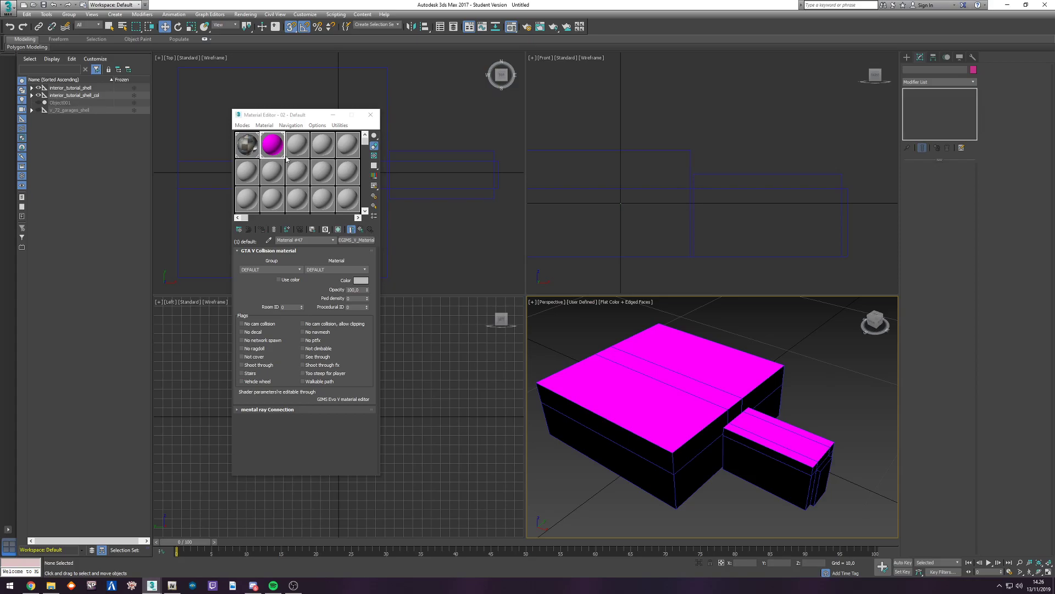
# Step: Return to the Multi/Sub-Object material level and unhide interior_tutorial_shell_high to examine its textured surfaces
pyautogui.click(360, 230)
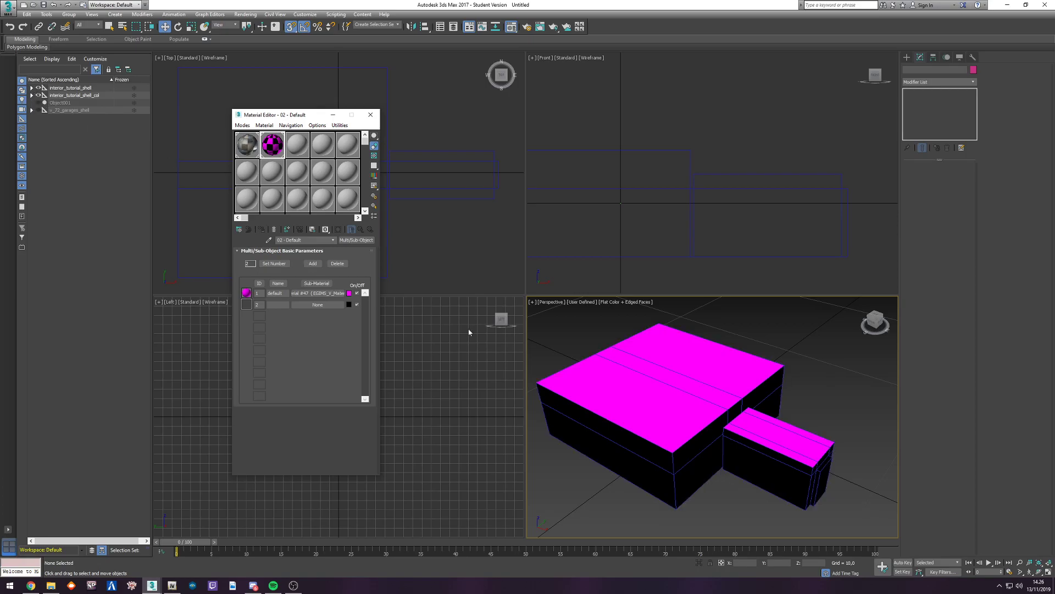
pyautogui.keyDown('alt'); pyautogui.moveTo(637, 397); pyautogui.dragTo(687, 351, button='middle'); pyautogui.keyUp('alt')
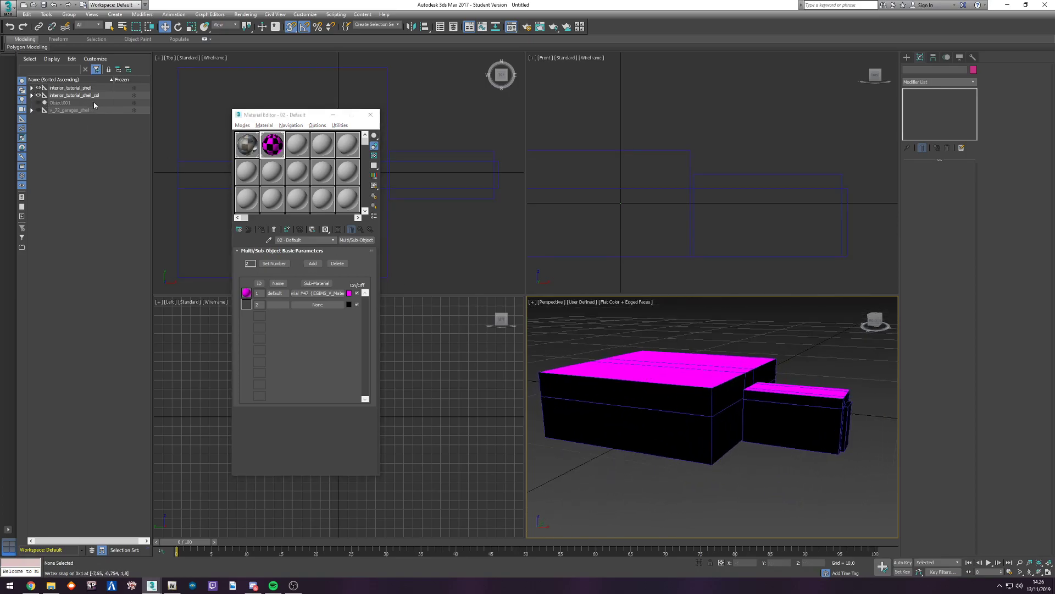
pyautogui.click(32, 88)
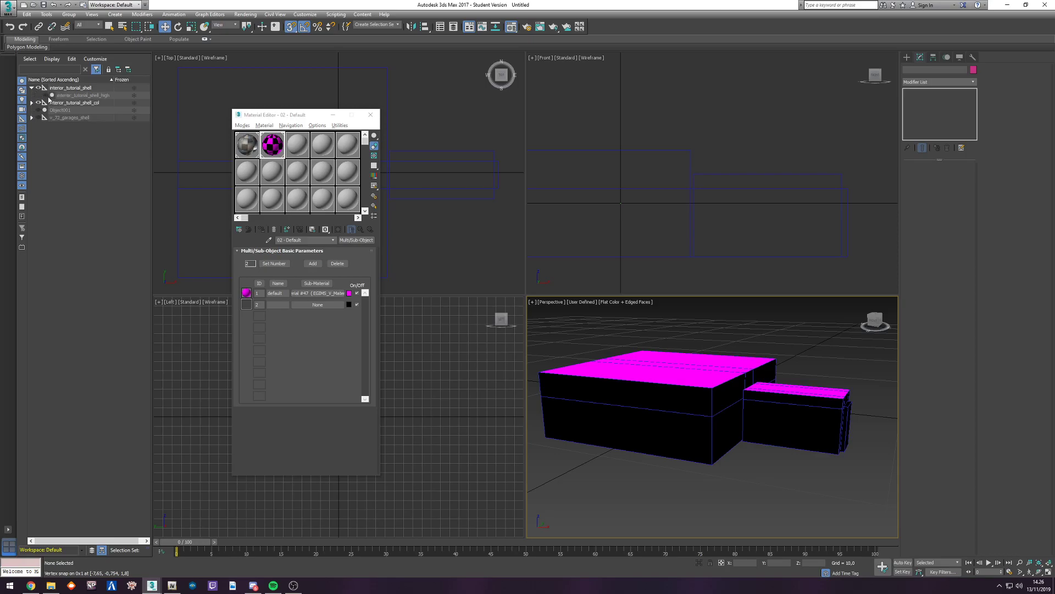
pyautogui.click(46, 95)
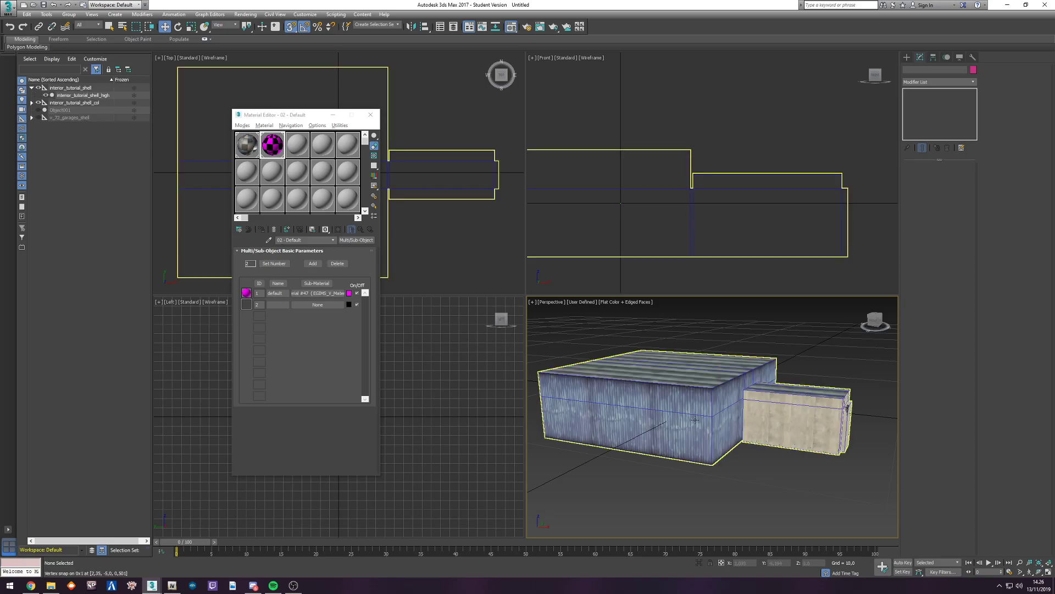
pyautogui.keyDown('alt'); pyautogui.moveTo(695, 420); pyautogui.dragTo(705, 400, button='middle'); pyautogui.keyUp('alt')
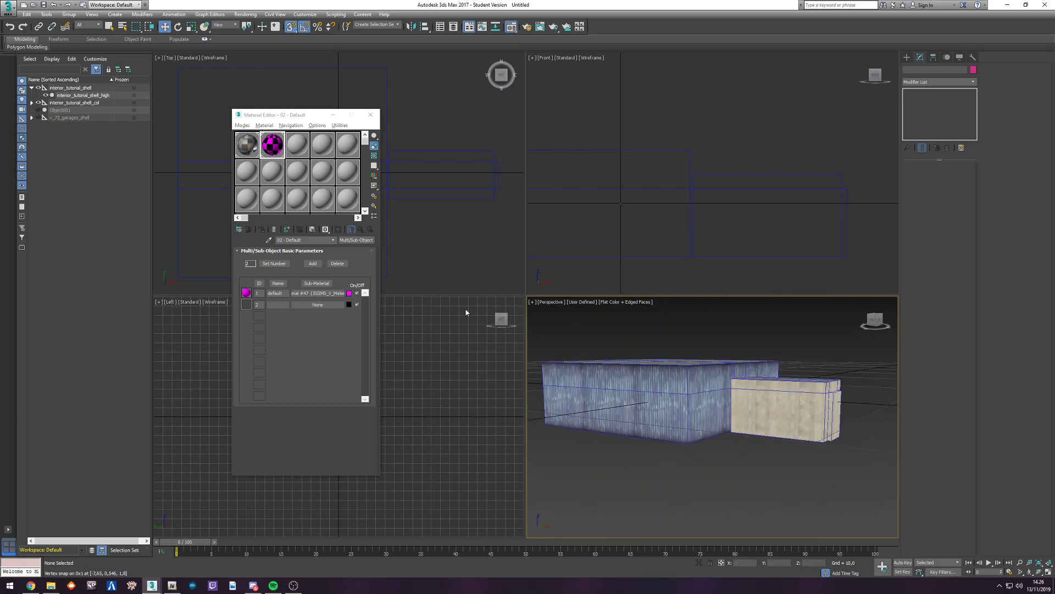
# Step: Add a third sub-material, name the second one Metal and make it a GIMS V material
pyautogui.click(312, 263)
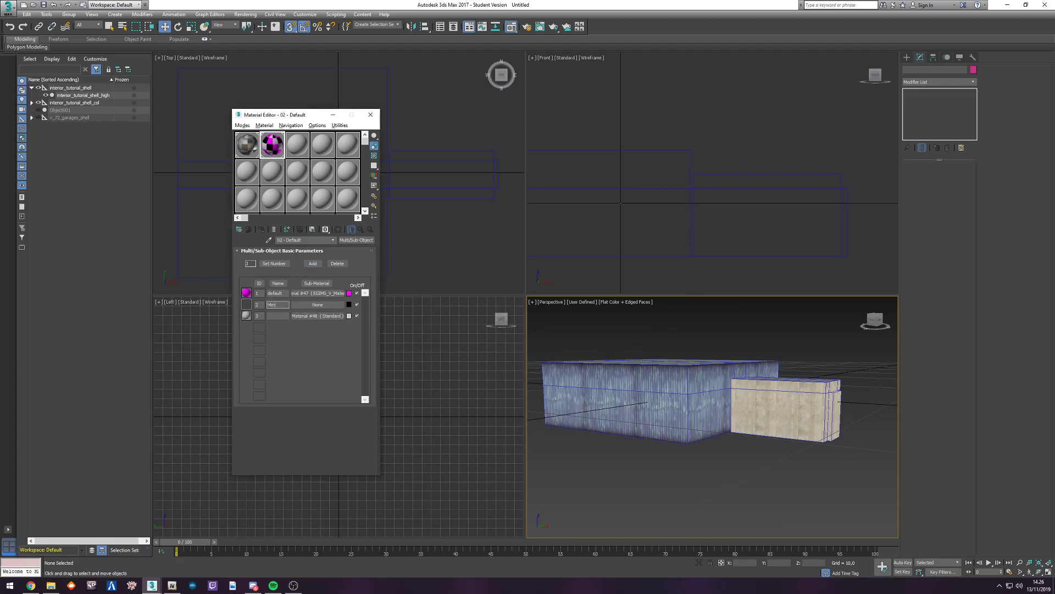
pyautogui.click(318, 304)
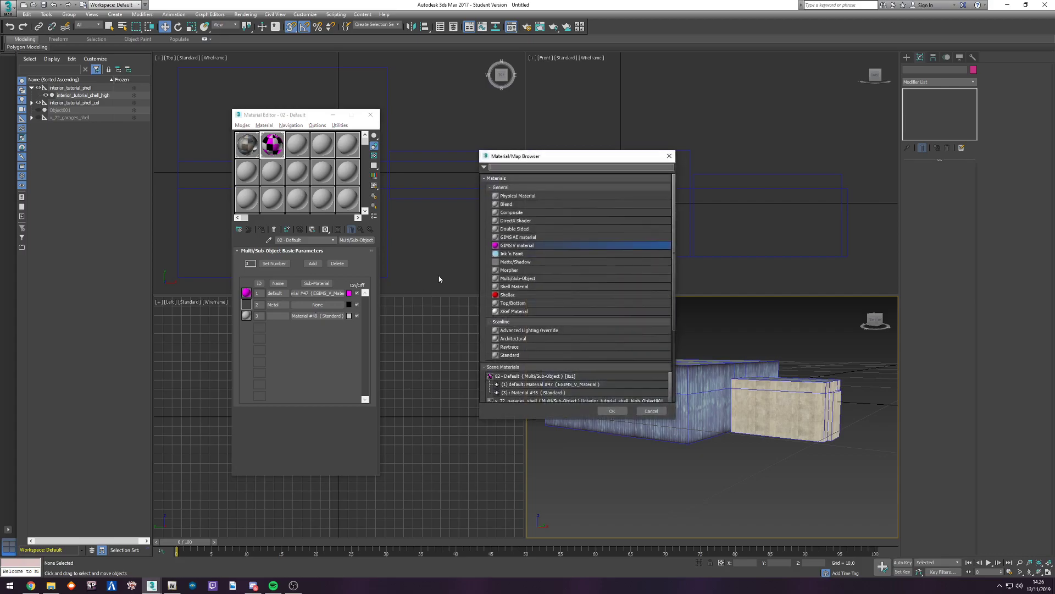
pyautogui.doubleClick(510, 249)
# Step: Give the Metal sub-material room ID 1, the METALS group and METAL_SOLID_MEDIUM, and return to the parent material
pyautogui.doubleClick(289, 308)
pyautogui.write('1')
pyautogui.press('Return')
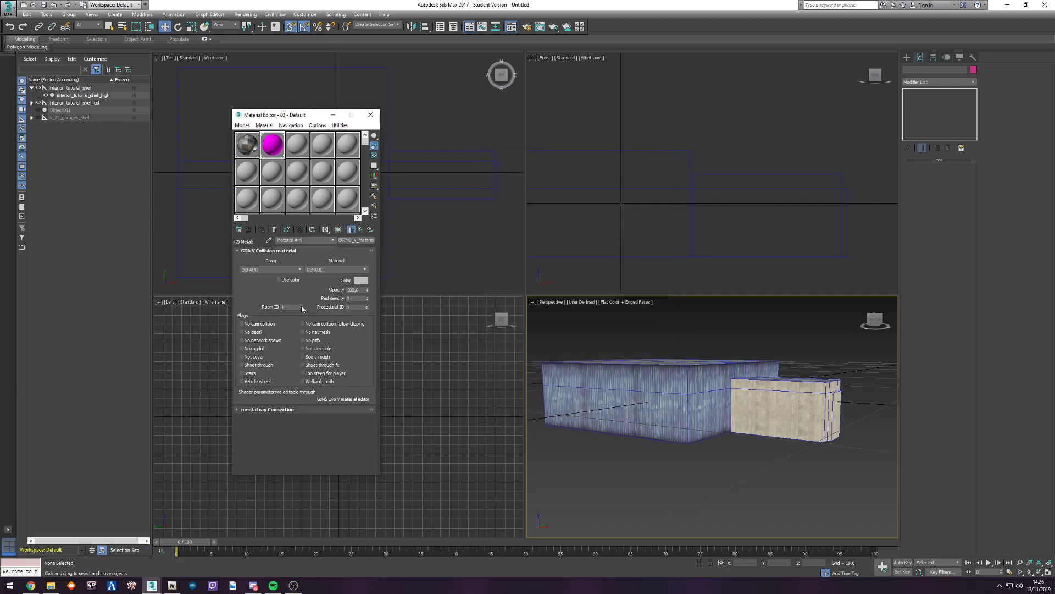
pyautogui.click(283, 269)
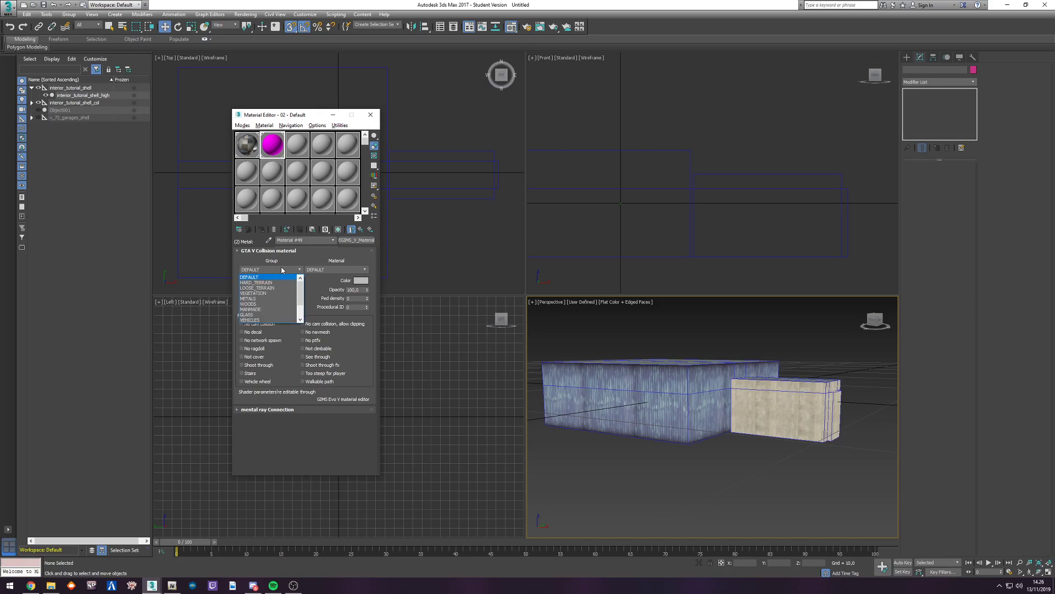
pyautogui.click(250, 298)
pyautogui.click(336, 273)
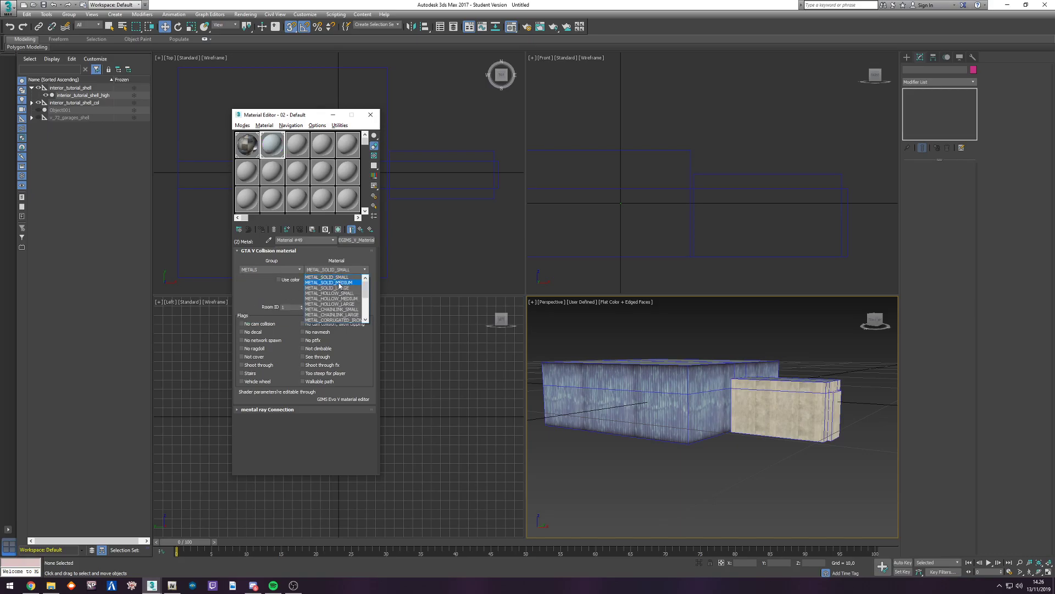
pyautogui.click(339, 282)
pyautogui.click(360, 229)
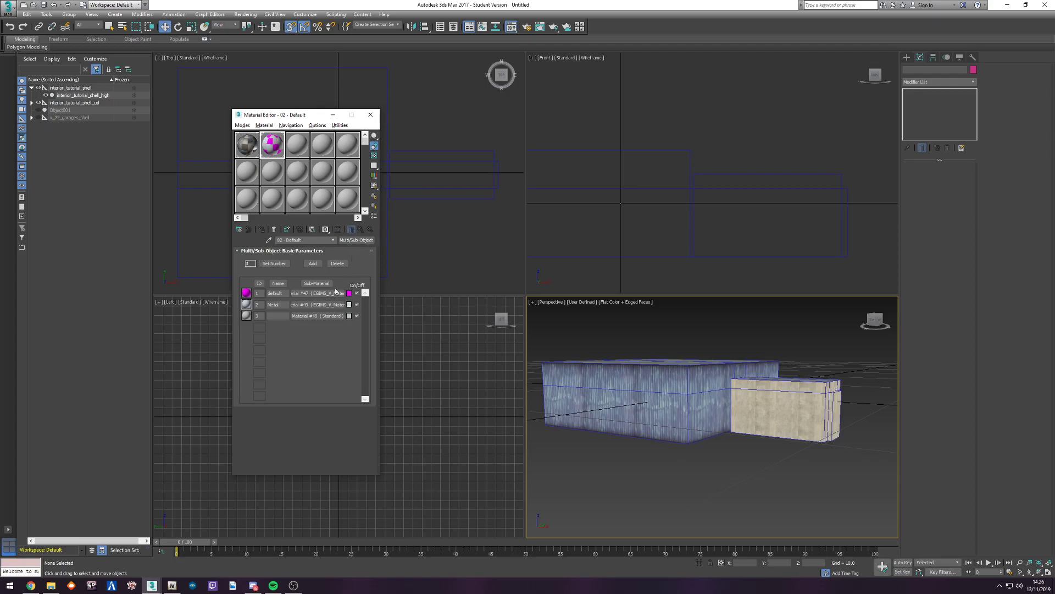
# Step: Name the third sub-material Concrete and change it to a GIMS V material with room ID 1
pyautogui.click(278, 316)
pyautogui.click(318, 315)
pyautogui.click(356, 240)
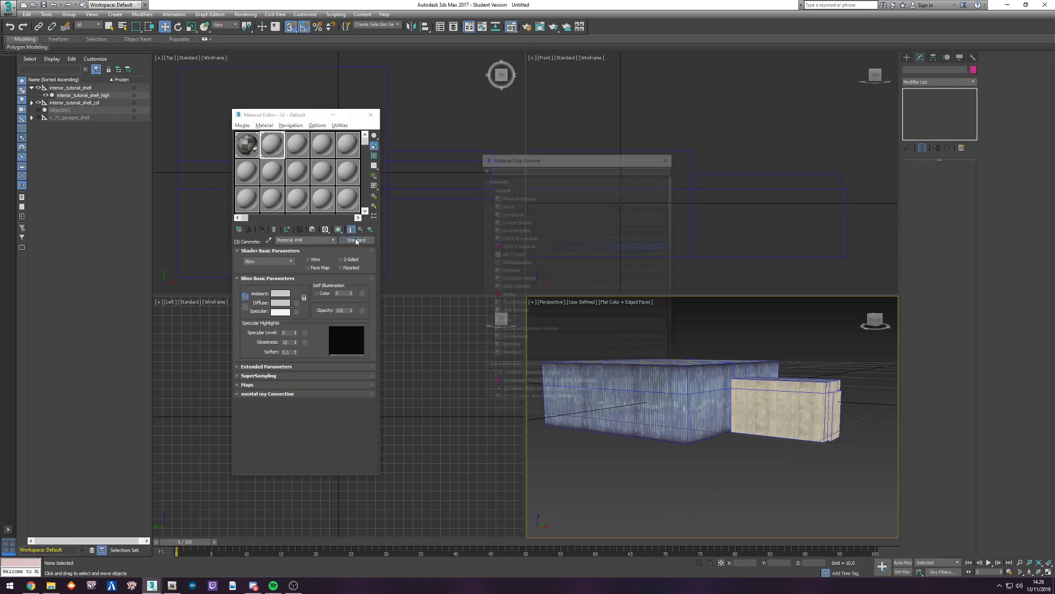
pyautogui.doubleClick(496, 245)
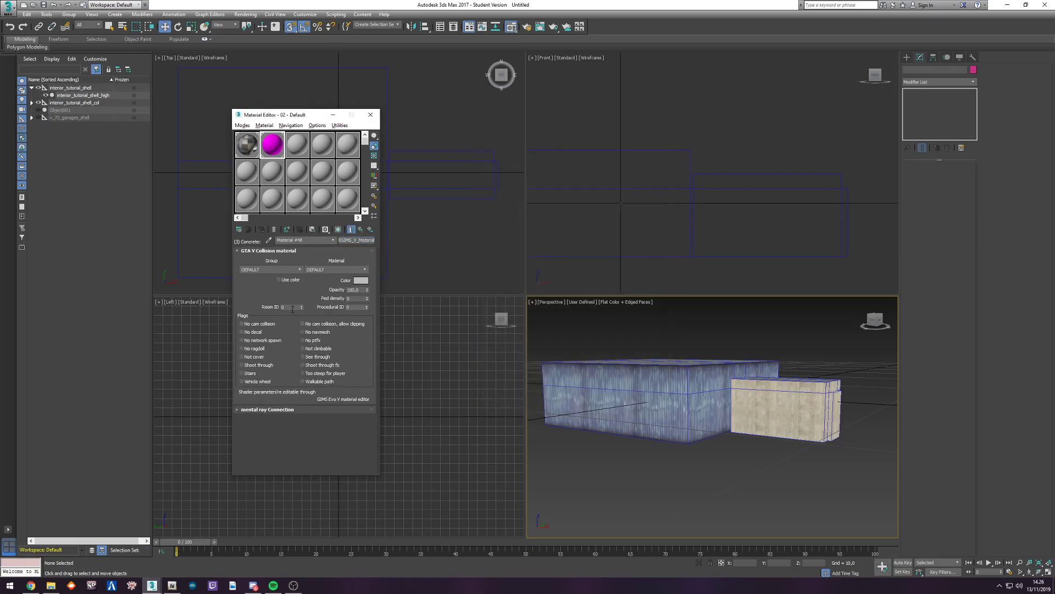
# Step: Try the MANMADE group for the Concrete sub-material and look through its collision materials
pyautogui.click(278, 269)
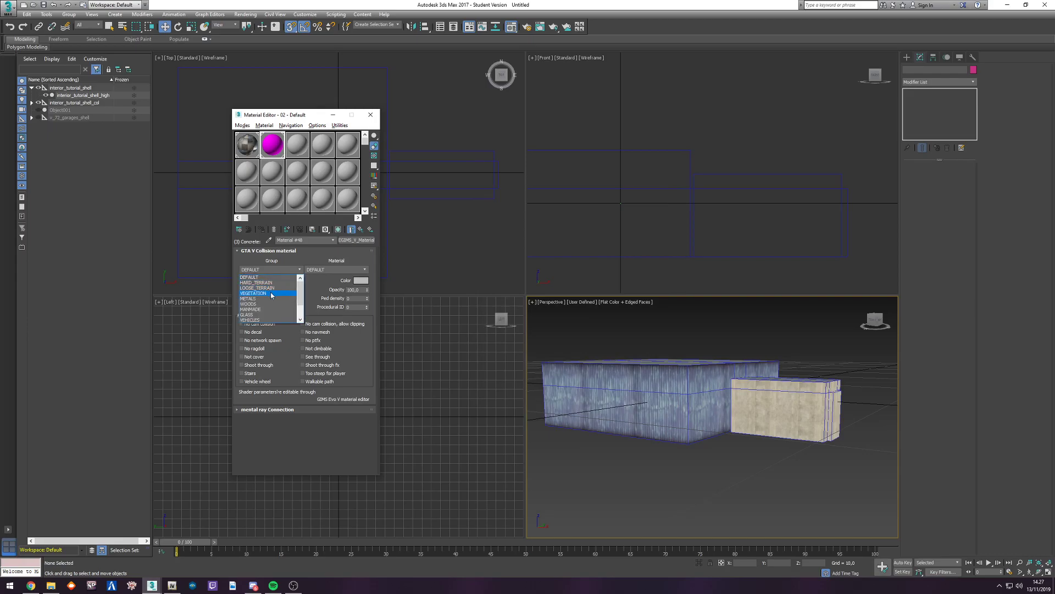
pyautogui.click(262, 309)
pyautogui.click(337, 270)
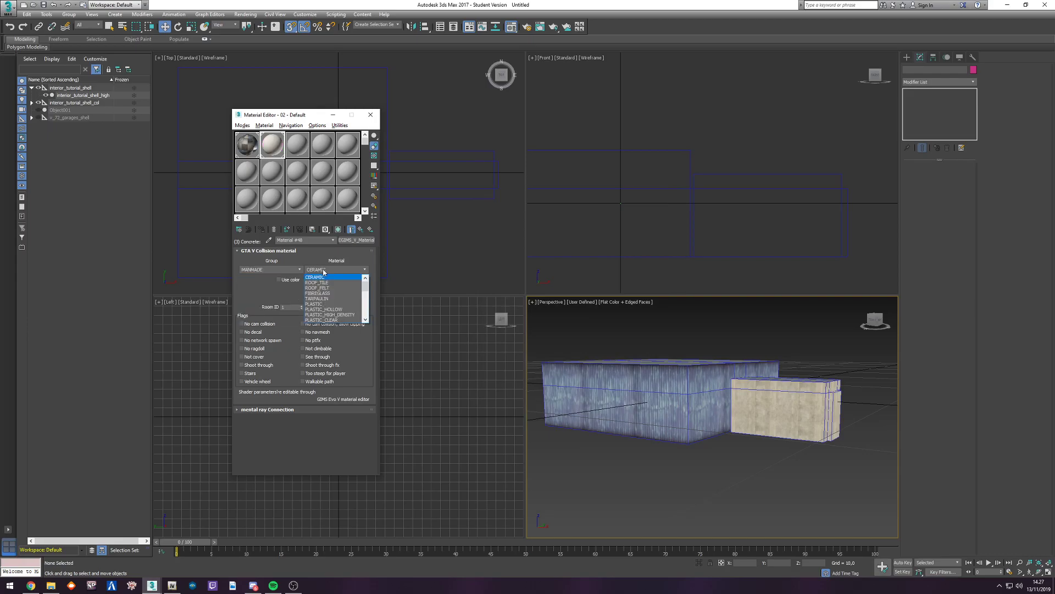
pyautogui.moveTo(366, 285)
pyautogui.mouseDown()
pyautogui.moveTo(365, 308)
pyautogui.moveTo(366, 283)
pyautogui.mouseUp()
pyautogui.click(271, 269)
pyautogui.click(271, 269)
pyautogui.scroll(-3, 271, 275)
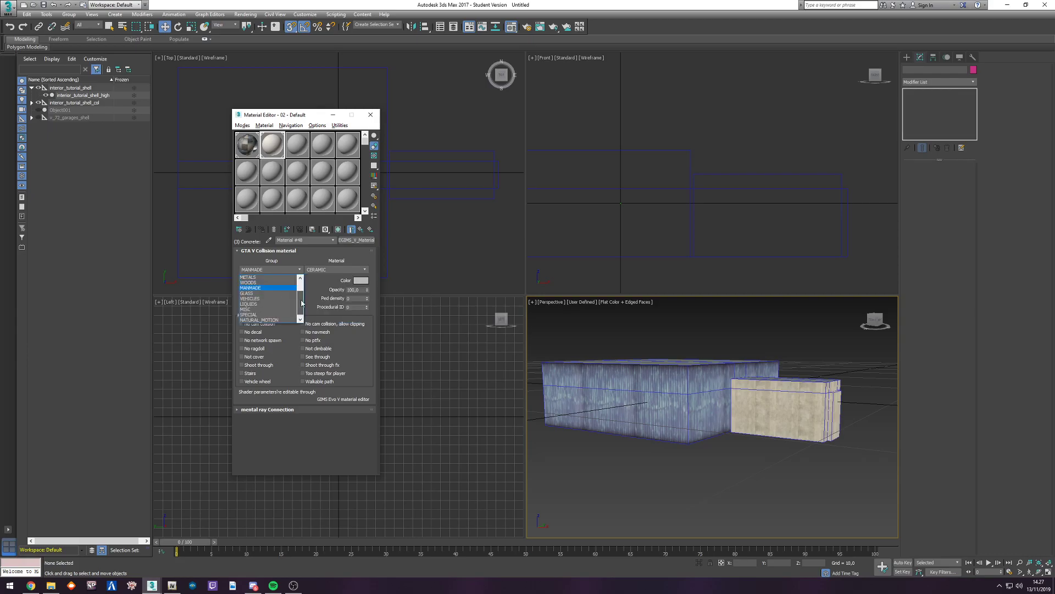
pyautogui.click(270, 287)
# Step: Set the Concrete sub-material's group to HARD_TERRAIN with the CONCRETE material and return to the parent material
pyautogui.click(272, 272)
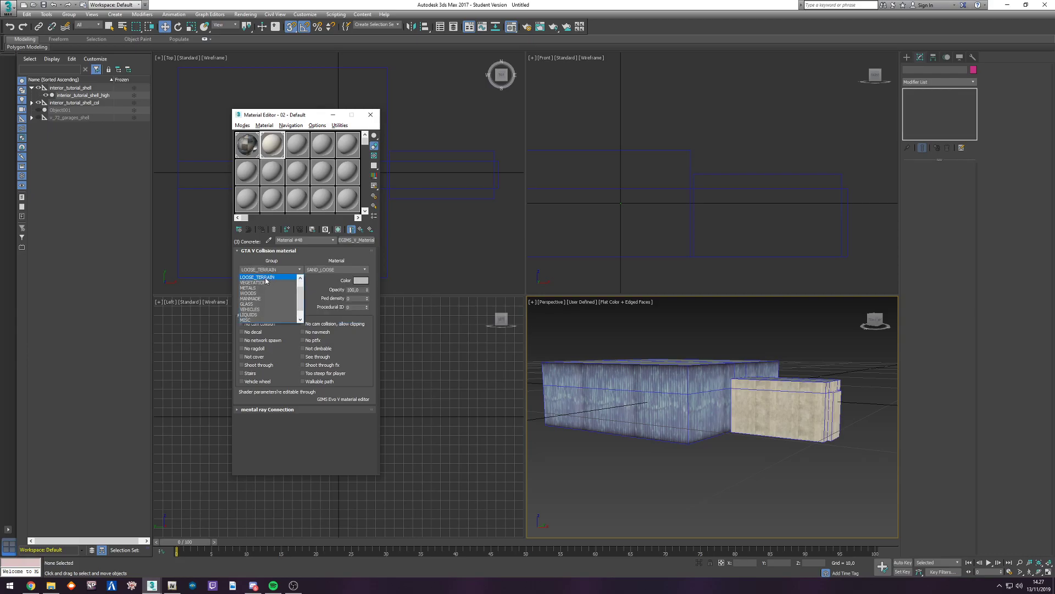
pyautogui.click(267, 286)
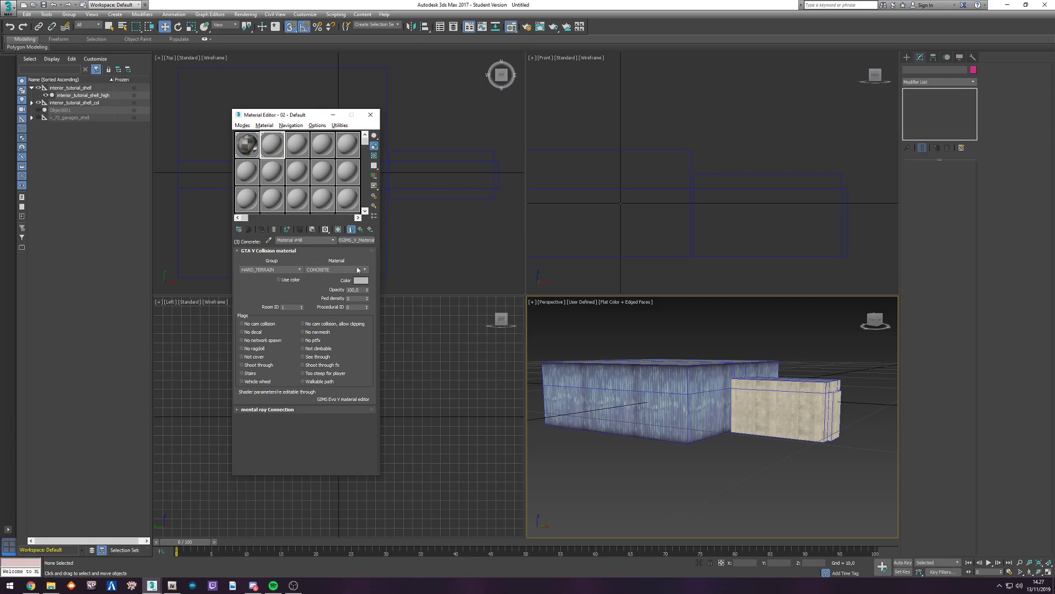
pyautogui.click(360, 229)
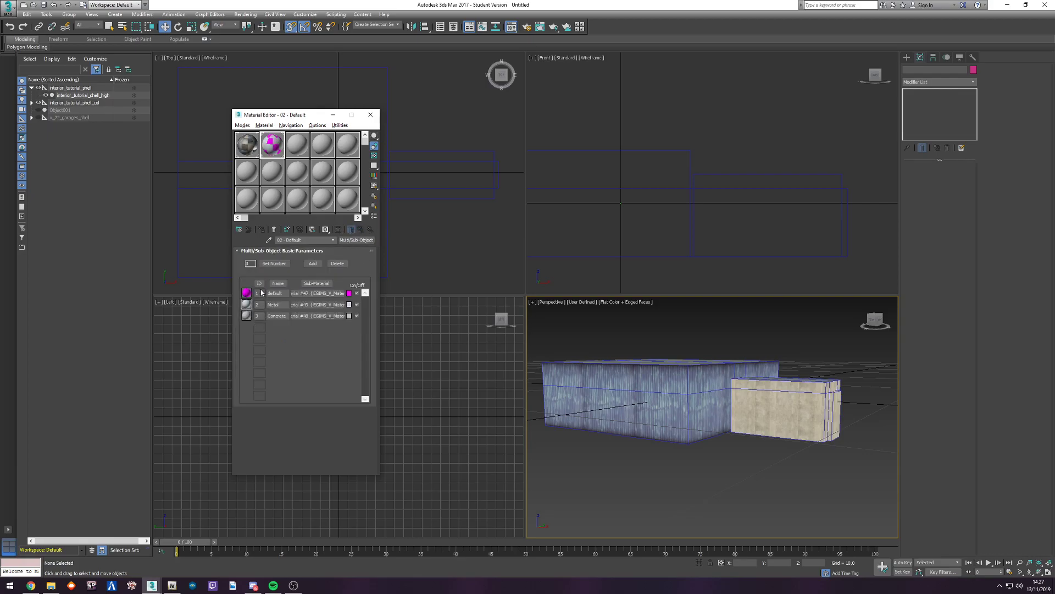
# Step: Expand interior_tutorial_shell_col in the scene list and hide interior_tutorial_shell_high
pyautogui.click(32, 102)
pyautogui.click(46, 95)
pyautogui.keyDown('alt'); pyautogui.moveTo(726, 365); pyautogui.dragTo(685, 386, button='middle'); pyautogui.keyUp('alt')
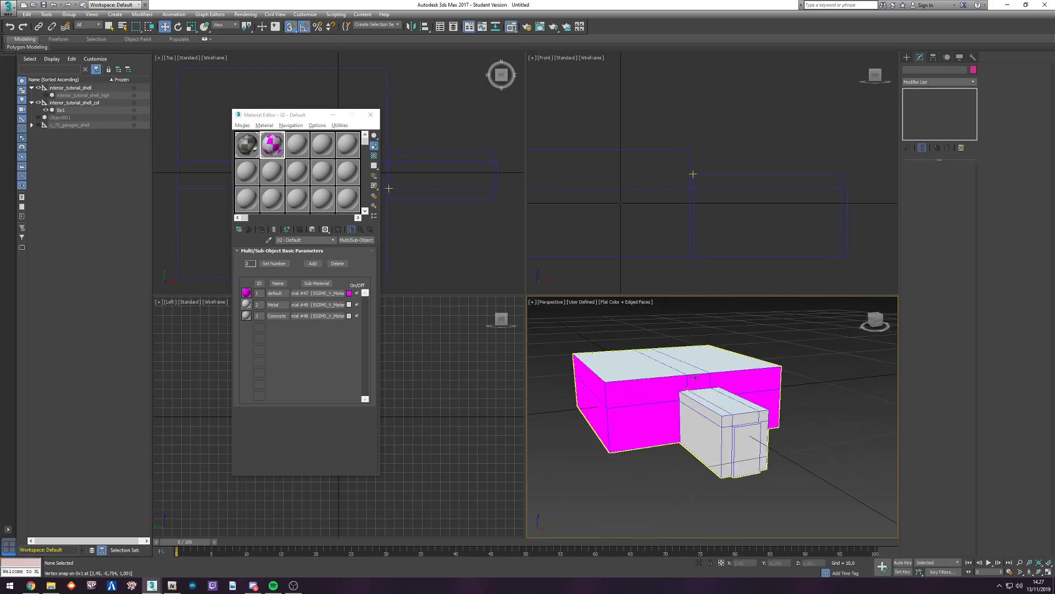
# Step: Set the material ID of all polygons of the 0x1 mesh to 1 and leave polygon editing
pyautogui.click(737, 407)
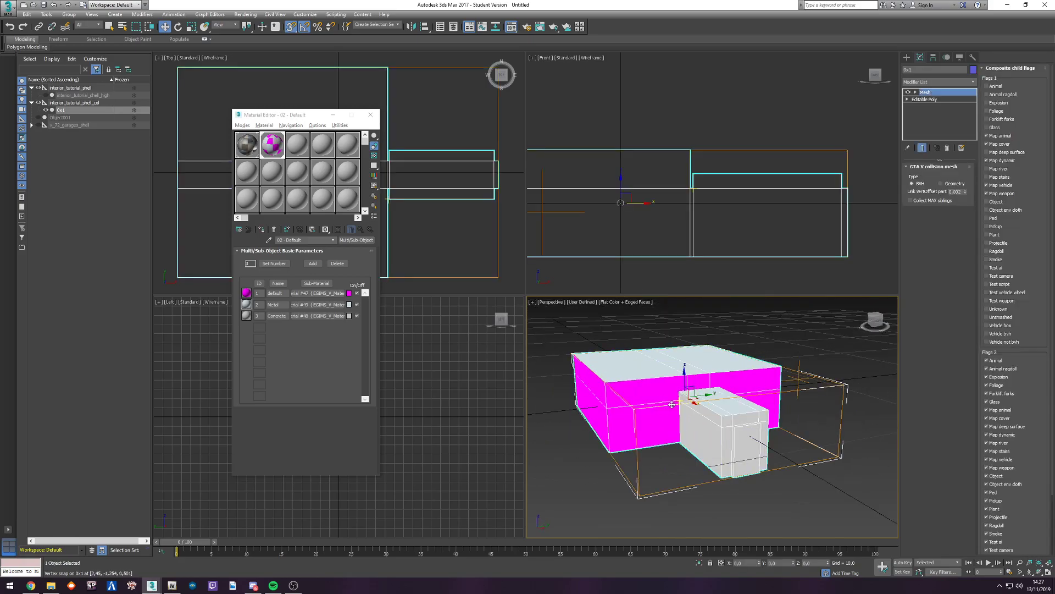
pyautogui.click(924, 100)
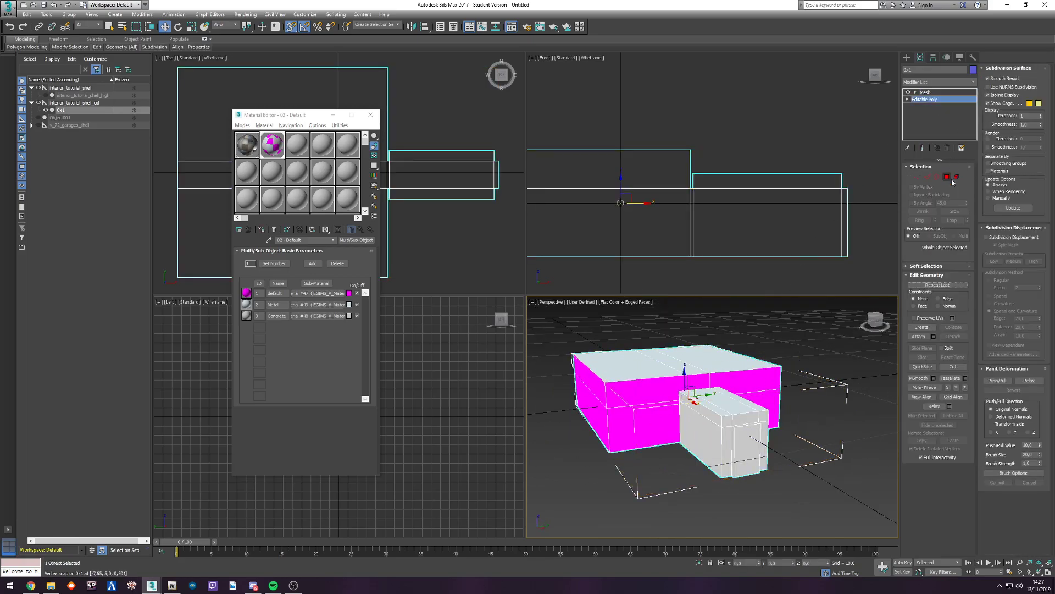
pyautogui.click(947, 176)
pyautogui.click(998, 89)
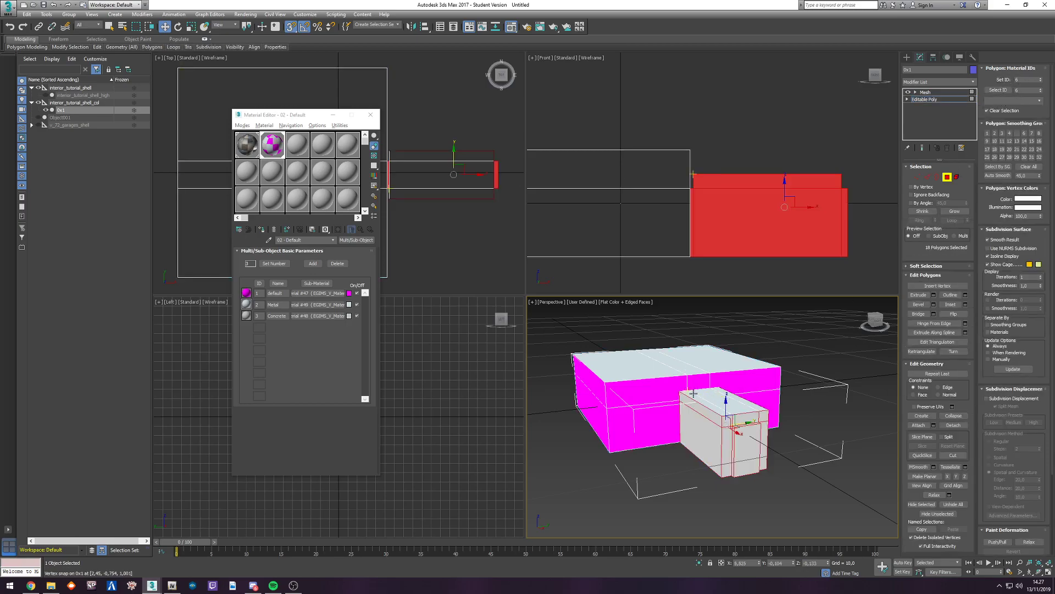
pyautogui.click(716, 396)
pyautogui.hotkey('ctrl', 'a')
pyautogui.click(1024, 79)
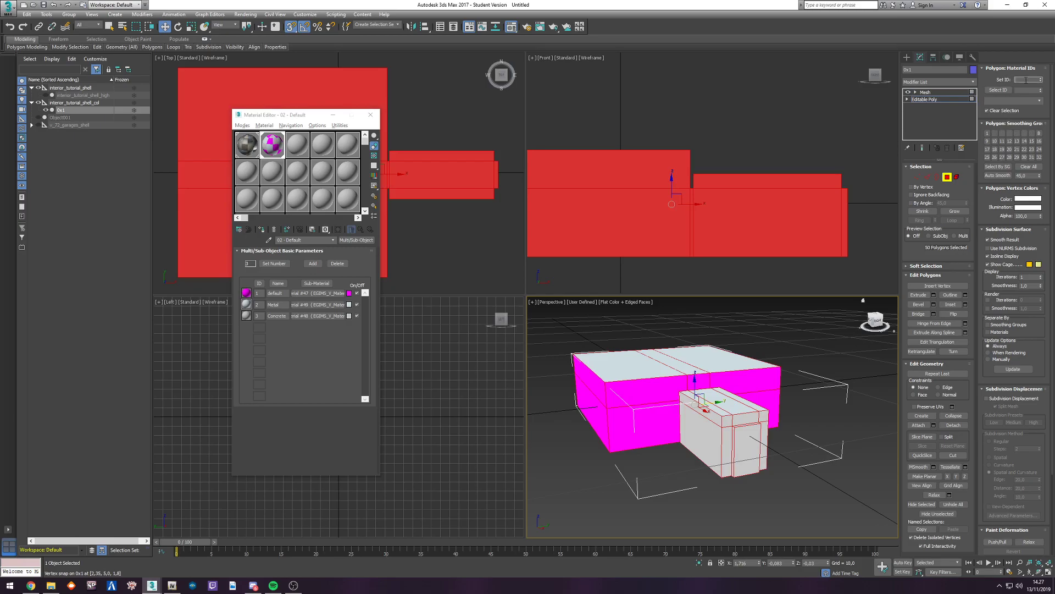
pyautogui.press('Return')
pyautogui.click(781, 368)
pyautogui.keyDown('alt'); pyautogui.moveTo(780, 368); pyautogui.dragTo(695, 438, button='middle'); pyautogui.keyUp('alt')
pyautogui.click(947, 177)
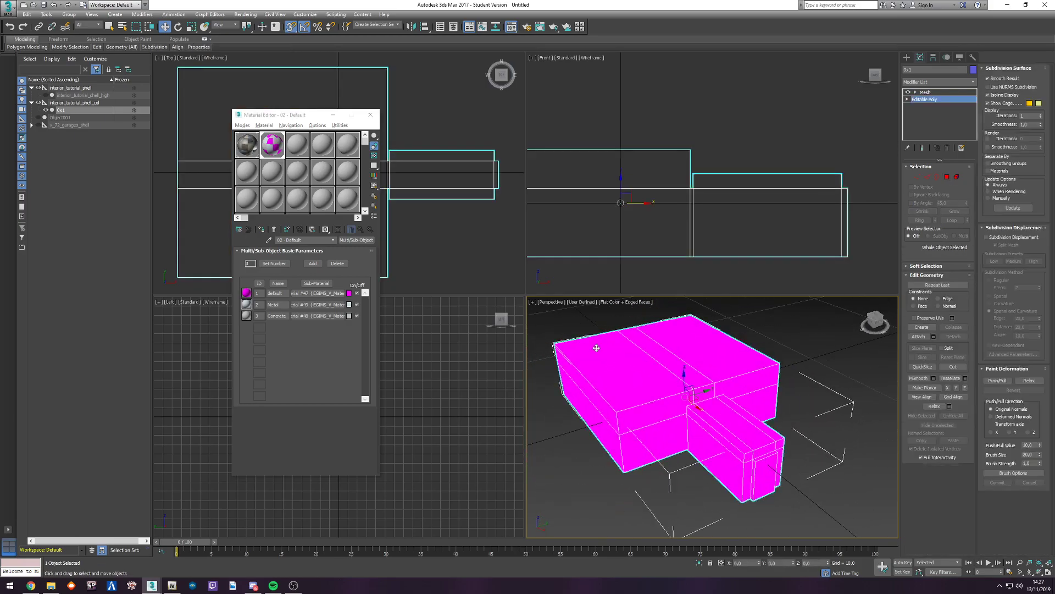
# Step: Clone the 0x1 collision mesh as a copy named 0x2
pyautogui.rightClick(83, 109)
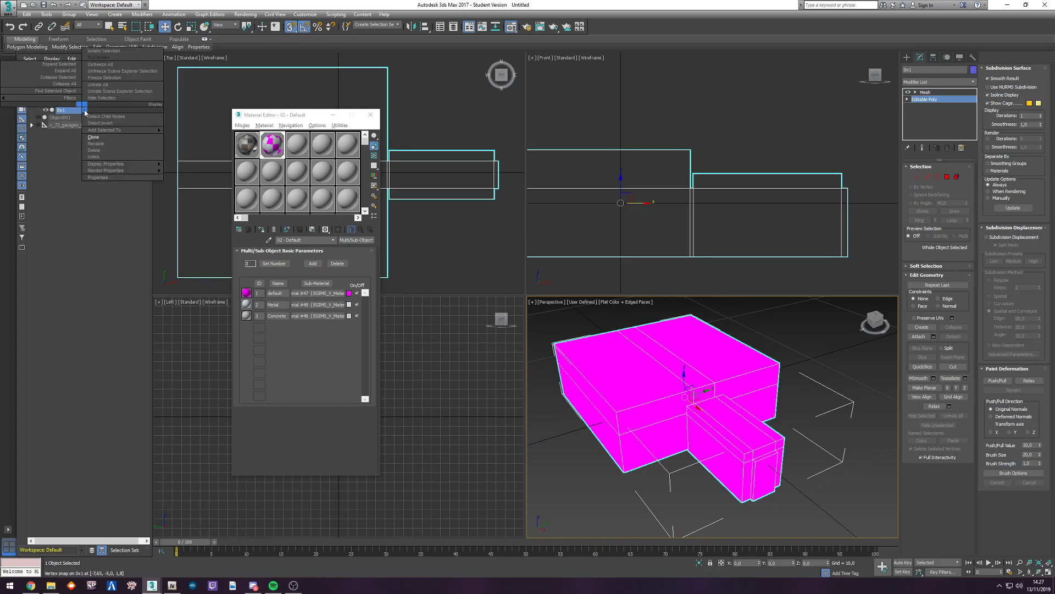
pyautogui.click(102, 137)
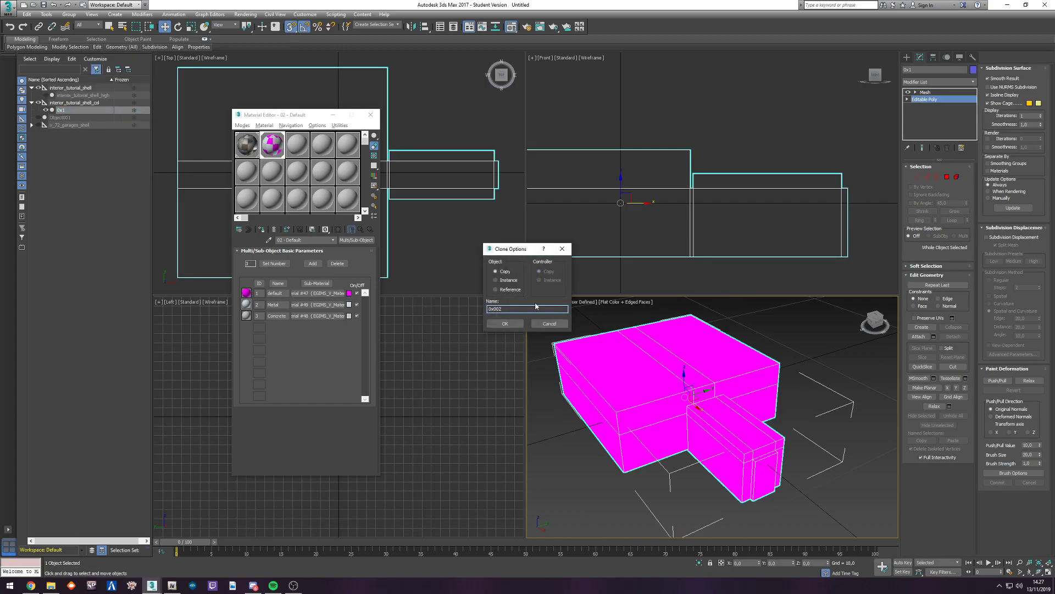
pyautogui.write('2')
pyautogui.click(513, 325)
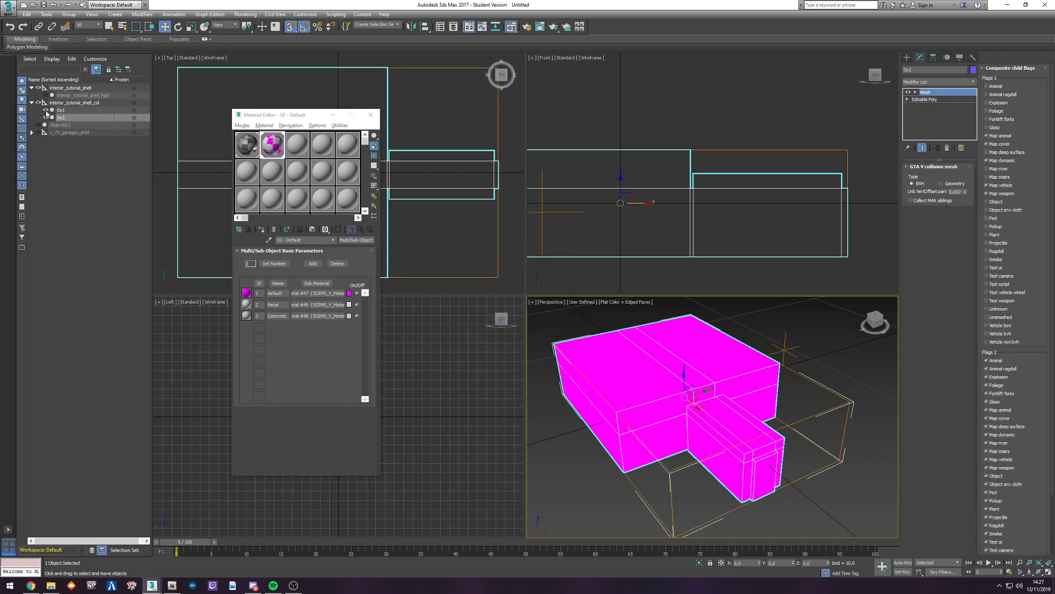
# Step: Hide the 0x1 mesh and set the material ID of all polygons of the 0x2 mesh to 2 (Metal)
pyautogui.scroll(-3, 653, 184)
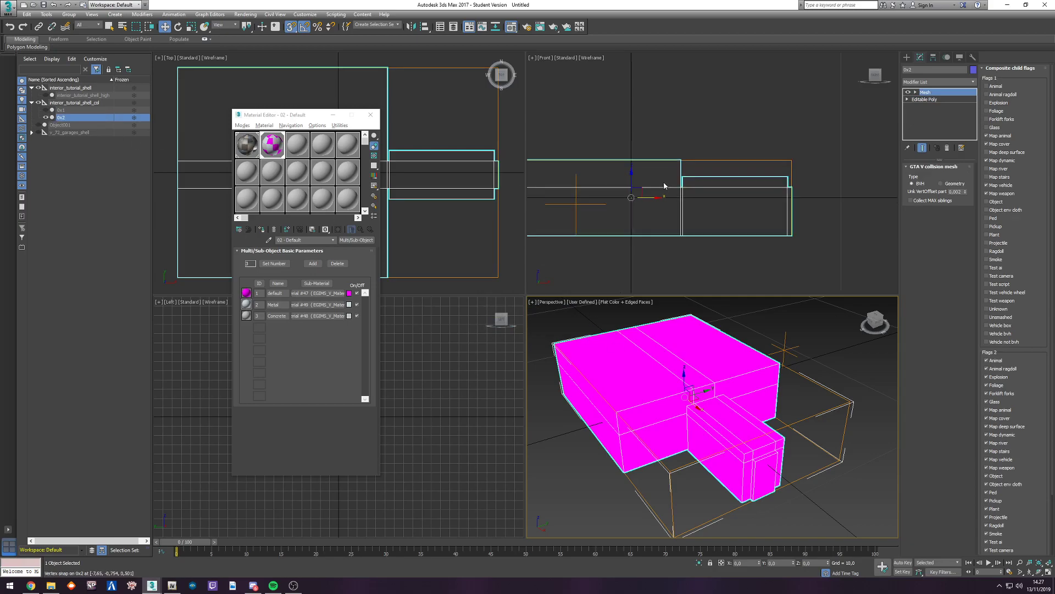
pyautogui.click(934, 100)
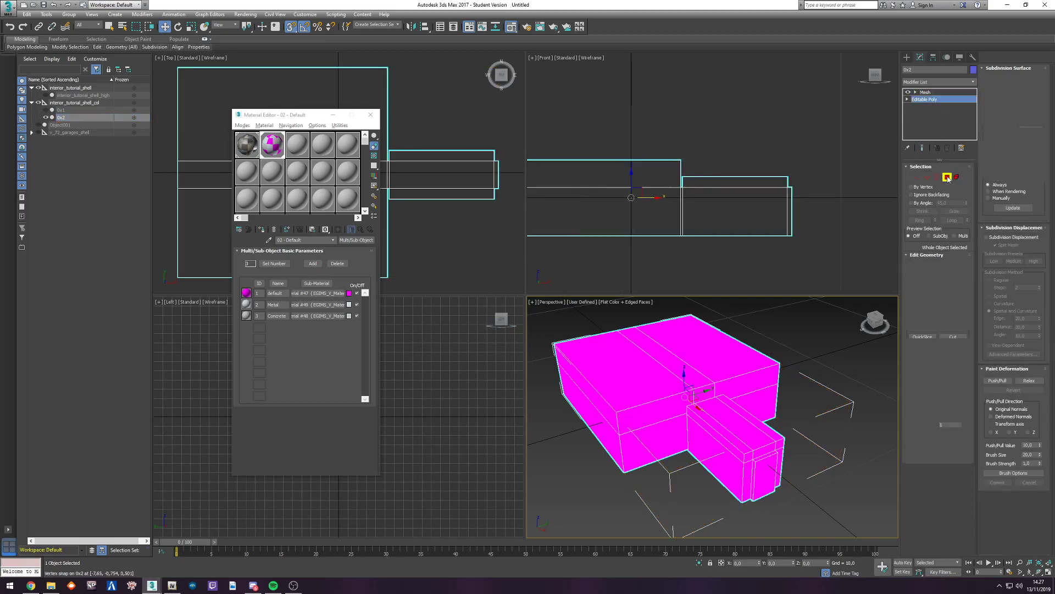
pyautogui.click(947, 177)
pyautogui.hotkey('ctrl', 'a')
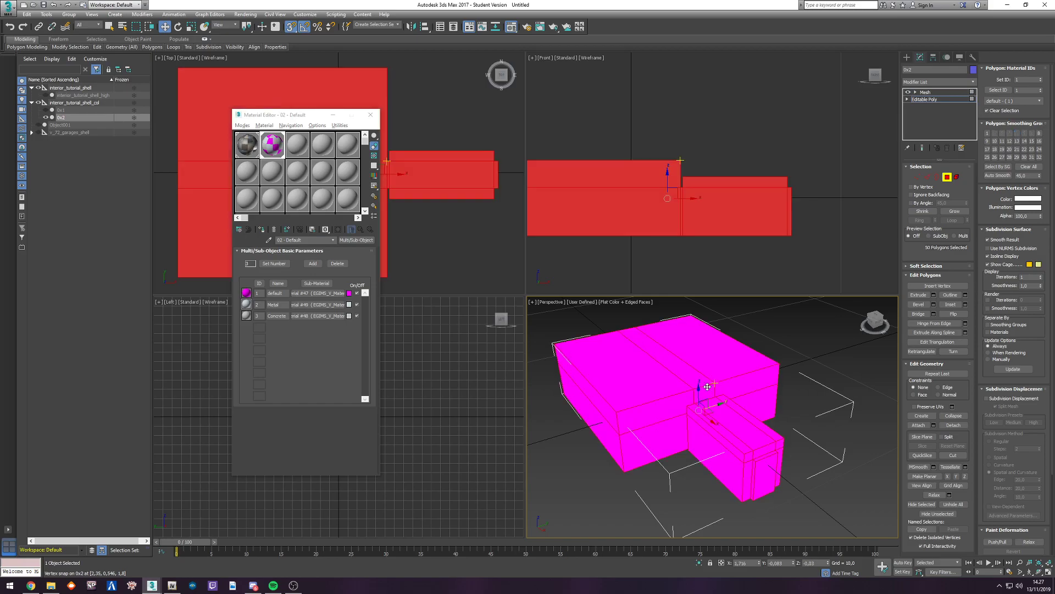
pyautogui.click(1041, 78)
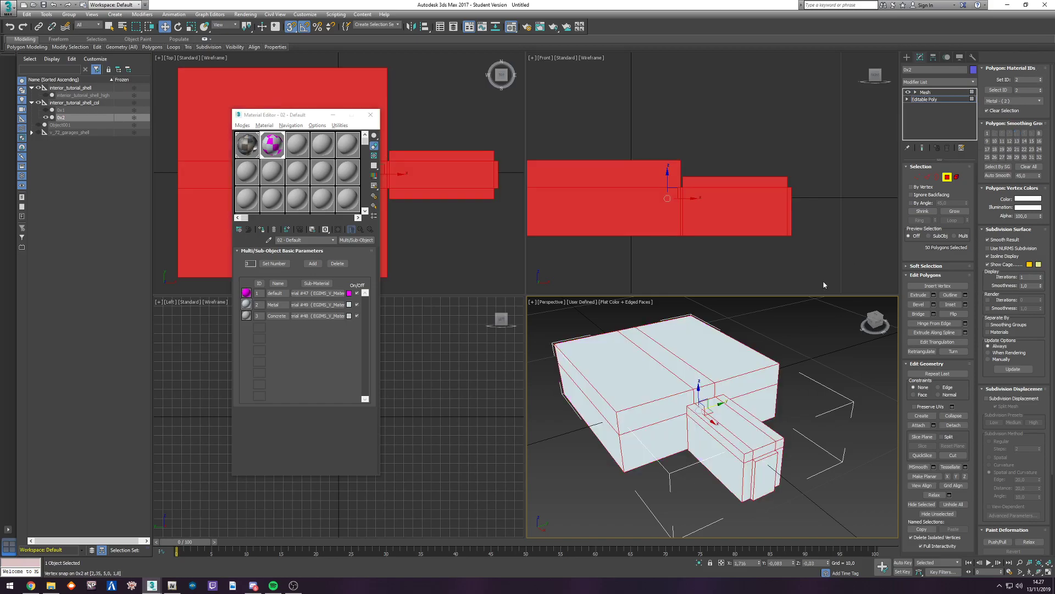
pyautogui.moveTo(285, 304); pyautogui.dragTo(266, 306)
pyautogui.click(820, 384)
# Step: Select the polygons of the smaller corridor section of 0x2, excluding its ceiling and unwanted faces
pyautogui.keyDown('alt'); pyautogui.moveTo(710, 452); pyautogui.dragTo(725, 418, button='middle'); pyautogui.keyUp('alt')
pyautogui.scroll(2, 832, 187)
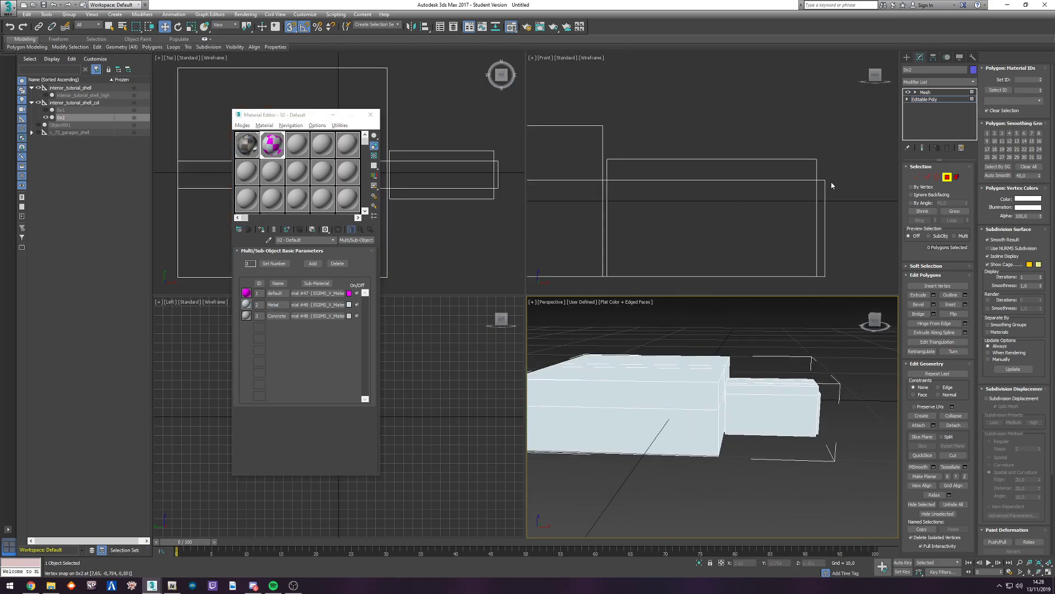
pyautogui.click(847, 164)
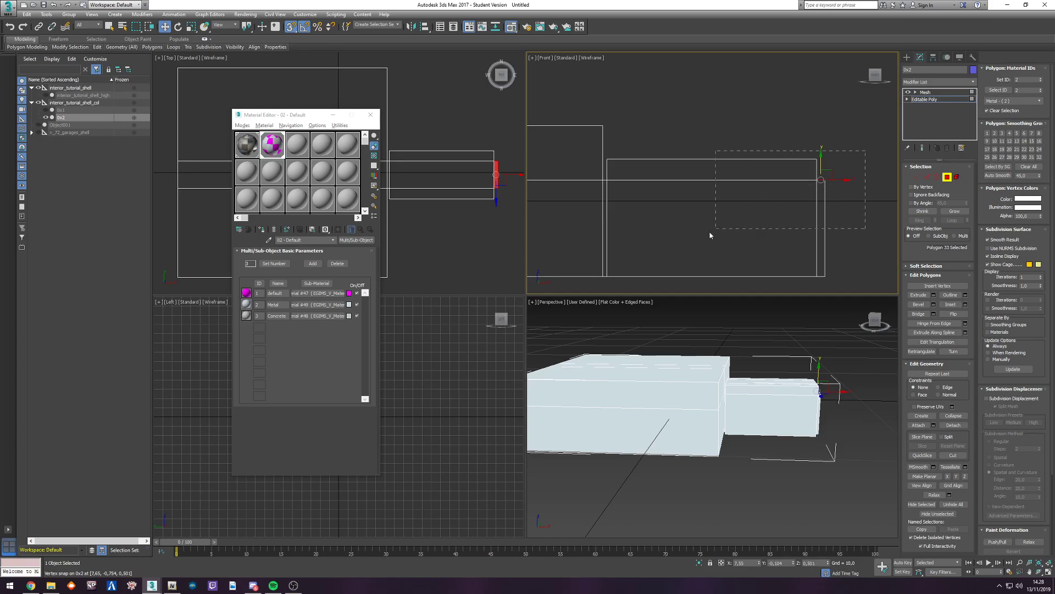
pyautogui.moveTo(606, 284); pyautogui.dragTo(605, 283)
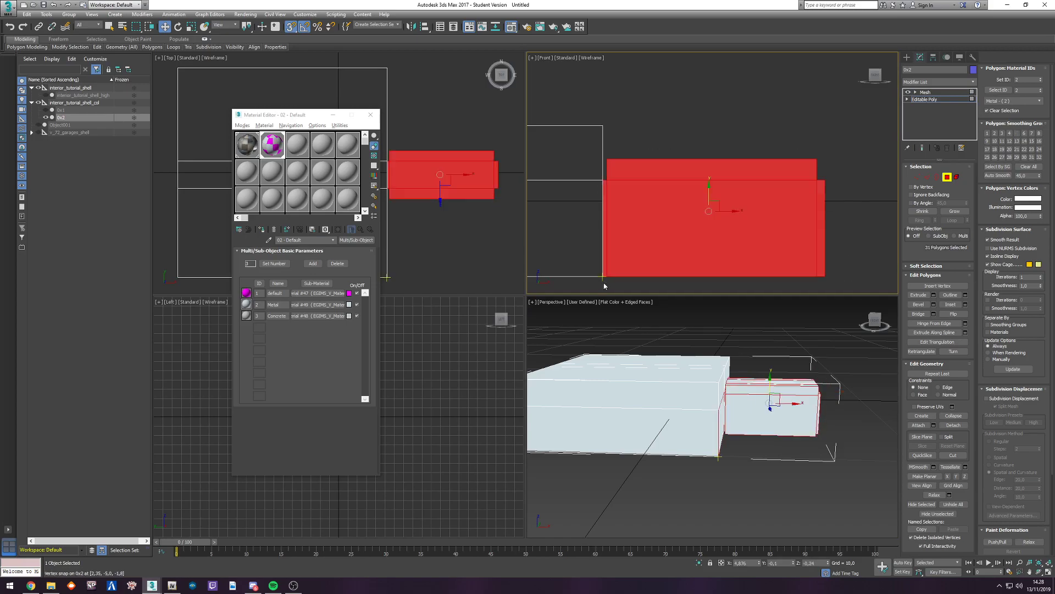
pyautogui.keyDown('alt'); pyautogui.moveTo(586, 141); pyautogui.dragTo(839, 163); pyautogui.keyUp('alt')
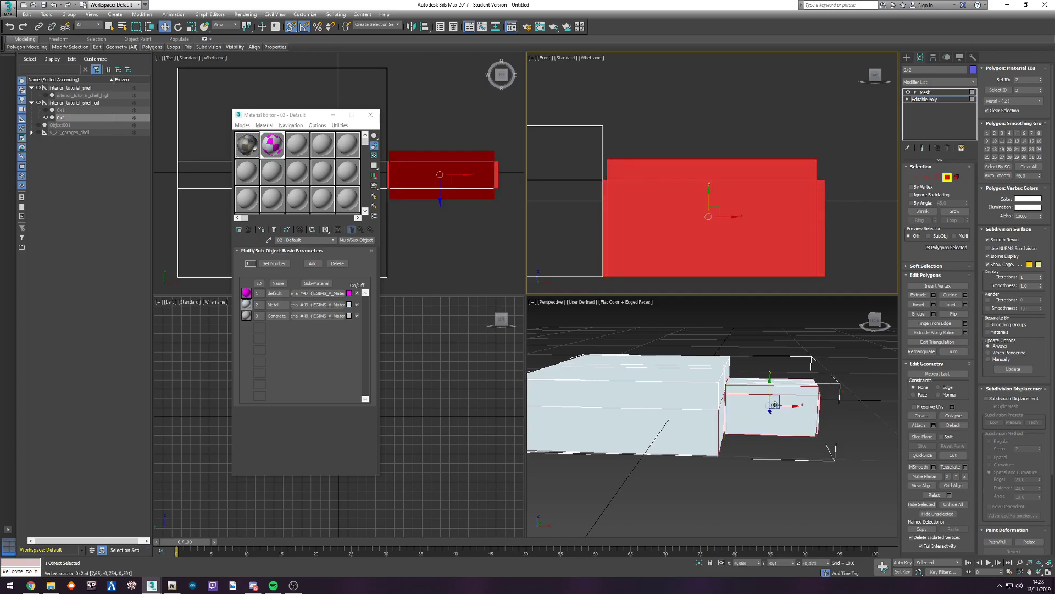
pyautogui.middleClick(690, 323)
pyautogui.keyDown('alt'); pyautogui.moveTo(718, 379); pyautogui.dragTo(637, 392, button='middle'); pyautogui.keyUp('alt')
pyautogui.keyDown('alt'); pyautogui.click(701, 393); pyautogui.keyUp('alt')
pyautogui.keyDown('alt'); pyautogui.click(814, 390); pyautogui.keyUp('alt')
# Step: Add the main room's floor polygons to the selection and set the material ID to 3 (Concrete)
pyautogui.keyDown('alt'); pyautogui.moveTo(814, 390); pyautogui.dragTo(737, 360, button='middle'); pyautogui.keyUp('alt')
pyautogui.keyDown('ctrl'); pyautogui.click(723, 348); pyautogui.keyUp('ctrl')
pyautogui.keyDown('ctrl'); pyautogui.click(716, 373); pyautogui.keyUp('ctrl')
pyautogui.keyDown('ctrl'); pyautogui.click(717, 399); pyautogui.keyUp('ctrl')
pyautogui.scroll(5, 722, 330)
pyautogui.scroll(-7, 731, 349)
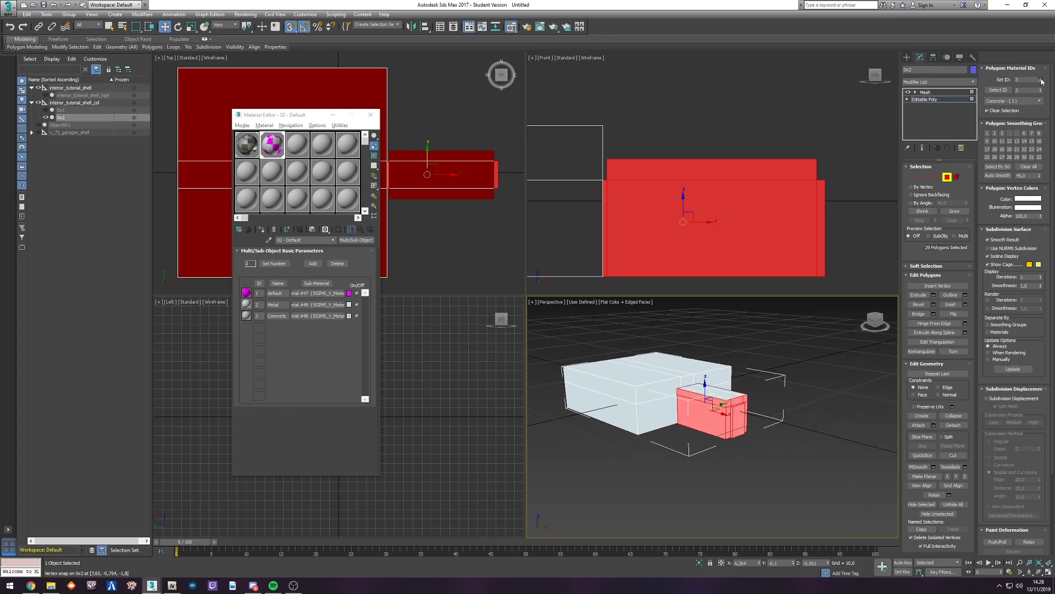
pyautogui.click(817, 312)
pyautogui.scroll(4, 807, 341)
pyautogui.keyDown('alt'); pyautogui.moveTo(803, 357); pyautogui.dragTo(742, 391, button='middle'); pyautogui.keyUp('alt')
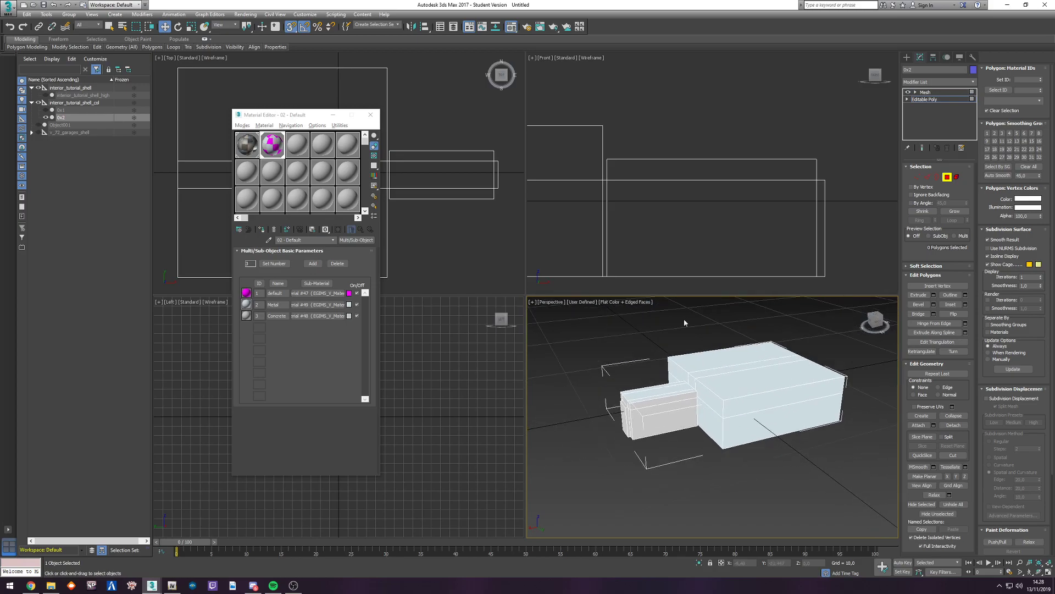
# Step: Minimize the Material Editor, select the 0x1 mesh and alternate the visibility of 0x1 and 0x2 to compare them, leaving only 0x1 shown
pyautogui.click(335, 116)
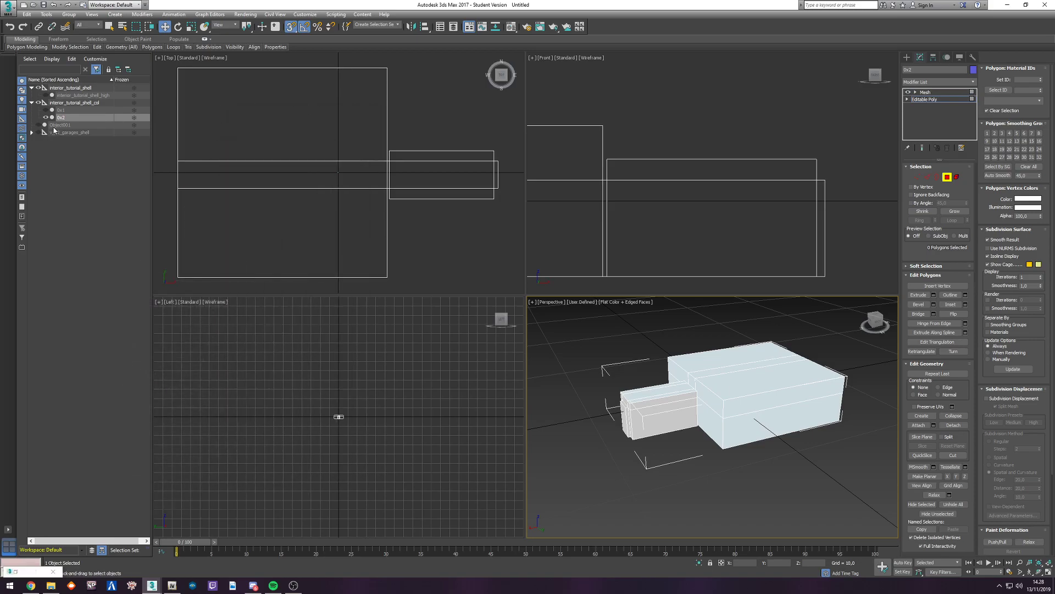
pyautogui.click(67, 110)
pyautogui.click(46, 111)
pyautogui.click(46, 118)
pyautogui.click(46, 111)
pyautogui.click(46, 117)
pyautogui.click(45, 118)
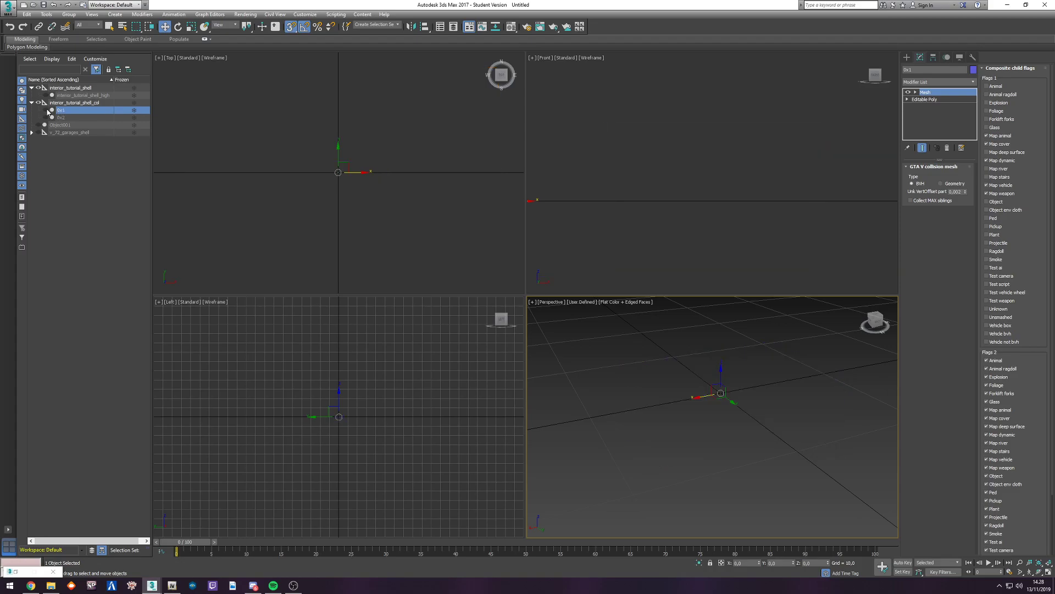
pyautogui.click(46, 110)
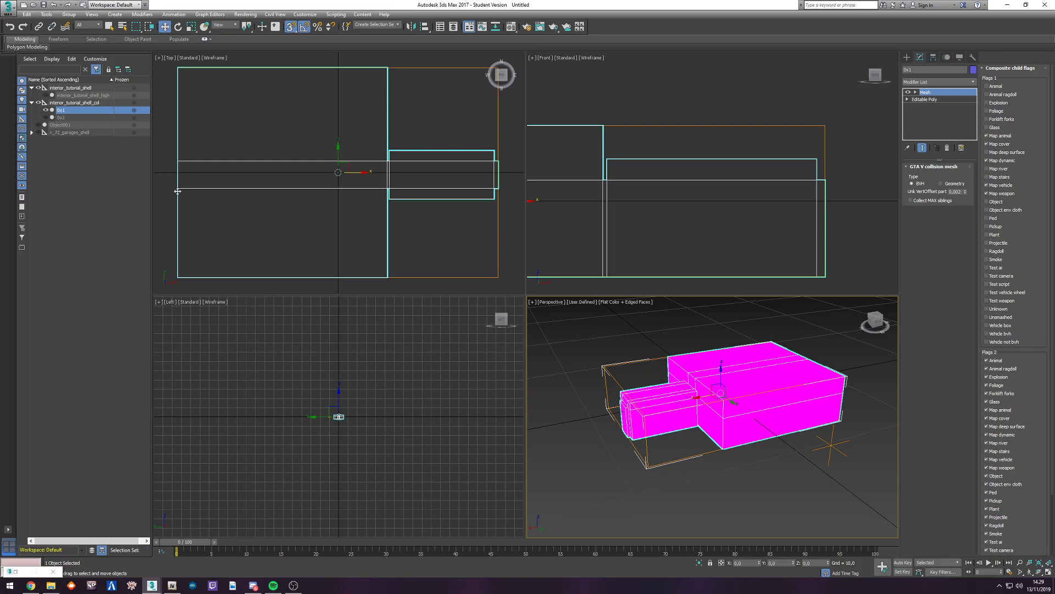
# Step: Unhide the 0x2 collision mesh and the interior_tutorial_shell_high model
pyautogui.click(46, 118)
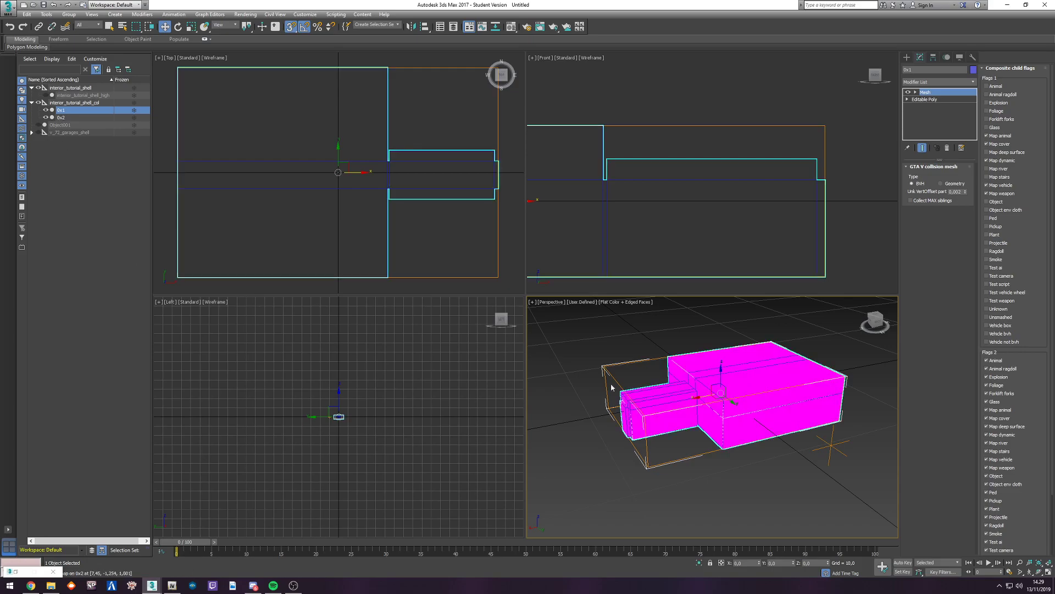
pyautogui.click(85, 95)
pyautogui.click(46, 95)
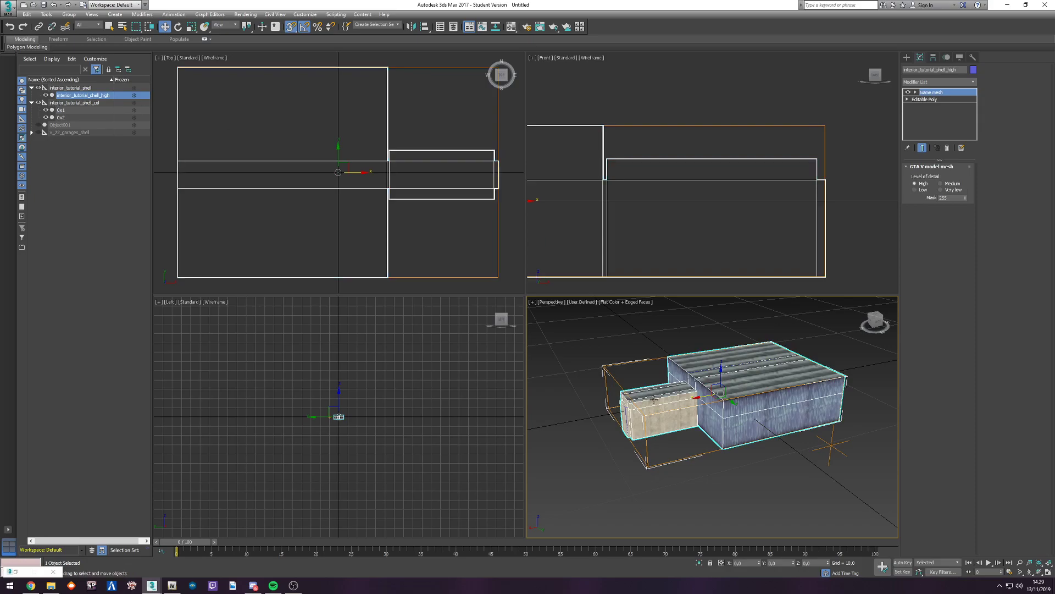
# Step: Start a GTA V export into a new folder named Output inside the interior template folder
pyautogui.hotkey('alt', 'Tab')
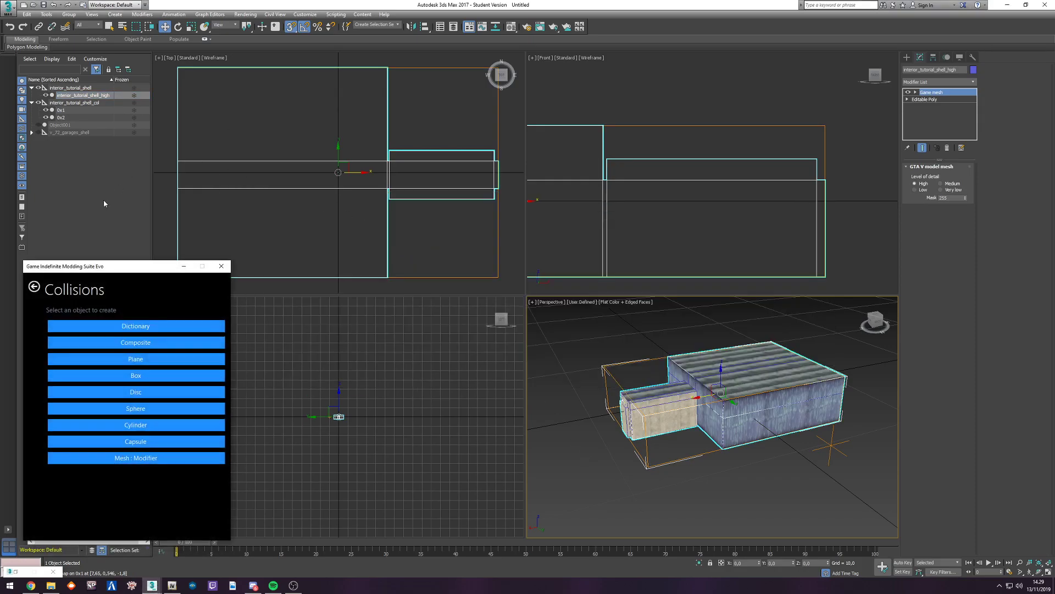
pyautogui.click(33, 286)
pyautogui.click(33, 286)
pyautogui.moveTo(103, 269); pyautogui.dragTo(120, 264)
pyautogui.click(121, 325)
pyautogui.moveTo(490, 228); pyautogui.dragTo(323, 252)
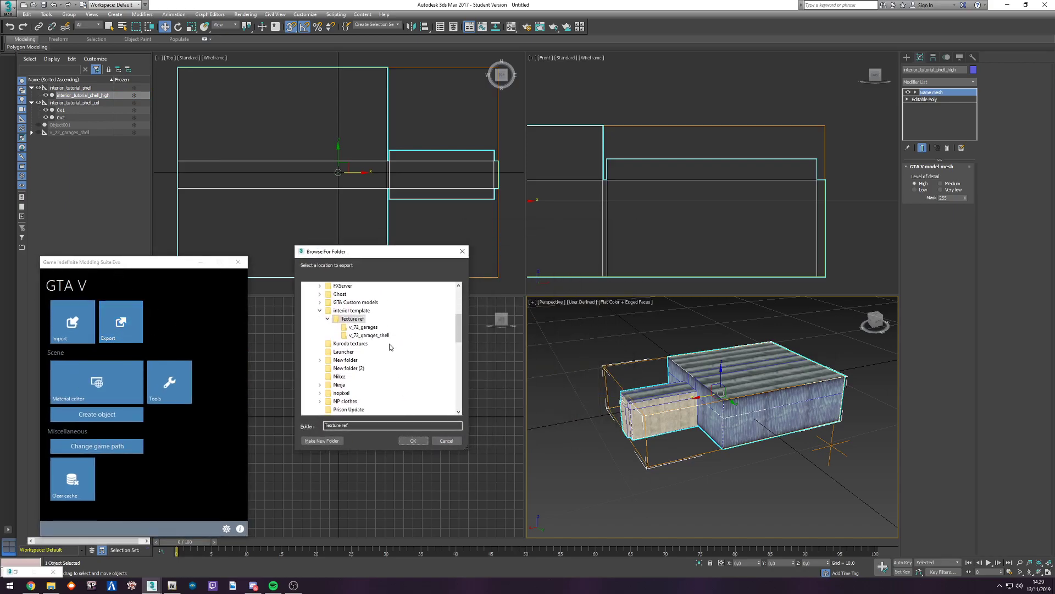
pyautogui.click(360, 311)
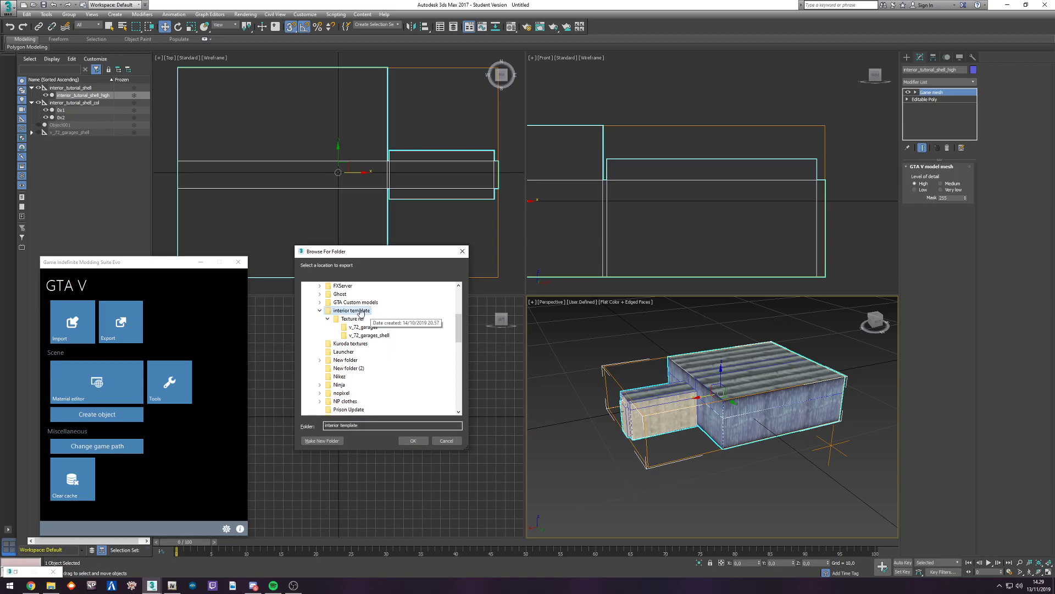
pyautogui.click(322, 440)
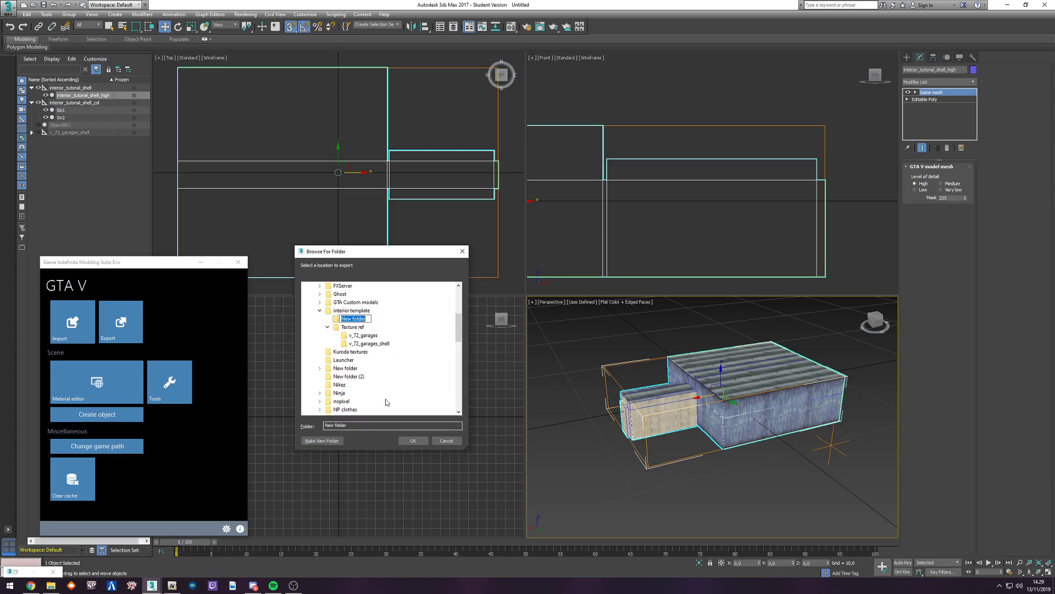
pyautogui.write('Output')
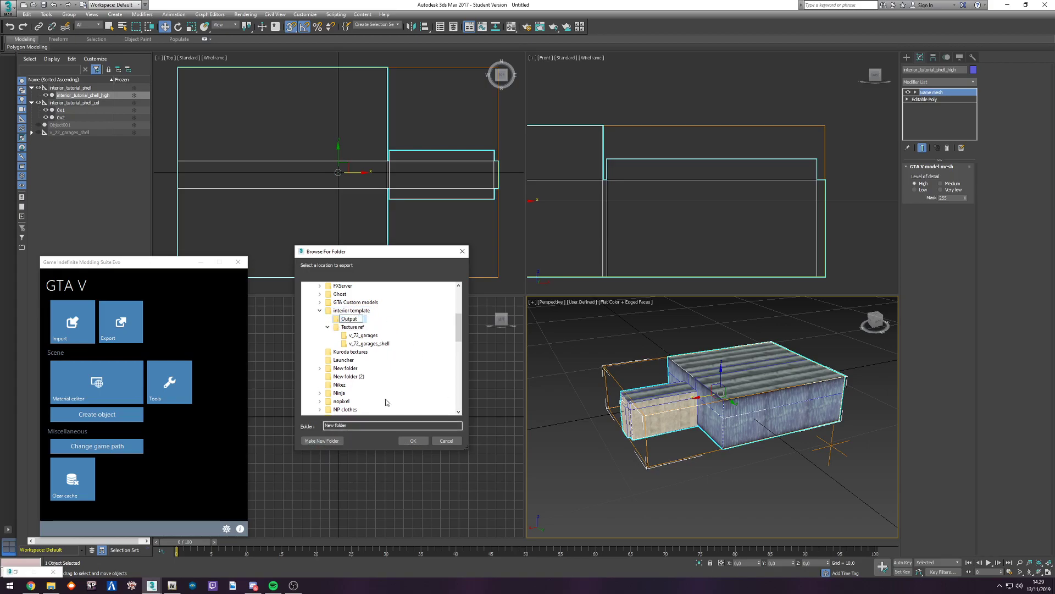
pyautogui.press('Return')
pyautogui.click(413, 440)
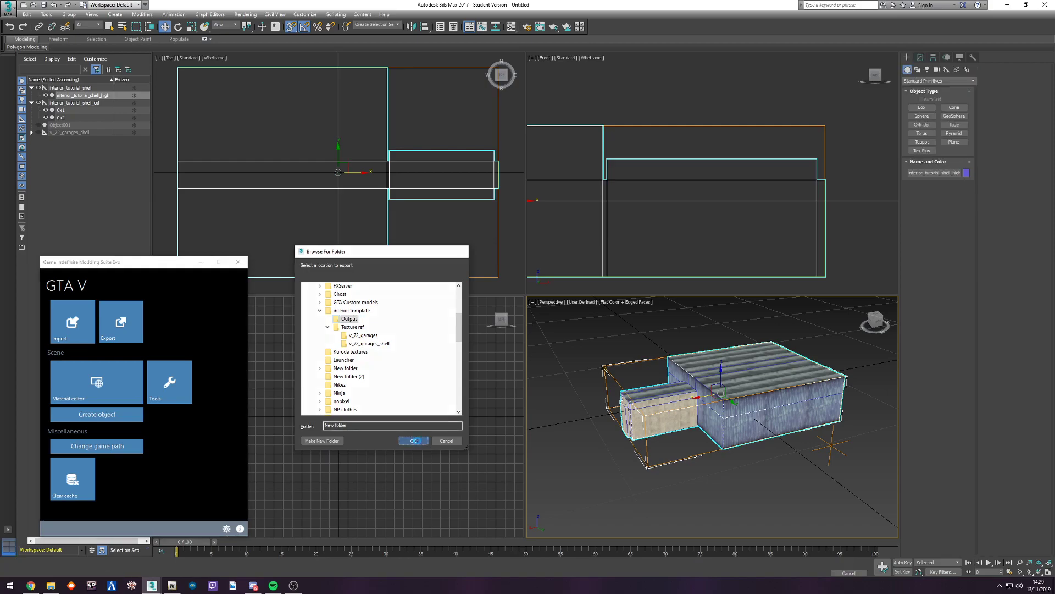
# Step: Exclude the v_72_garages_shell model and export the interior_tutorial_shell model with the interior_tutorial_shell_col collision
pyautogui.click(140, 318)
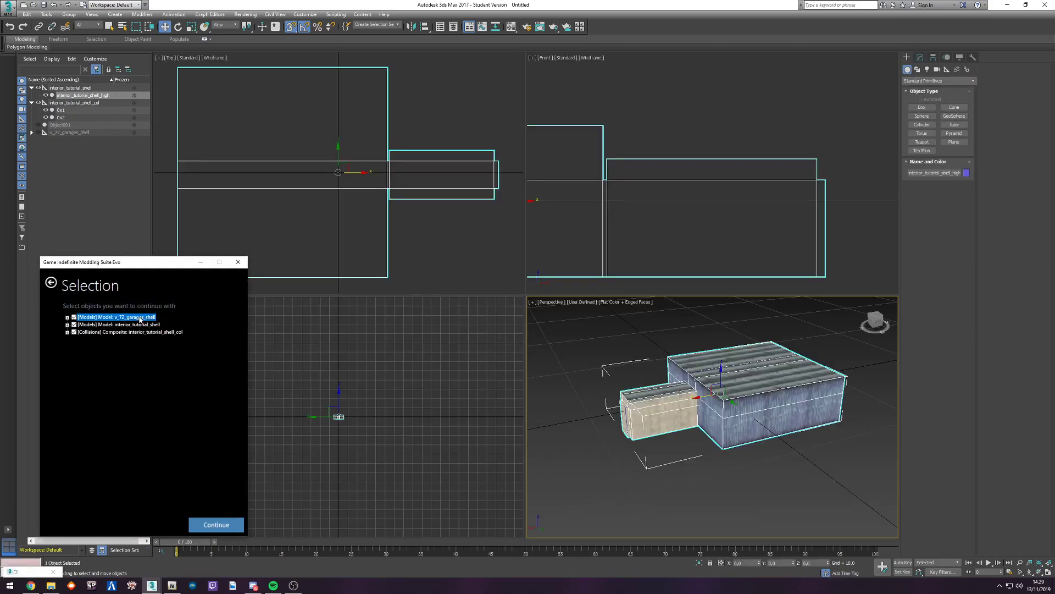
pyautogui.click(74, 317)
pyautogui.click(229, 524)
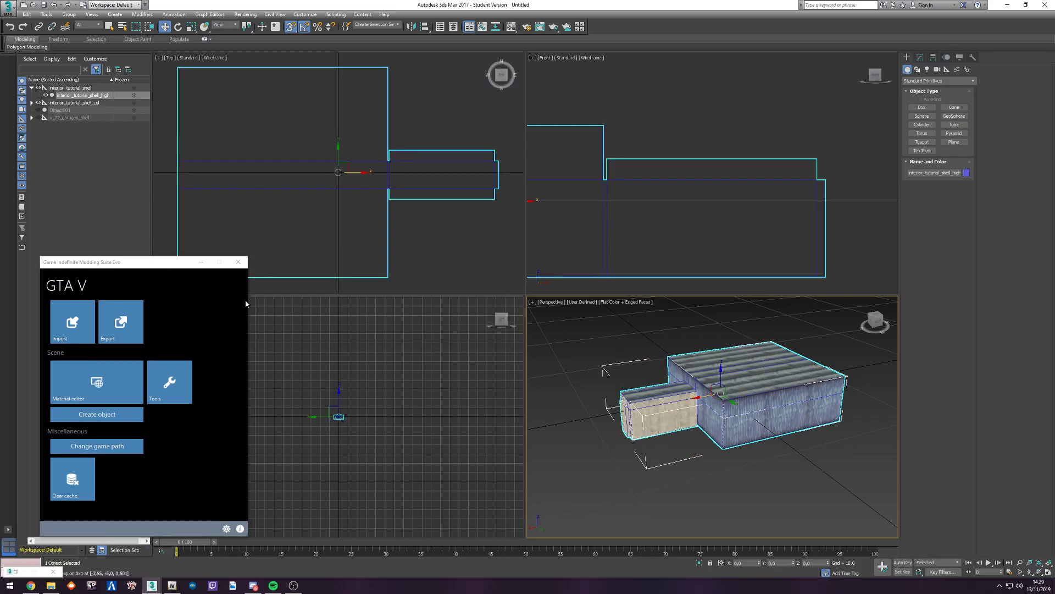
# Step: Hide the original interior_tutorial_shell and interior_tutorial_shell_col objects with their children, and collapse both hierarchies
pyautogui.keyDown('alt'); pyautogui.moveTo(764, 369); pyautogui.dragTo(556, 381, button='middle'); pyautogui.keyUp('alt')
pyautogui.scroll(3, 745, 405)
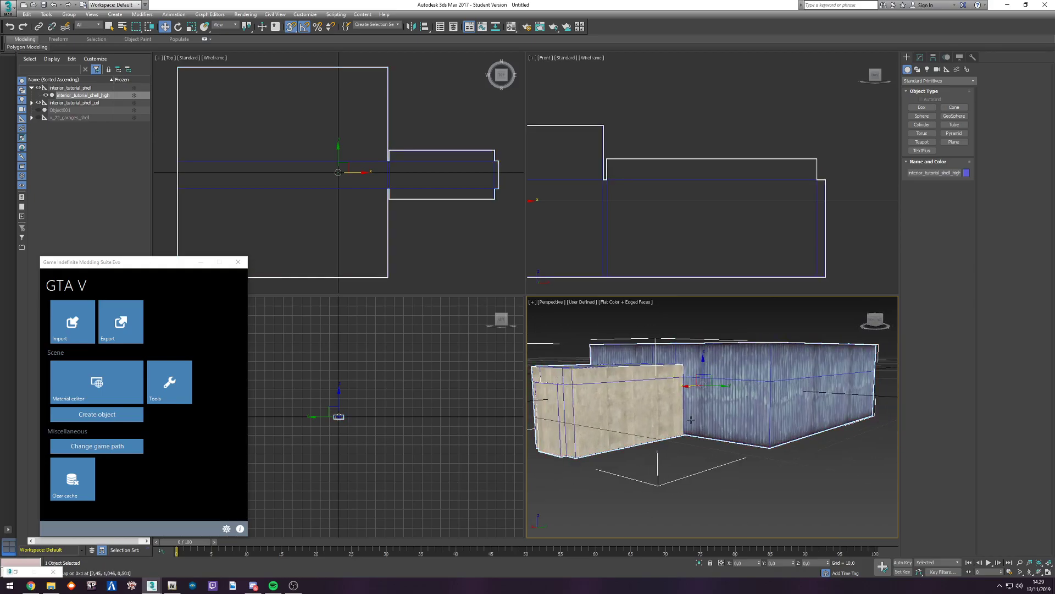
pyautogui.keyDown('alt'); pyautogui.moveTo(572, 387); pyautogui.dragTo(707, 388, button='middle'); pyautogui.keyUp('alt')
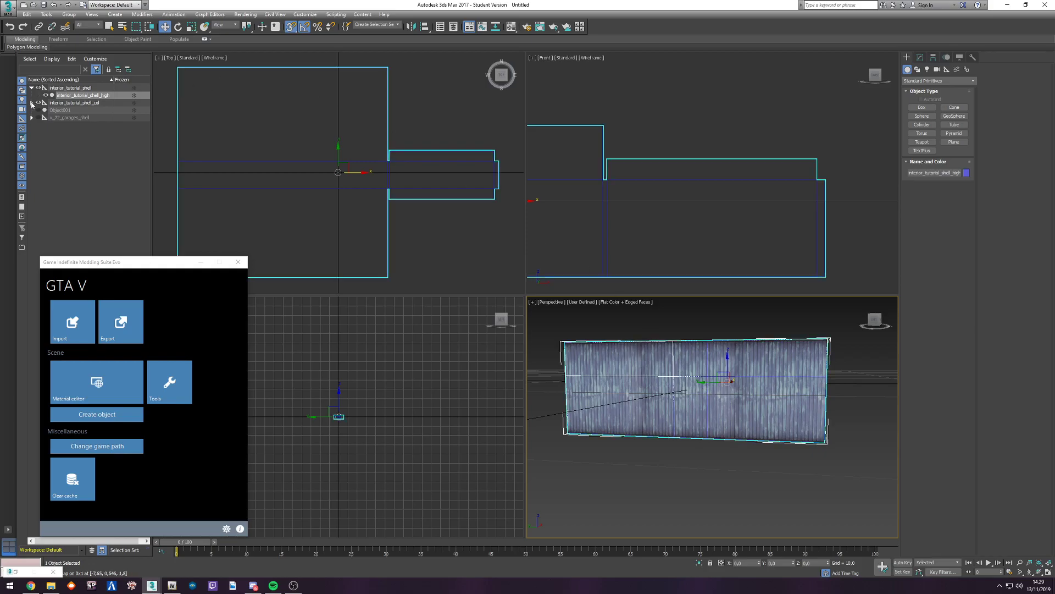
pyautogui.click(31, 102)
pyautogui.doubleClick(69, 89)
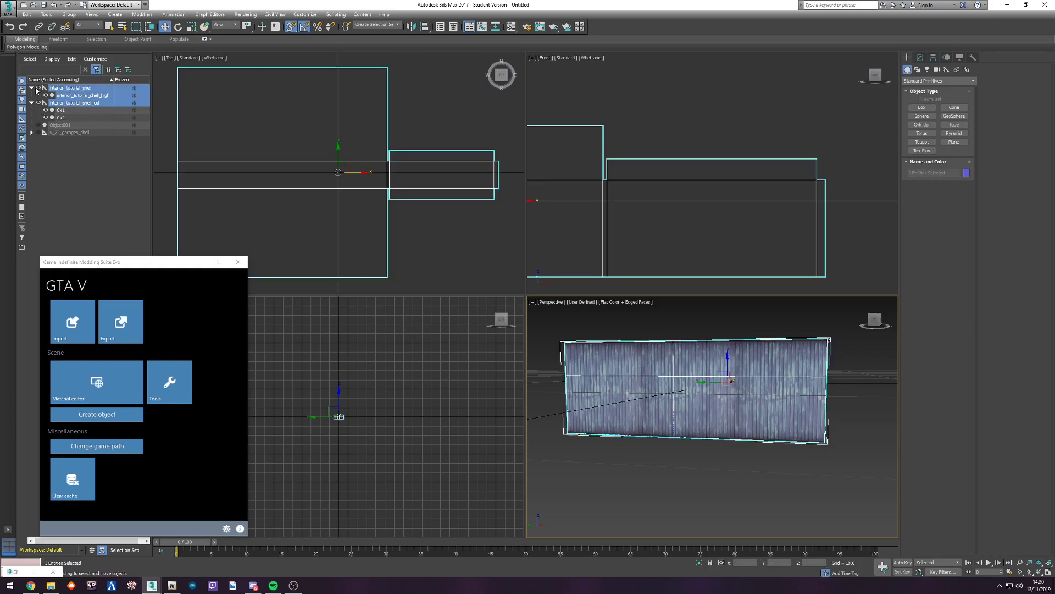
pyautogui.click(38, 89)
pyautogui.click(32, 88)
pyautogui.click(31, 103)
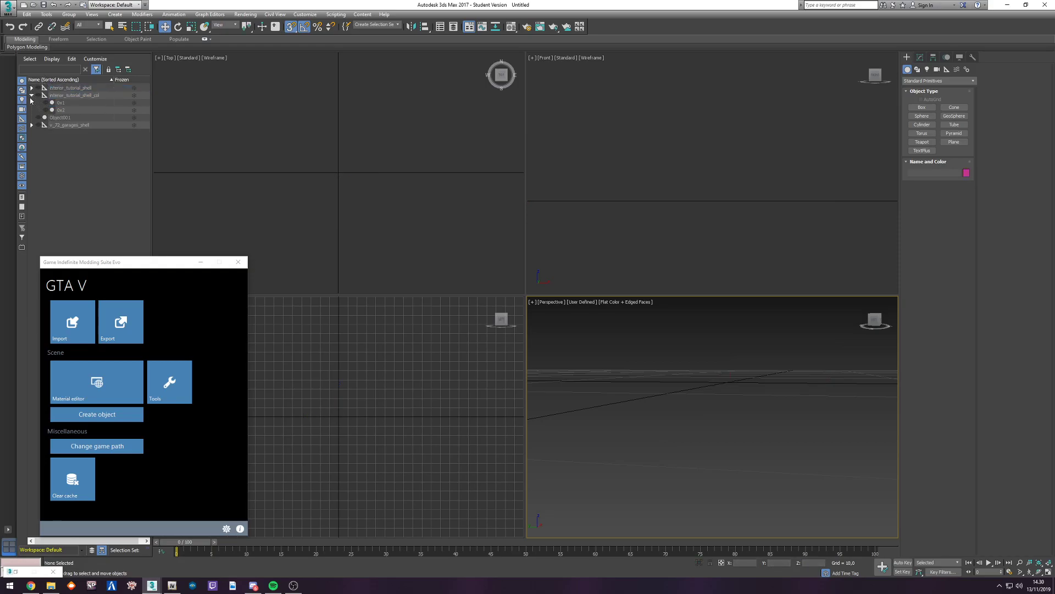
pyautogui.click(31, 95)
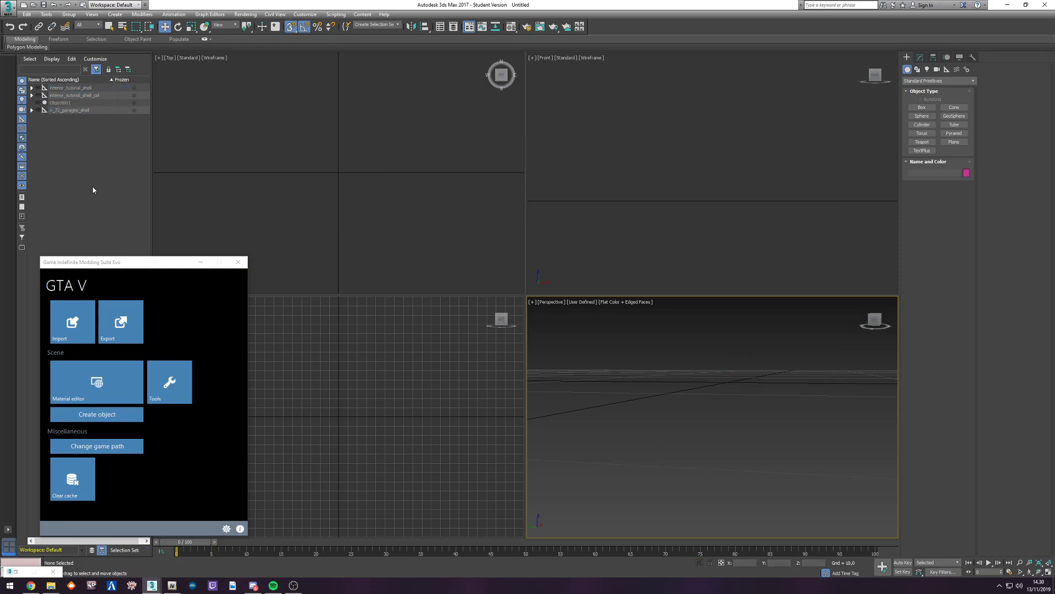
# Step: Import the exported interior_tutorial_shell model and interior_tutorial_shell_col collision from Output, using Output as the external textures directory
pyautogui.click(73, 327)
pyautogui.moveTo(247, 375); pyautogui.dragTo(163, 336)
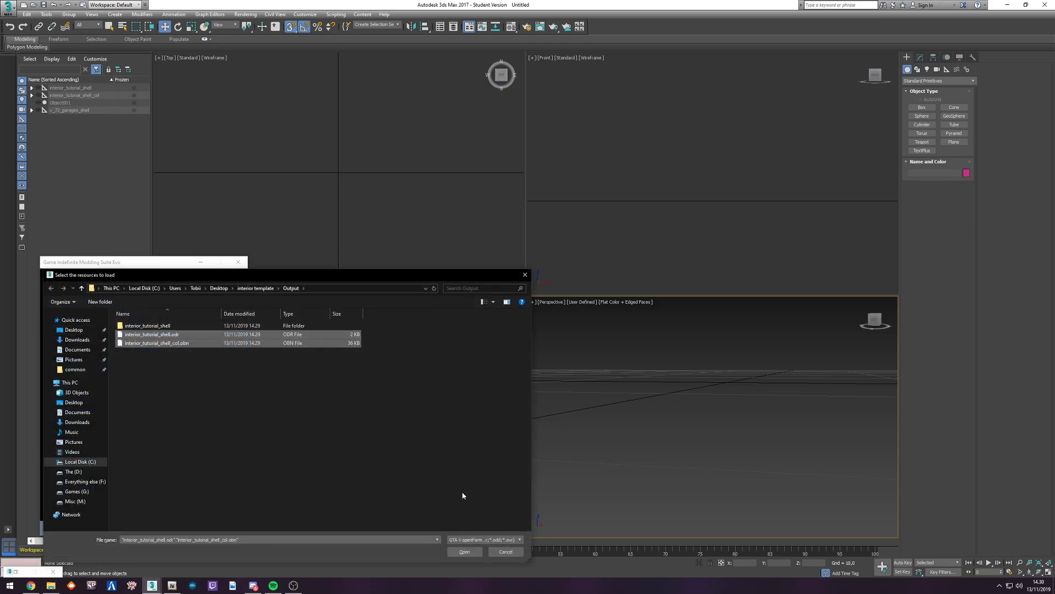
pyautogui.click(464, 552)
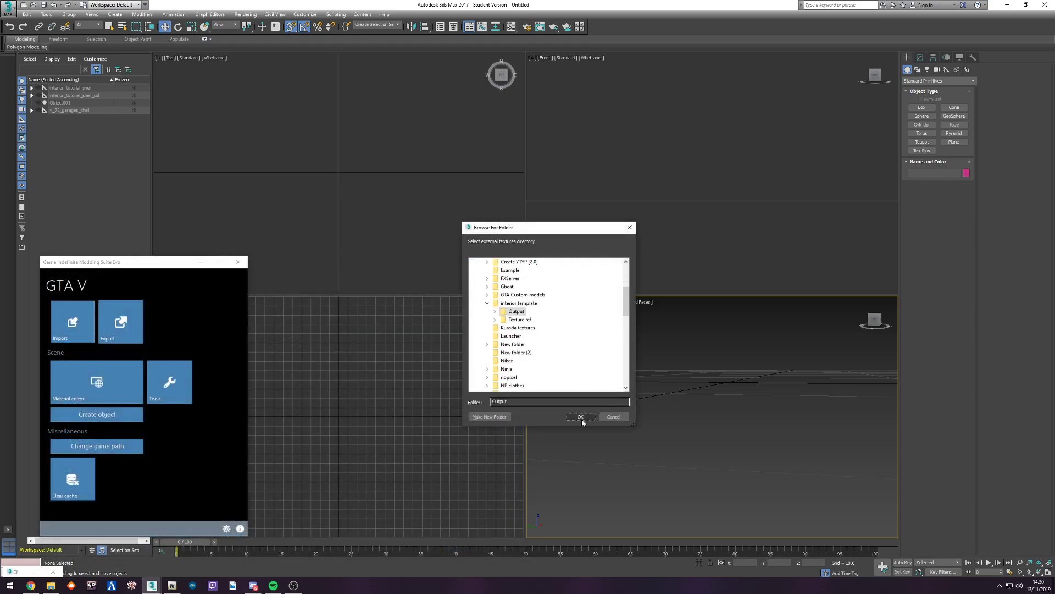
pyautogui.click(586, 419)
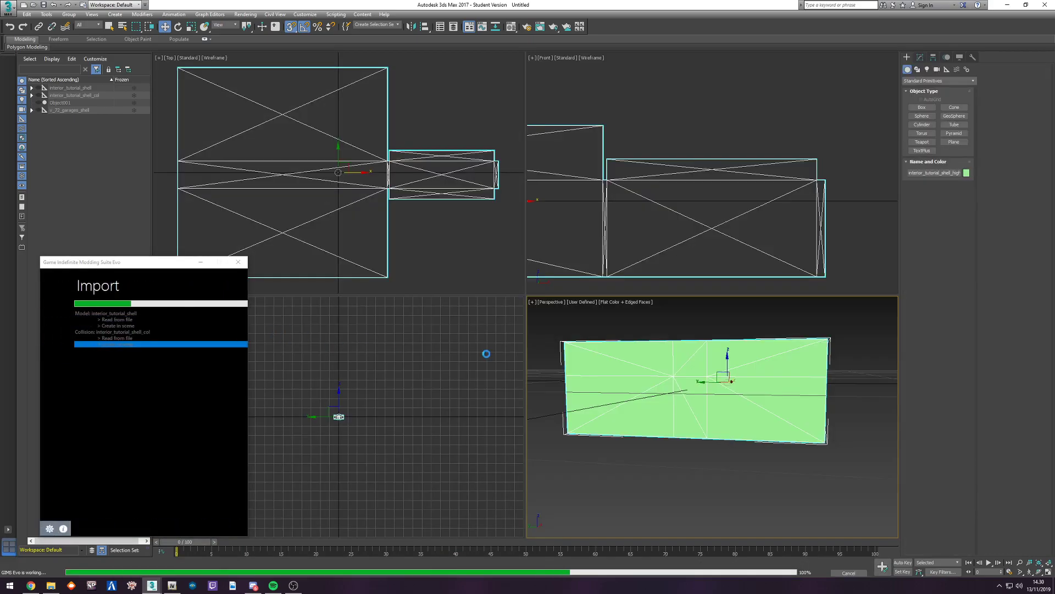
pyautogui.click(201, 262)
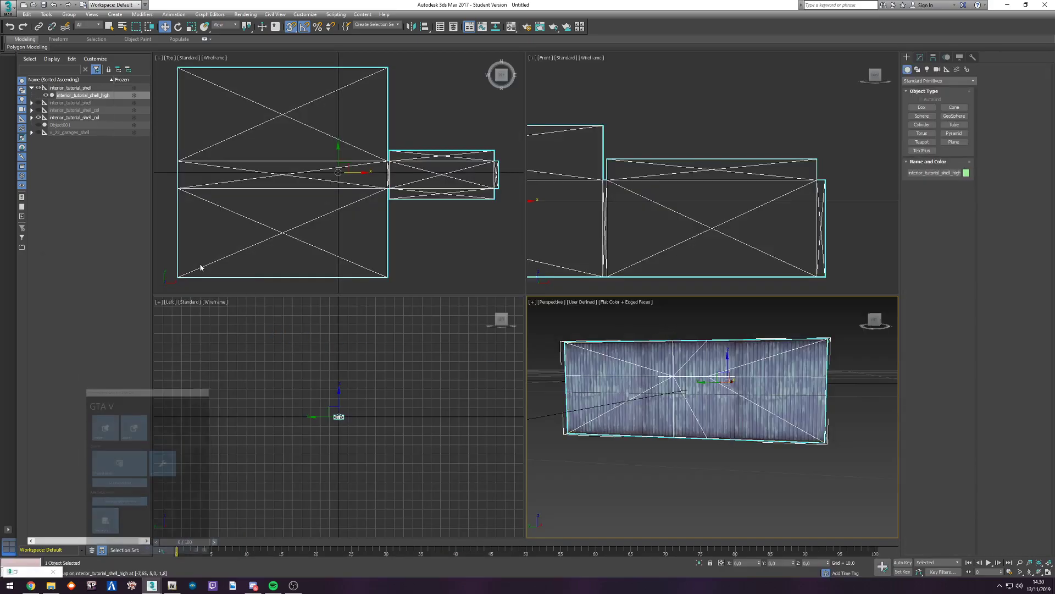
# Step: Select the imported interior_tutorial_shell_col object and expand its hierarchy to show the collision meshes
pyautogui.keyDown('alt'); pyautogui.moveTo(702, 392); pyautogui.dragTo(582, 357, button='middle'); pyautogui.keyUp('alt')
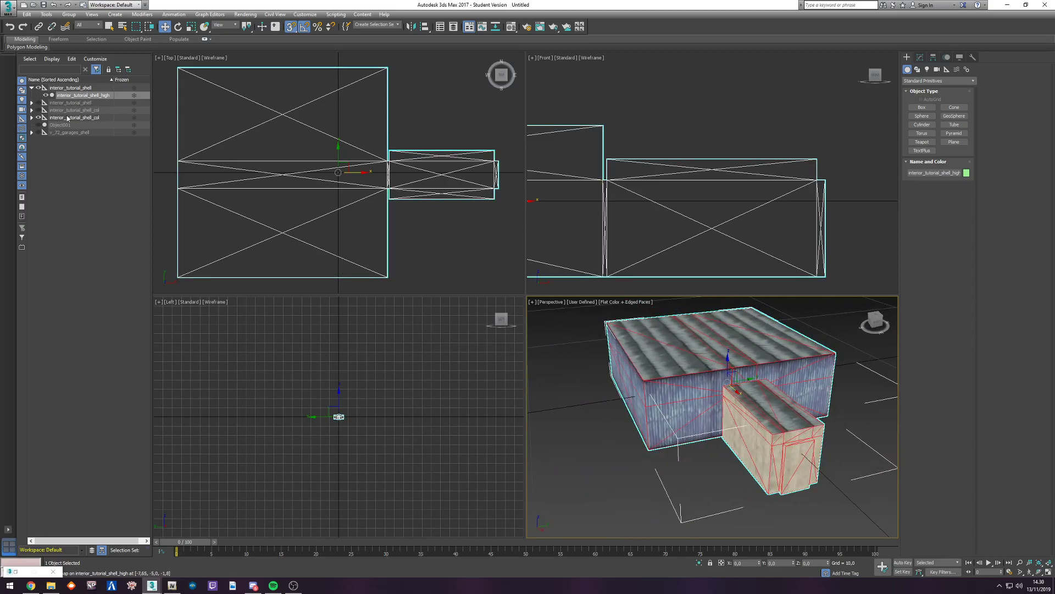
pyautogui.click(67, 118)
pyautogui.click(32, 117)
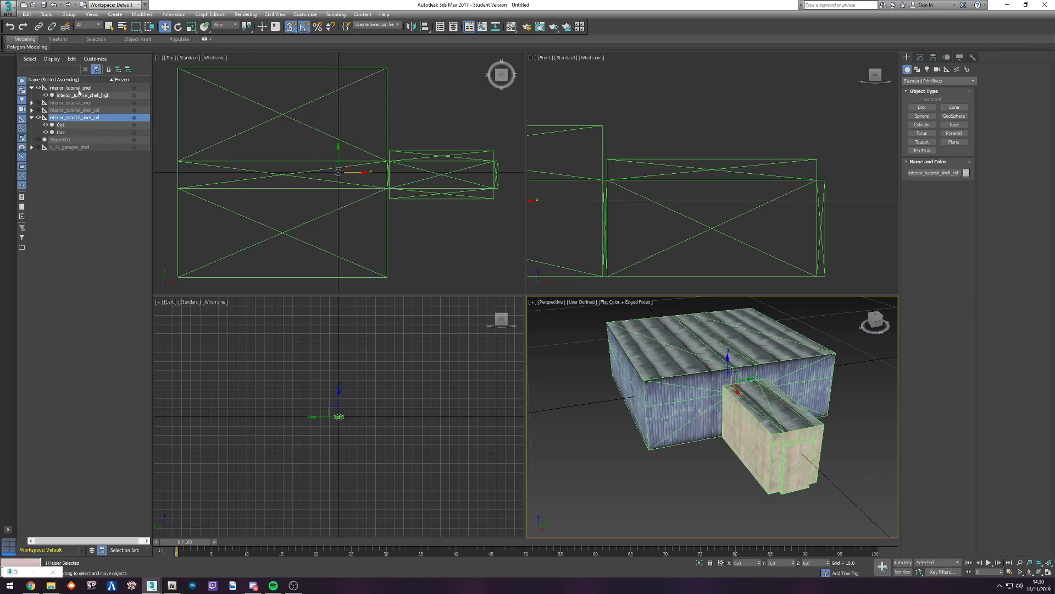
# Step: Weld all vertices of the imported interior_tutorial_shell_high mesh with a threshold of 0.001
pyautogui.click(83, 96)
pyautogui.click(920, 57)
pyautogui.click(908, 99)
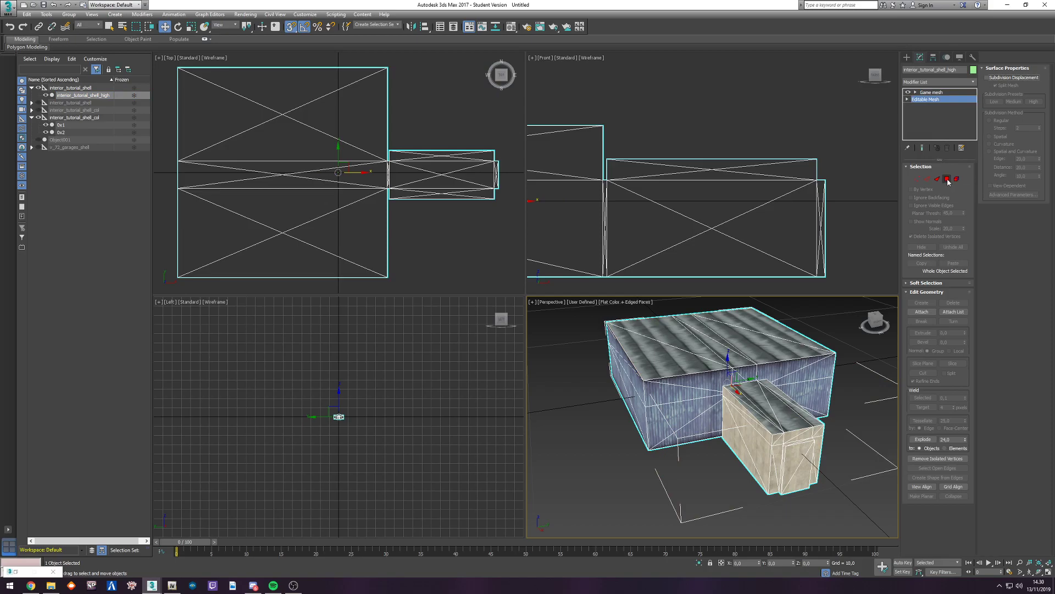
pyautogui.click(918, 179)
pyautogui.hotkey('ctrl', 'a')
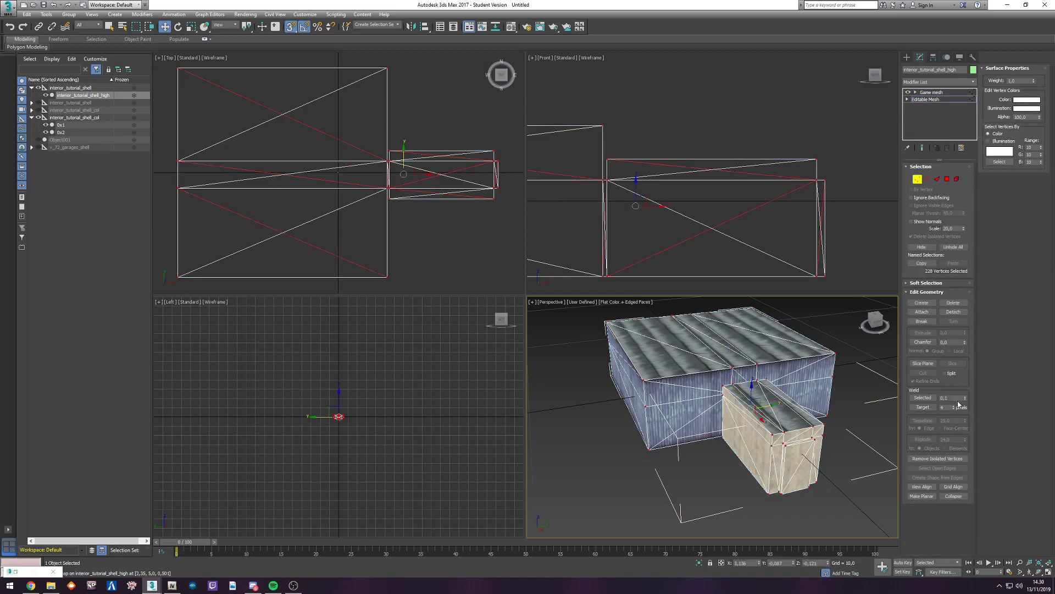
pyautogui.doubleClick(947, 397)
pyautogui.click(933, 398)
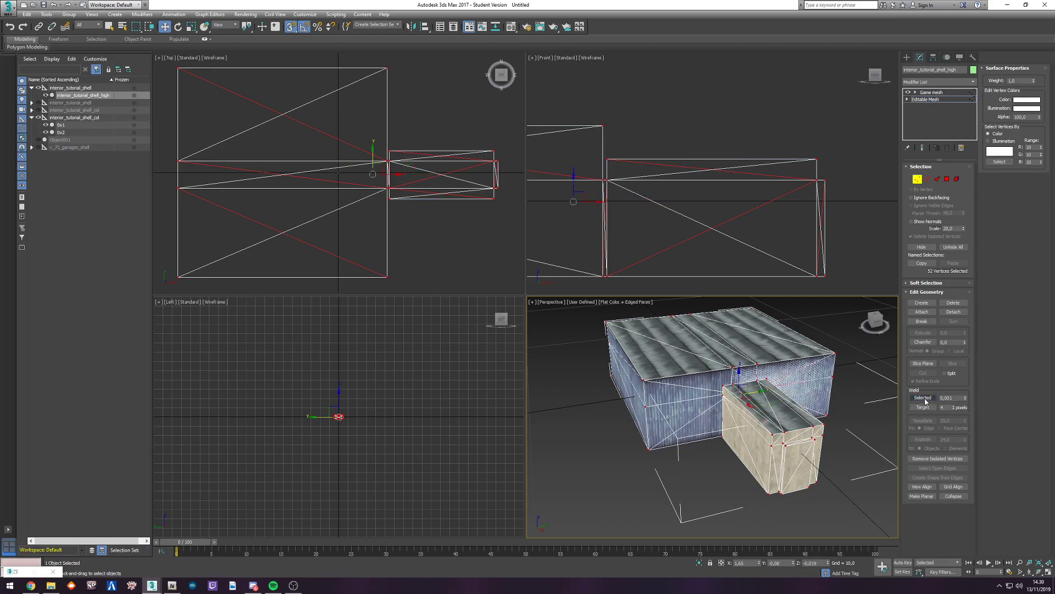
# Step: Select all faces of the interior_tutorial_shell_high mesh and assign them to smoothing group 1
pyautogui.keyDown('alt'); pyautogui.moveTo(835, 397); pyautogui.dragTo(866, 357, button='middle'); pyautogui.keyUp('alt')
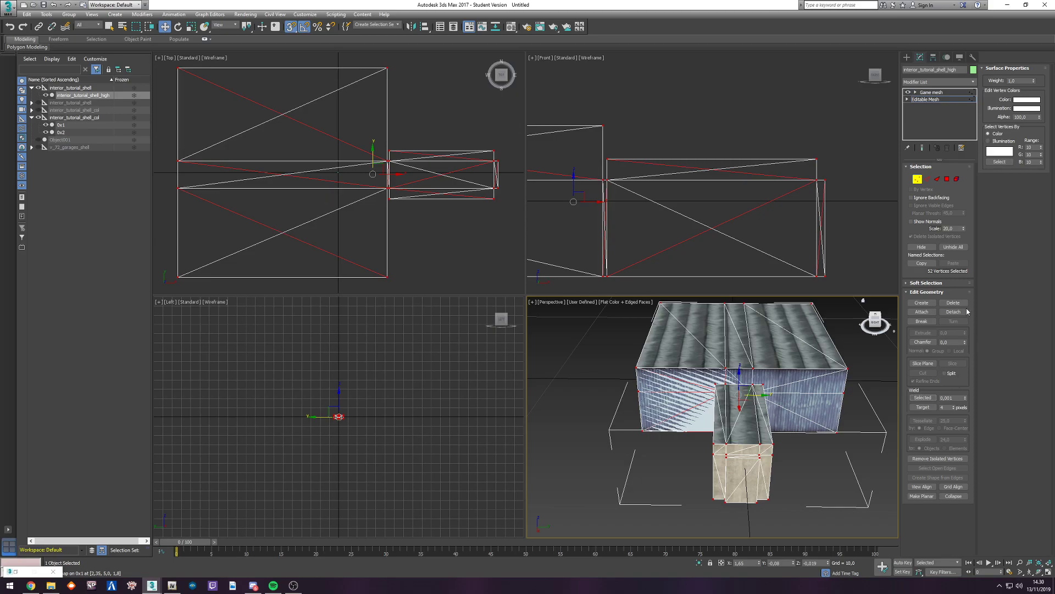
pyautogui.click(947, 179)
pyautogui.click(819, 348)
pyautogui.hotkey('ctrl', 'a')
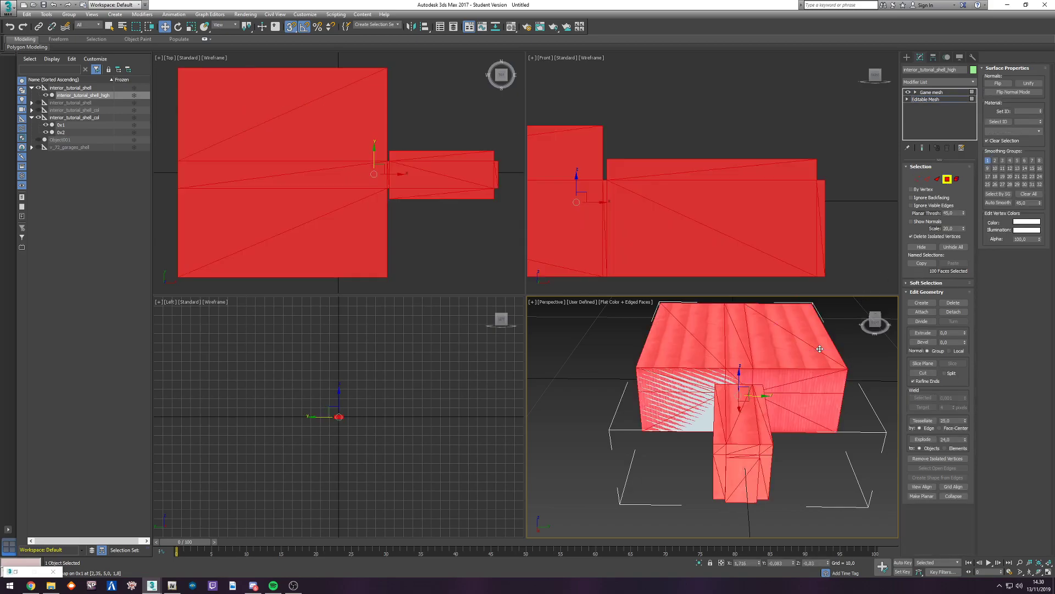
pyautogui.click(988, 161)
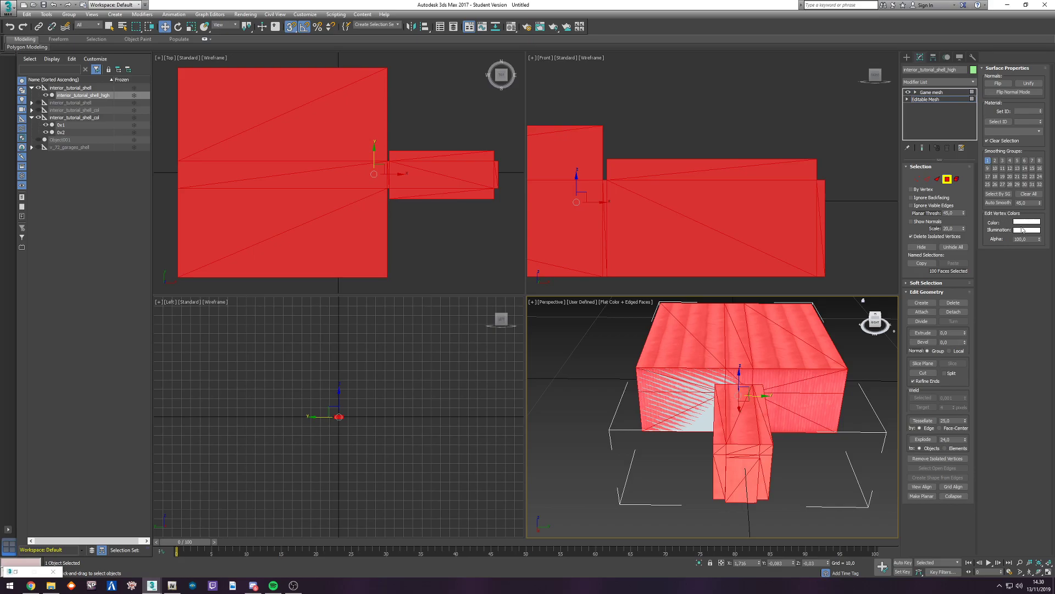
# Step: Set the vertex color of the selected faces to green with red 0, green 170 and blue 0, and finish face editing
pyautogui.click(1025, 221)
pyautogui.moveTo(286, 39); pyautogui.dragTo(637, 166)
pyautogui.moveTo(700, 178); pyautogui.dragTo(582, 178)
pyautogui.moveTo(707, 174); pyautogui.dragTo(691, 173)
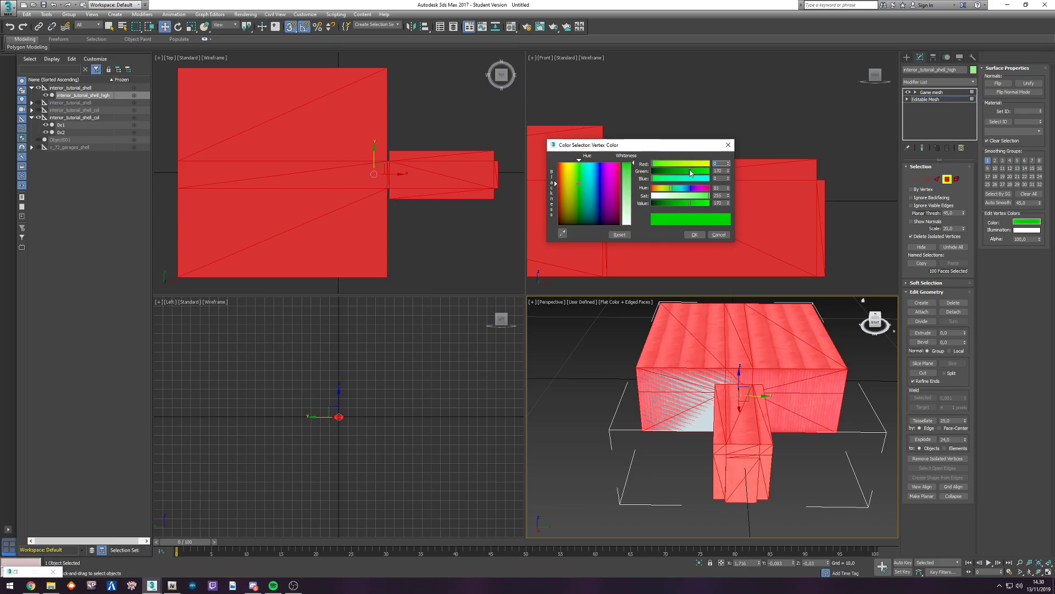
pyautogui.click(695, 235)
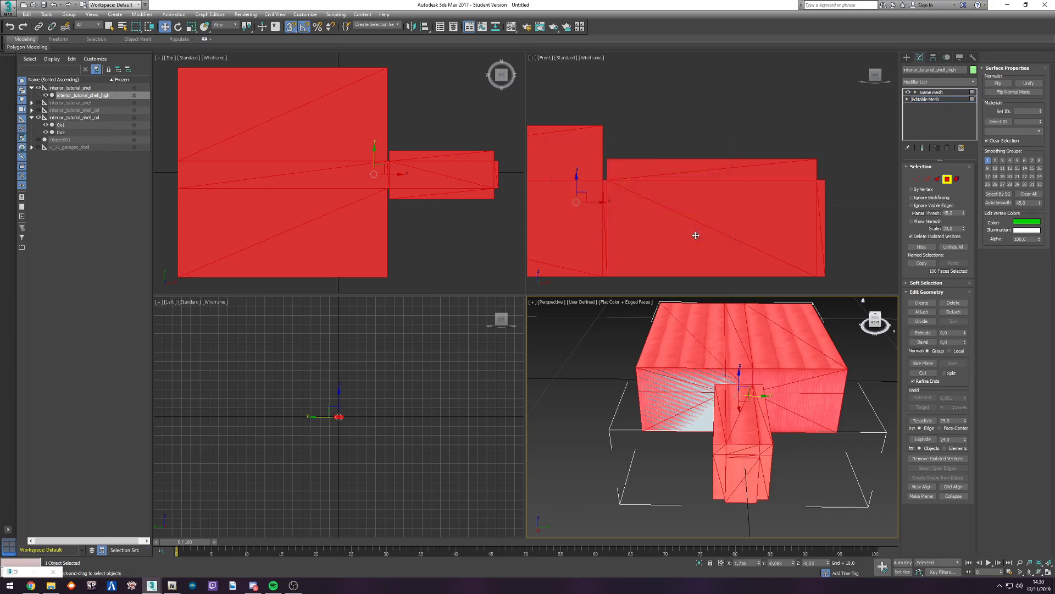
pyautogui.click(947, 178)
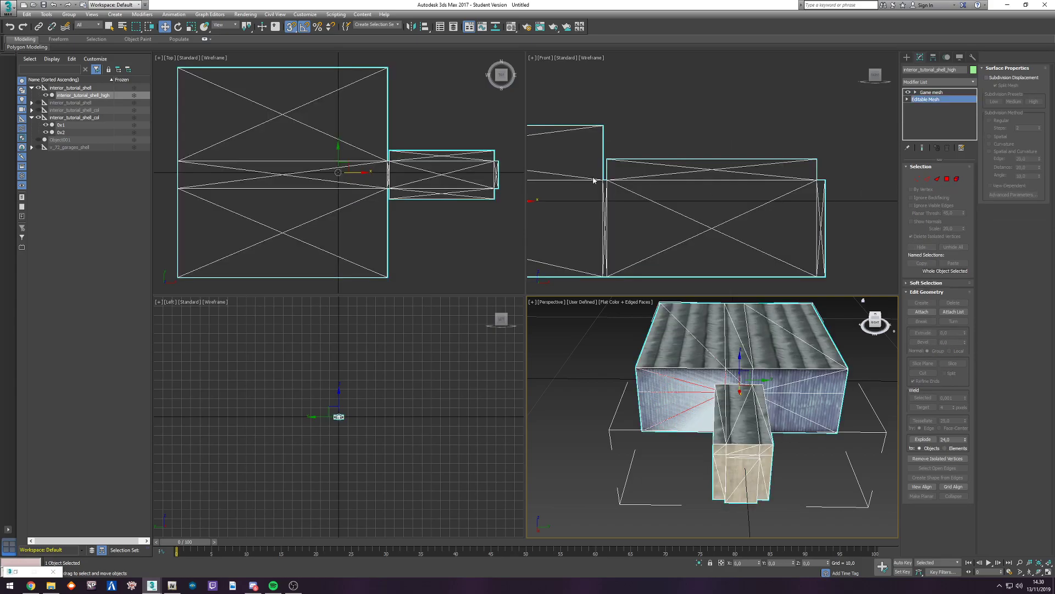
# Step: Weld all vertices of the imported 0x1 collision mesh with a threshold of 0.001
pyautogui.click(73, 118)
pyautogui.click(61, 125)
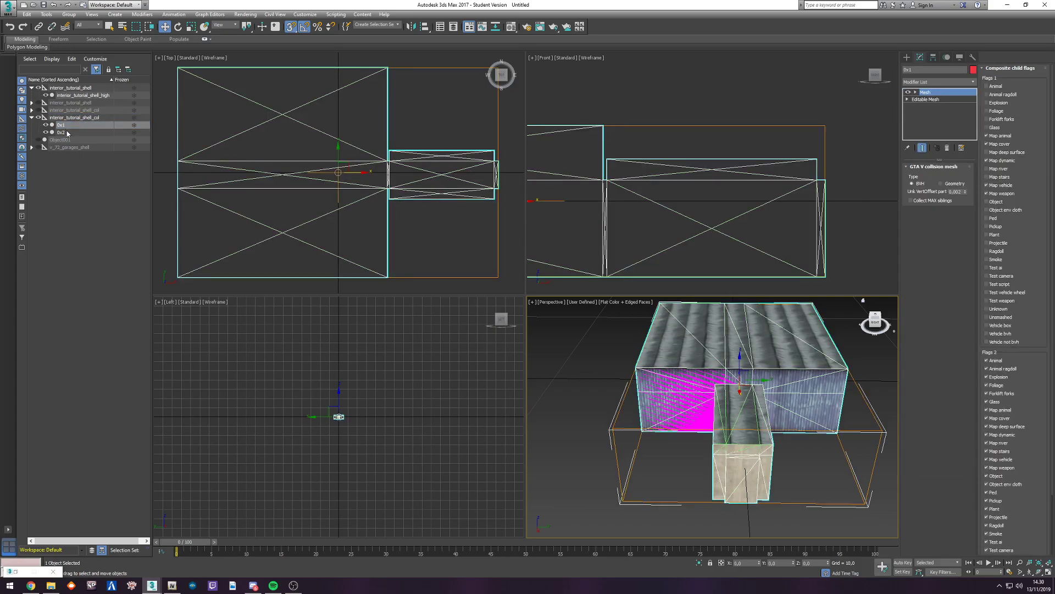
pyautogui.click(925, 99)
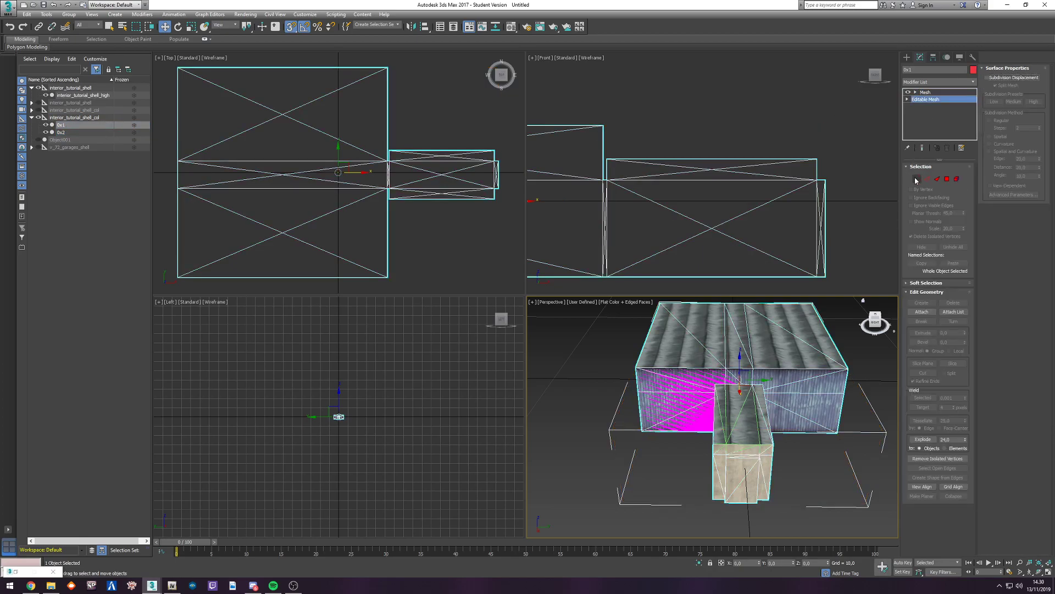
pyautogui.click(918, 179)
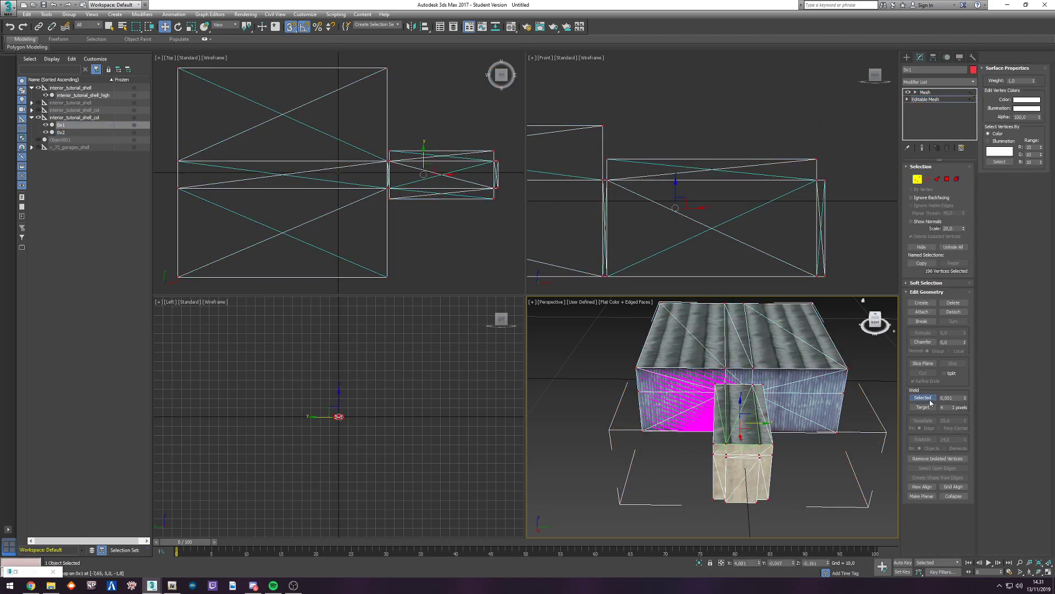
# Step: Weld all vertices of the imported 0x2 collision mesh with a threshold of 0.001
pyautogui.click(61, 132)
pyautogui.click(926, 99)
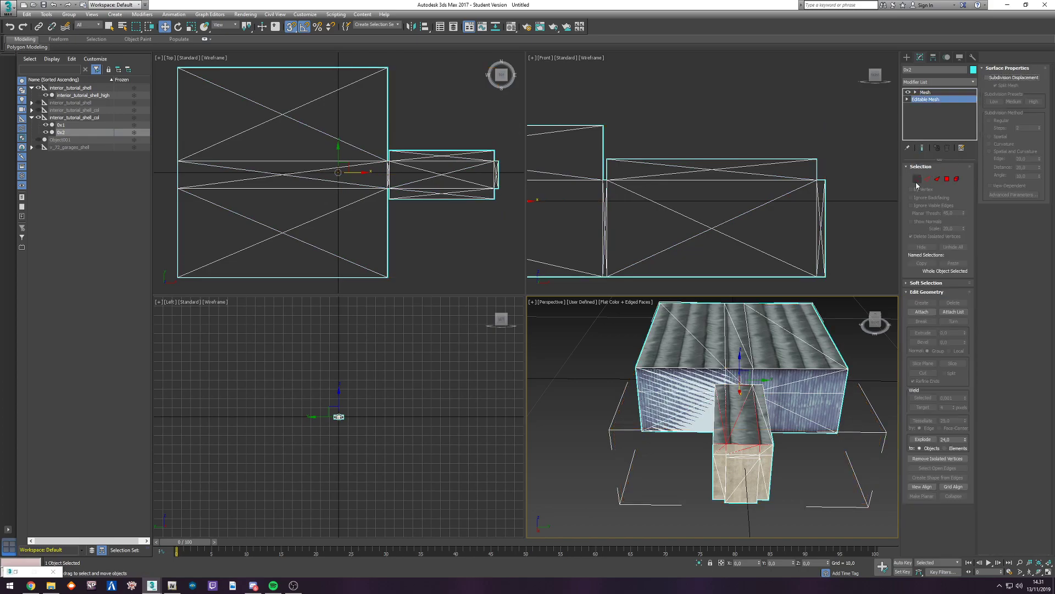
pyautogui.click(918, 178)
pyautogui.click(923, 398)
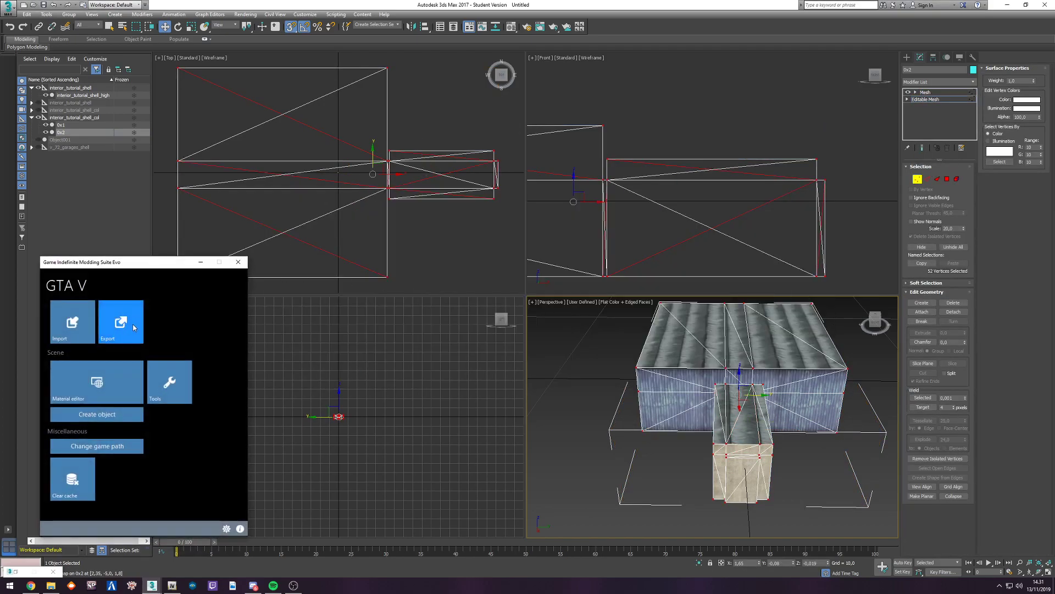
# Step: Start a GTA V export to the Output folder and exclude every listed model and collision composite from the selection
pyautogui.click(133, 327)
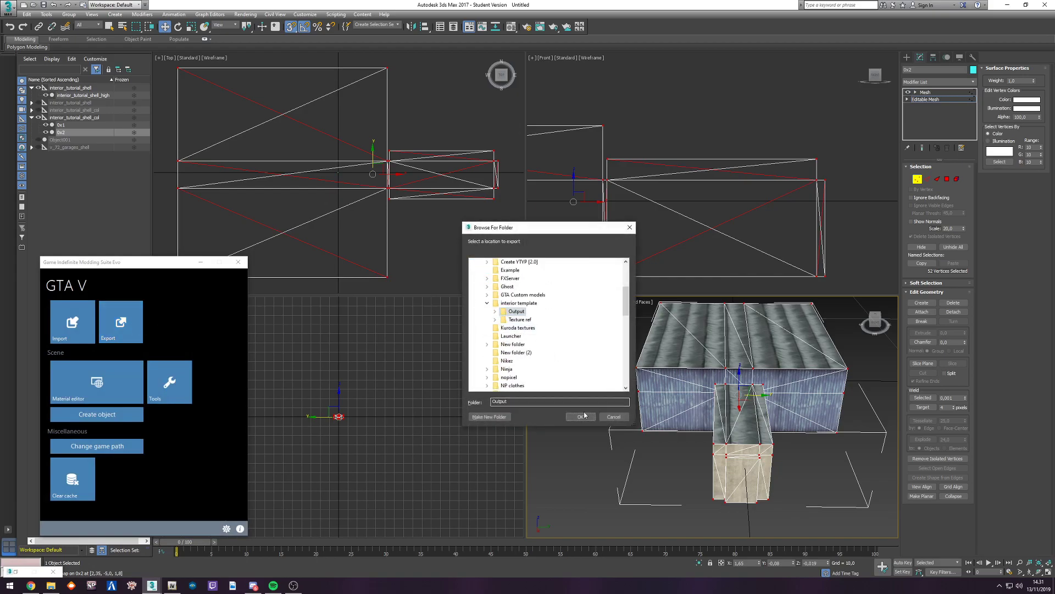
pyautogui.click(581, 416)
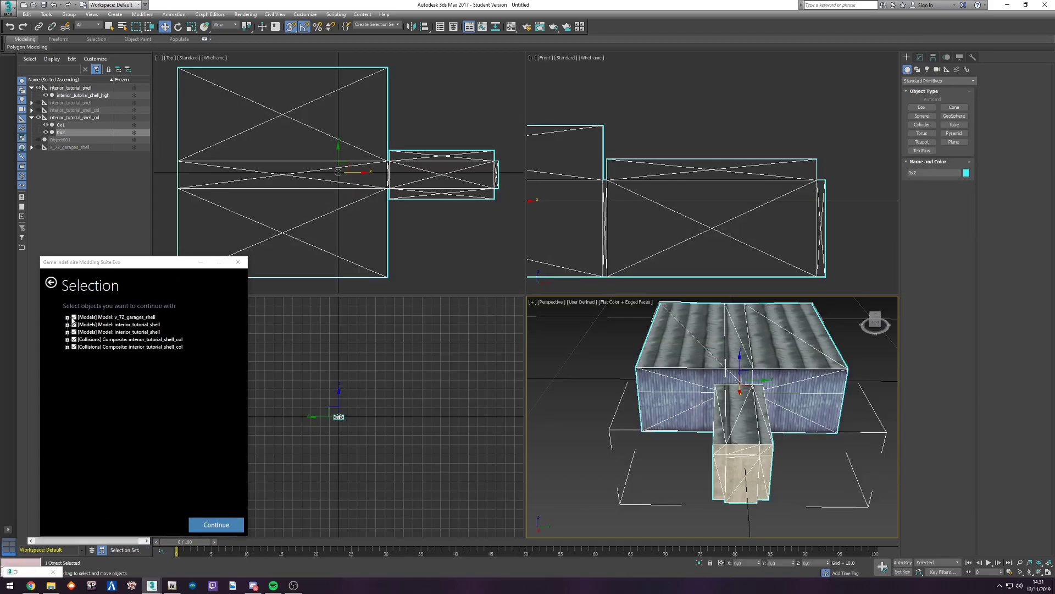
pyautogui.click(73, 317)
pyautogui.click(74, 325)
pyautogui.click(73, 332)
pyautogui.click(74, 339)
pyautogui.click(73, 347)
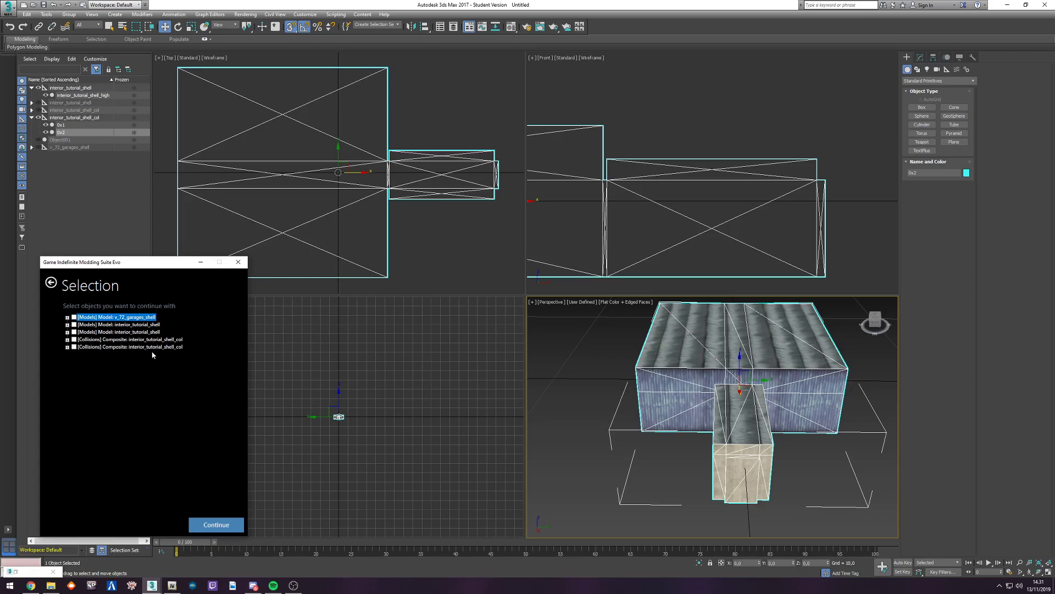
# Step: Include only the second interior_tutorial_shell model and the second interior_tutorial_shell_col composite, run the export and minimize the exporter
pyautogui.click(151, 348)
pyautogui.click(74, 347)
pyautogui.click(126, 333)
pyautogui.click(73, 332)
pyautogui.click(67, 332)
pyautogui.click(67, 332)
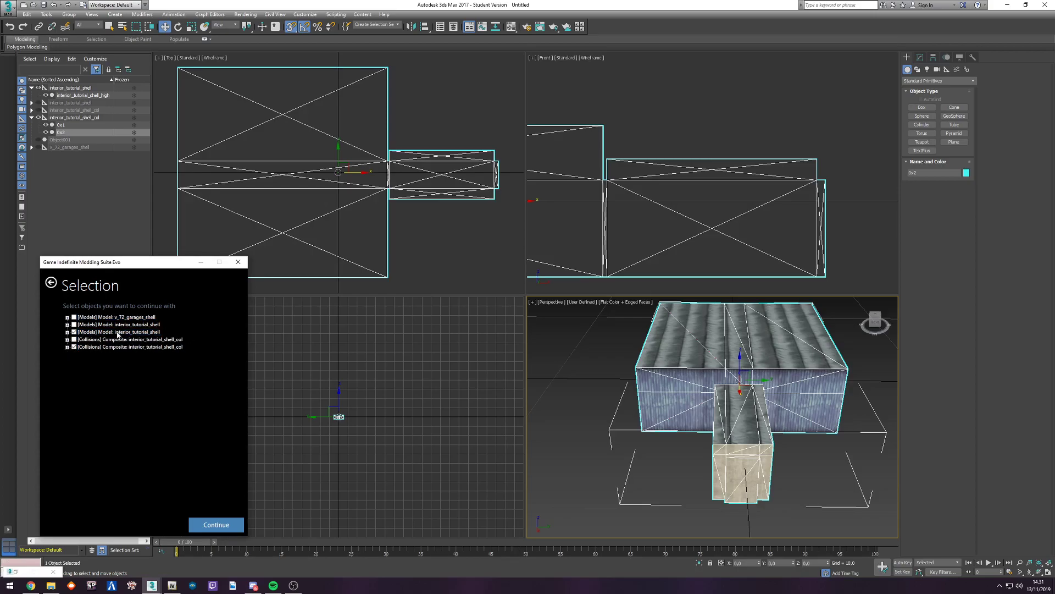
pyautogui.click(219, 524)
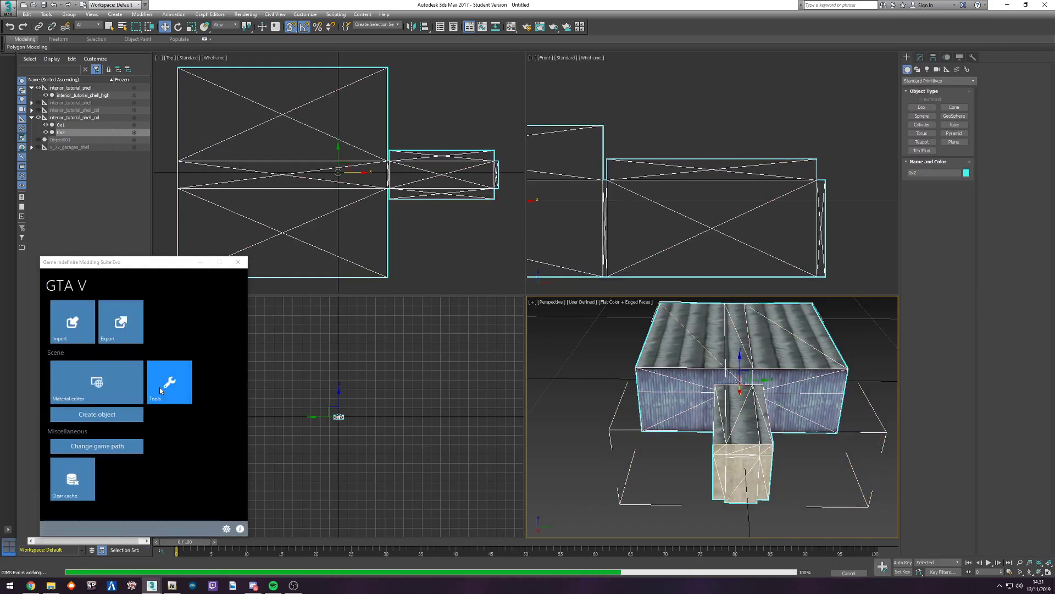
pyautogui.click(201, 261)
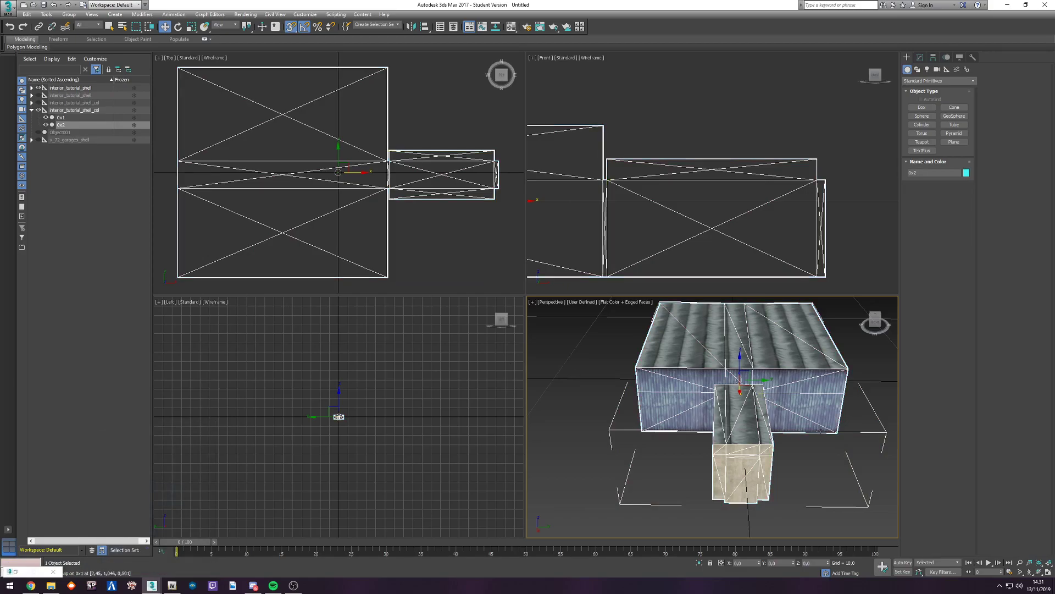
# Step: Import interior_tutorial_shell.odr and interior_tutorial_shell_col.obn from the Output folder into the interior_tutorial models.rpf archive in OpenIV
pyautogui.click(50, 584)
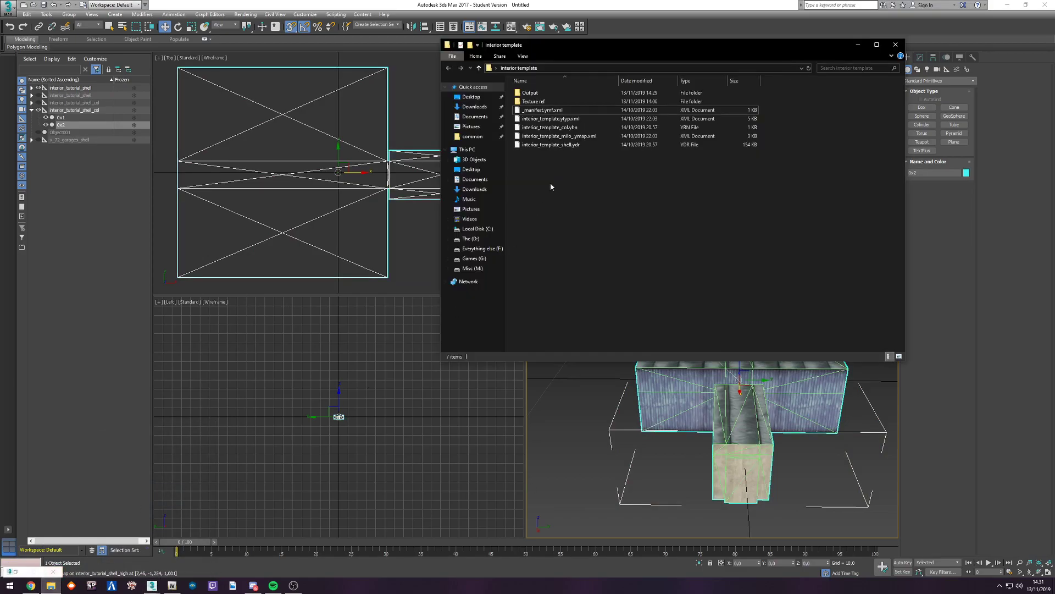
pyautogui.doubleClick(530, 92)
pyautogui.moveTo(609, 137); pyautogui.dragTo(554, 104)
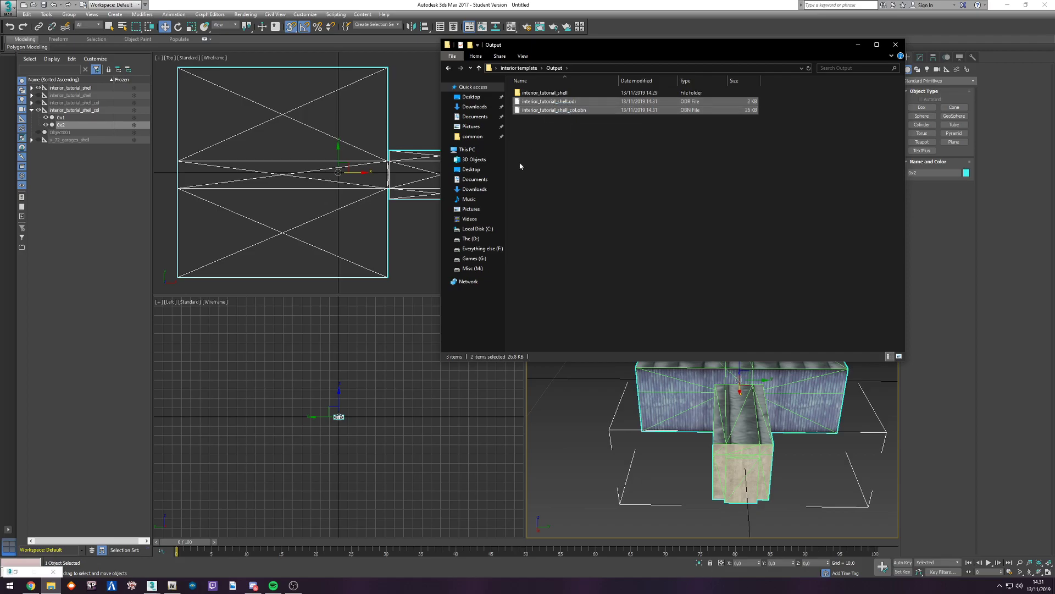
pyautogui.click(193, 584)
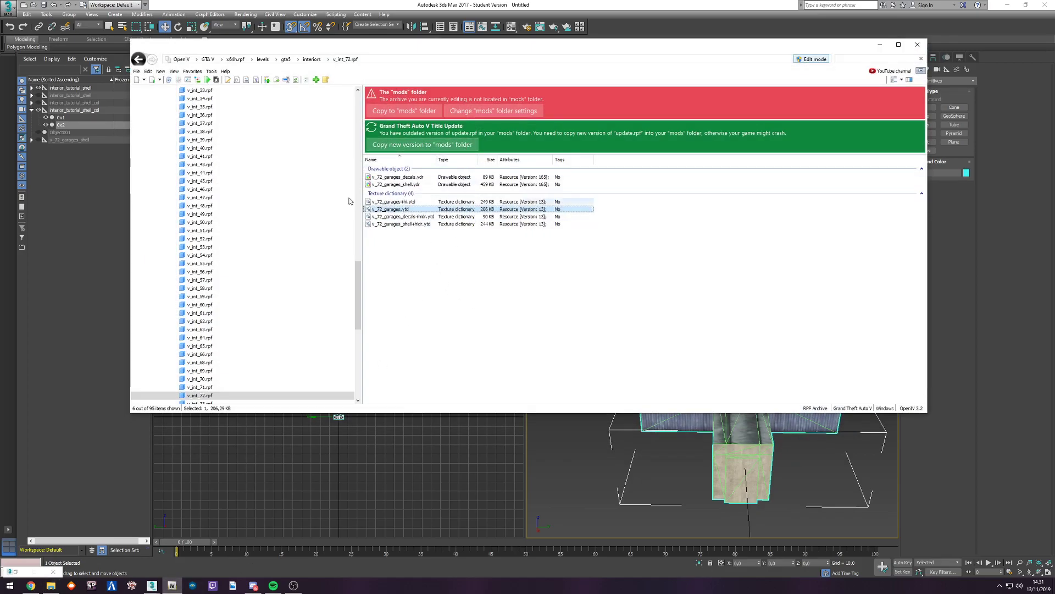
pyautogui.scroll(15, 286, 248)
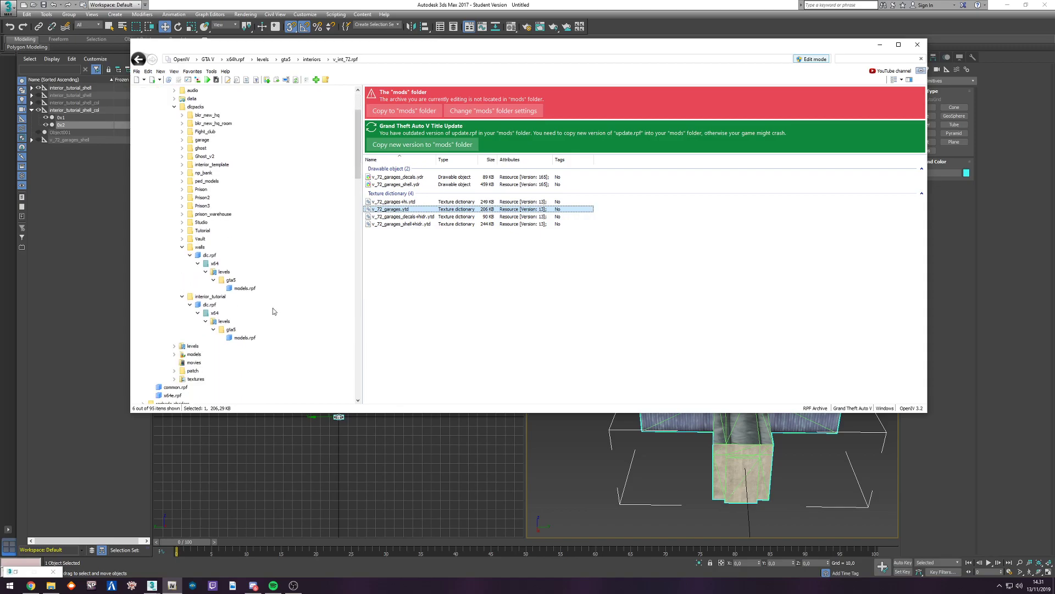
pyautogui.click(246, 336)
pyautogui.hotkey('alt', 'Tab')
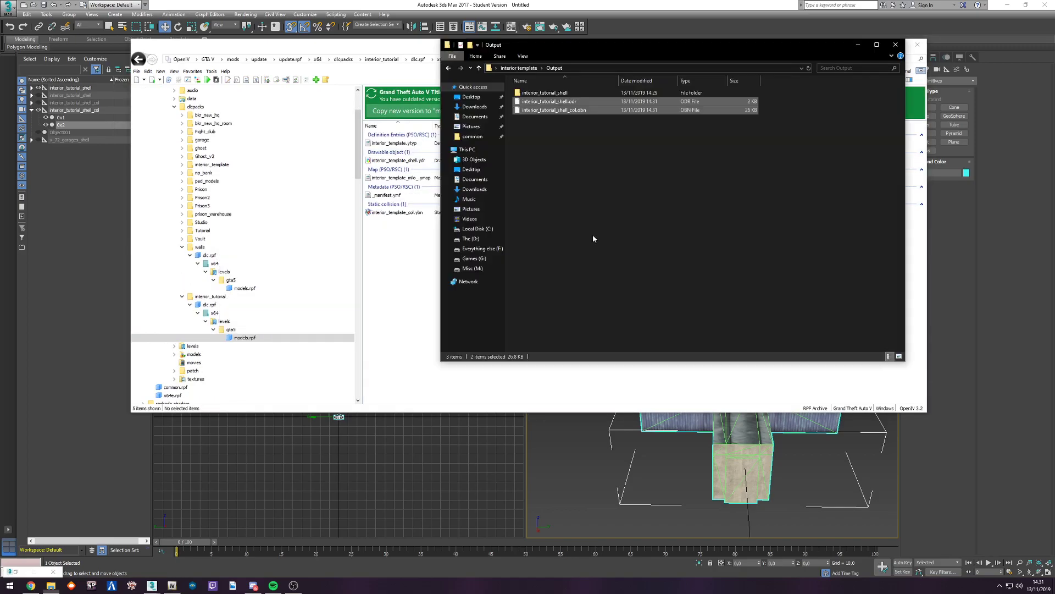
pyautogui.moveTo(555, 110); pyautogui.dragTo(415, 318)
pyautogui.click(415, 318)
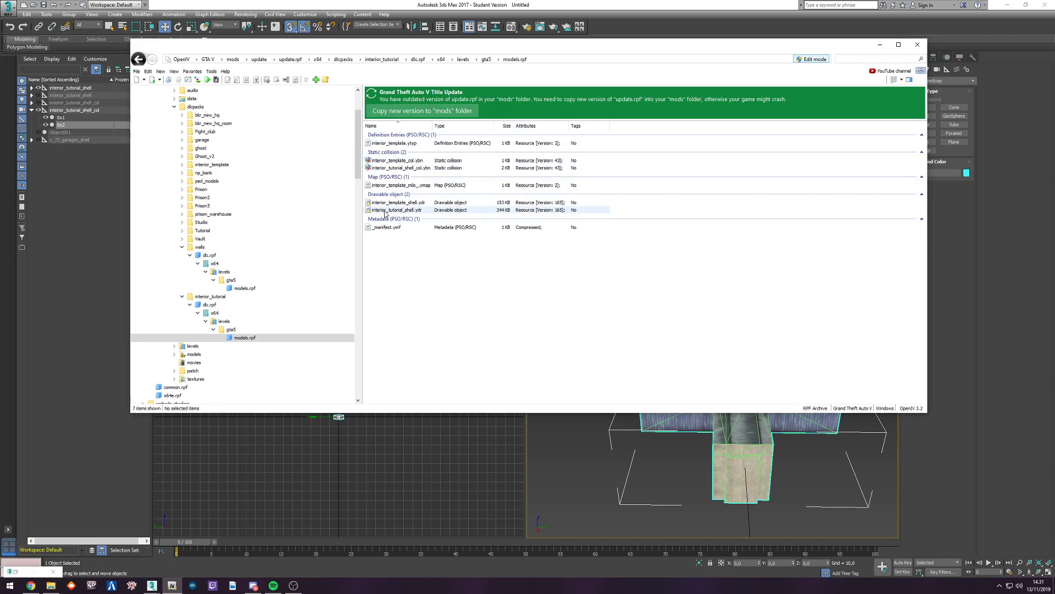
# Step: Preview the imported interior_tutorial_shell.ydr model
pyautogui.click(402, 211)
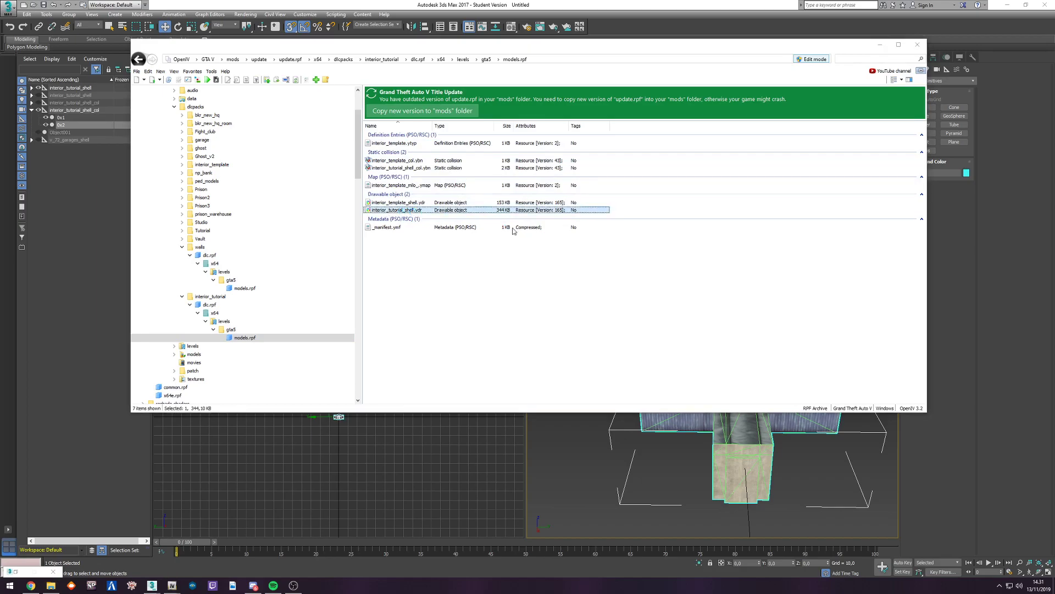
pyautogui.moveTo(626, 241); pyautogui.dragTo(485, 222)
pyautogui.scroll(3, 605, 249)
pyautogui.press('Escape')
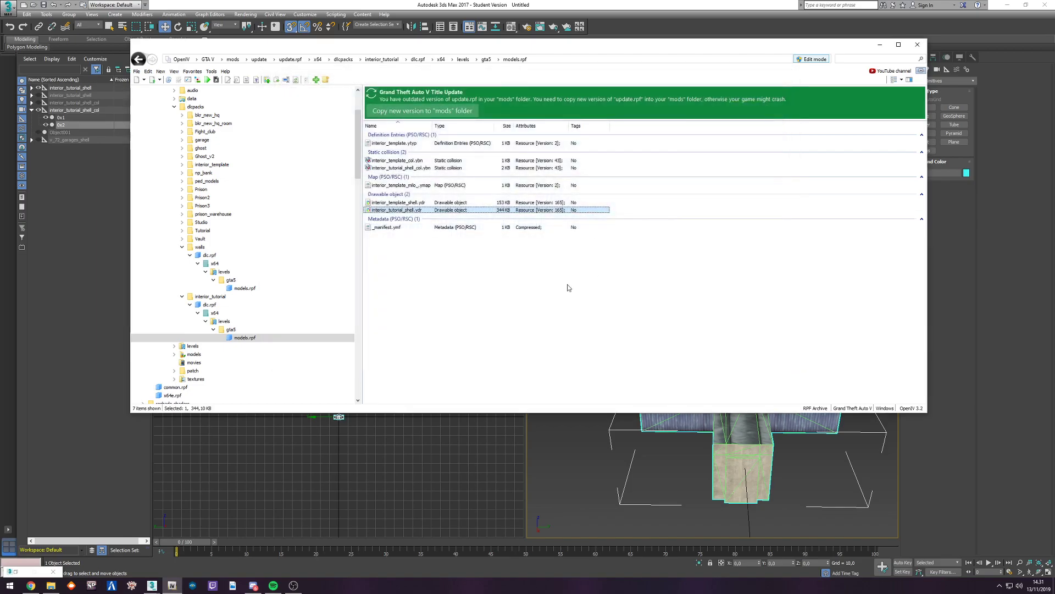
# Step: Inspect interior_tutorial_shell_col.ybn in the collision viewer, toggling the visibility of both BVH parts
pyautogui.doubleClick(418, 171)
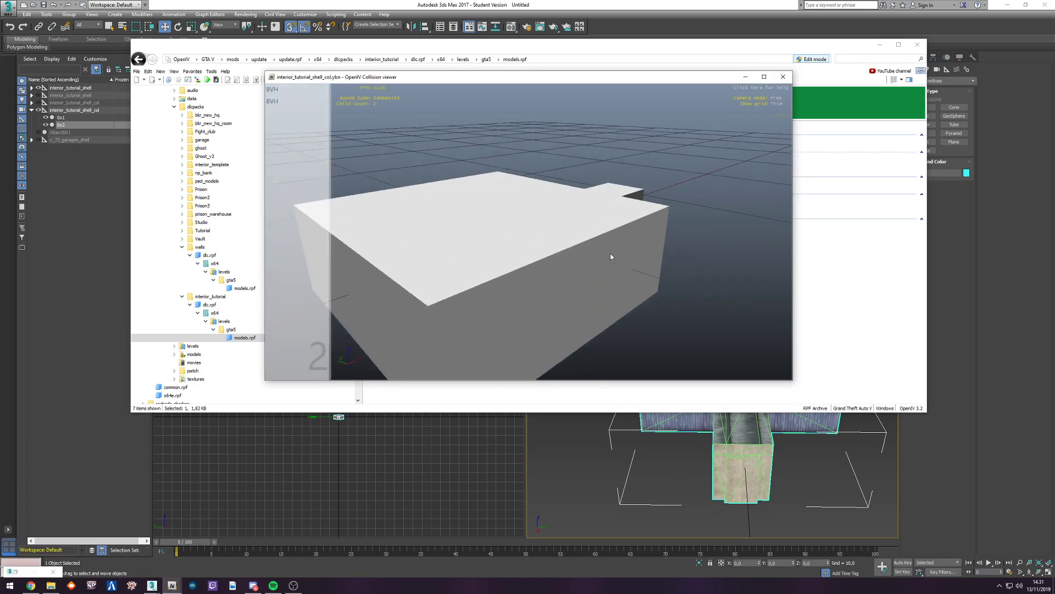
pyautogui.scroll(5, 627, 221)
pyautogui.moveTo(627, 221); pyautogui.dragTo(656, 245)
pyautogui.scroll(3, 656, 245)
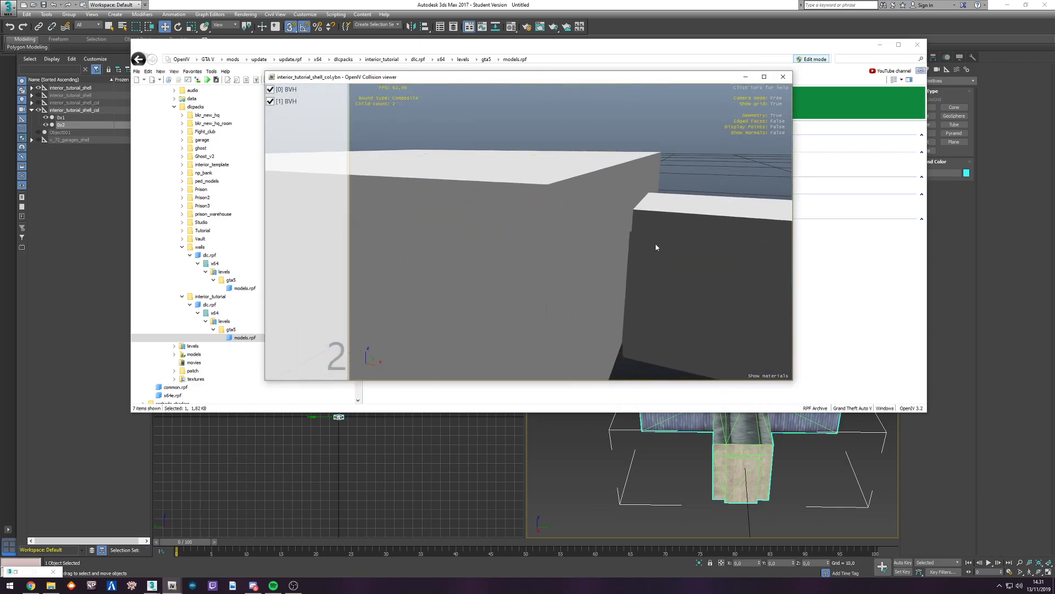
pyautogui.scroll(-3, 656, 245)
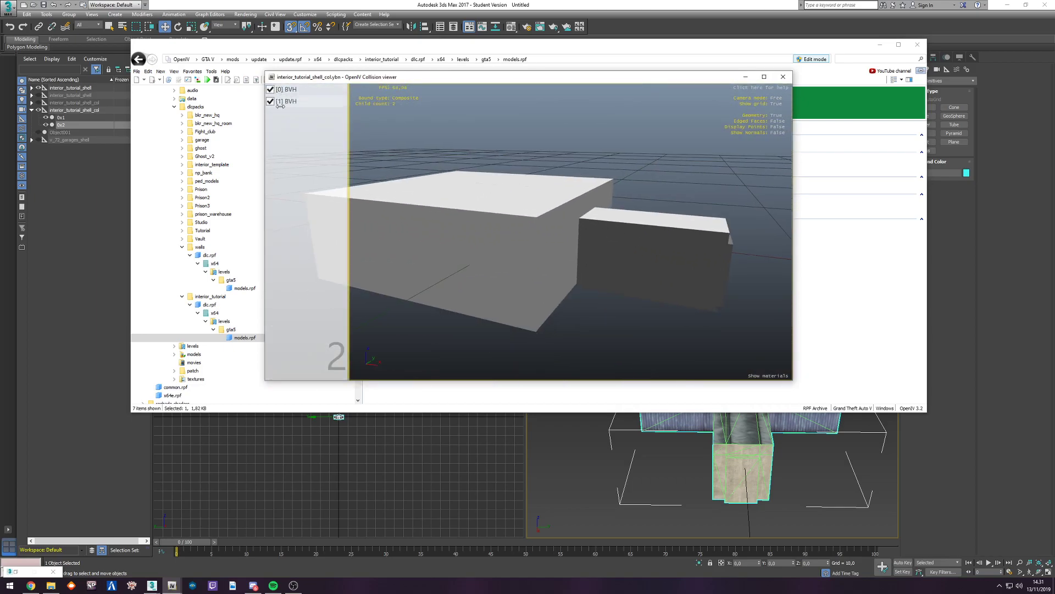
pyautogui.click(272, 91)
pyautogui.click(272, 103)
pyautogui.click(272, 92)
pyautogui.click(272, 92)
pyautogui.click(272, 103)
pyautogui.click(272, 103)
pyautogui.click(273, 103)
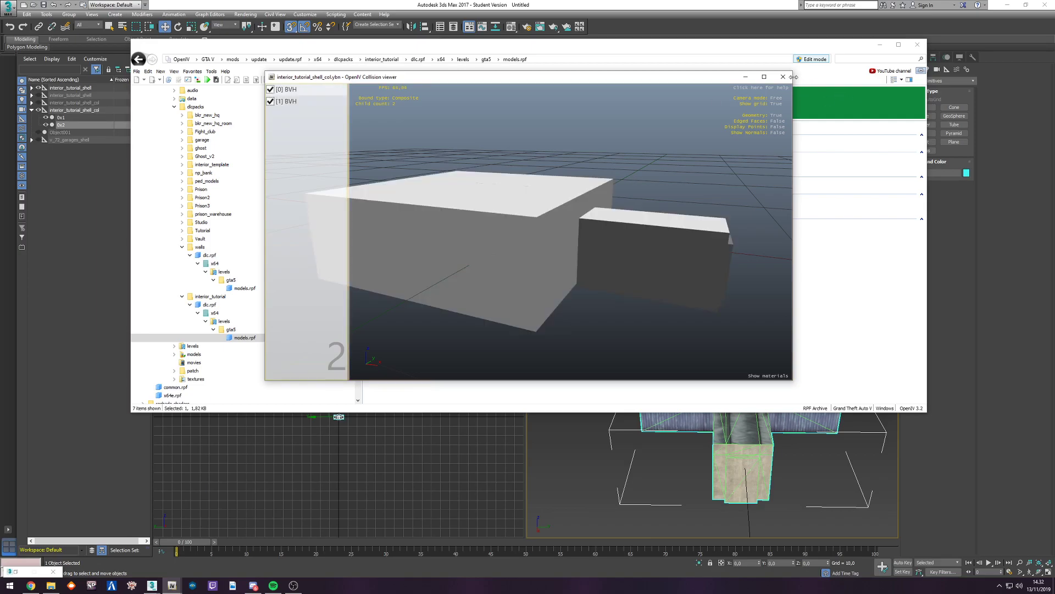
pyautogui.click(783, 76)
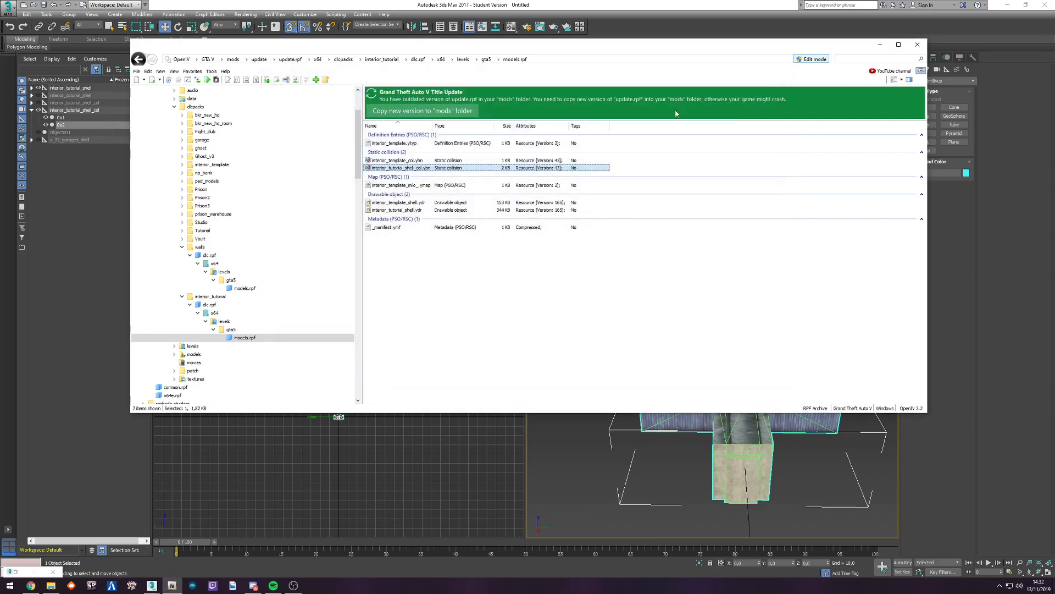
# Step: Extract interior_tutorial_shell.ydr and interior_tutorial_shell_col.ybn from models.rpf into the interior template folder
pyautogui.keyDown('ctrl'); pyautogui.click(422, 212); pyautogui.keyUp('ctrl')
pyautogui.hotkey('alt', 'Tab')
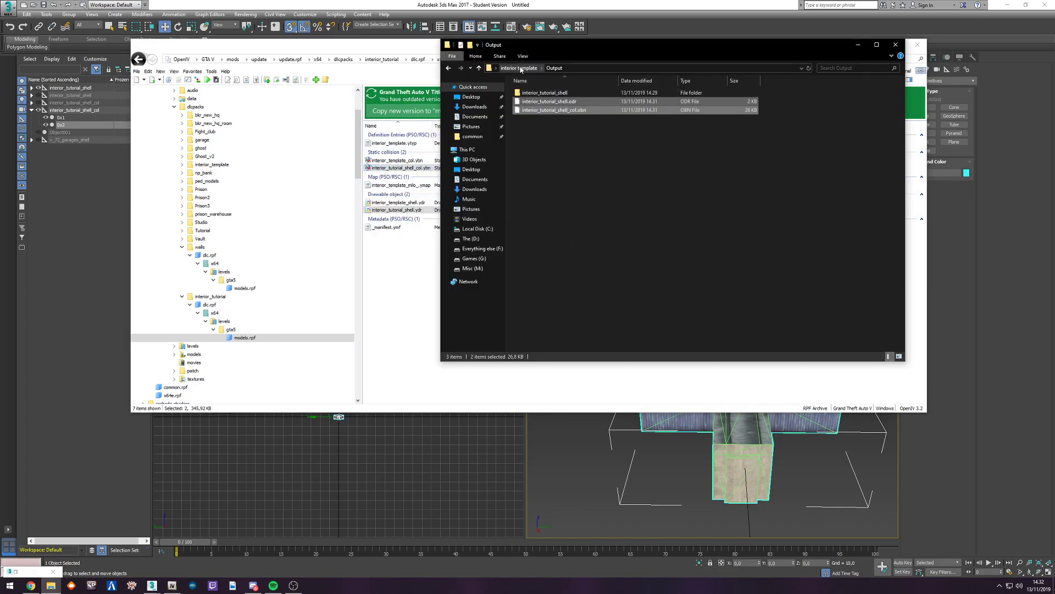
pyautogui.click(517, 68)
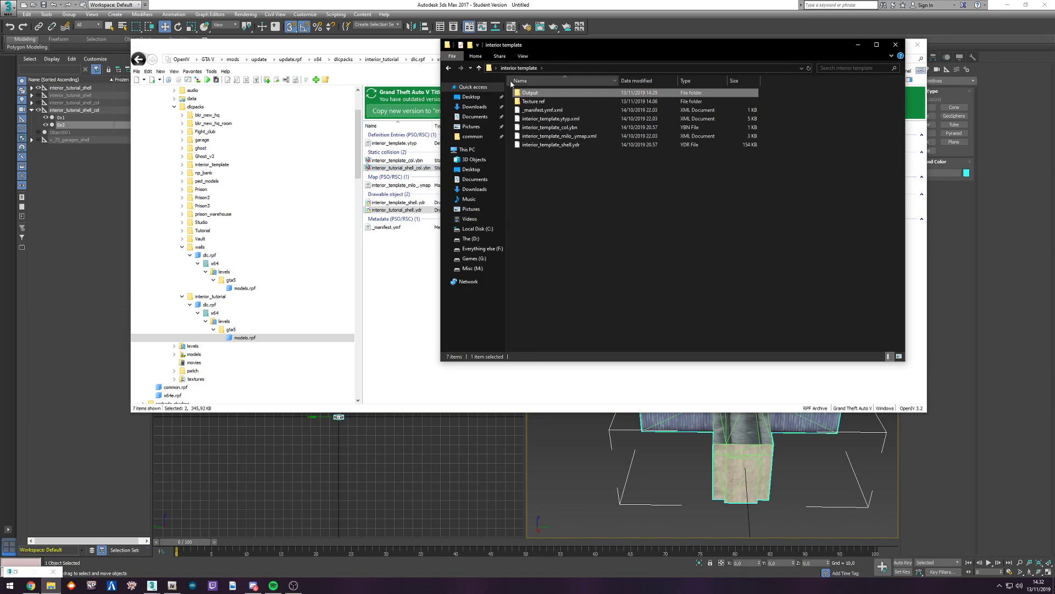
pyautogui.moveTo(650, 198); pyautogui.dragTo(541, 108)
pyautogui.click(622, 179)
pyautogui.click(568, 111)
pyautogui.click(574, 119)
pyautogui.click(592, 137)
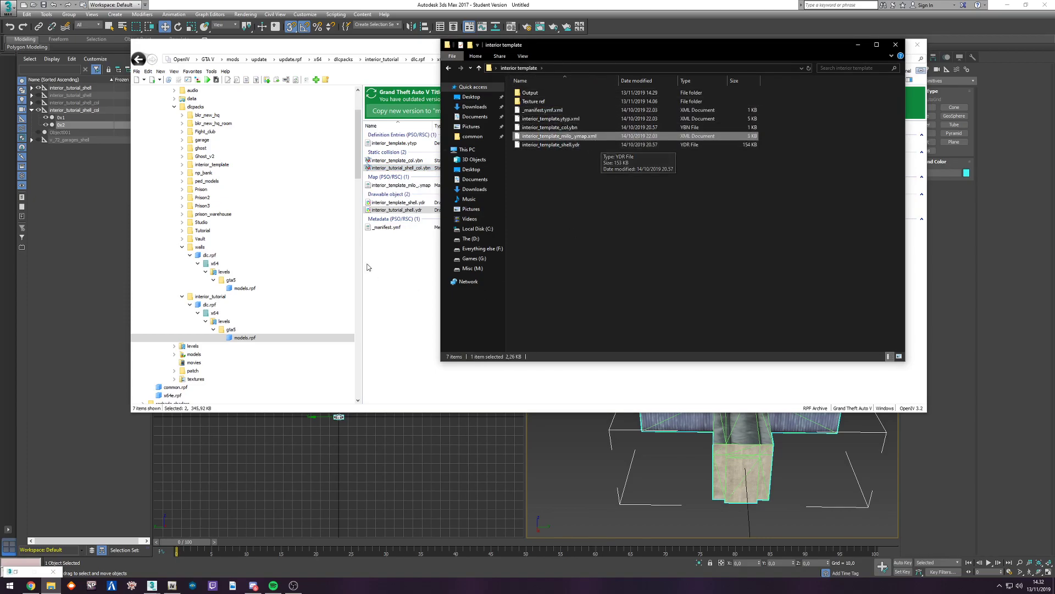
pyautogui.click(411, 169)
pyautogui.keyDown('ctrl'); pyautogui.click(409, 210); pyautogui.keyUp('ctrl')
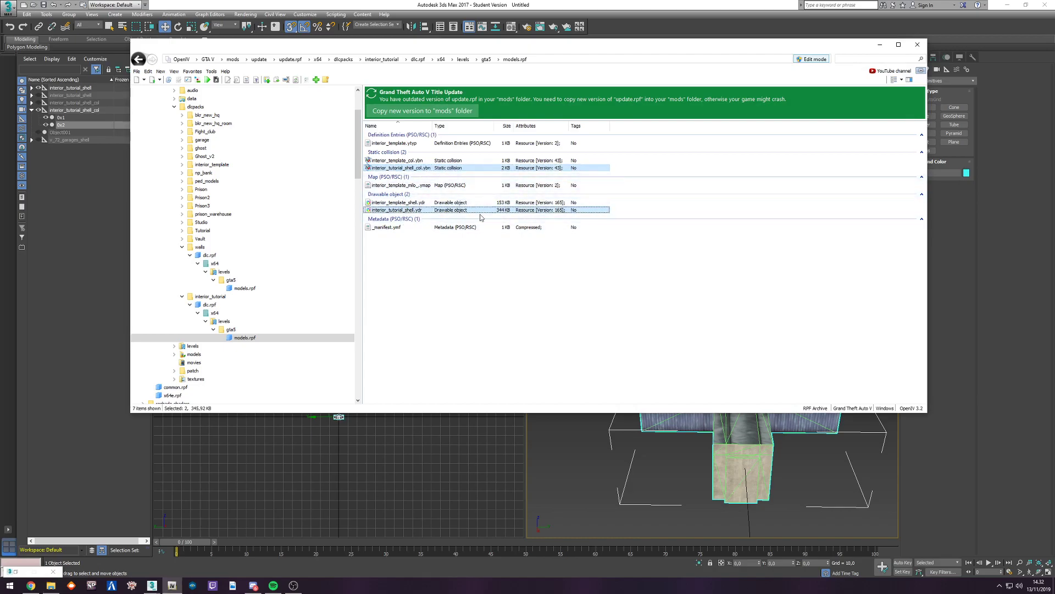
pyautogui.moveTo(406, 212); pyautogui.dragTo(603, 274)
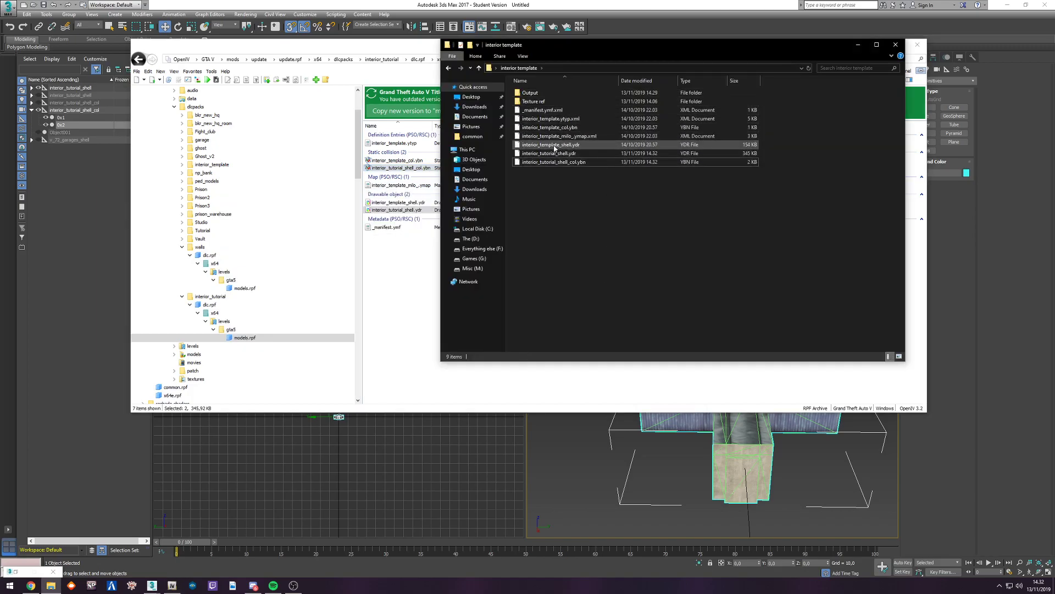
# Step: Delete interior_template_shell.ydr and interior_template_col.ybn from the interior template folder
pyautogui.click(563, 146)
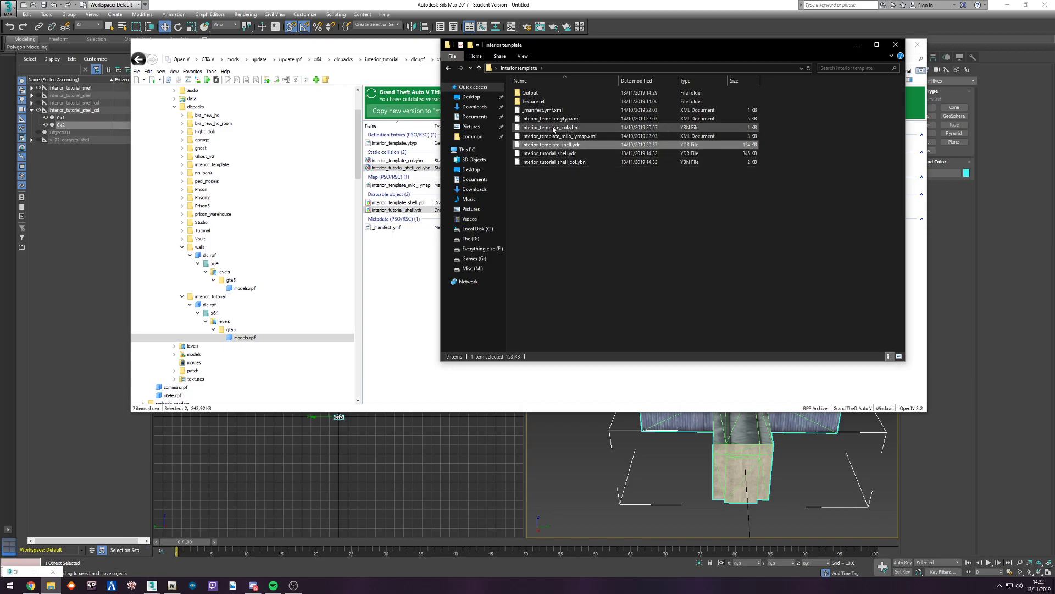
pyautogui.keyDown('ctrl'); pyautogui.click(553, 128); pyautogui.keyUp('ctrl')
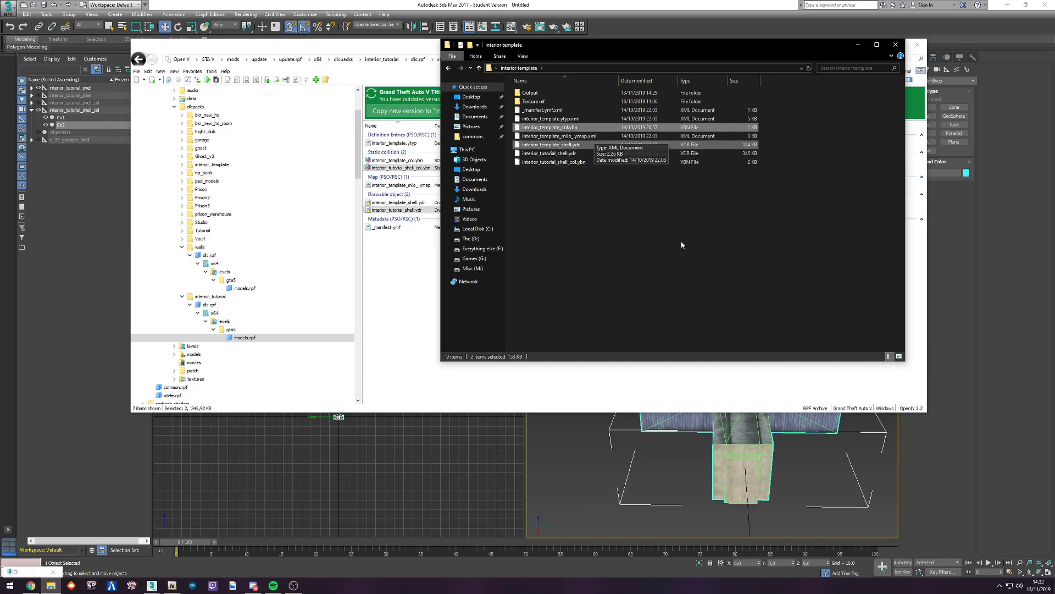
pyautogui.press('Delete')
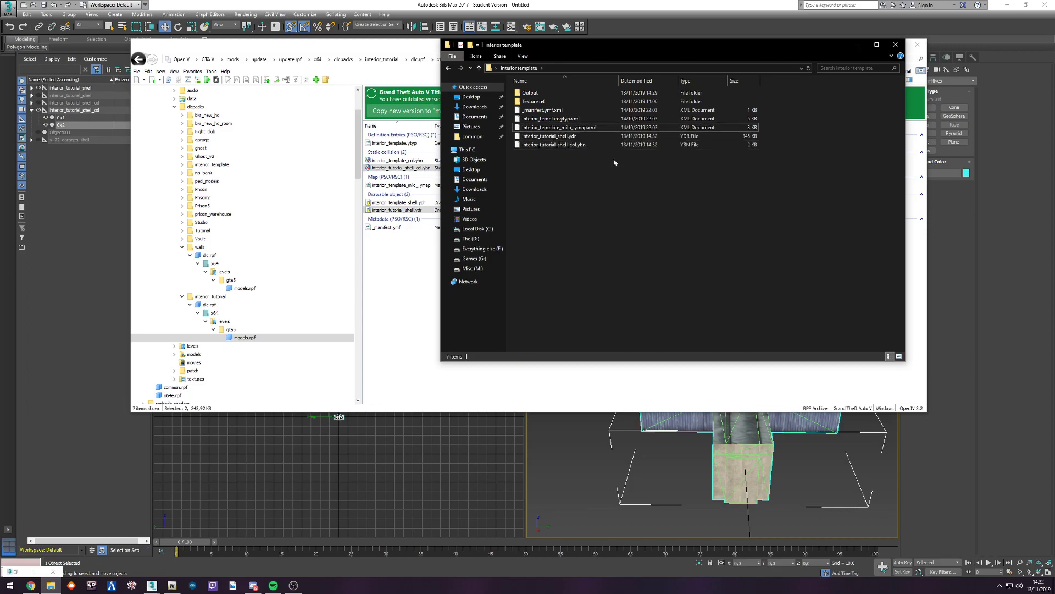
# Step: Open interior_template.ytyp.xml in Notepad++, dismiss the XML schema prompt and move the editor and folder windows apart
pyautogui.click(556, 121)
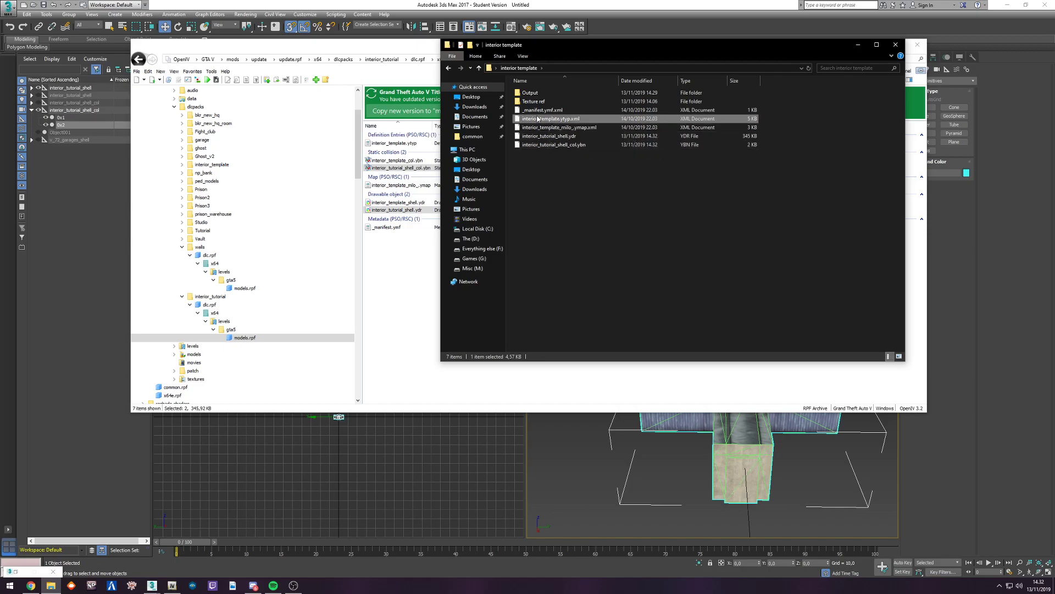
pyautogui.rightClick(556, 121)
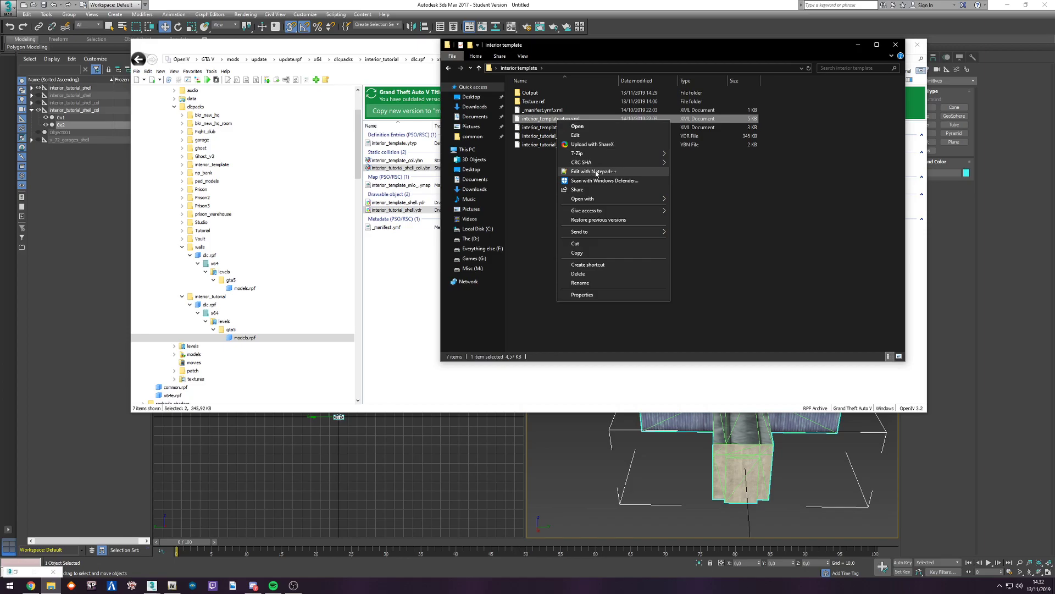
pyautogui.click(596, 172)
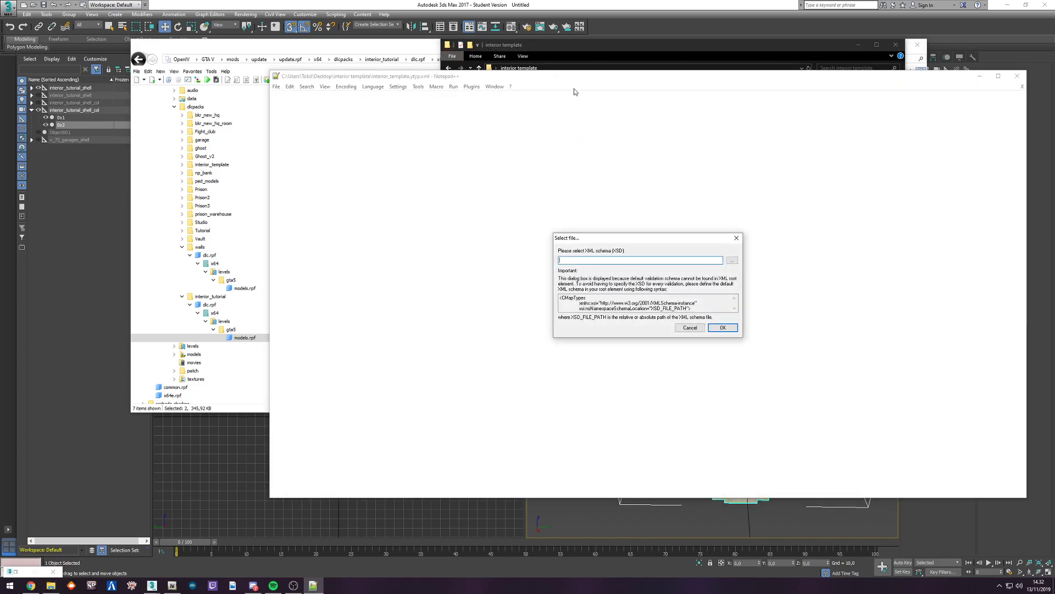
pyautogui.click(723, 328)
pyautogui.moveTo(642, 81); pyautogui.dragTo(539, 101)
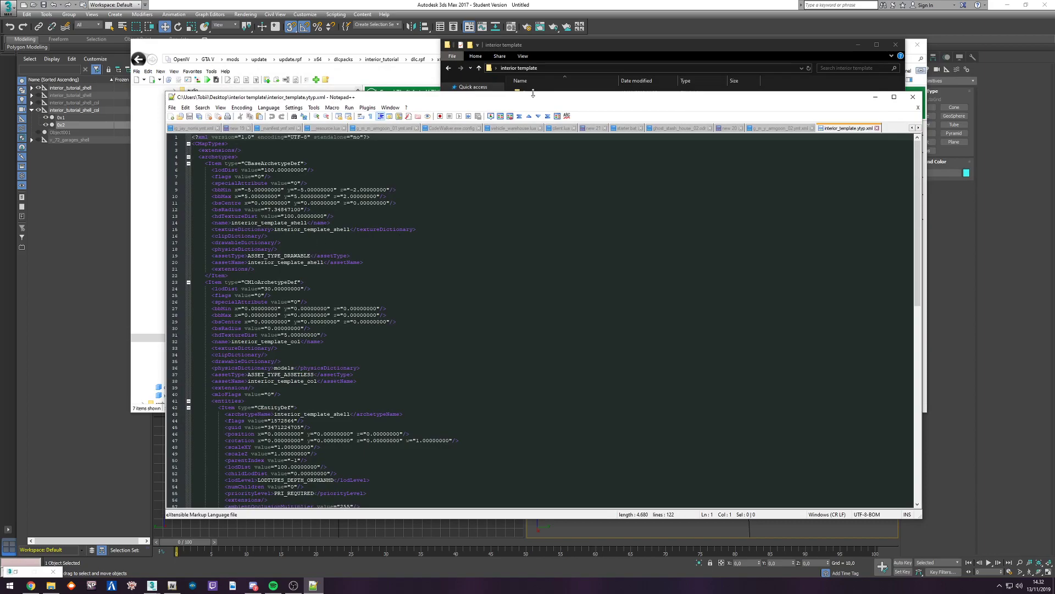
pyautogui.moveTo(567, 48); pyautogui.dragTo(694, 29)
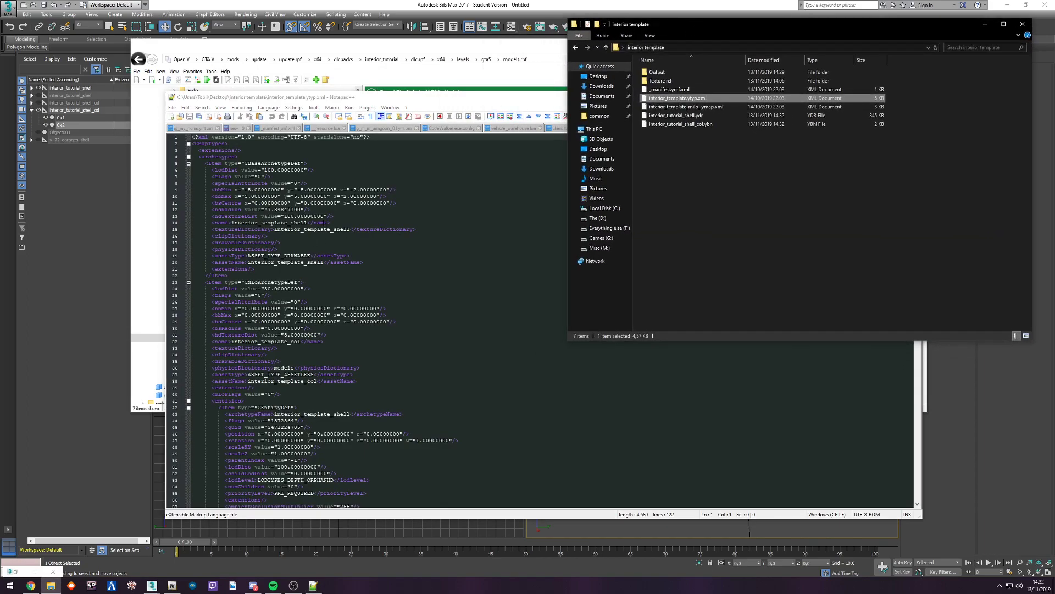
# Step: Replace all occurrences of interior_template_shell with interior_tutorial_shell in the ytyp file, matching the extracted YDR file's name
pyautogui.click(232, 222)
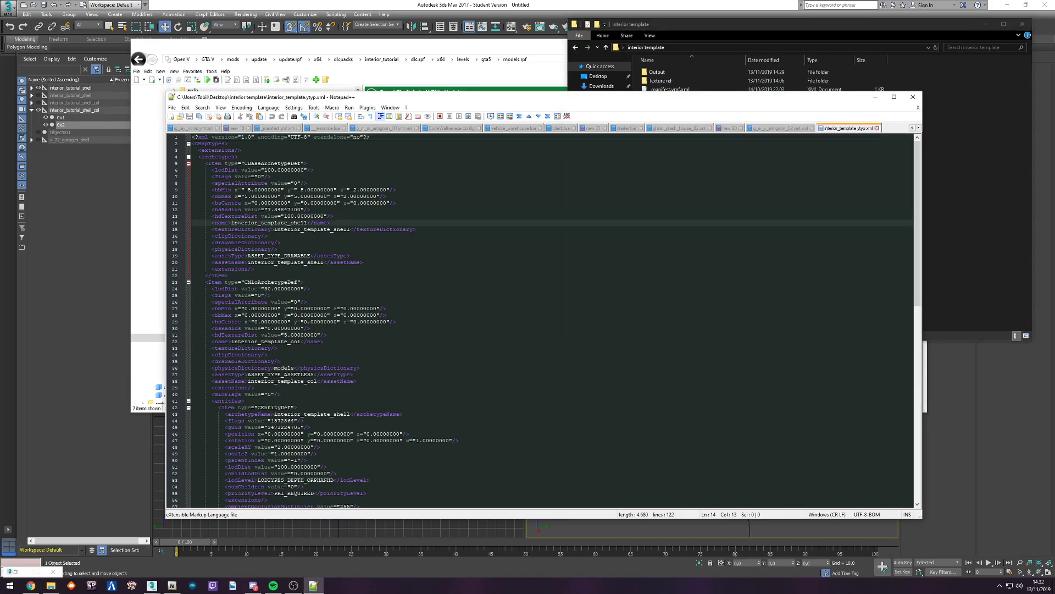
pyautogui.moveTo(232, 223); pyautogui.dragTo(306, 222)
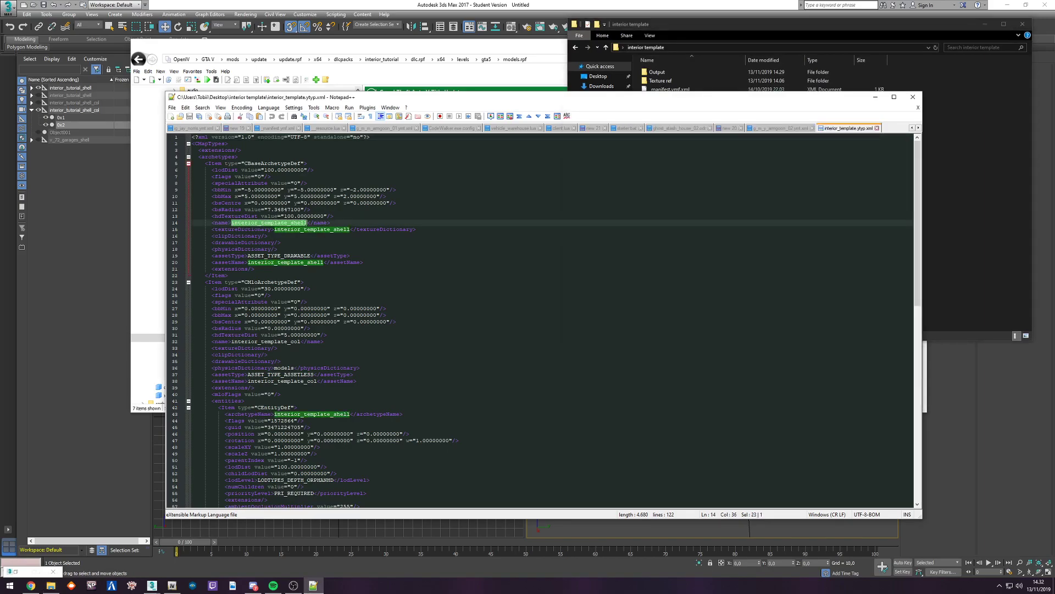
pyautogui.hotkey('ctrl', 'h')
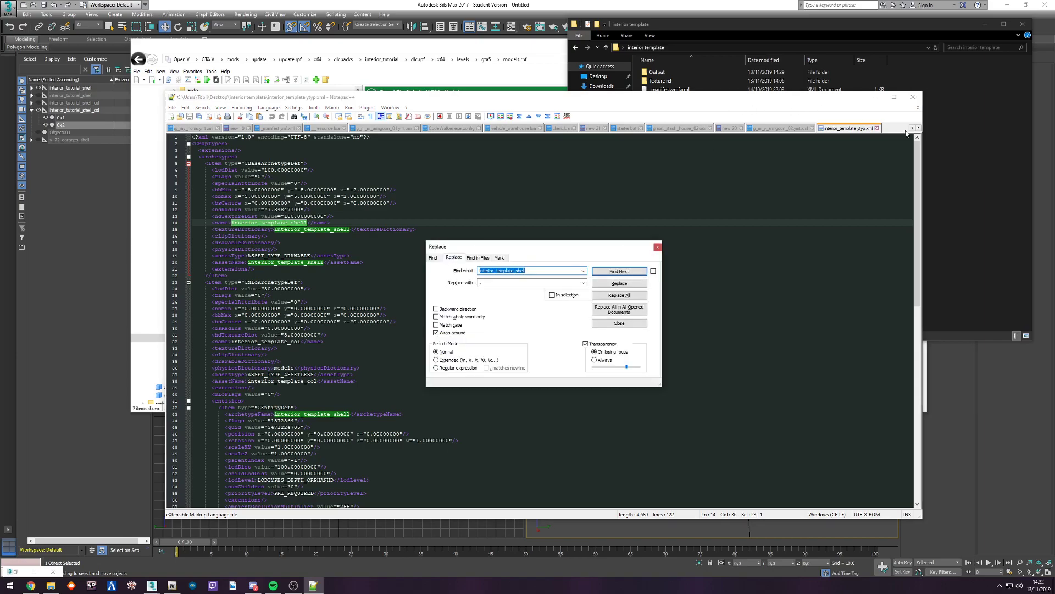
pyautogui.click(950, 166)
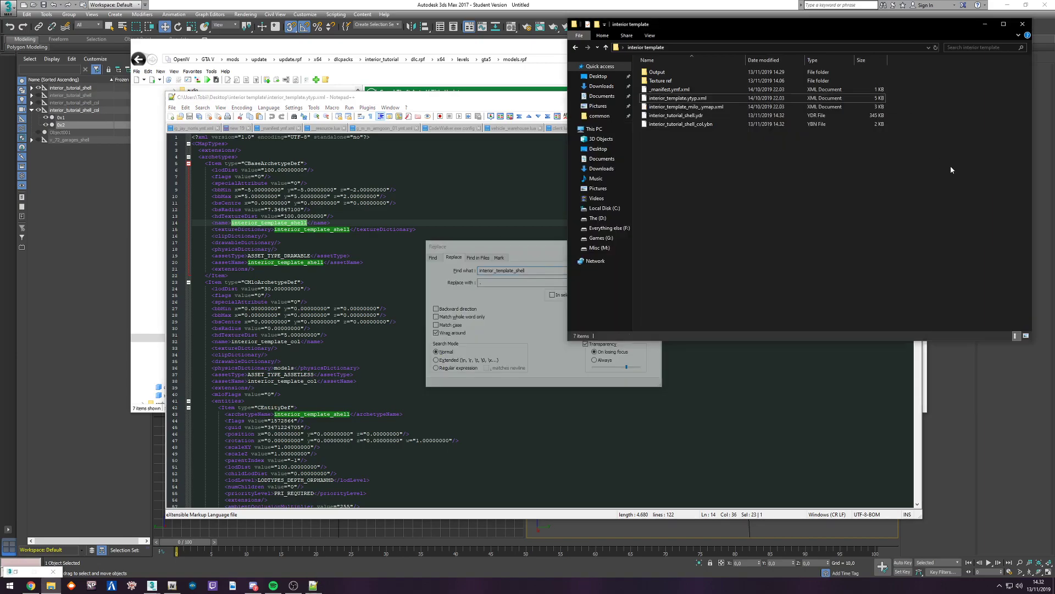
pyautogui.click(693, 117)
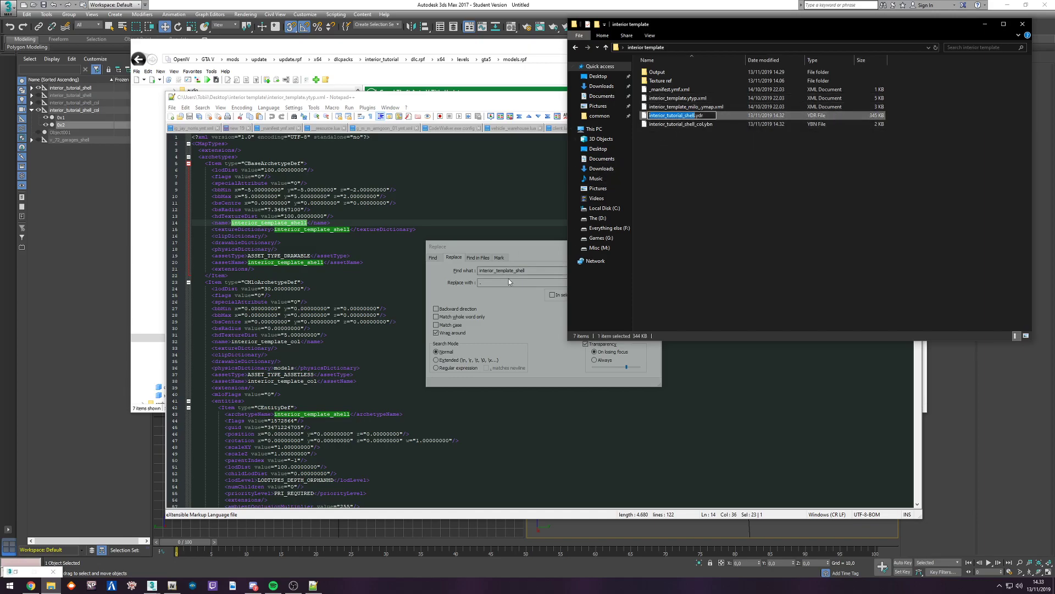
pyautogui.click(509, 281)
pyautogui.write('interior_tutorial_shell')
pyautogui.click(619, 295)
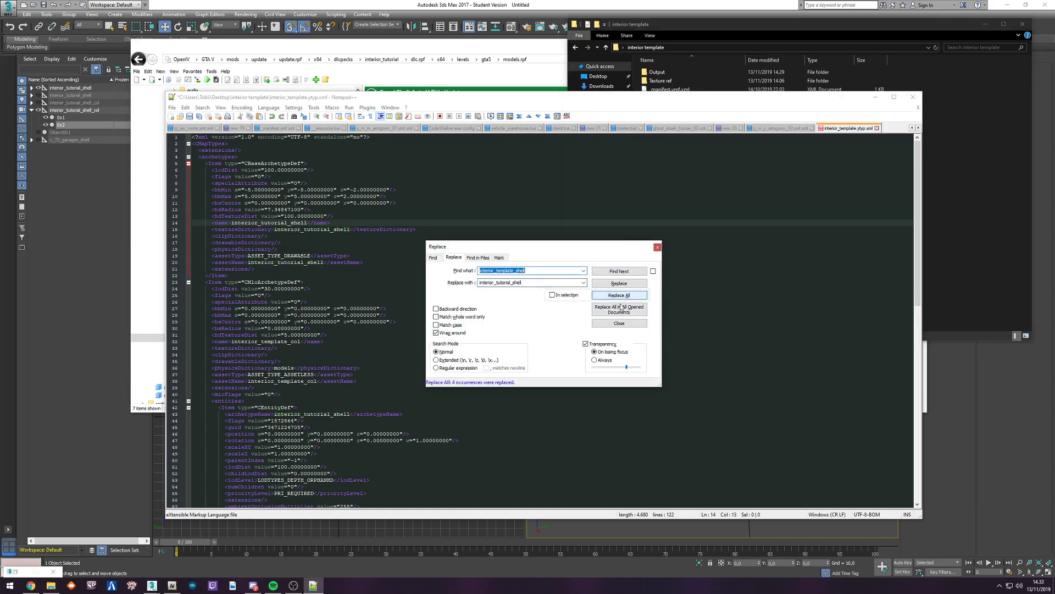
pyautogui.click(657, 247)
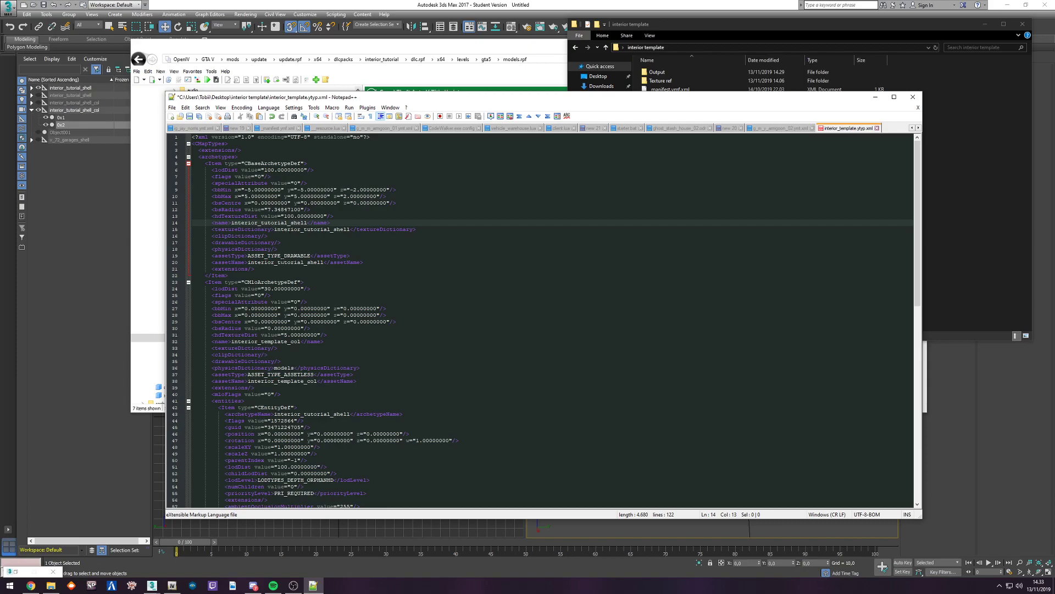
# Step: Replace all occurrences of interior_template_col with the YBN file's name, interior_tutorial_shell_col, in the ytyp file
pyautogui.scroll(-2, 229, 225)
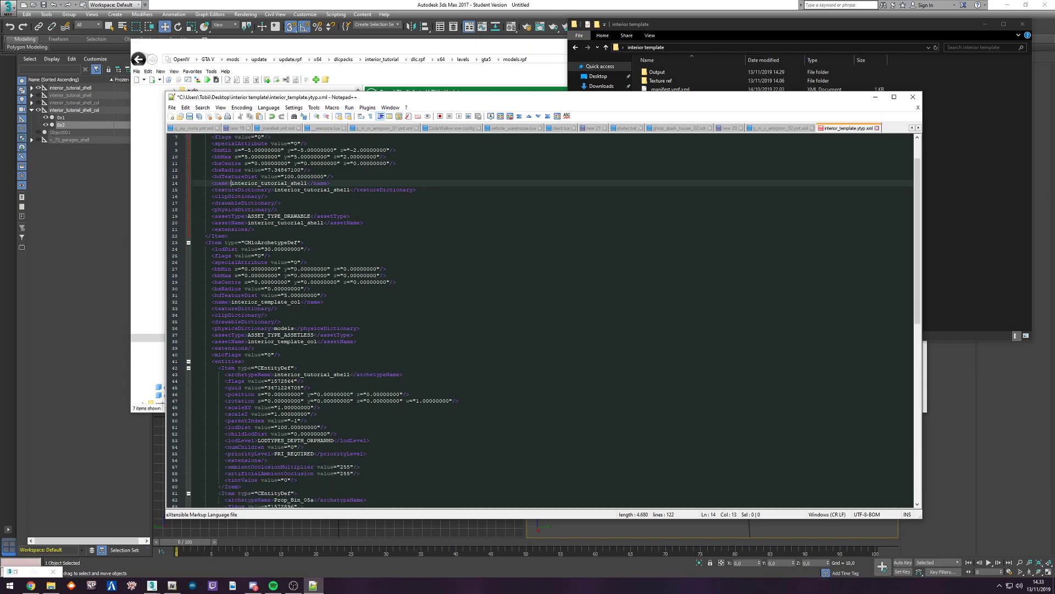
pyautogui.moveTo(231, 301); pyautogui.dragTo(299, 304)
pyautogui.hotkey('ctrl', 'f')
pyautogui.click(976, 164)
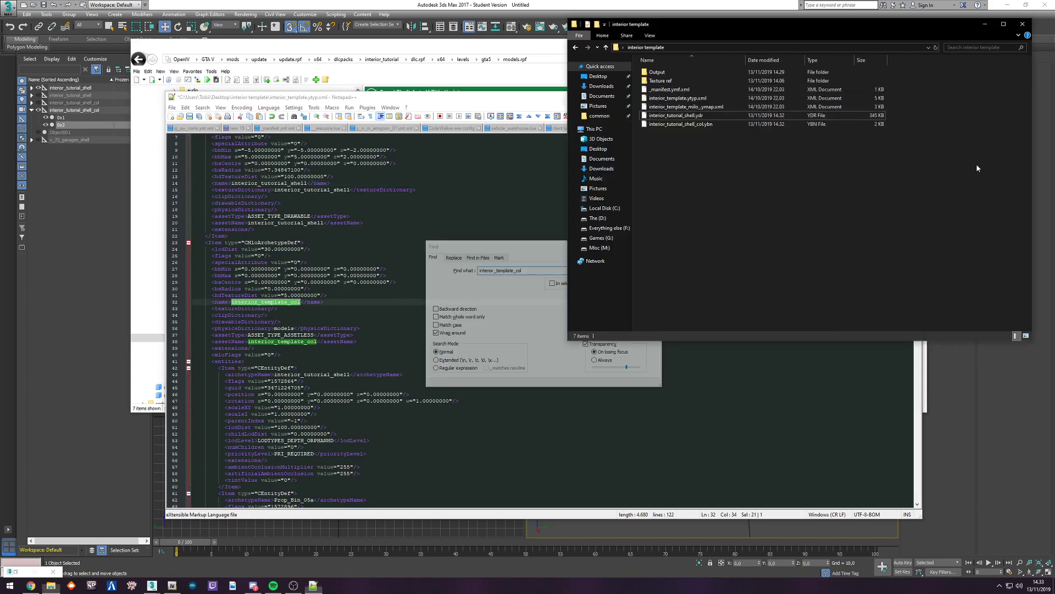
pyautogui.click(692, 126)
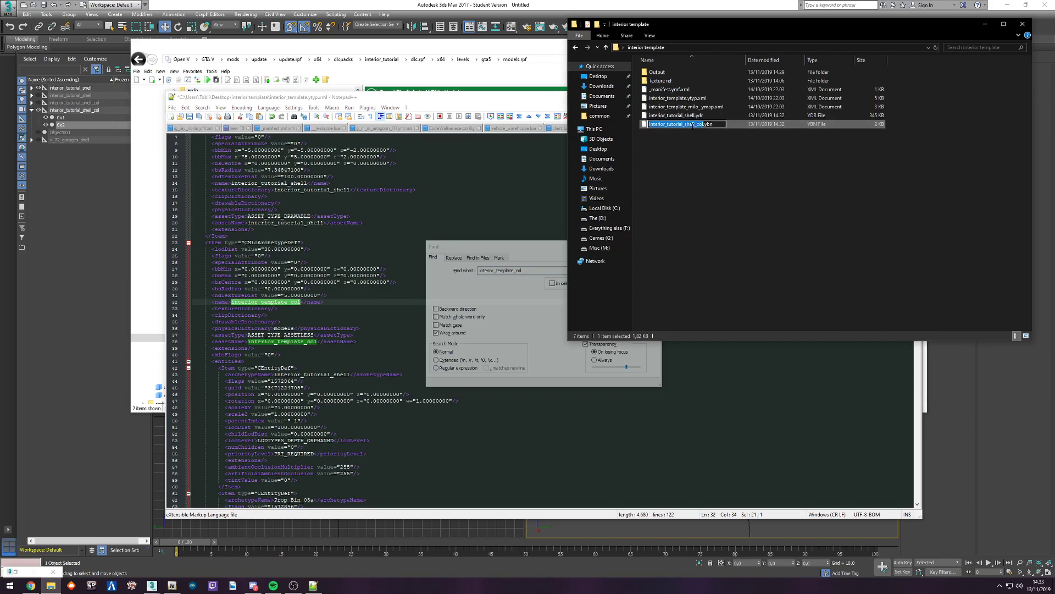
pyautogui.hotkey('ctrl', 'c')
pyautogui.click(460, 258)
pyautogui.press('Tab')
pyautogui.hotkey('ctrl', 'v')
pyautogui.click(619, 295)
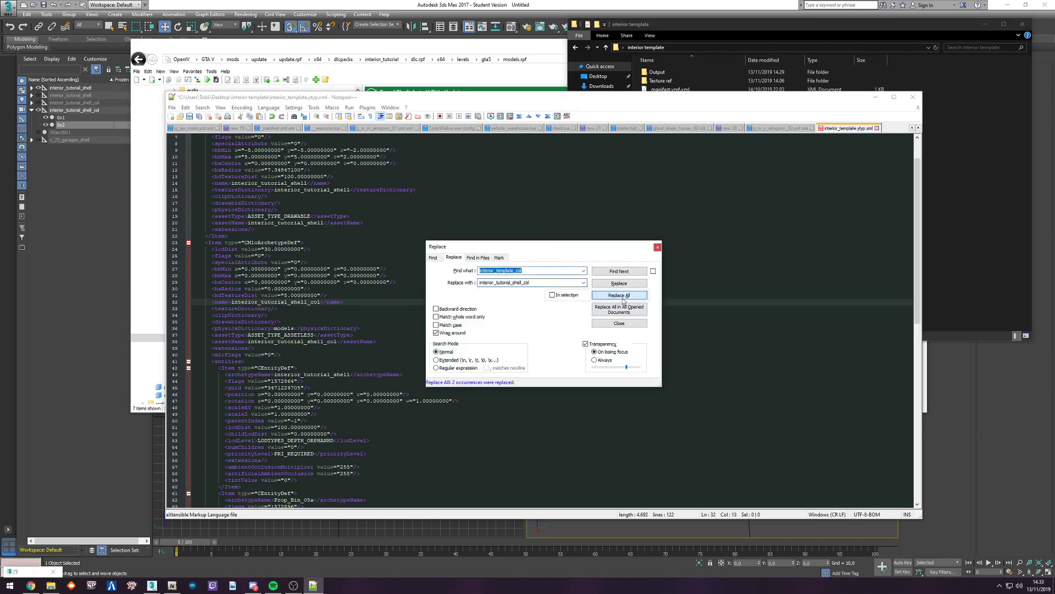
pyautogui.click(658, 247)
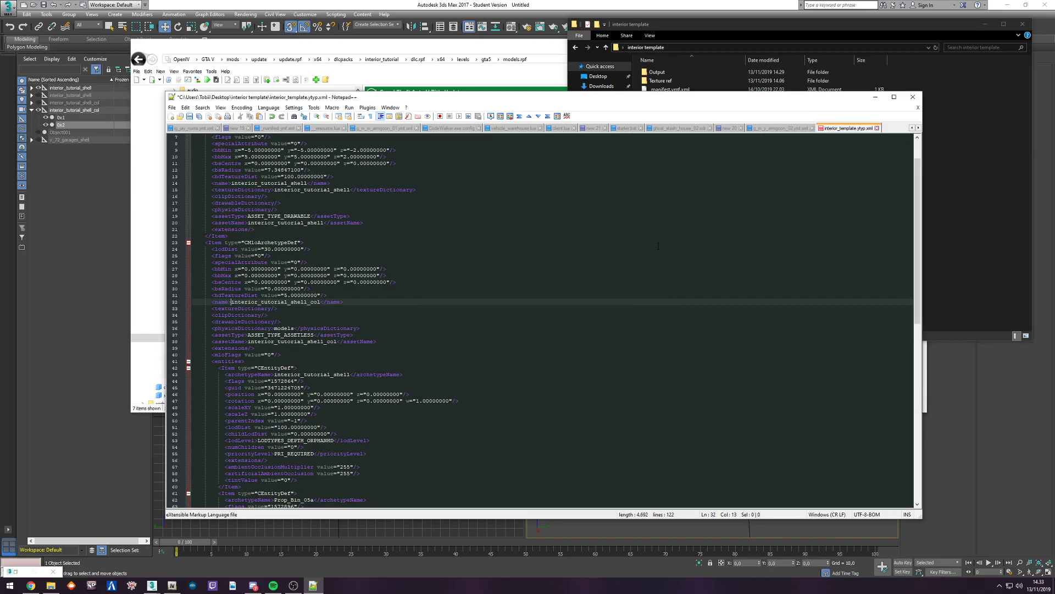
# Step: Review the entity and room definitions in the ytyp file, checking the room01 entry against collision part 0x1 in 3ds Max
pyautogui.scroll(-6, 332, 298)
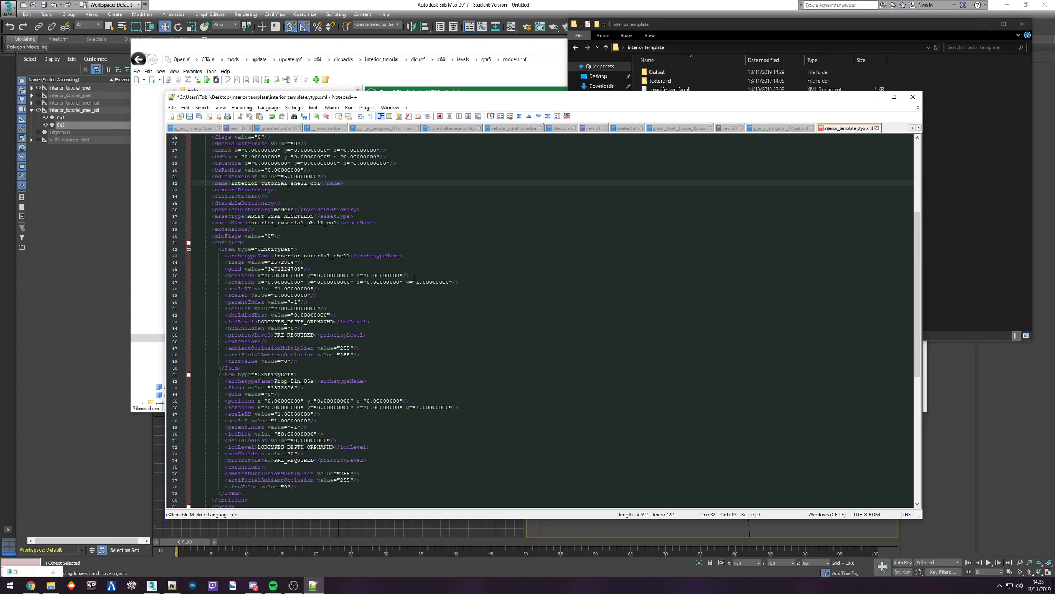
pyautogui.scroll(-9, 318, 268)
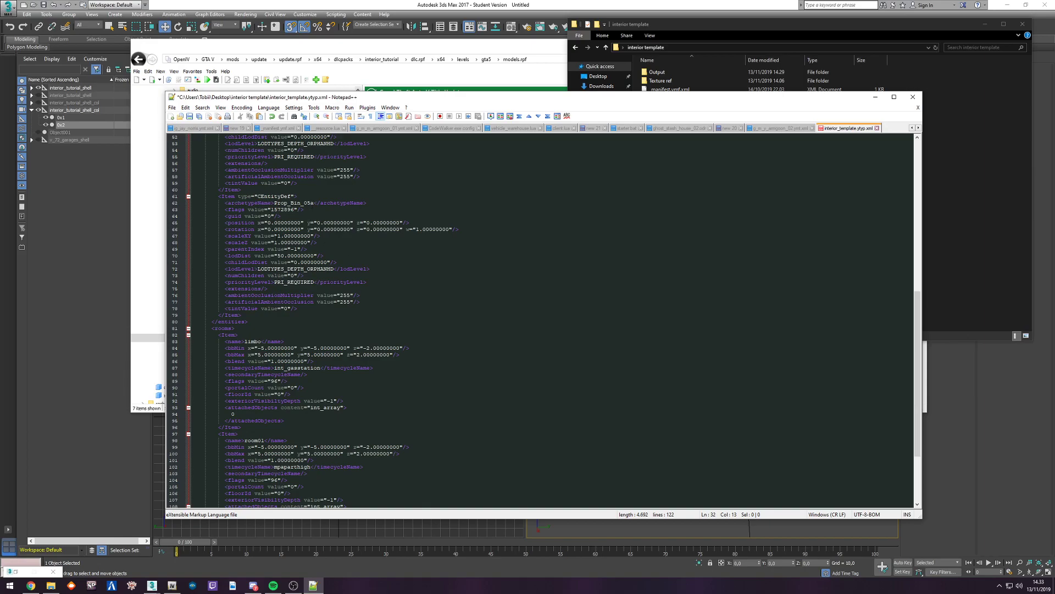
pyautogui.scroll(-5, 293, 243)
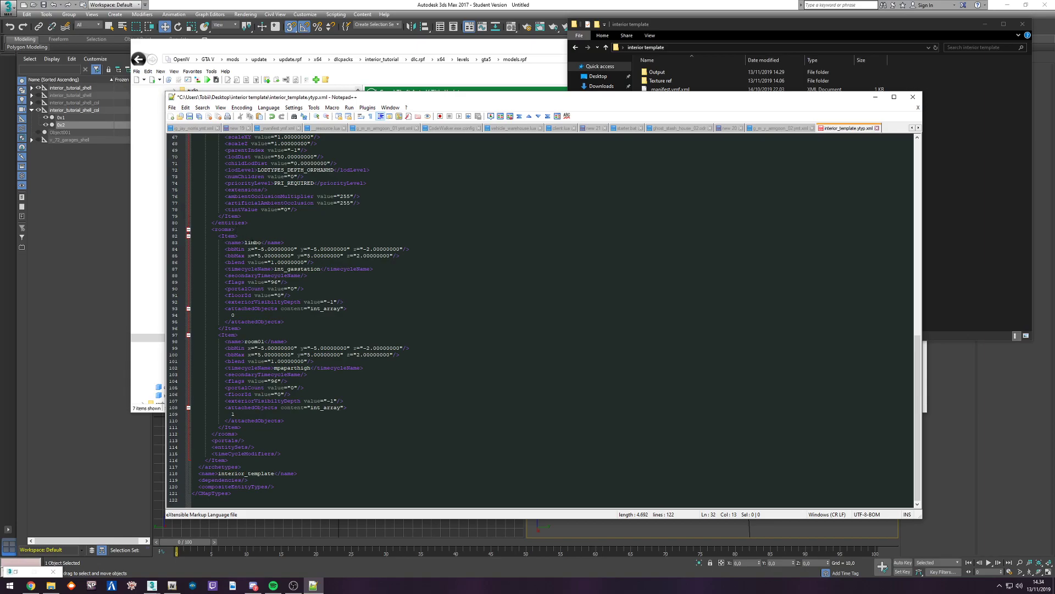
pyautogui.click(66, 122)
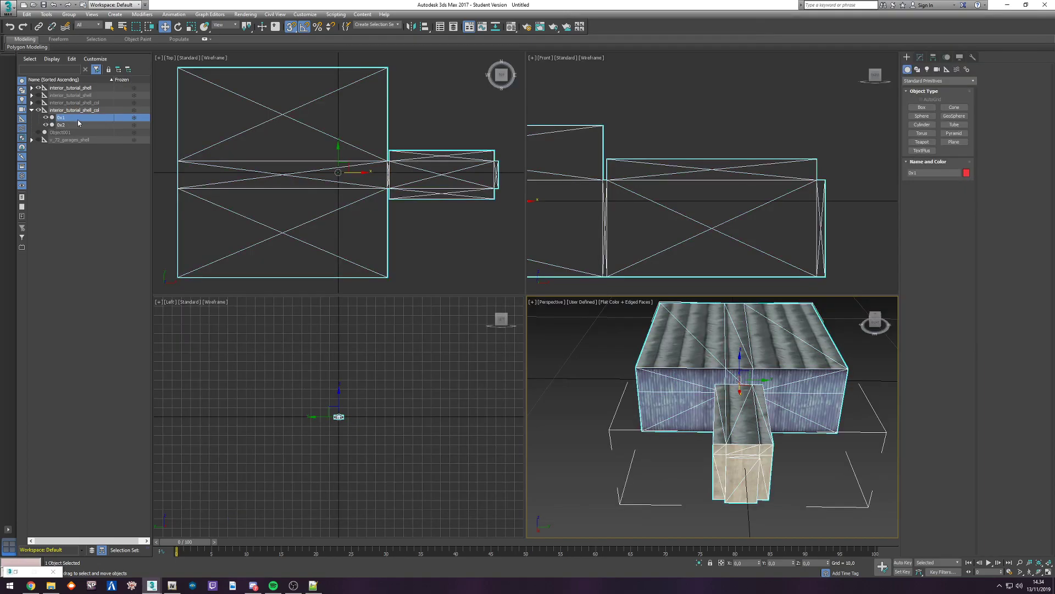
pyautogui.hotkey('alt', 'Tab')
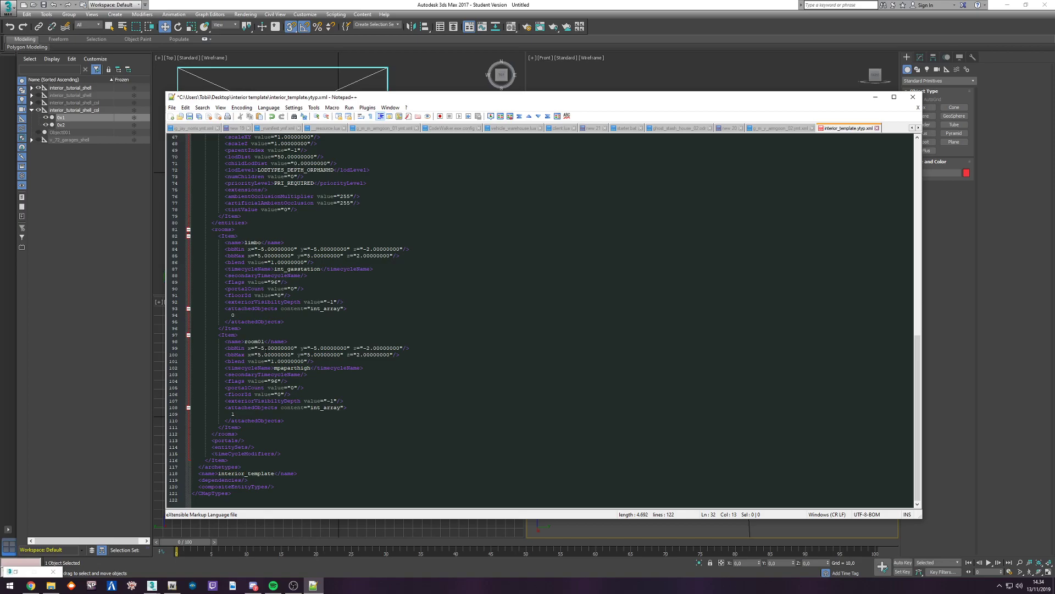
pyautogui.doubleClick(256, 342)
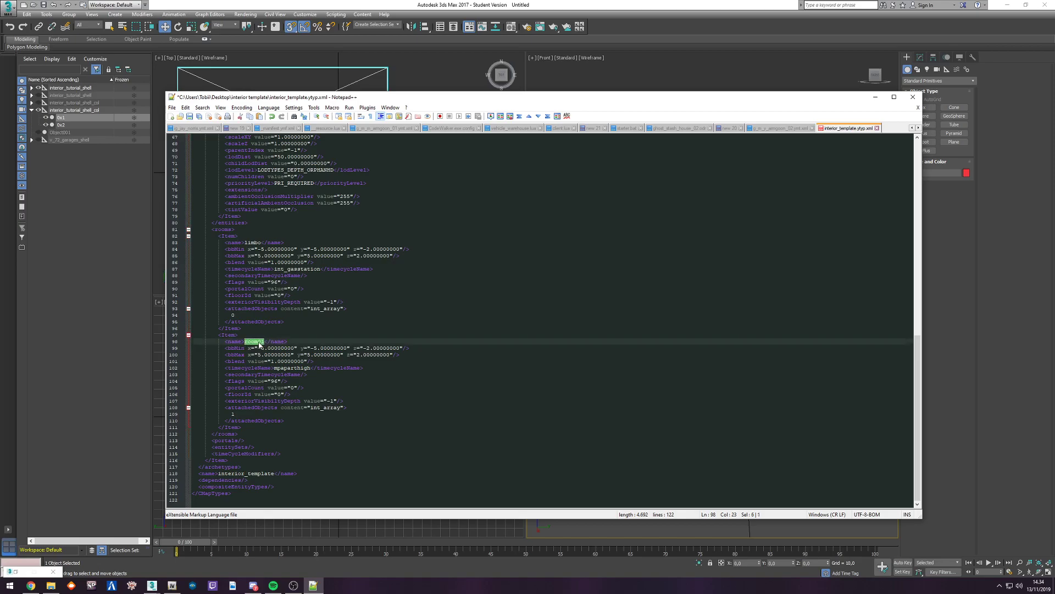
pyautogui.click(258, 341)
# Step: Change the closing name entry of the ytyp file to interior_tutorial and select the whole new name
pyautogui.moveTo(219, 474); pyautogui.dragTo(274, 474)
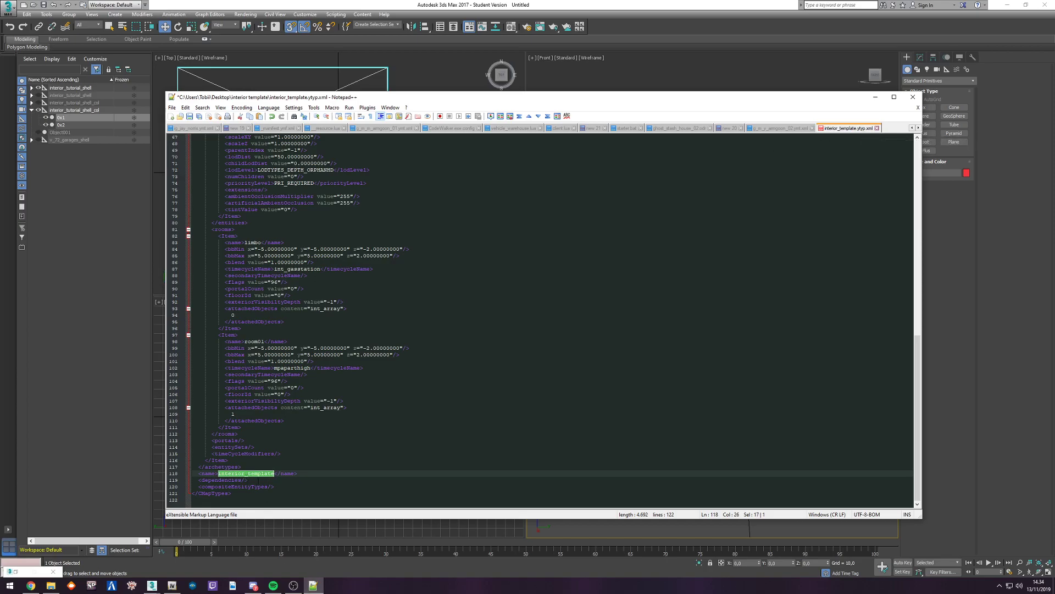
pyautogui.click(272, 473)
pyautogui.moveTo(274, 473)
pyautogui.mouseDown()
pyautogui.moveTo(231, 473)
pyautogui.moveTo(274, 473)
pyautogui.mouseUp()
pyautogui.click(257, 474)
pyautogui.write('tutorial')
pyautogui.hotkey('shift', 'Left')
pyautogui.hotkey('shift', 'Left')
pyautogui.hotkey('shift', 'Left')
pyautogui.hotkey('shift', 'Left')
pyautogui.hotkey('shift', 'Left')
pyautogui.hotkey('shift', 'Left')
pyautogui.hotkey('shift', 'Left')
pyautogui.hotkey('shift', 'Left')
pyautogui.hotkey('shift', 'Left')
pyautogui.hotkey('shift', 'Left')
pyautogui.hotkey('shift', 'Left')
pyautogui.hotkey('shift', 'Left')
pyautogui.hotkey('shift', 'Left')
pyautogui.hotkey('shift', 'Left')
pyautogui.hotkey('shift', 'Left')
pyautogui.hotkey('shift', 'Left')
pyautogui.hotkey('shift', 'Left')
# Step: Search the ytyp file for remaining "template" text, save it, dismiss the XML schema prompt and close the file
pyautogui.hotkey('ctrl', 'f')
pyautogui.write('te')
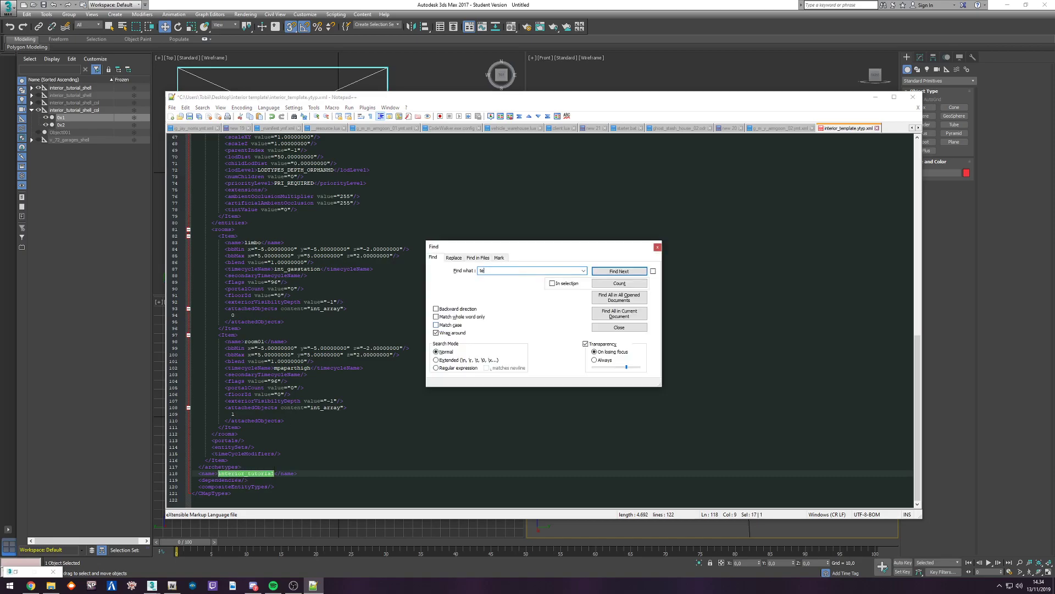
pyautogui.write('mplate')
pyautogui.press('Return')
pyautogui.press('Escape')
pyautogui.hotkey('ctrl', 's')
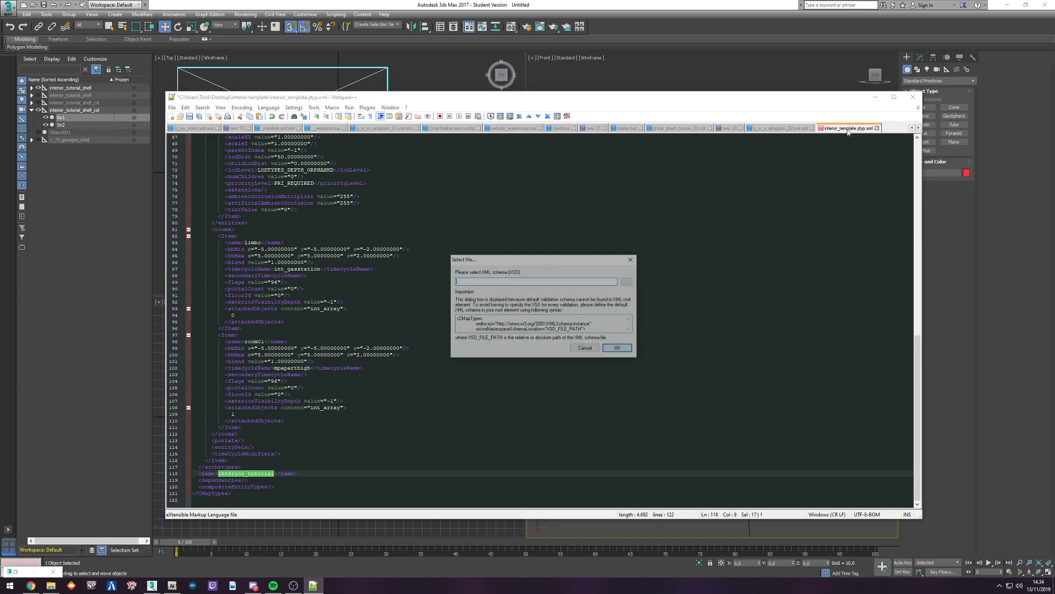
pyautogui.press('Return')
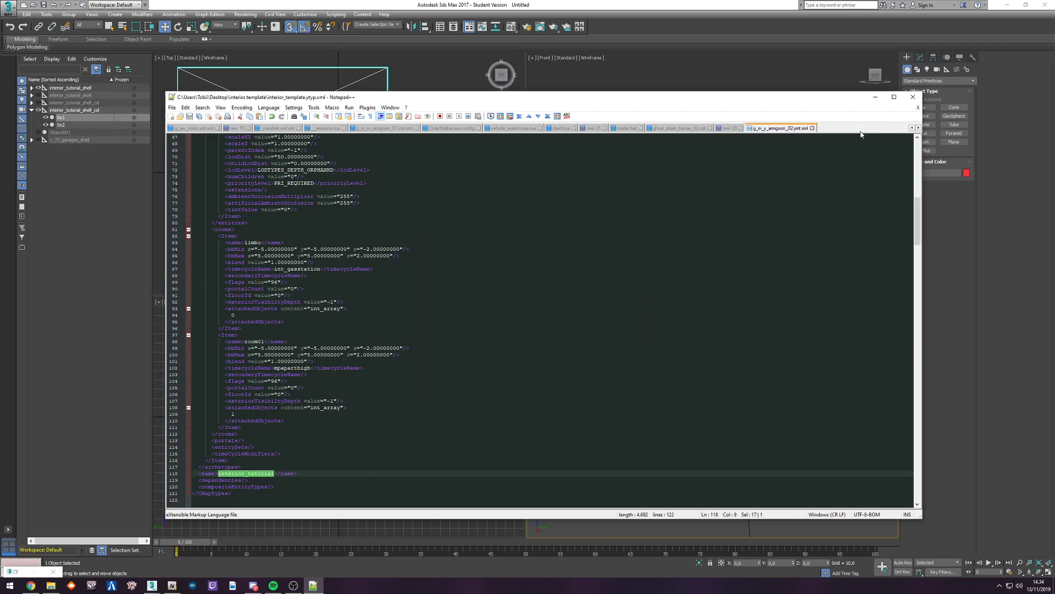
pyautogui.click(878, 128)
# Step: Rename interior_template.ytyp.xml as interior_tutorial.ytyp.xml in the interior template folder
pyautogui.hotkey('alt', 'Tab')
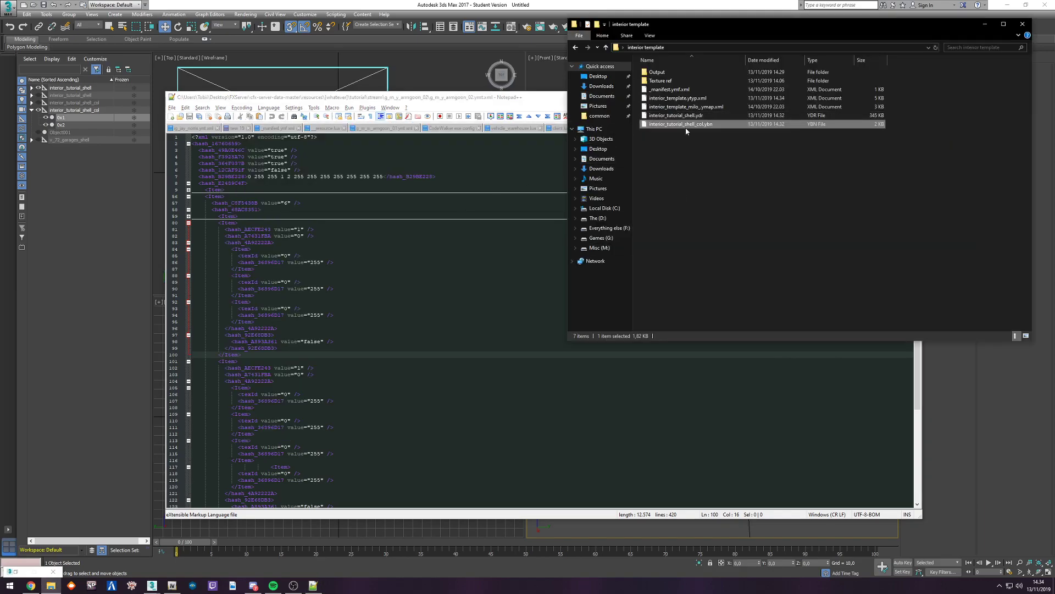
pyautogui.click(689, 99)
pyautogui.click(689, 100)
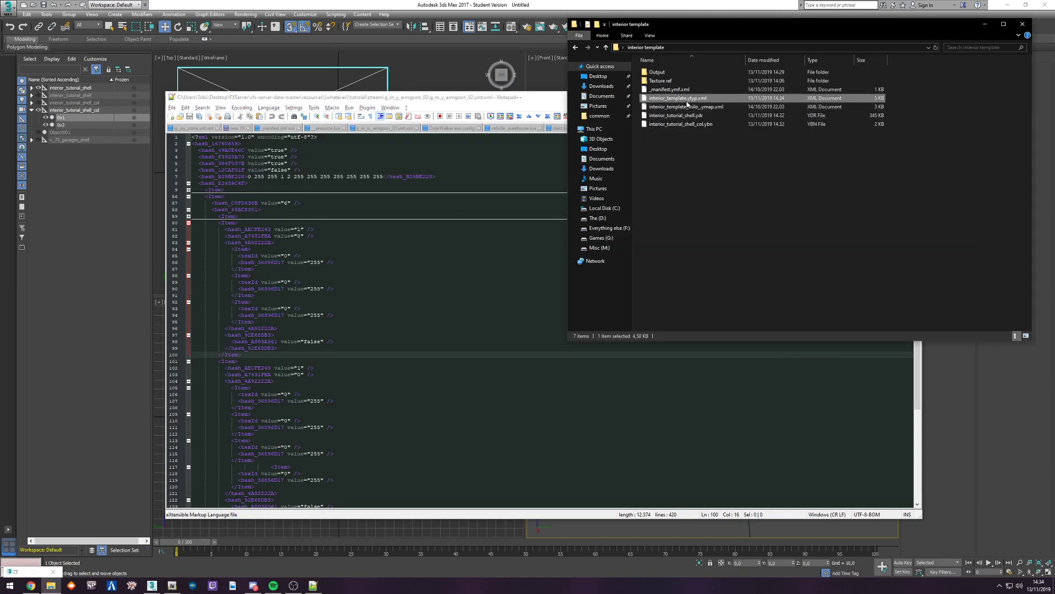
pyautogui.moveTo(687, 98); pyautogui.dragTo(648, 99)
pyautogui.hotkey('ctrl', 'v')
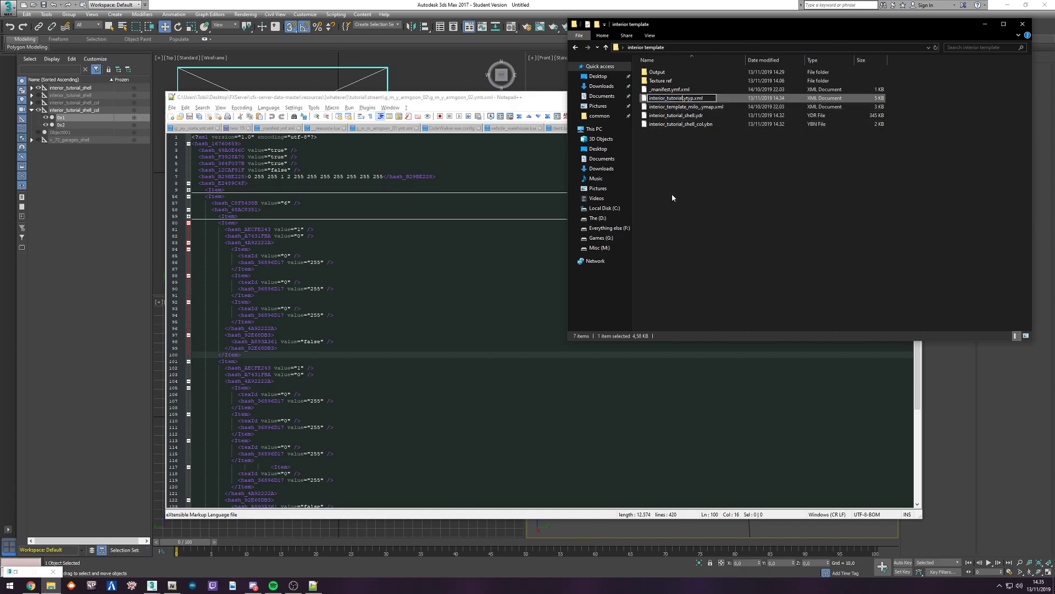
pyautogui.click(687, 149)
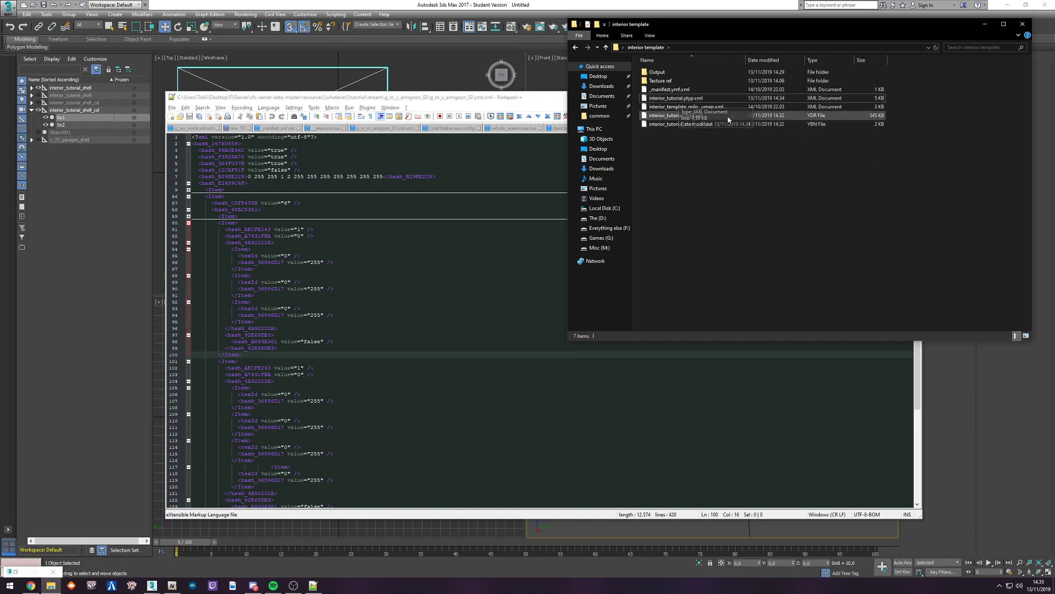
# Step: Open interior_template_milo_.ymap.xml in Notepad++ and open its file name for editing in the folder
pyautogui.click(715, 107)
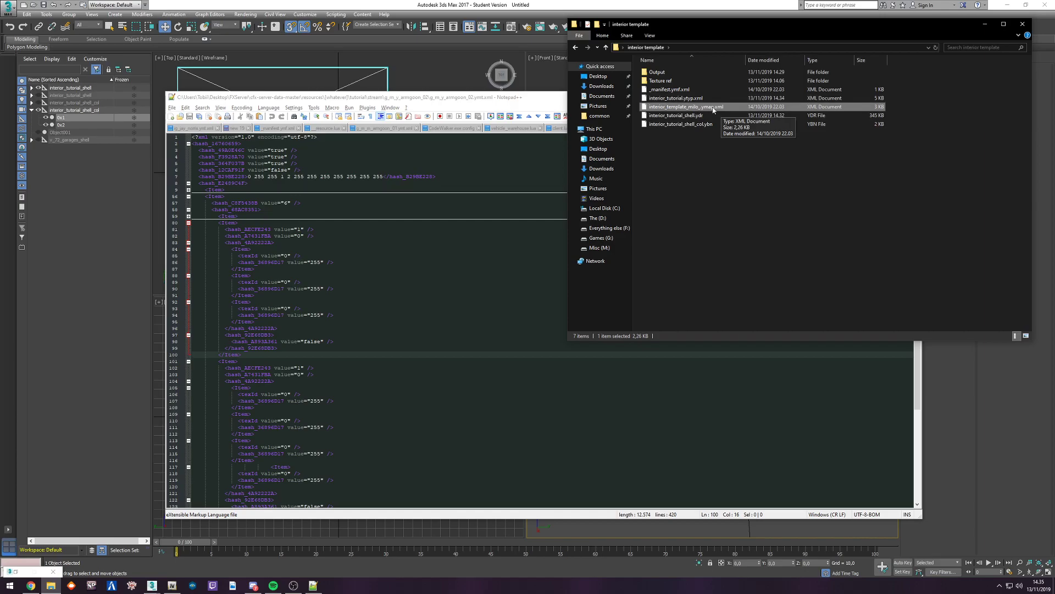
pyautogui.rightClick(713, 109)
pyautogui.click(753, 159)
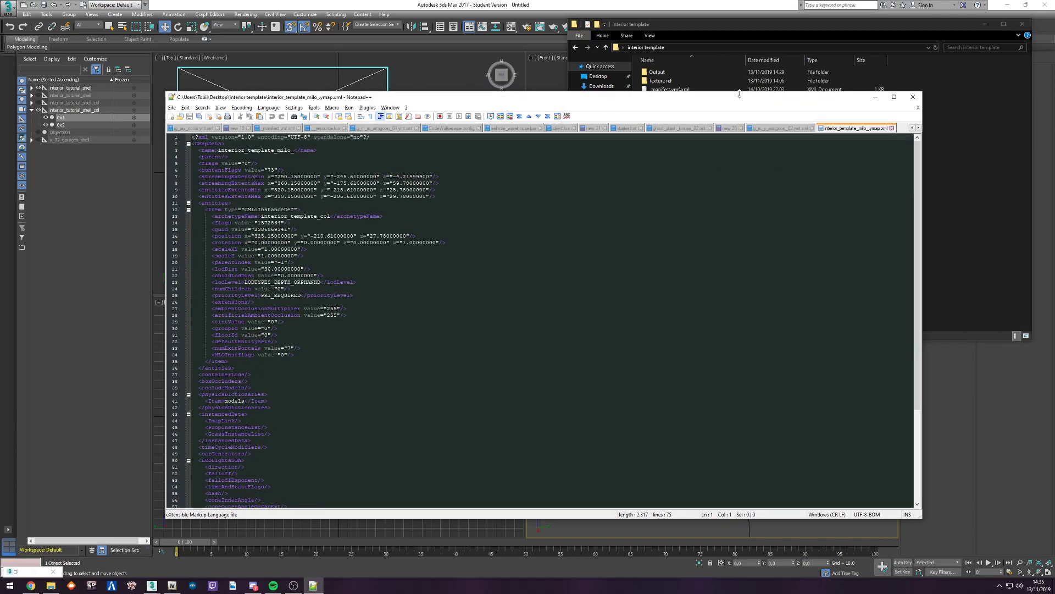
pyautogui.click(721, 89)
pyautogui.click(702, 108)
pyautogui.click(697, 110)
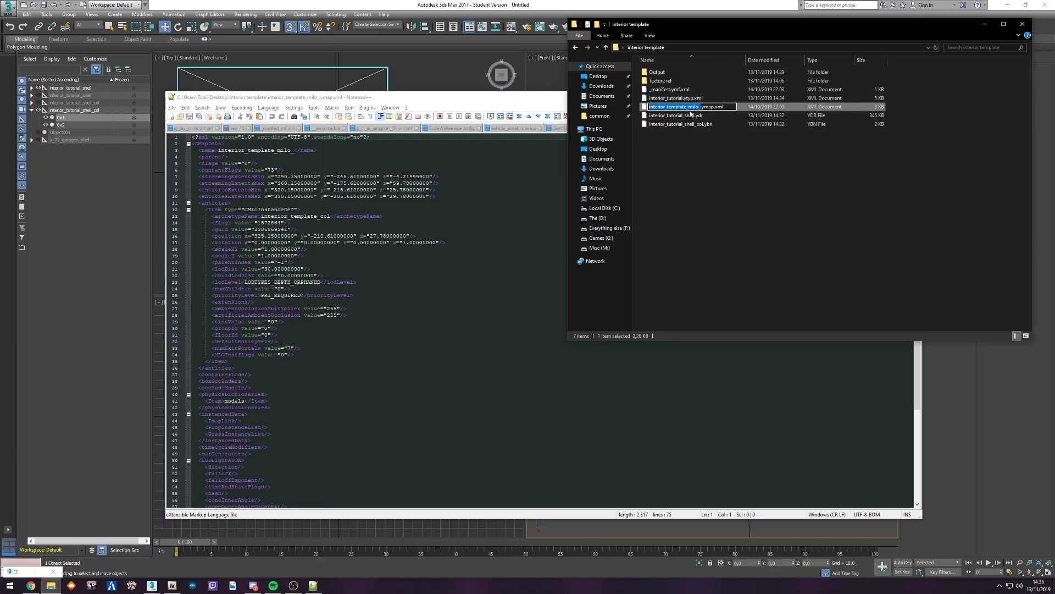
# Step: Replace all occurrences of interior_template_milo_ with interior_tutorial_milo_ in the ymap file
pyautogui.click(273, 150)
pyautogui.moveTo(218, 150); pyautogui.dragTo(295, 150)
pyautogui.hotkey('ctrl', 'c')
pyautogui.hotkey('ctrl', 'f')
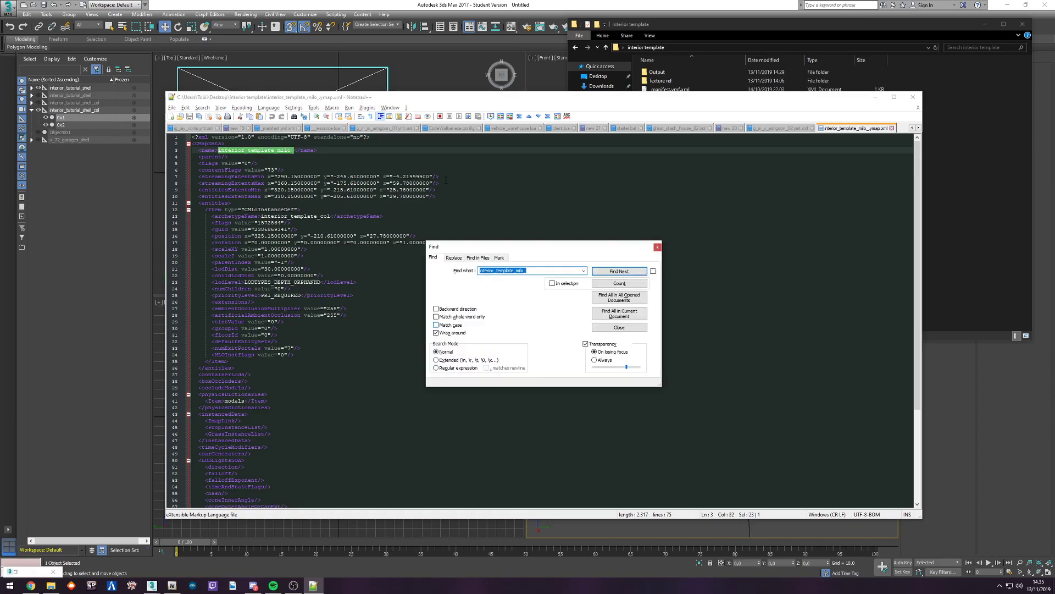
pyautogui.click(456, 259)
pyautogui.doubleClick(514, 282)
pyautogui.hotkey('ctrl', 'v')
pyautogui.moveTo(514, 282); pyautogui.dragTo(495, 283)
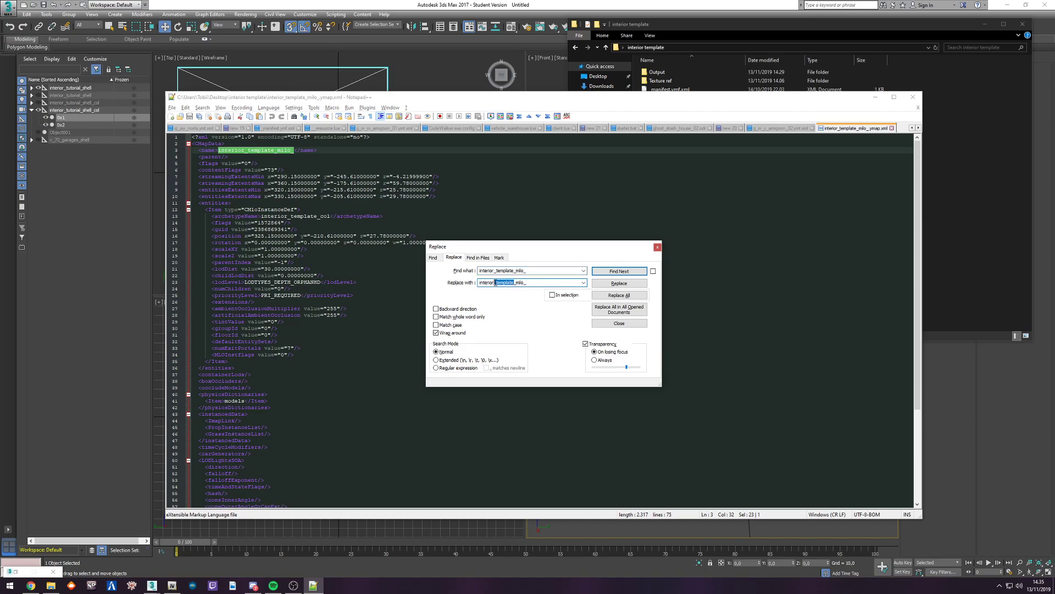
pyautogui.write('tutorial')
pyautogui.hotkey('ctrl', 'a')
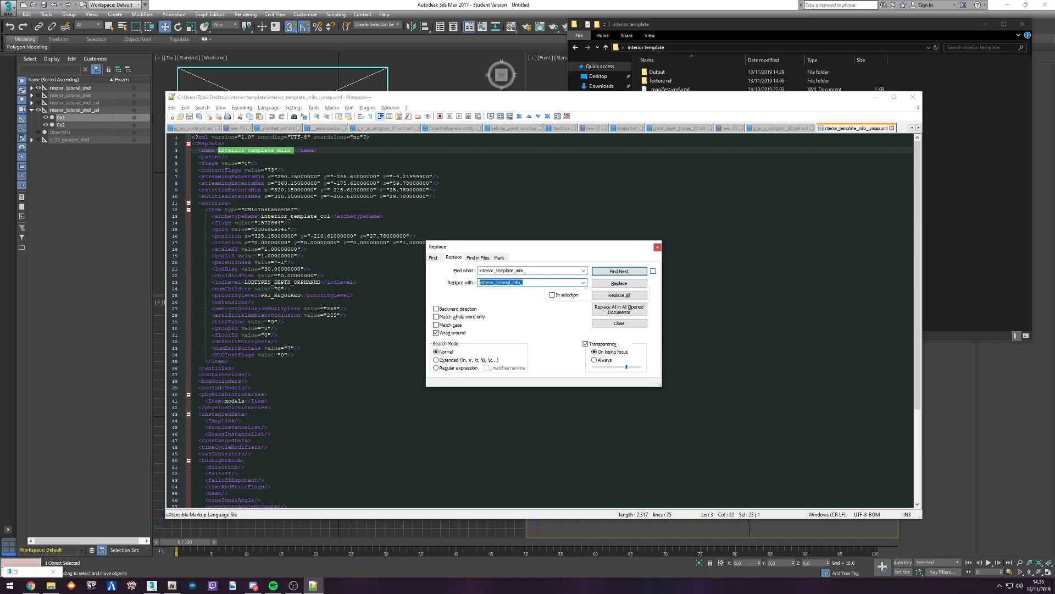
pyautogui.click(621, 295)
pyautogui.click(658, 247)
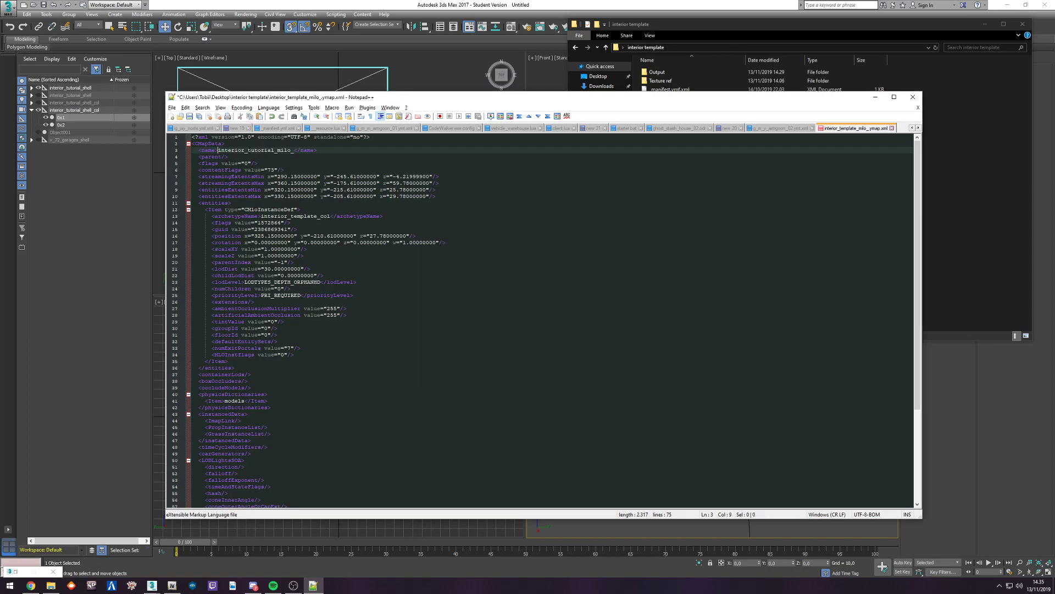
# Step: Set the archetypeName in the ymap file to interior_tutorial_shell_col, copied from the collision file's name in the folder
pyautogui.scroll(-6, 357, 280)
pyautogui.scroll(6, 312, 457)
pyautogui.moveTo(261, 216); pyautogui.dragTo(290, 216)
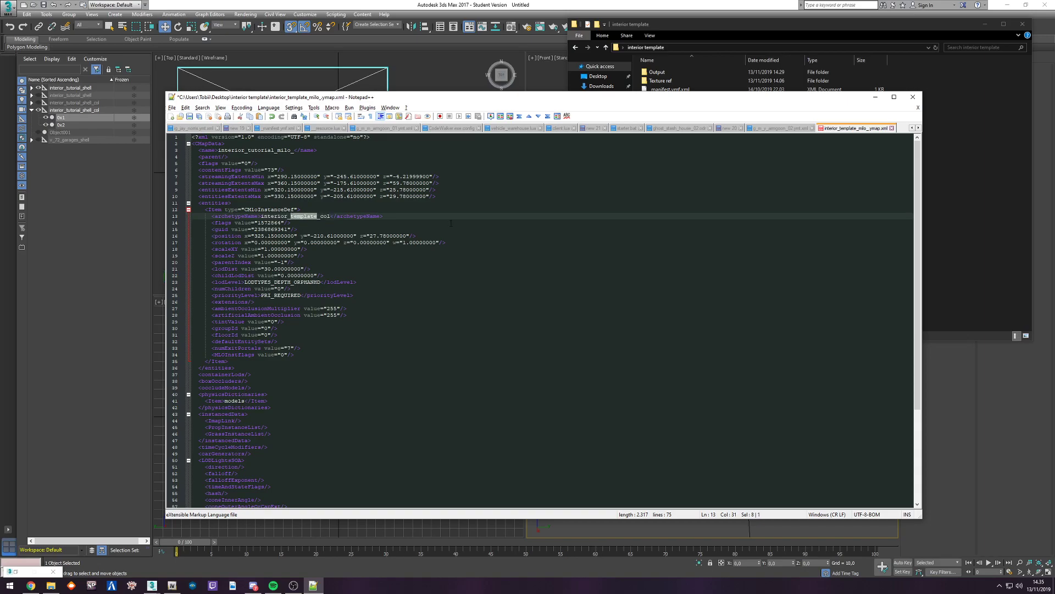
pyautogui.click(946, 213)
pyautogui.click(694, 124)
pyautogui.click(687, 124)
pyautogui.hotkey('ctrl', 'c')
pyautogui.click(418, 210)
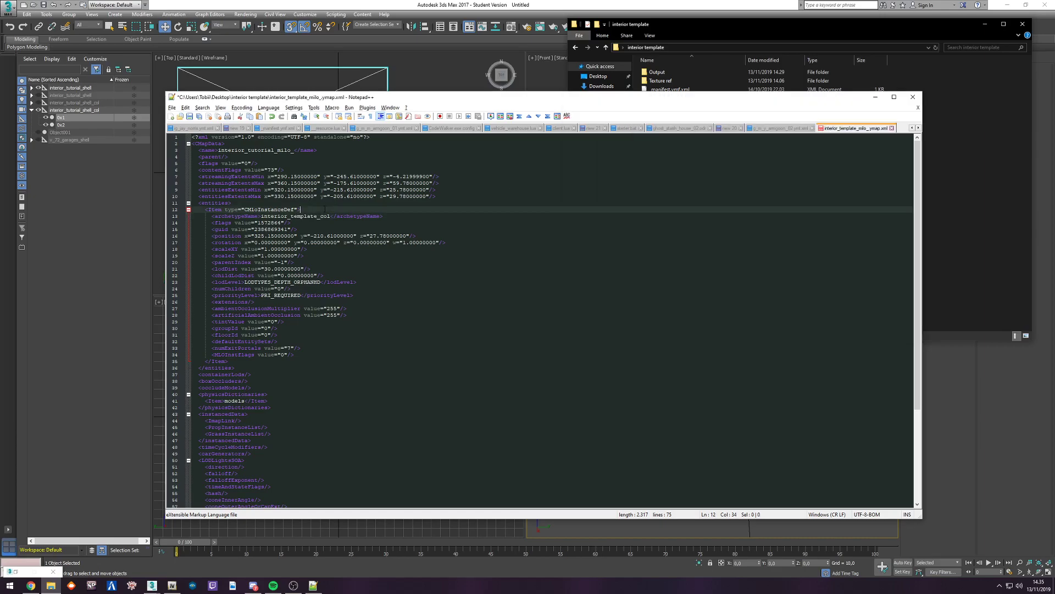
pyautogui.moveTo(261, 216); pyautogui.dragTo(329, 216)
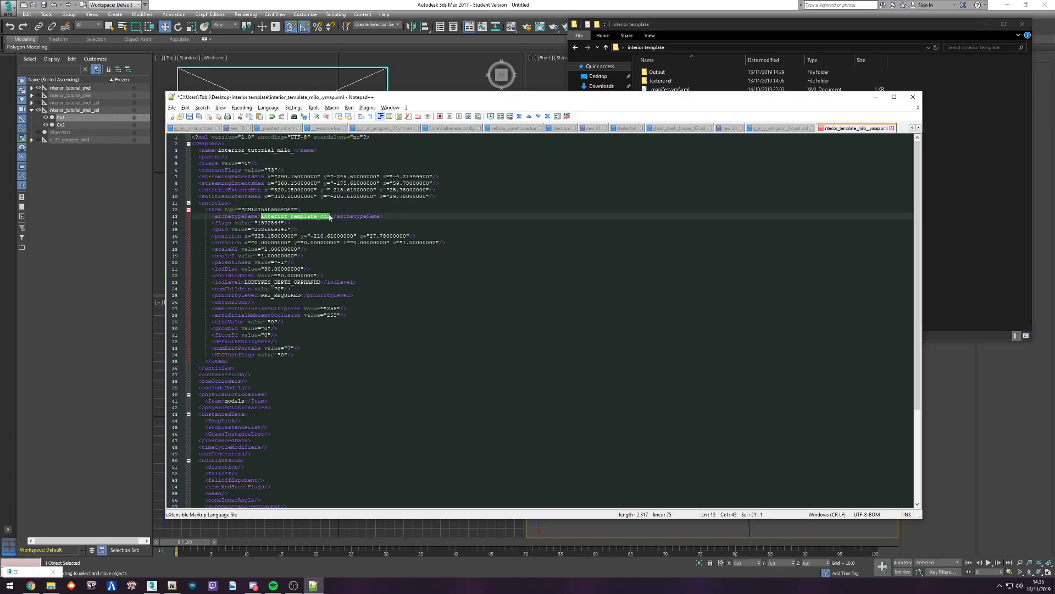
pyautogui.hotkey('ctrl', 'v')
# Step: Save the ymap file, dismiss the XML schema prompt, and open _manifest.ymf.xml from the interior template folder in Notepad++
pyautogui.scroll(-6, 339, 262)
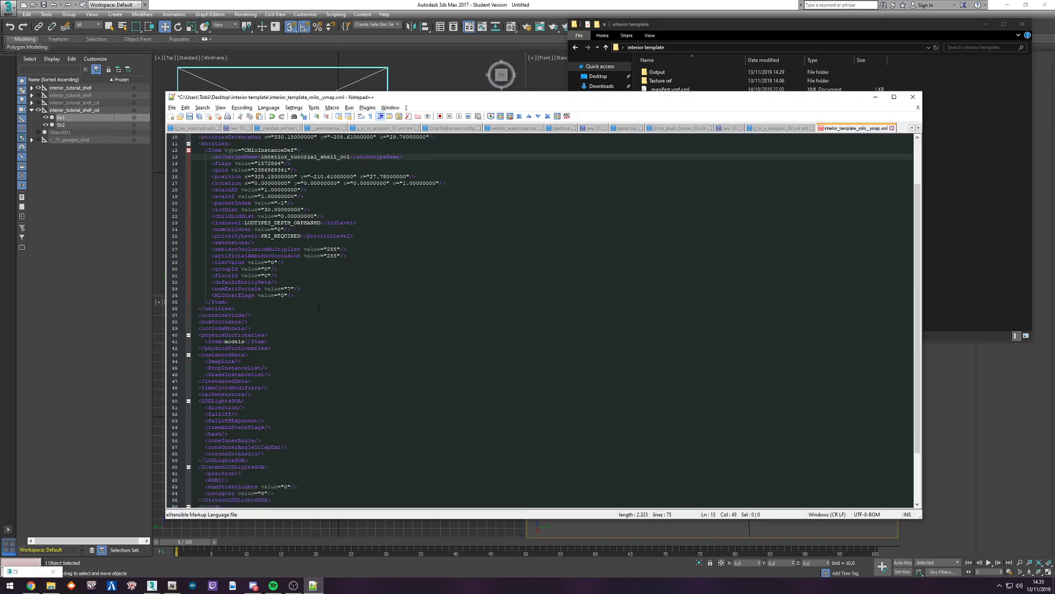
pyautogui.scroll(6, 302, 441)
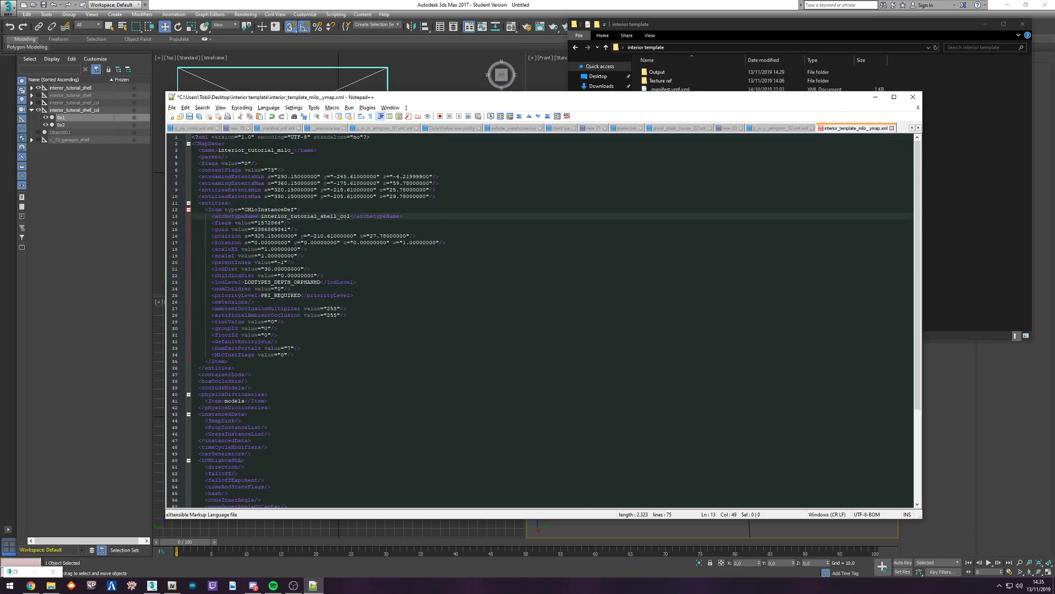
pyautogui.hotkey('ctrl', 's')
pyautogui.click(620, 350)
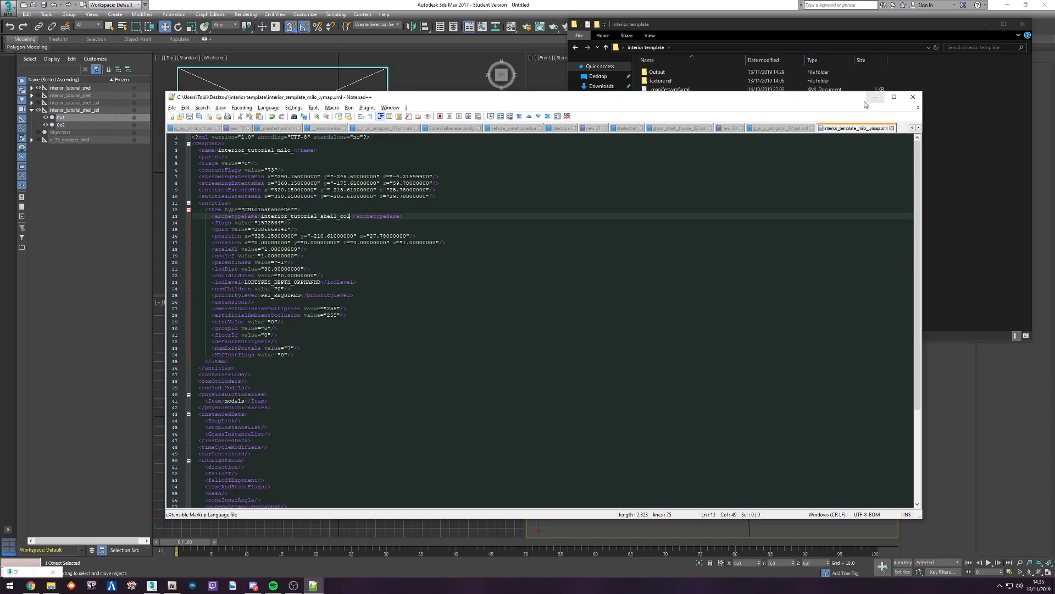
pyautogui.click(749, 87)
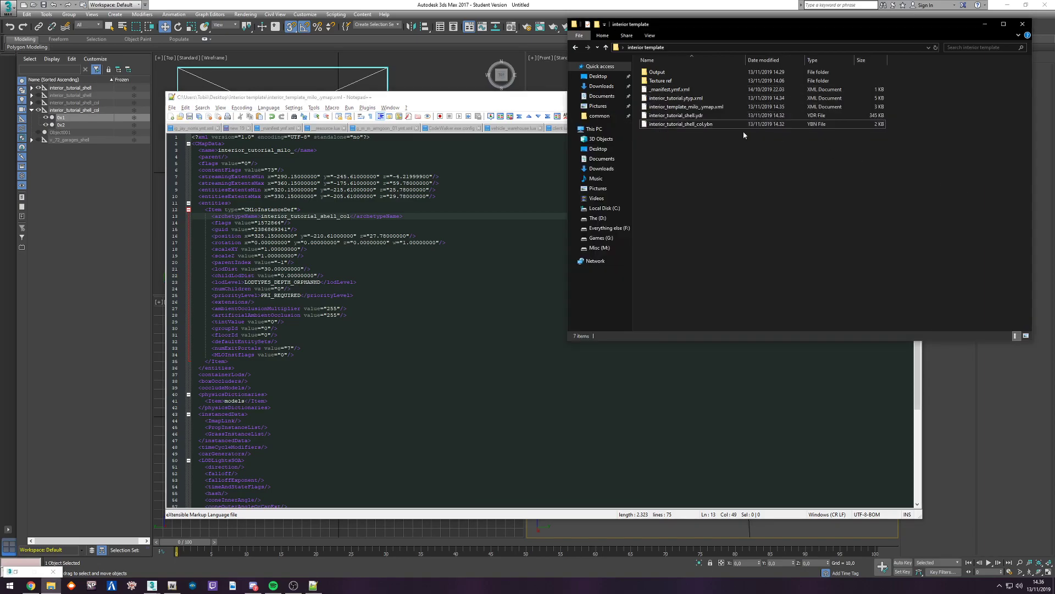
pyautogui.rightClick(661, 91)
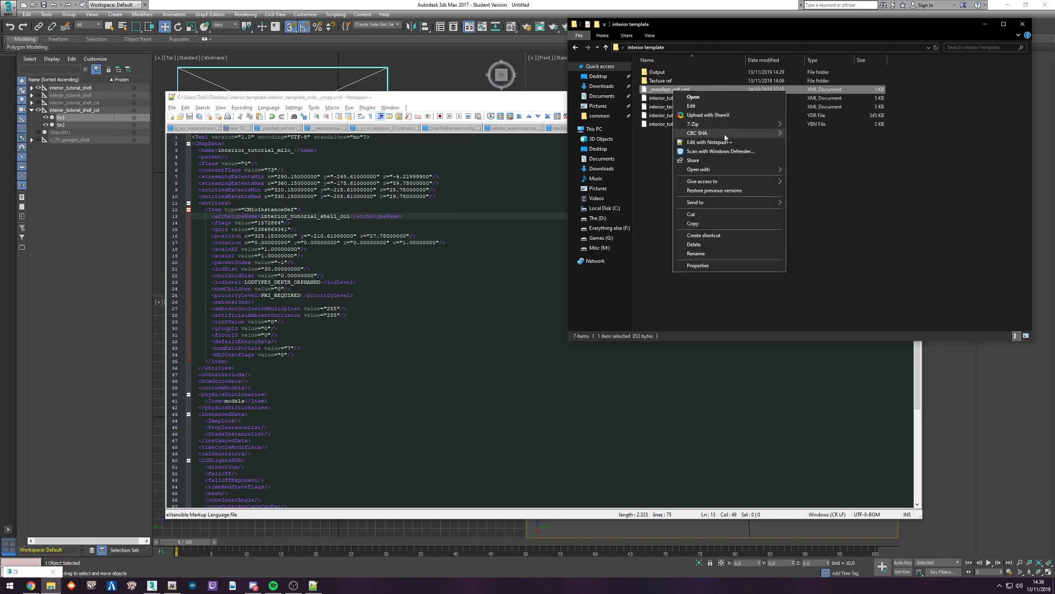
pyautogui.click(709, 142)
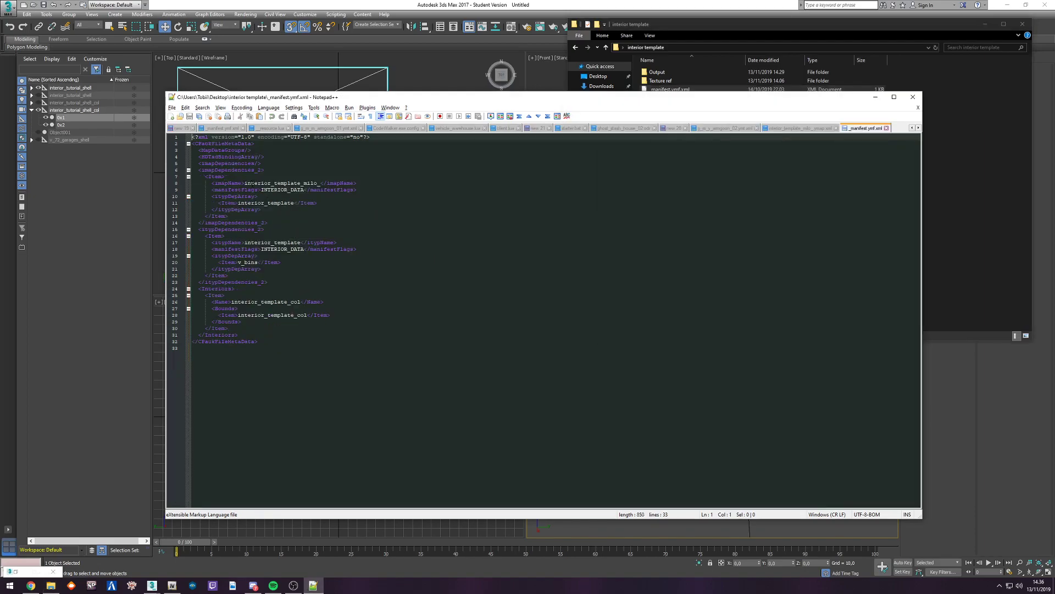
# Step: Rename interior_template_milo_.ymap.xml as interior_tutorial_milo_.ymap.xml in the interior template folder
pyautogui.click(960, 161)
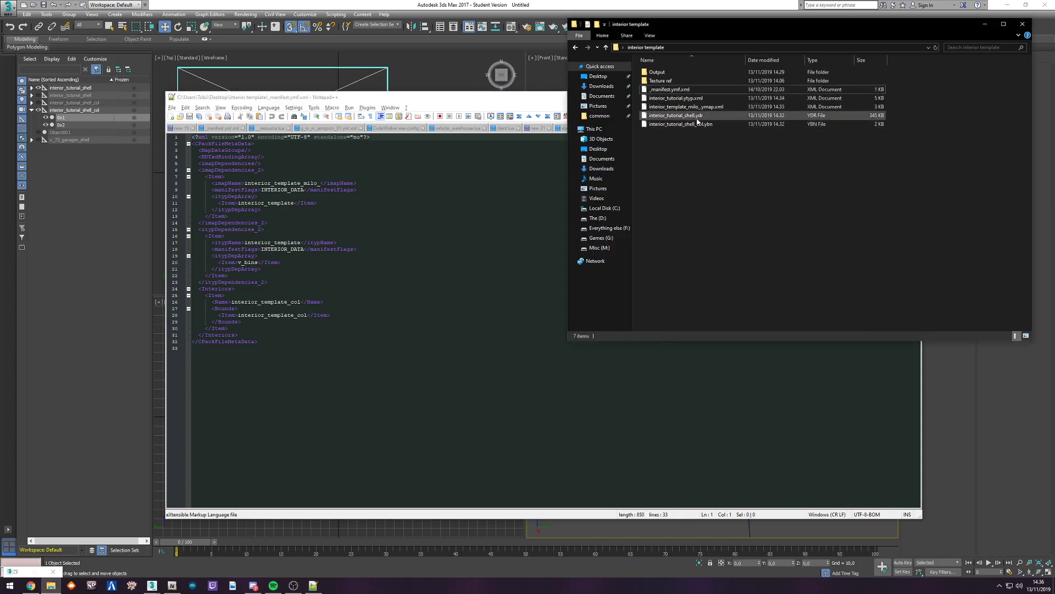
pyautogui.click(681, 108)
pyautogui.click(682, 107)
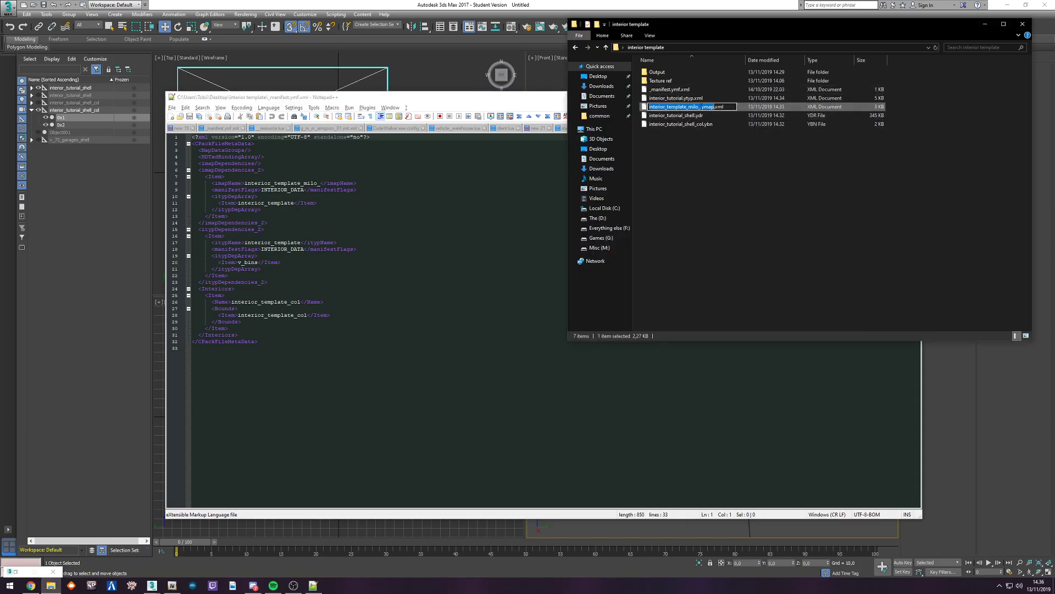
pyautogui.click(696, 107)
pyautogui.moveTo(667, 107); pyautogui.dragTo(687, 107)
pyautogui.write('tutorial')
pyautogui.click(692, 173)
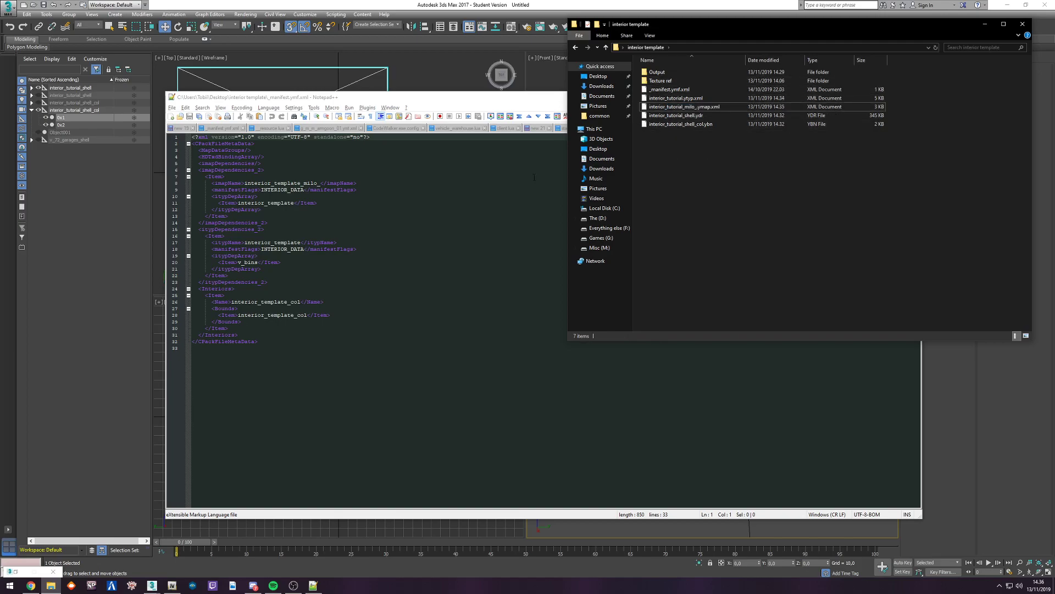
# Step: Set the manifest's imapName to interior_tutorial_milo_ and the item in its itypDepArray to interior_tutorial
pyautogui.click(277, 183)
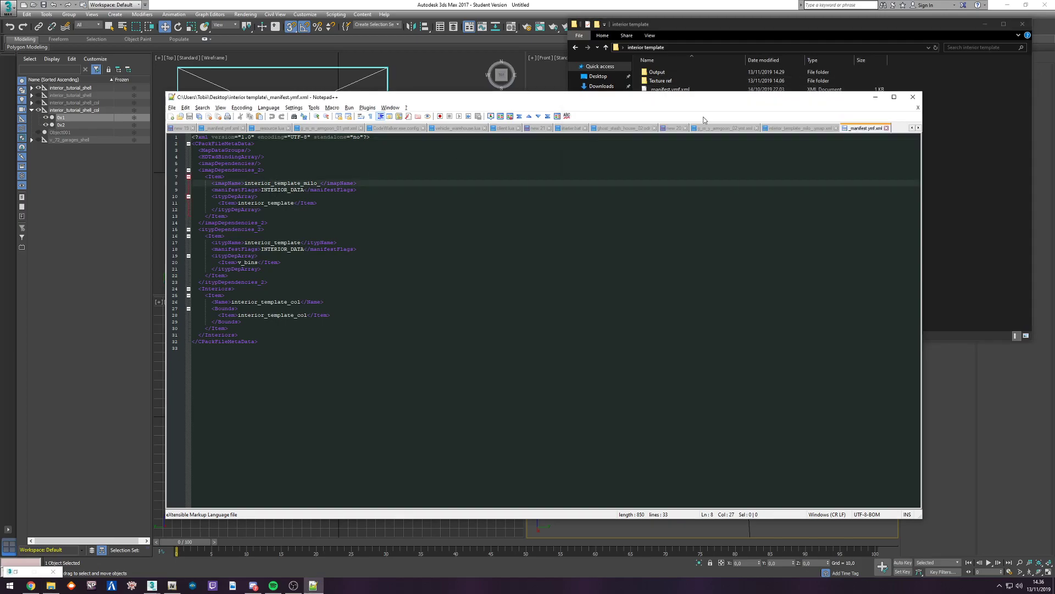
pyautogui.moveTo(274, 183); pyautogui.dragTo(301, 184)
pyautogui.write('tutorial')
pyautogui.click(295, 203)
pyautogui.click(977, 194)
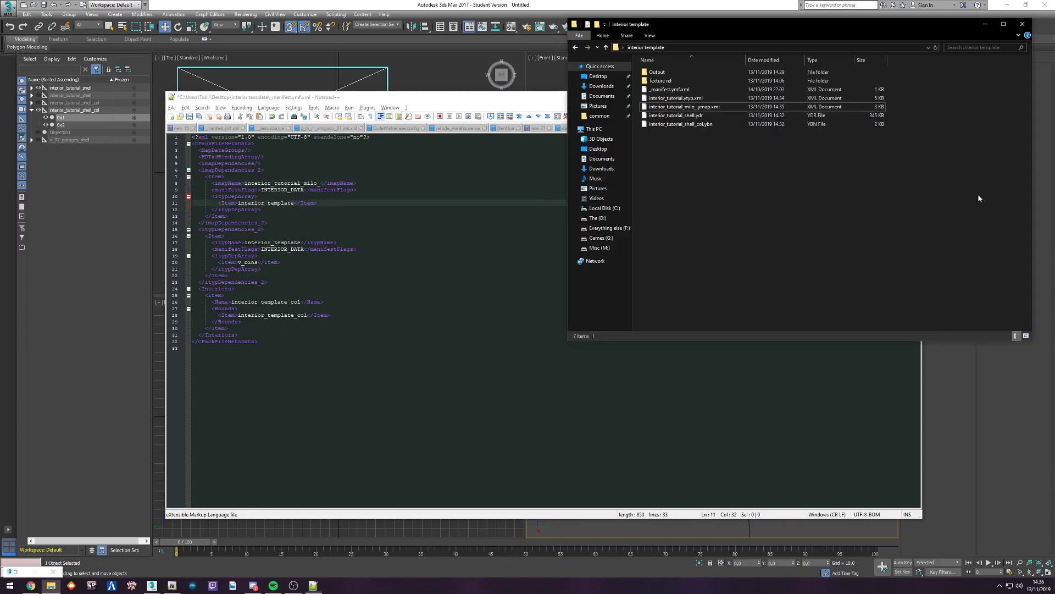
pyautogui.click(682, 99)
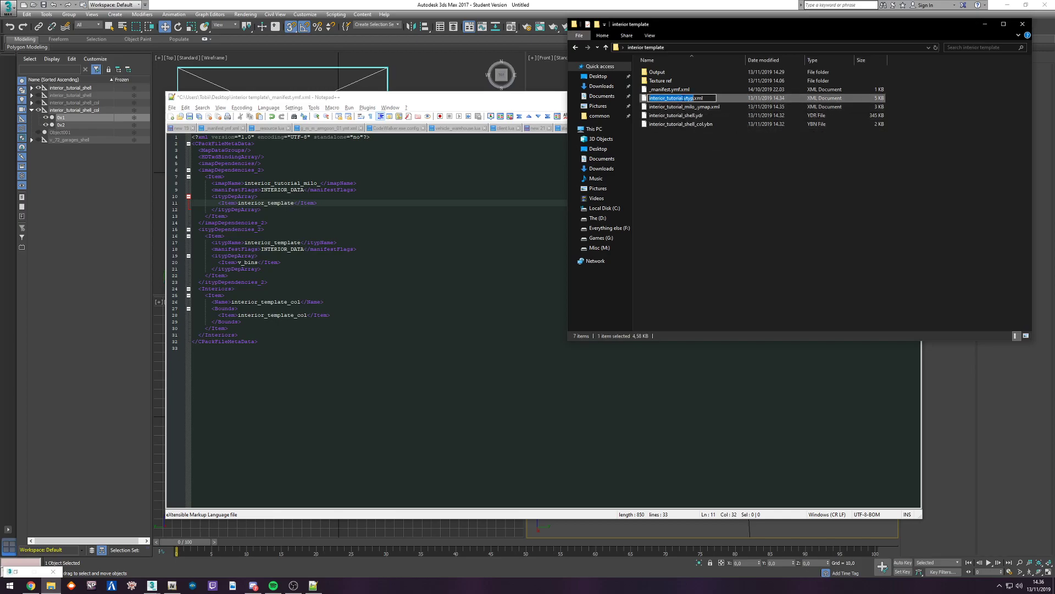
pyautogui.click(228, 216)
pyautogui.moveTo(237, 203); pyautogui.dragTo(294, 203)
pyautogui.write('interior_tutorial')
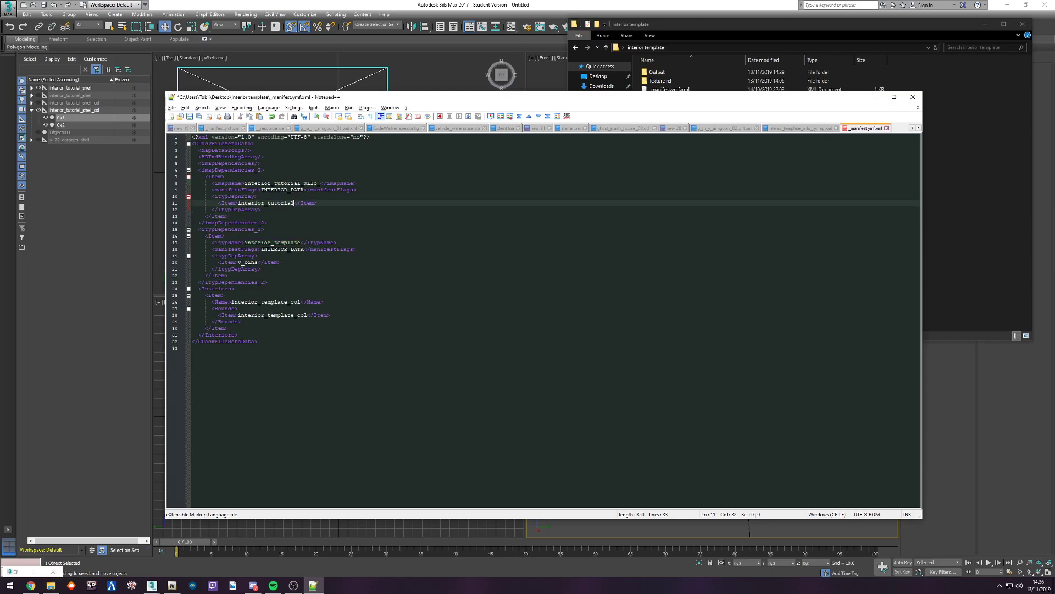
# Step: Set the manifest's itypName to interior_tutorial and compare it with the itypDepArray item above
pyautogui.moveTo(244, 243); pyautogui.dragTo(302, 242)
pyautogui.write('interior_tutorial')
pyautogui.click(267, 203)
pyautogui.click(274, 242)
pyautogui.click(268, 203)
pyautogui.click(274, 243)
pyautogui.click(268, 203)
pyautogui.click(274, 243)
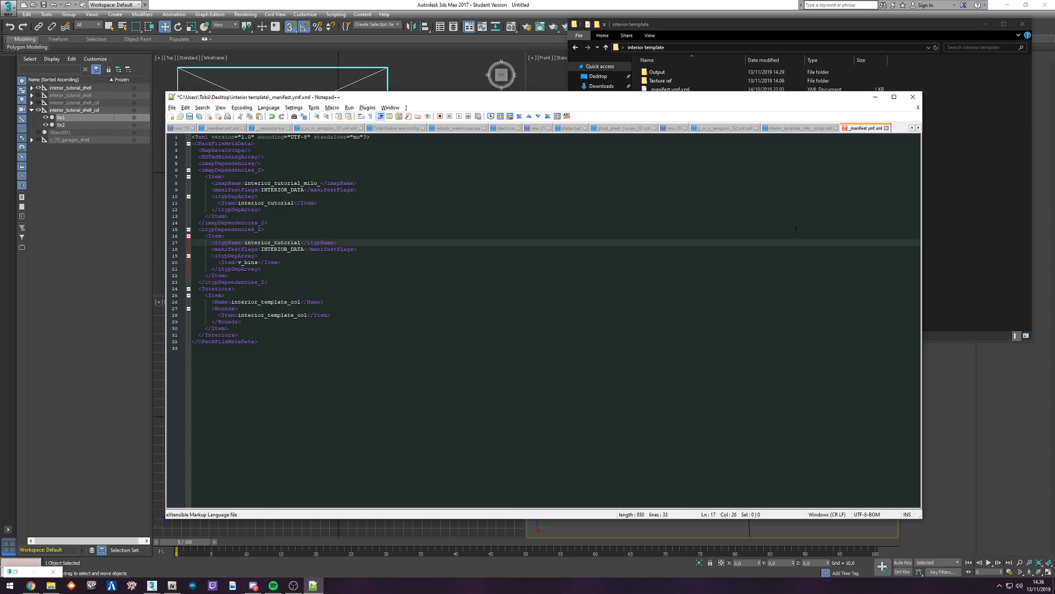
# Step: Set both the Name and the Bounds item in the manifest's Interiors block to interior_tutorial_shell_col, copied from the collision file's name
pyautogui.click(759, 77)
pyautogui.click(682, 124)
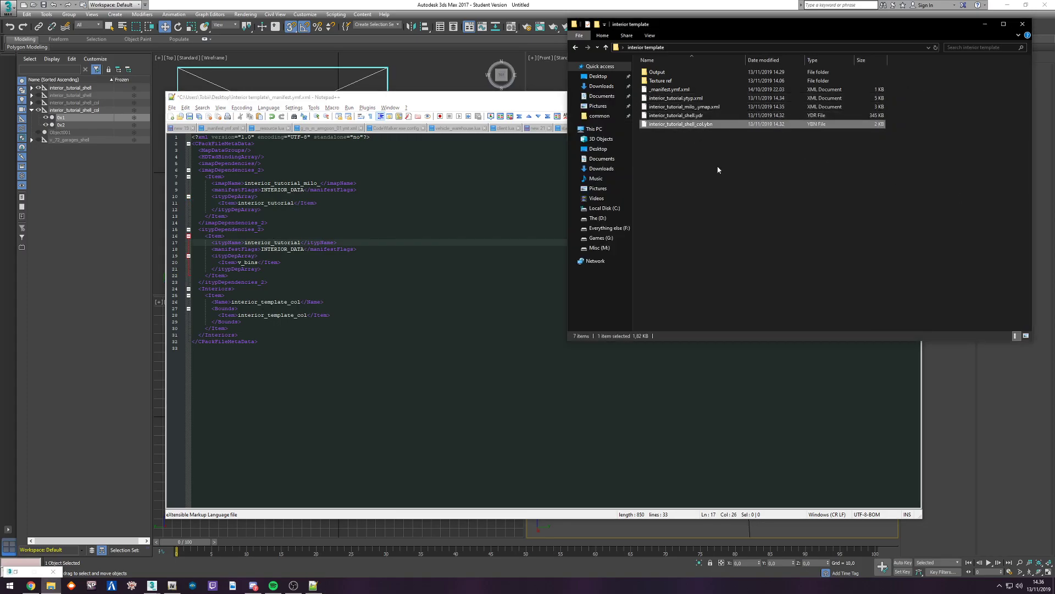
pyautogui.press('F2')
pyautogui.hotkey('ctrl', 'c')
pyautogui.click(249, 302)
pyautogui.moveTo(232, 302); pyautogui.dragTo(300, 301)
pyautogui.hotkey('ctrl', 'v')
pyautogui.moveTo(238, 315); pyautogui.dragTo(305, 315)
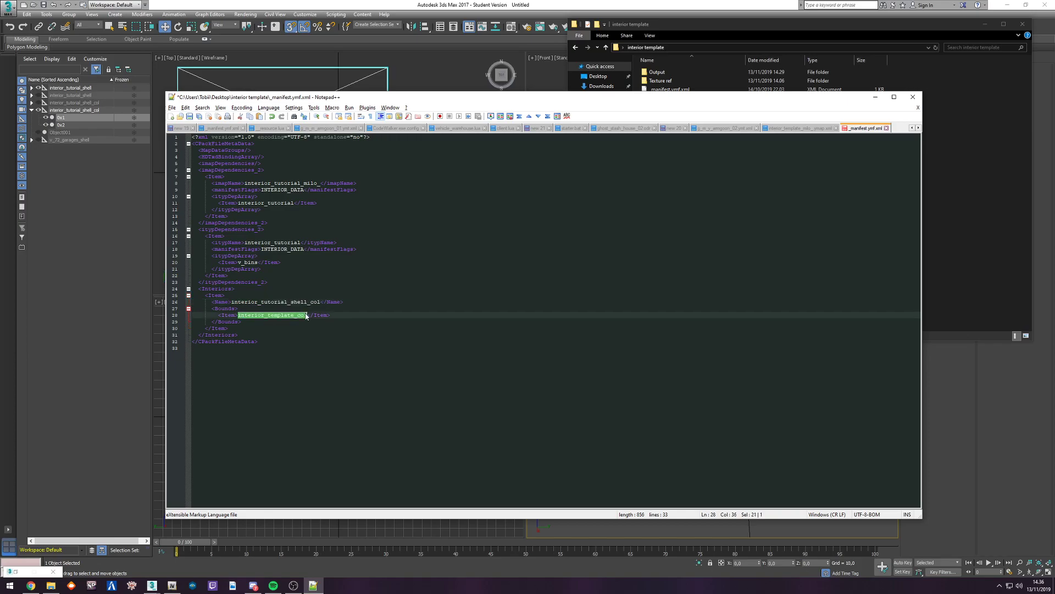
pyautogui.hotkey('ctrl', 'v')
# Step: Check the manifest's ityp and collision names against the file names in the interior template folder
pyautogui.click(951, 192)
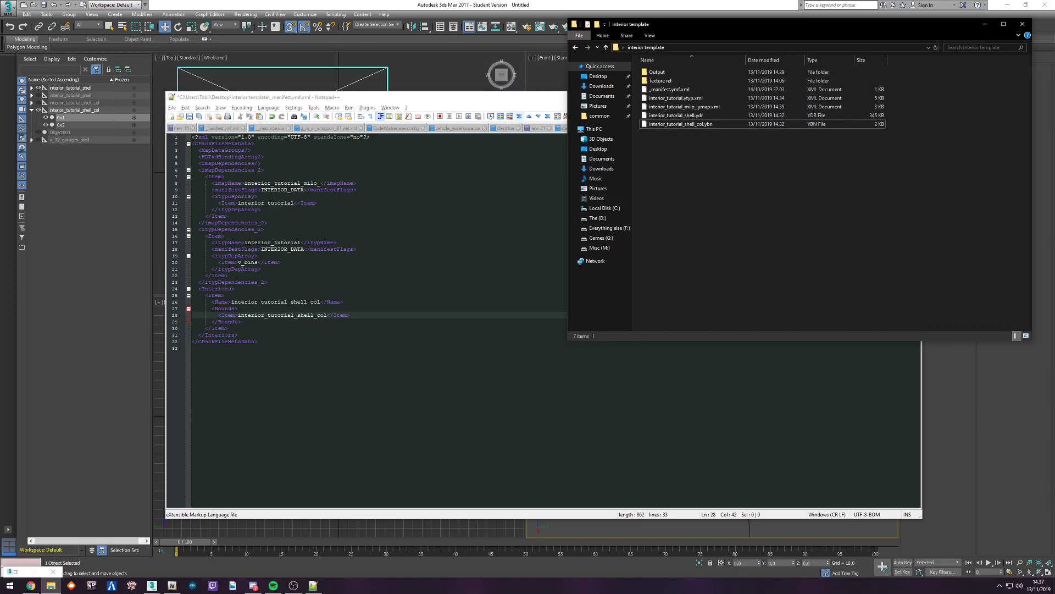
pyautogui.moveTo(238, 202); pyautogui.dragTo(294, 203)
pyautogui.click(252, 243)
pyautogui.moveTo(244, 243); pyautogui.dragTo(301, 242)
pyautogui.moveTo(239, 309); pyautogui.dragTo(322, 314)
pyautogui.click(244, 302)
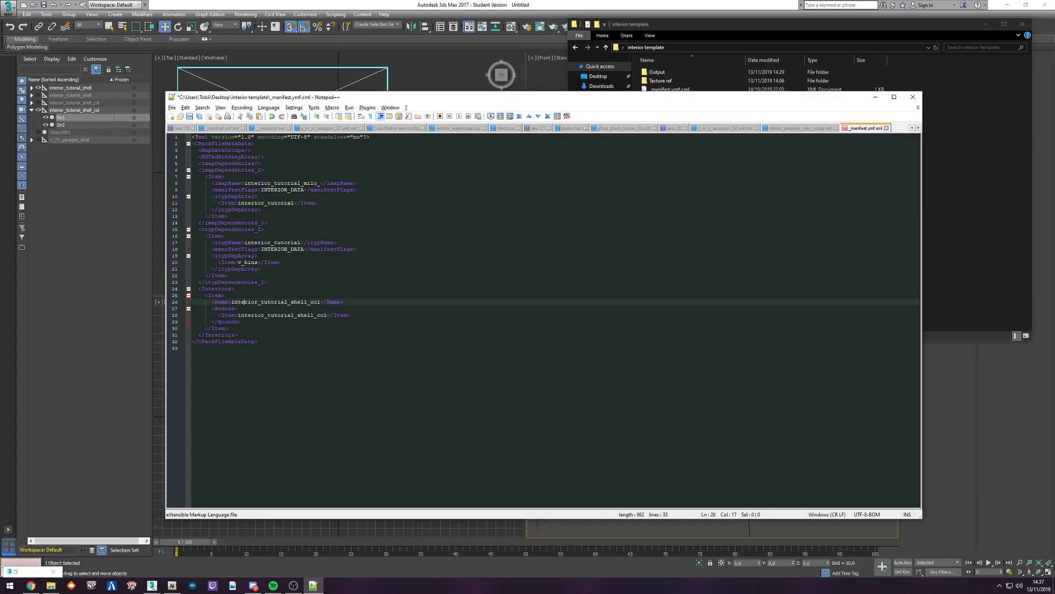
pyautogui.click(326, 320)
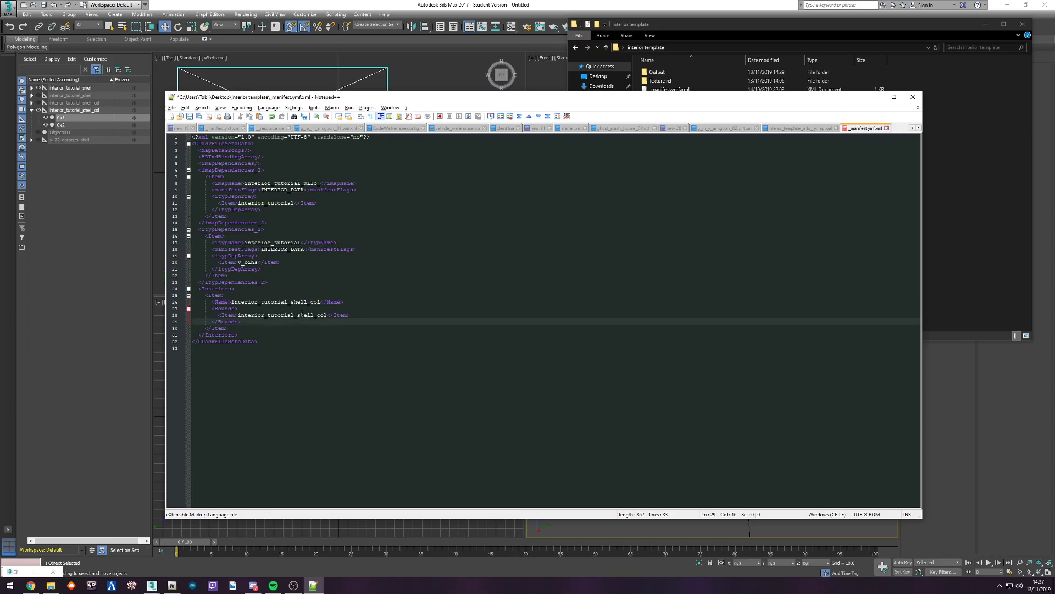
# Step: Save the manifest file, dismiss the XML schema prompt, and close the edited files and Notepad++
pyautogui.hotkey('ctrl', 's')
pyautogui.click(619, 350)
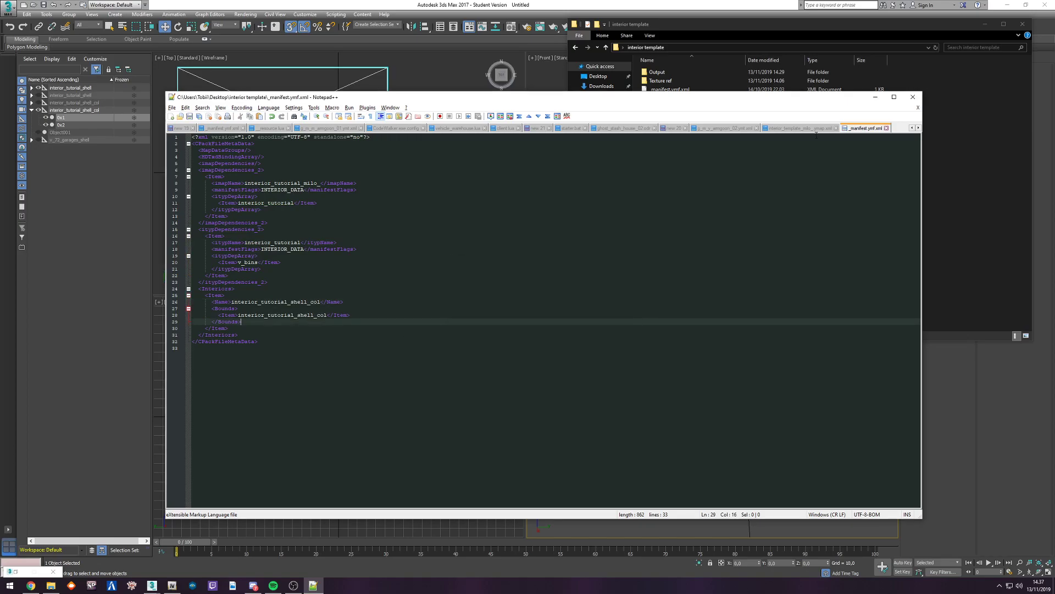
pyautogui.middleClick(868, 130)
pyautogui.click(580, 324)
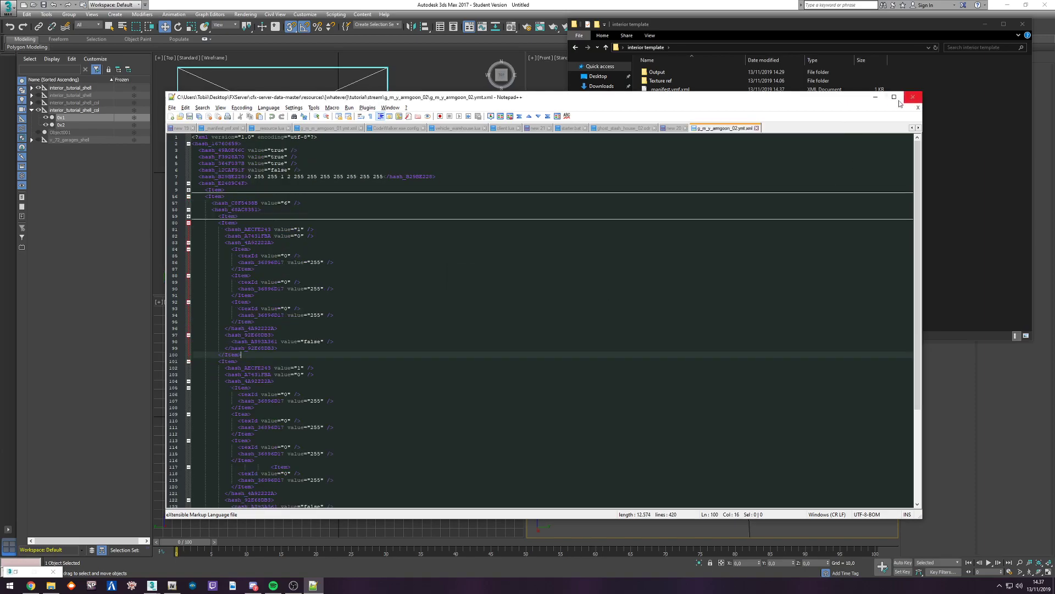
pyautogui.click(907, 100)
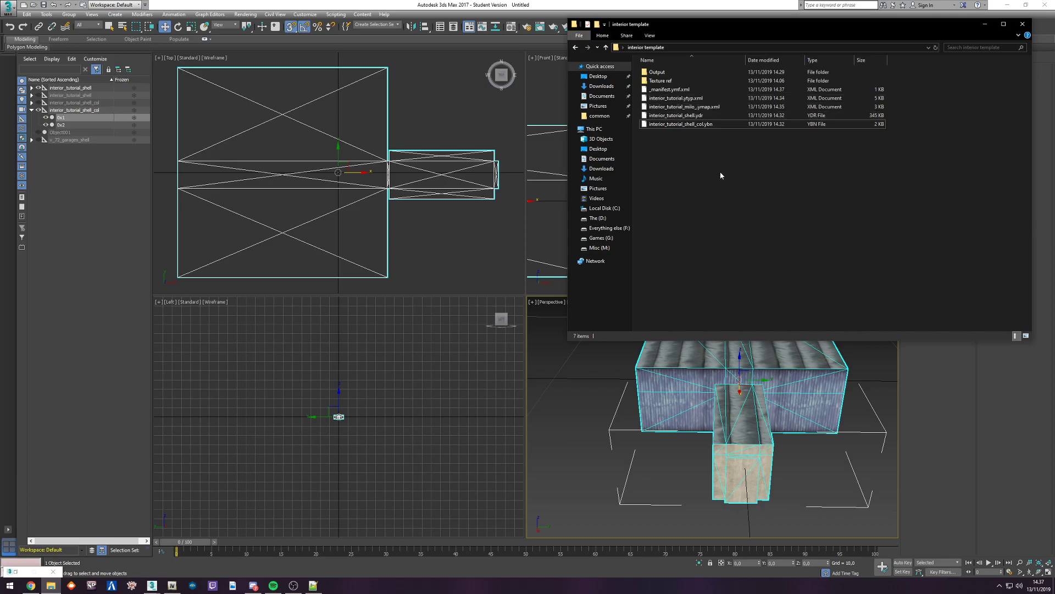
# Step: Switch to CreateYTYP and load interior_tutorial_shell.odr from the interior template's Output folder into the Odr Browser
pyautogui.click(192, 587)
pyautogui.click(524, 277)
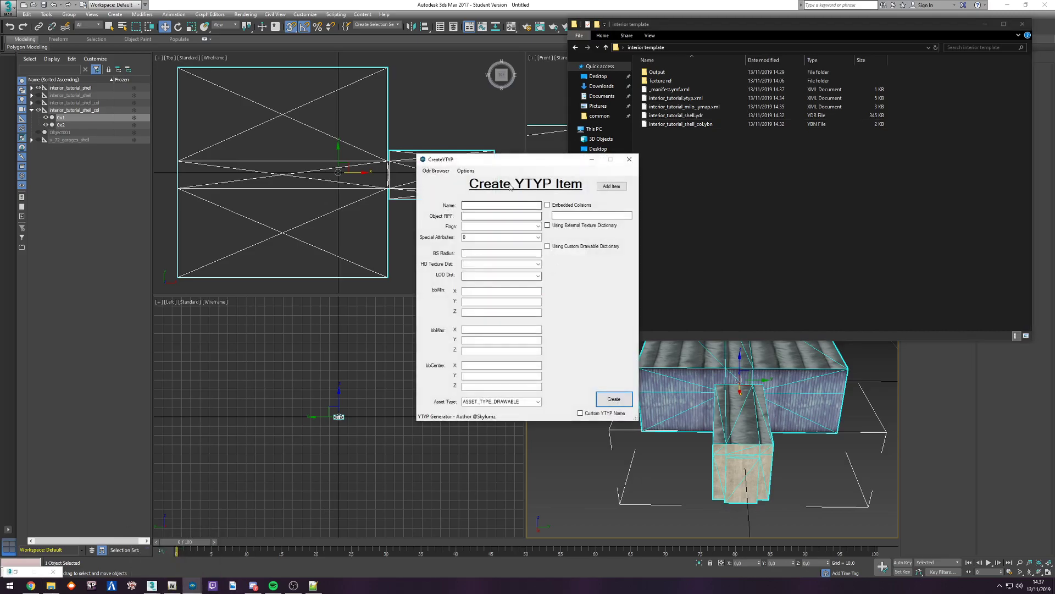
pyautogui.click(436, 171)
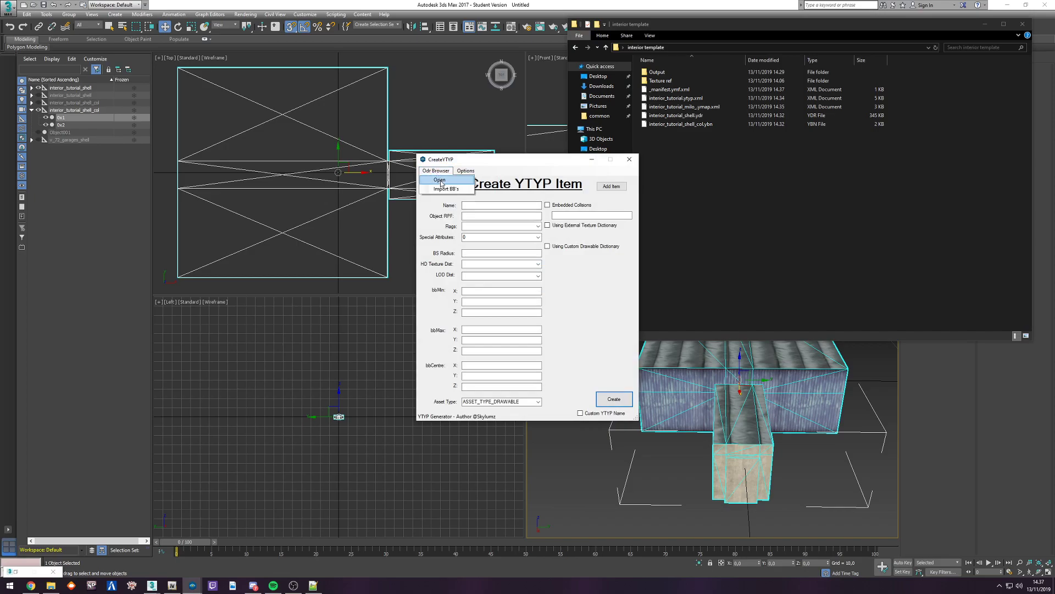
pyautogui.click(440, 180)
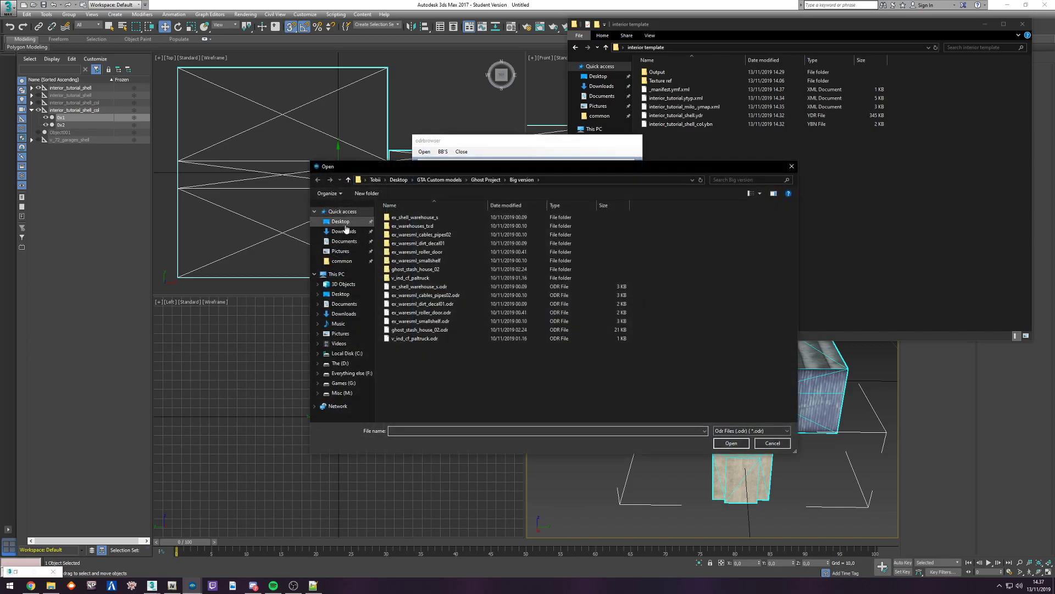
pyautogui.click(342, 222)
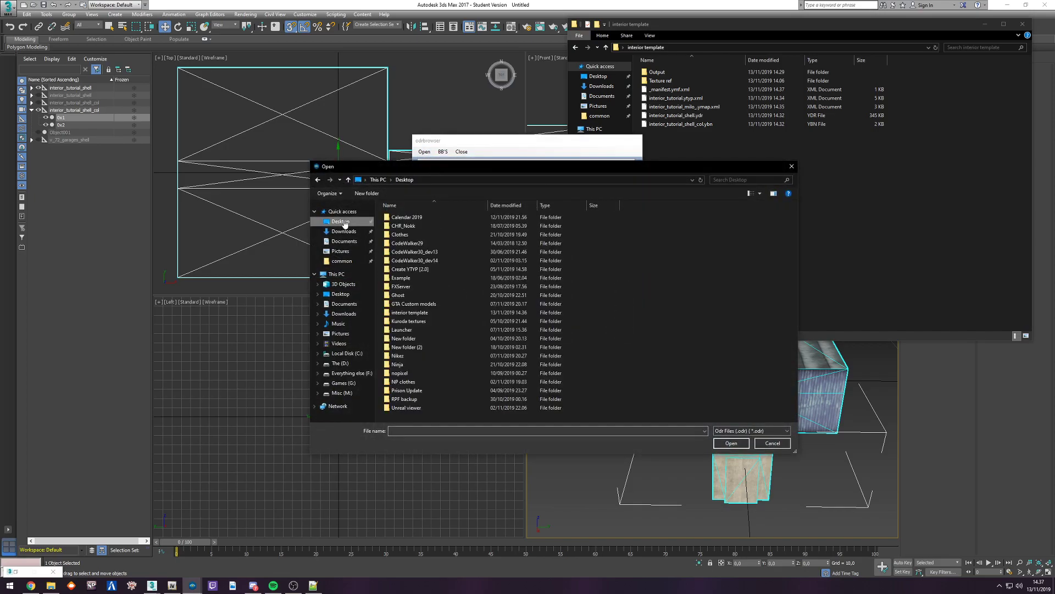
pyautogui.doubleClick(413, 313)
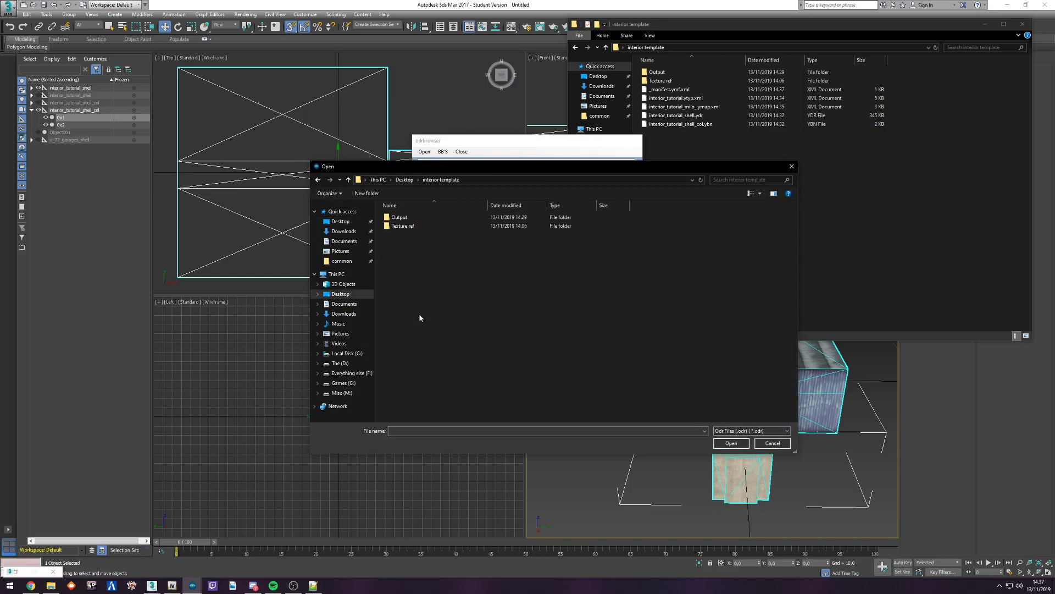
pyautogui.doubleClick(400, 218)
pyautogui.click(407, 227)
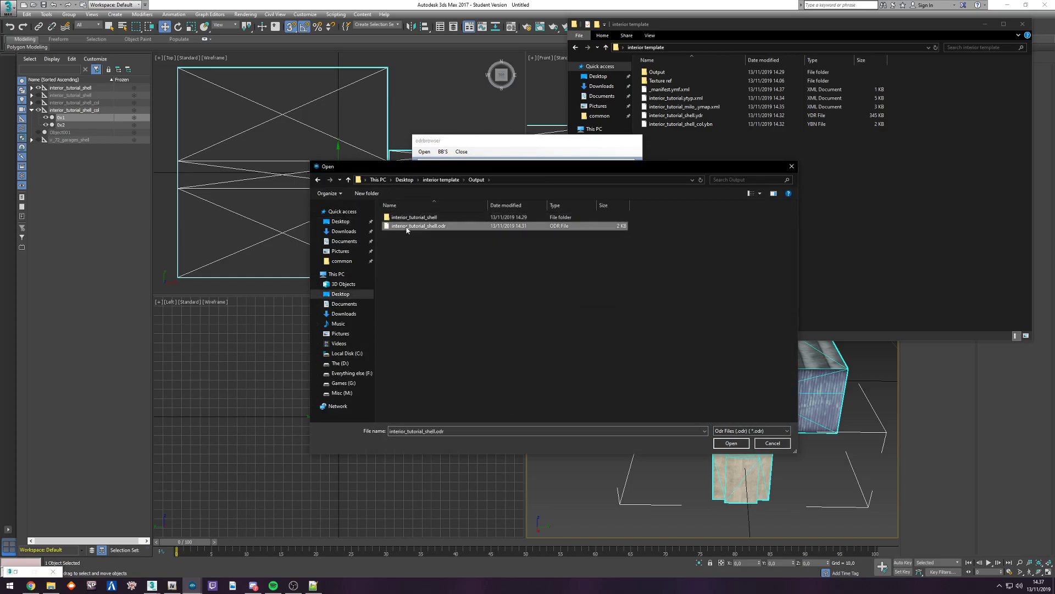
pyautogui.doubleClick(440, 232)
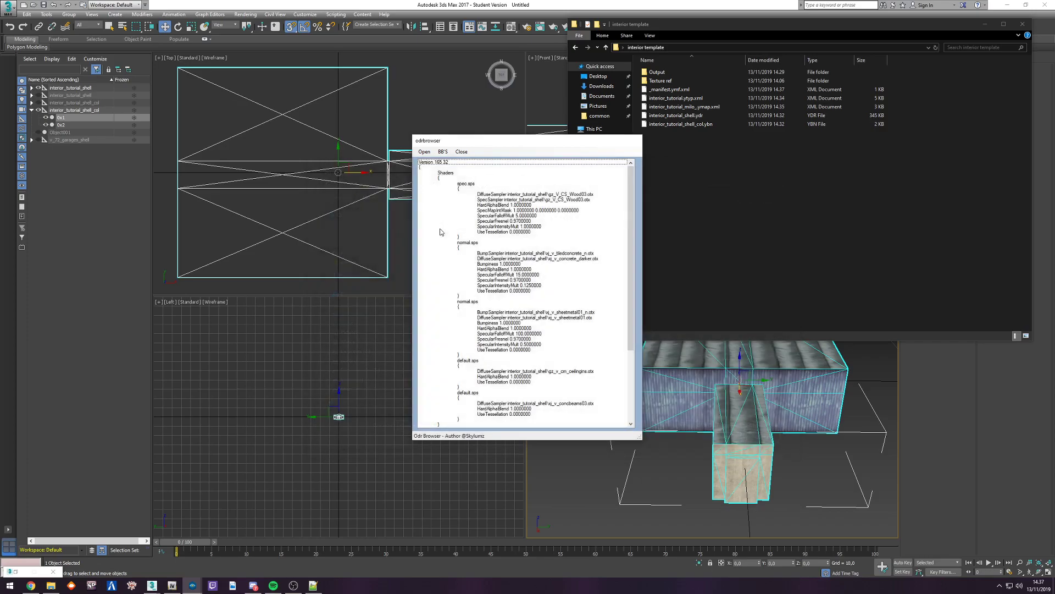
# Step: Review the shell's ODR data, close the browser and import its bounding box values into the YTYP item
pyautogui.scroll(-5, 467, 173)
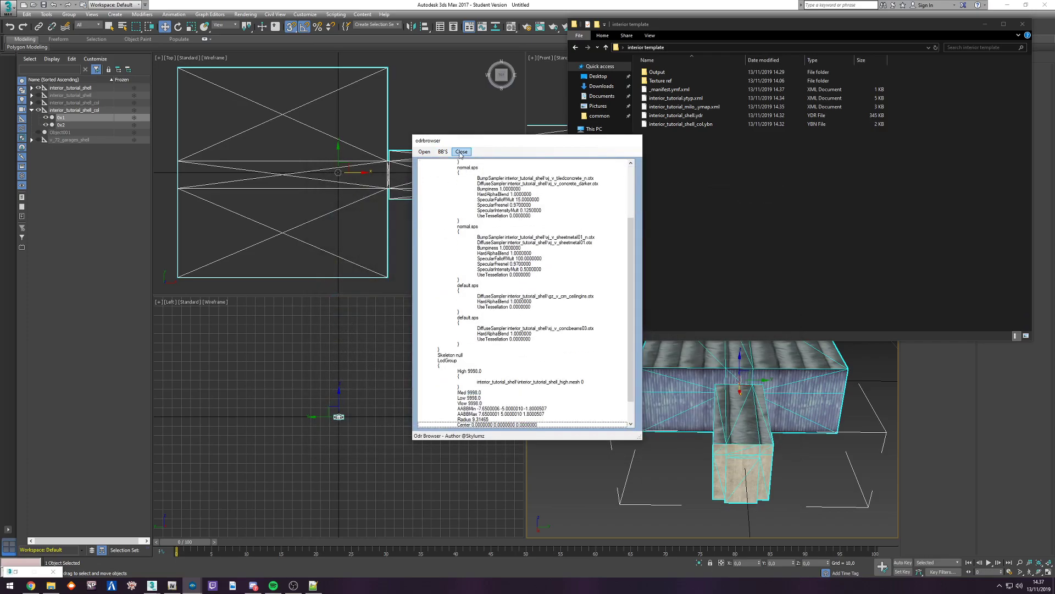
pyautogui.click(461, 152)
pyautogui.click(436, 170)
pyautogui.click(446, 189)
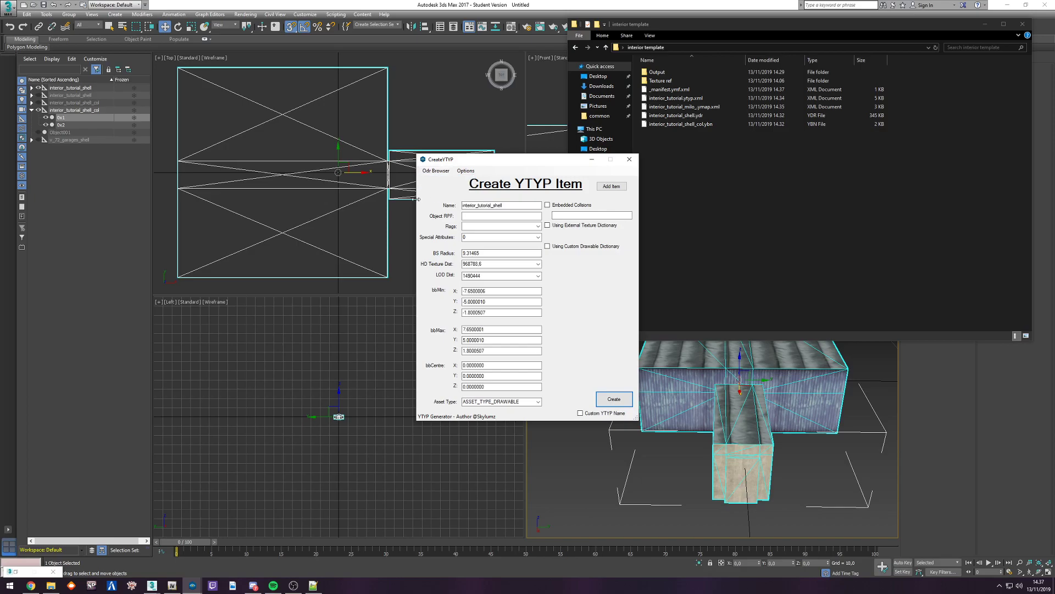
# Step: Create the YTYP with Object RPF models, Flags 0, HD Texture Dist 100 and LOD Dist 200
pyautogui.click(495, 217)
pyautogui.write('models')
pyautogui.click(503, 225)
pyautogui.write('0')
pyautogui.click(539, 264)
pyautogui.click(464, 276)
pyautogui.click(538, 276)
pyautogui.click(498, 286)
pyautogui.click(611, 399)
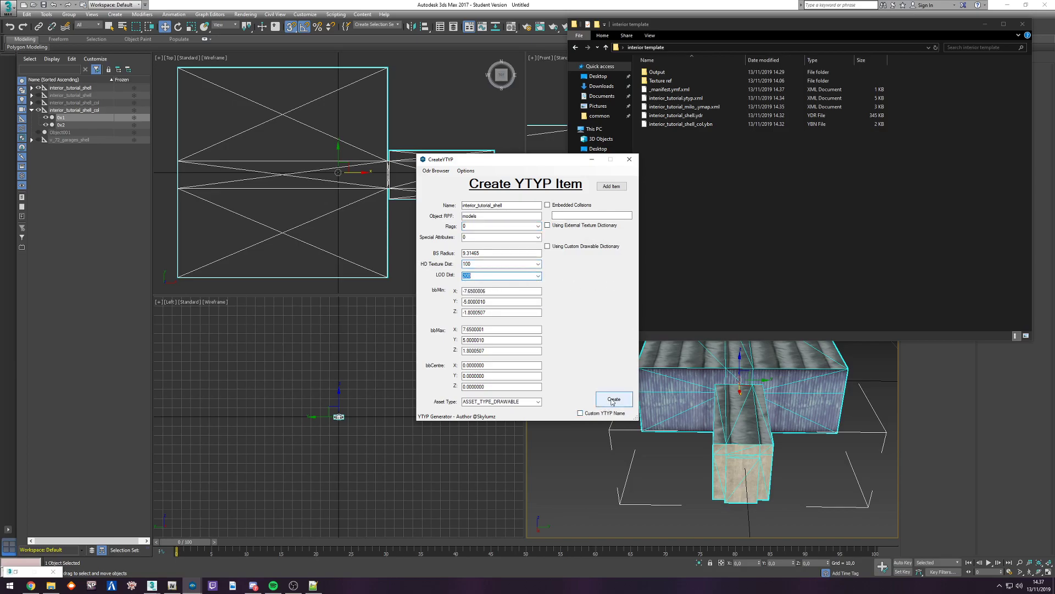
# Step: Dismiss the creation message, open the created YTYP for viewing and select its CBaseArchetypeDef item block
pyautogui.click(554, 318)
pyautogui.click(574, 399)
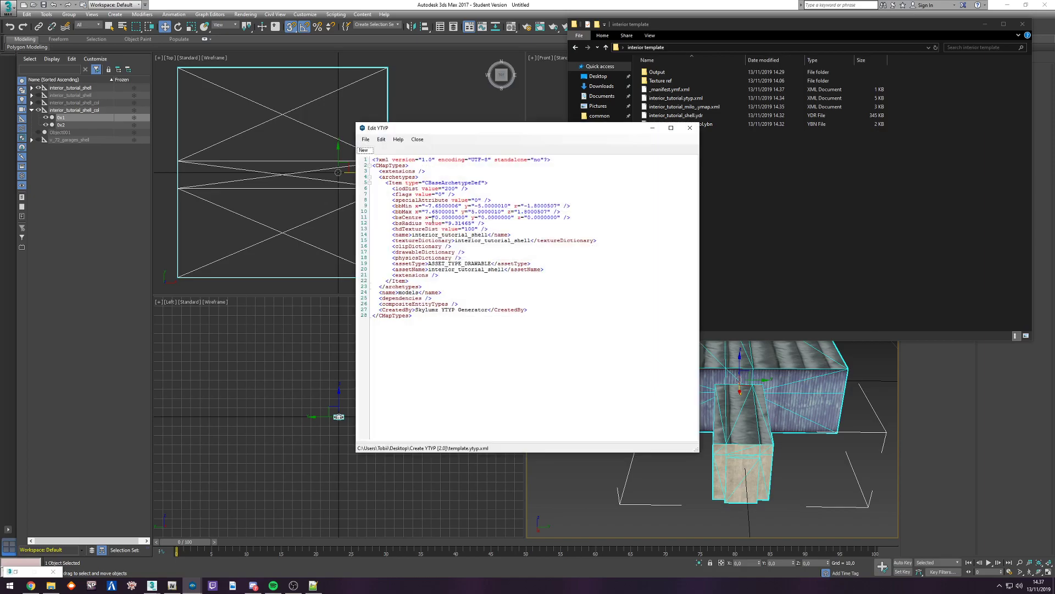
pyautogui.moveTo(410, 281); pyautogui.dragTo(385, 183)
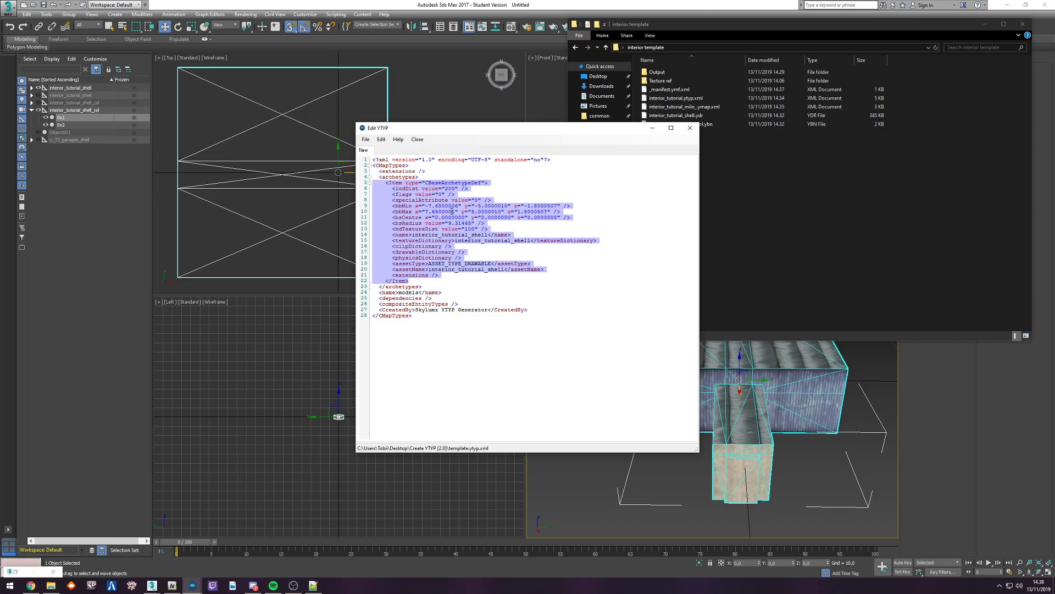
# Step: Copy the lodDist through extensions lines from the created YTYP into a new blank Notepad++ document
pyautogui.click(453, 230)
pyautogui.moveTo(462, 274); pyautogui.dragTo(361, 189)
pyautogui.hotkey('ctrl', 'c')
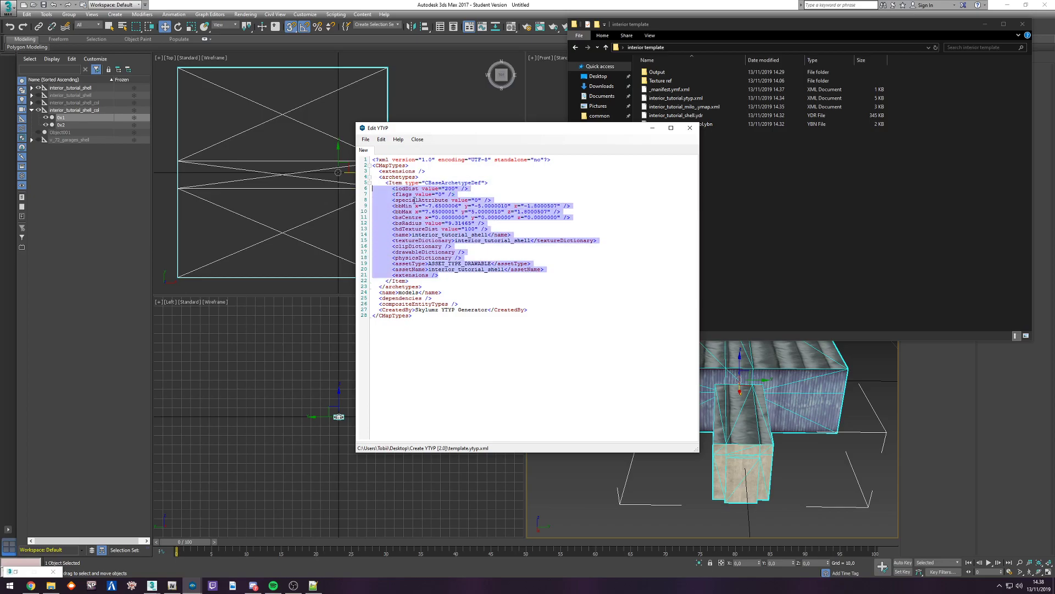
pyautogui.hotkey('alt', 'Tab')
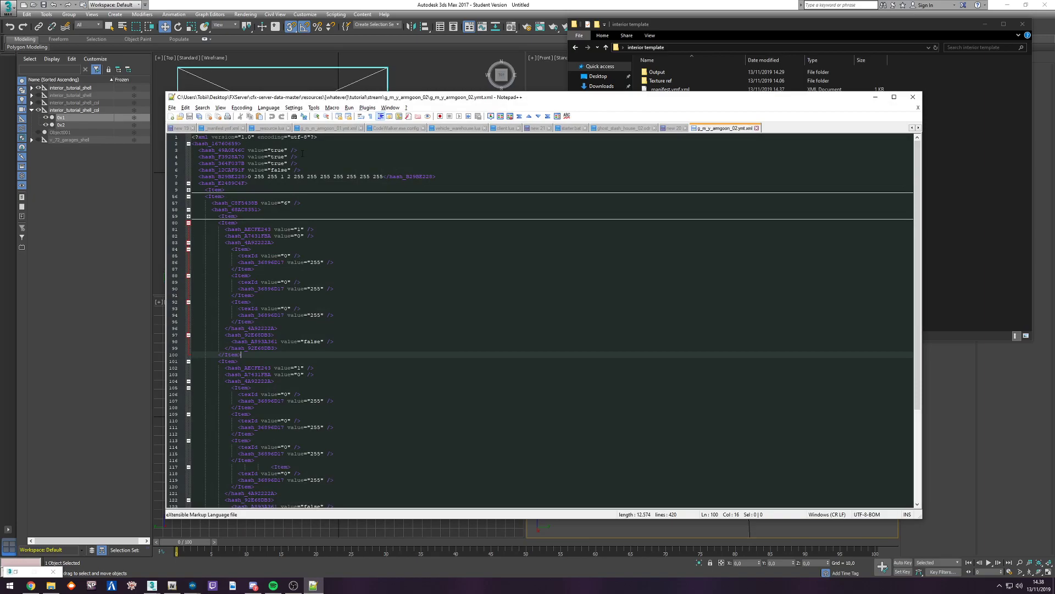
pyautogui.click(172, 116)
pyautogui.hotkey('ctrl', 'v')
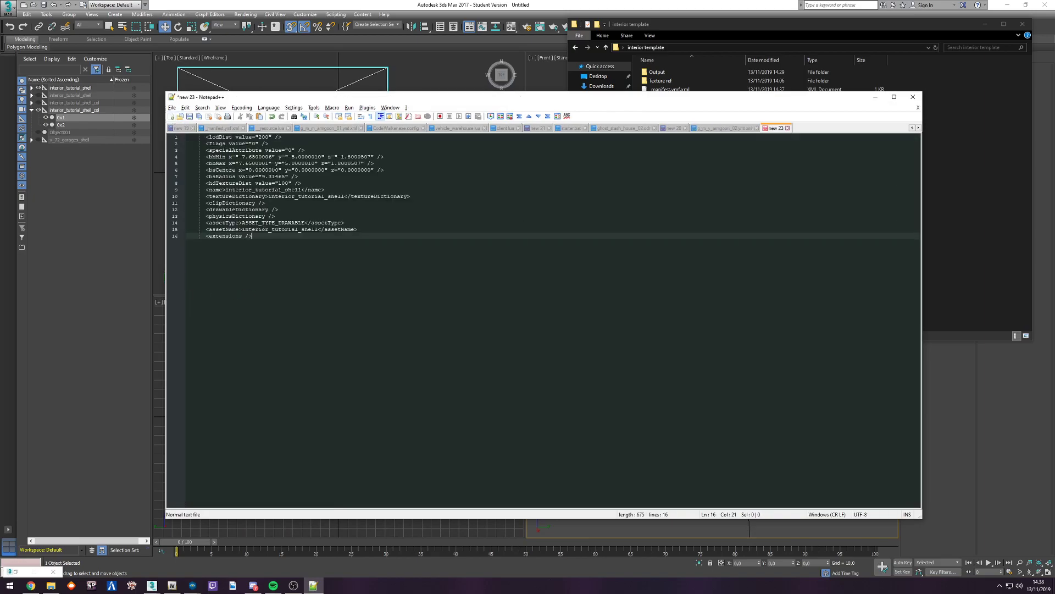
# Step: Set up a replacement of commas with periods in the pasted lines, and close the scratch document without saving
pyautogui.hotkey('ctrl', 'f')
pyautogui.hotkey('ctrl', 'h')
pyautogui.write(',')
pyautogui.doubleClick(547, 282)
pyautogui.write('.')
pyautogui.click(600, 296)
pyautogui.doubleClick(482, 282)
pyautogui.click(656, 248)
pyautogui.hotkey('ctrl', 'a')
pyautogui.middleClick(773, 128)
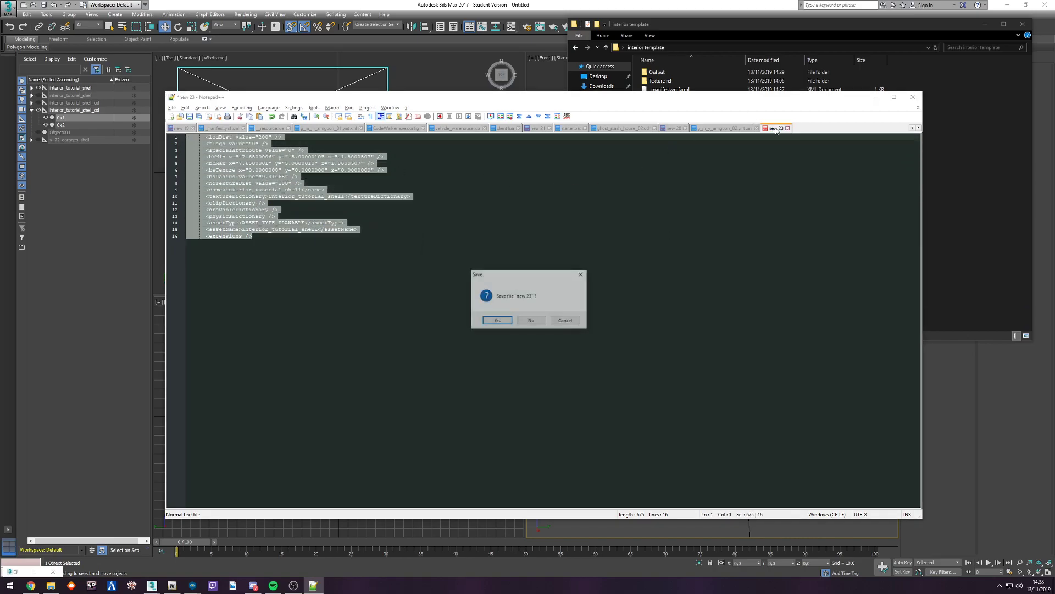
pyautogui.click(535, 320)
# Step: Open interior_tutorial.ytyp.xml from the interior template folder in Notepad++ and locate the shell's CBaseArchetypeDef item
pyautogui.click(965, 195)
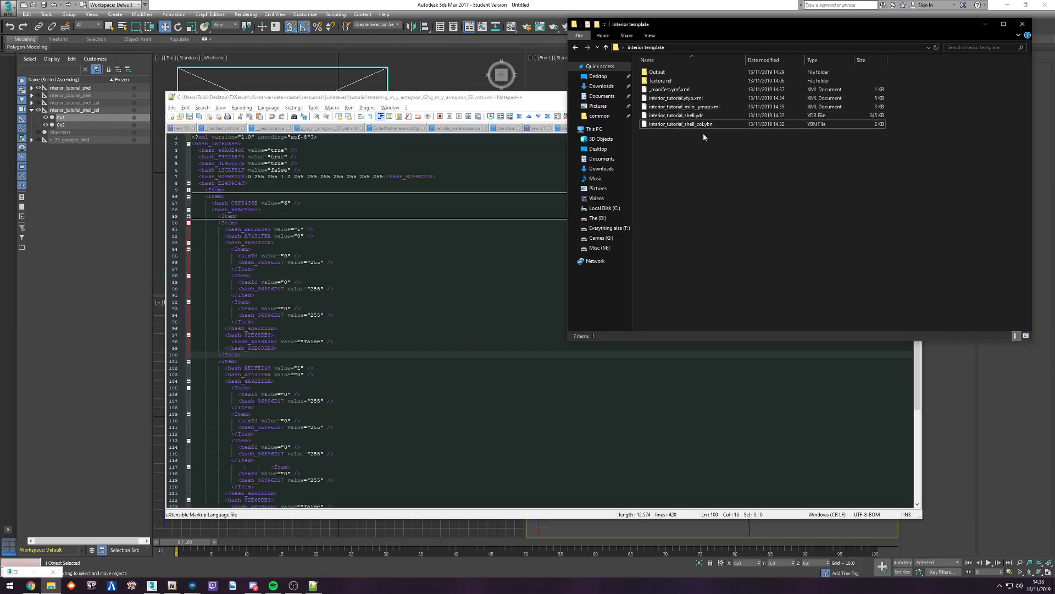
pyautogui.click(667, 99)
pyautogui.rightClick(678, 100)
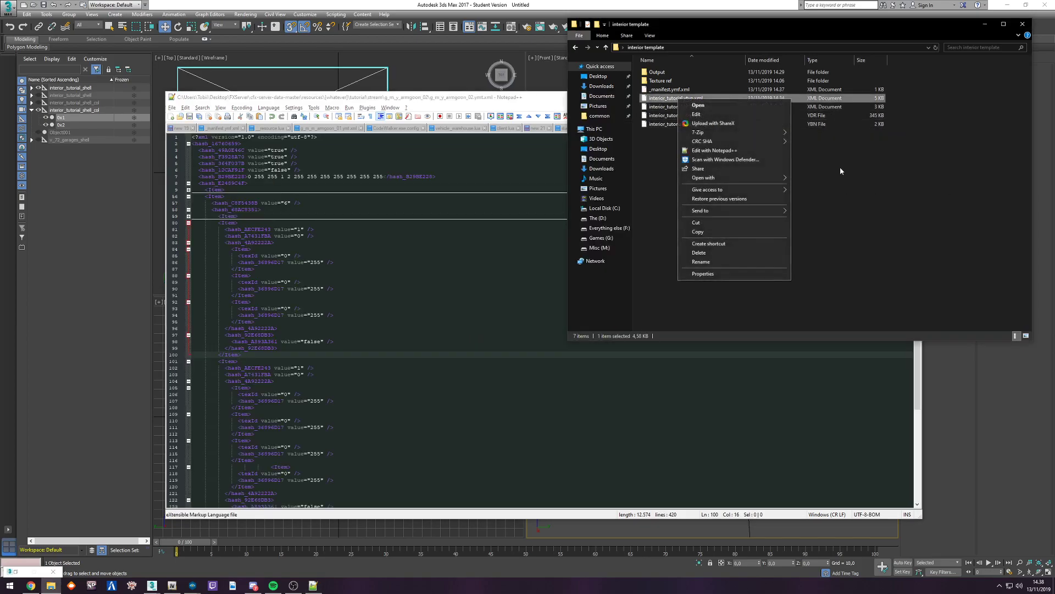
pyautogui.click(714, 150)
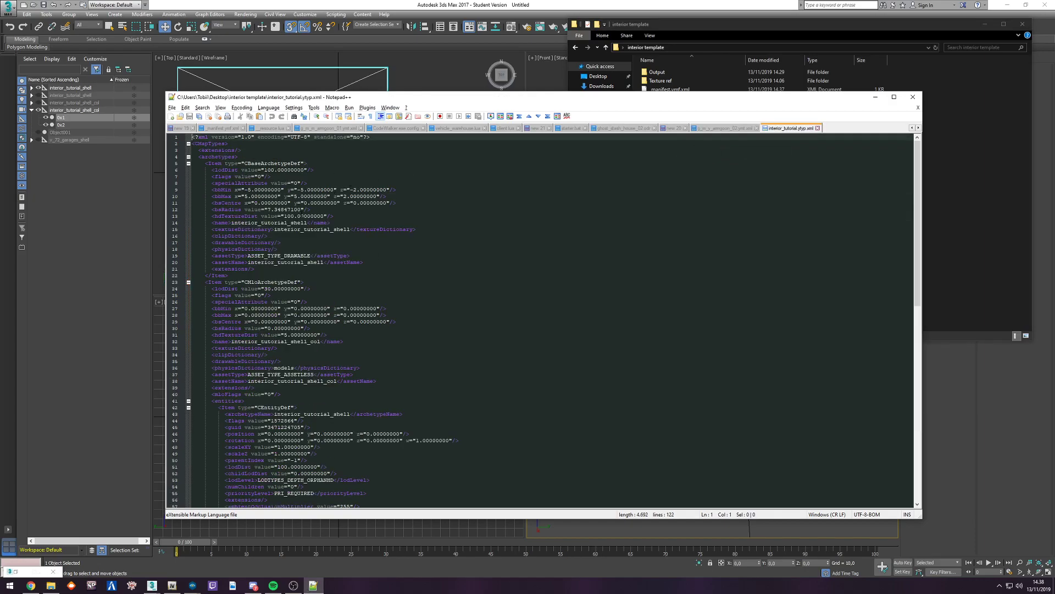
pyautogui.click(235, 170)
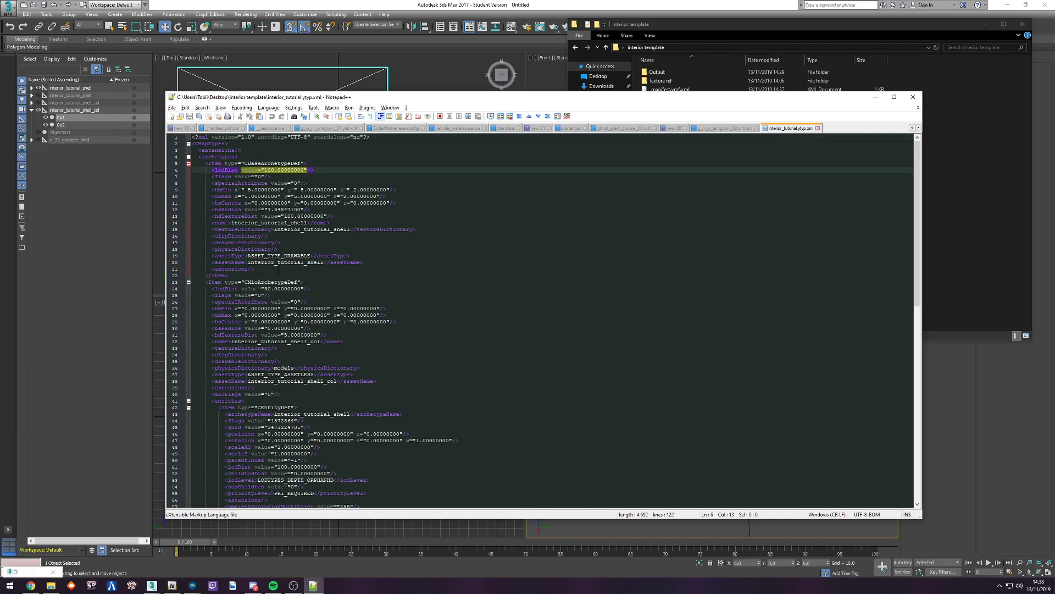
pyautogui.moveTo(323, 263); pyautogui.dragTo(248, 262)
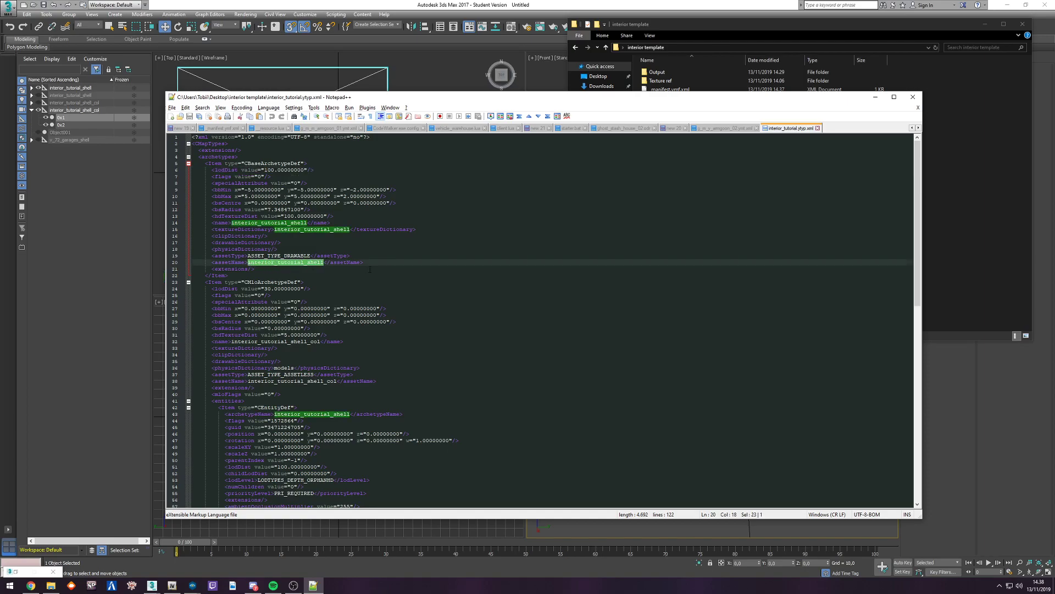
pyautogui.click(328, 275)
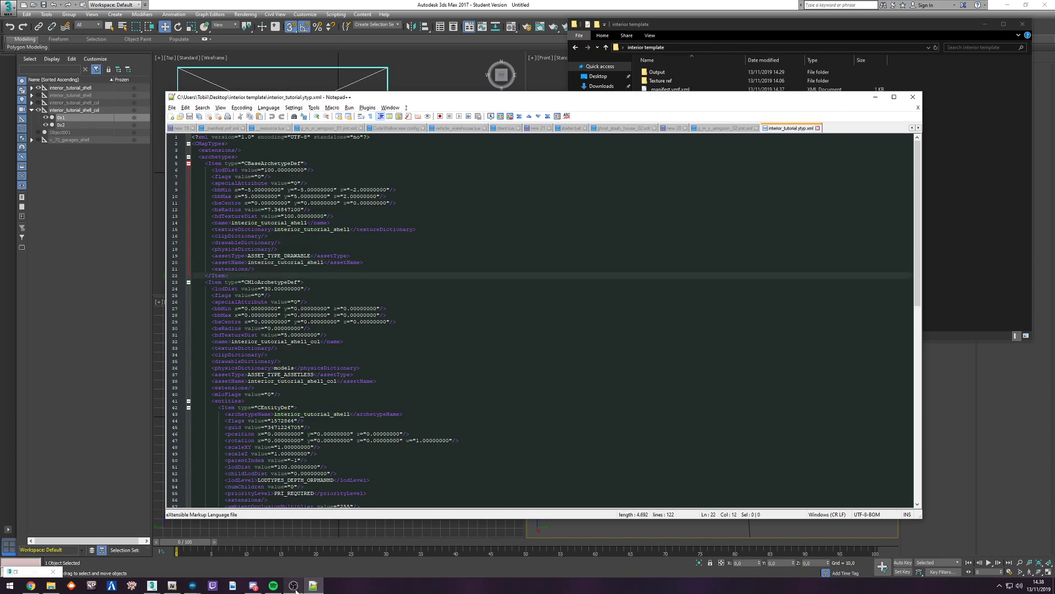
# Step: Replace the shell archetype's lodDist through hdTextureDist lines in interior_tutorial.ytyp.xml with the matching lines from the created YTYP
pyautogui.click(317, 590)
pyautogui.click(317, 590)
pyautogui.click(318, 591)
pyautogui.click(318, 592)
pyautogui.moveTo(463, 99); pyautogui.dragTo(458, 163)
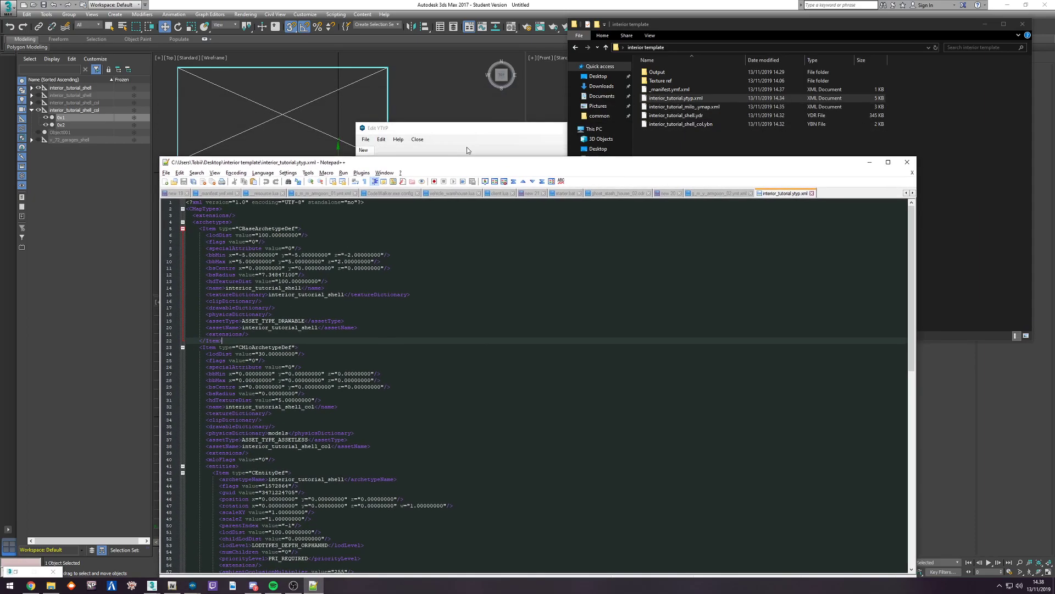
pyautogui.moveTo(465, 127); pyautogui.dragTo(470, 110)
pyautogui.click(507, 211)
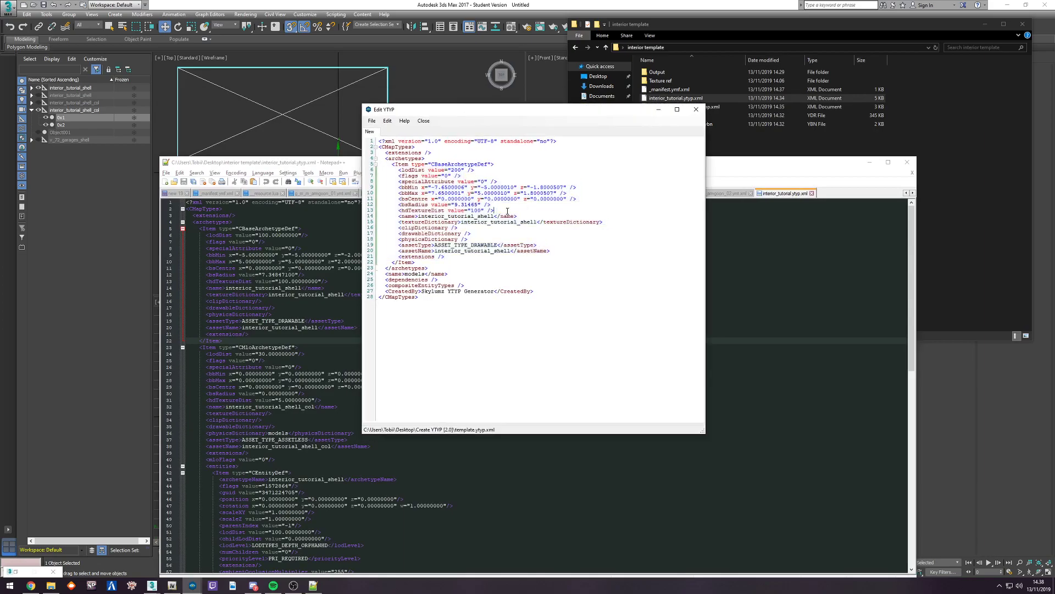
pyautogui.moveTo(512, 211); pyautogui.dragTo(380, 171)
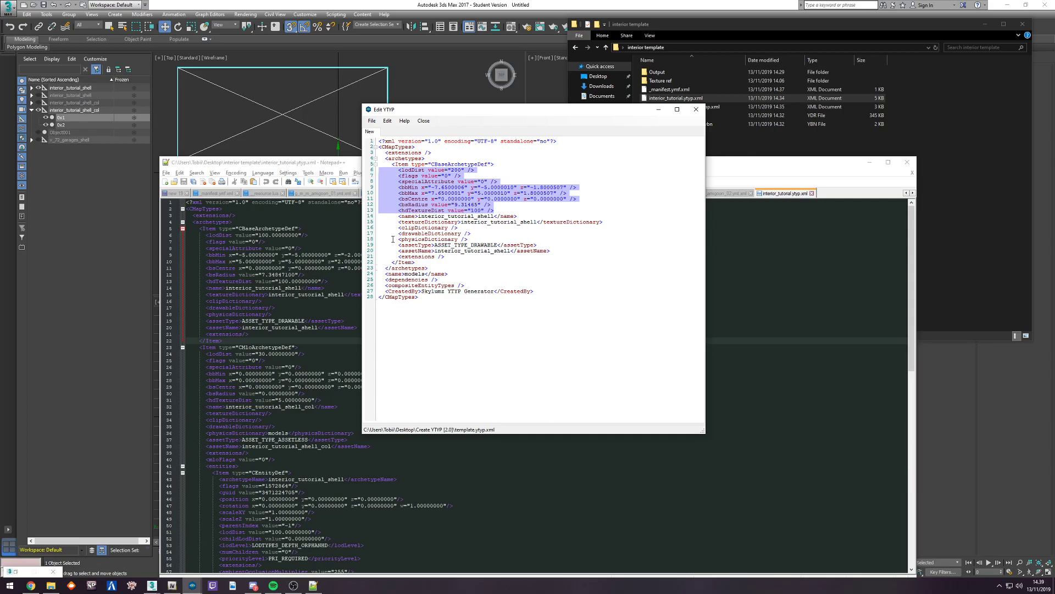
pyautogui.hotkey('ctrl', 'c')
pyautogui.moveTo(327, 282); pyautogui.dragTo(311, 235)
pyautogui.hotkey('ctrl', 'v')
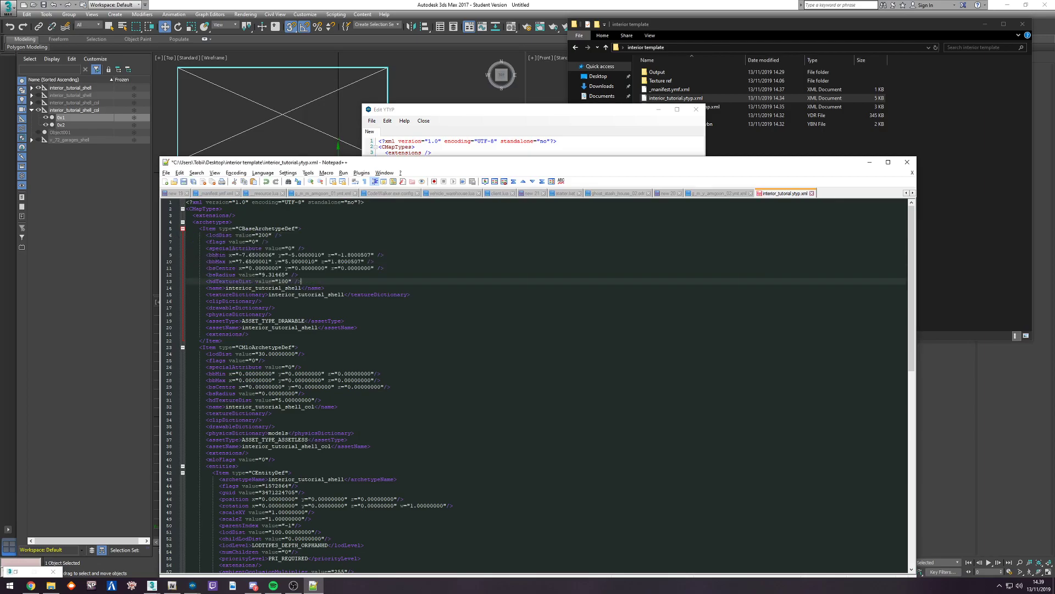
# Step: Copy the shell archetype's bbMin and bbMax lines and paste them over the limbo room's bounds
pyautogui.scroll(-3, 286, 402)
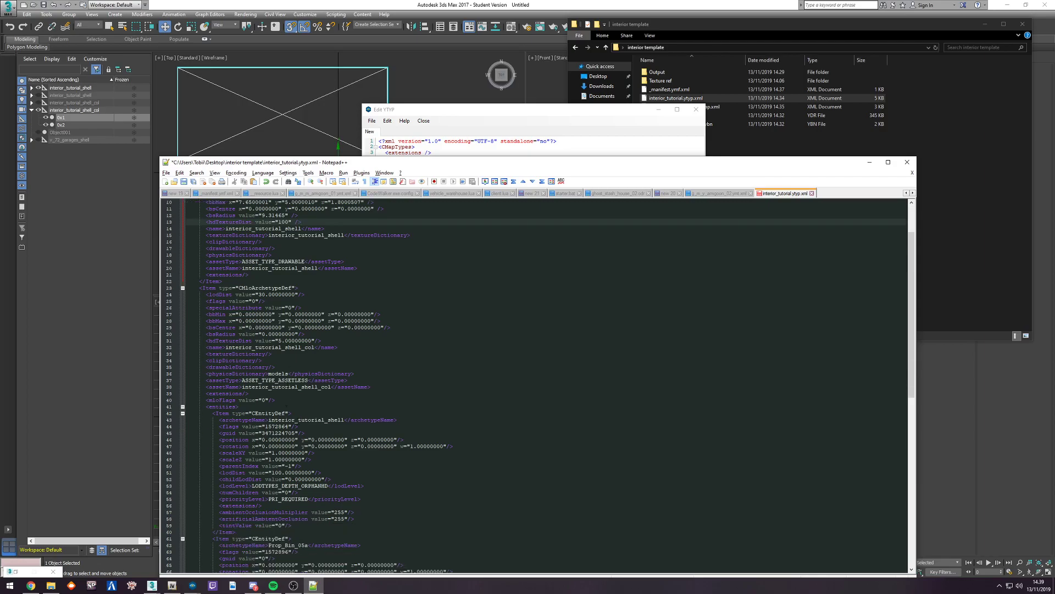
pyautogui.scroll(-9, 287, 406)
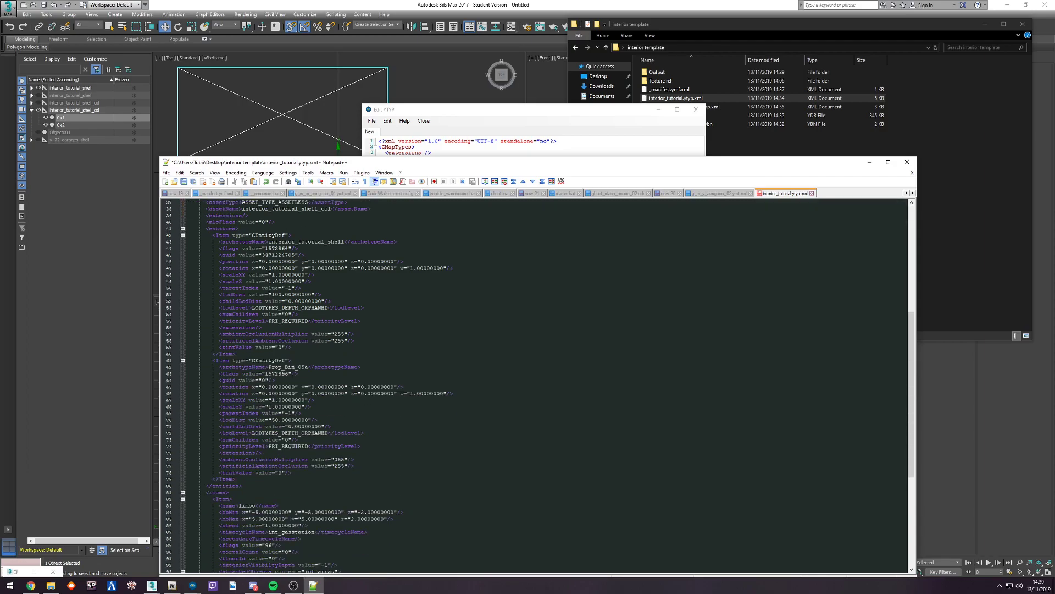
pyautogui.scroll(-10, 286, 406)
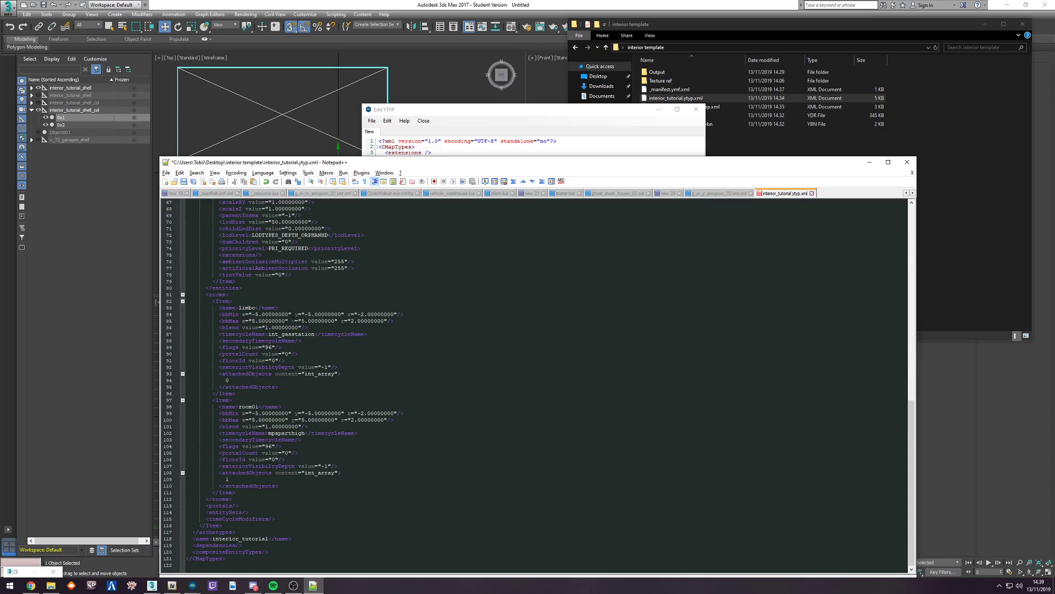
pyautogui.scroll(20, 320, 313)
pyautogui.click(209, 255)
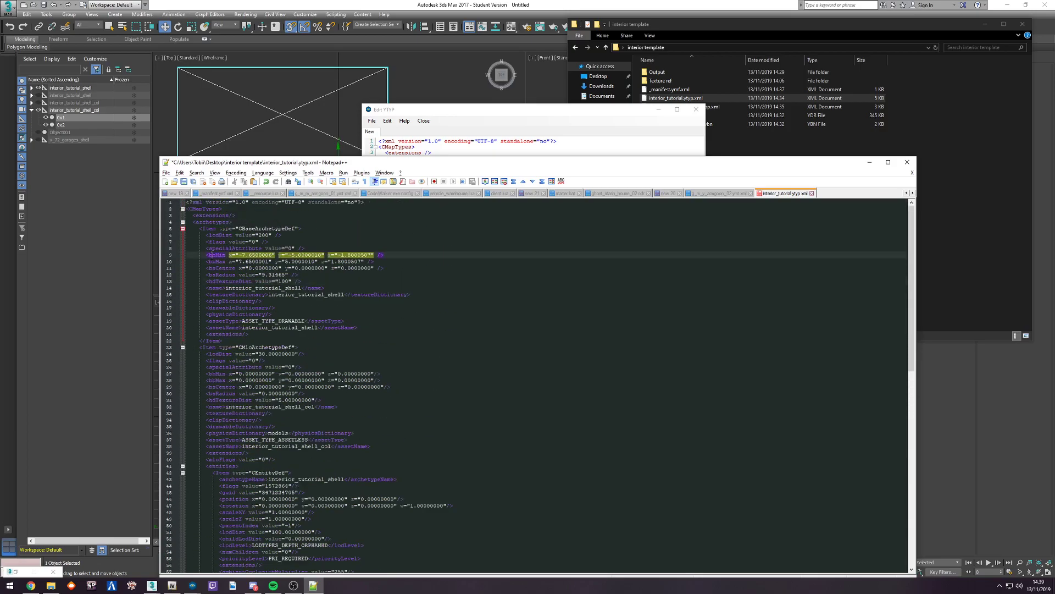
pyautogui.moveTo(382, 261); pyautogui.dragTo(187, 255)
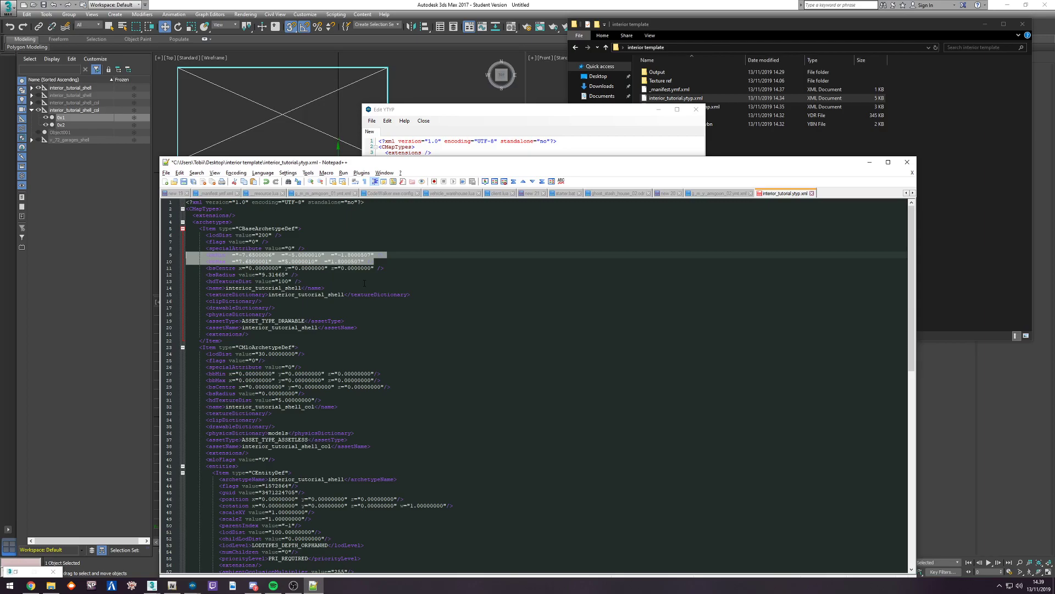
pyautogui.click(373, 254)
pyautogui.moveTo(378, 261); pyautogui.dragTo(186, 256)
pyautogui.click(228, 255)
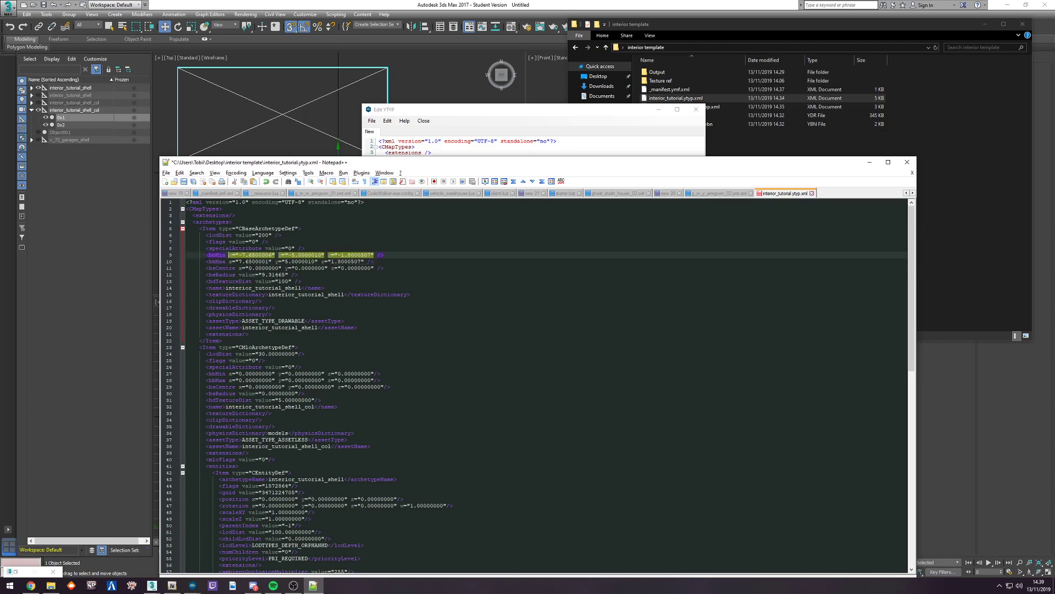
pyautogui.moveTo(373, 261); pyautogui.dragTo(198, 261)
pyautogui.scroll(-20, 291, 277)
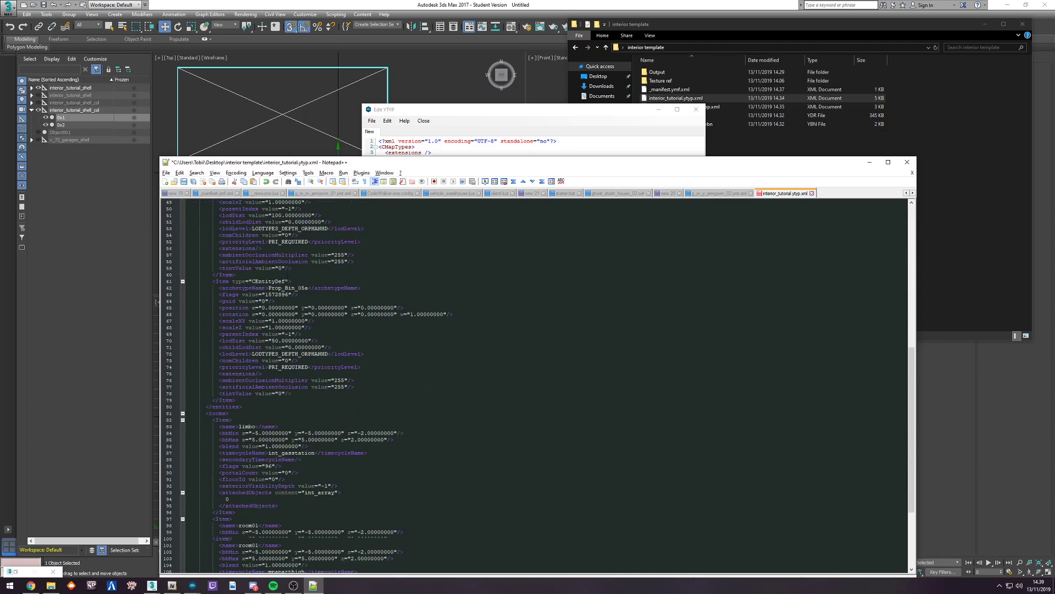
pyautogui.moveTo(409, 327); pyautogui.dragTo(219, 314)
pyautogui.hotkey('ctrl', 'v')
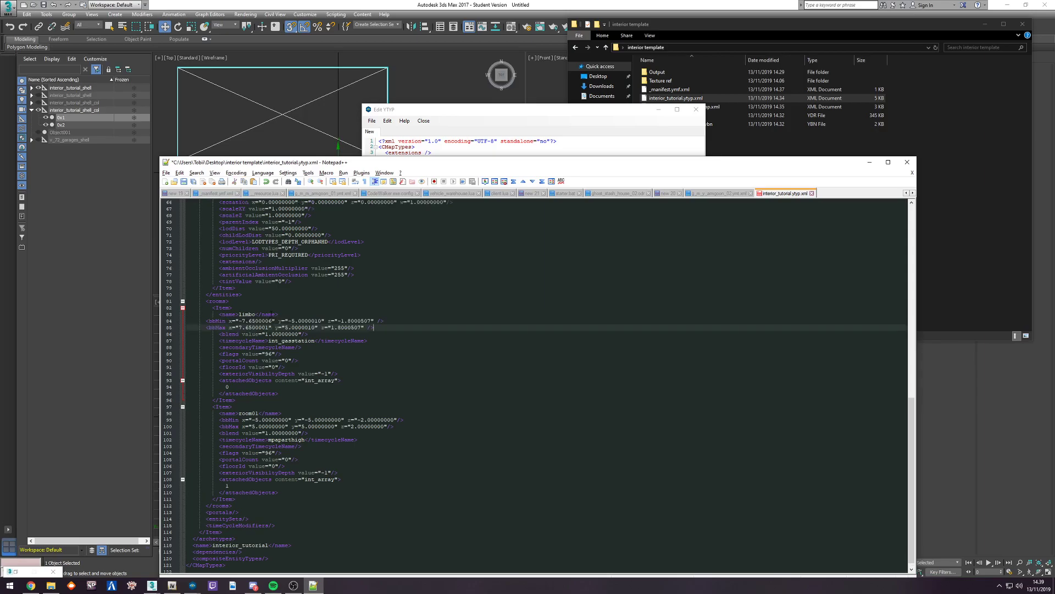
# Step: Paste the same bbMin and bbMax lines over room01's bounds, and save the ytyp file
pyautogui.moveTo(404, 426); pyautogui.dragTo(187, 420)
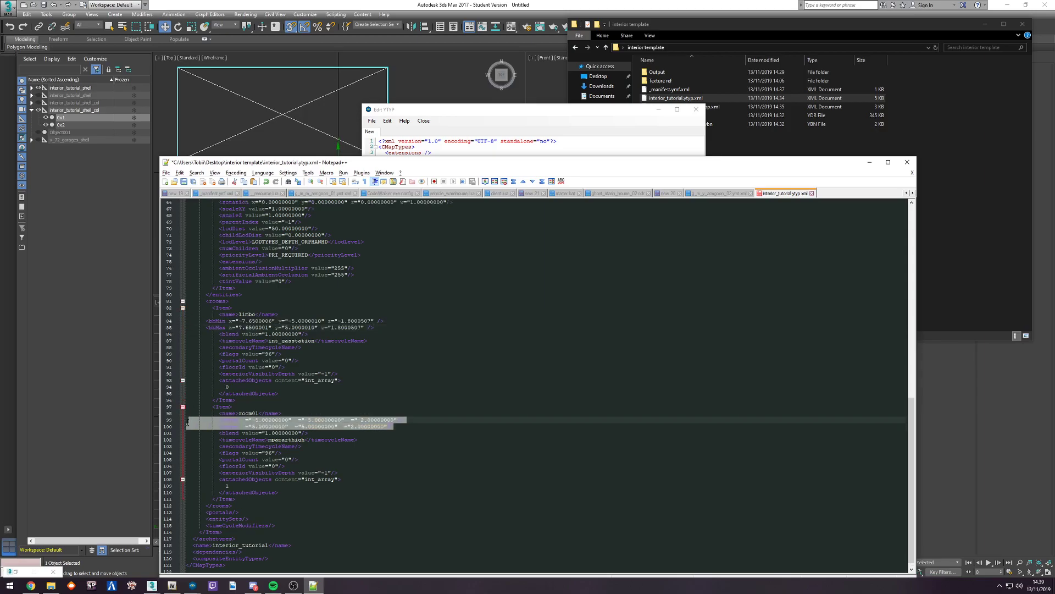
pyautogui.hotkey('ctrl', 'v')
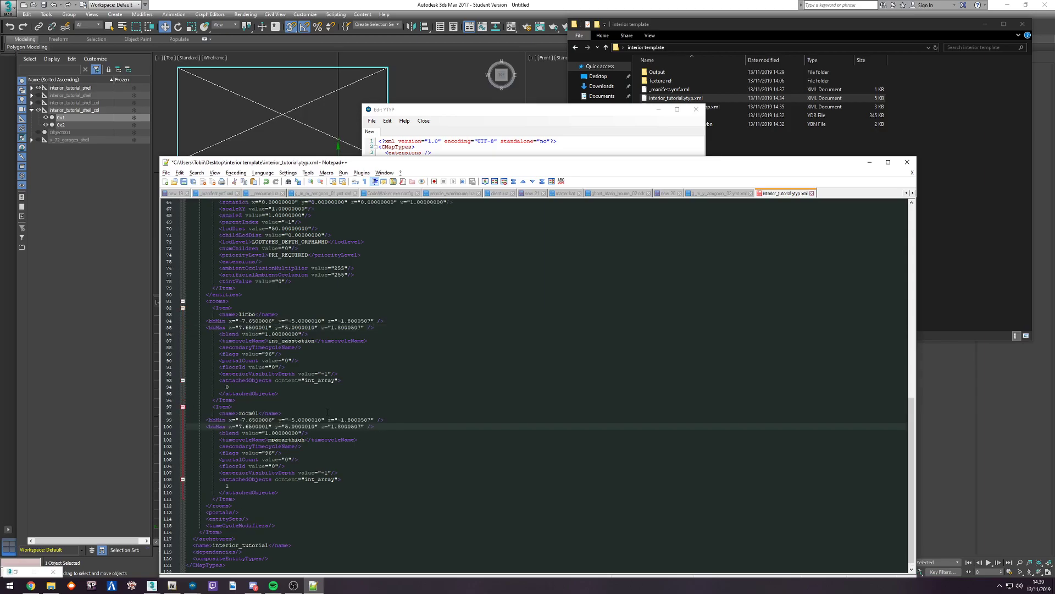
pyautogui.hotkey('ctrl', 's')
pyautogui.click(614, 415)
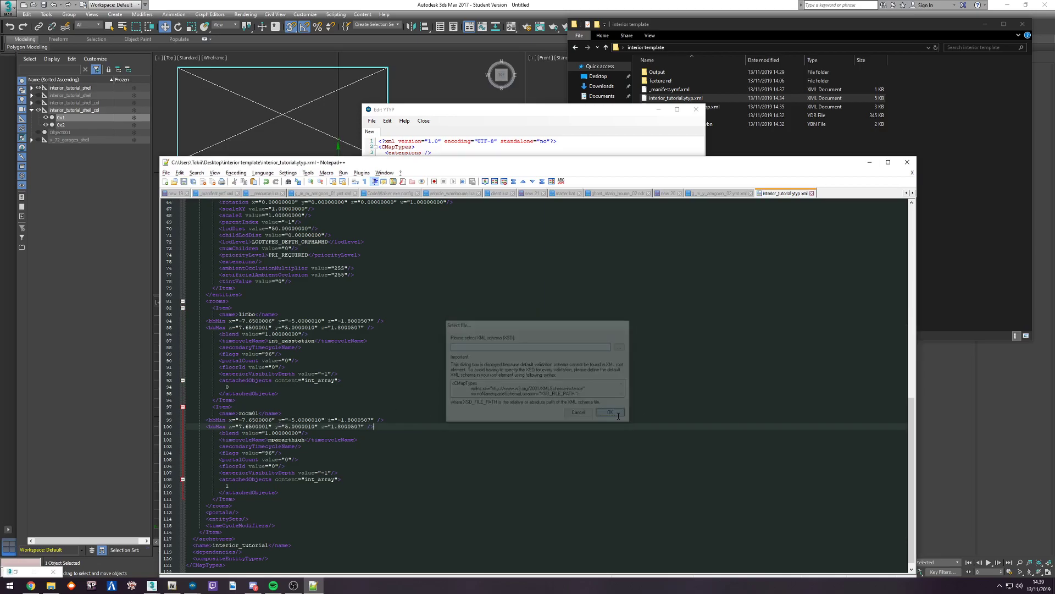
pyautogui.click(696, 108)
# Step: Switch to OpenIV and permanently delete all existing files in interior_tutorial's models.rpf
pyautogui.click(172, 585)
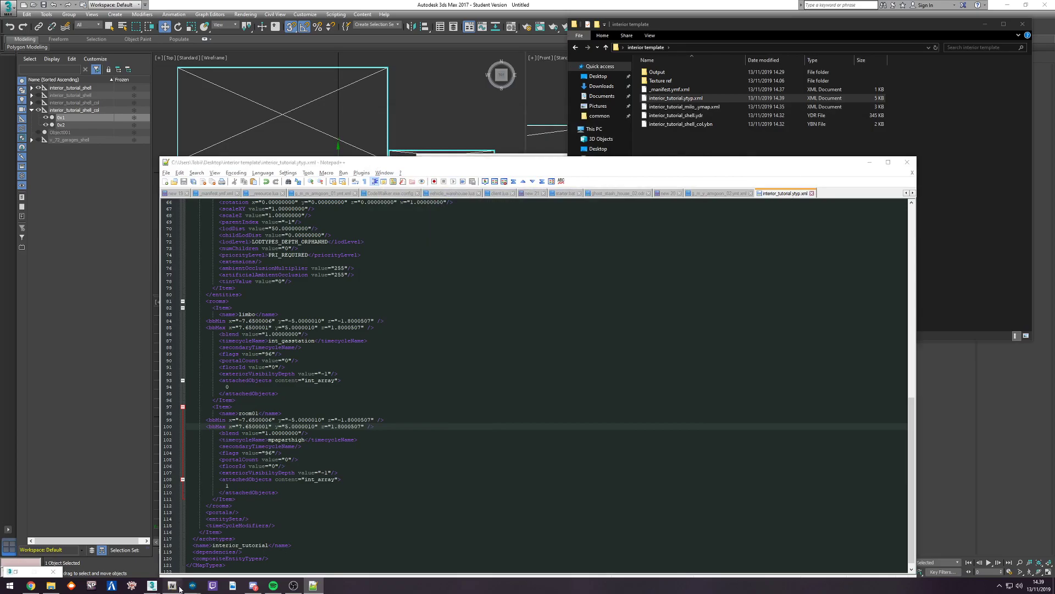
pyautogui.moveTo(478, 267); pyautogui.dragTo(395, 140)
pyautogui.press('Delete')
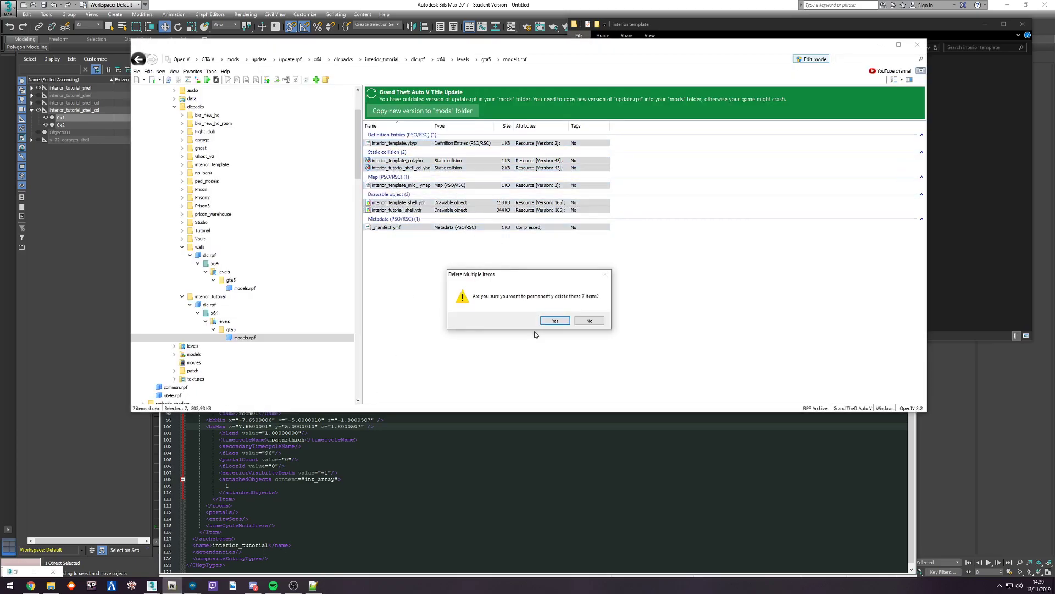
pyautogui.click(554, 329)
# Step: Add the manifest, ytyp, milo ymap, shell ydr and collision ybn files from the interior template folder to models.rpf
pyautogui.click(934, 194)
pyautogui.moveTo(763, 179); pyautogui.dragTo(668, 88)
pyautogui.click(687, 163)
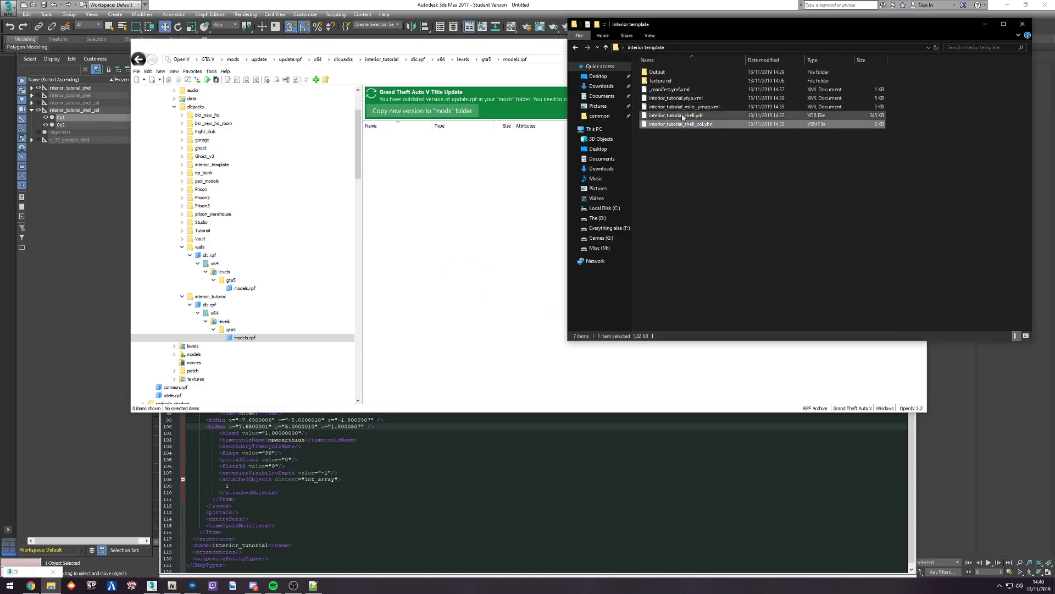
pyautogui.click(687, 107)
pyautogui.click(686, 101)
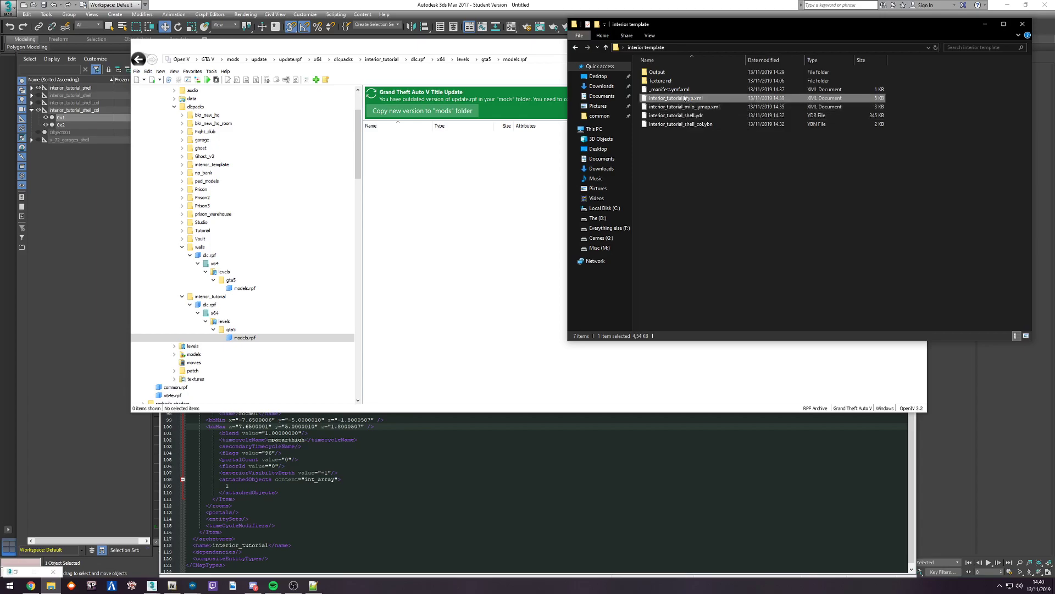
pyautogui.click(685, 92)
pyautogui.moveTo(717, 155); pyautogui.dragTo(657, 90)
pyautogui.moveTo(659, 97); pyautogui.dragTo(486, 247)
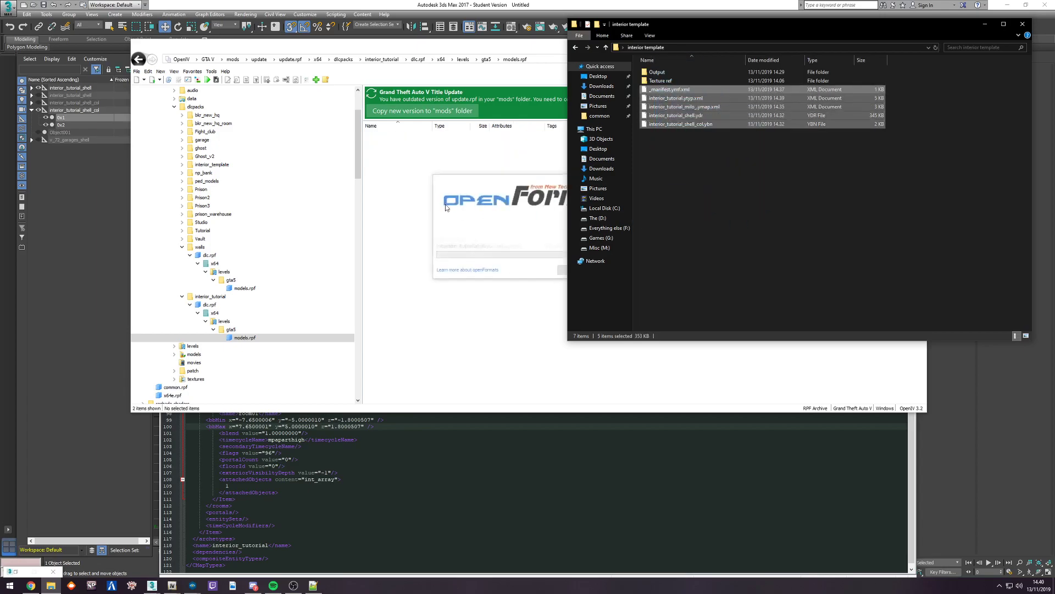
# Step: Minimize Notepad++, 3ds Max and the interior template folder, move OpenIV aside and bring CreateYTYP to the front
pyautogui.click(439, 483)
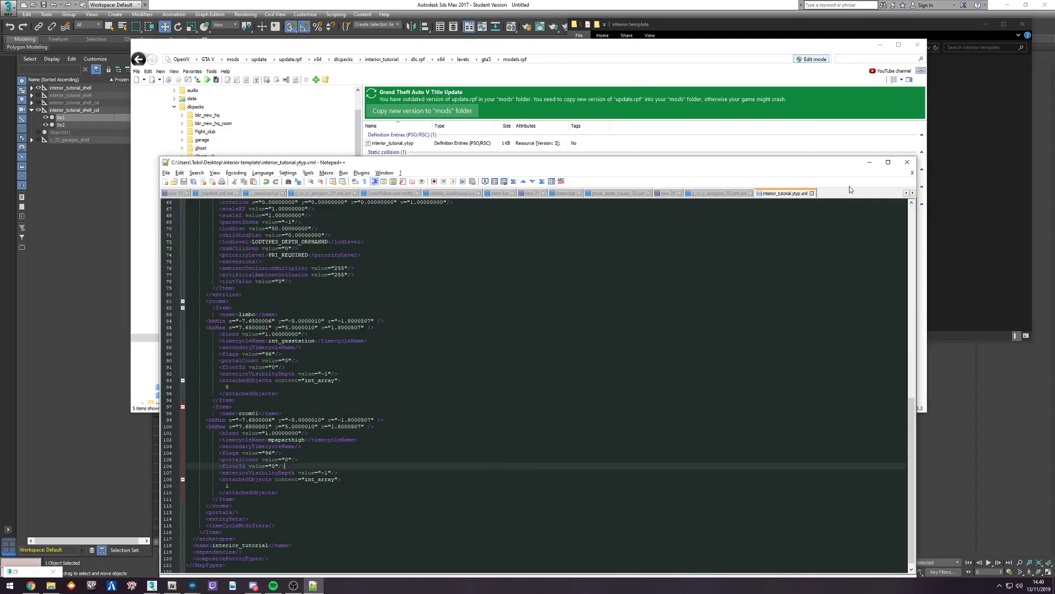
pyautogui.click(874, 160)
pyautogui.click(1007, 4)
pyautogui.click(985, 23)
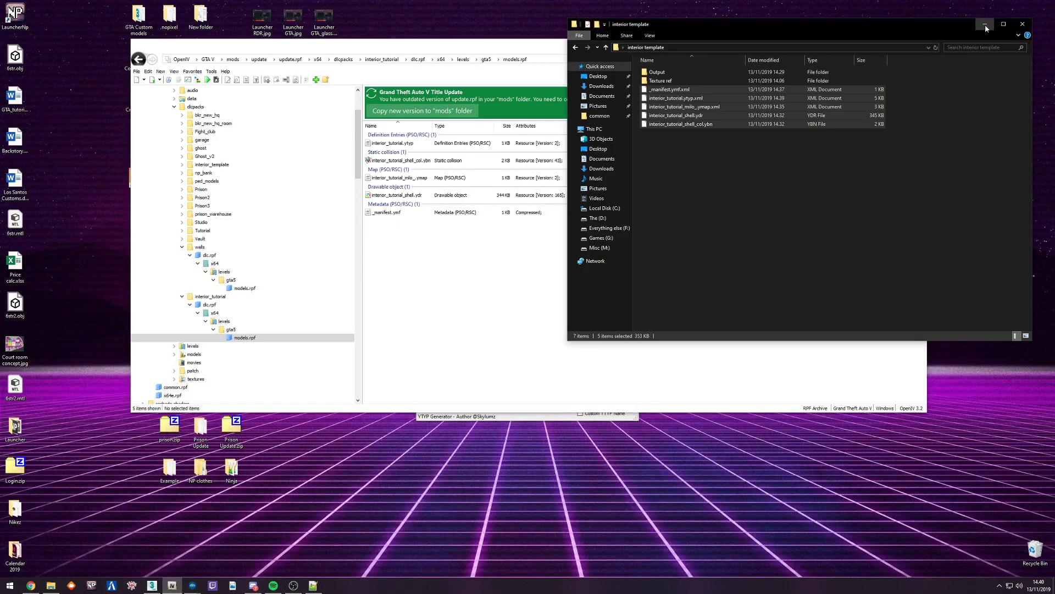
pyautogui.moveTo(605, 46); pyautogui.dragTo(717, 22)
pyautogui.click(515, 415)
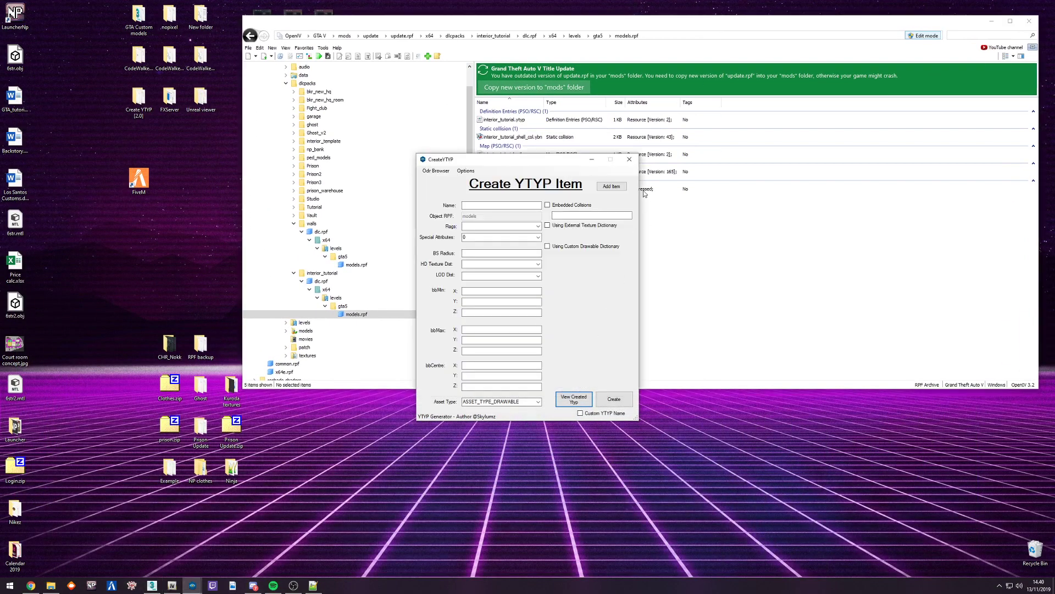
# Step: Close the CreateYTYP window and start CodeWalker
pyautogui.click(626, 159)
pyautogui.click(131, 585)
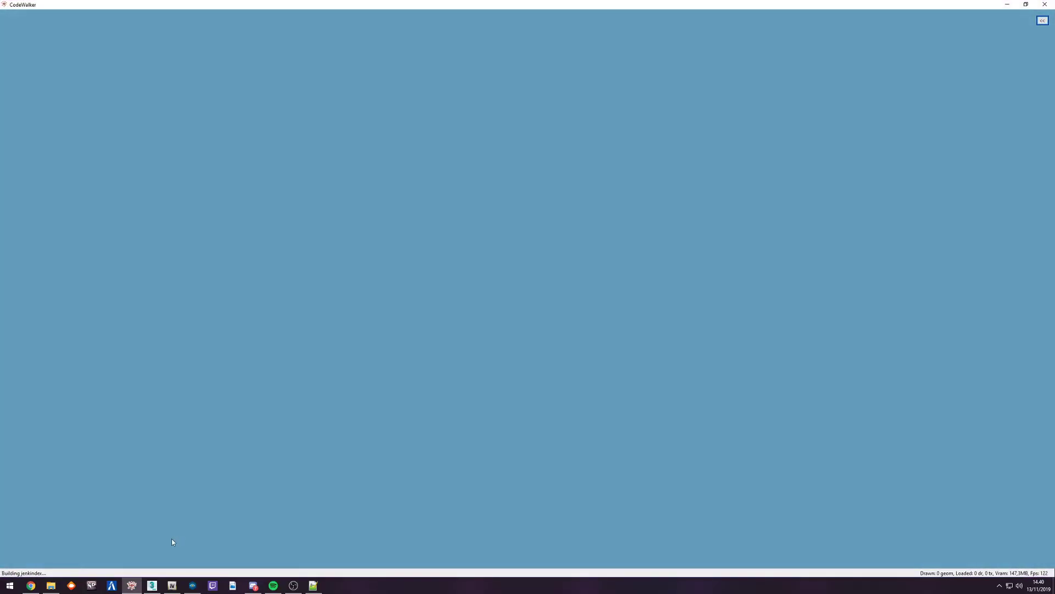
# Step: Extract the interior_tutorial_milo_.ymap file from OpenIV's models.rpf into the interior template folder
pyautogui.click(51, 585)
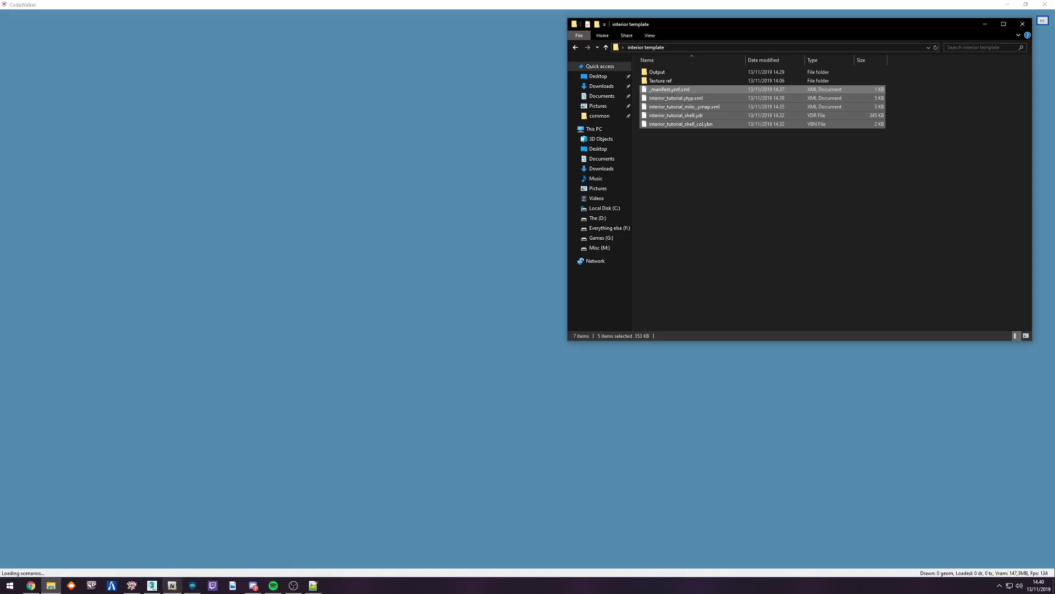
pyautogui.click(172, 587)
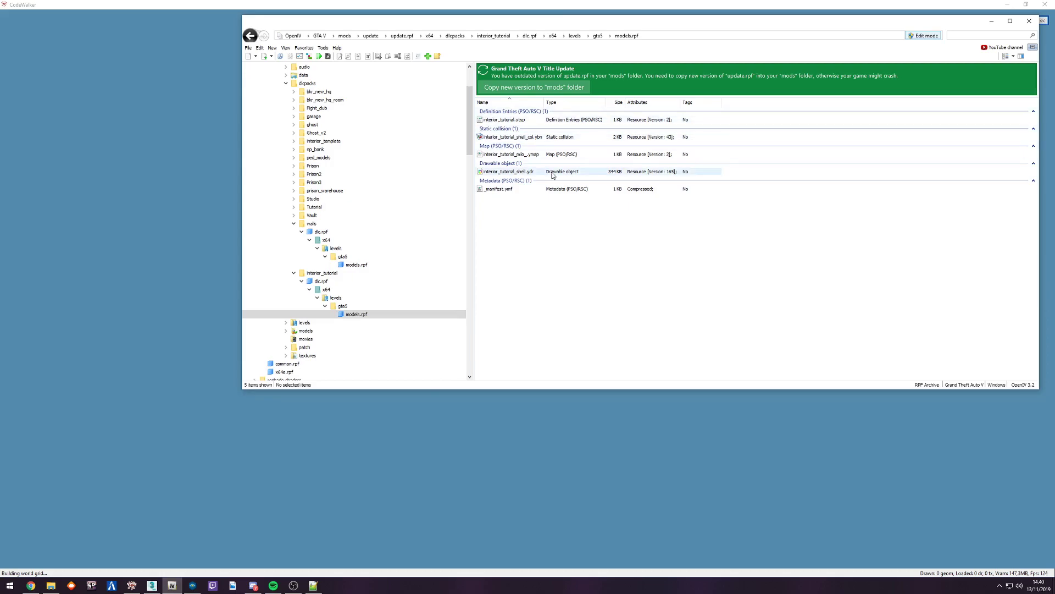
pyautogui.click(521, 156)
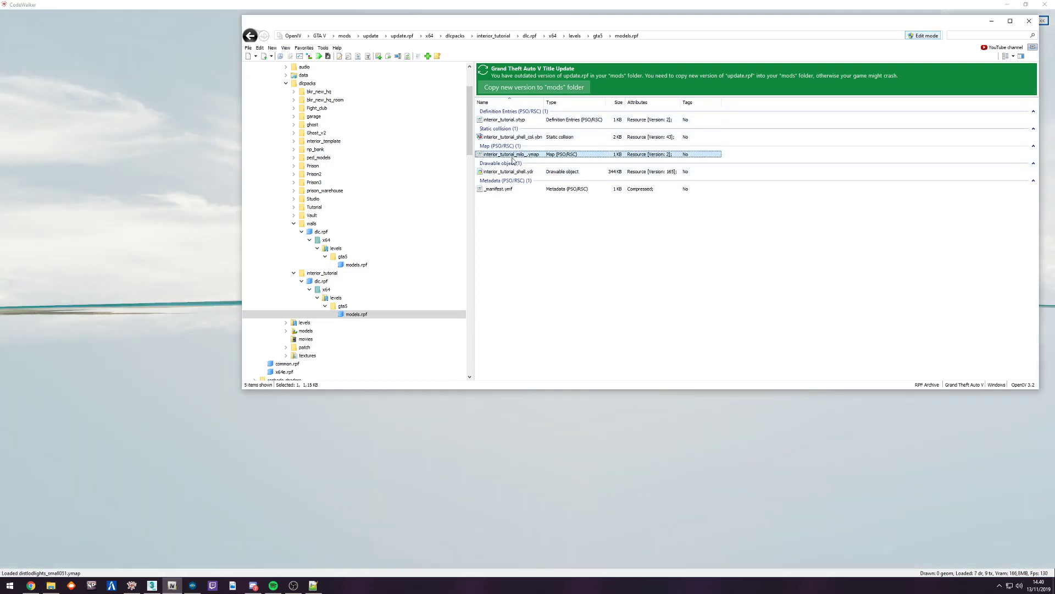
pyautogui.hotkey('alt', 'Tab')
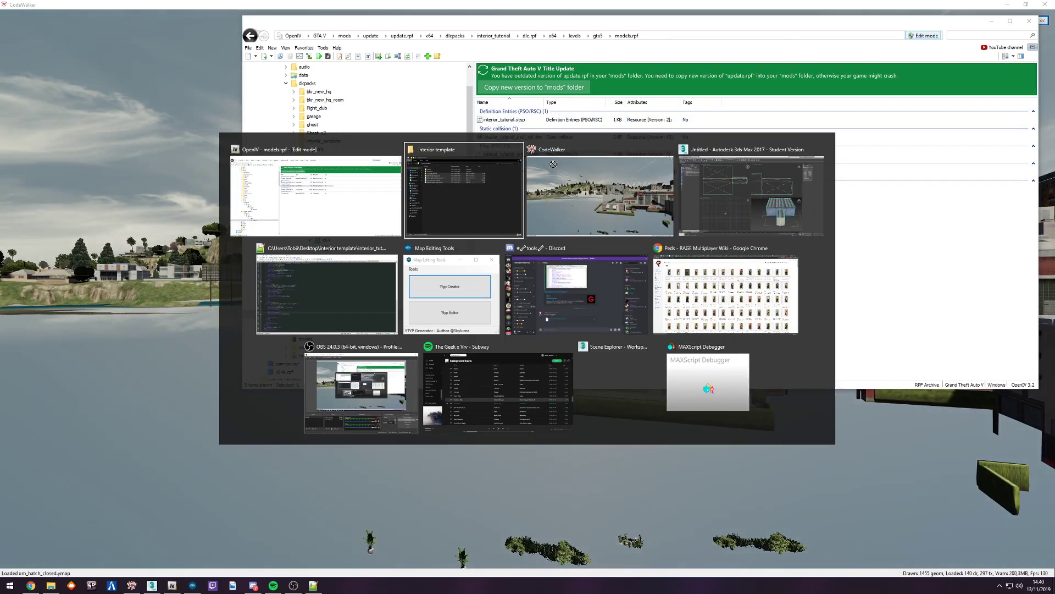
pyautogui.moveTo(553, 163); pyautogui.dragTo(687, 168)
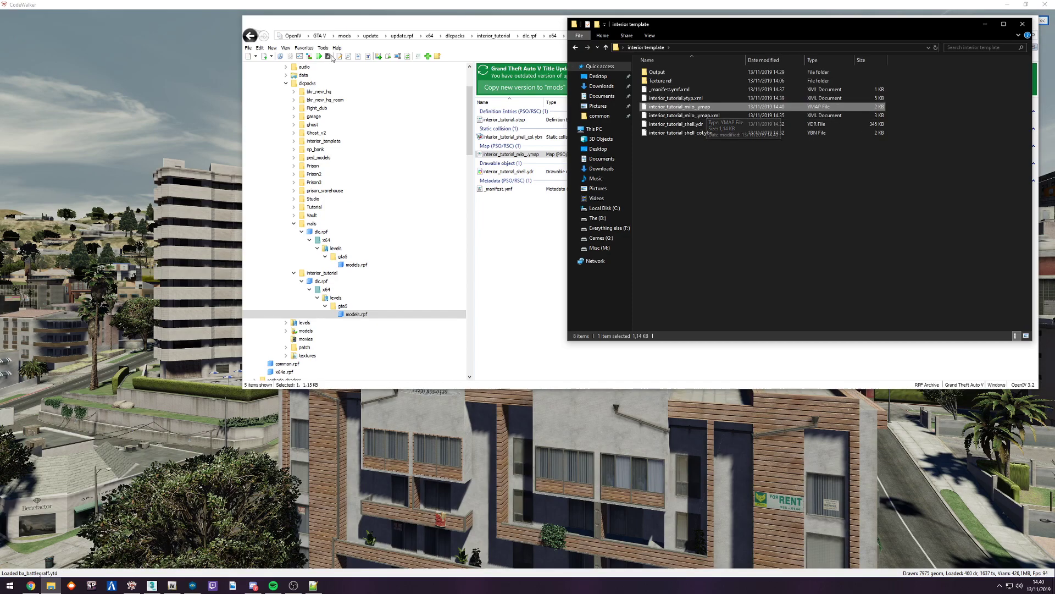
# Step: Switch to CodeWalker, open the project window and load interior_tutorial_milo_.ymap from the Desktop's interior template folder
pyautogui.click(233, 15)
pyautogui.press('t')
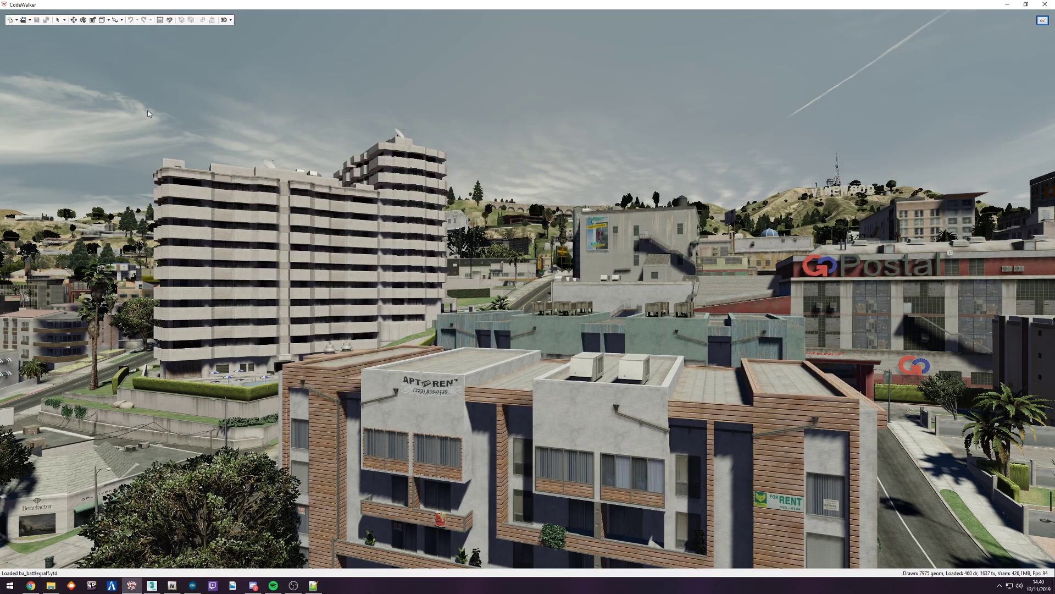
pyautogui.click(11, 21)
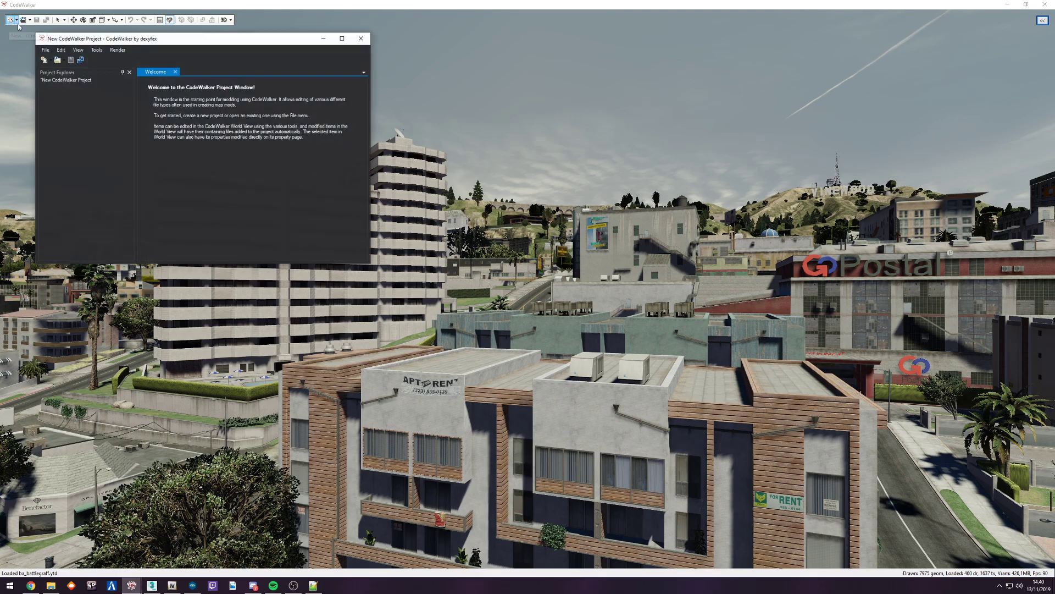
pyautogui.click(58, 61)
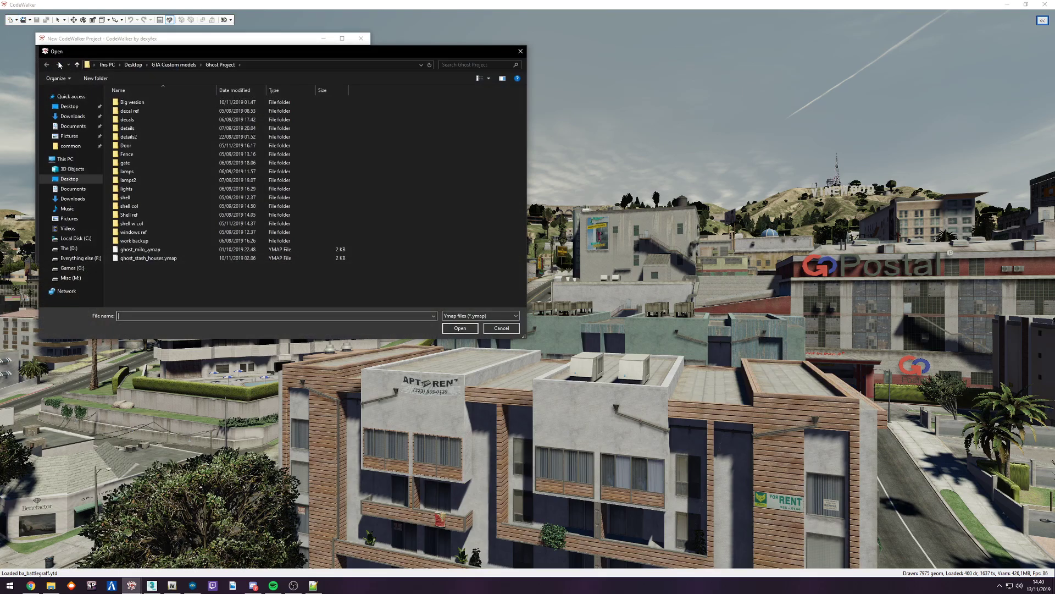
pyautogui.click(70, 107)
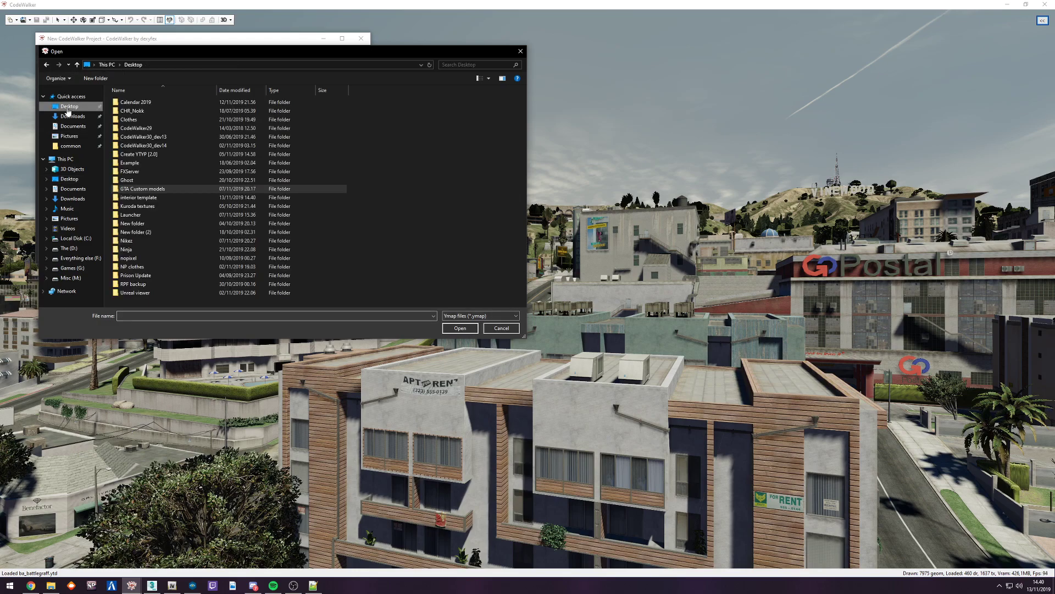
pyautogui.doubleClick(145, 198)
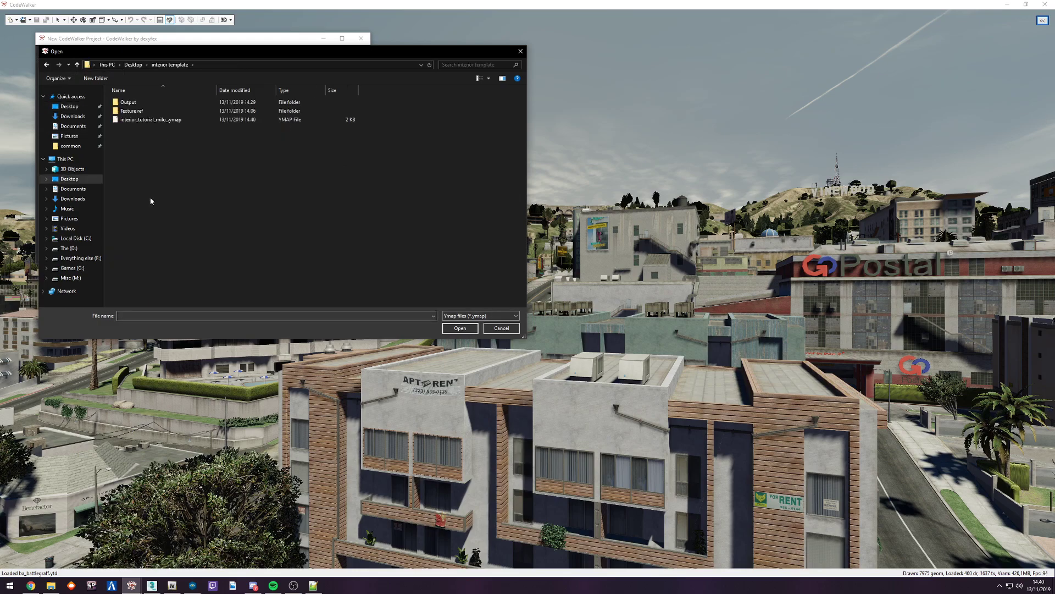
pyautogui.doubleClick(161, 120)
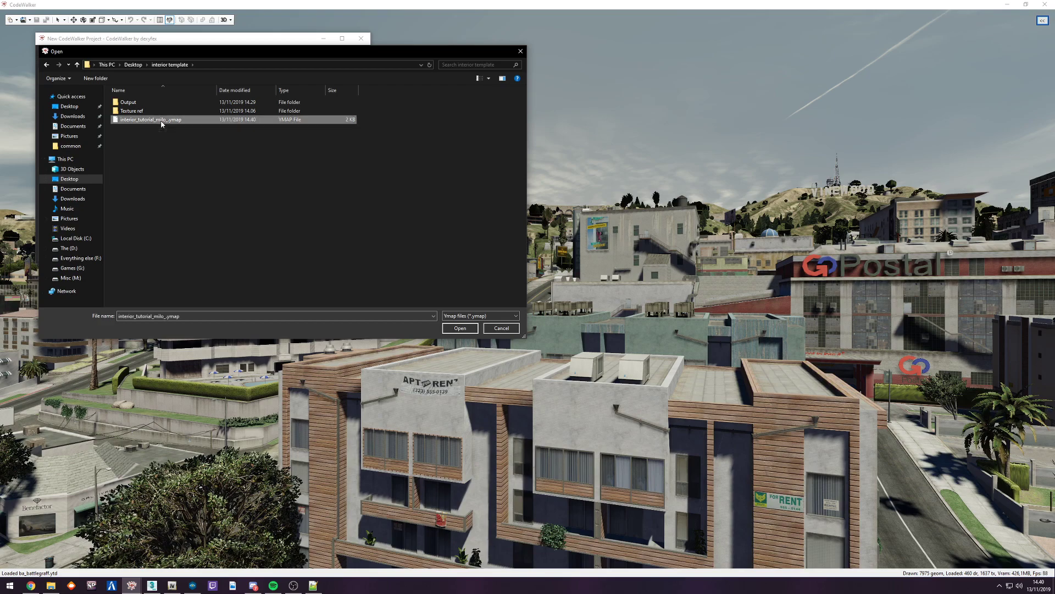
# Step: Select the ymap's interior_tutorial_shell_col entity, go to its position and view the shell from outside
pyautogui.click(51, 94)
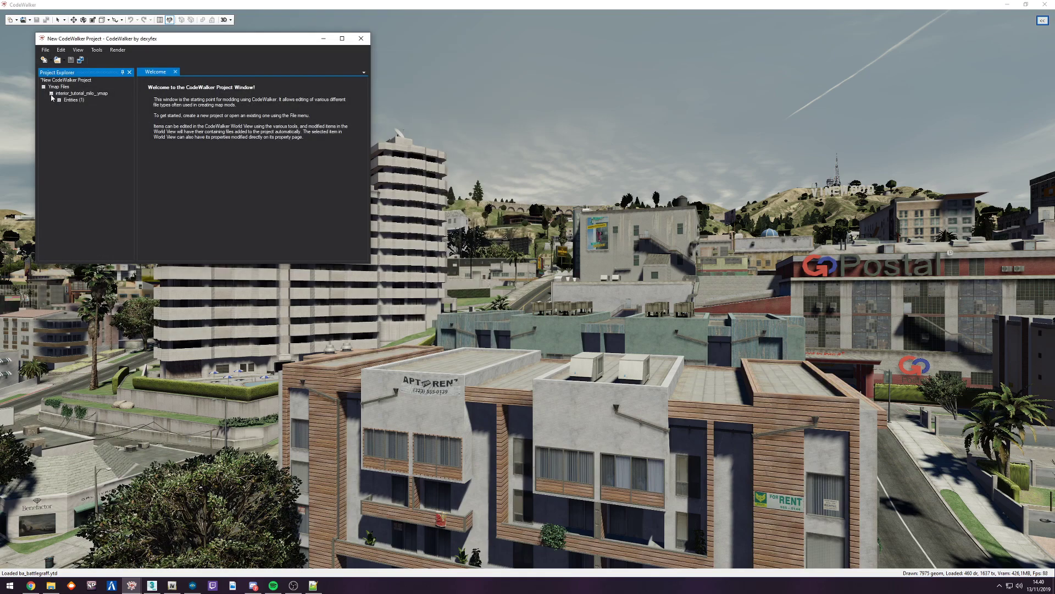
pyautogui.click(59, 100)
pyautogui.click(101, 107)
pyautogui.click(348, 94)
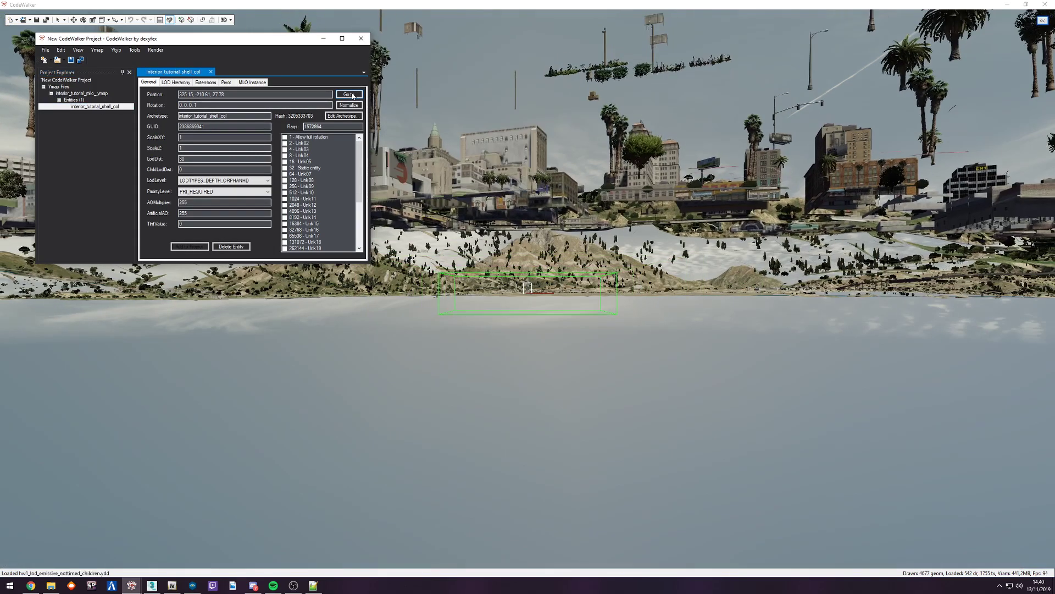
pyautogui.scroll(10, 543, 279)
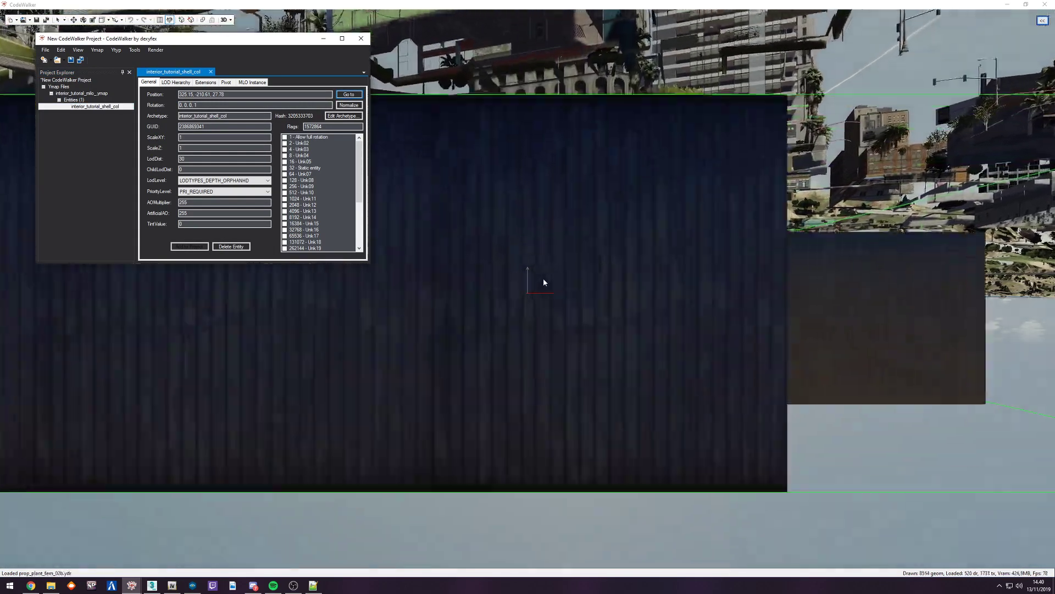
pyautogui.scroll(-3, 544, 280)
pyautogui.moveTo(544, 280); pyautogui.dragTo(627, 352)
pyautogui.scroll(-5, 642, 318)
pyautogui.scroll(-4, 596, 389)
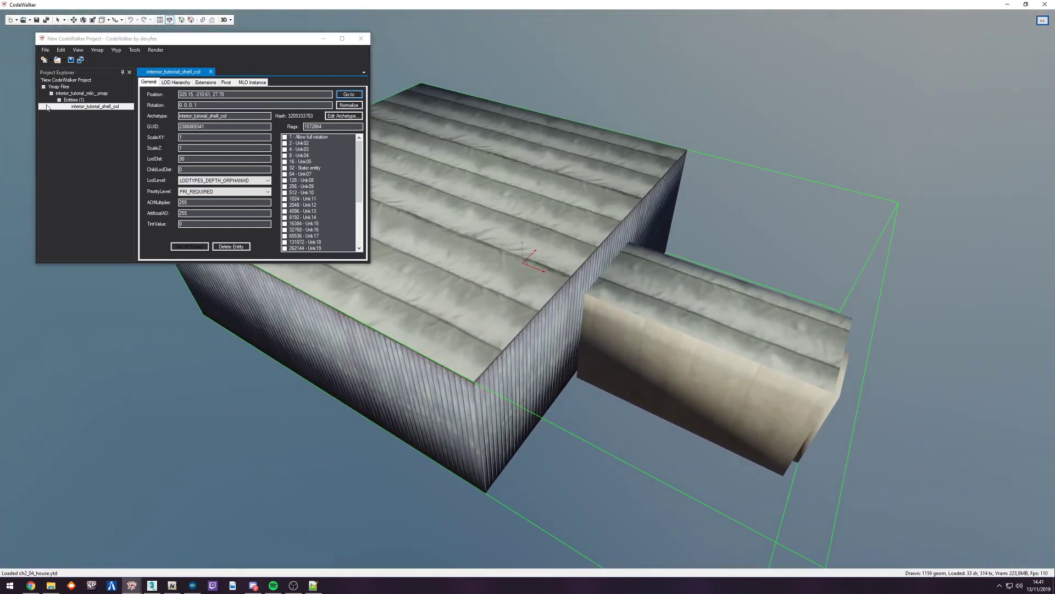
# Step: Move the shell entity straight up onto the motel parking lot, to a Z position of about 55
pyautogui.moveTo(418, 242); pyautogui.dragTo(602, 301)
pyautogui.click(73, 20)
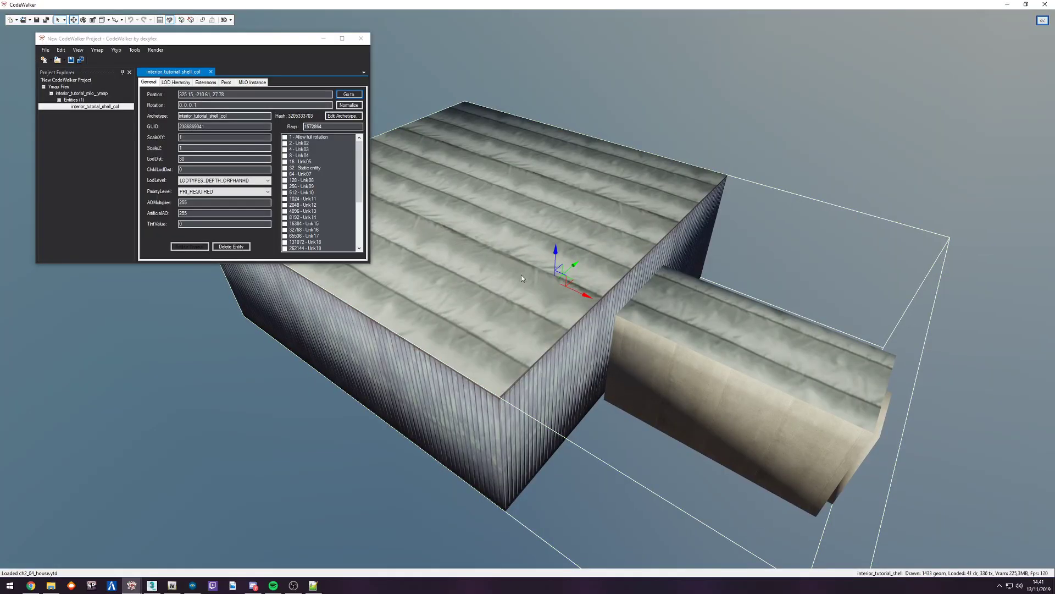
pyautogui.press('s')
pyautogui.moveTo(690, 263); pyautogui.dragTo(773, 239)
pyautogui.press('w')
pyautogui.press('s')
pyautogui.moveTo(497, 461); pyautogui.dragTo(542, 128)
pyautogui.moveTo(608, 230); pyautogui.dragTo(529, 179)
pyautogui.press('w')
pyautogui.press('s')
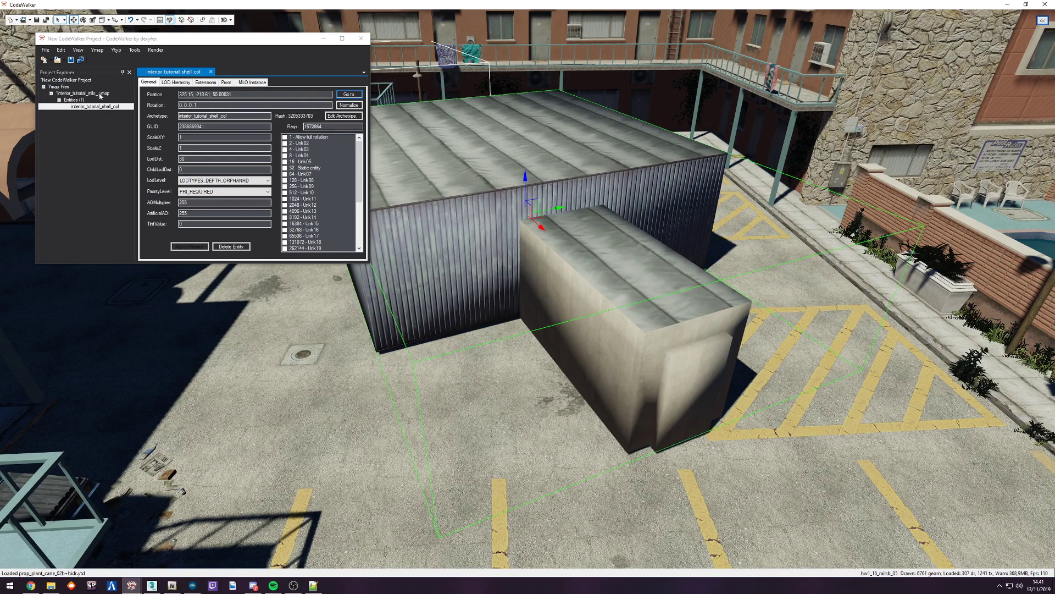
# Step: Recalculate the extents and all flags of interior_tutorial_milo_.ymap
pyautogui.click(85, 93)
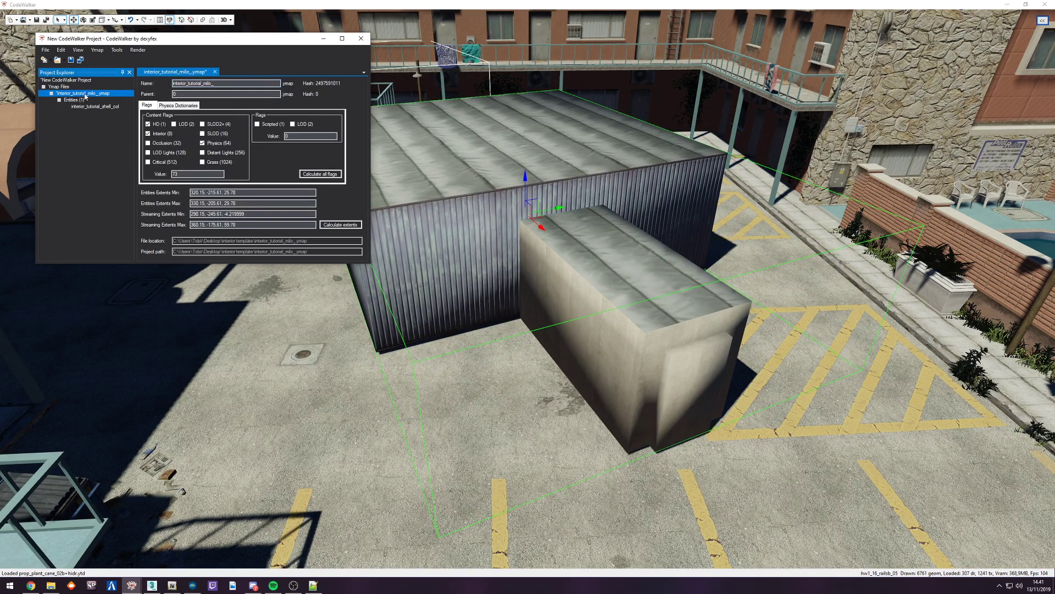
pyautogui.click(341, 225)
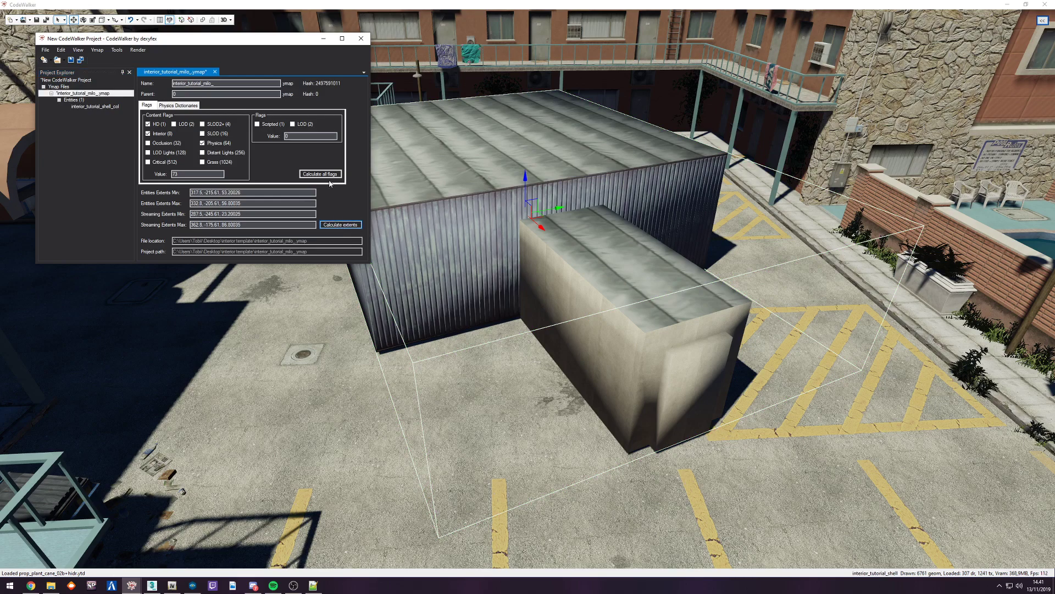
pyautogui.click(332, 175)
# Step: Save everything, naming the CodeWalker project interior_tutorial in the interior template folder
pyautogui.click(81, 60)
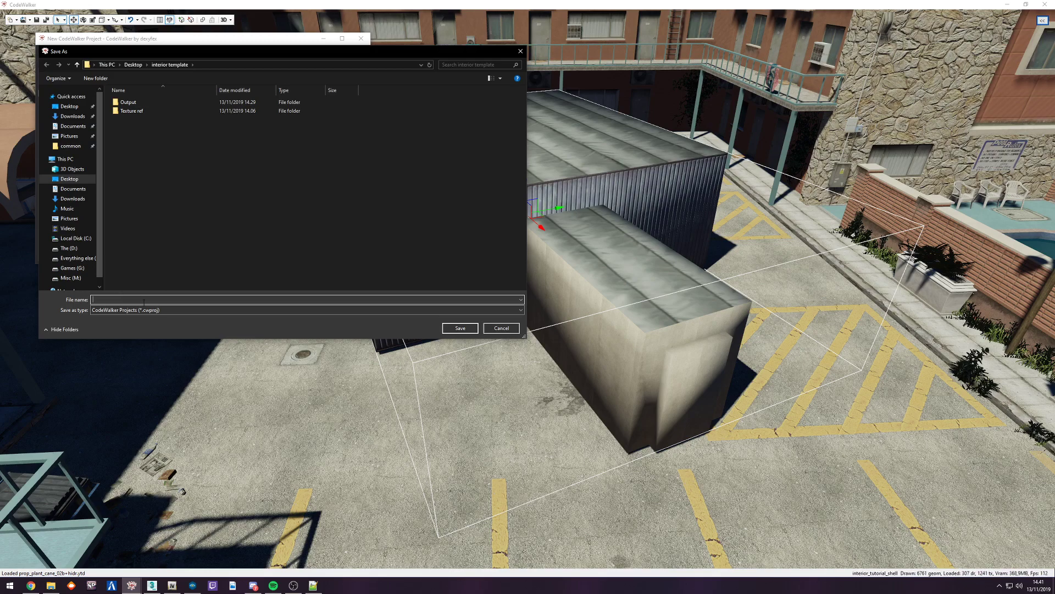
pyautogui.write('interior')
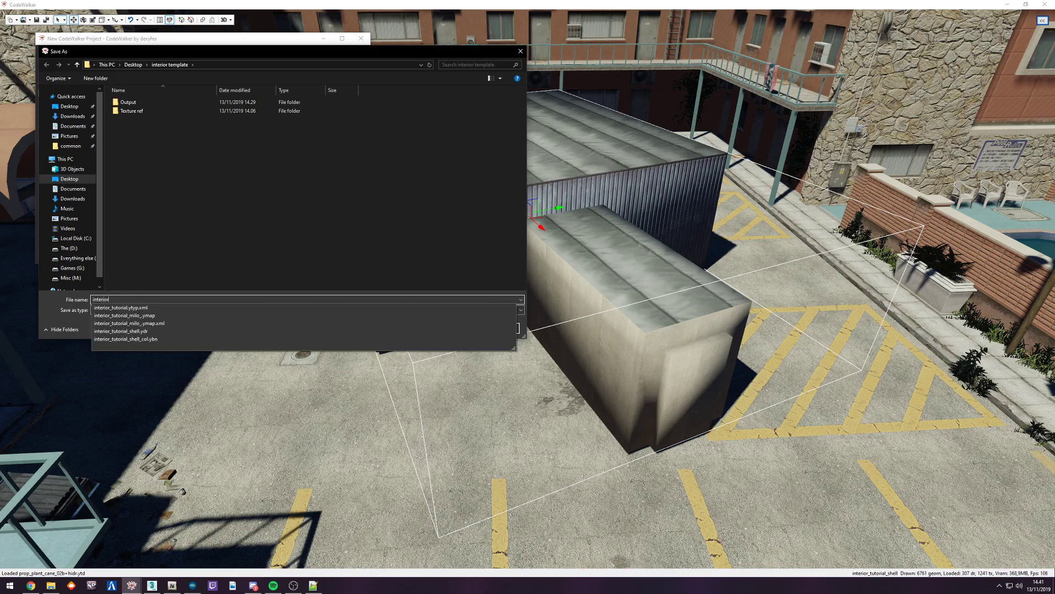
pyautogui.write('_tutorial_milo_')
pyautogui.press('Return')
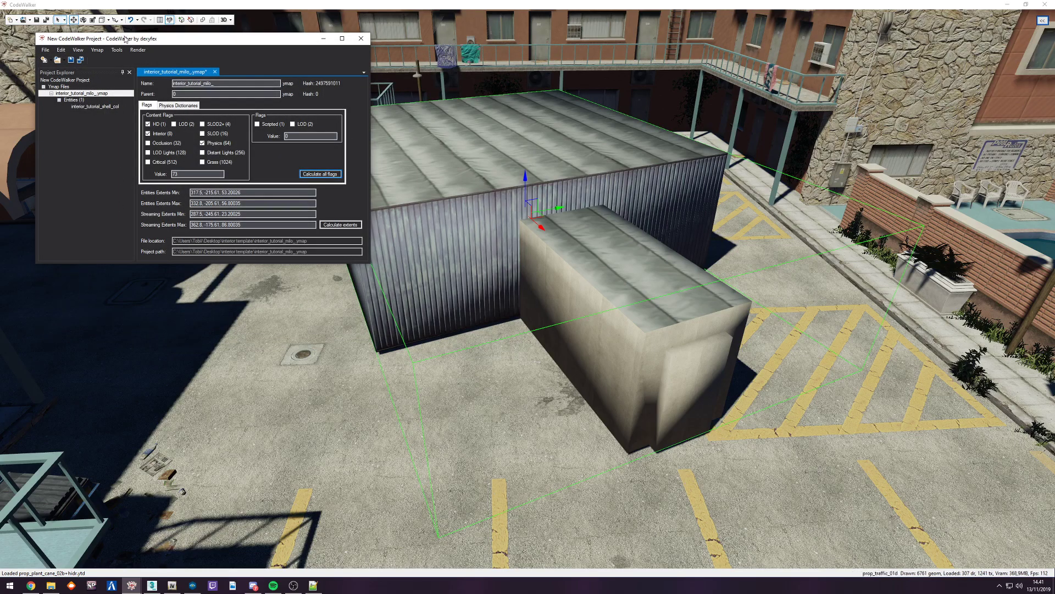
# Step: Fine-tune the shell entity's height above the parking lot to a Z position of about 55.15
pyautogui.moveTo(538, 188); pyautogui.dragTo(646, 169)
pyautogui.press('w')
pyautogui.press('s')
pyautogui.rightClick(611, 220)
pyautogui.press('w')
pyautogui.moveTo(609, 245); pyautogui.dragTo(588, 239)
pyautogui.press('s')
pyautogui.press('w')
pyautogui.press('s')
pyautogui.press('w')
pyautogui.press('s')
pyautogui.press('w')
pyautogui.press('w')
pyautogui.press('s')
pyautogui.press('s')
pyautogui.press('w')
pyautogui.press('w')
pyautogui.moveTo(643, 275)
pyautogui.mouseDown()
pyautogui.moveTo(778, 268)
pyautogui.moveTo(770, 278)
pyautogui.moveTo(648, 278)
pyautogui.moveTo(664, 278)
pyautogui.mouseUp()
pyautogui.press('w')
pyautogui.press('s')
pyautogui.press('d')
pyautogui.press('w')
pyautogui.press('s')
pyautogui.press('d')
pyautogui.press('d')
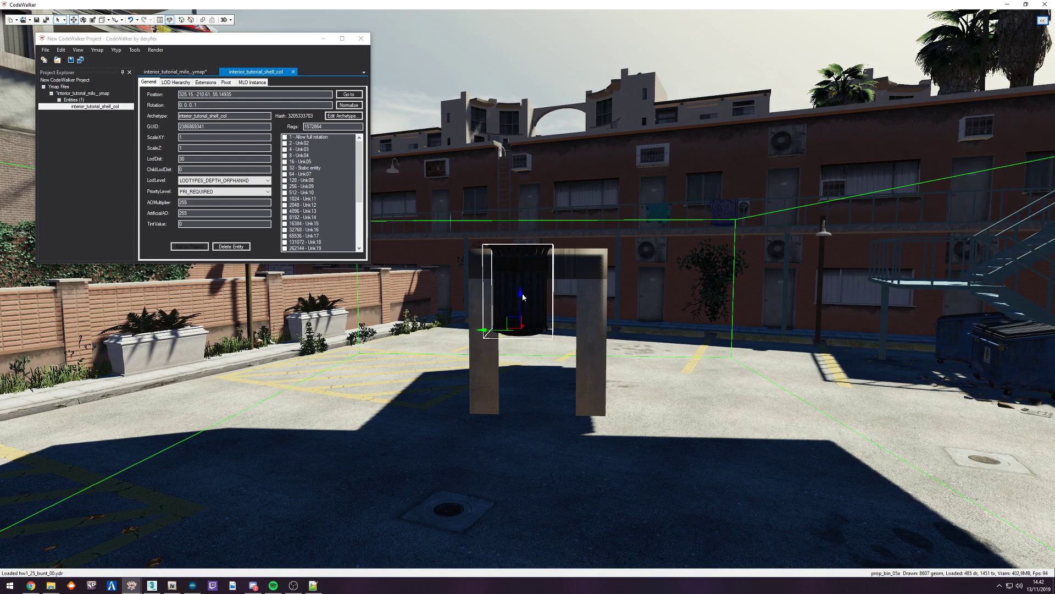
# Step: Save all project changes and close CodeWalker
pyautogui.click(81, 60)
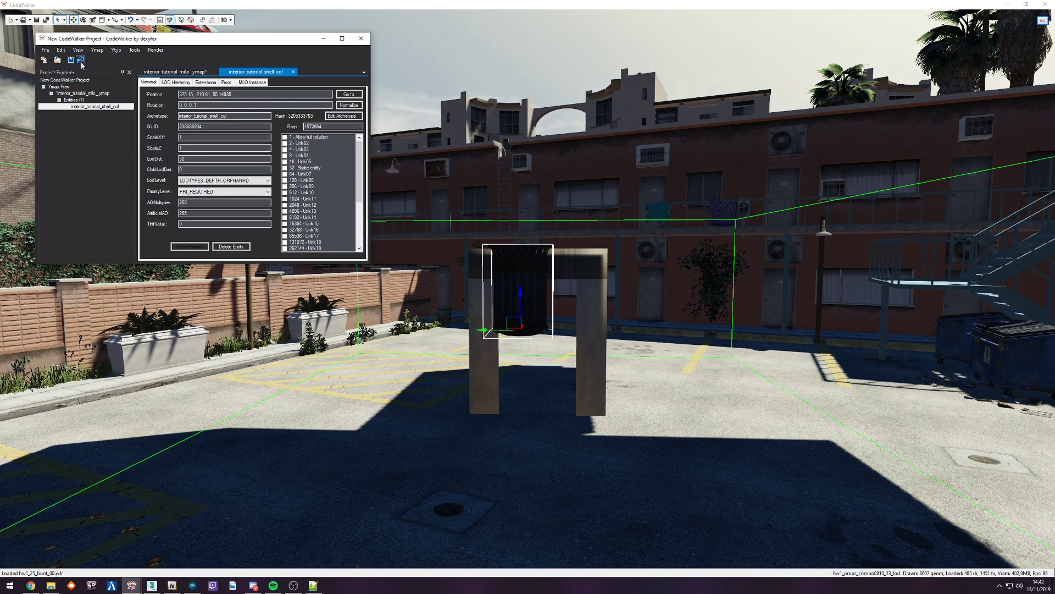
pyautogui.click(365, 43)
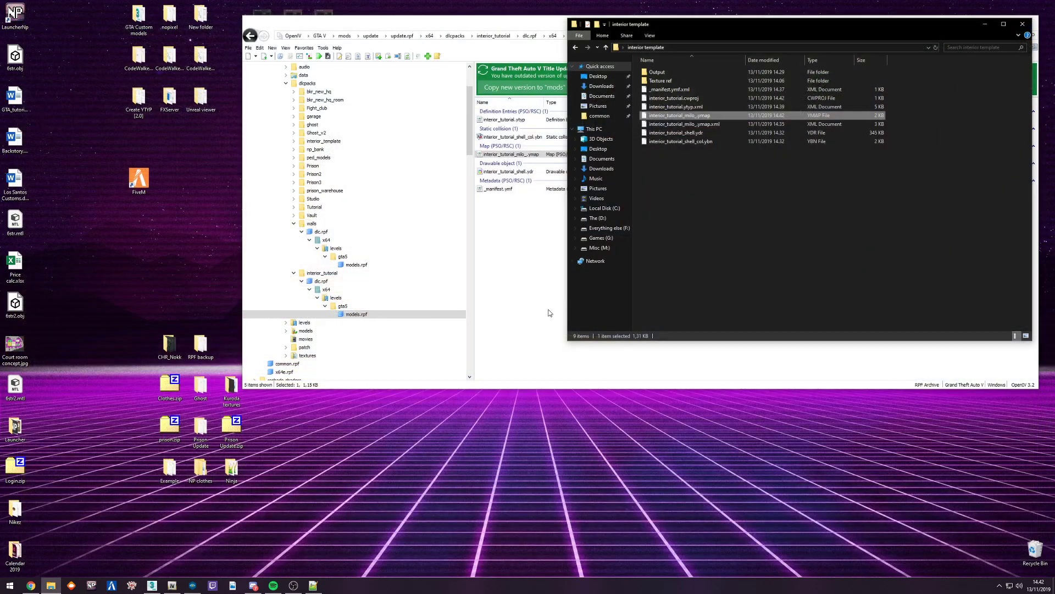
# Step: Switch to 3ds Max and select the interior_tutorial_shell_high mesh under interior_tutorial_shell
pyautogui.moveTo(152, 585)
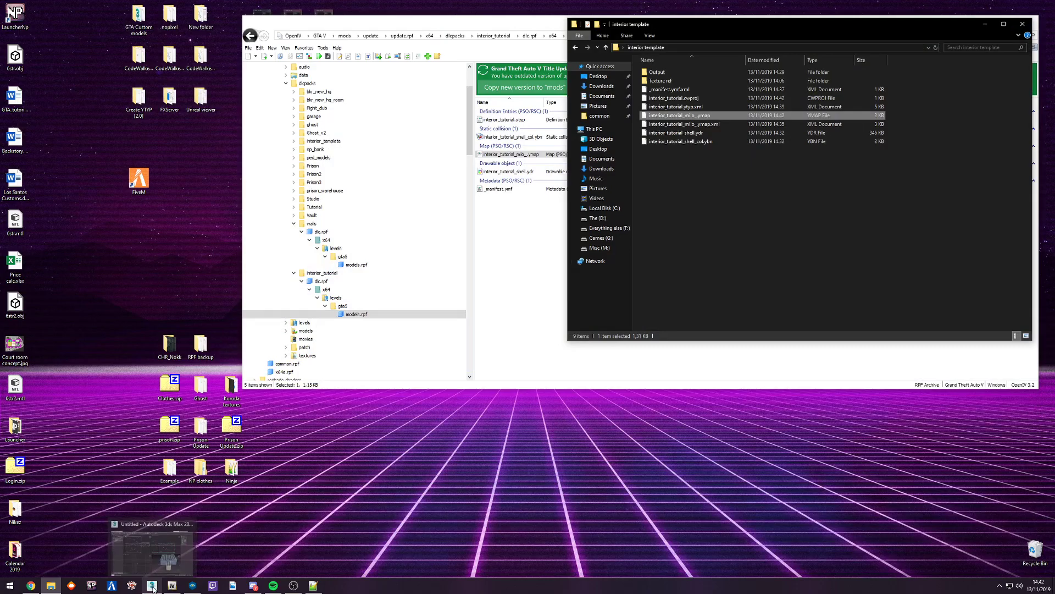
pyautogui.click(166, 559)
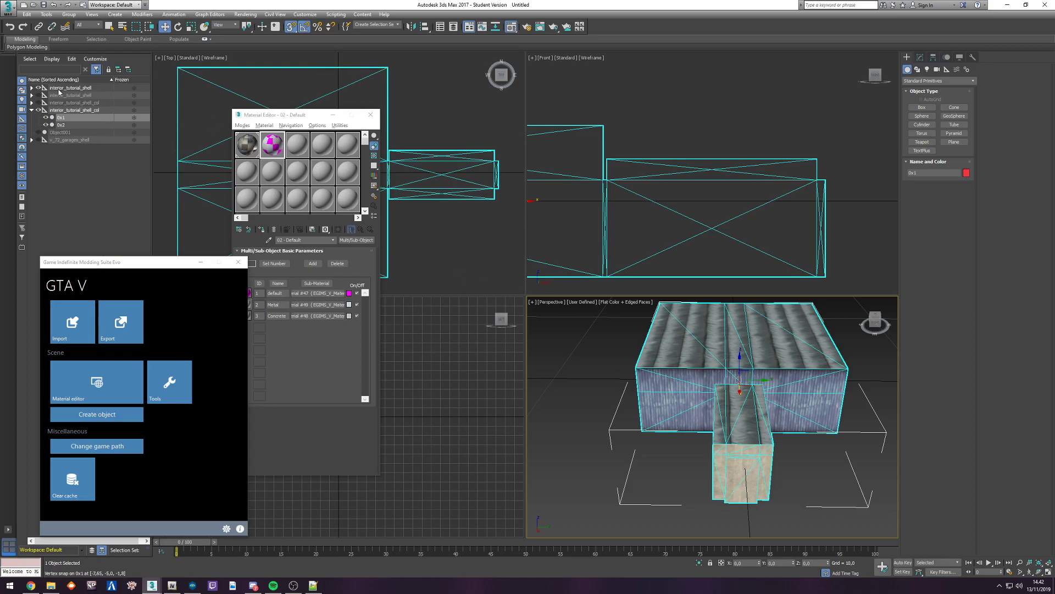
pyautogui.click(71, 88)
pyautogui.click(31, 88)
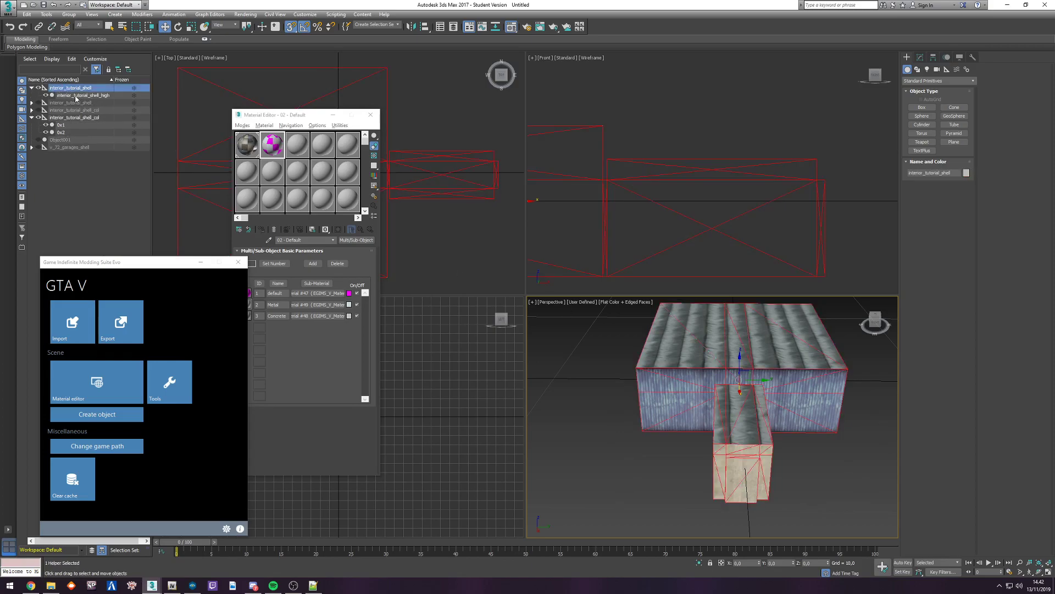
pyautogui.click(76, 96)
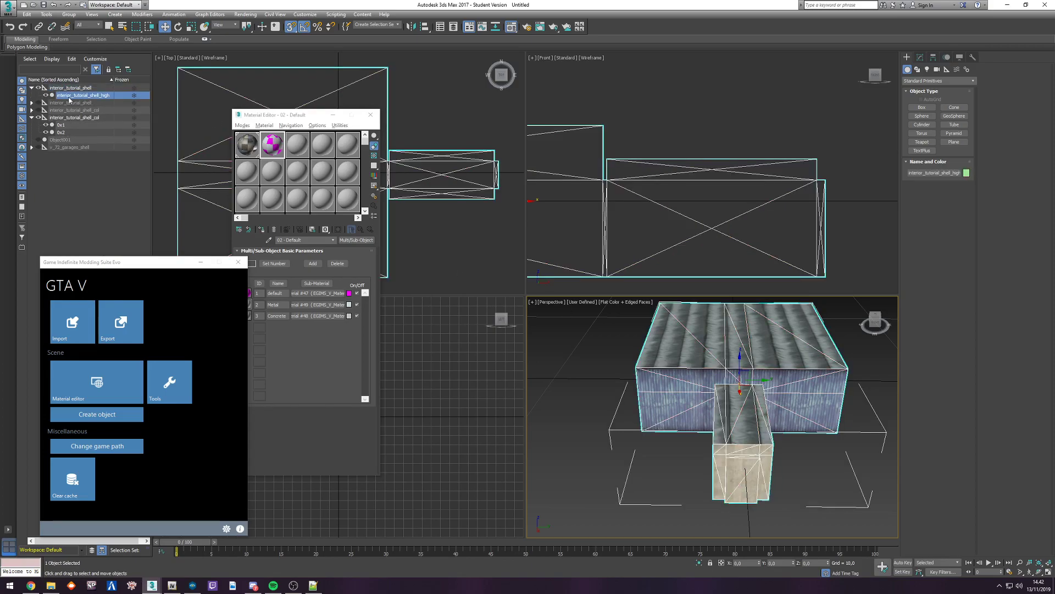
# Step: Enter Polygon selection on the mesh's Editable Mesh level and select all of its faces
pyautogui.click(920, 57)
pyautogui.click(947, 99)
pyautogui.click(947, 179)
pyautogui.hotkey('ctrl', 'a')
pyautogui.click(804, 348)
pyautogui.hotkey('ctrl', 'a')
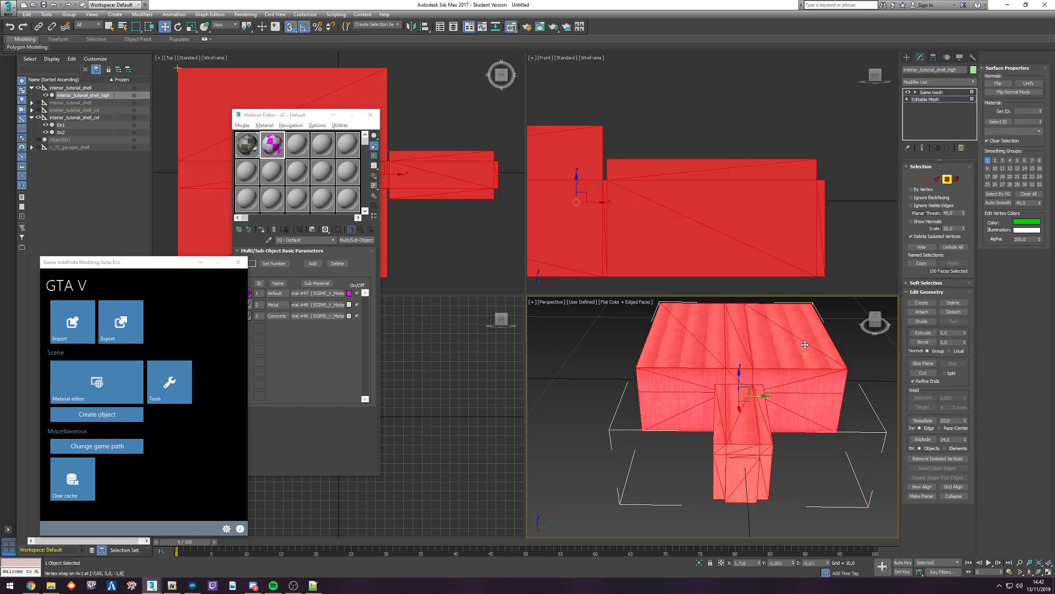
# Step: Deselect the faces and hide the 0x1 and 0x2 objects of interior_tutorial_shell_col
pyautogui.click(842, 353)
pyautogui.scroll(3, 731, 379)
pyautogui.keyDown('alt'); pyautogui.moveTo(671, 359); pyautogui.dragTo(704, 369, button='middle'); pyautogui.keyUp('alt')
pyautogui.moveTo(47, 125); pyautogui.dragTo(48, 133)
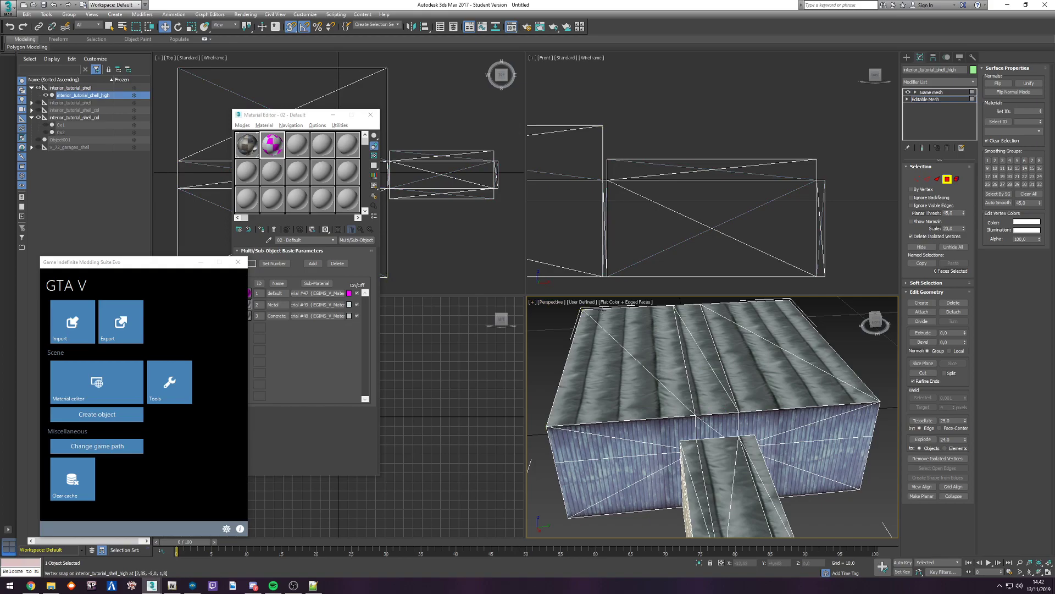
# Step: Try to flip the normals of all faces on the interior_tutorial_shell_high mesh
pyautogui.hotkey('ctrl', 'a')
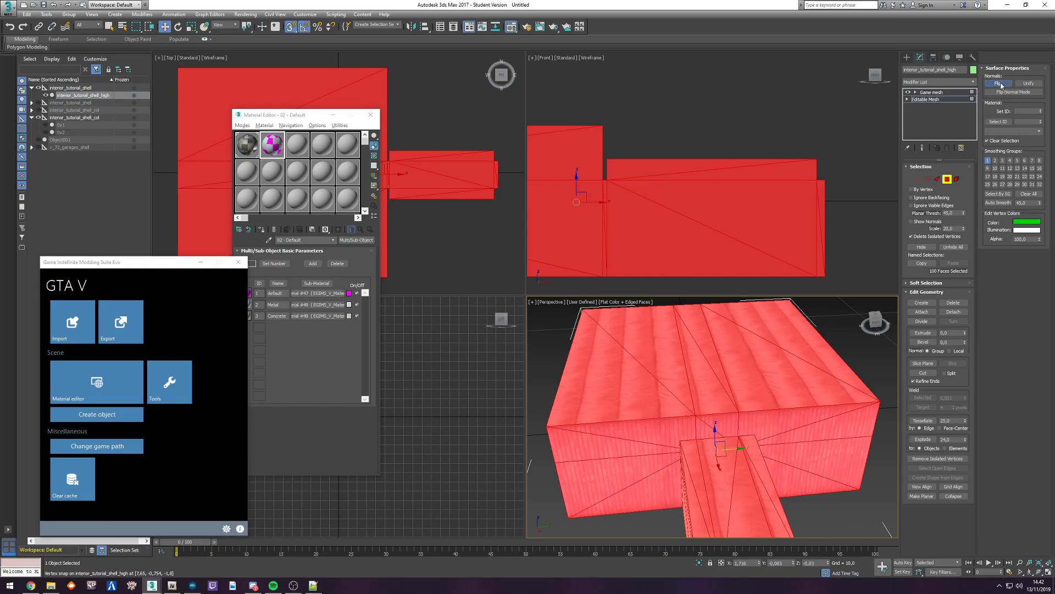
pyautogui.click(826, 327)
pyautogui.click(680, 422)
pyautogui.keyDown('alt'); pyautogui.moveTo(680, 422); pyautogui.dragTo(753, 383, button='middle'); pyautogui.keyUp('alt')
pyautogui.click(749, 352)
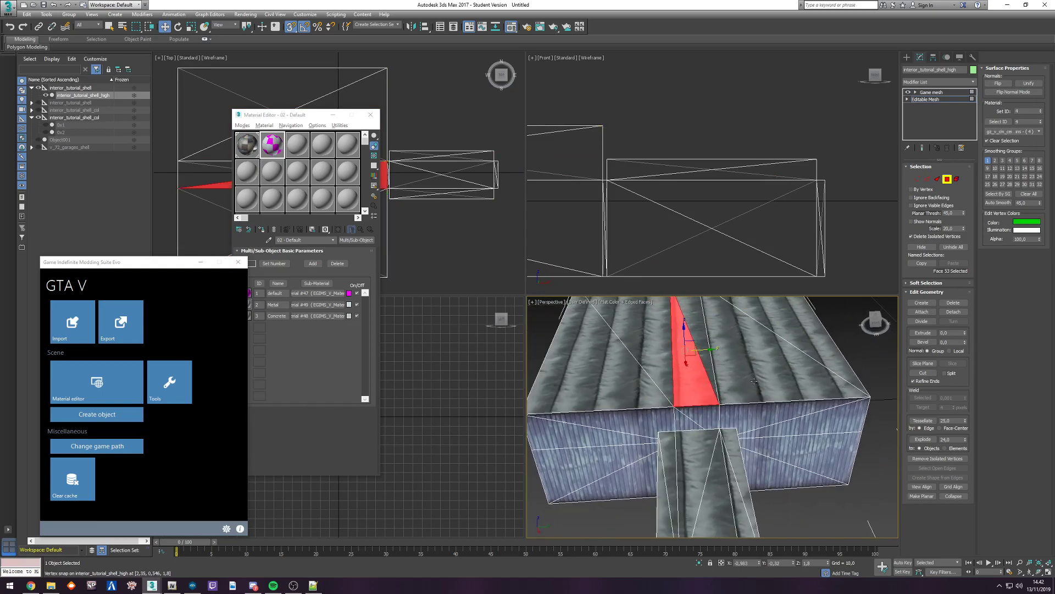
# Step: Weld the selected vertices of the shell mesh using the 0.001 threshold
pyautogui.hotkey('ctrl', 'a')
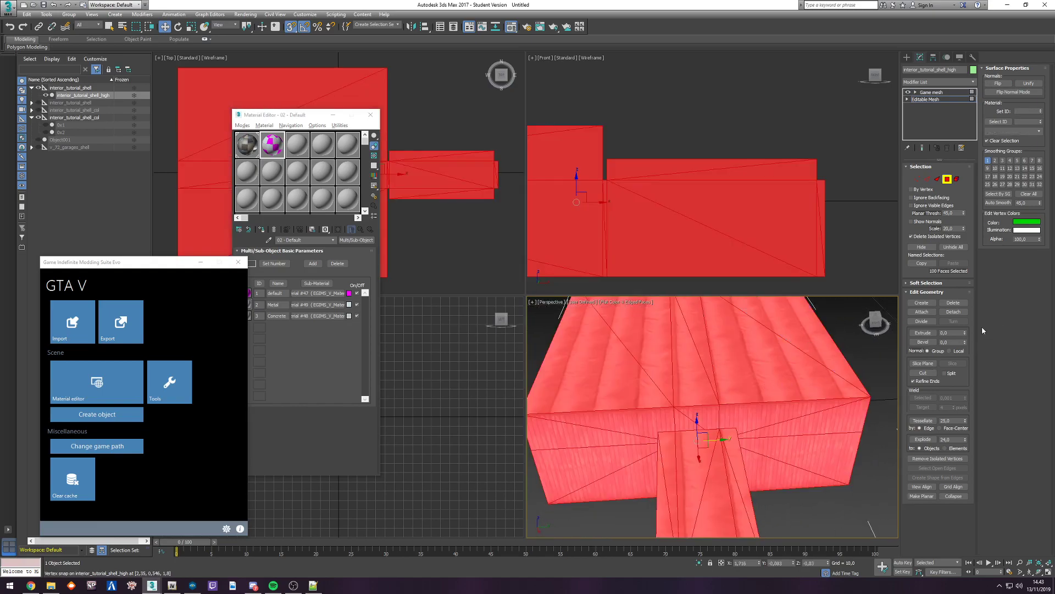
pyautogui.click(917, 179)
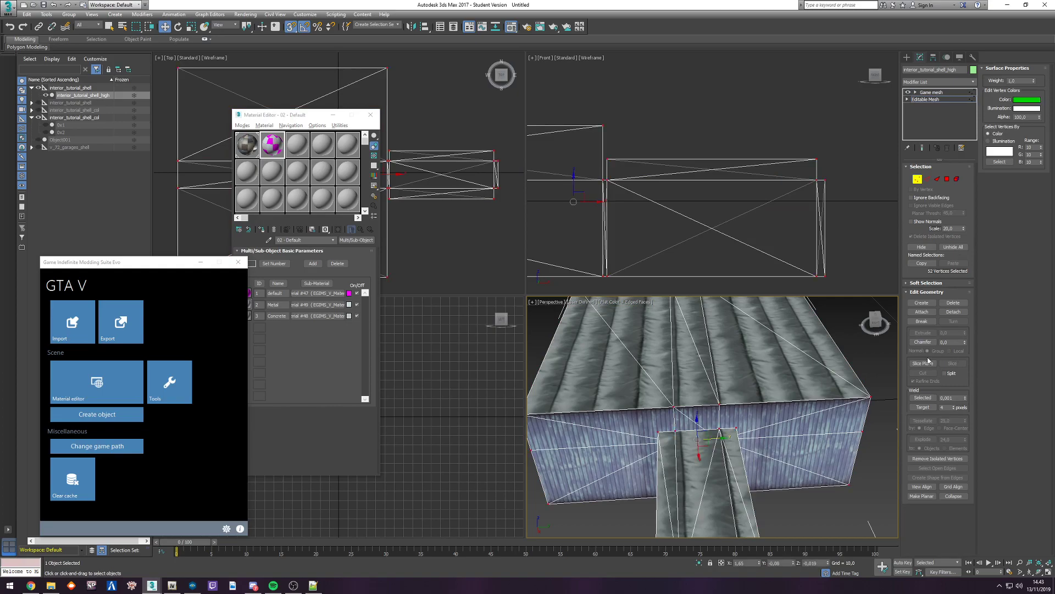
pyautogui.click(923, 398)
pyautogui.click(555, 319)
# Step: Try flipping the normals again in Polygon mode, on single roof faces and on the whole shell
pyautogui.click(947, 179)
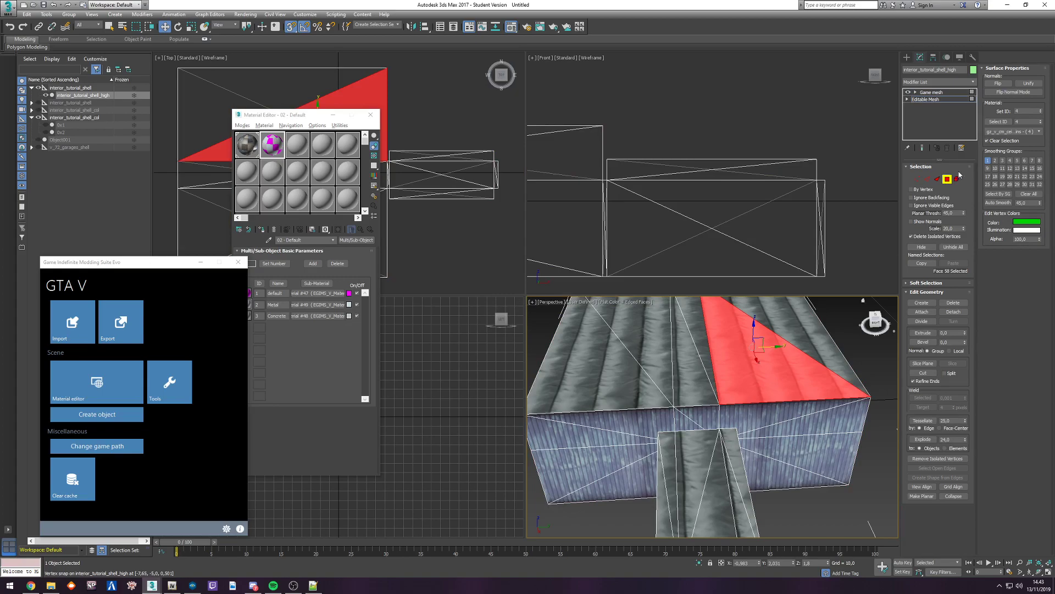
pyautogui.click(847, 364)
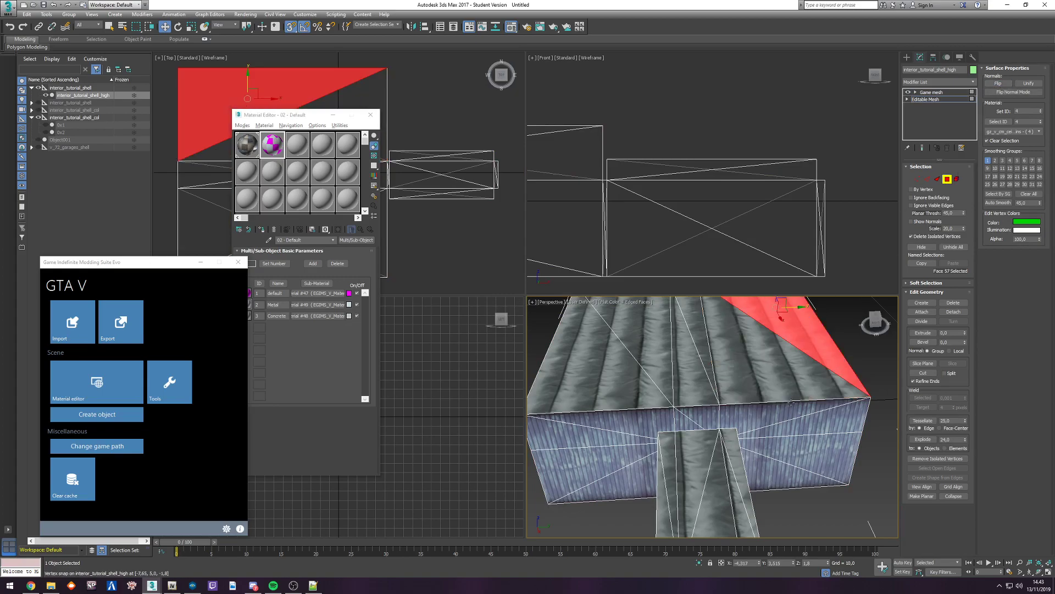
pyautogui.scroll(3, 790, 360)
pyautogui.scroll(-2, 790, 360)
pyautogui.scroll(-3, 790, 360)
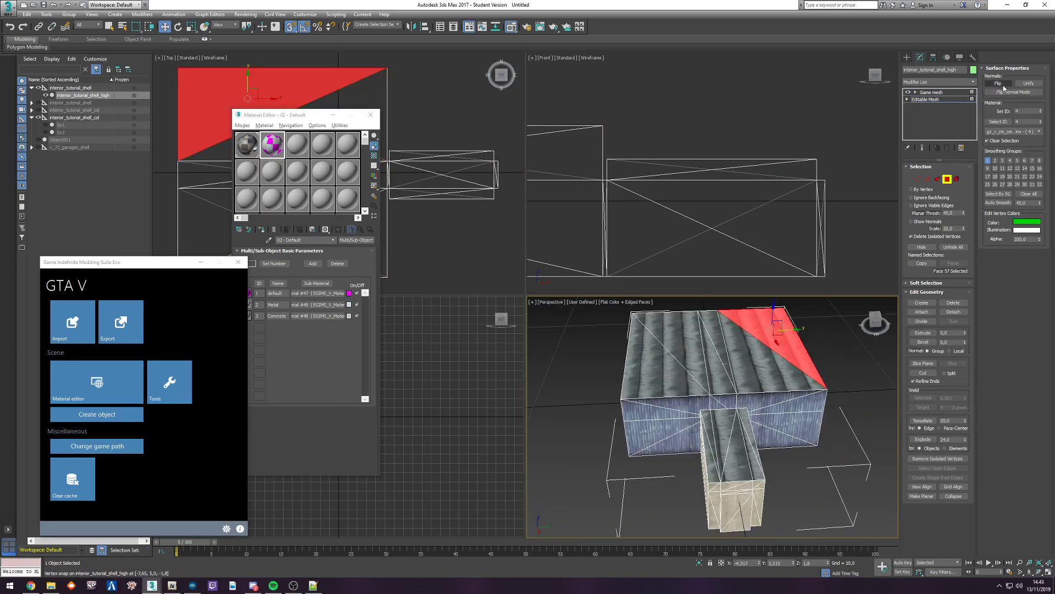
pyautogui.click(848, 331)
pyautogui.hotkey('ctrl', 'a')
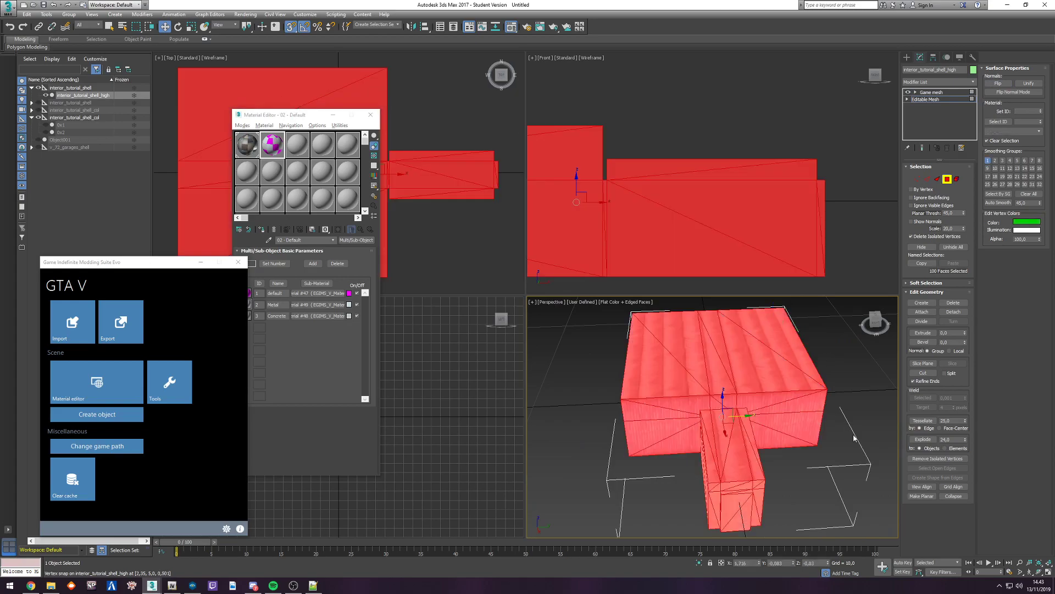
pyautogui.click(850, 433)
# Step: Examine the shell's wall faces up close to check which way they point
pyautogui.keyDown('alt'); pyautogui.moveTo(851, 433); pyautogui.dragTo(764, 440, button='middle'); pyautogui.keyUp('alt')
pyautogui.scroll(3, 778, 400)
pyautogui.click(715, 401)
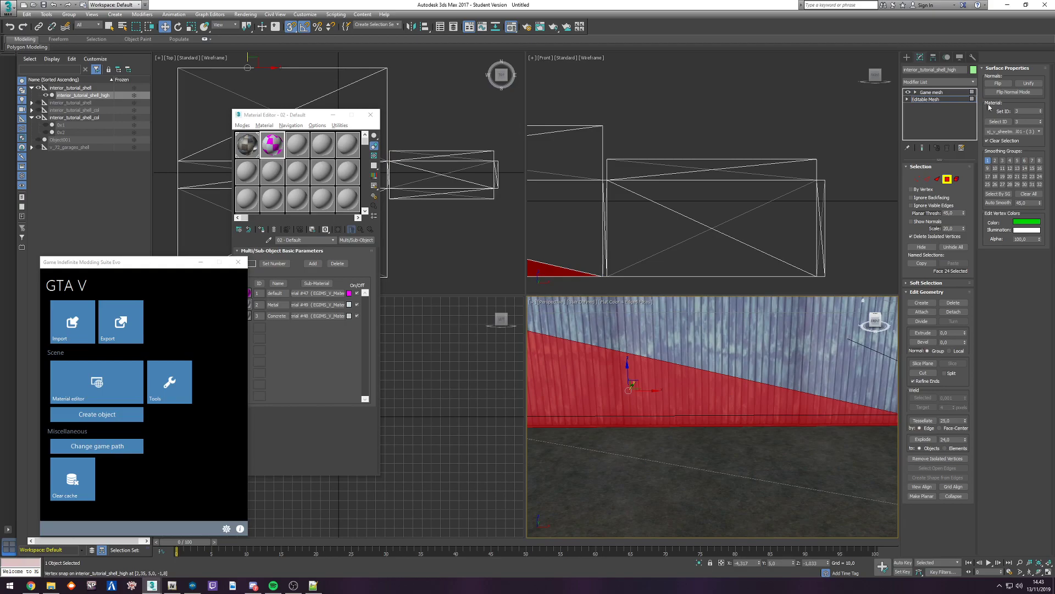
pyautogui.click(760, 358)
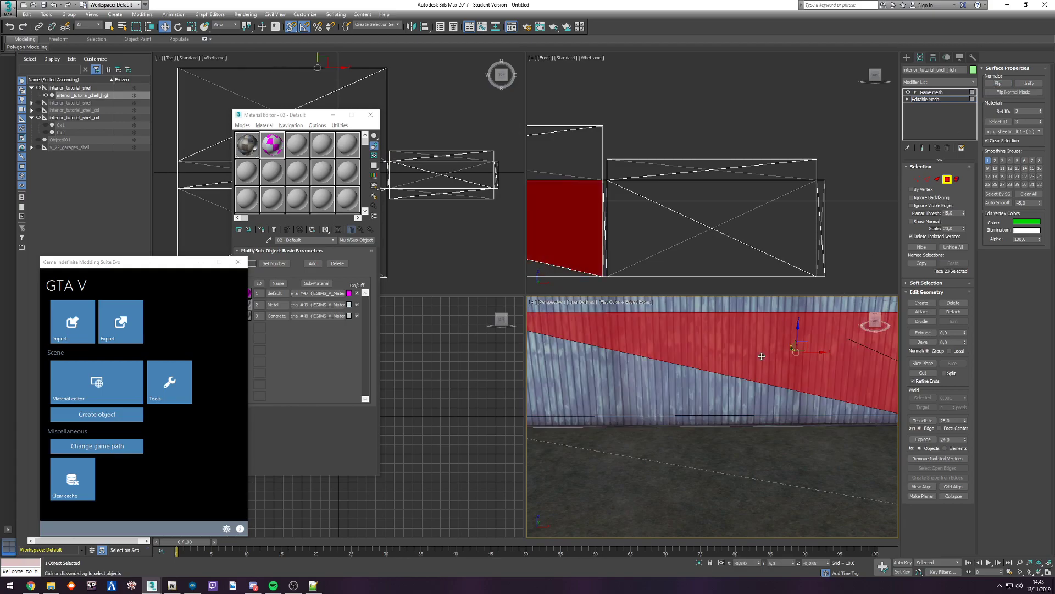
pyautogui.scroll(-5, 754, 360)
pyautogui.scroll(3, 738, 361)
pyautogui.scroll(-3, 698, 347)
pyautogui.click(687, 335)
# Step: Convert the interior_tutorial_shell_high mesh to Editable Poly
pyautogui.keyDown('alt'); pyautogui.moveTo(687, 335); pyautogui.dragTo(695, 374, button='middle'); pyautogui.keyUp('alt')
pyautogui.rightClick(694, 374)
pyautogui.moveTo(736, 469)
pyautogui.click(805, 471)
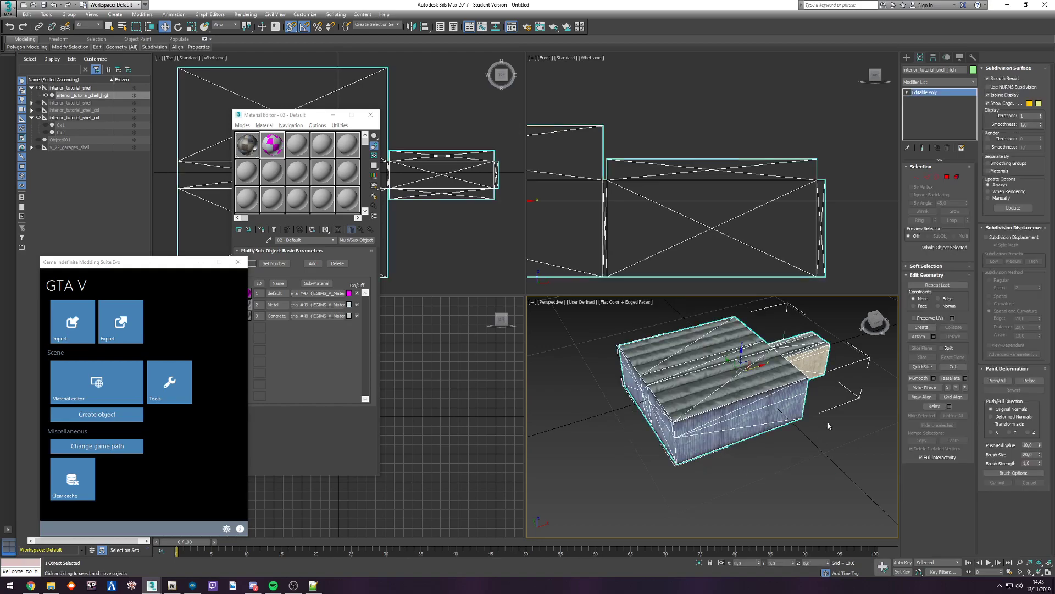
# Step: Flip all polygons of the Editable Poly shell and check it from outside and inside
pyautogui.click(947, 177)
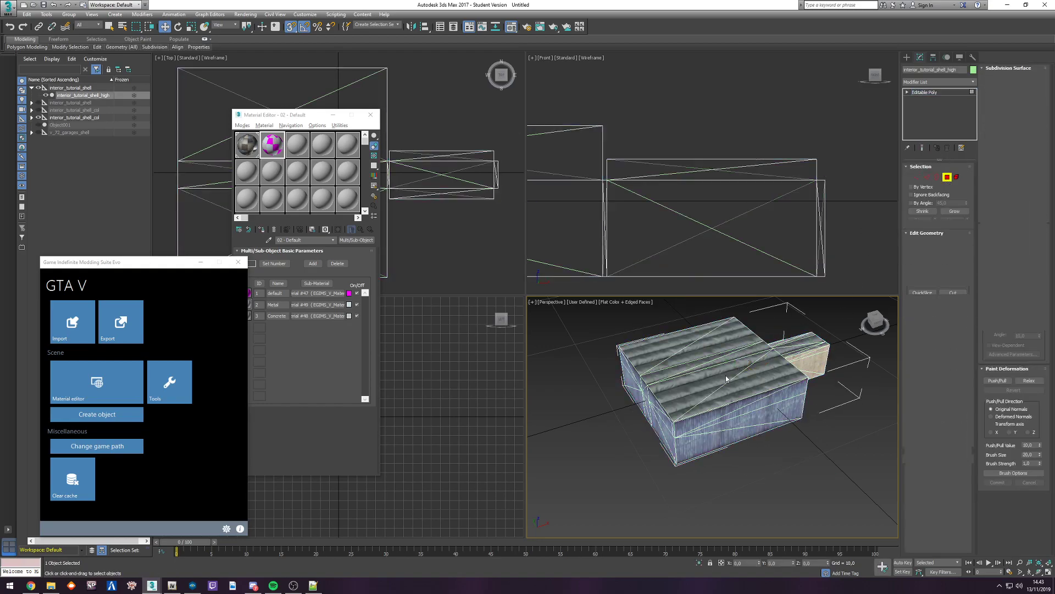
pyautogui.hotkey('ctrl', 'a')
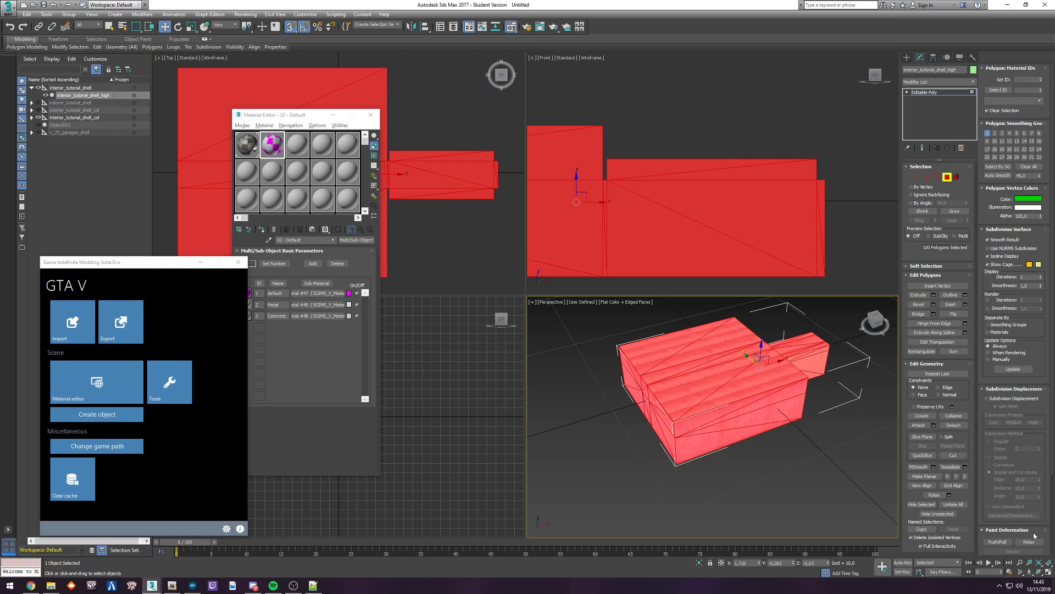
pyautogui.moveTo(1037, 337); pyautogui.dragTo(1030, 188)
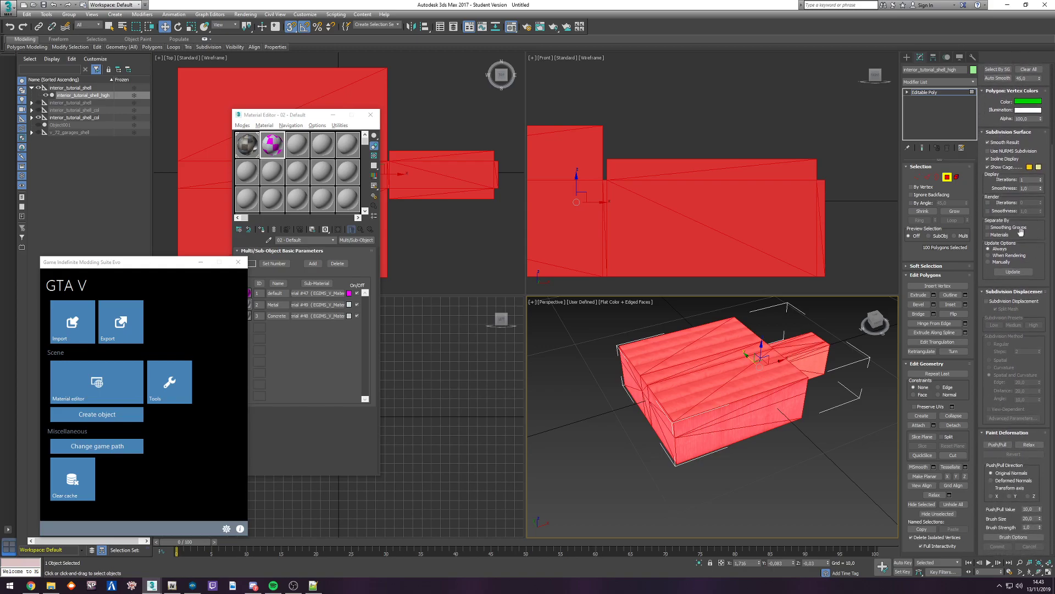
pyautogui.click(956, 315)
pyautogui.click(813, 423)
pyautogui.scroll(3, 725, 373)
pyautogui.keyDown('alt'); pyautogui.moveTo(743, 400); pyautogui.dragTo(774, 347, button='middle'); pyautogui.keyUp('alt')
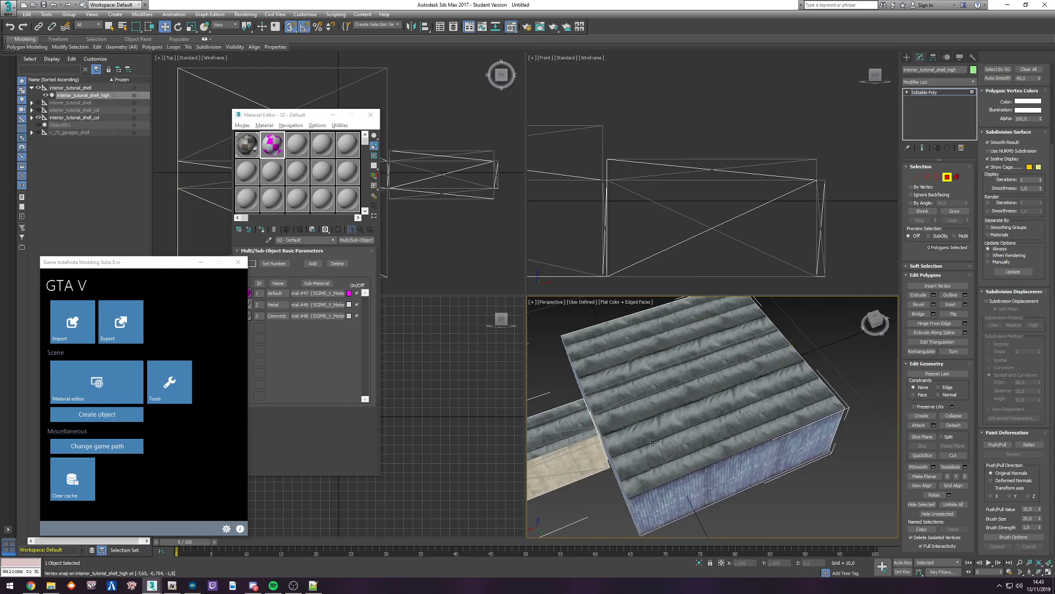
pyautogui.keyDown('alt'); pyautogui.moveTo(730, 361); pyautogui.dragTo(749, 334, button='middle'); pyautogui.keyUp('alt')
pyautogui.scroll(6, 749, 334)
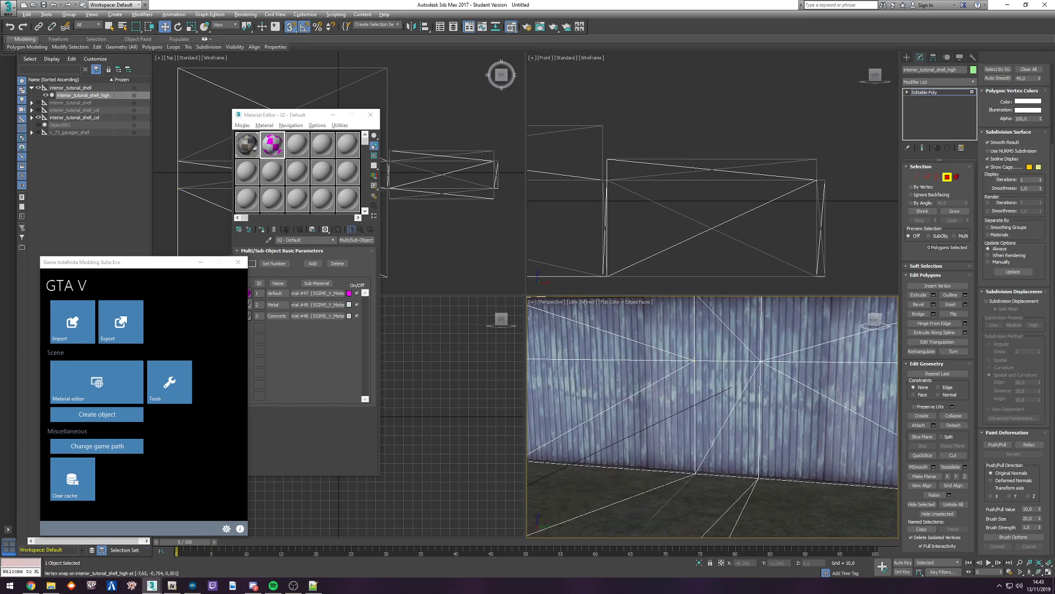
pyautogui.scroll(-8, 704, 350)
pyautogui.keyDown('alt'); pyautogui.moveTo(693, 522); pyautogui.dragTo(731, 384, button='middle'); pyautogui.keyUp('alt')
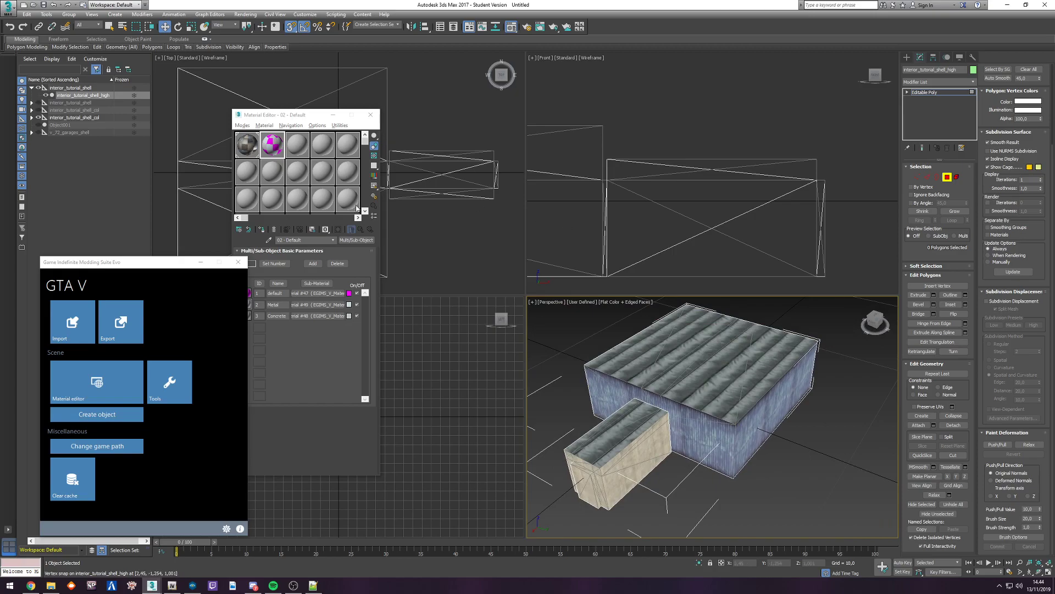
# Step: Unhide the 0x1 and 0x2 collision meshes under interior_tutorial_shell_col
pyautogui.click(74, 118)
pyautogui.click(32, 118)
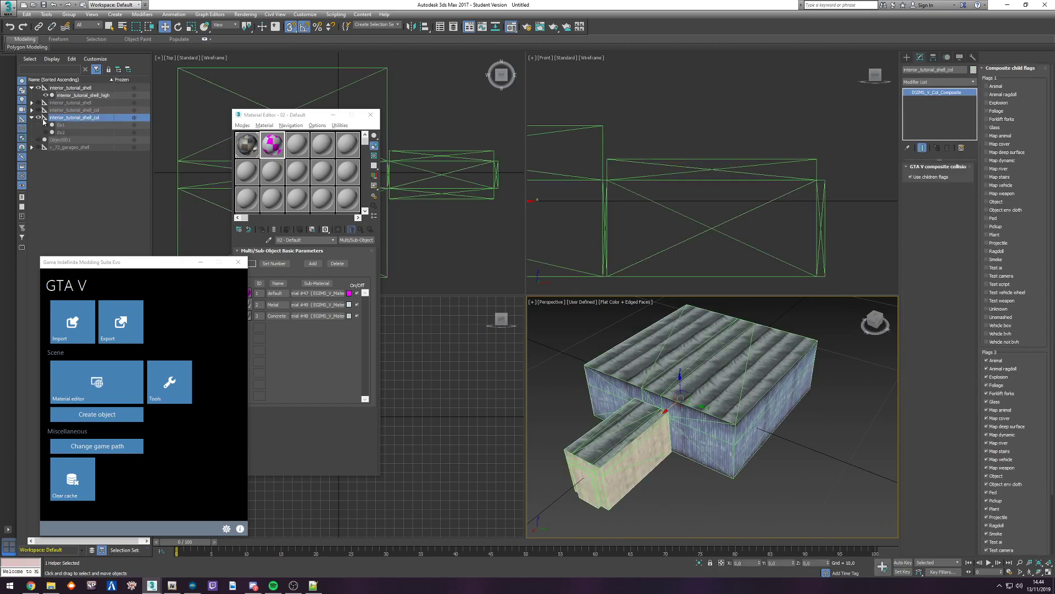
pyautogui.click(57, 125)
pyautogui.click(46, 132)
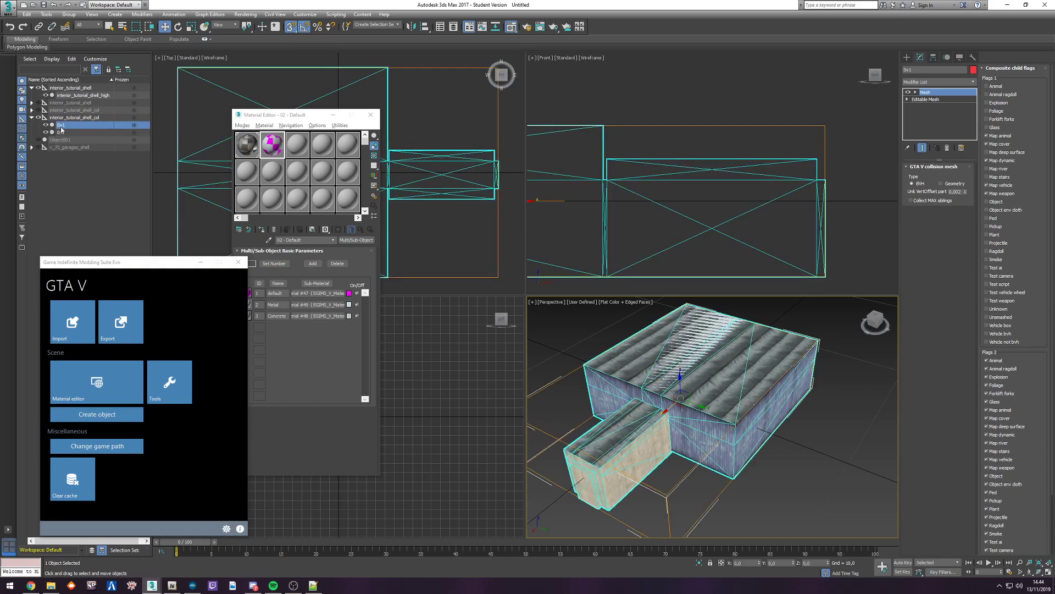
# Step: Add a Game mesh modifier to interior_tutorial_shell_high from the GIMS Evo model objects
pyautogui.click(77, 95)
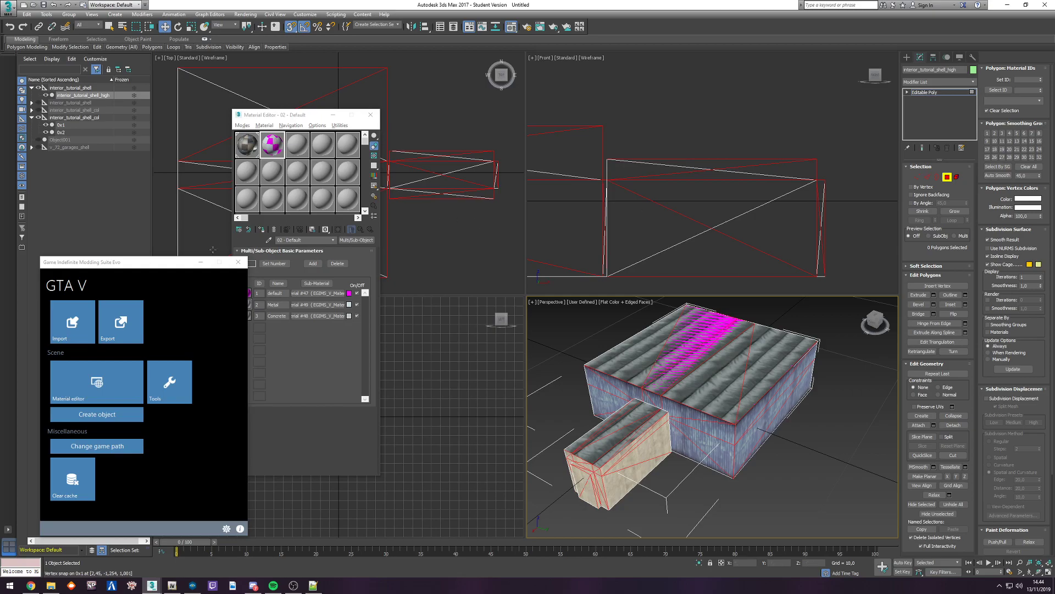
pyautogui.click(105, 419)
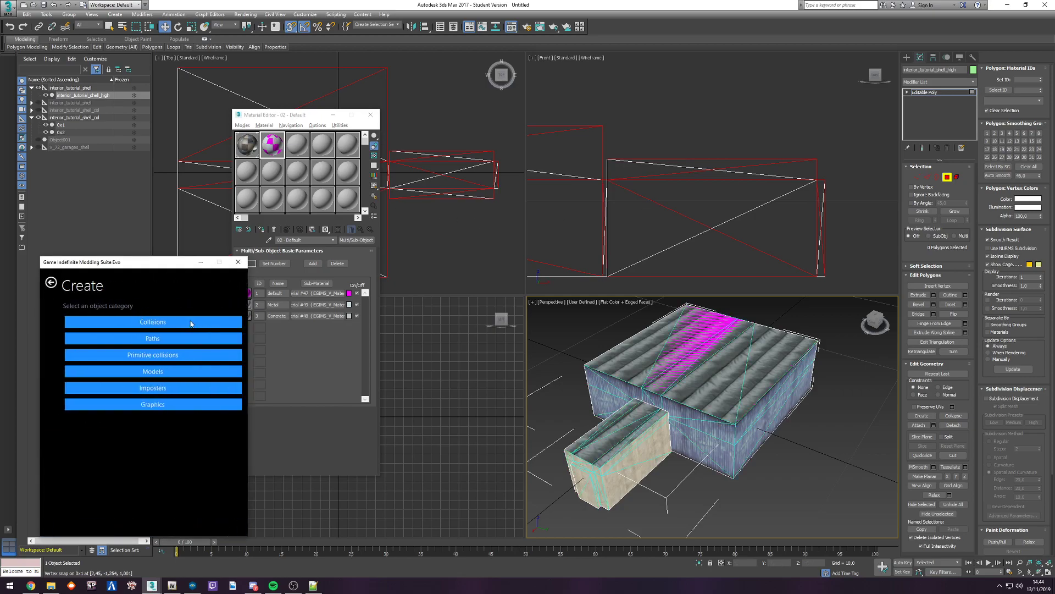
pyautogui.click(153, 372)
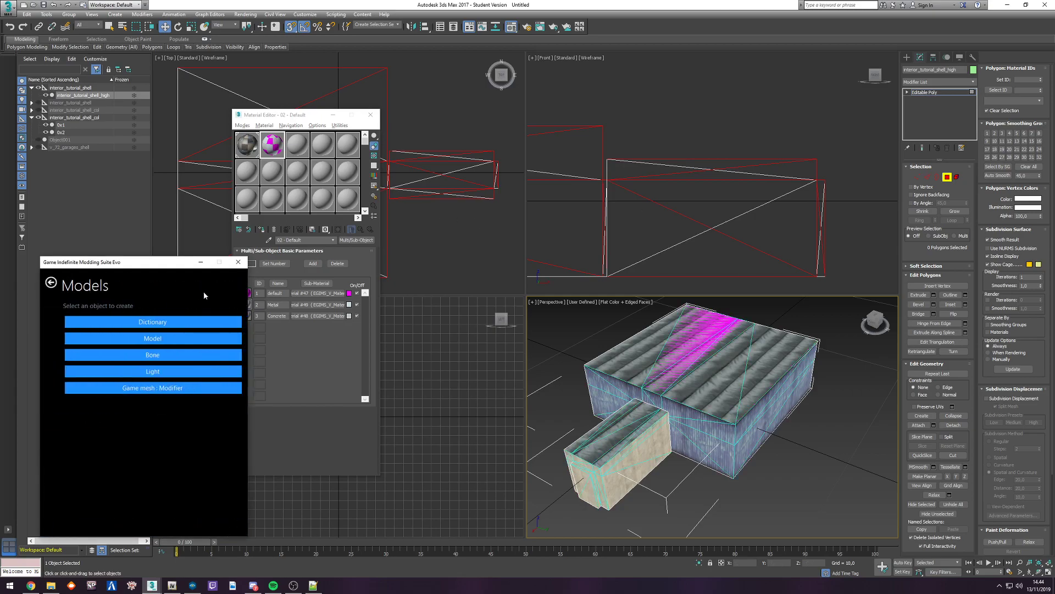
pyautogui.click(157, 389)
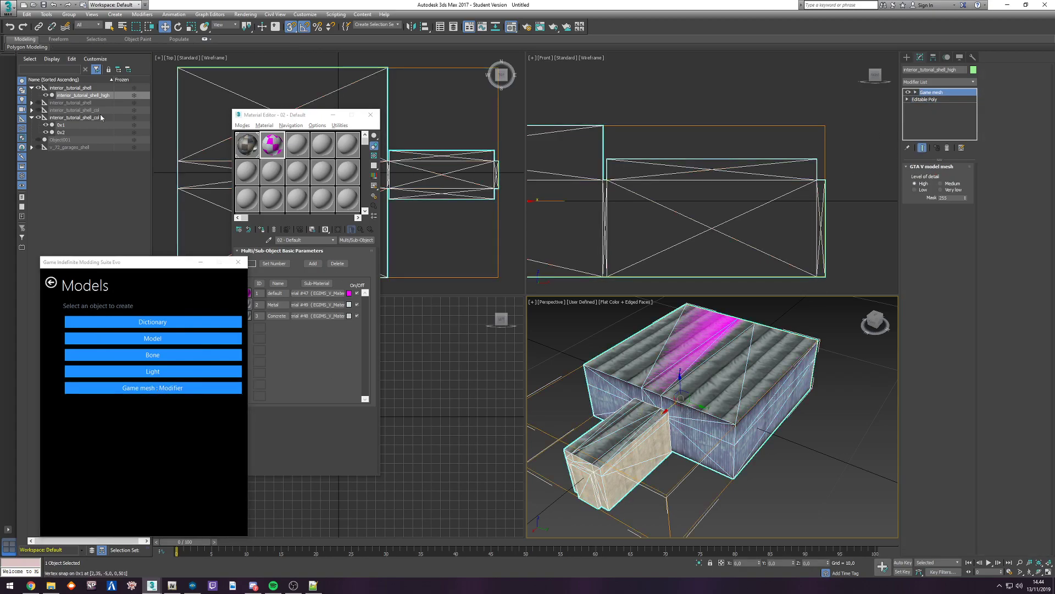
# Step: Hide the high shell mesh and flip the normals of all faces on the 0x1 collision mesh
pyautogui.click(46, 95)
pyautogui.click(60, 125)
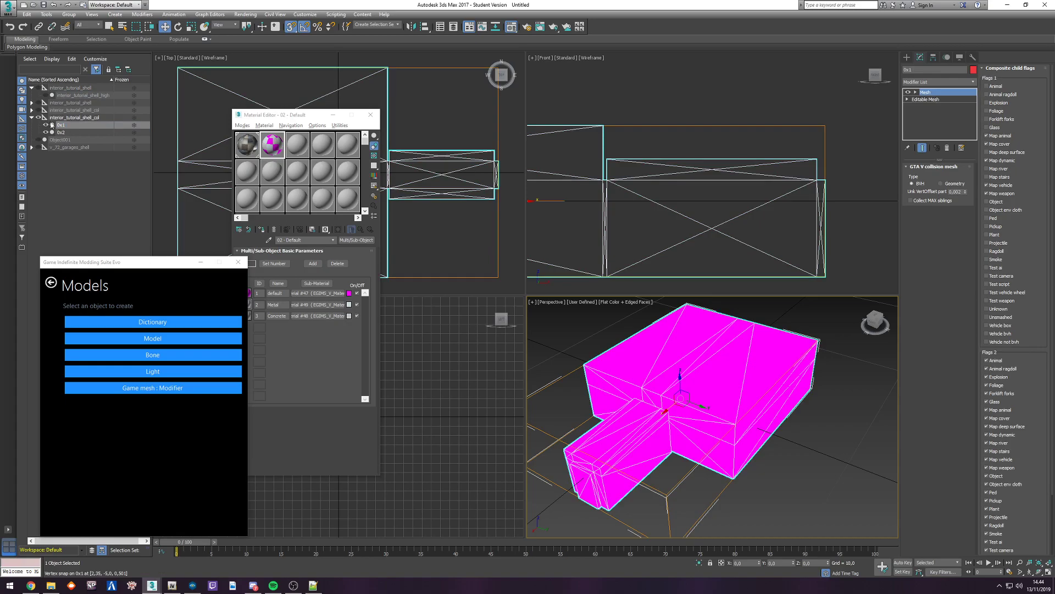
pyautogui.click(933, 118)
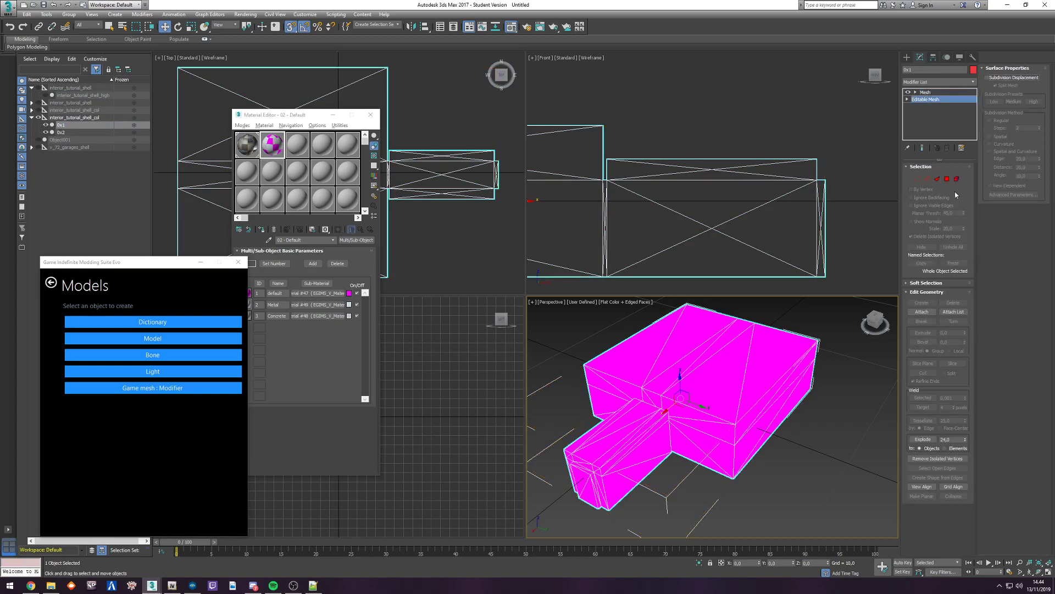
pyautogui.click(947, 178)
pyautogui.click(831, 345)
pyautogui.click(790, 346)
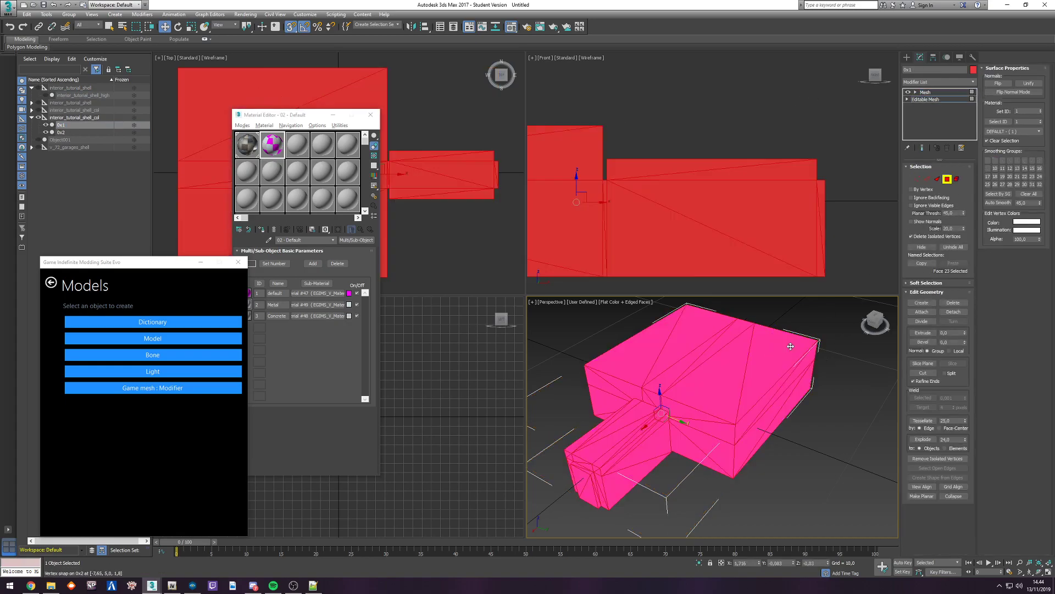
pyautogui.click(1002, 84)
pyautogui.click(816, 383)
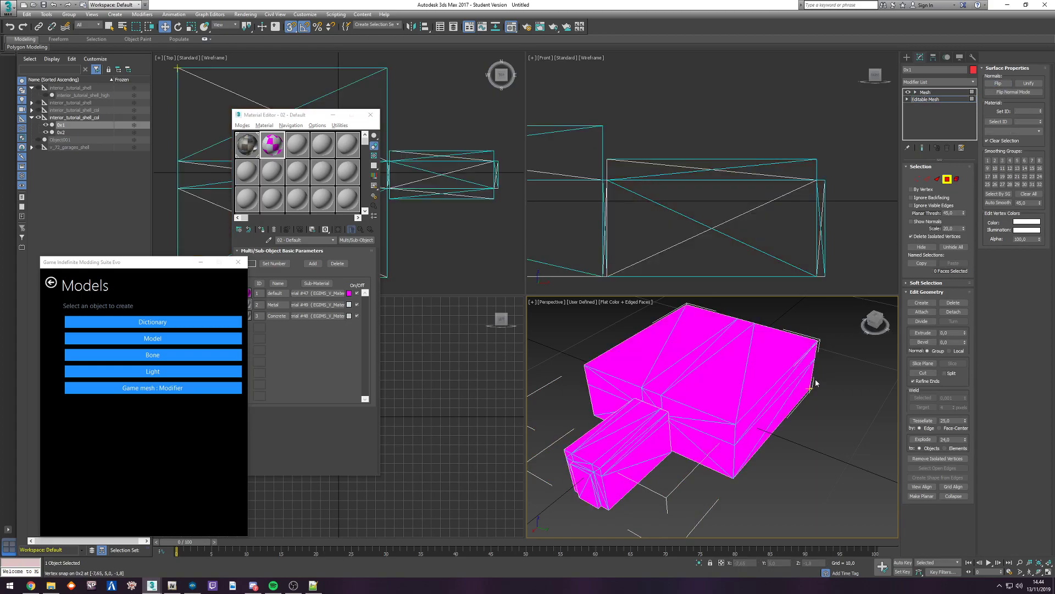
# Step: Hide the 0x1 collision mesh and flip the normals of all faces on 0x2
pyautogui.click(45, 133)
pyautogui.keyDown('alt'); pyautogui.moveTo(695, 407); pyautogui.dragTo(768, 450, button='middle'); pyautogui.keyUp('alt')
pyautogui.click(53, 132)
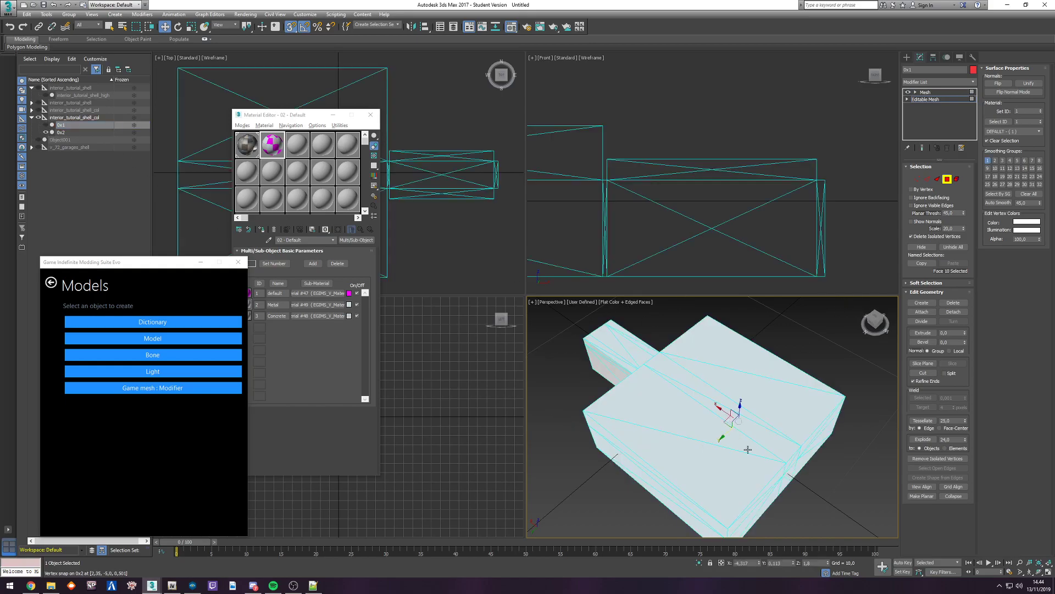
pyautogui.click(61, 132)
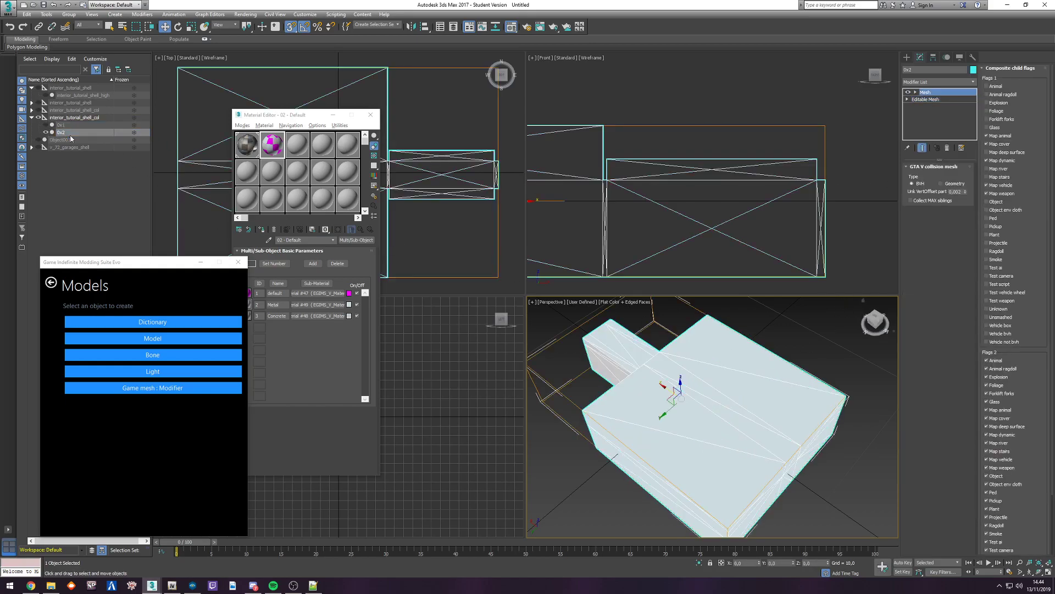
pyautogui.click(926, 99)
pyautogui.click(947, 178)
pyautogui.hotkey('ctrl', 'a')
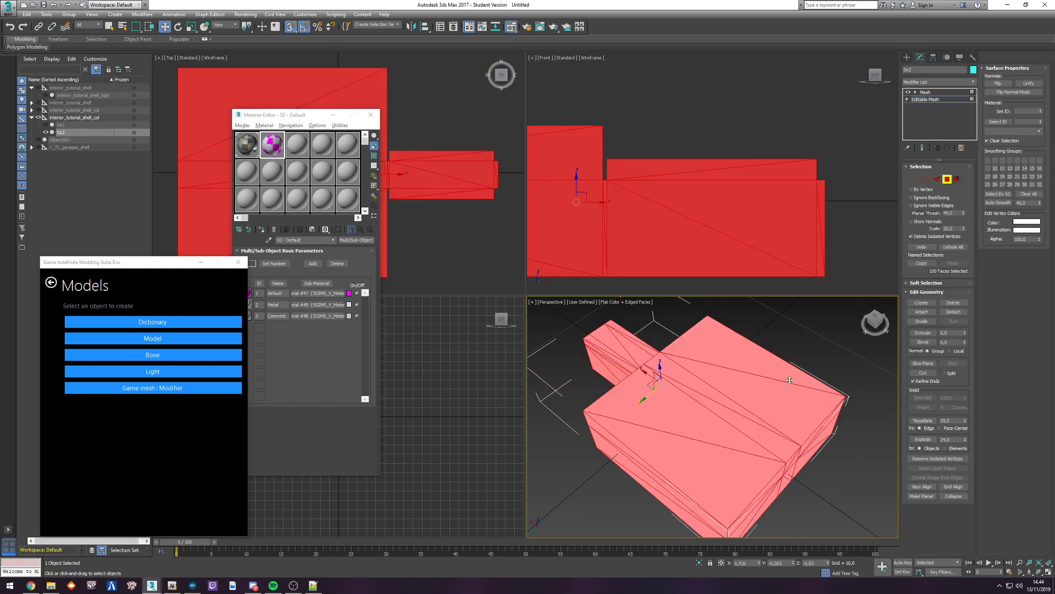
pyautogui.click(998, 84)
pyautogui.click(789, 352)
pyautogui.keyDown('alt'); pyautogui.moveTo(715, 450); pyautogui.dragTo(788, 425, button='middle'); pyautogui.keyUp('alt')
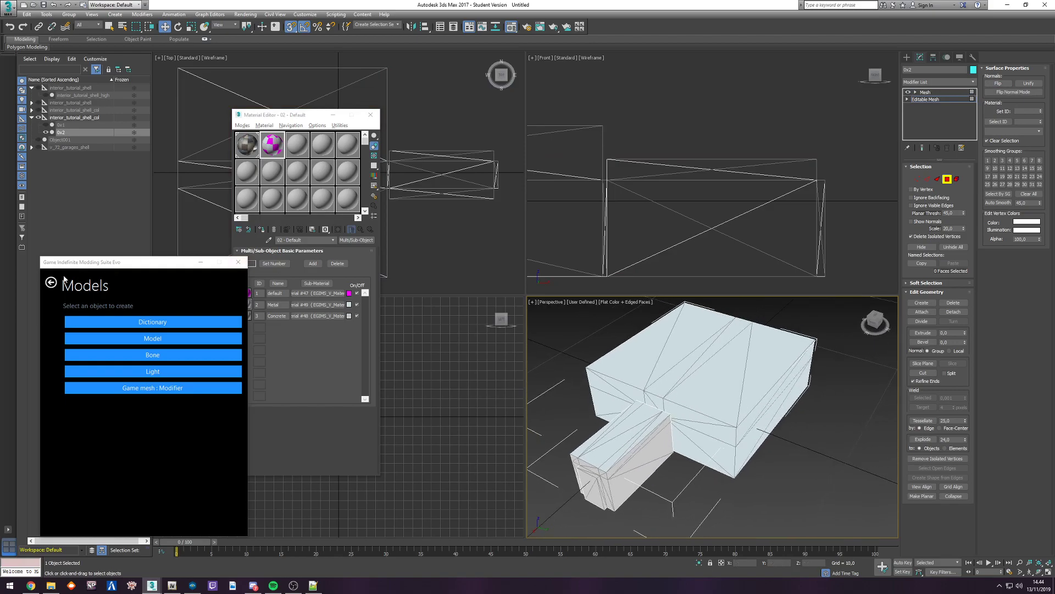
# Step: Export only the second interior_tutorial_shell model and the second interior_tutorial_shell_col composite from GIMS Evo into the interior template's Output folder
pyautogui.click(52, 283)
pyautogui.click(52, 283)
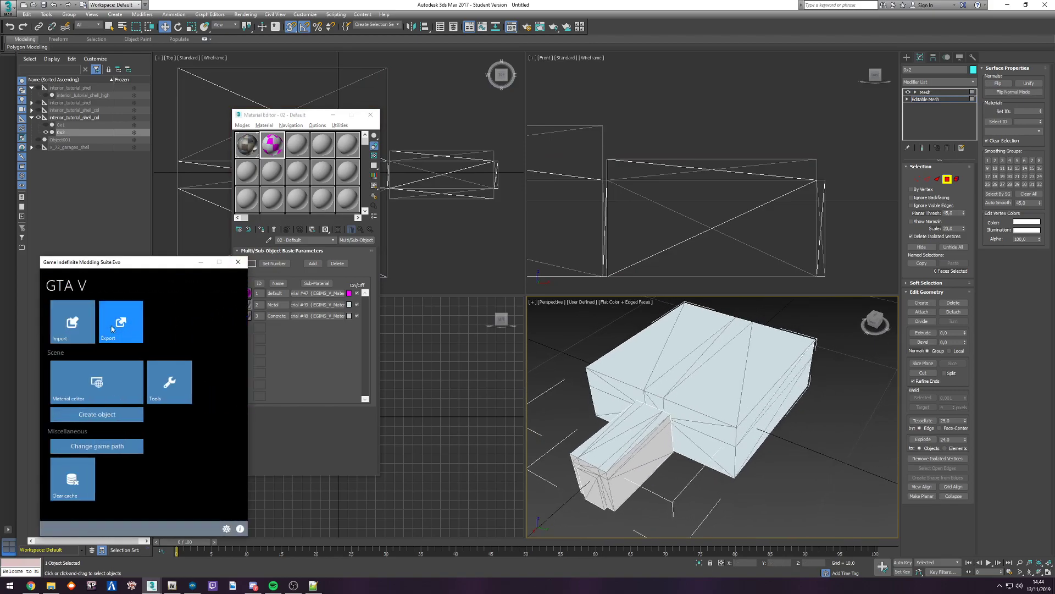
pyautogui.click(141, 322)
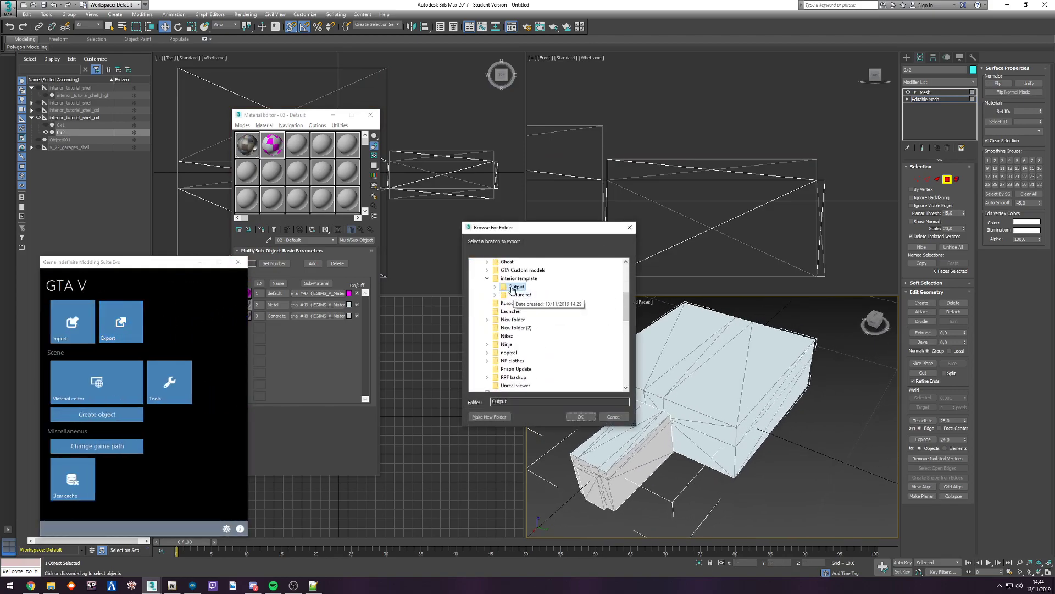
pyautogui.click(581, 418)
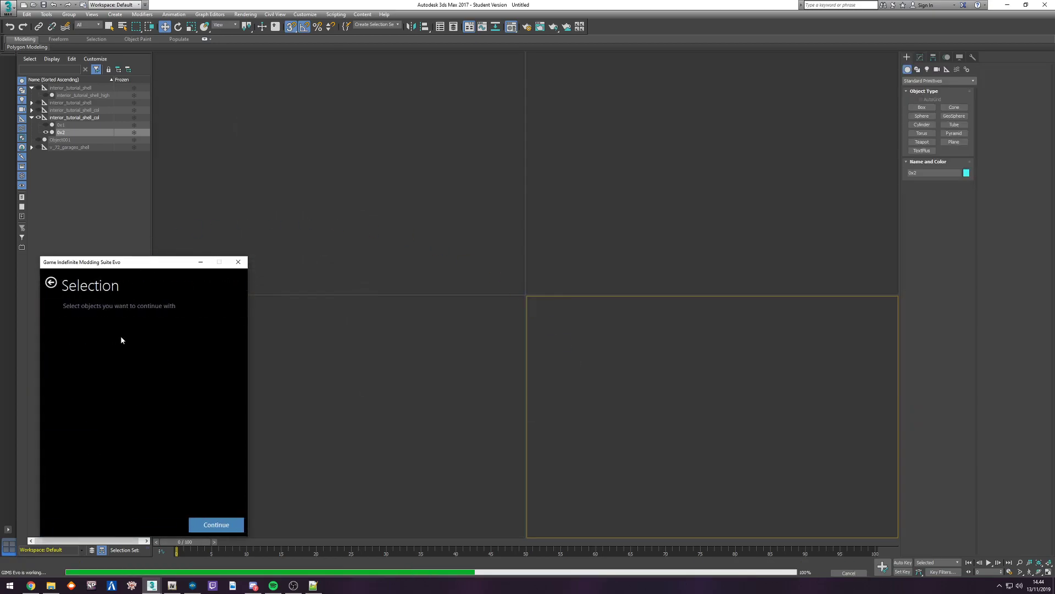
pyautogui.click(74, 319)
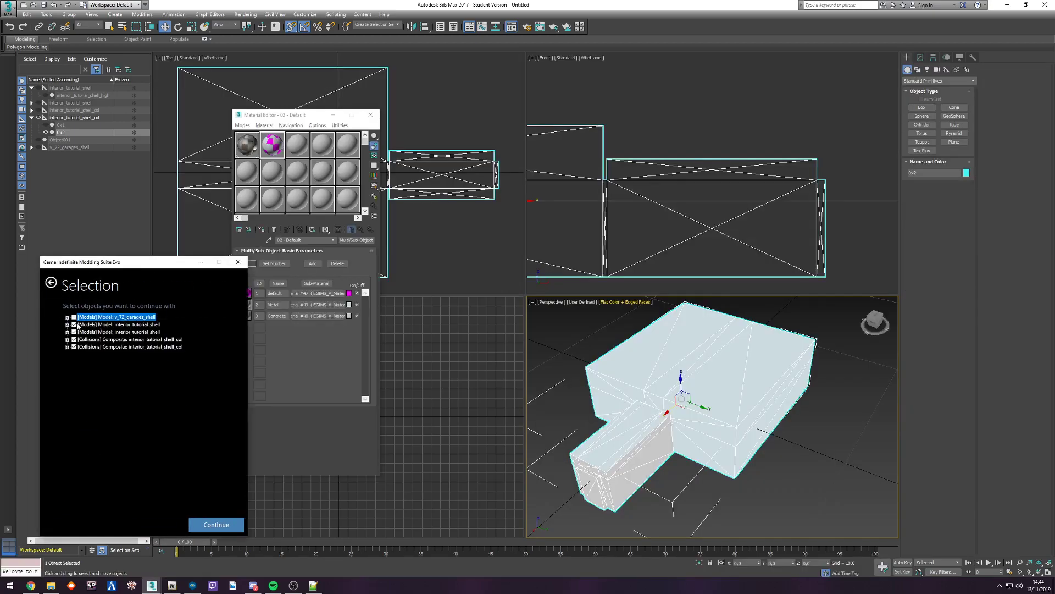
pyautogui.click(95, 332)
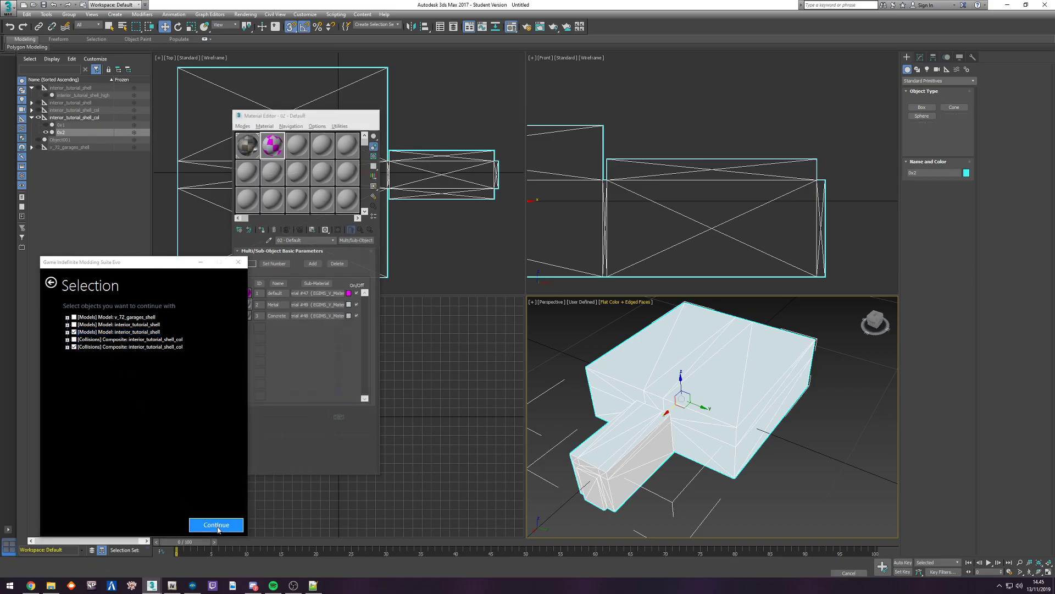
pyautogui.click(216, 523)
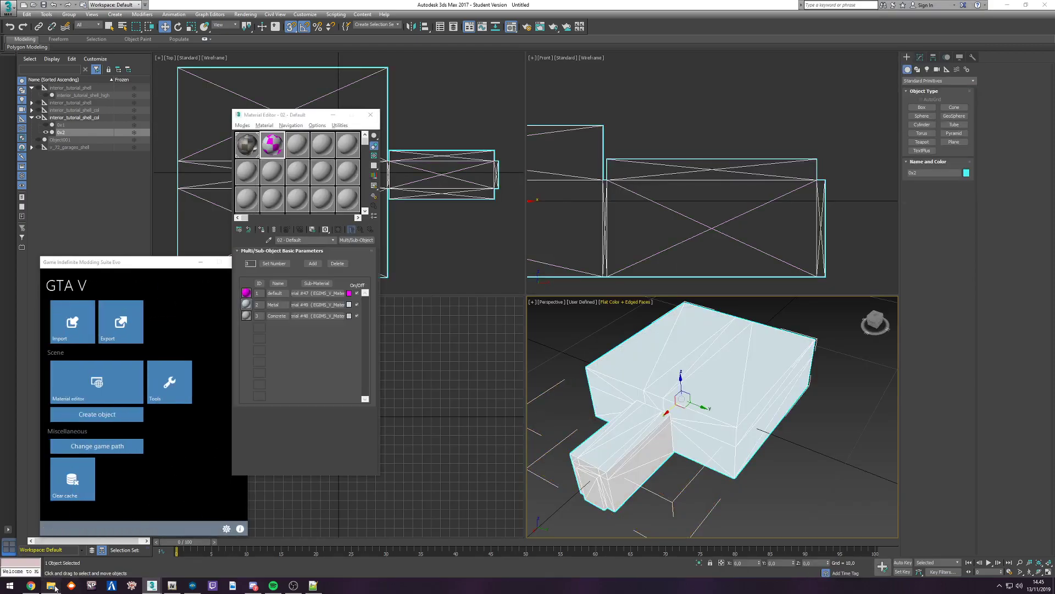
# Step: Import the exported shell model and collision files from the Output folder into the interior_tutorial models.rpf in OpenIV
pyautogui.click(51, 585)
pyautogui.click(667, 81)
pyautogui.doubleClick(657, 72)
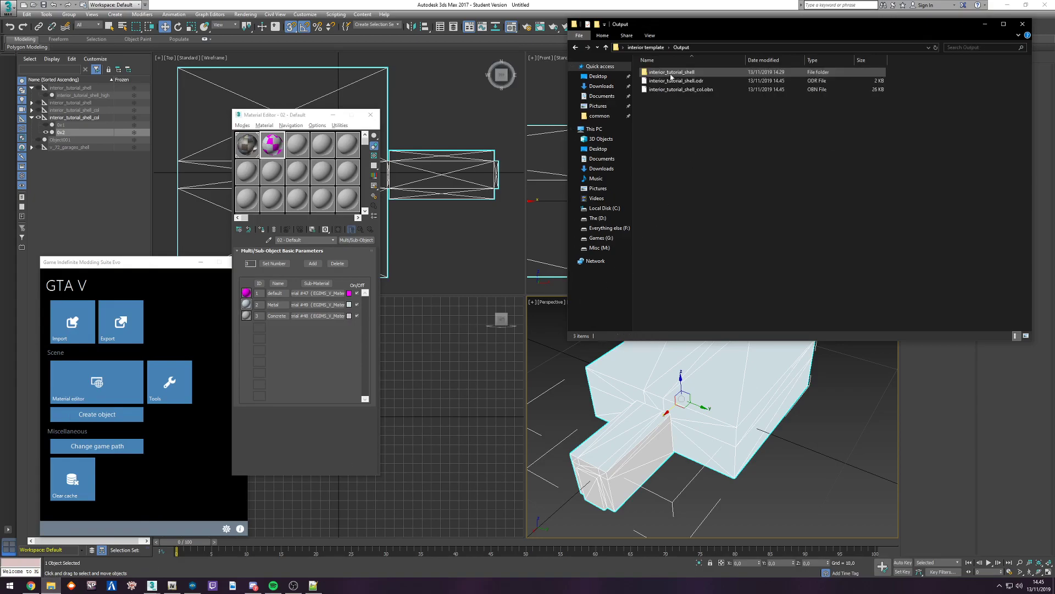
pyautogui.moveTo(718, 116); pyautogui.dragTo(621, 257)
pyautogui.hotkey('alt', 'Tab')
pyautogui.press('Tab')
pyautogui.hotkey('alt', 'Tab')
# Step: Preview interior_tutorial_shell.ydr in the model viewer and examine the direction of its wall and ceiling faces
pyautogui.click(523, 172)
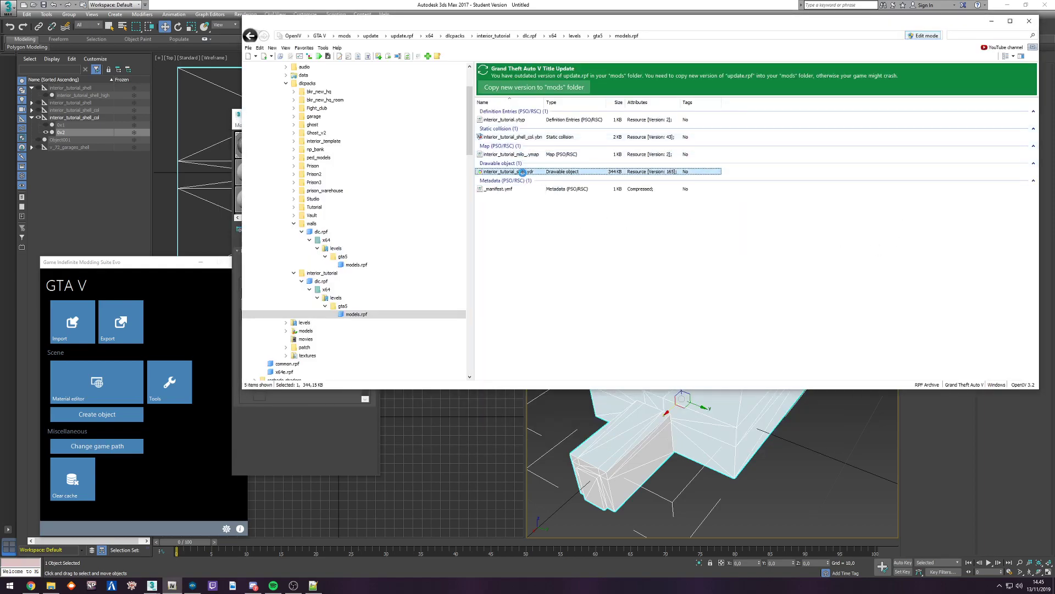
pyautogui.scroll(10, 664, 243)
pyautogui.moveTo(662, 243); pyautogui.dragTo(522, 176)
pyautogui.scroll(5, 707, 211)
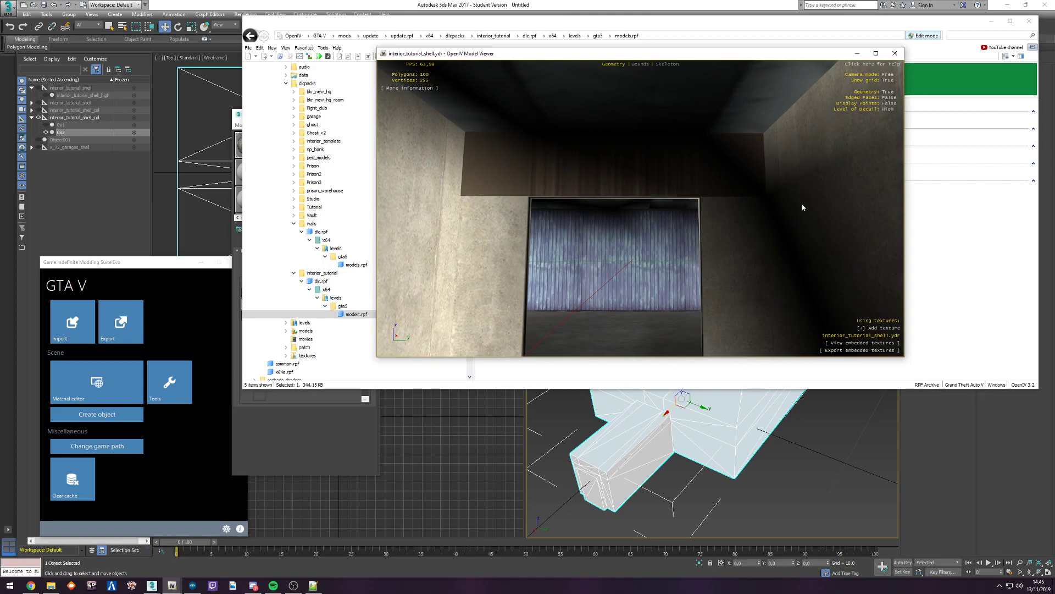
pyautogui.click(896, 53)
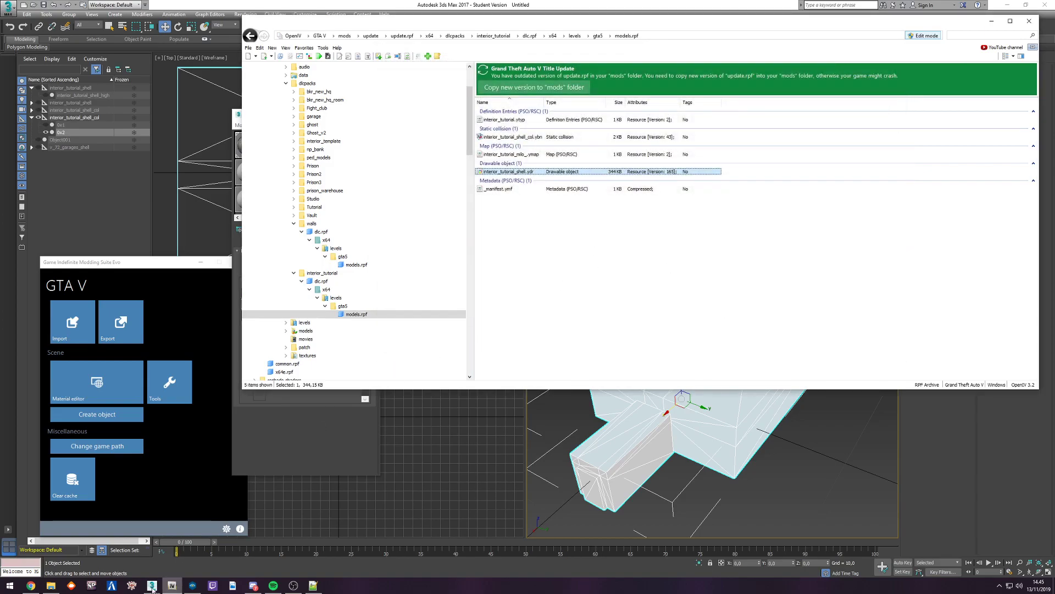
# Step: Open the interior project in CodeWalker and go to the interior_tutorial_shell_col entity in interior_tutorial_milo_.ymap
pyautogui.click(132, 586)
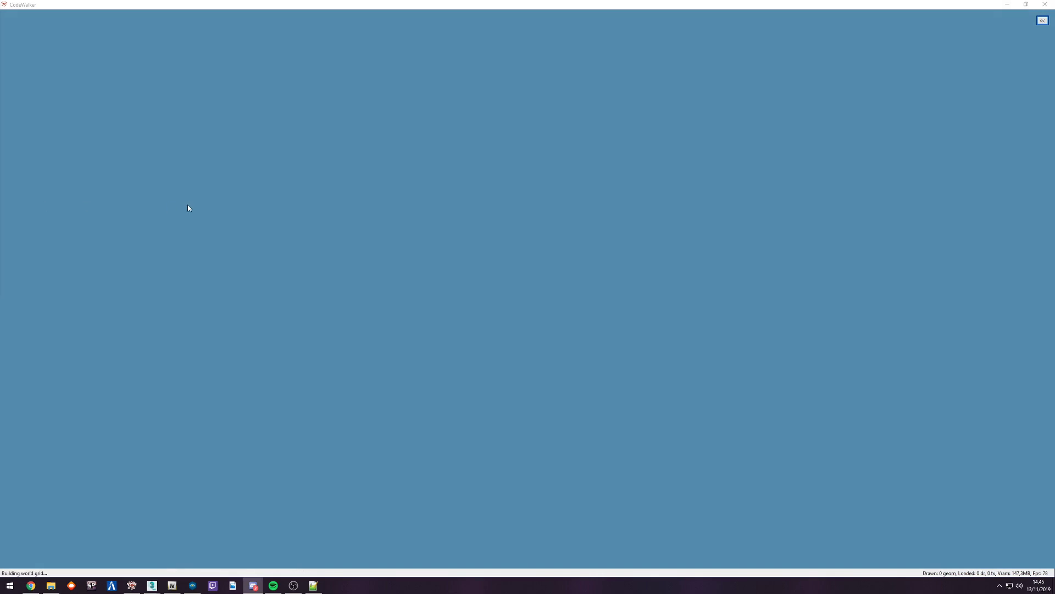
pyautogui.click(23, 21)
pyautogui.doubleClick(169, 142)
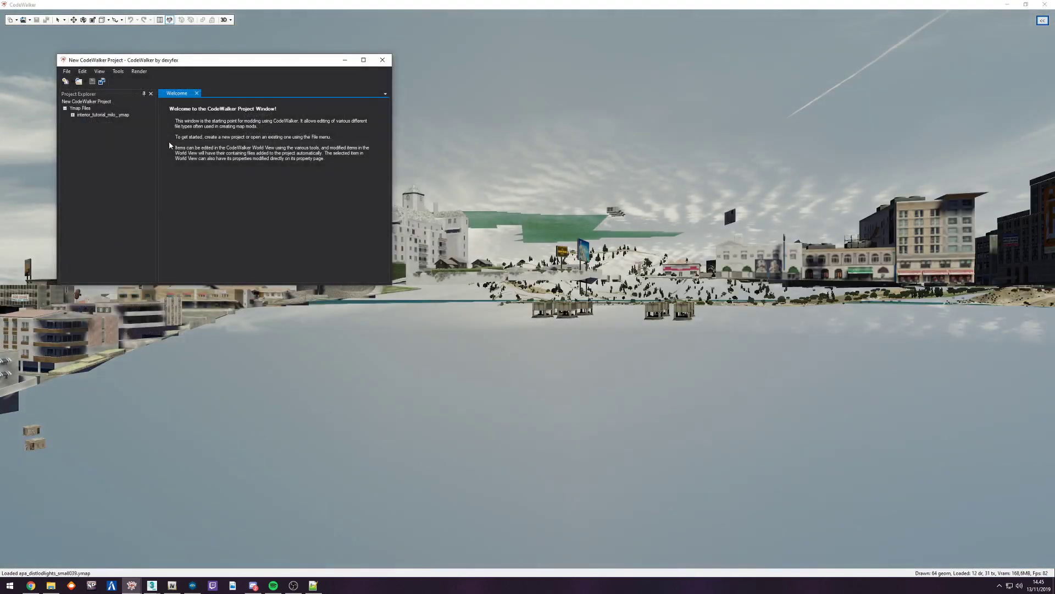
pyautogui.doubleClick(116, 127)
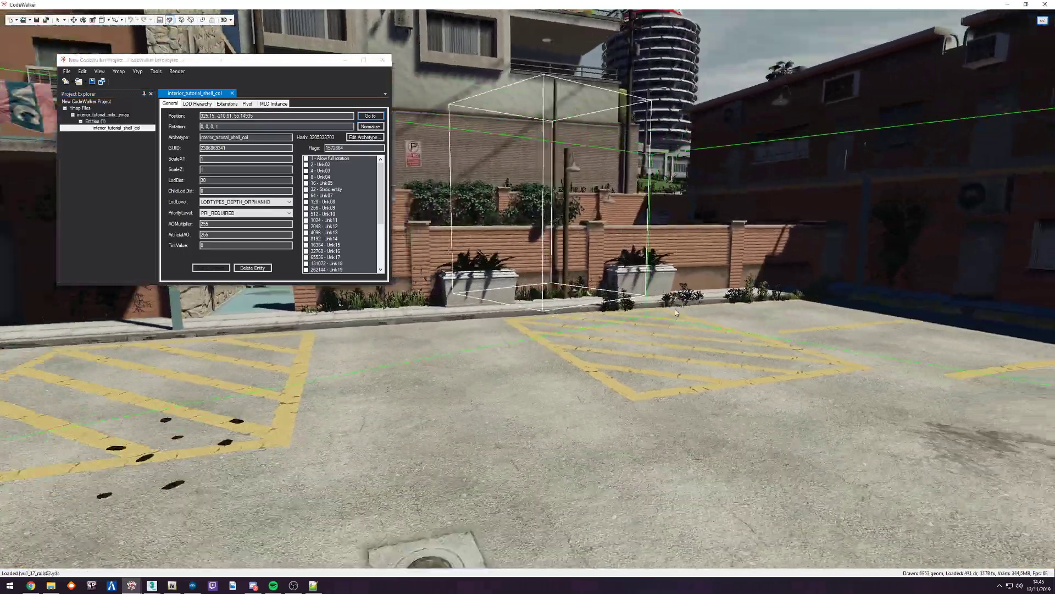
# Step: Examine the walls, floor, ceiling and doorway of the placed interior shell from inside the room
pyautogui.press('s')
pyautogui.moveTo(675, 309); pyautogui.dragTo(533, 262)
pyautogui.press('w')
pyautogui.press('w')
pyautogui.press('d')
pyautogui.press('s')
pyautogui.press('w')
pyautogui.press('s')
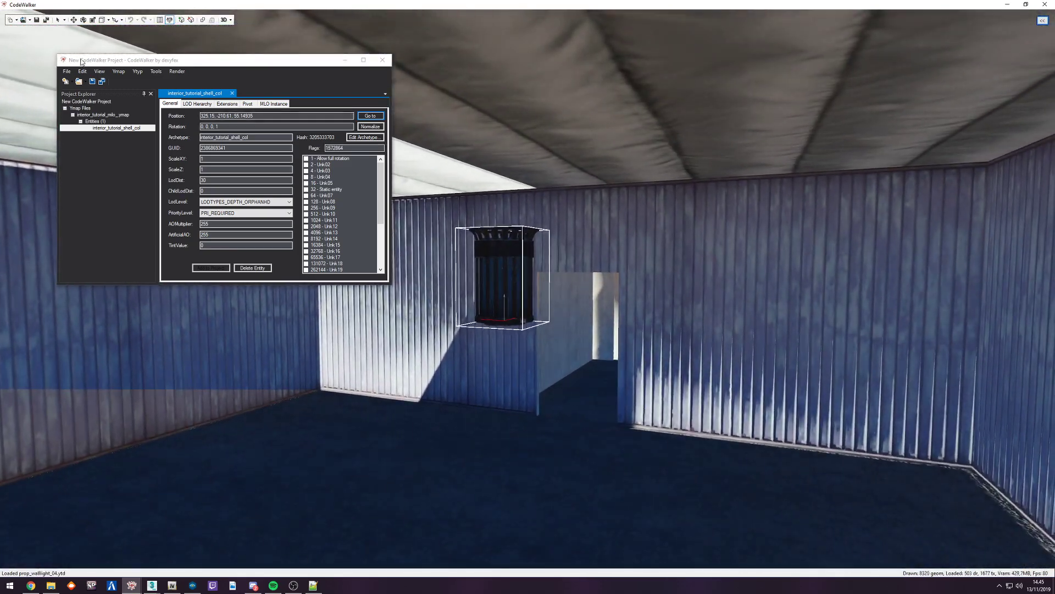
# Step: Activate the move tool, select prop_bin_05a inside the interior and add it to the project
pyautogui.click(71, 23)
pyautogui.moveTo(499, 300); pyautogui.dragTo(506, 242)
pyautogui.press('d')
pyautogui.press('s')
pyautogui.press('w')
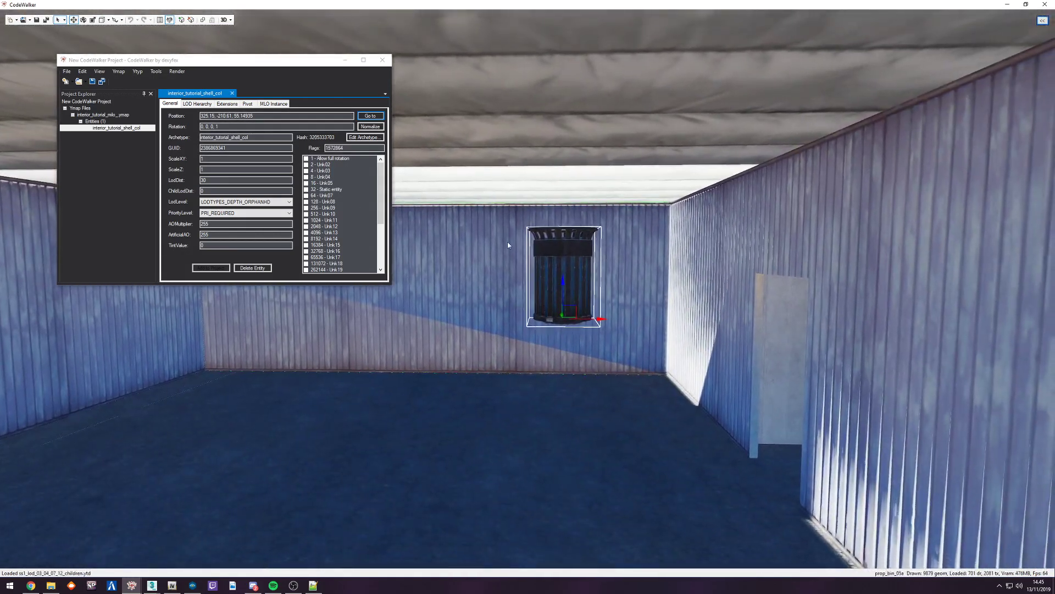
pyautogui.click(568, 272)
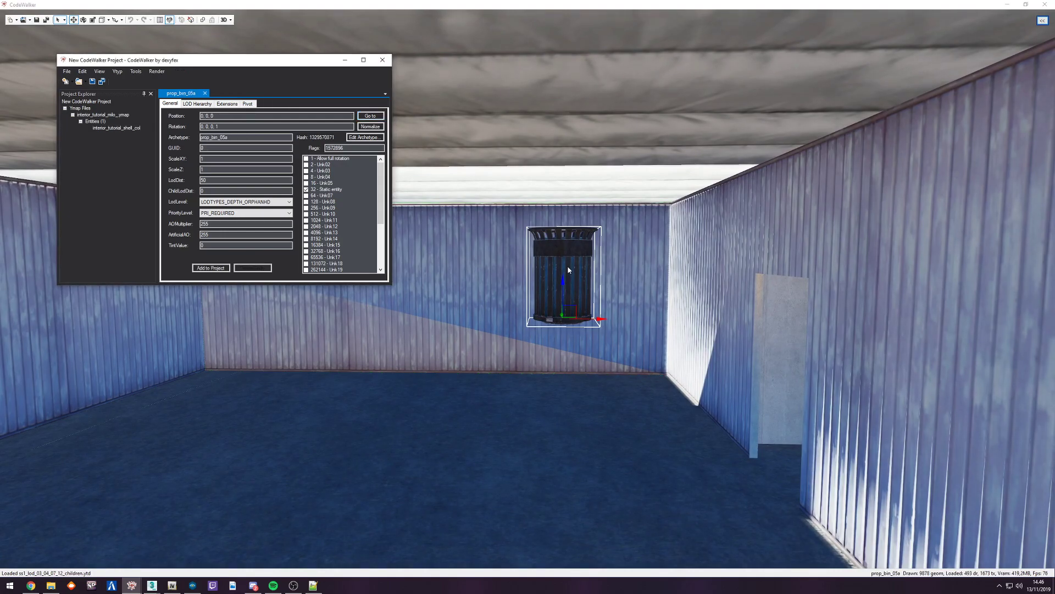
pyautogui.click(211, 268)
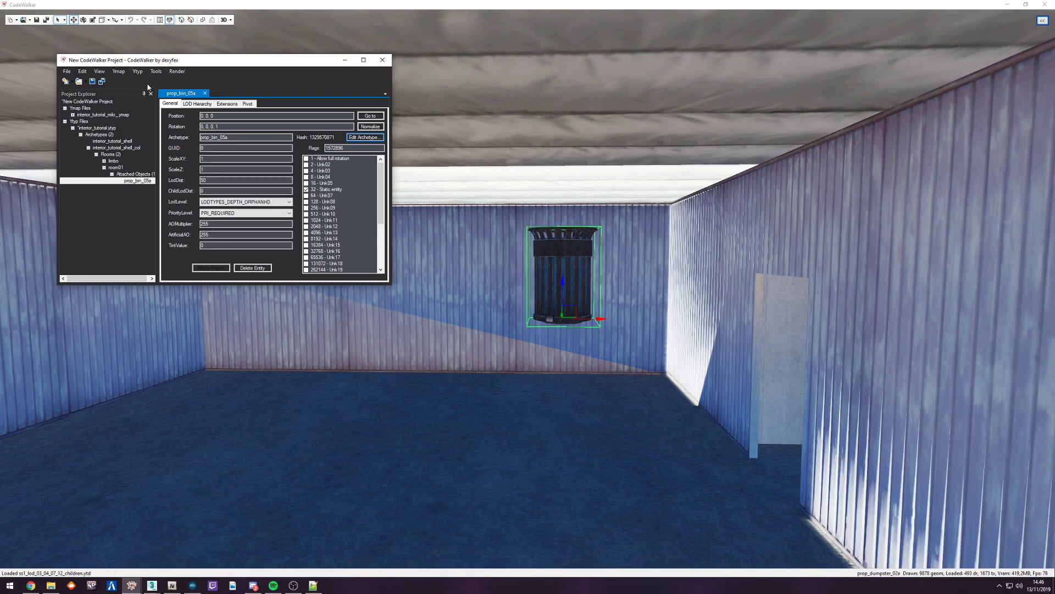
# Step: Add a new entity to the MLO's attached objects and move it away from the bin
pyautogui.click(137, 71)
pyautogui.moveTo(178, 102)
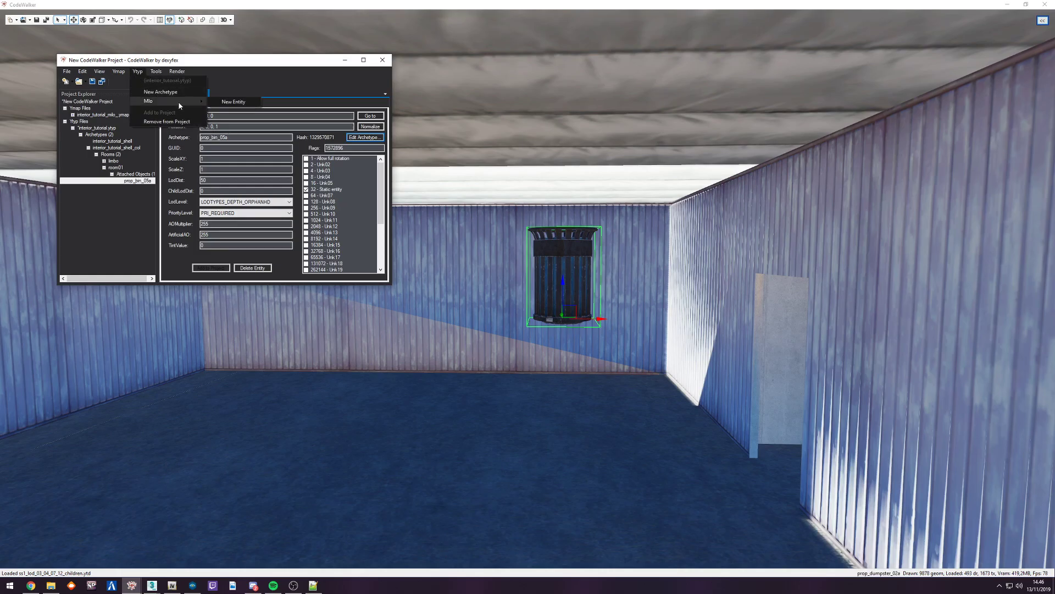
pyautogui.click(238, 102)
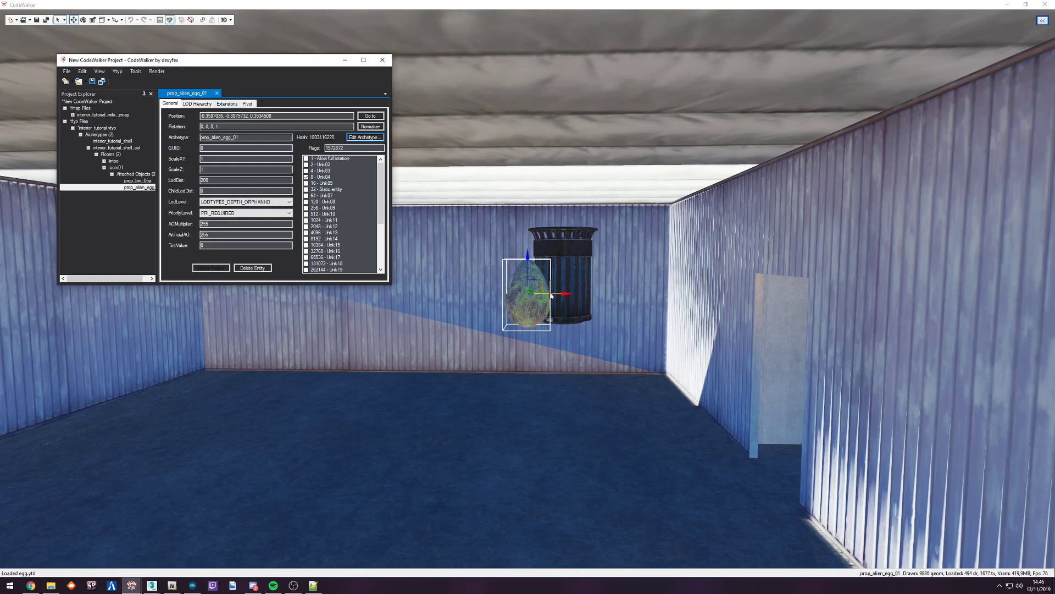
pyautogui.press('s')
pyautogui.moveTo(476, 311); pyautogui.dragTo(455, 335)
pyautogui.press('w')
pyautogui.press('s')
# Step: Select the prop_oldlight_01b lamp on the brick wall by the pool and copy its archetype name
pyautogui.moveTo(569, 233); pyautogui.dragTo(623, 184)
pyautogui.press('s')
pyautogui.moveTo(698, 262); pyautogui.dragTo(552, 273)
pyautogui.press('w')
pyautogui.press('w')
pyautogui.press('w')
pyautogui.click(808, 178)
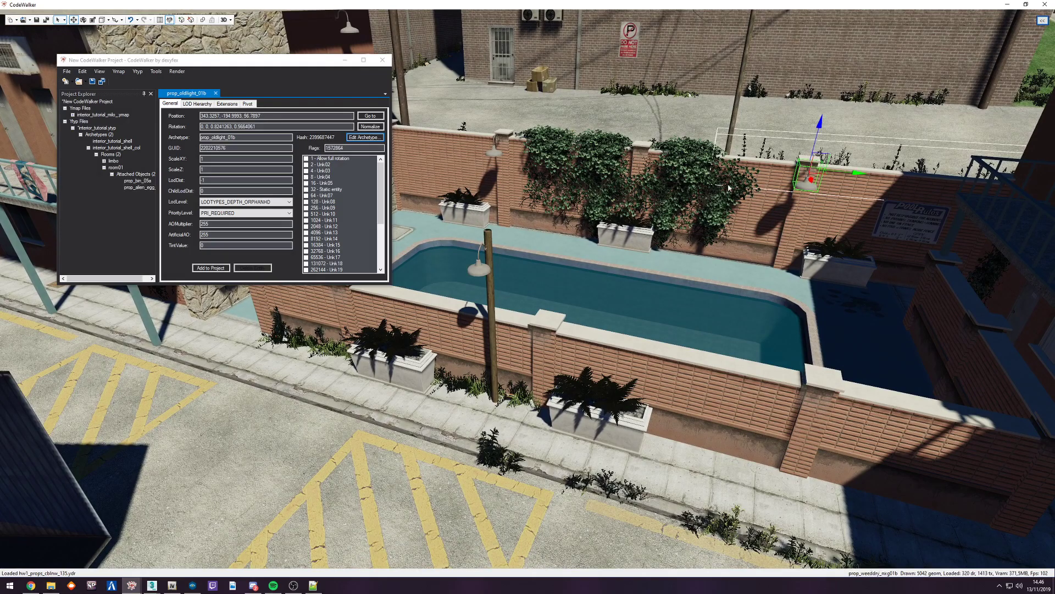
pyautogui.doubleClick(253, 138)
pyautogui.hotkey('ctrl', 'c')
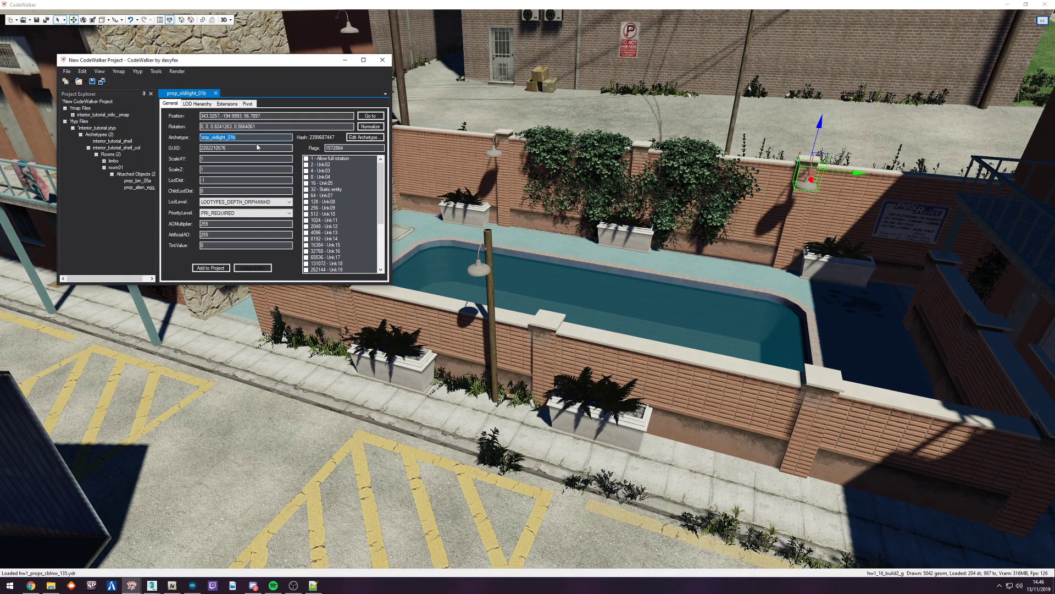
# Step: Change the alien egg entity's archetype to prop_oldlight_01b and position the lamp high against the interior wall
pyautogui.doubleClick(139, 187)
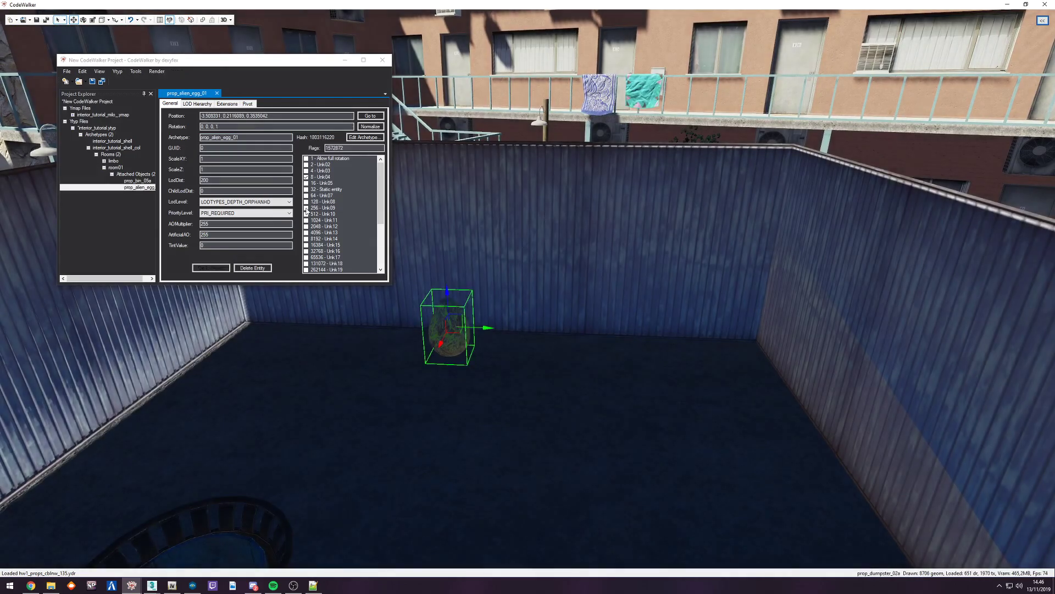
pyautogui.doubleClick(246, 137)
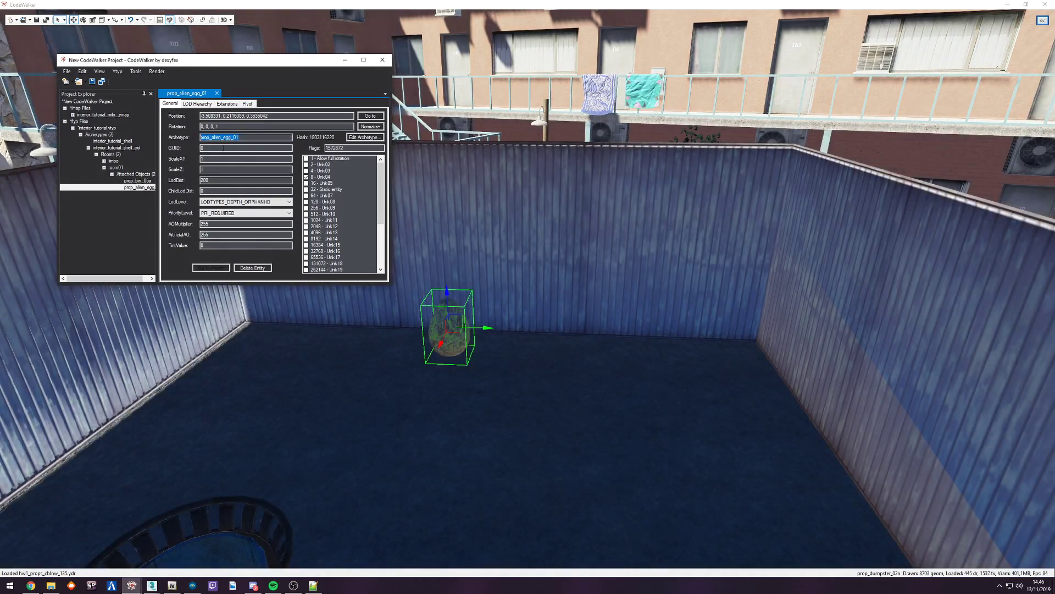
pyautogui.hotkey('ctrl', 'v')
pyautogui.moveTo(610, 298); pyautogui.dragTo(911, 159)
pyautogui.moveTo(840, 229); pyautogui.dragTo(634, 255)
pyautogui.click(538, 260)
# Step: Duplicate the wall lamp, shift the copy along X and set its rotation to 0, 0, 1, 0
pyautogui.click(616, 240)
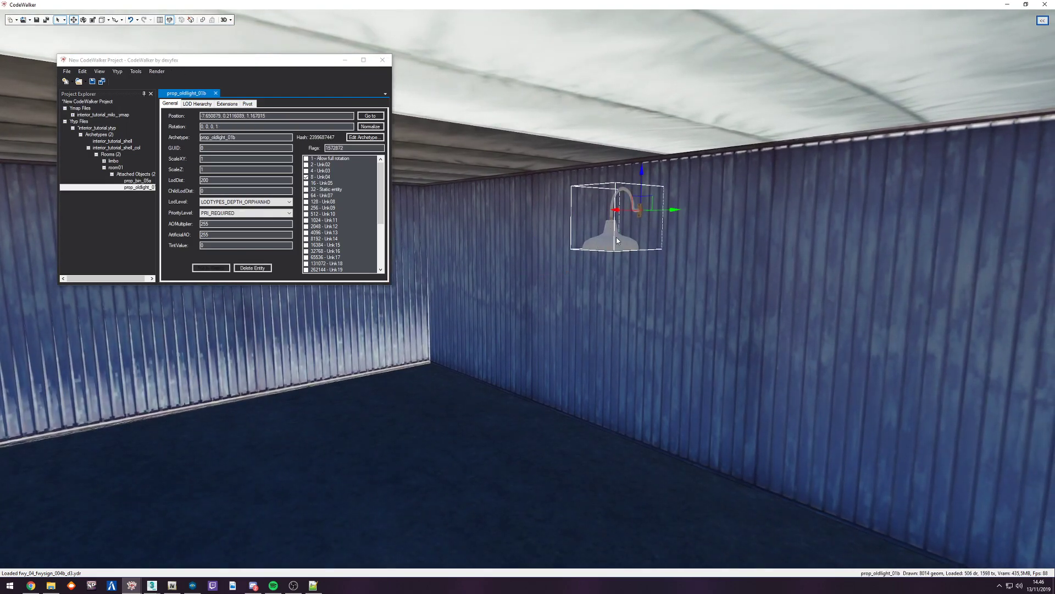
pyautogui.hotkey('ctrl', 'v')
pyautogui.moveTo(616, 210); pyautogui.dragTo(547, 219)
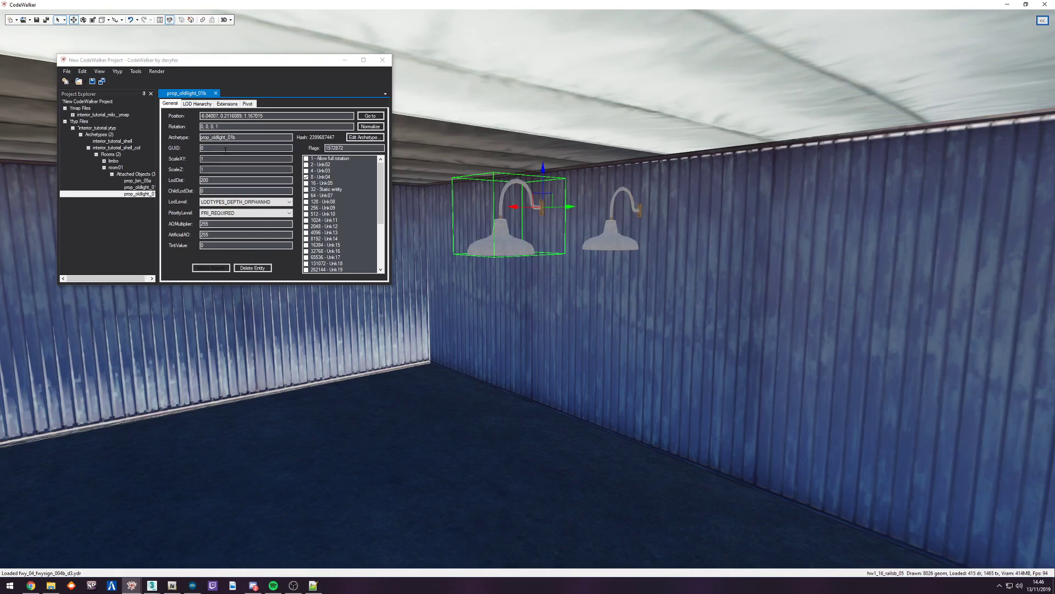
pyautogui.click(212, 126)
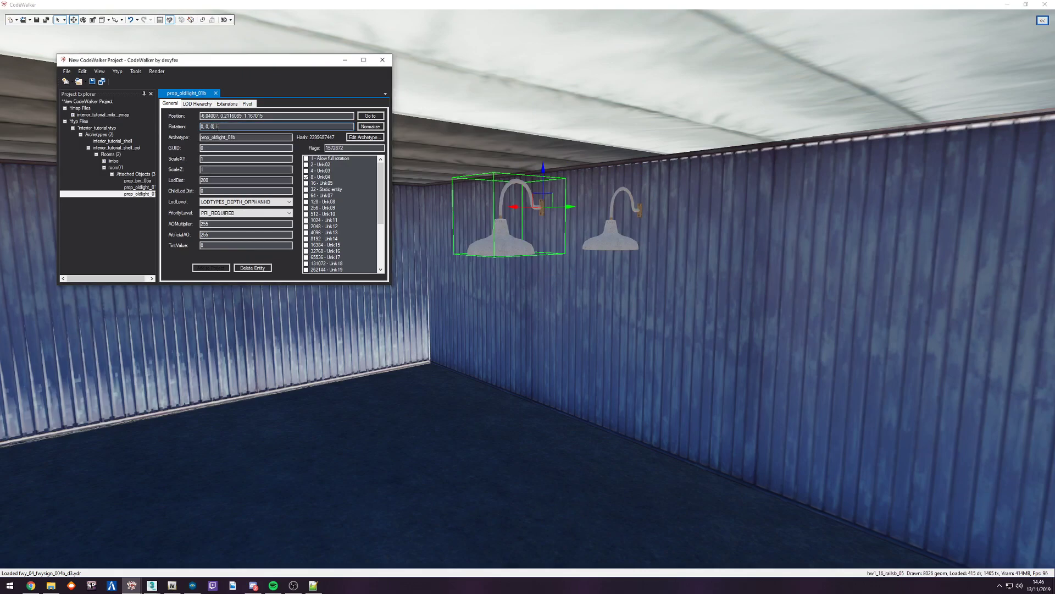
pyautogui.press('BackSpace')
pyautogui.write('1')
pyautogui.press('BackSpace')
pyautogui.write('0')
# Step: Move the duplicated lamp across the room onto the opposite wall above the doorway
pyautogui.moveTo(434, 218); pyautogui.dragTo(467, 262)
pyautogui.press('d')
pyautogui.press('a')
pyautogui.click(74, 20)
pyautogui.moveTo(941, 287); pyautogui.dragTo(926, 292)
pyautogui.moveTo(952, 245); pyautogui.dragTo(369, 292)
pyautogui.press('w')
pyautogui.press('s')
pyautogui.press('a')
pyautogui.press('d')
pyautogui.moveTo(687, 250); pyautogui.dragTo(720, 271)
pyautogui.press('s')
# Step: Lower prop_bin_05a onto the floor at about Z -1.75 and slide it about 2.78 units along X
pyautogui.press('a')
pyautogui.press('w')
pyautogui.moveTo(523, 247); pyautogui.dragTo(605, 246)
pyautogui.press('s')
pyautogui.moveTo(706, 257); pyautogui.dragTo(722, 311)
pyautogui.press('a')
pyautogui.rightClick(543, 191)
pyautogui.moveTo(532, 176); pyautogui.dragTo(533, 279)
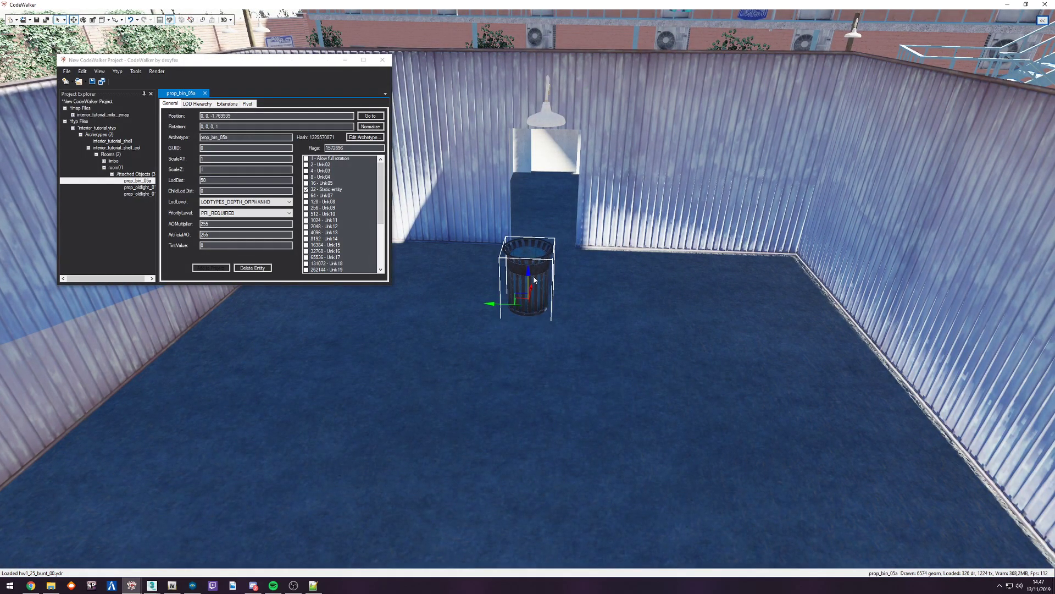
pyautogui.moveTo(605, 287); pyautogui.dragTo(502, 285)
pyautogui.press('w')
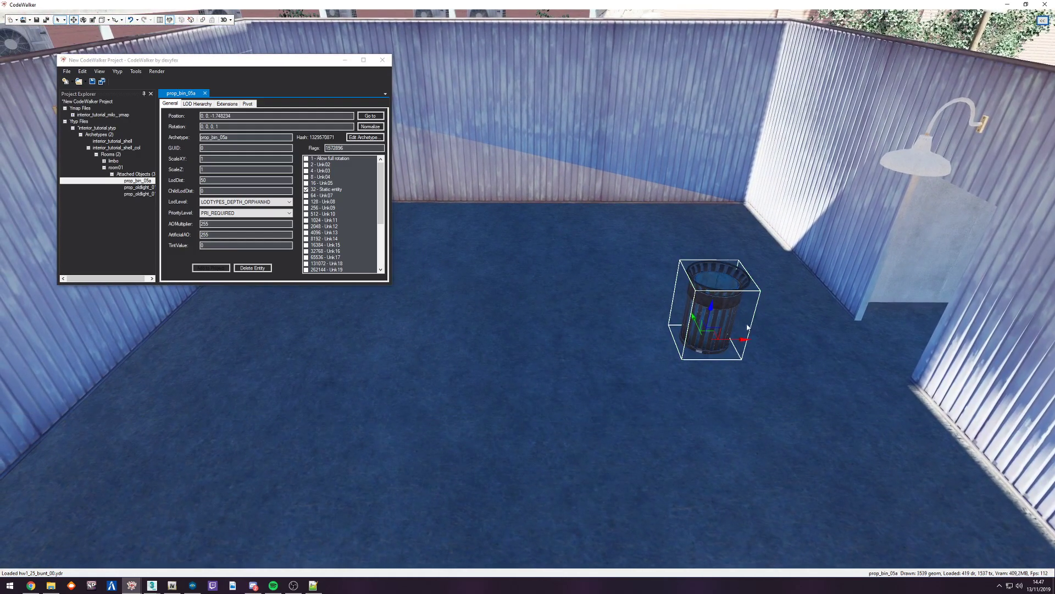
pyautogui.moveTo(743, 343); pyautogui.dragTo(676, 262)
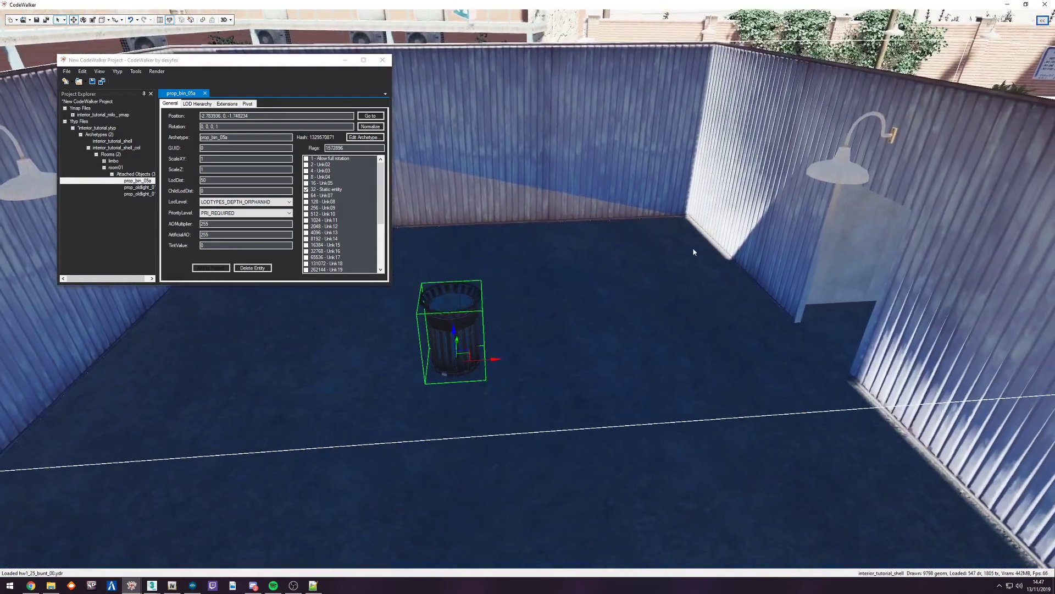
# Step: Save all project files, storing interior_tutorial.ytyp in the interior template folder, and open the interior_tutorial_milo_.ymap properties
pyautogui.click(103, 82)
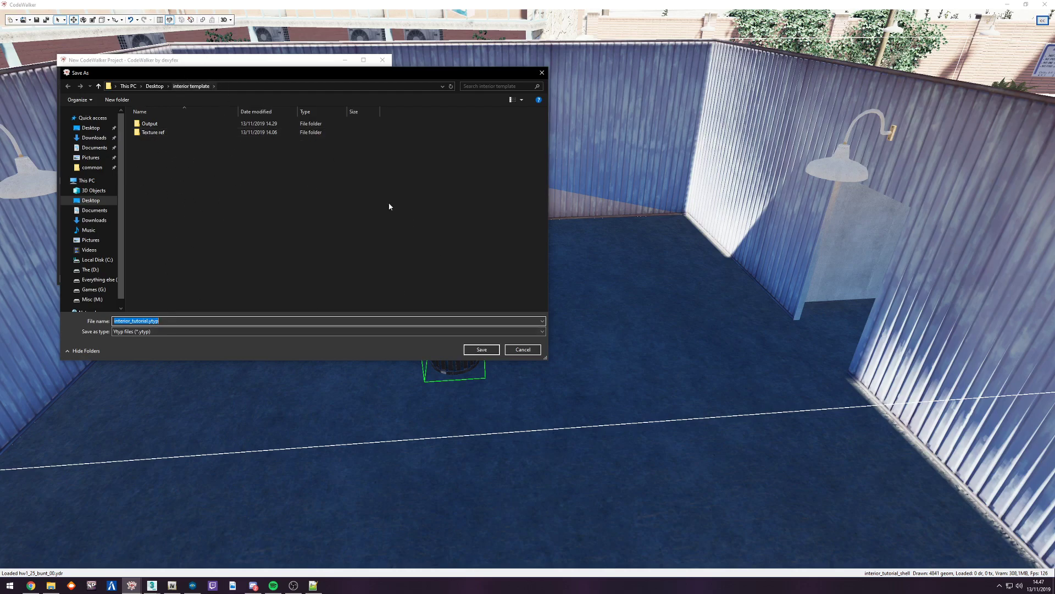
pyautogui.click(477, 347)
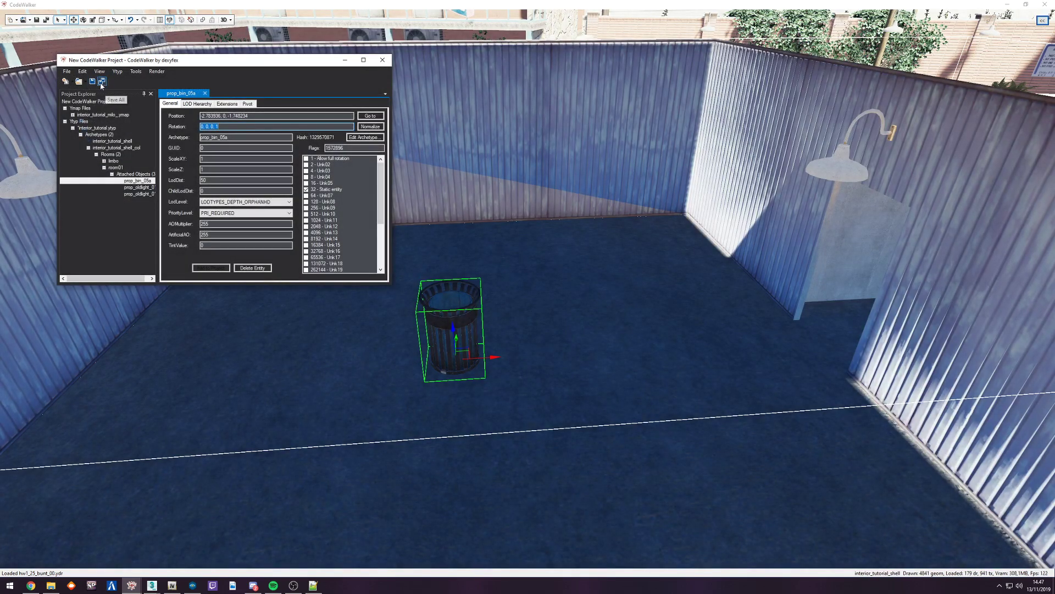
pyautogui.click(146, 113)
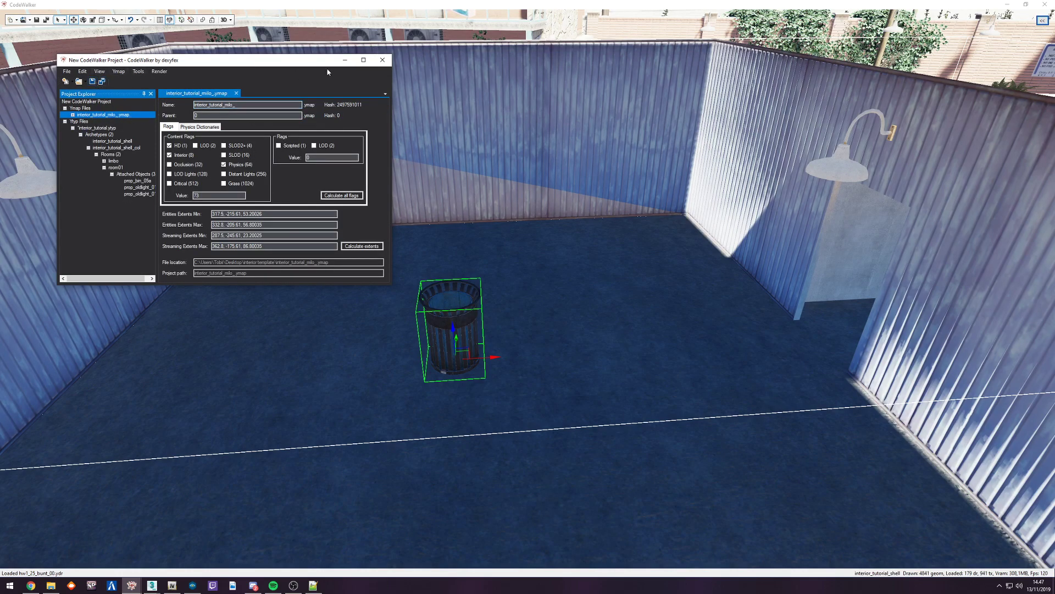
# Step: Replace interior_tutorial.ytyp and interior_tutorial_milo_.ymap in models.rpf in OpenIV with the saved versions from the interior template folder
pyautogui.click(172, 585)
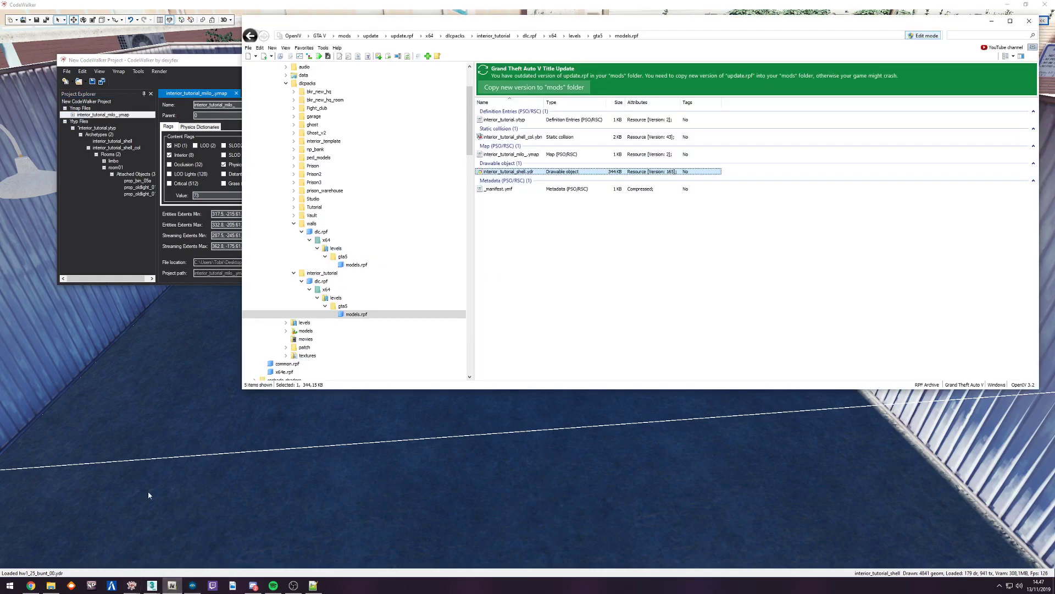
pyautogui.click(57, 589)
pyautogui.doubleClick(709, 72)
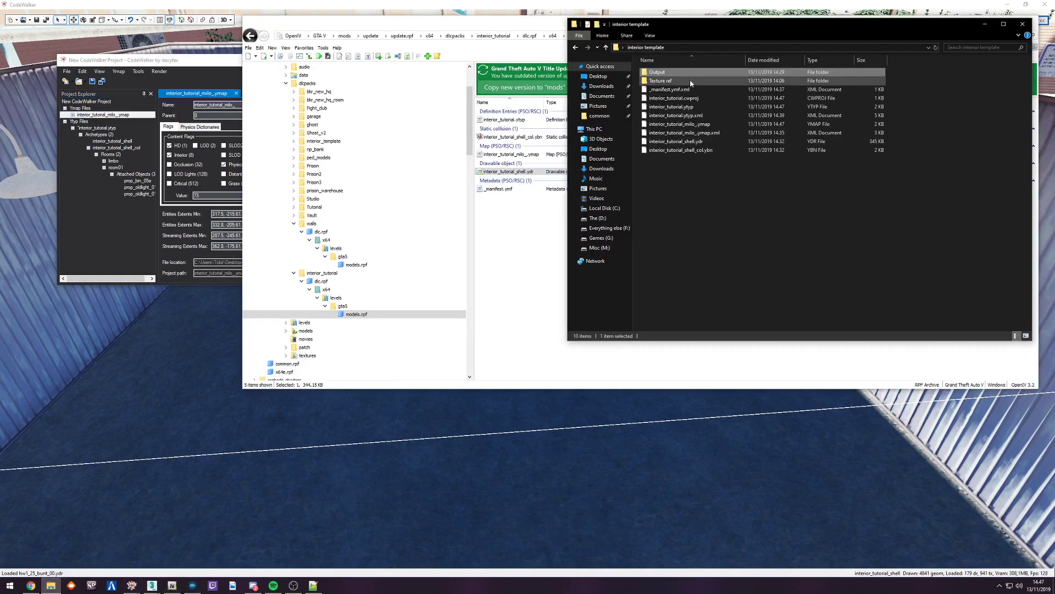
pyautogui.click(701, 124)
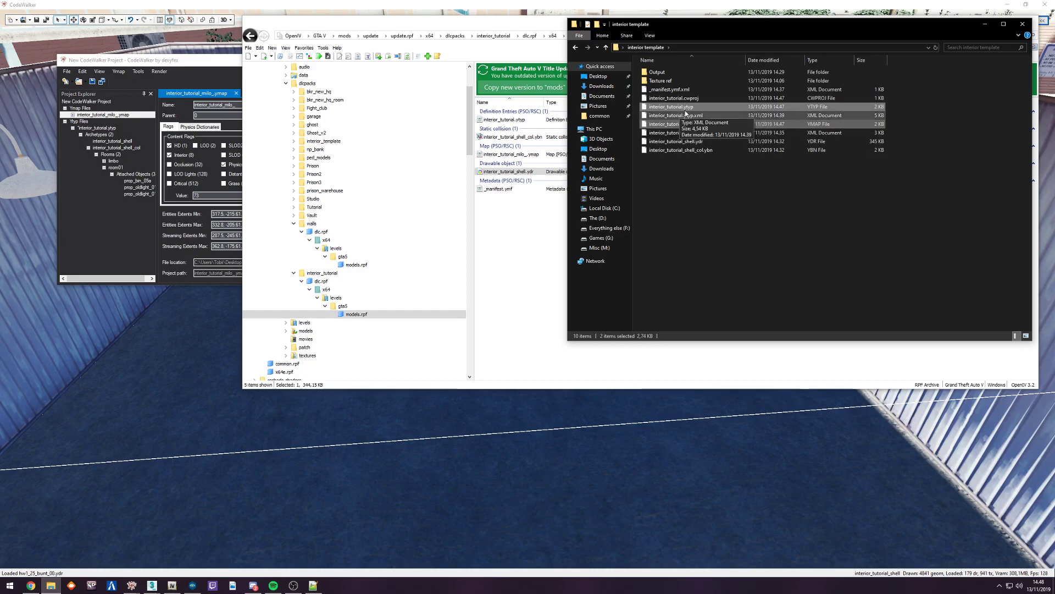
pyautogui.click(518, 225)
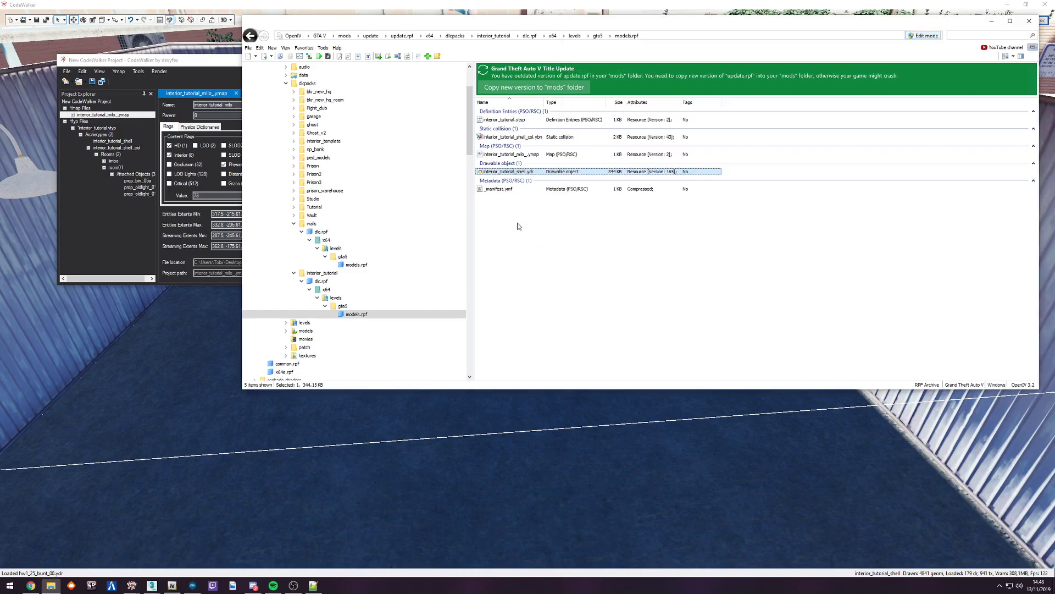
# Step: Generate the project's manifest in CodeWalker and save it as _manifest.ymf in the interior template folder
pyautogui.click(136, 73)
pyautogui.click(138, 72)
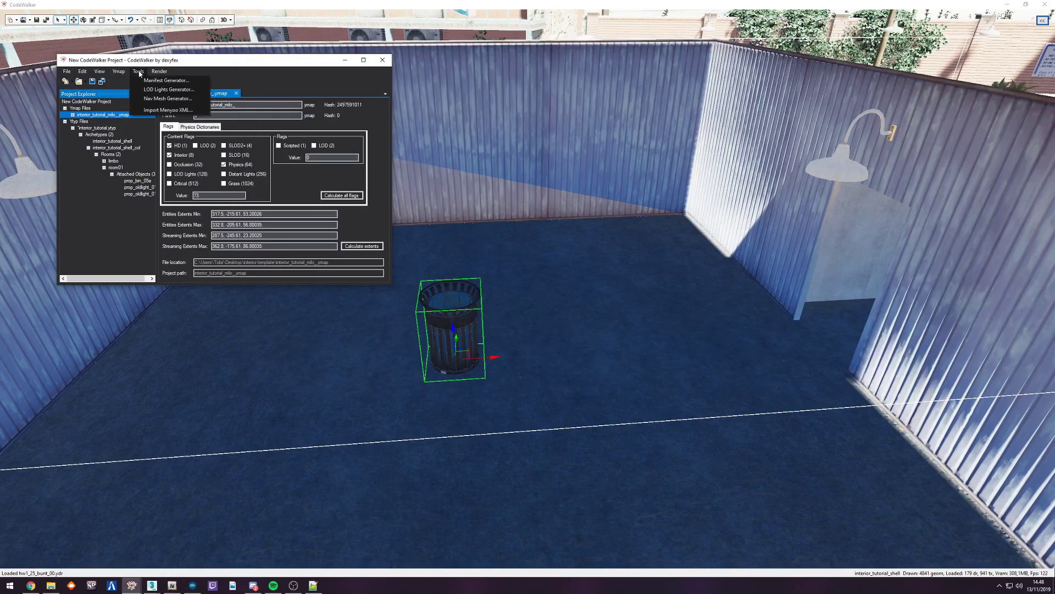
pyautogui.click(150, 81)
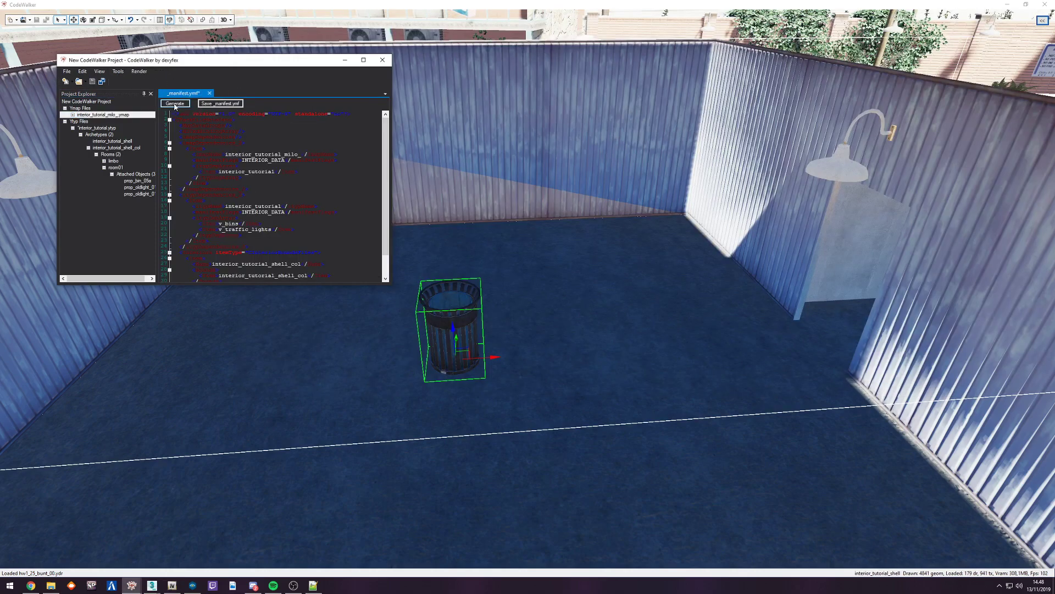
pyautogui.click(237, 104)
pyautogui.click(482, 349)
# Step: Import the new _manifest.ymf from the interior template folder into models.rpf in OpenIV
pyautogui.hotkey('alt', 'Tab')
pyautogui.click(575, 205)
pyautogui.hotkey('alt', 'Tab')
pyautogui.click(751, 193)
pyautogui.click(751, 195)
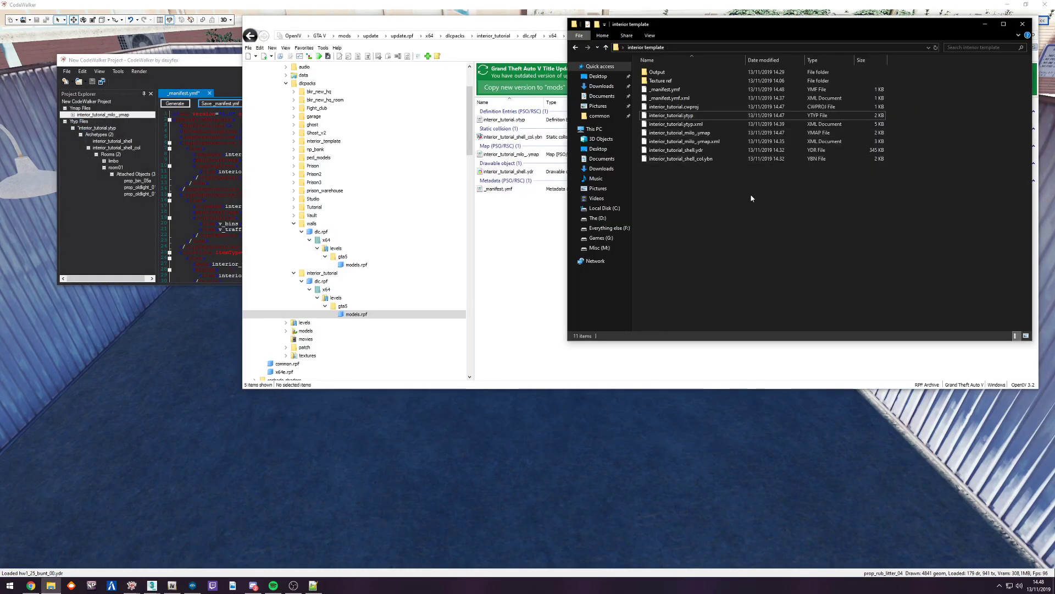
pyautogui.click(686, 99)
pyautogui.click(672, 91)
pyautogui.click(517, 266)
pyautogui.moveTo(599, 257); pyautogui.dragTo(494, 116)
pyautogui.click(491, 206)
# Step: Check the contents of _manifest.ymf and the prop entities in interior_tutorial.ytyp inside models.rpf
pyautogui.doubleClick(512, 189)
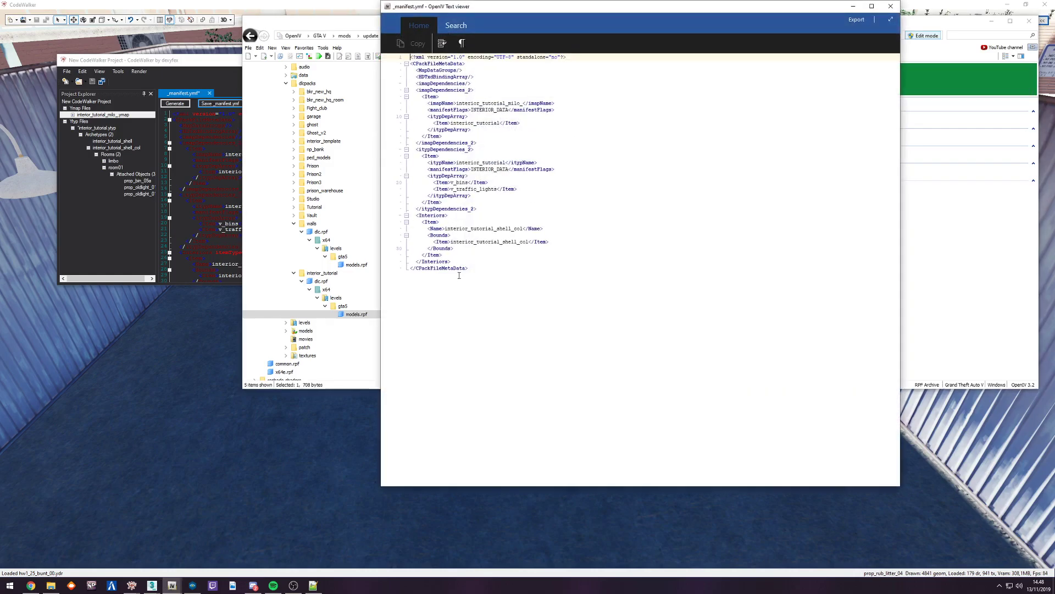
pyautogui.click(888, 7)
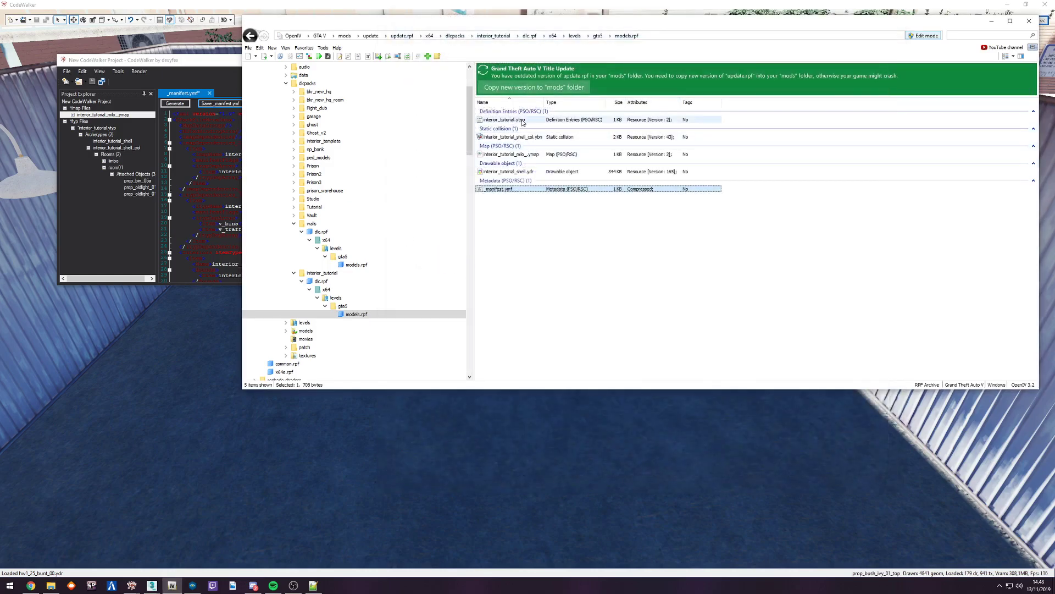
pyautogui.doubleClick(505, 119)
pyautogui.scroll(-20, 506, 211)
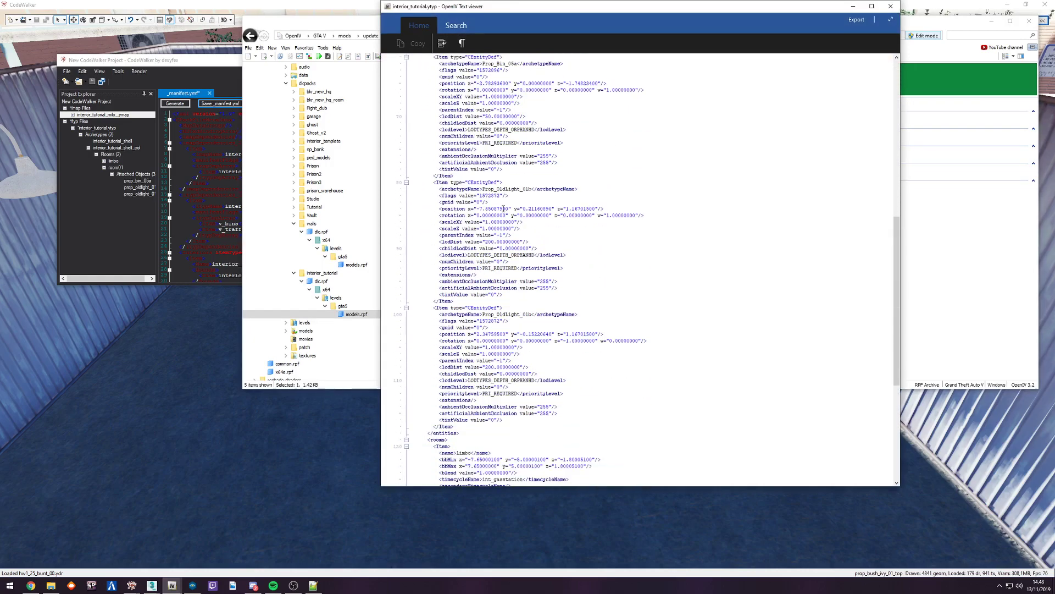
pyautogui.click(890, 8)
# Step: Select all files in models.rpf and browse in File Explorer to the [whatever] resources folder in FXServer's cfx-server-data-master
pyautogui.moveTo(599, 296); pyautogui.dragTo(478, 113)
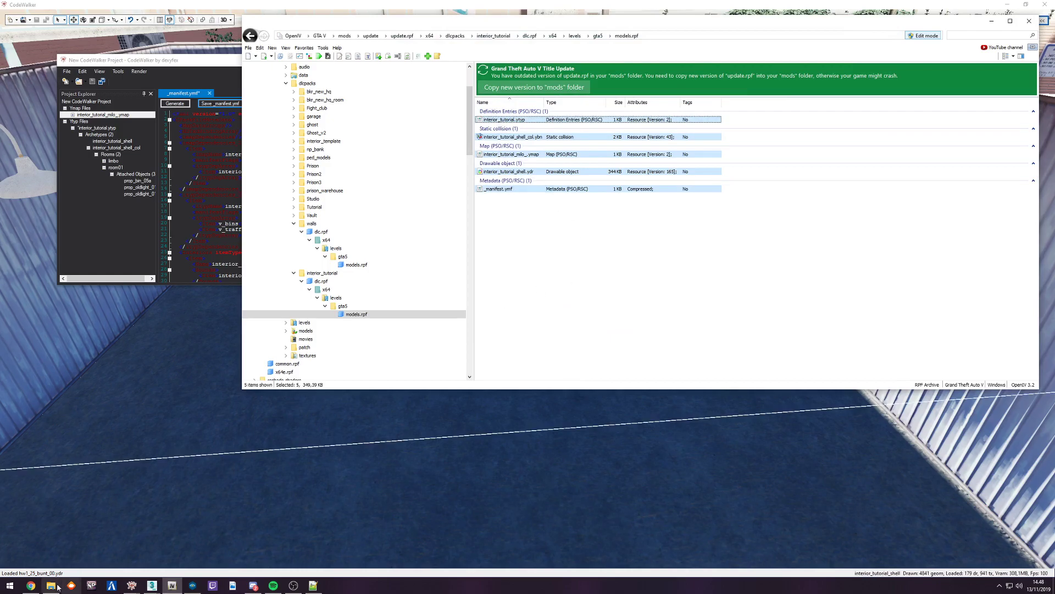
pyautogui.click(54, 586)
pyautogui.click(598, 77)
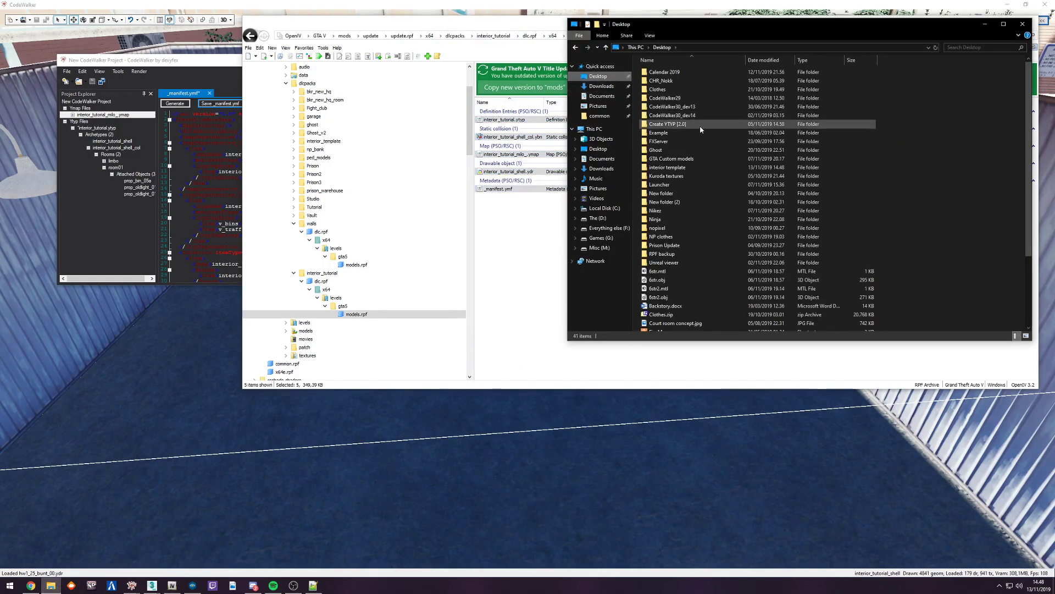
pyautogui.doubleClick(664, 141)
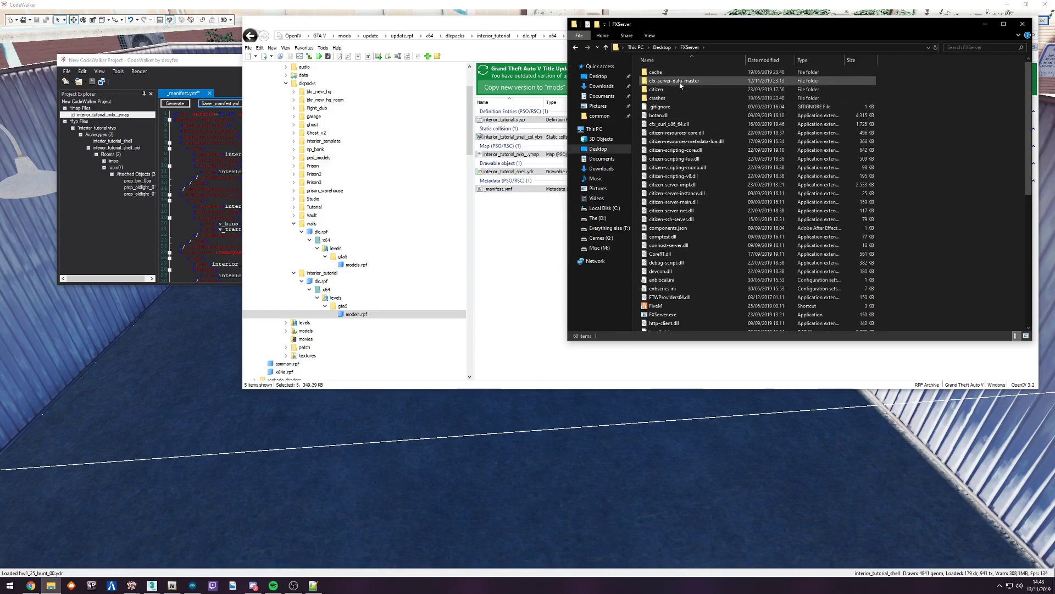
pyautogui.doubleClick(688, 82)
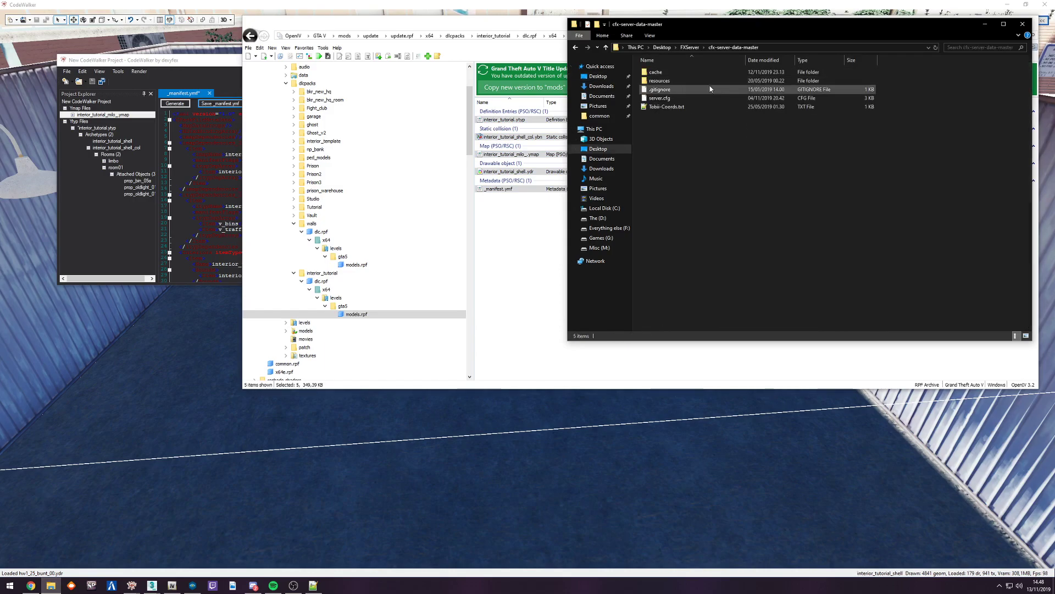
pyautogui.doubleClick(670, 87)
pyautogui.doubleClick(685, 115)
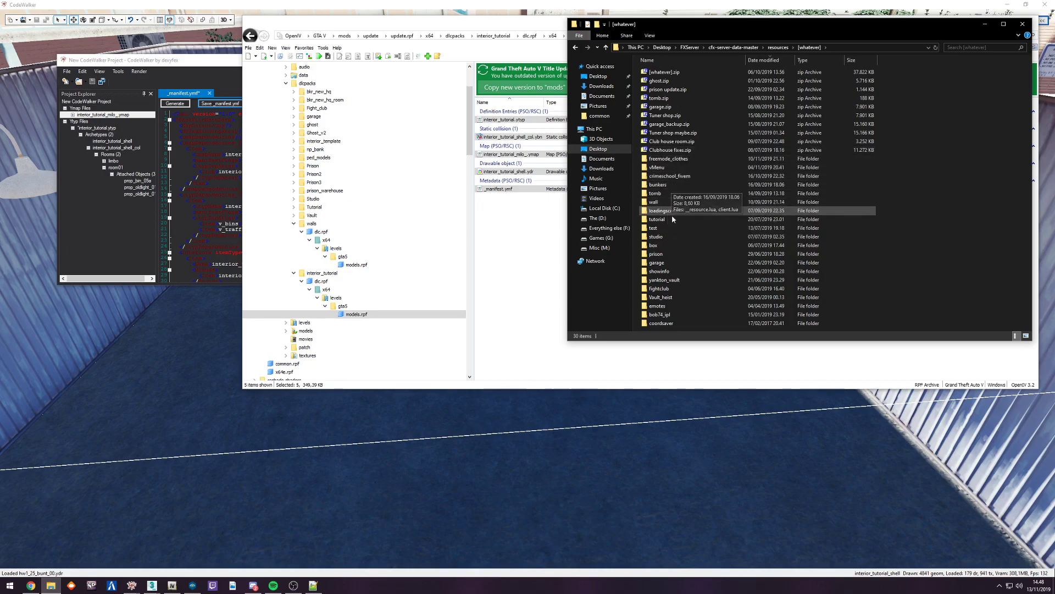
# Step: Examine the stream folder of the existing tutorial resource and return to the [whatever] folder
pyautogui.doubleClick(657, 219)
pyautogui.doubleClick(657, 72)
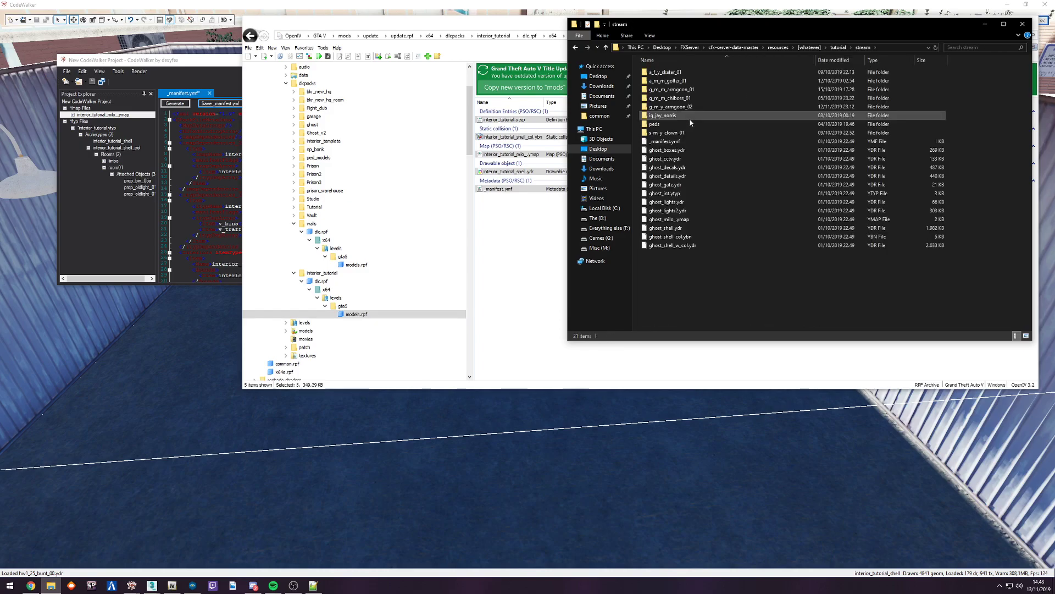
pyautogui.press('BackSpace')
pyautogui.press('BackSpace')
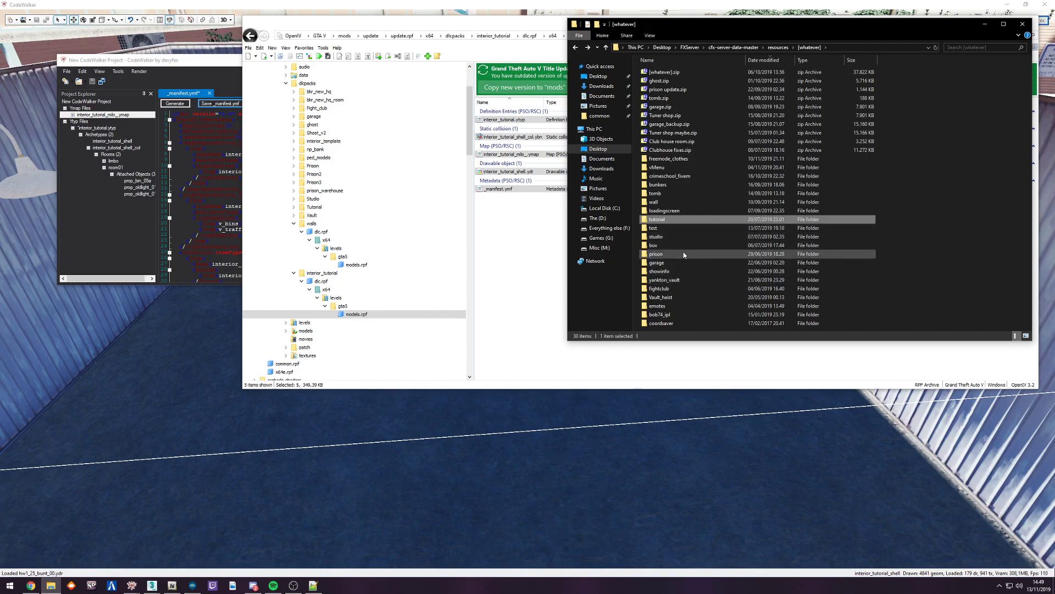
# Step: Create a new resource folder named interior_tutorial inside [whatever] and open it
pyautogui.rightClick(914, 259)
pyautogui.moveTo(945, 363)
pyautogui.click(845, 355)
pyautogui.write('interior')
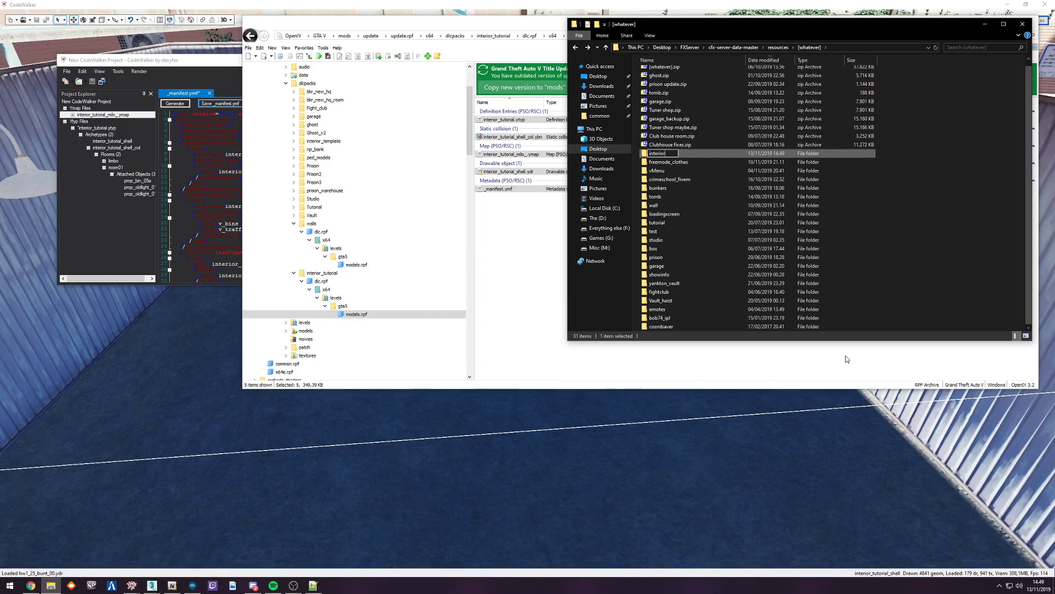
pyautogui.write('_tutorial')
pyautogui.press('Return')
pyautogui.doubleClick(672, 154)
# Step: Create a stream folder in interior_tutorial and extract all the models.rpf files into it
pyautogui.moveTo(528, 232); pyautogui.dragTo(495, 114)
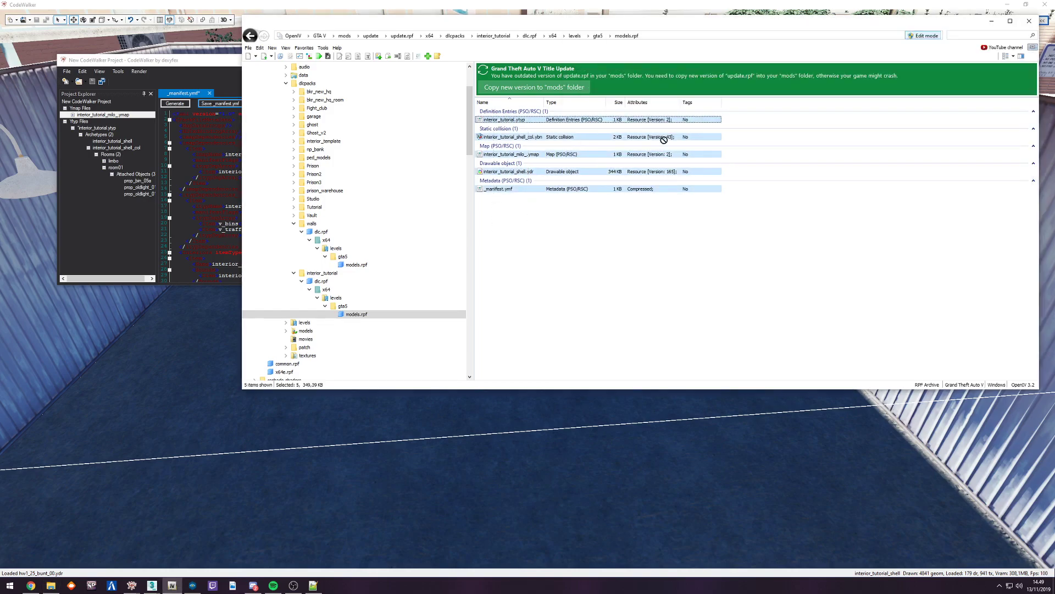
pyautogui.moveTo(539, 144); pyautogui.dragTo(535, 146)
pyautogui.hotkey('alt', 'Tab')
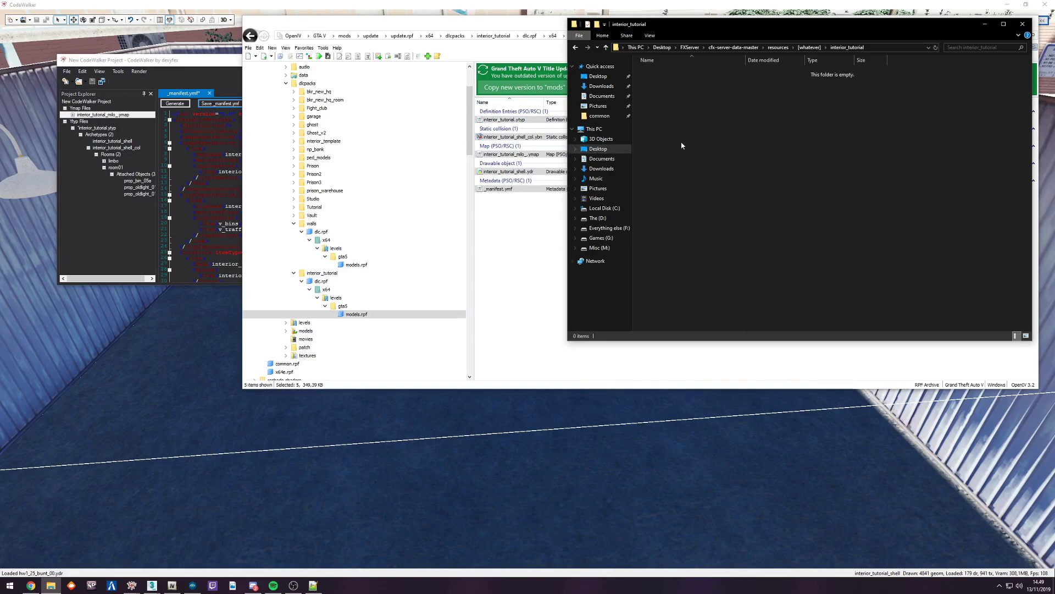
pyautogui.rightClick(701, 133)
pyautogui.moveTo(742, 235)
pyautogui.click(825, 234)
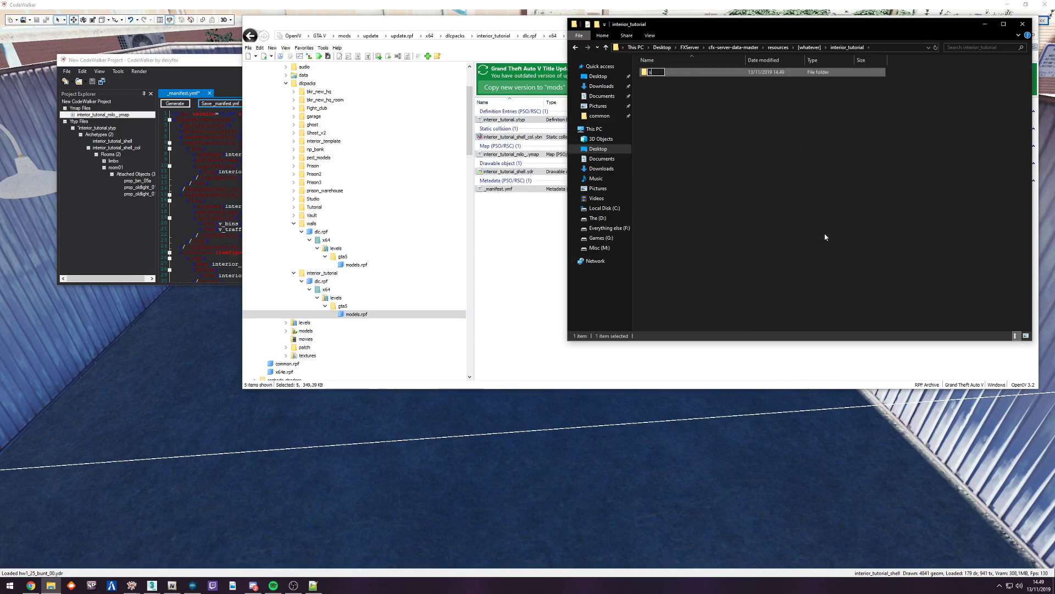
pyautogui.press('Return')
pyautogui.moveTo(528, 122); pyautogui.dragTo(715, 189)
pyautogui.click(846, 47)
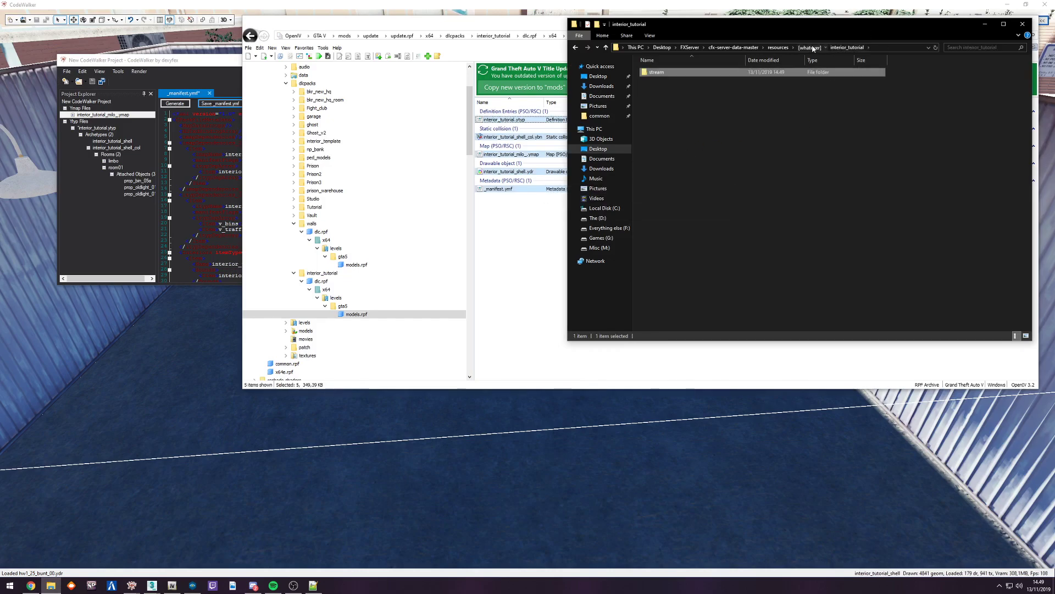
# Step: Find __resource.lua in the existing wall resource and copy it into the interior_tutorial folder
pyautogui.click(813, 48)
pyautogui.doubleClick(673, 177)
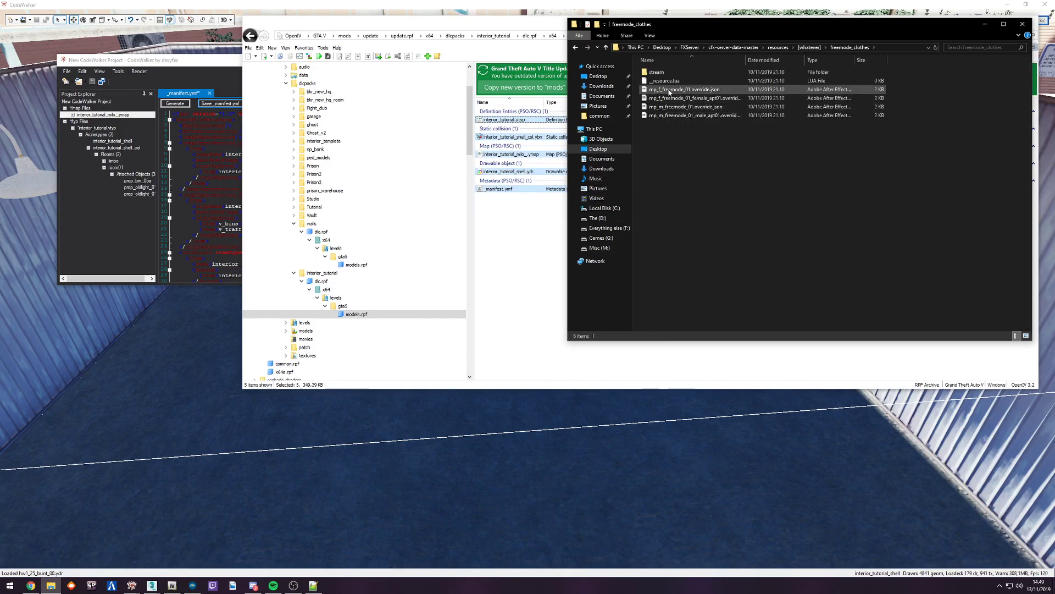
pyautogui.hotkey('alt', 'Left')
pyautogui.doubleClick(672, 197)
pyautogui.moveTo(695, 101); pyautogui.dragTo(664, 87)
pyautogui.hotkey('alt', 'Left')
pyautogui.doubleClick(659, 214)
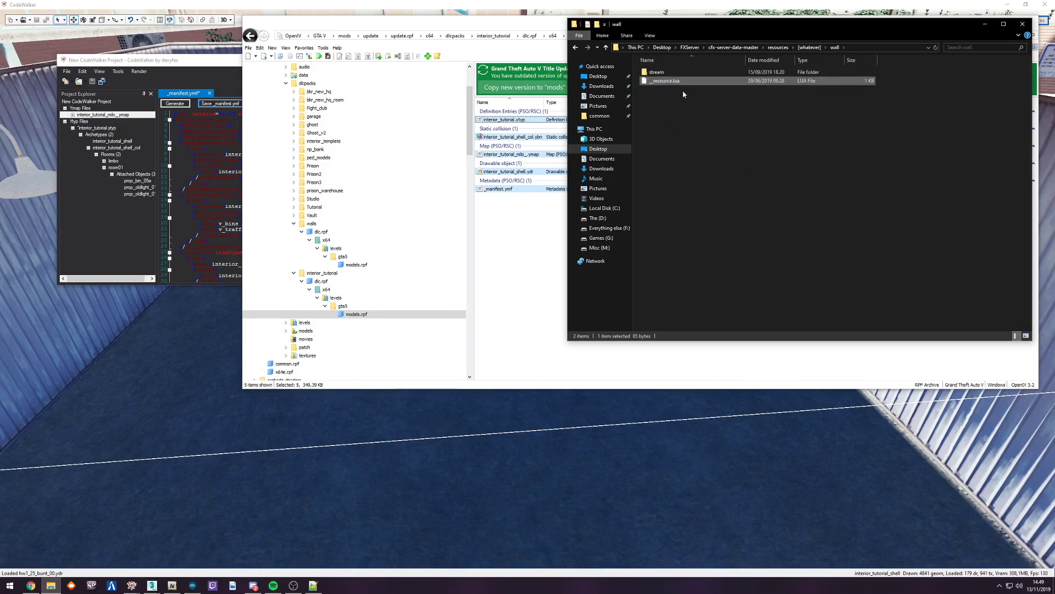
pyautogui.hotkey('alt', 'Left')
pyautogui.doubleClick(731, 208)
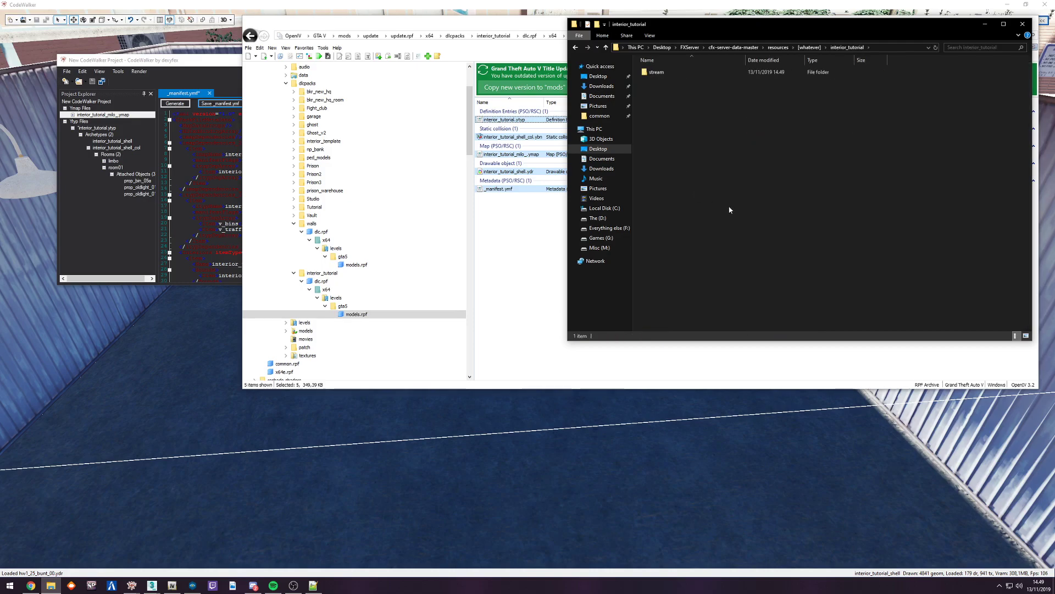
pyautogui.moveTo(731, 215); pyautogui.dragTo(682, 82)
# Step: Check the contents of the copied __resource.lua in Notepad++ and close it
pyautogui.rightClick(671, 82)
pyautogui.click(718, 122)
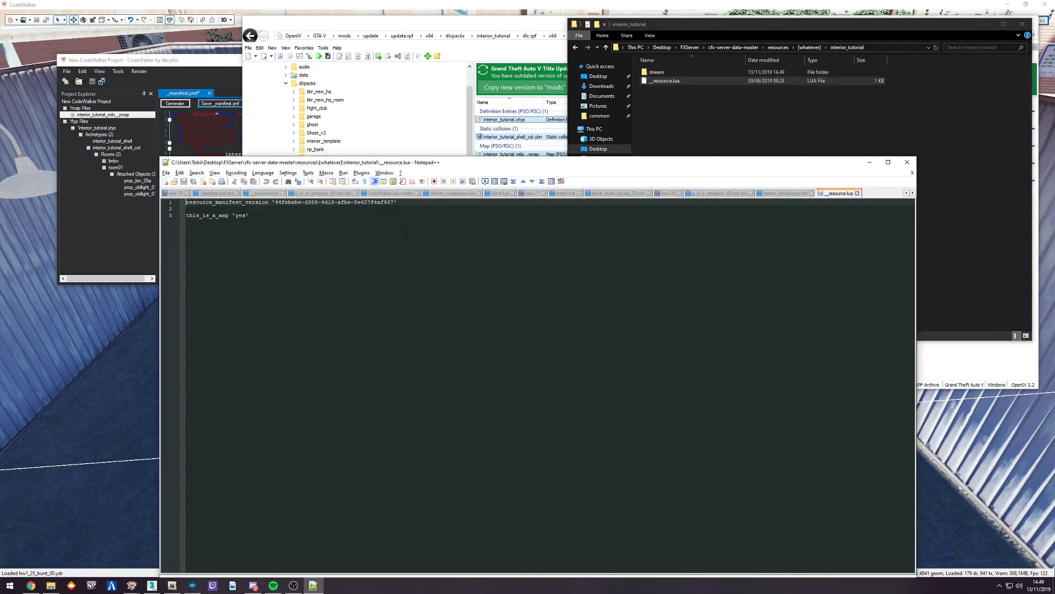
pyautogui.click(812, 193)
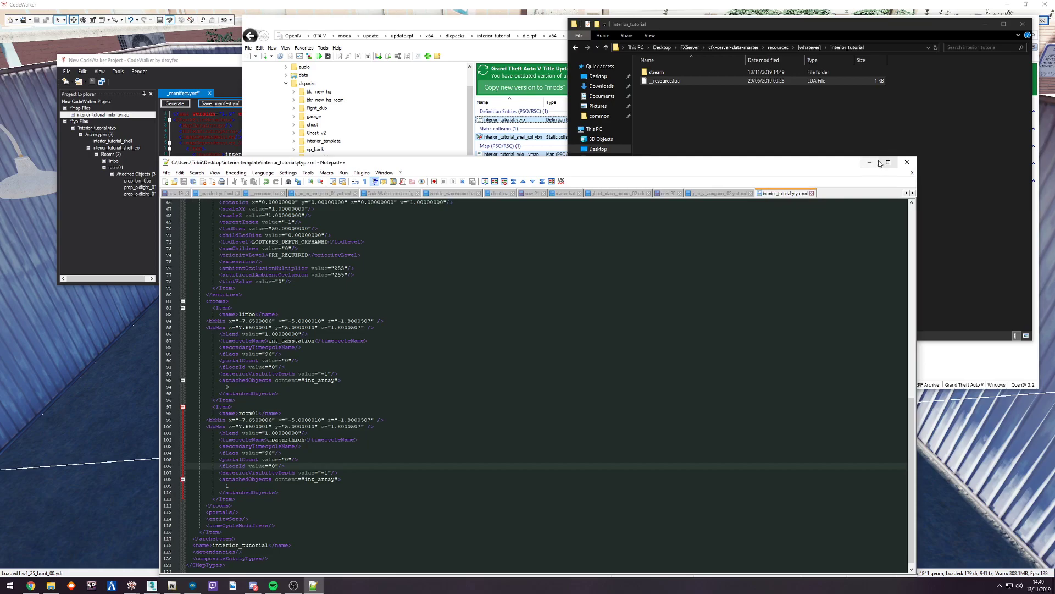
pyautogui.click(869, 162)
# Step: Check the extracted files in the interior_tutorial resource's stream folder
pyautogui.doubleClick(656, 72)
pyautogui.moveTo(765, 206); pyautogui.dragTo(657, 89)
pyautogui.click(753, 186)
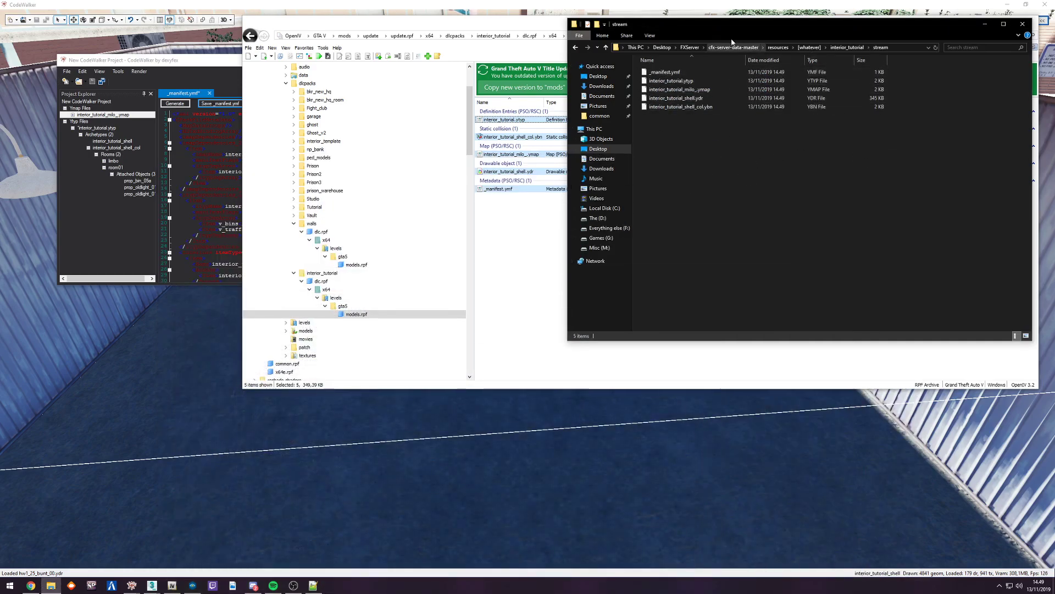
pyautogui.click(847, 48)
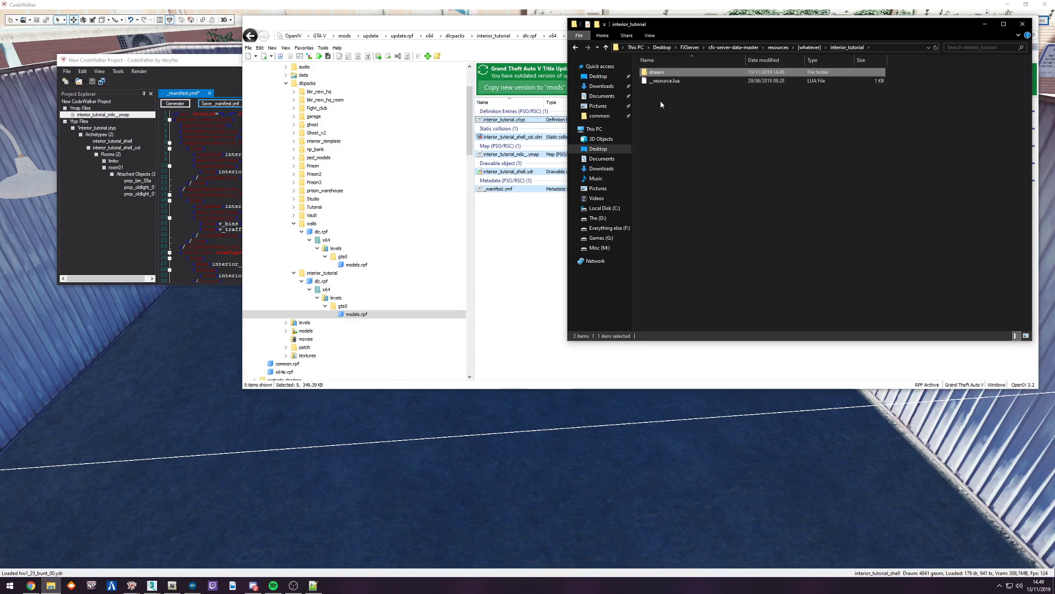
# Step: Open server.cfg from FXServer's cfx-server-data-master folder in Notepad++
pyautogui.click(809, 47)
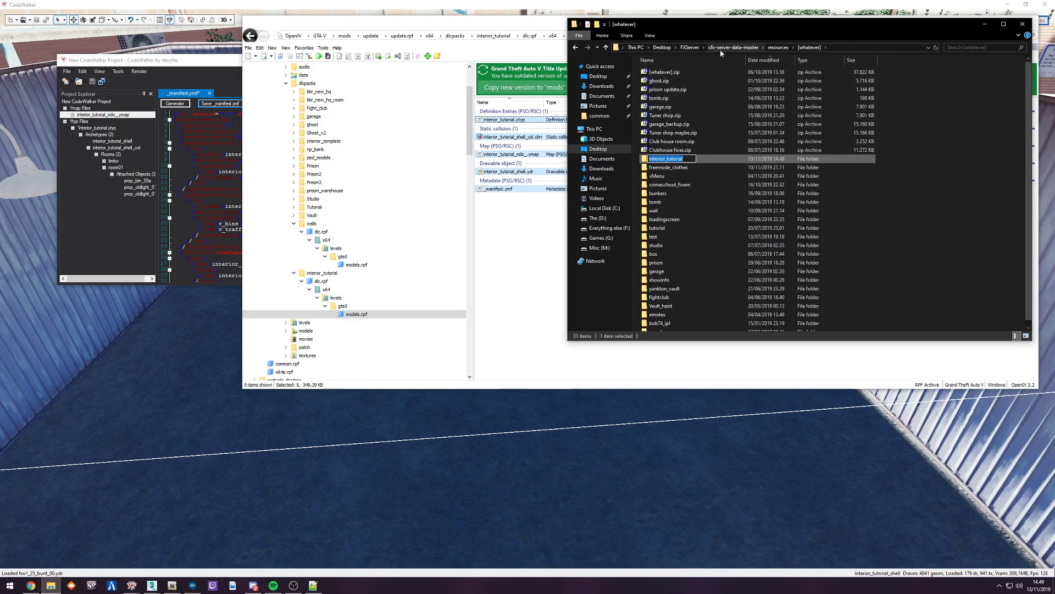
pyautogui.click(690, 47)
pyautogui.doubleClick(672, 81)
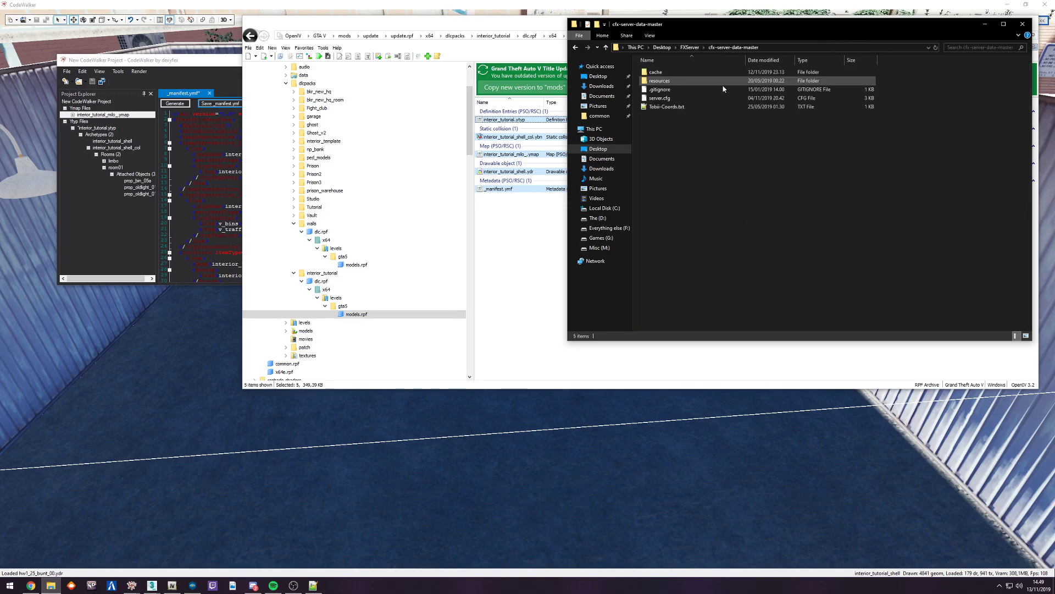
pyautogui.rightClick(660, 102)
pyautogui.click(665, 142)
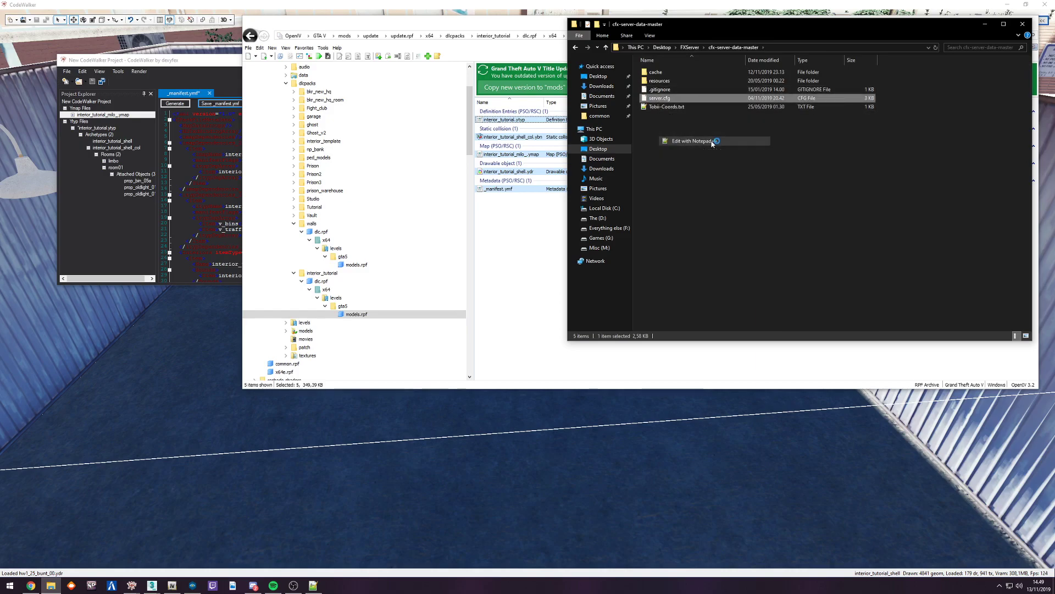
# Step: Add the line "start interior_tutorial" below "start vMenu" in server.cfg and save the file
pyautogui.click(240, 459)
pyautogui.press('Return')
pyautogui.press('Up')
pyautogui.write('start')
pyautogui.write('interior_tutorial')
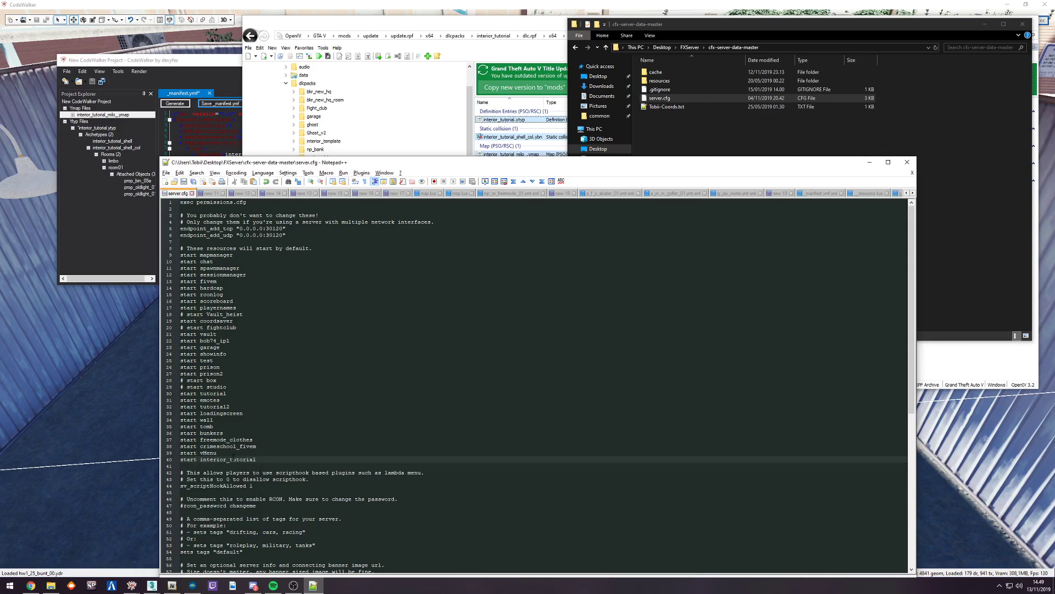
pyautogui.click(871, 164)
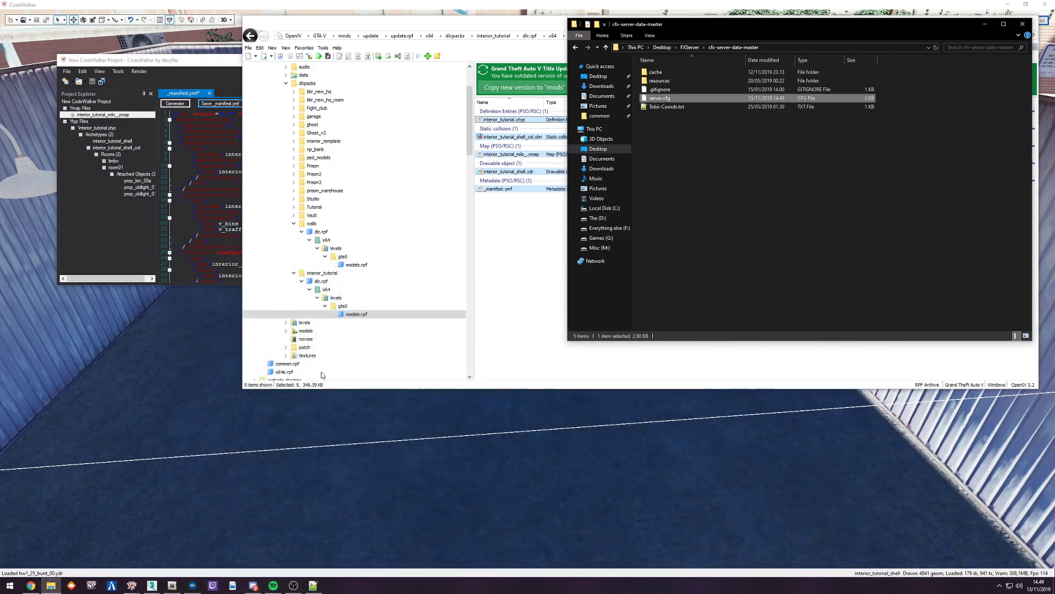
# Step: Switch to the server console and close CodeWalker's project window and main window while FiveM connects to the local server
pyautogui.click(111, 586)
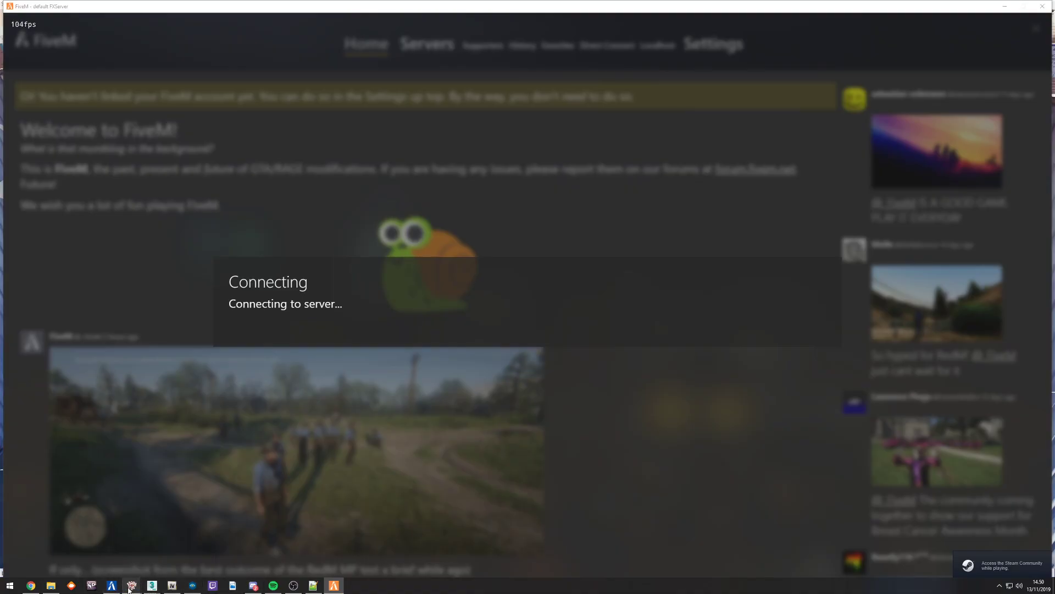
pyautogui.moveTo(131, 585)
pyautogui.click(181, 556)
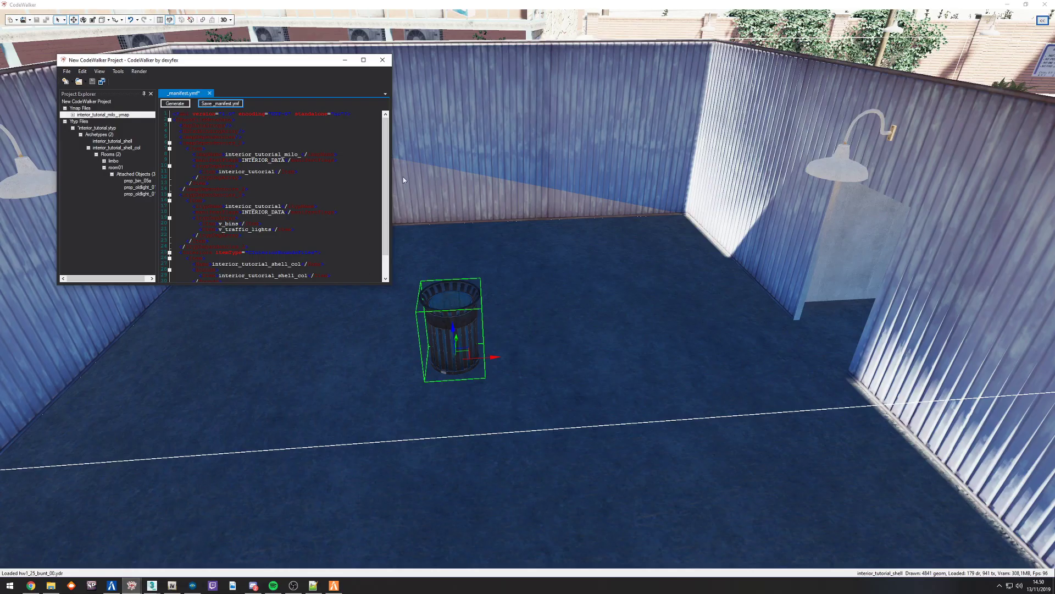
pyautogui.click(383, 60)
pyautogui.click(1045, 4)
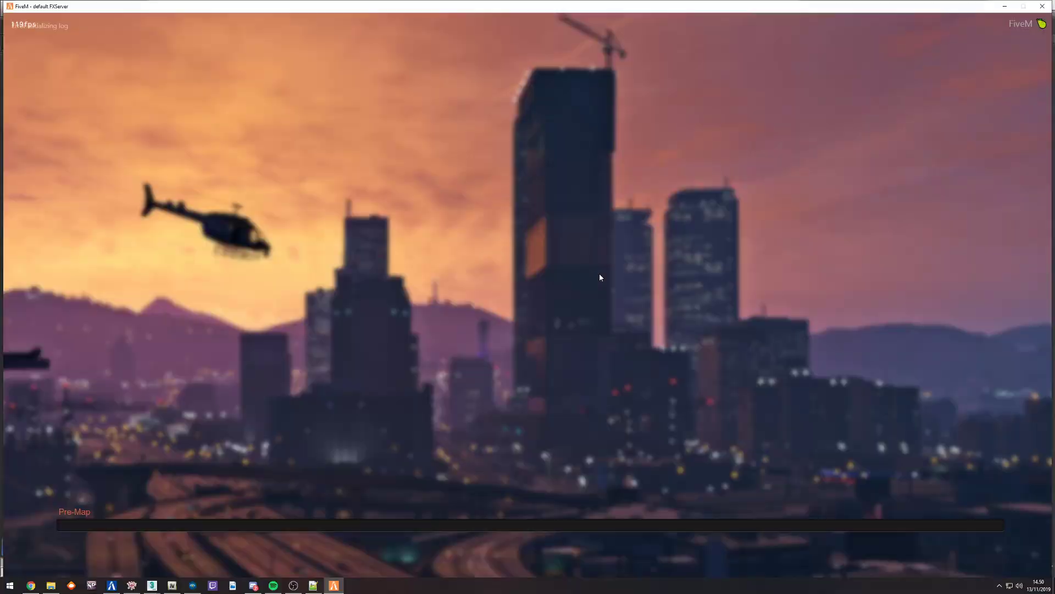
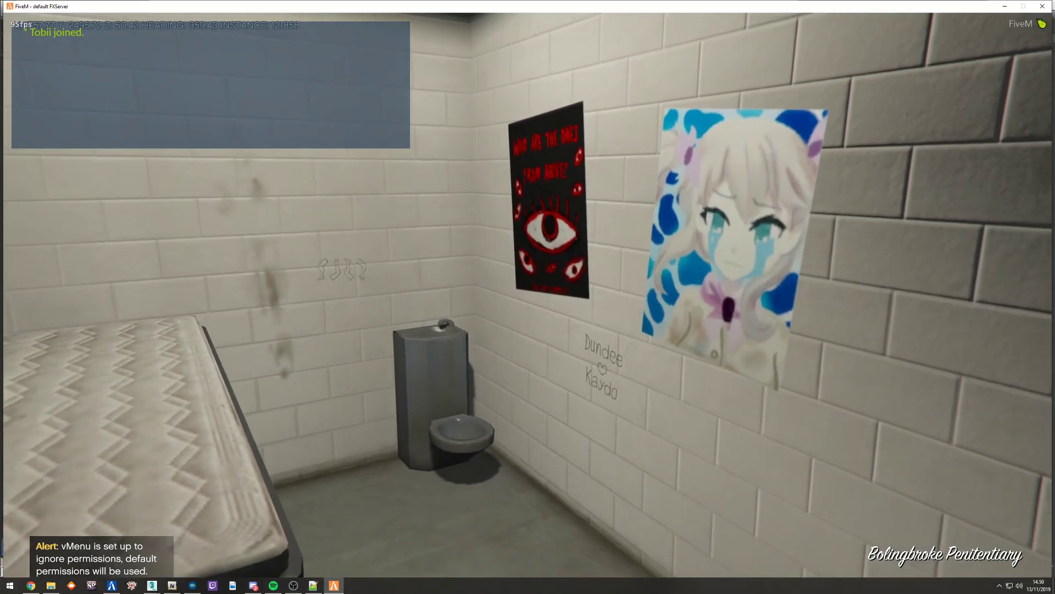
# Step: Browse the Players list in the player skin options, close the menu and switch to the third-person camera
pyautogui.press('F7')
pyautogui.press('Down')
pyautogui.press('Return')
pyautogui.press('Return')
pyautogui.press('Down')
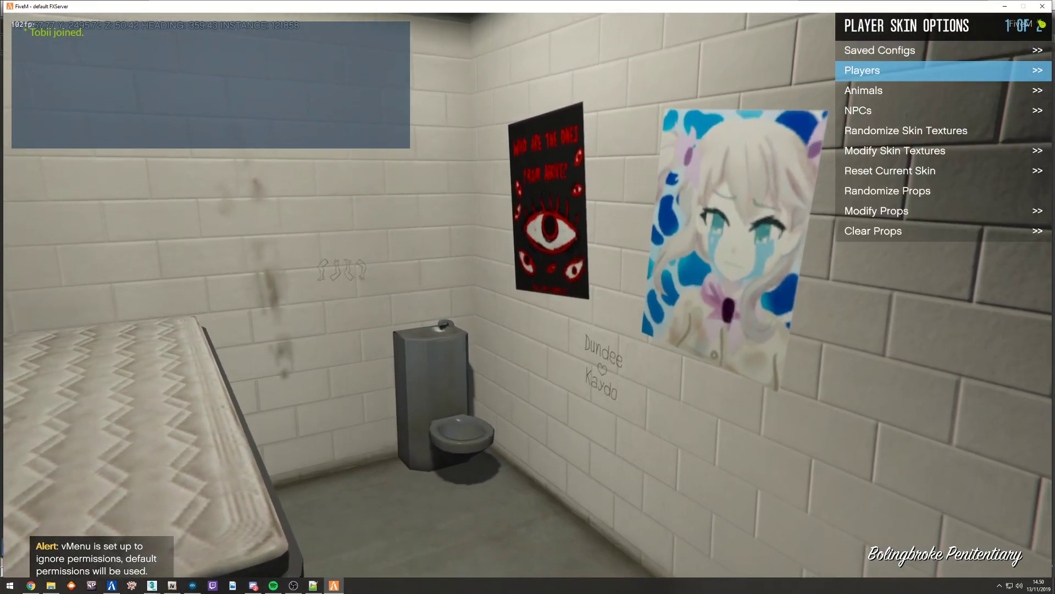
pyautogui.press('Return')
pyautogui.press('Down')
pyautogui.press('Down')
pyautogui.press('F7')
pyautogui.press('v')
# Step: Turn on NoClip and fly at increased travel speed from the prison to the custom interior at the motel
pyautogui.press('F2')
pyautogui.press('F2')
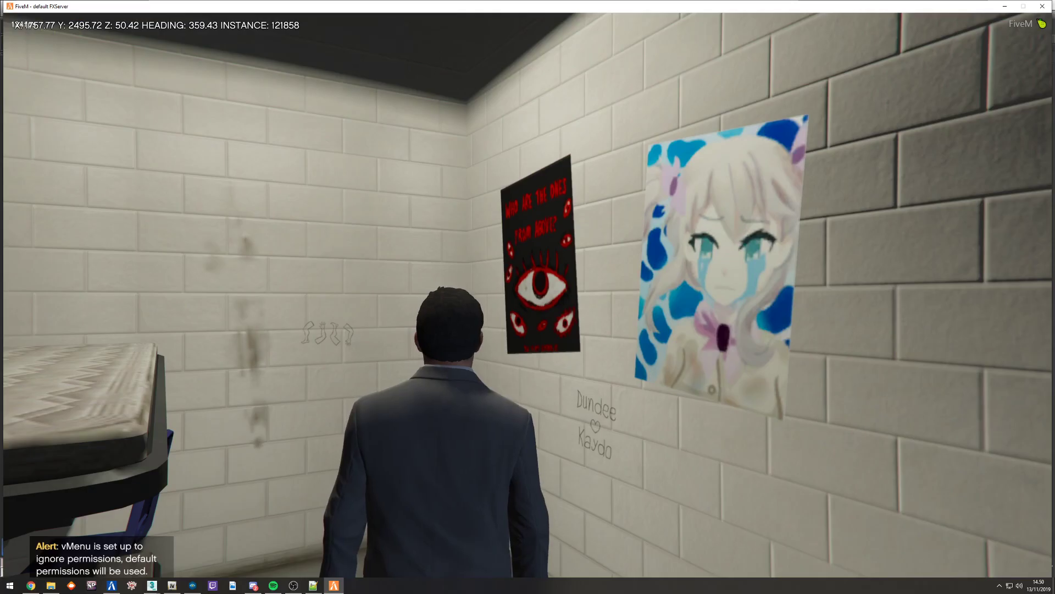
pyautogui.press('F2')
pyautogui.press('d')
pyautogui.press('q')
pyautogui.press('d')
pyautogui.press('w')
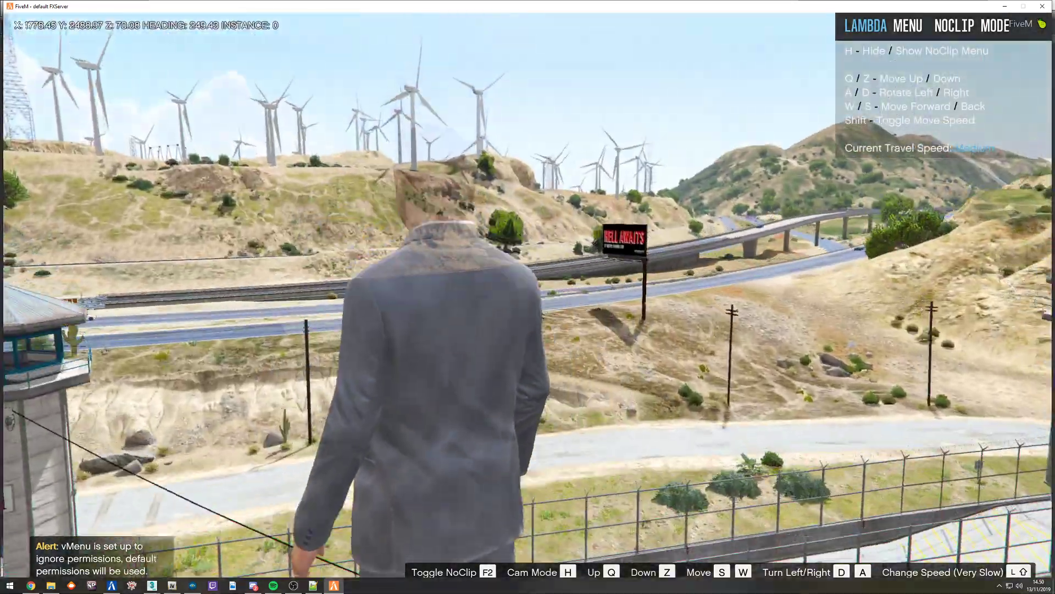
pyautogui.press('shift')
pyautogui.press('shift')
pyautogui.press('w')
pyautogui.press('q')
pyautogui.press('d')
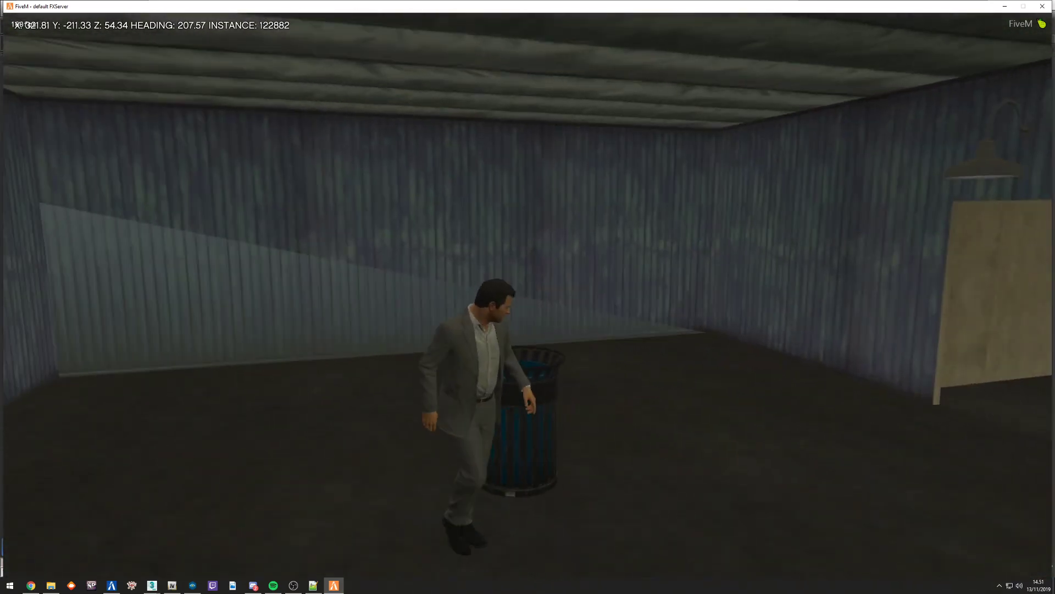
# Step: Walk around the main room of the custom interior along its walls and corners to test the collision
pyautogui.press('w')
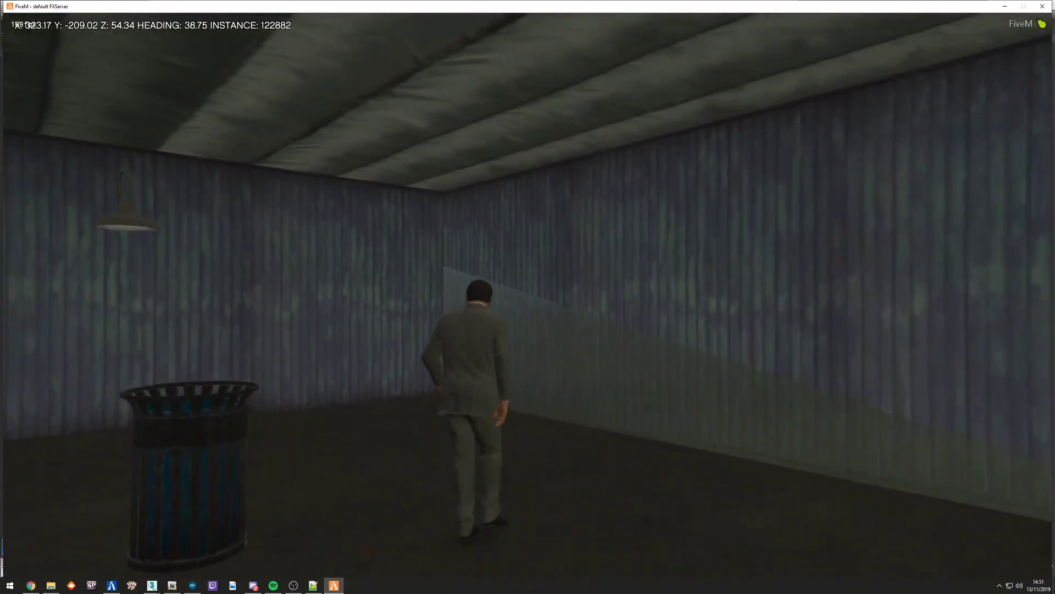
pyautogui.press('w')
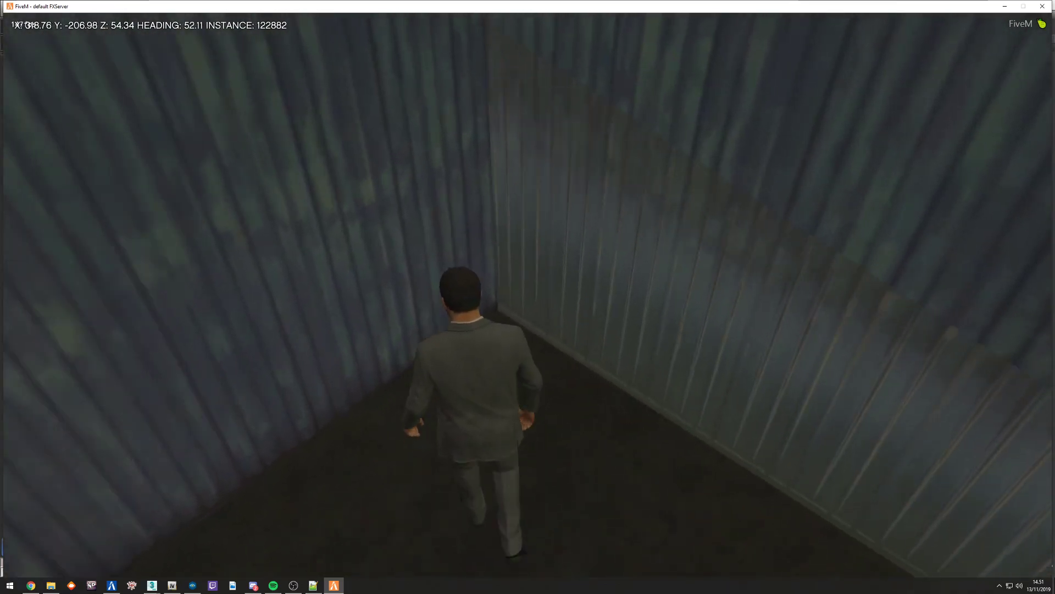
pyautogui.press('w')
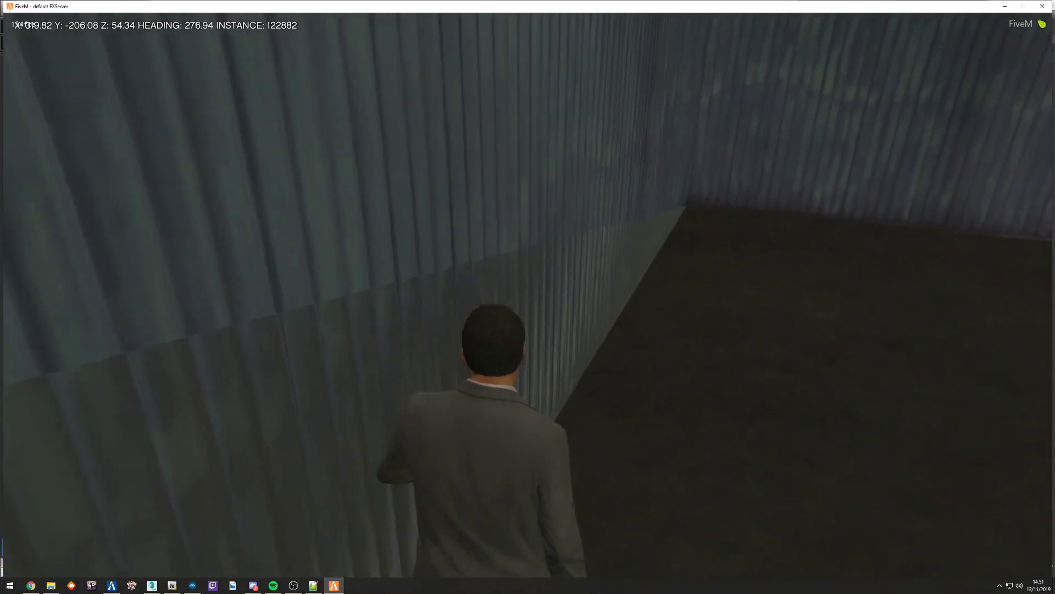
pyautogui.press('s')
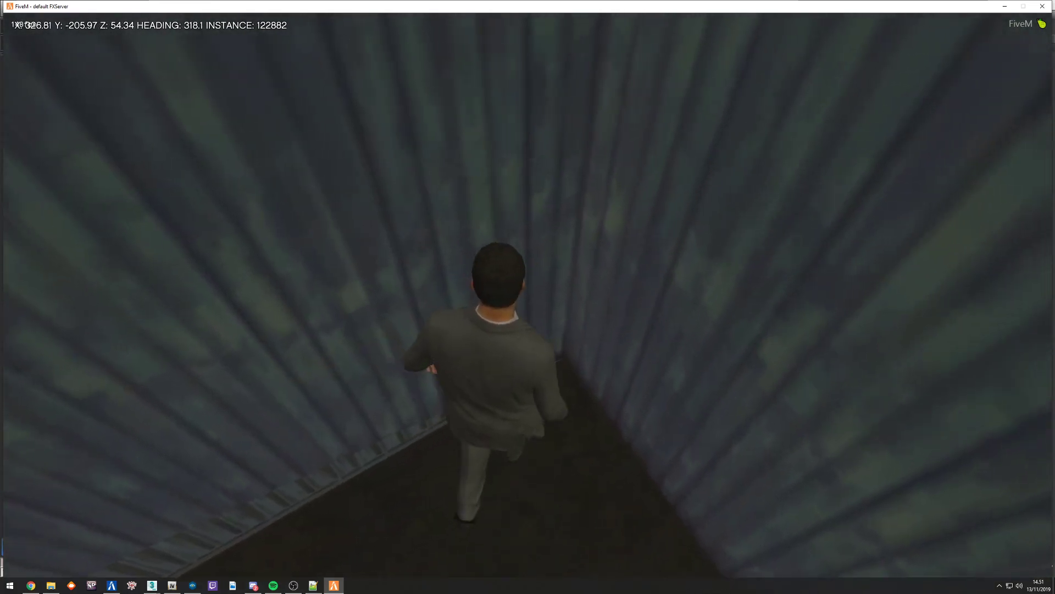
pyautogui.press('w')
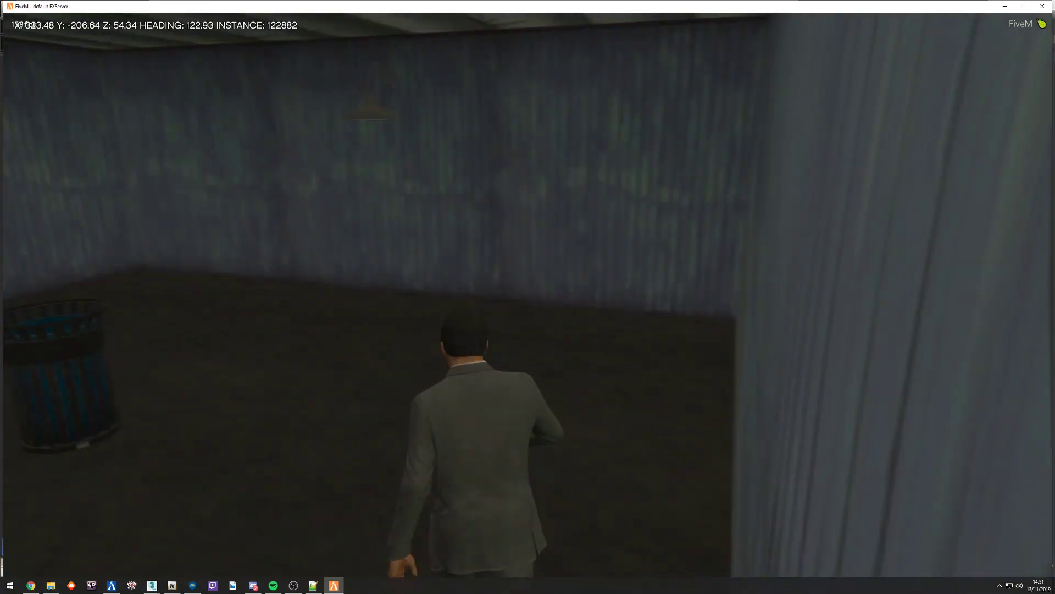
pyautogui.press('w')
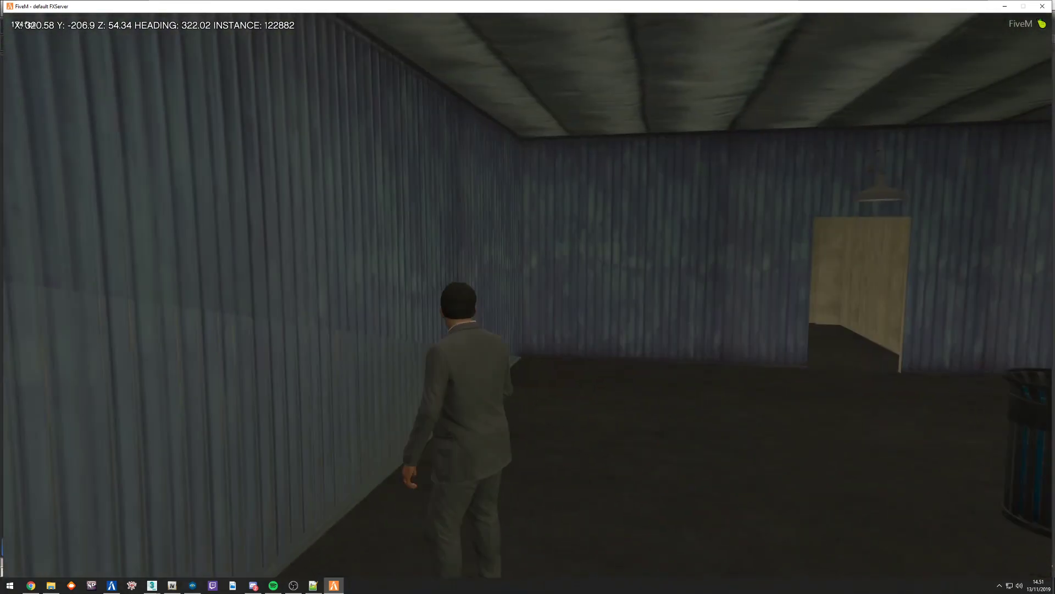
# Step: Walk through the doorway into the side corridor and back into the main room to test its collision
pyautogui.press('w')
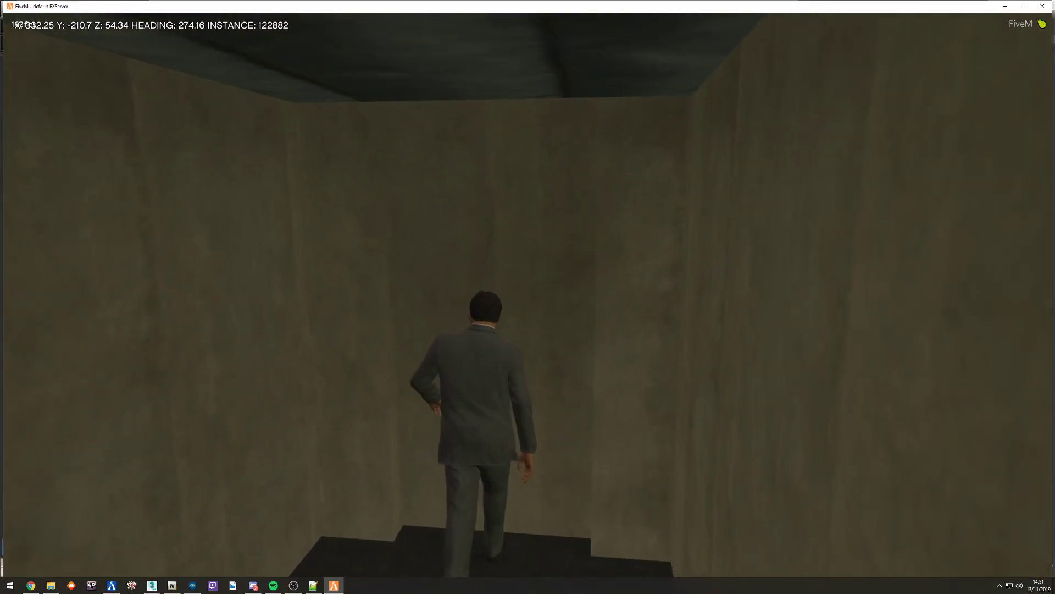
pyautogui.press('w')
pyautogui.press('w')
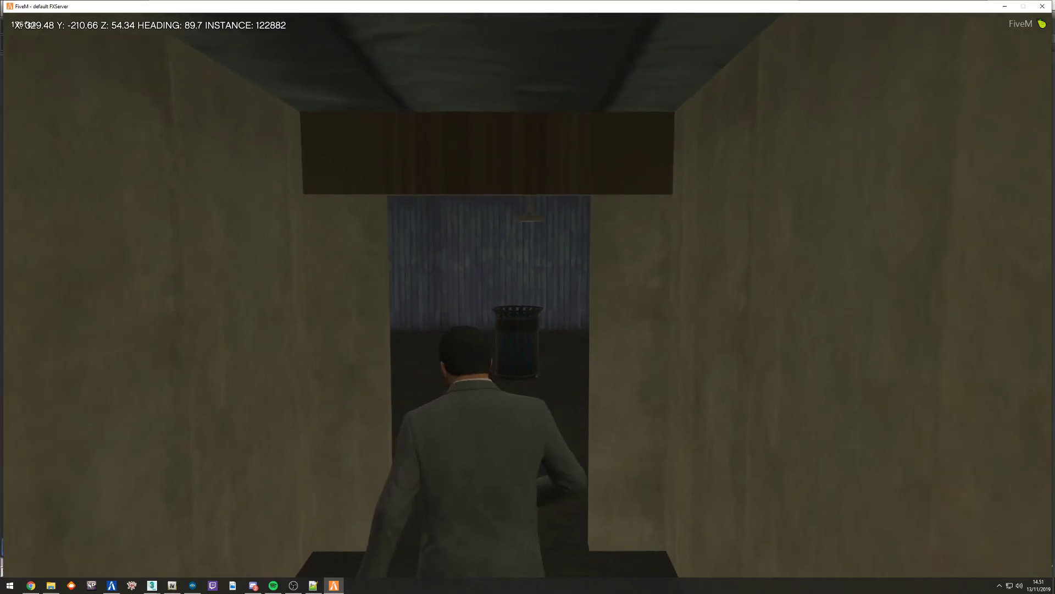
pyautogui.press('w')
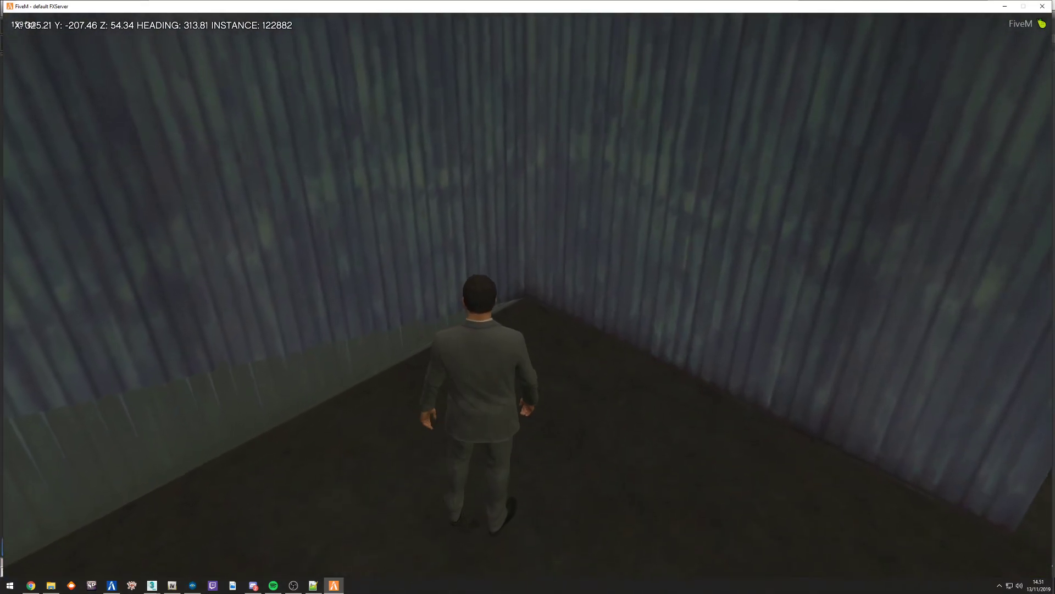
# Step: Fly out of the interior with NoClip to the motel parking lot and turn NoClip off
pyautogui.press('w')
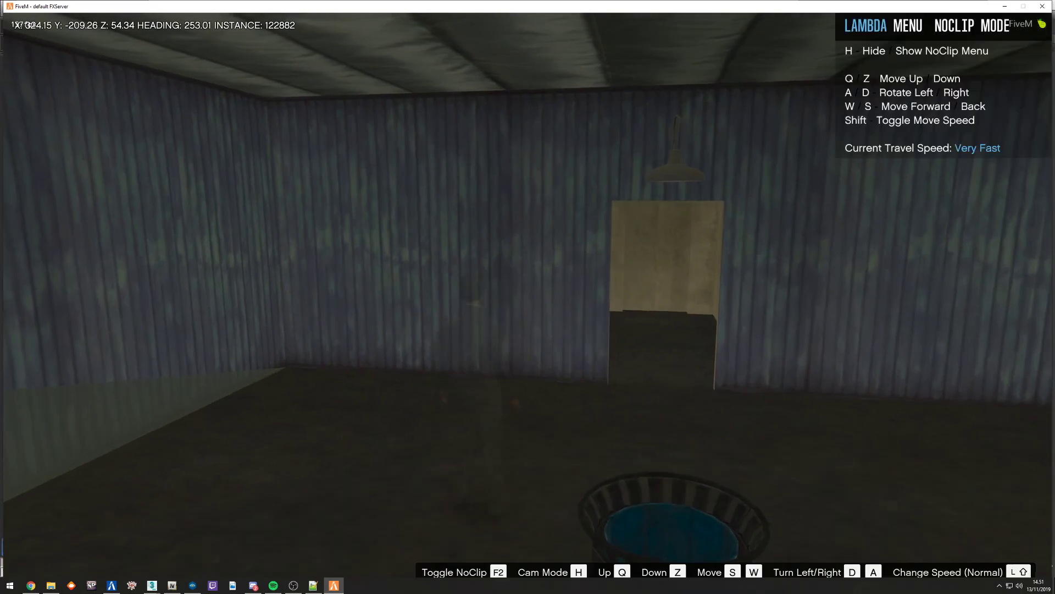
pyautogui.press('w')
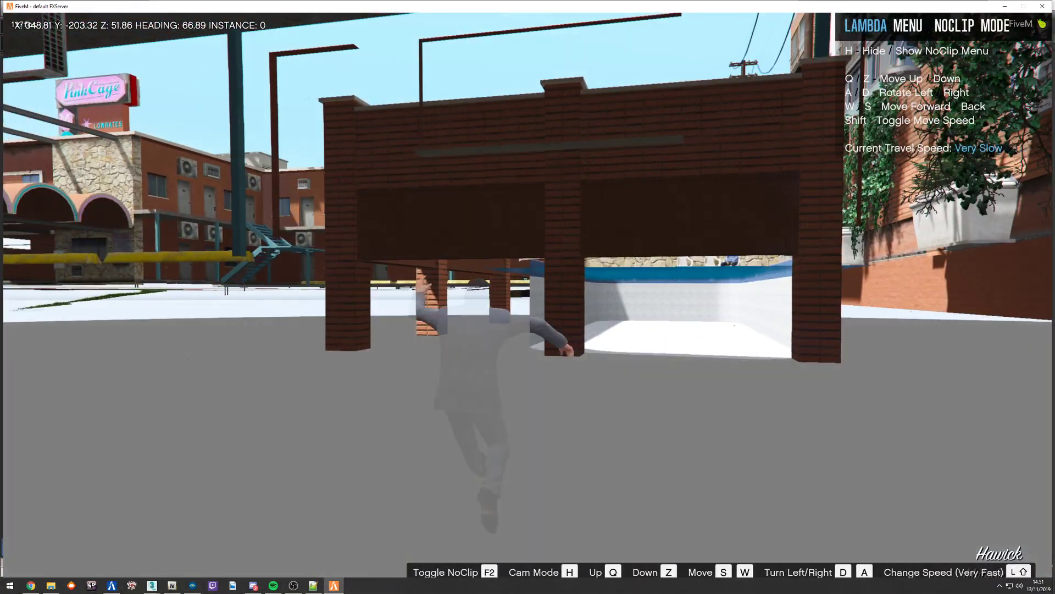
pyautogui.press('q')
pyautogui.press('w')
pyautogui.press('a')
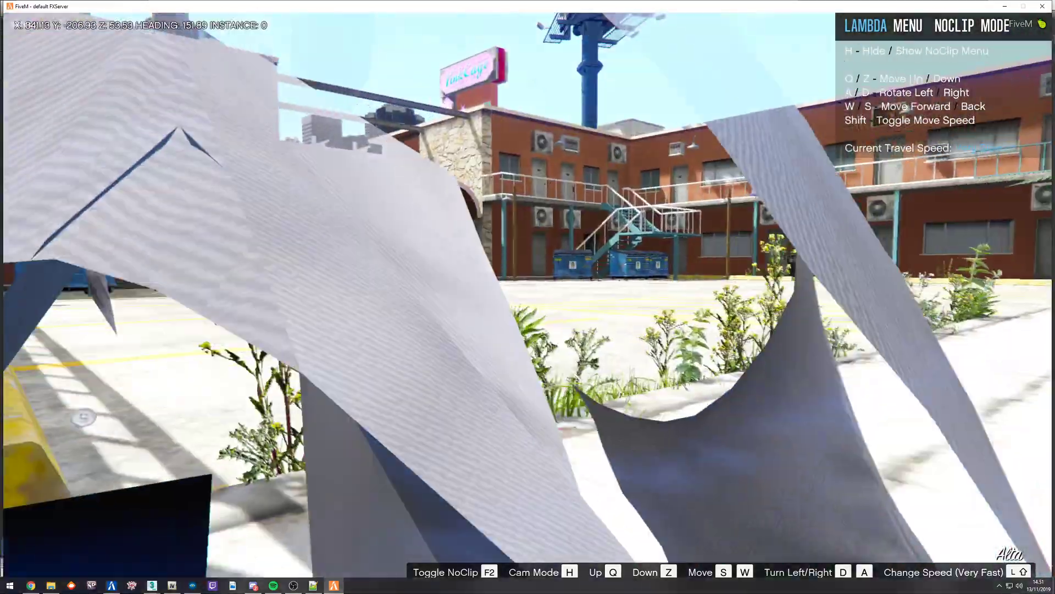
pyautogui.press('F2')
# Step: Run around the motel parking lot to check the area where the interior is placed
pyautogui.press('w')
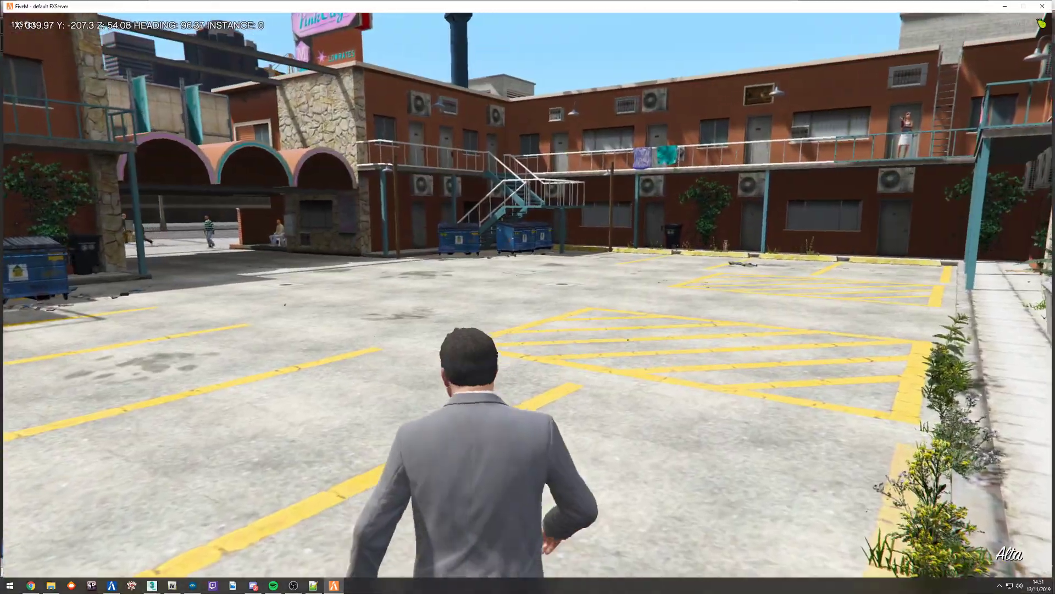
pyautogui.press('w')
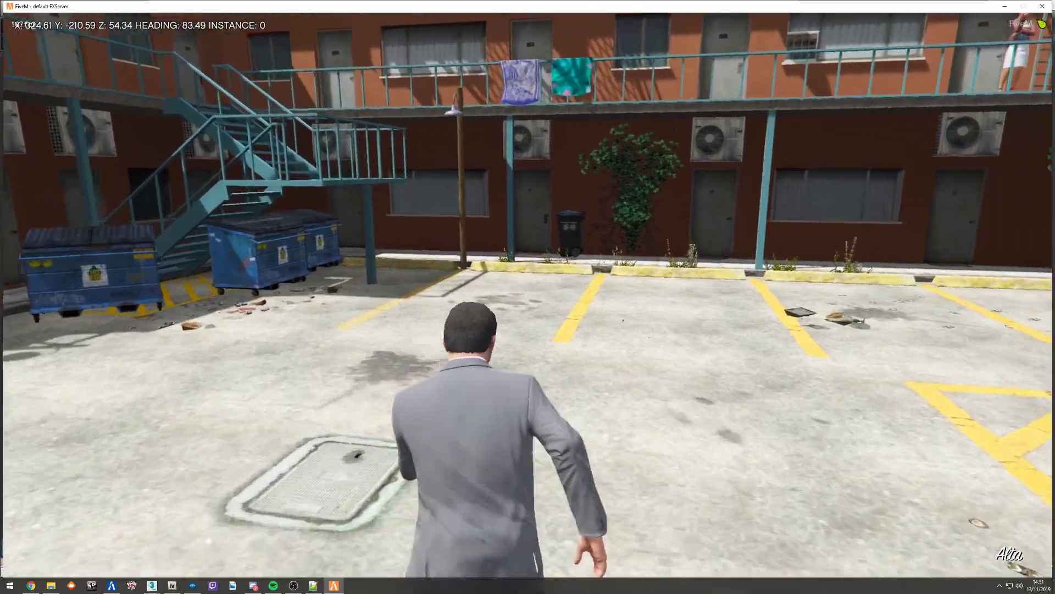
pyautogui.press('w')
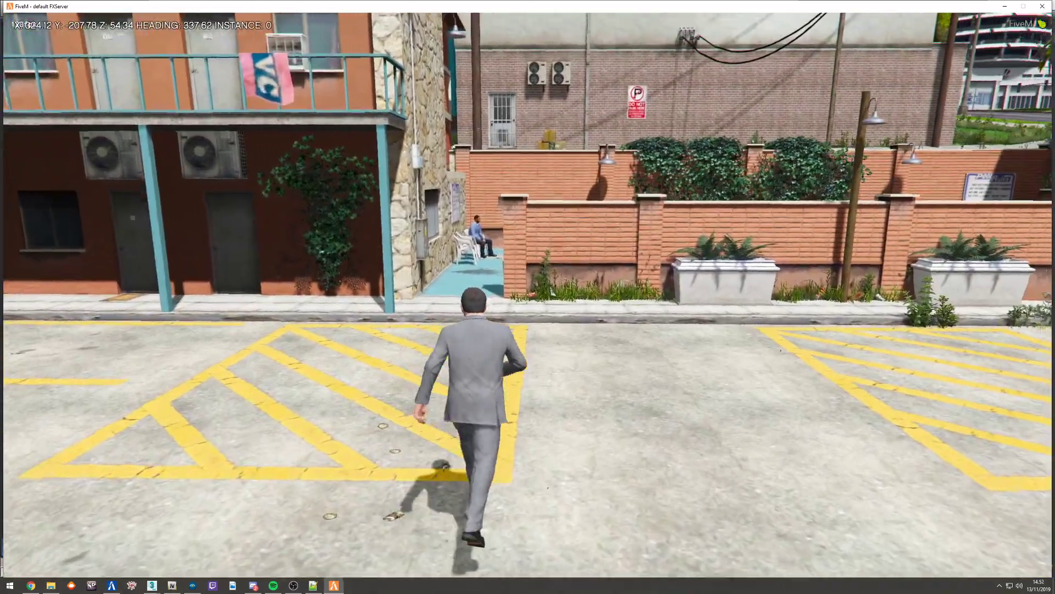
pyautogui.press('w')
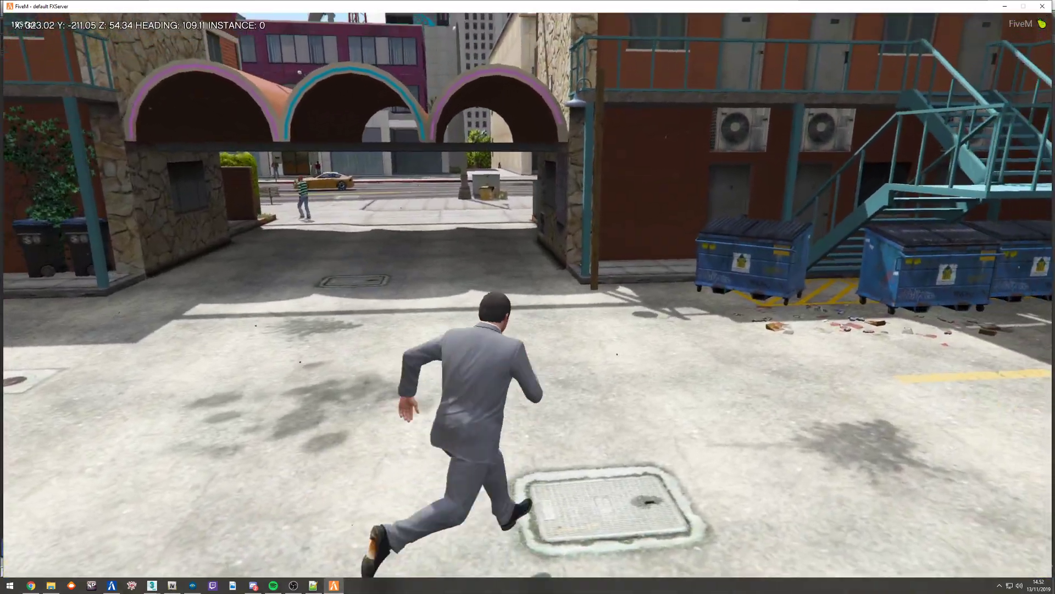
pyautogui.press('w')
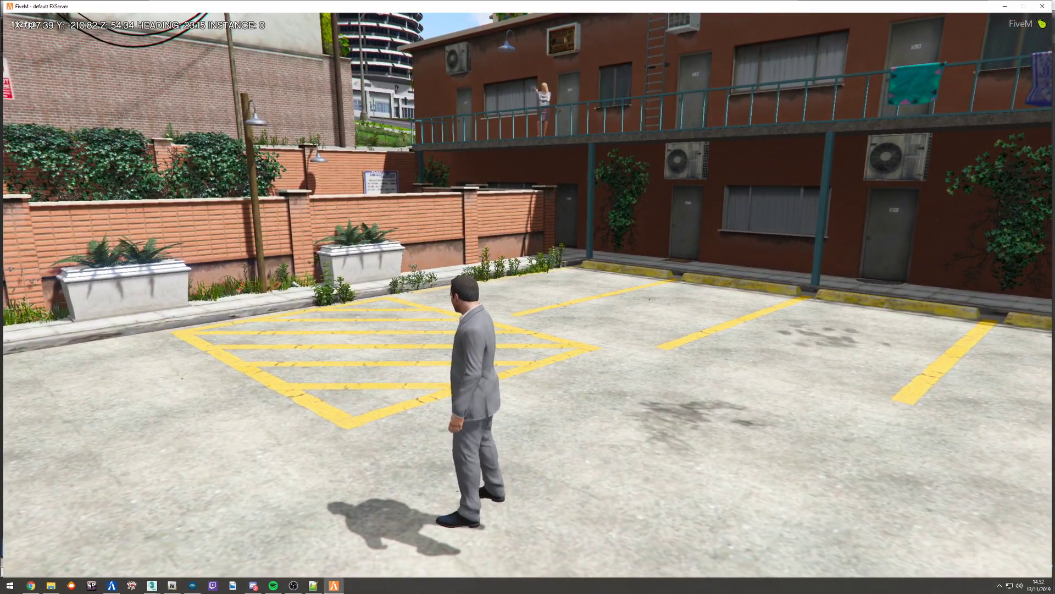
# Step: Toggle NoClip on and off to load the interior around the character, and check the instance number
pyautogui.press('F2')
pyautogui.press('F2')
pyautogui.hotkey('alt', 'Tab')
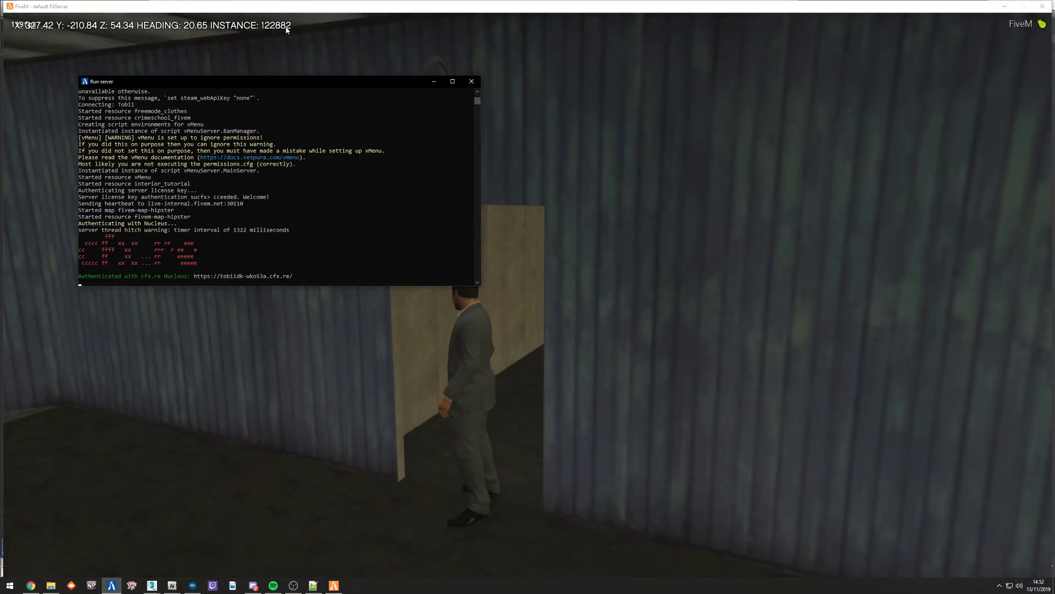
pyautogui.click(336, 50)
# Step: Walk around the interior again to inspect the bin, wall lamps and corrugated walls
pyautogui.press('a')
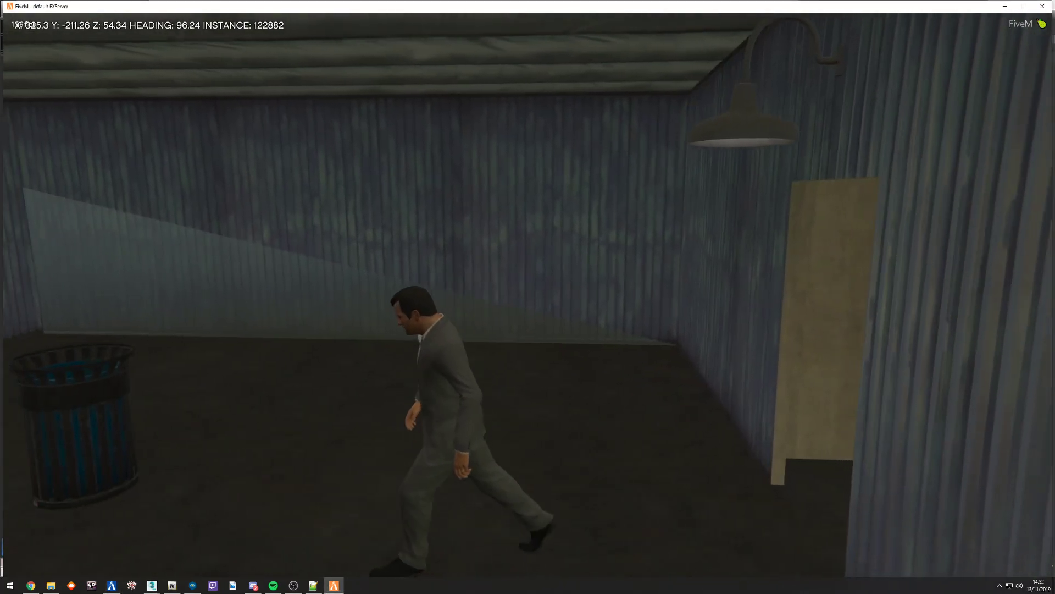
pyautogui.press('w')
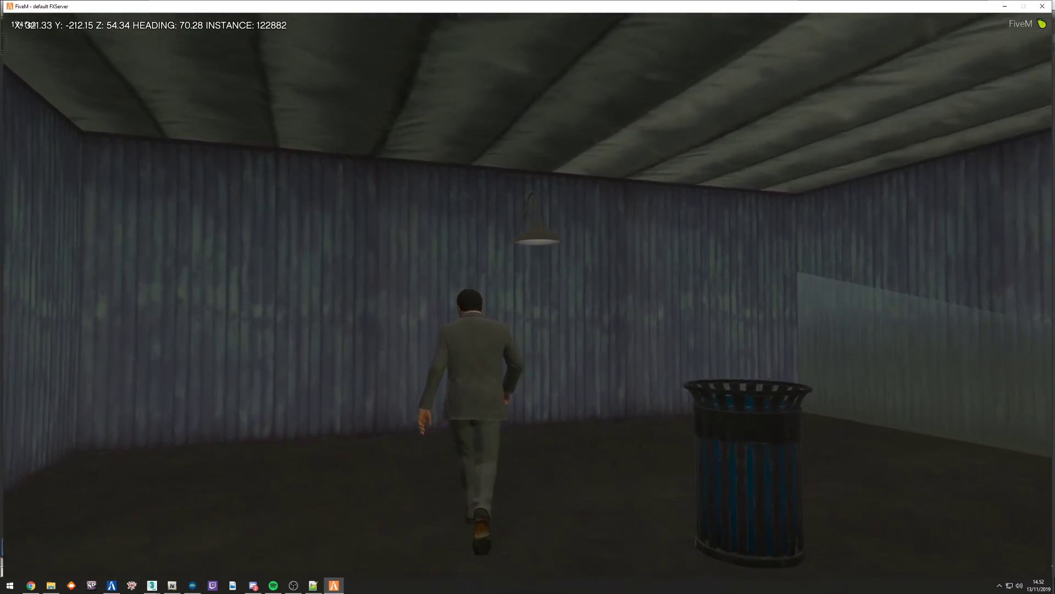
pyautogui.press('w')
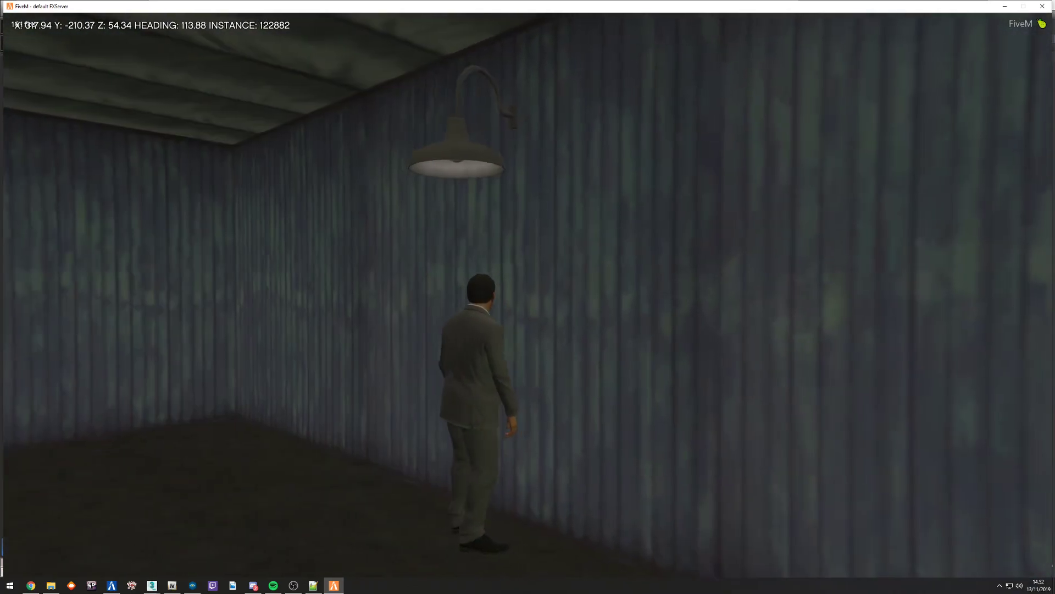
pyautogui.press('w')
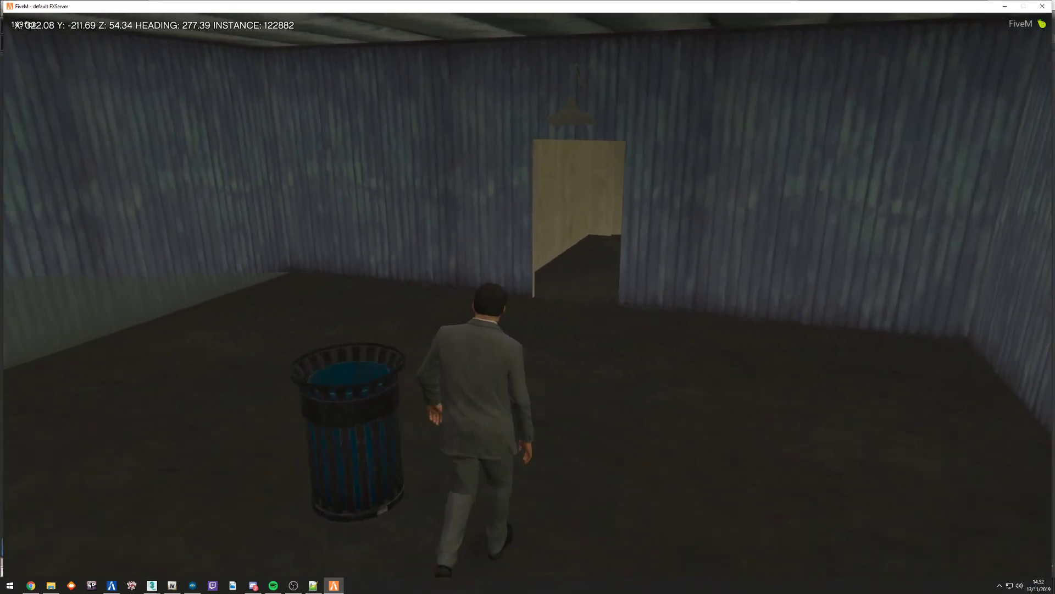
pyautogui.press('w')
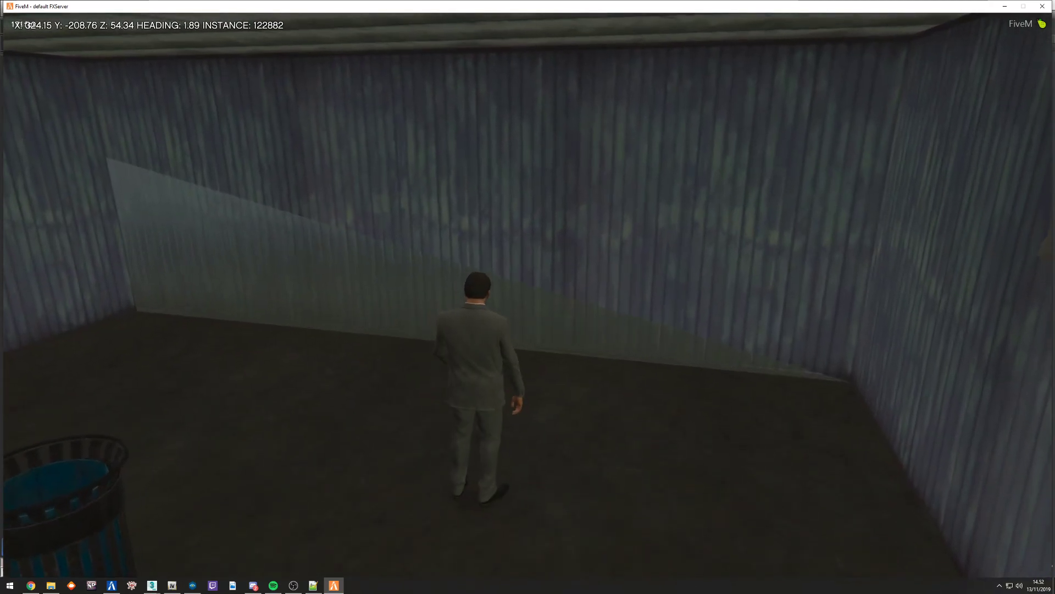
# Step: Check the in-game console and the server console for the interior_tutorial resource, and quit FiveM
pyautogui.press('F8')
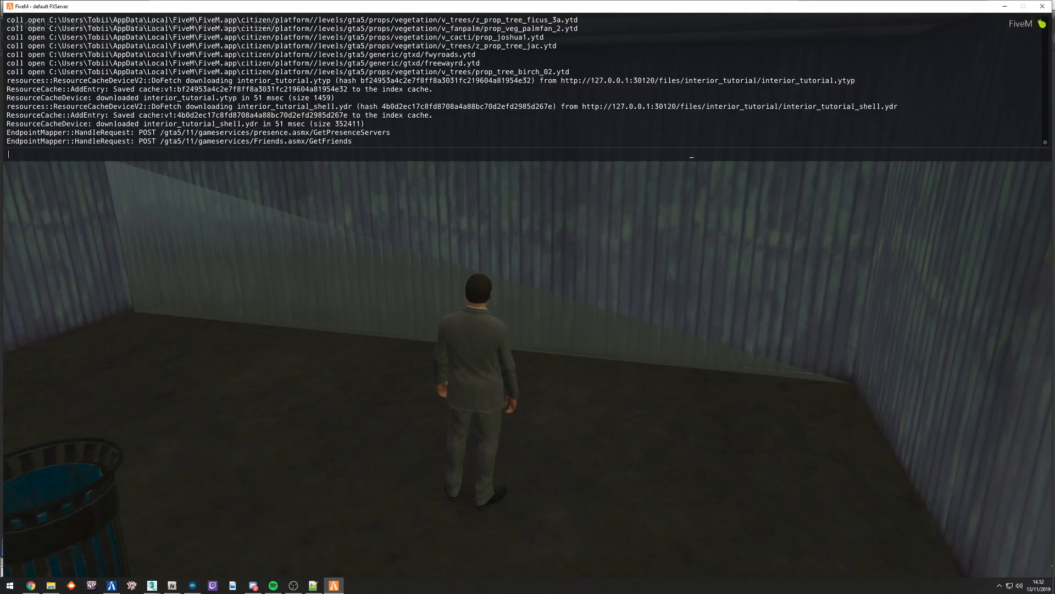
pyautogui.press('F8')
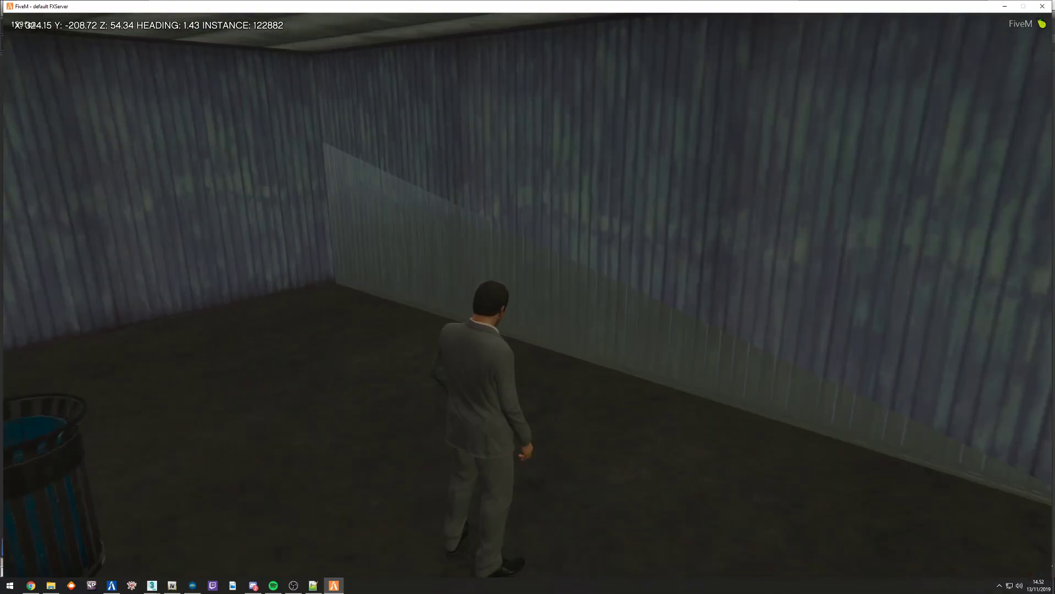
pyautogui.hotkey('alt', 'Tab')
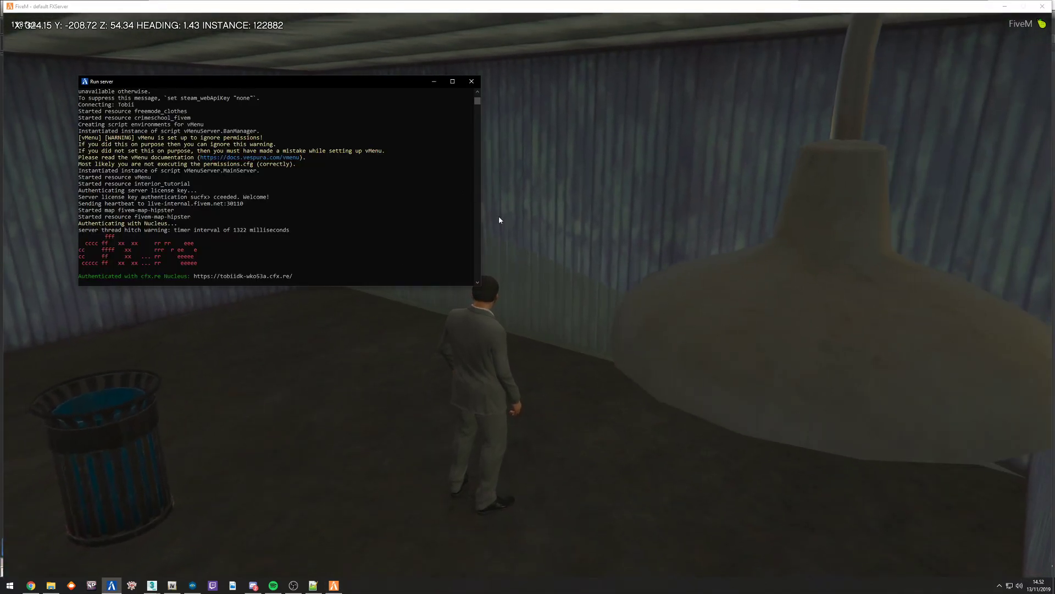
pyautogui.hotkey('alt', 'Tab')
pyautogui.press('F8')
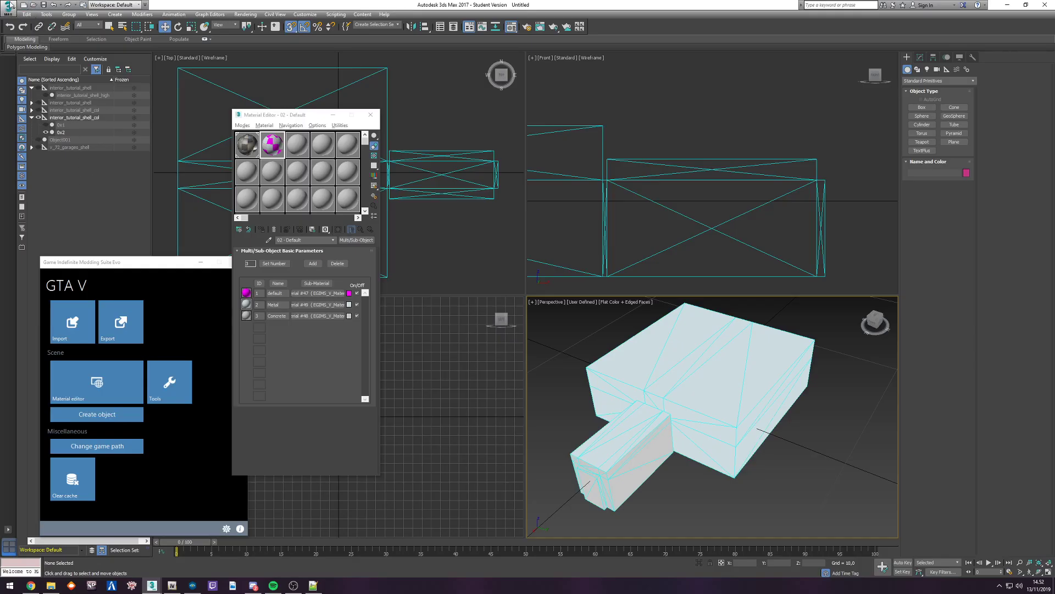
# Step: Save the scene as "interior tutorial" and reset 3ds Max to an empty scene
pyautogui.click(9, 6)
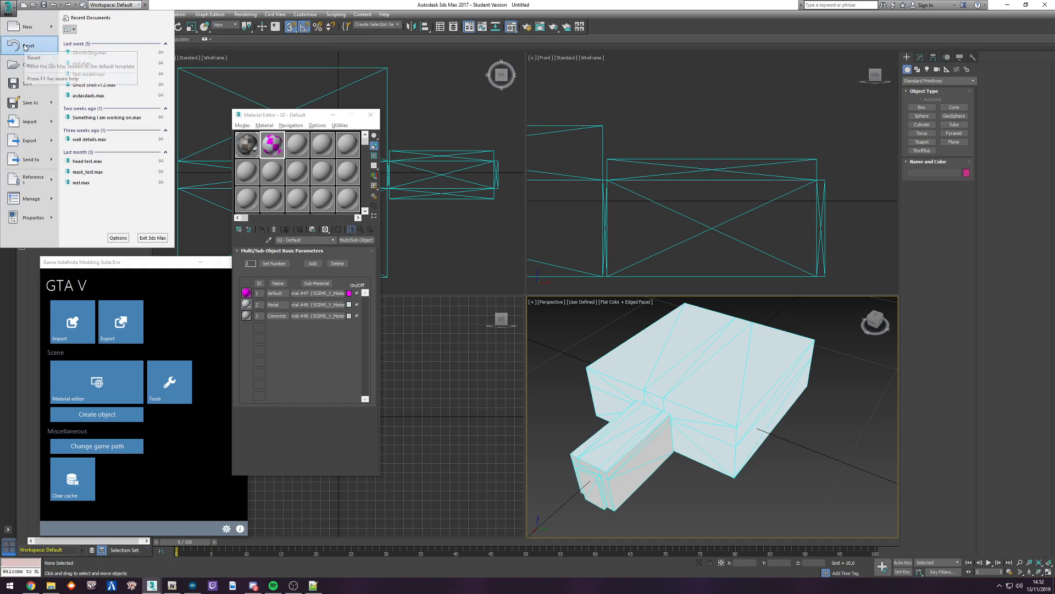
pyautogui.click(37, 86)
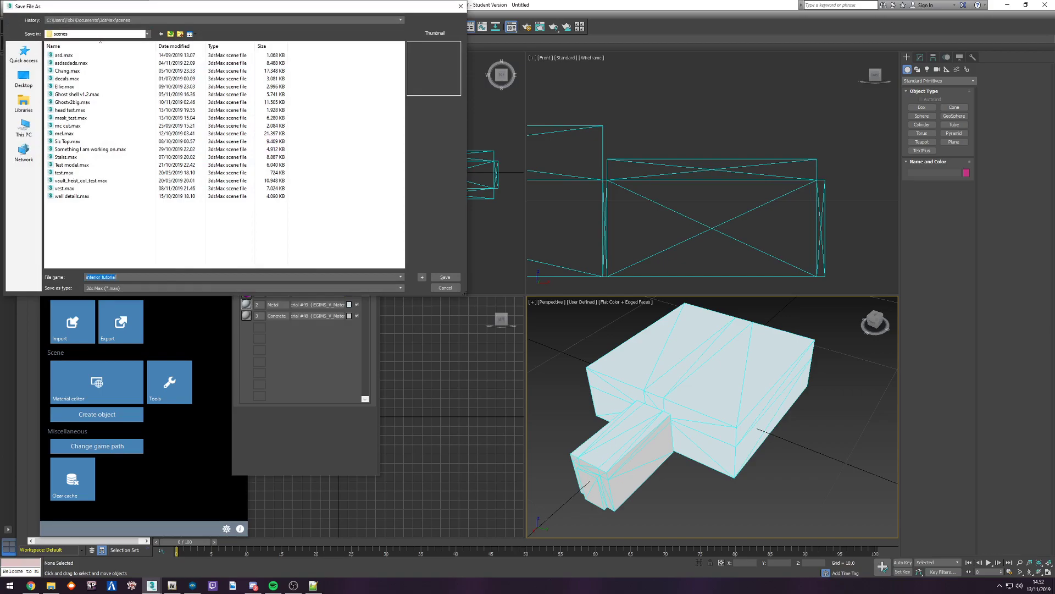
pyautogui.press('Return')
pyautogui.click(9, 13)
pyautogui.click(38, 47)
pyautogui.click(504, 305)
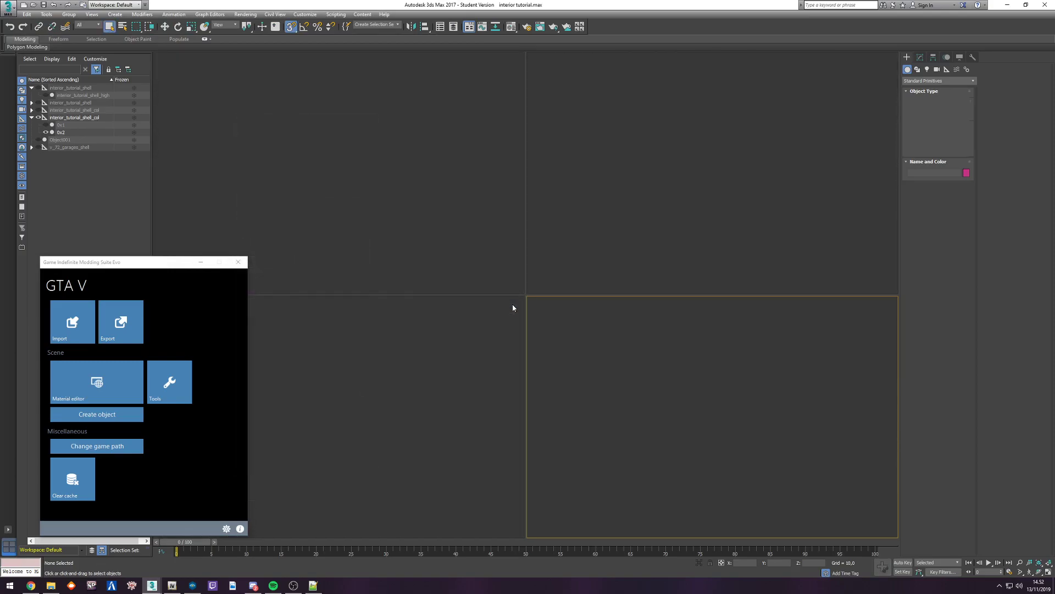
# Step: Import interior_tutorial_shell.odr from the interior template's Output folder, using Output as the external textures directory
pyautogui.click(72, 321)
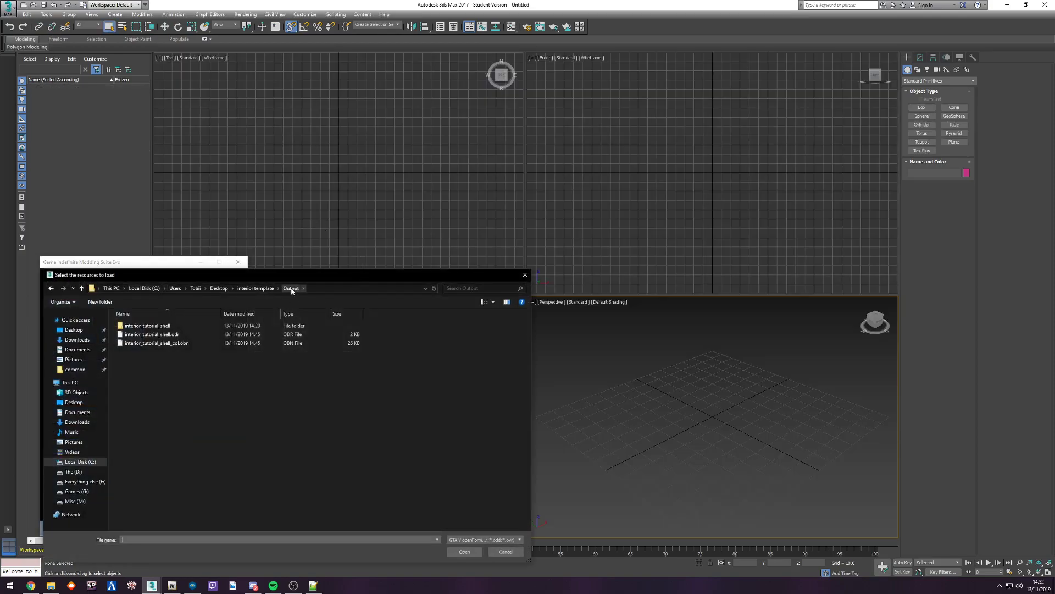
pyautogui.doubleClick(165, 334)
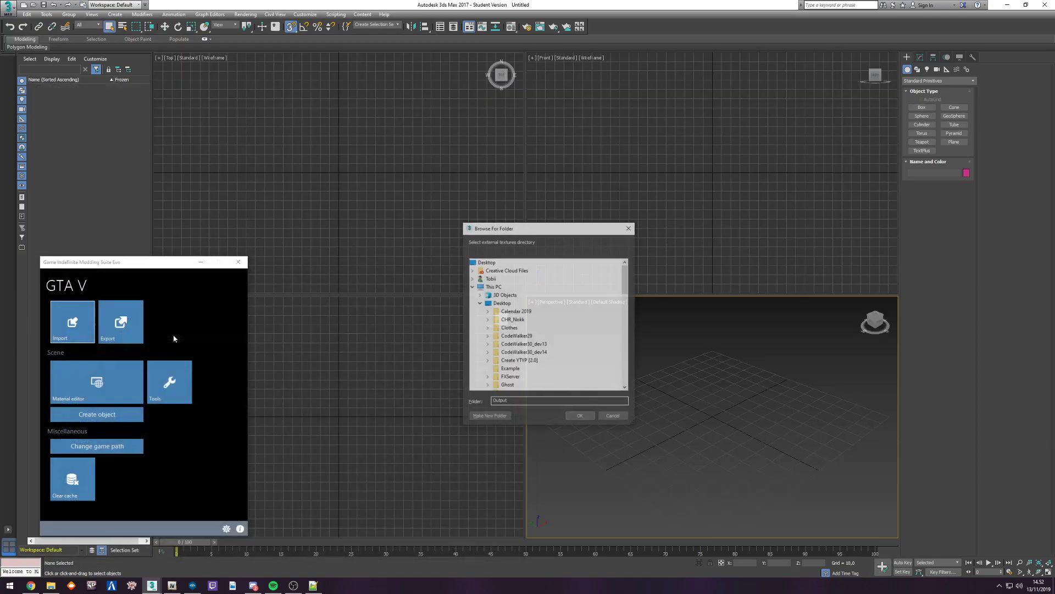
pyautogui.scroll(-1, 554, 276)
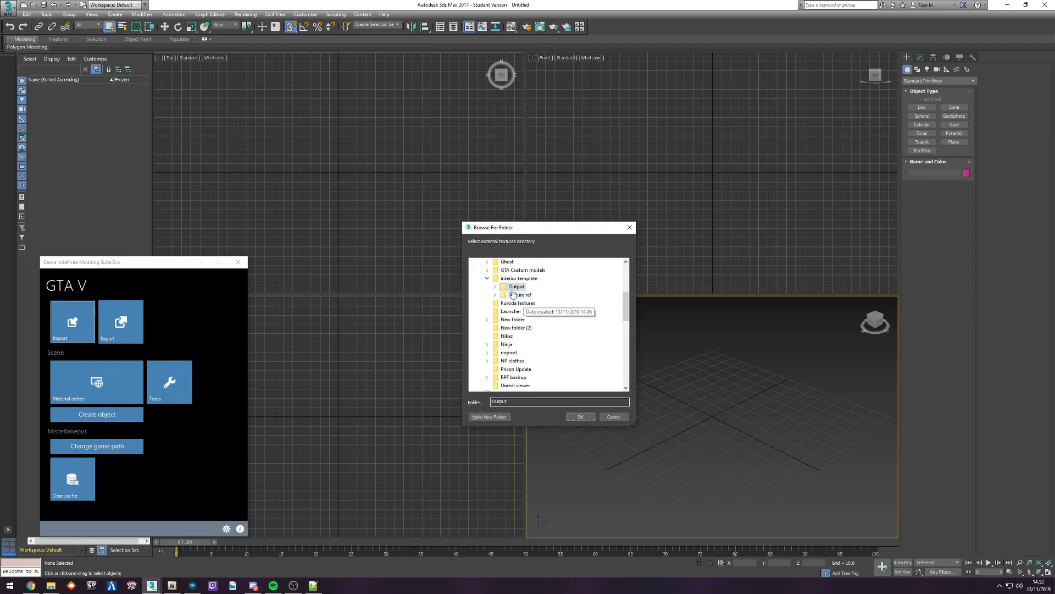
pyautogui.click(586, 418)
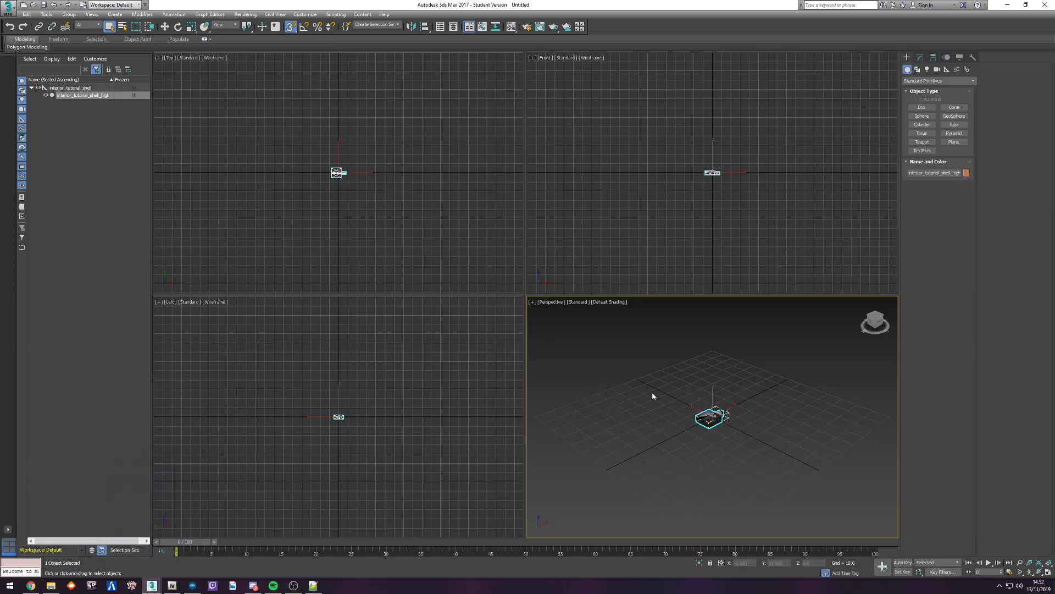
# Step: In the shell's Editable Mesh, select the black triangle on the corrugated long wall and flip its normal
pyautogui.press('z')
pyautogui.keyDown('alt'); pyautogui.moveTo(797, 385); pyautogui.dragTo(714, 385, button='middle'); pyautogui.keyUp('alt')
pyautogui.scroll(3, 743, 386)
pyautogui.scroll(3, 714, 385)
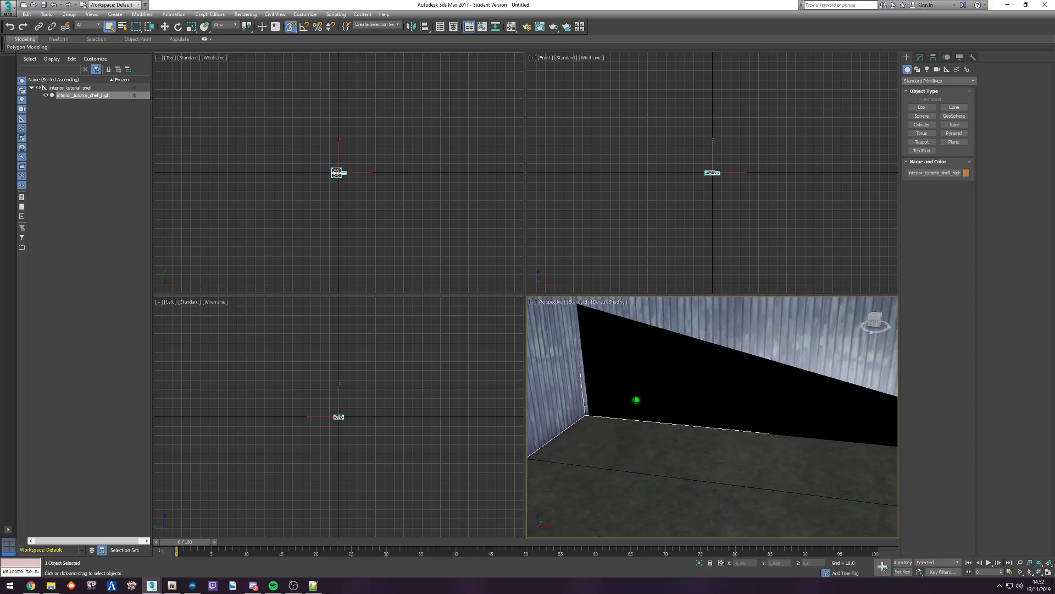
pyautogui.keyDown('alt'); pyautogui.moveTo(636, 399); pyautogui.dragTo(673, 357, button='middle'); pyautogui.keyUp('alt')
pyautogui.click(920, 57)
pyautogui.press('w')
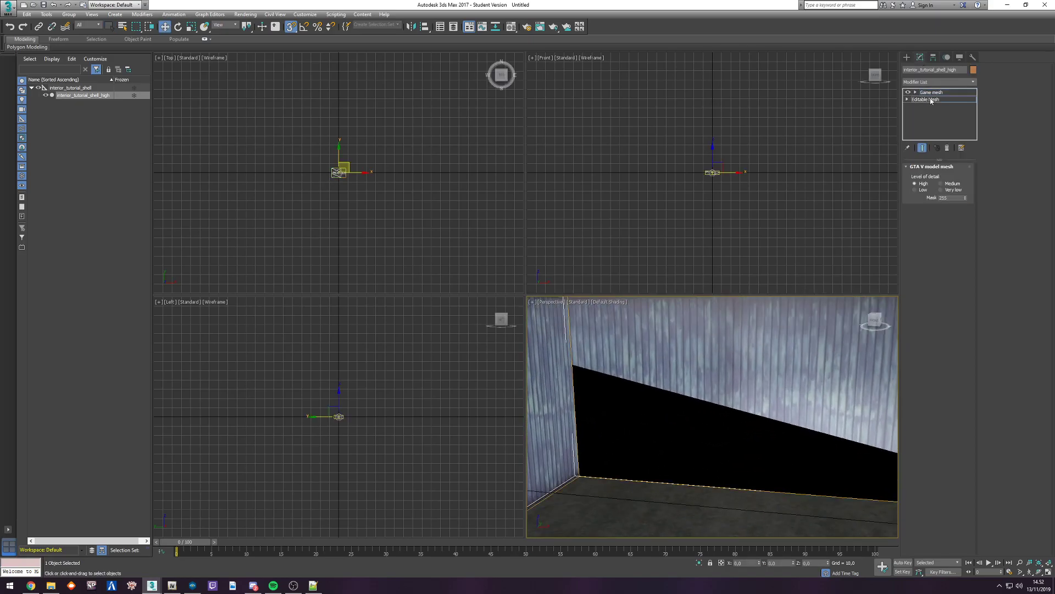
pyautogui.click(925, 99)
pyautogui.click(946, 179)
pyautogui.click(677, 430)
pyautogui.scroll(-4, 677, 430)
pyautogui.keyDown('alt'); pyautogui.moveTo(677, 430); pyautogui.dragTo(646, 432, button='middle'); pyautogui.keyUp('alt')
pyautogui.press('F4')
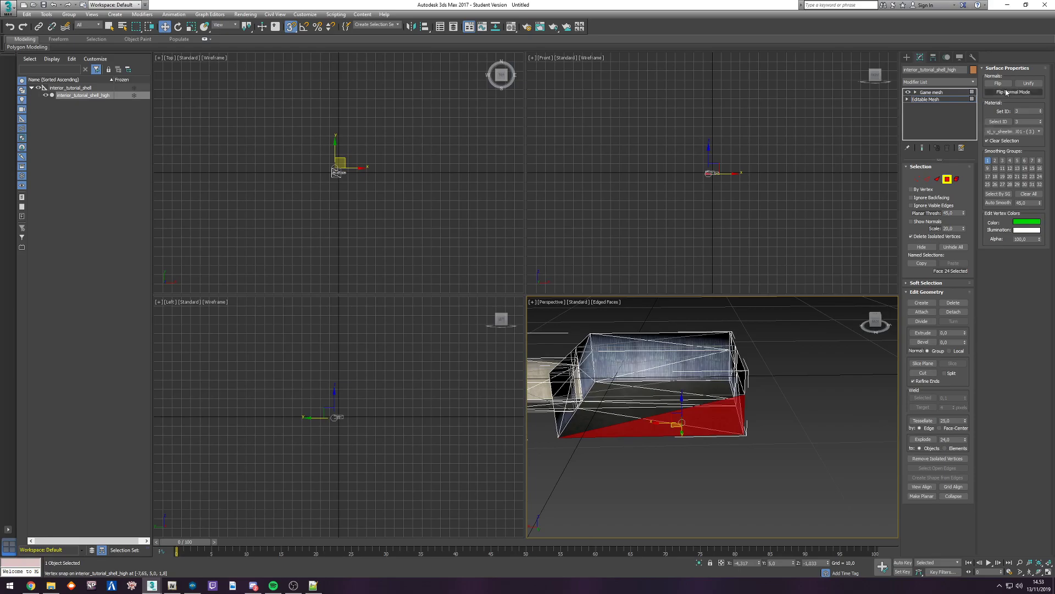
# Step: Check the flipped wall triangle from inside the room
pyautogui.click(777, 431)
pyautogui.keyDown('alt'); pyautogui.moveTo(778, 431); pyautogui.dragTo(767, 366, button='middle'); pyautogui.keyUp('alt')
pyautogui.scroll(8, 788, 362)
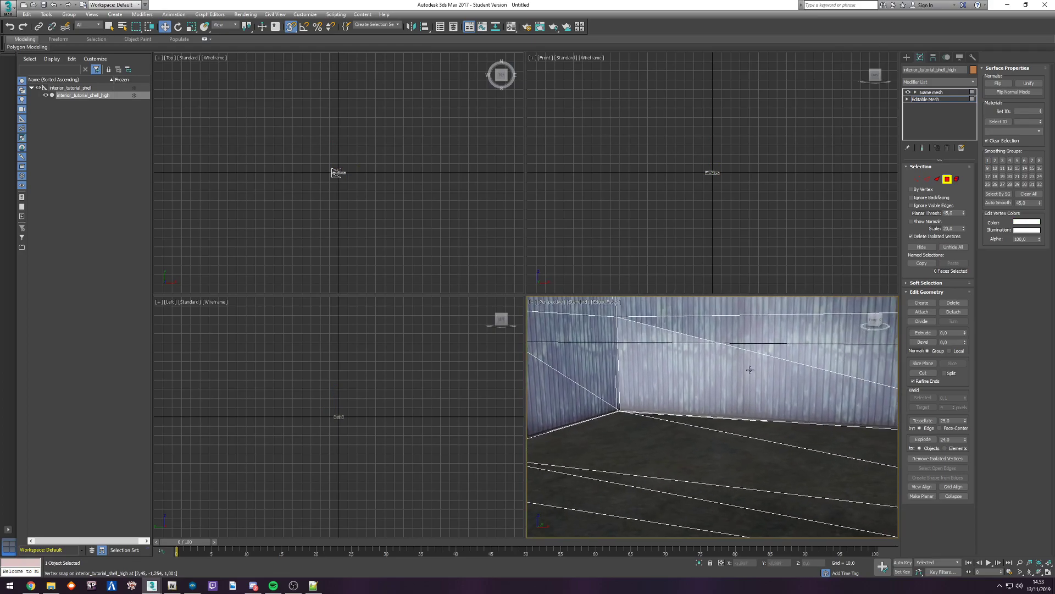
pyautogui.click(684, 380)
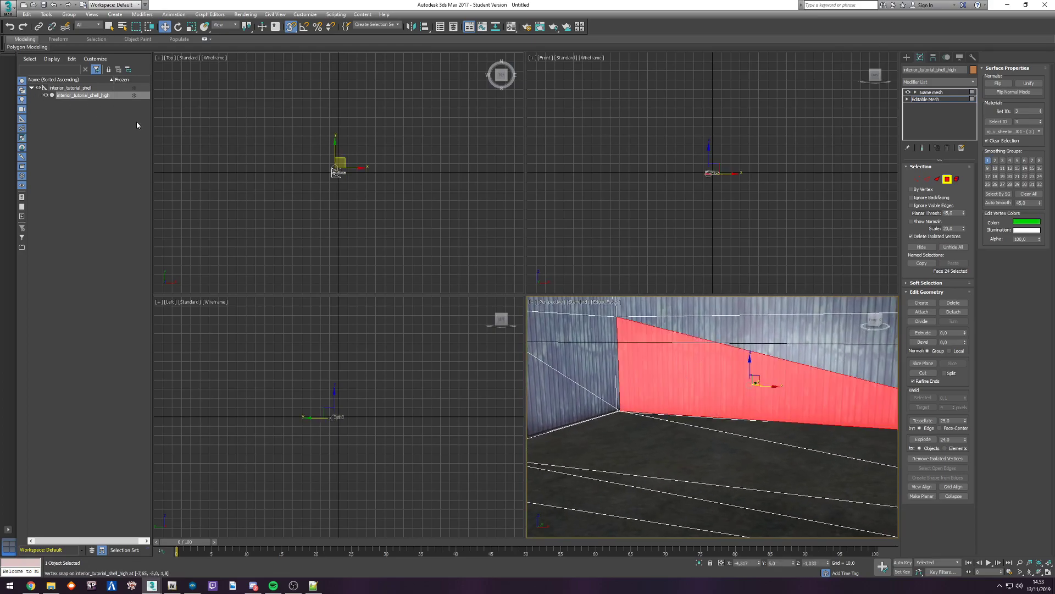
# Step: Weld all vertices of the shell mesh with a threshold of 0.001
pyautogui.scroll(-5, 771, 373)
pyautogui.keyDown('alt'); pyautogui.moveTo(772, 373); pyautogui.dragTo(775, 352, button='middle'); pyautogui.keyUp('alt')
pyautogui.click(917, 180)
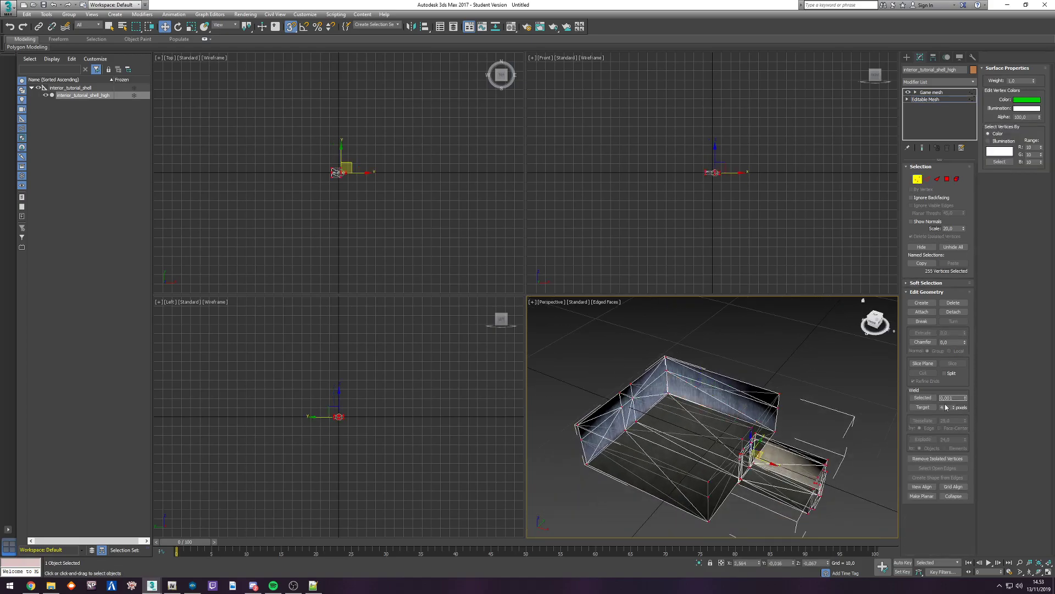
pyautogui.click(923, 398)
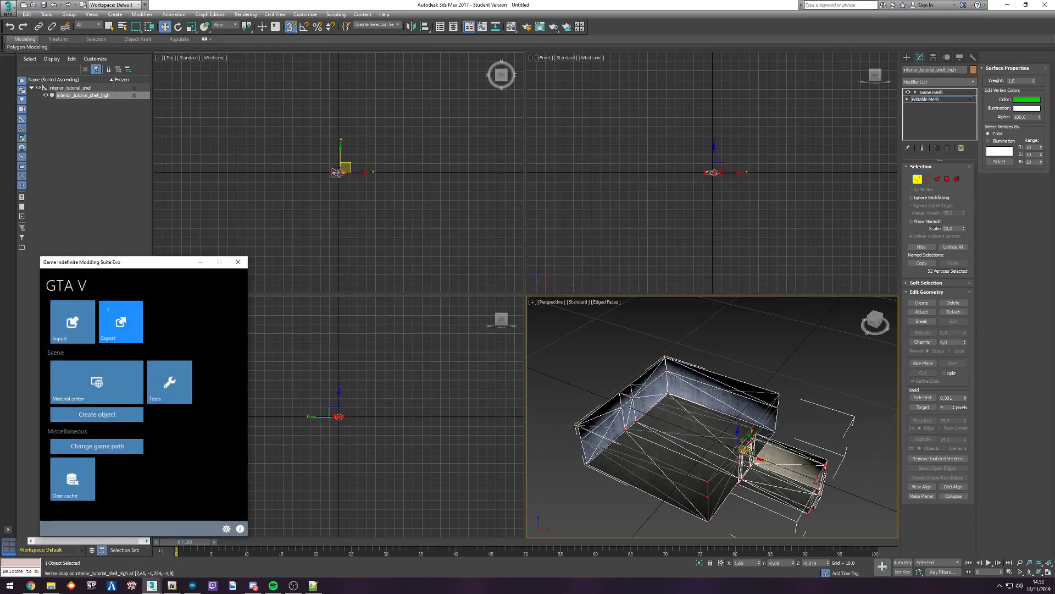
# Step: Export the interior_tutorial_shell model to the Output folder
pyautogui.click(120, 321)
pyautogui.click(582, 417)
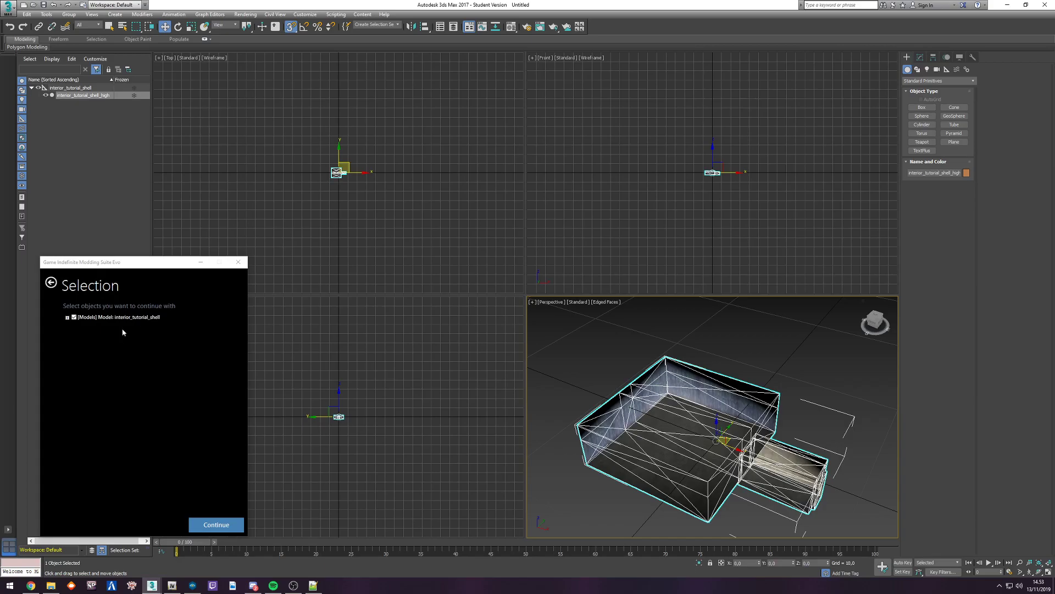
pyautogui.click(215, 525)
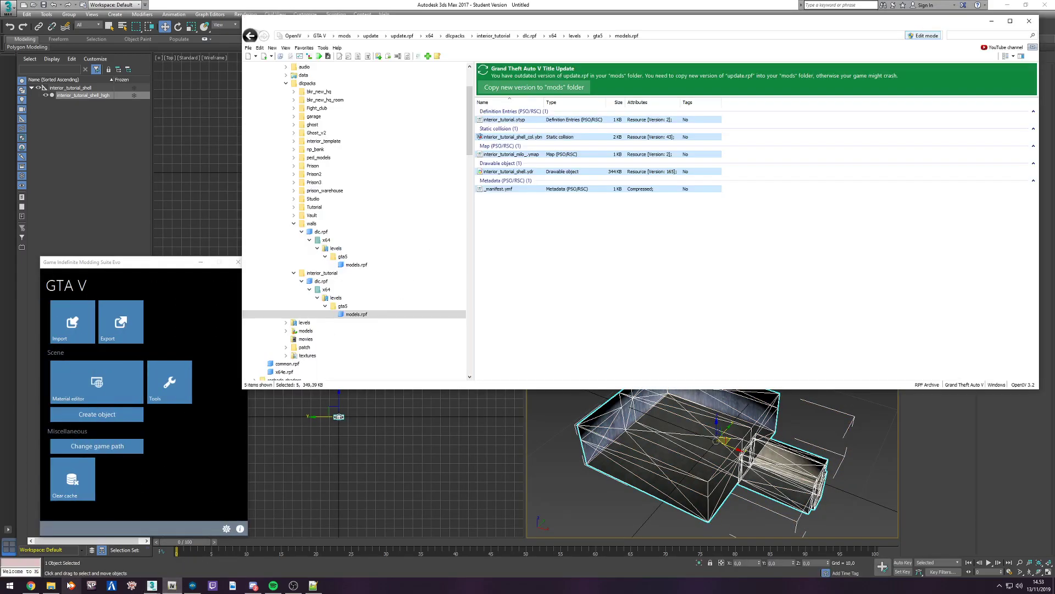
# Step: Open the Desktop\interior template\Output folder in a new File Explorer window
pyautogui.click(50, 585)
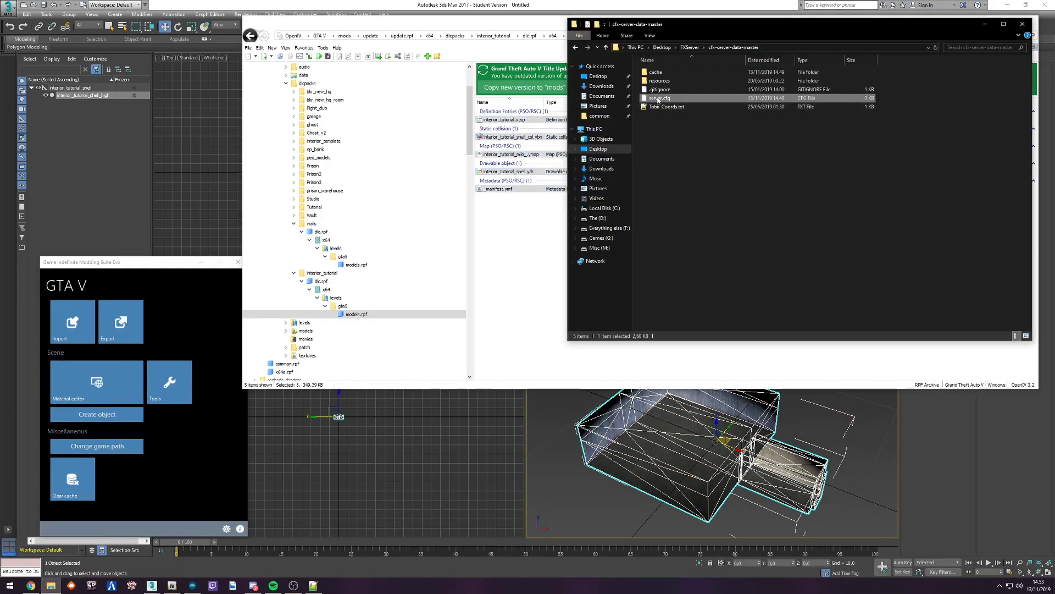
pyautogui.rightClick(50, 585)
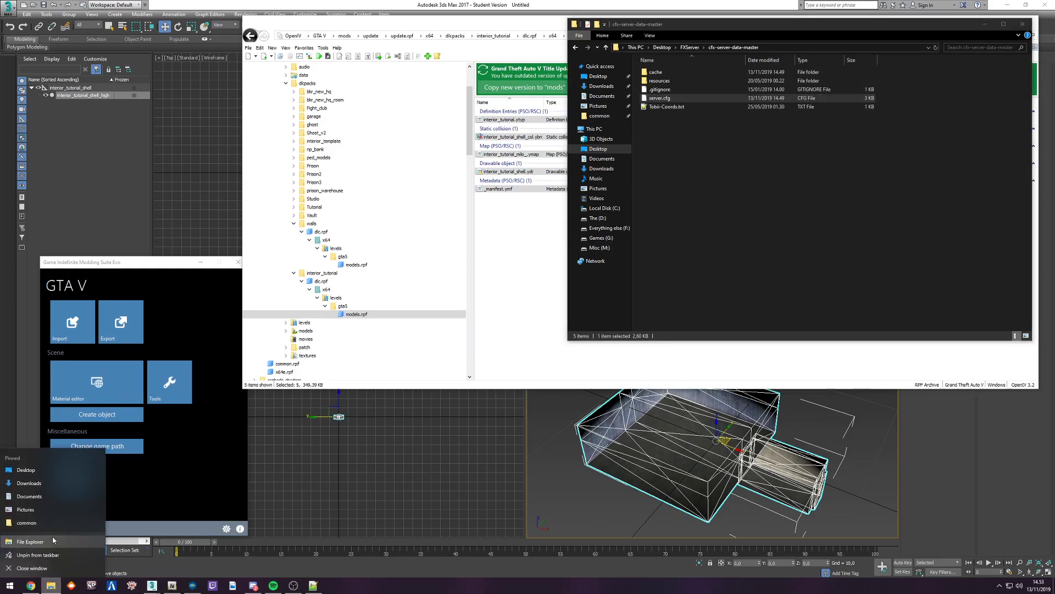
pyautogui.click(44, 545)
pyautogui.click(609, 87)
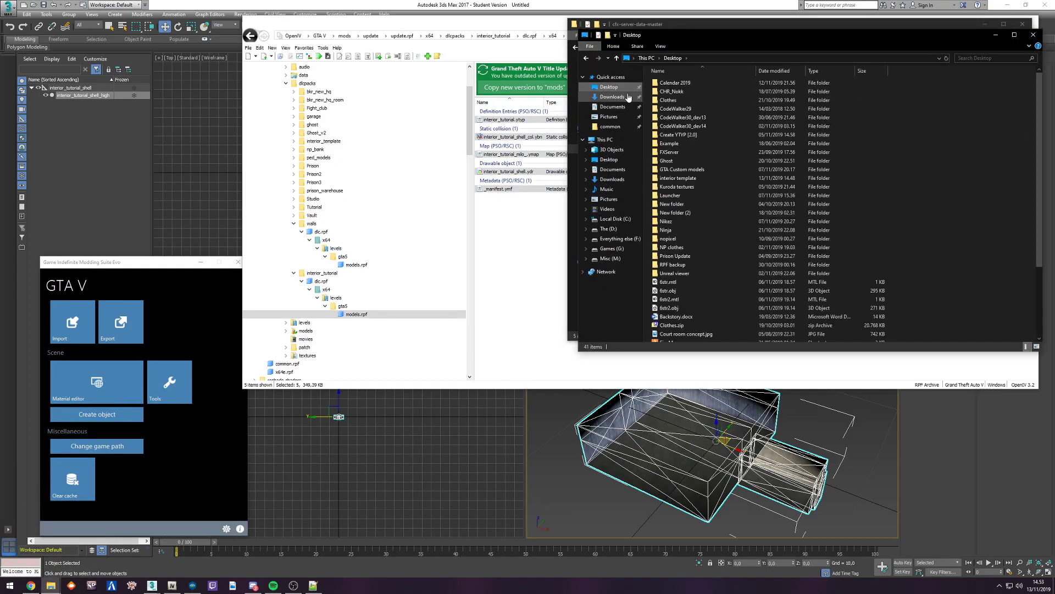
pyautogui.click(686, 180)
pyautogui.doubleClick(686, 179)
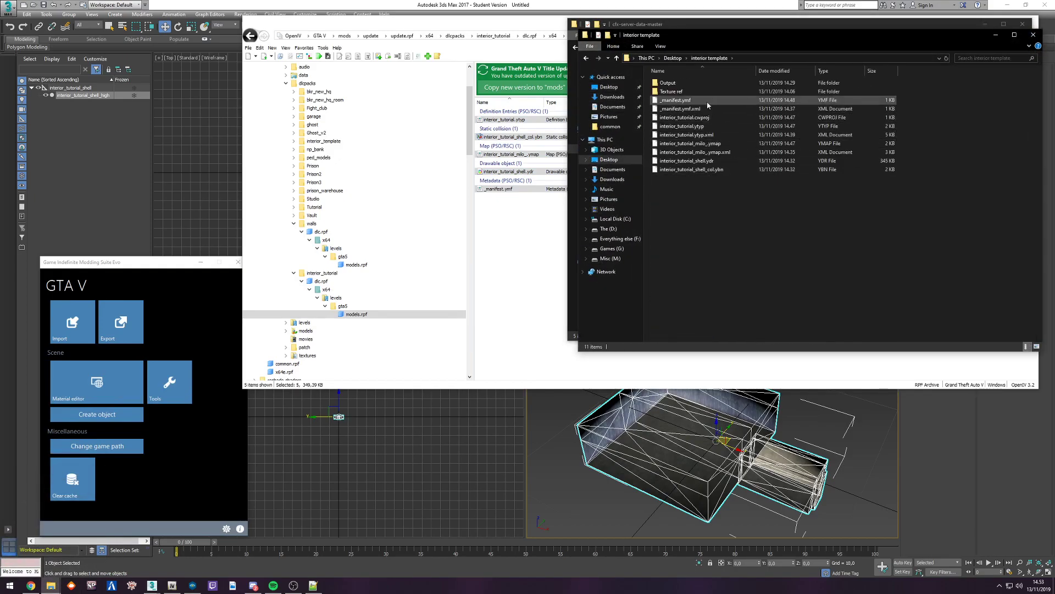
pyautogui.doubleClick(681, 83)
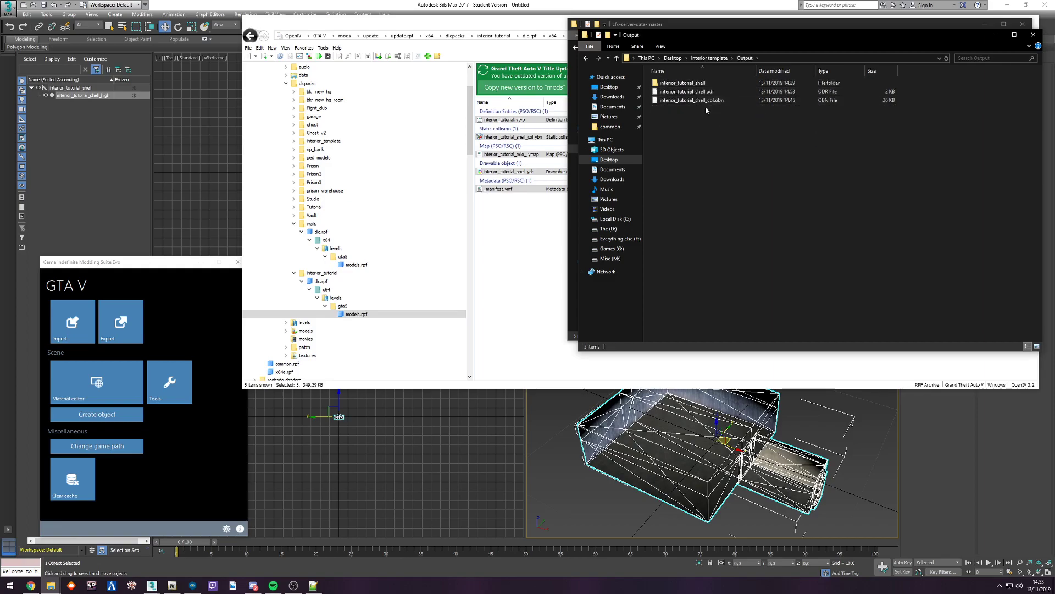
# Step: Replace interior_tutorial_shell.ydr in OpenIV's models.rpf with the new export and inspect its walls and doorway in the model viewer
pyautogui.click(529, 240)
pyautogui.click(526, 171)
pyautogui.scroll(10, 641, 189)
pyautogui.moveTo(604, 192)
pyautogui.mouseDown()
pyautogui.moveTo(519, 194)
pyautogui.moveTo(727, 192)
pyautogui.moveTo(627, 224)
pyautogui.moveTo(707, 212)
pyautogui.moveTo(572, 200)
pyautogui.moveTo(598, 184)
pyautogui.mouseUp()
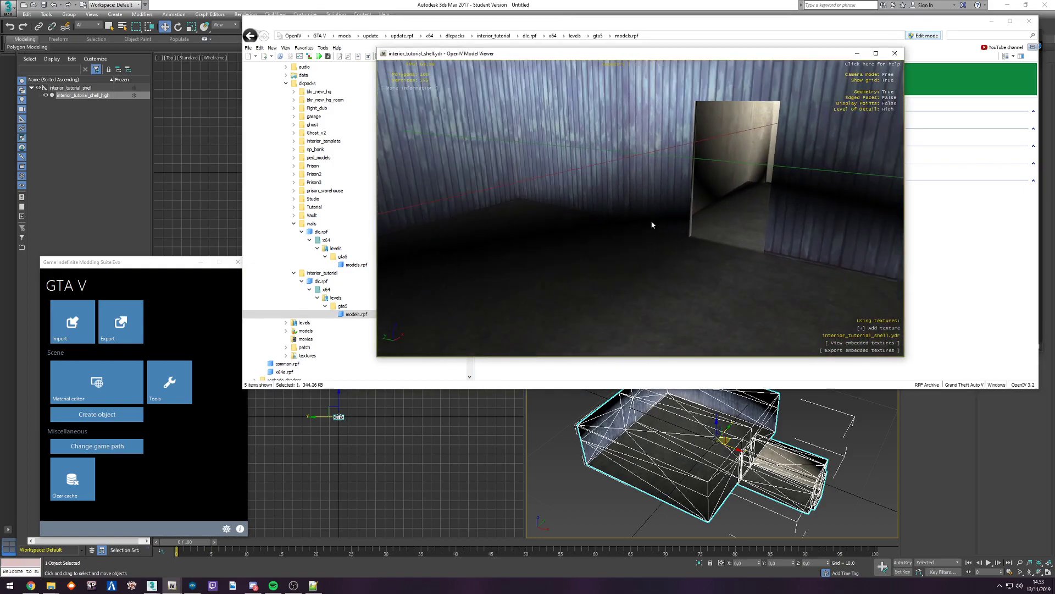
pyautogui.press('Escape')
# Step: Copy all five interior files from models.rpf into the stream folder of the server's interior_tutorial resource, replacing the old ones
pyautogui.moveTo(551, 235); pyautogui.dragTo(476, 110)
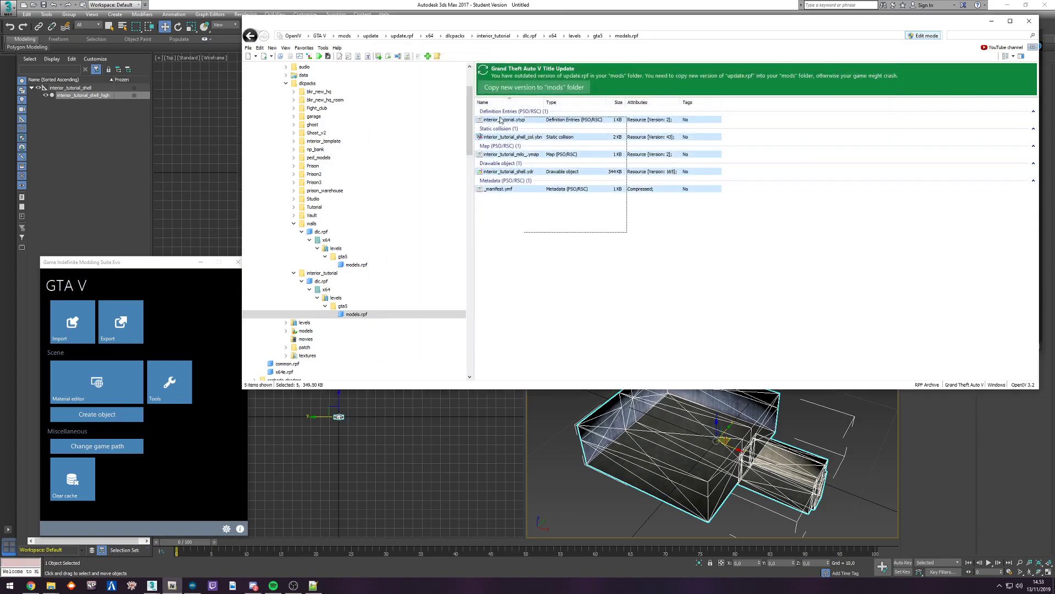
pyautogui.hotkey('alt', 'Tab')
pyautogui.doubleClick(712, 83)
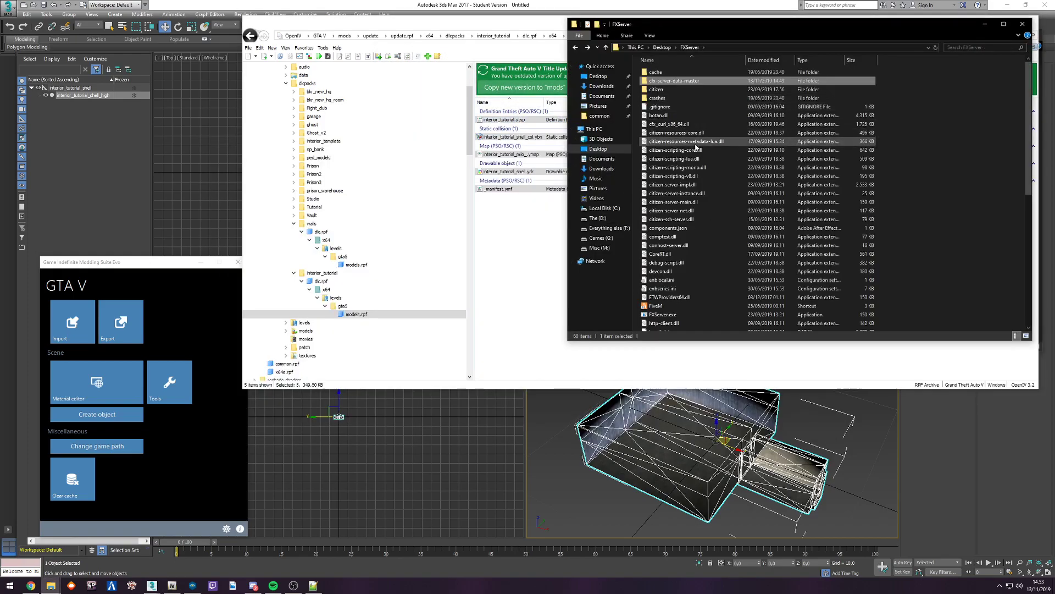
pyautogui.doubleClick(695, 134)
pyautogui.doubleClick(665, 158)
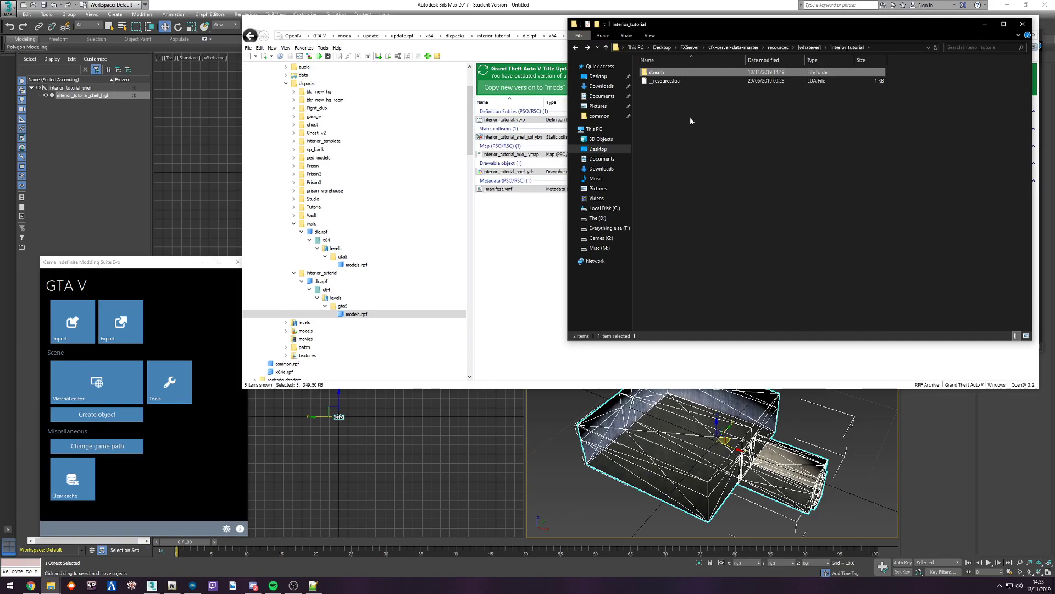
pyautogui.doubleClick(658, 72)
pyautogui.moveTo(514, 120); pyautogui.dragTo(680, 210)
pyautogui.hotkey('alt', 'Tab')
pyautogui.click(471, 364)
pyautogui.click(477, 247)
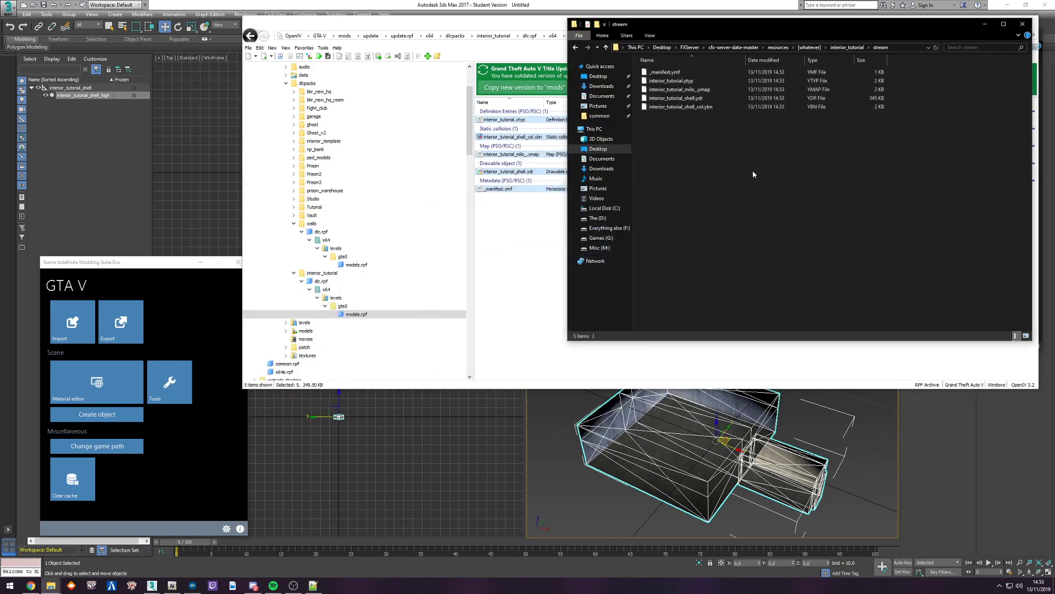
# Step: Rejoin the FiveM server and use the in-game menu and NoClip to travel from the prison cell to the custom interior
pyautogui.click(113, 587)
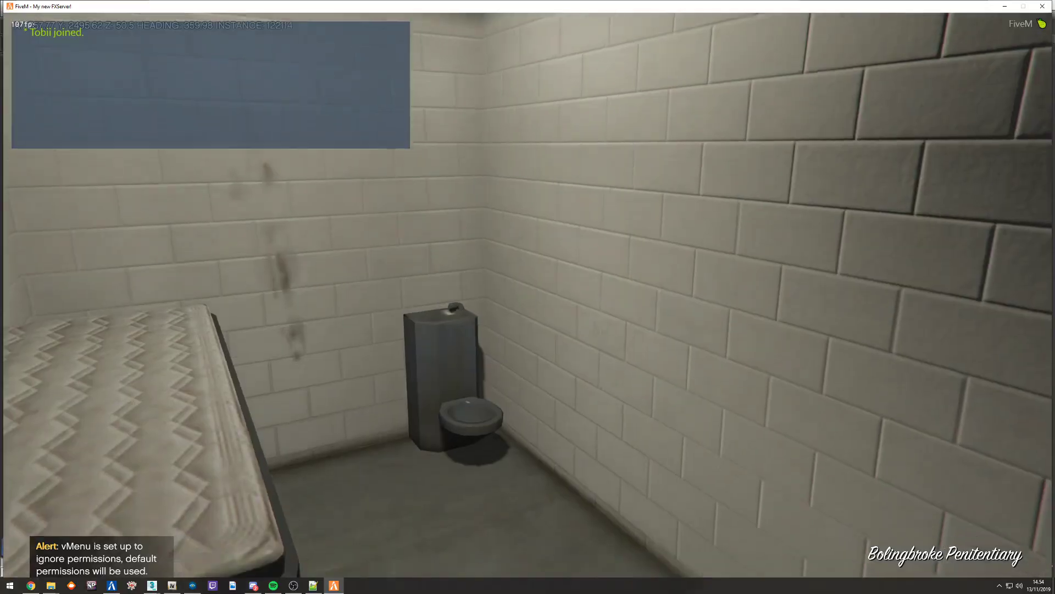
pyautogui.press('F4')
pyautogui.press('Down')
pyautogui.press('Return')
pyautogui.press('Return')
pyautogui.press('Down')
pyautogui.press('Return')
pyautogui.press('Down')
pyautogui.press('Down')
pyautogui.press('Up')
pyautogui.press('Return')
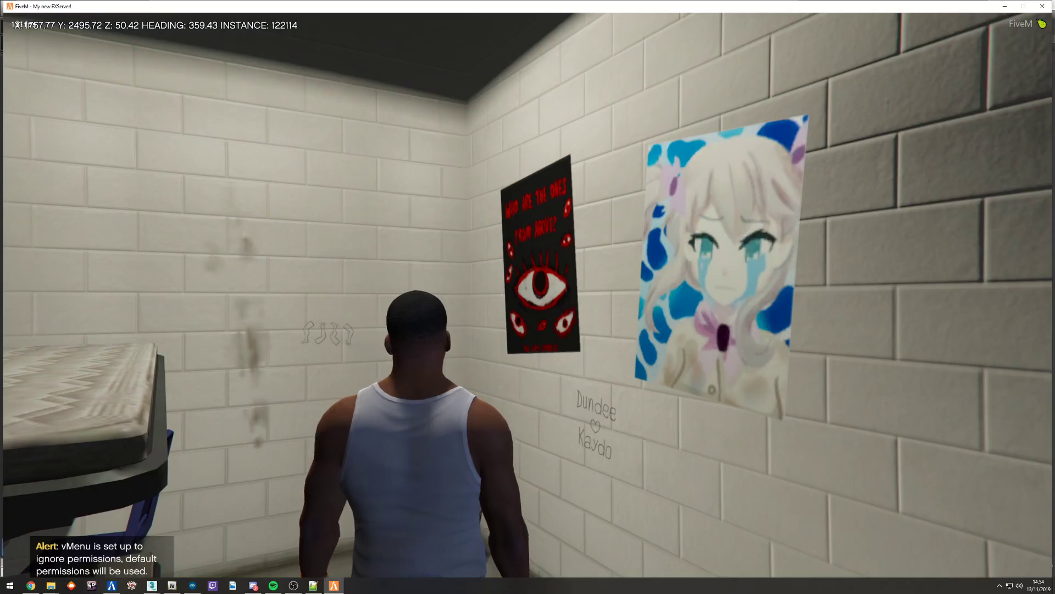
pyautogui.press('F2')
# Step: Walk through the interior past the bin to check the corrugated walls, ceiling and doorway
pyautogui.press('w')
pyautogui.press('d')
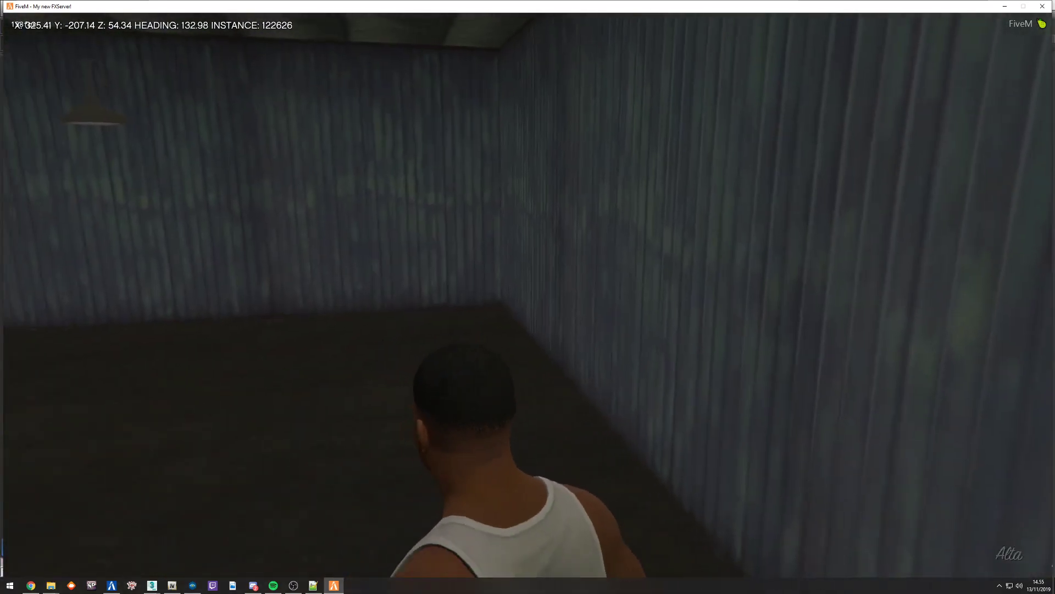
pyautogui.press('w')
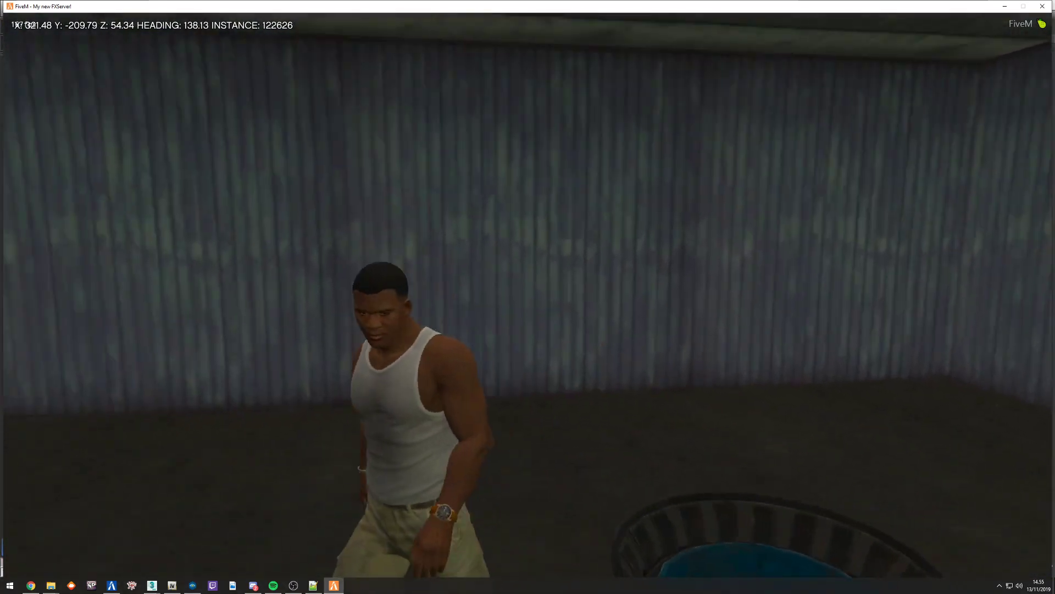
pyautogui.press('d')
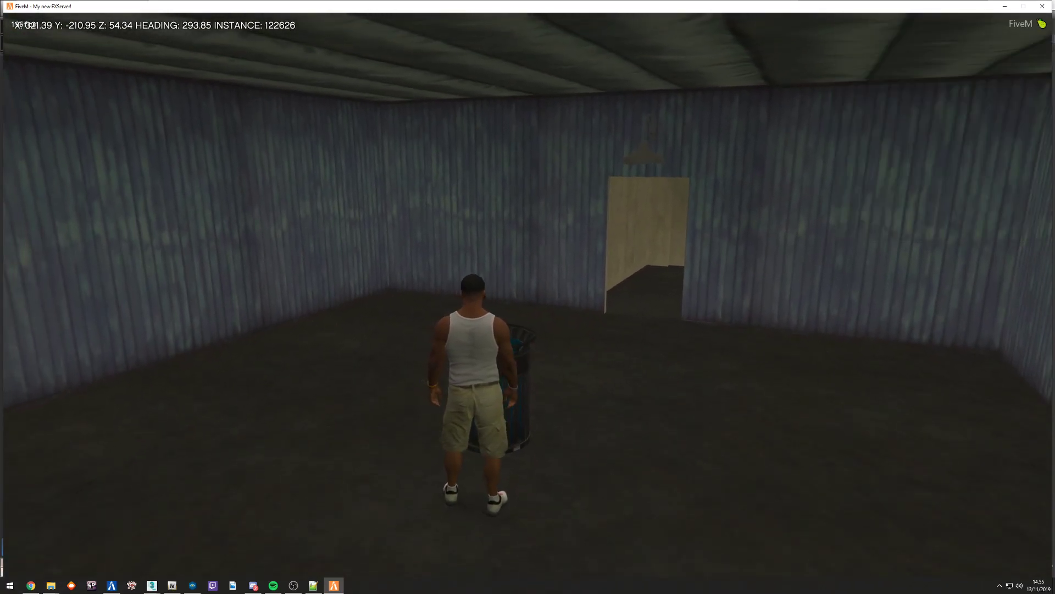
# Step: Give the character all weapons and shoot at the interior's walls and floor to test their collision materials
pyautogui.press('Return')
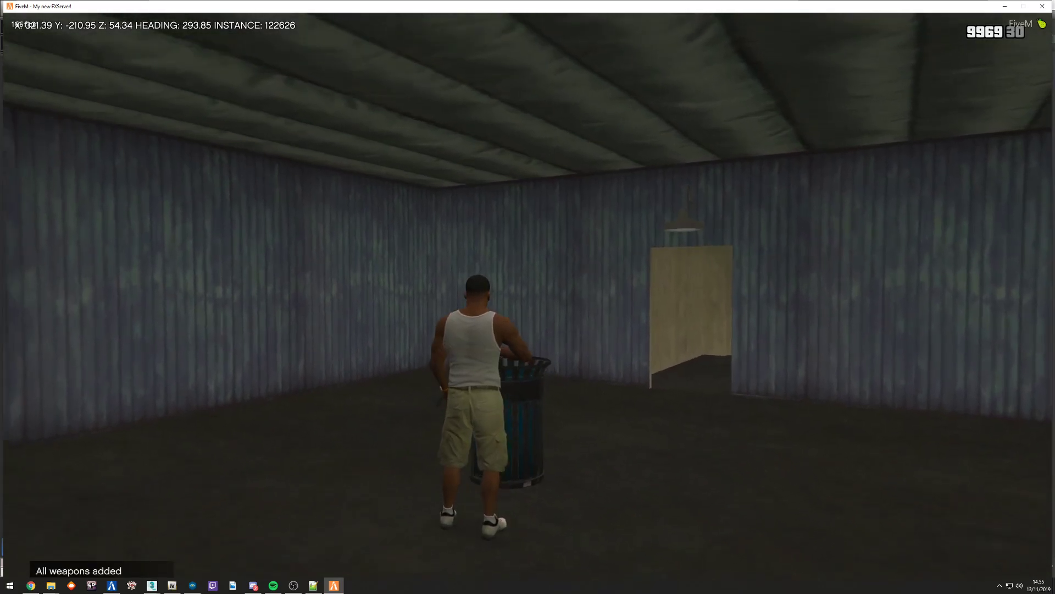
pyautogui.rightClick(528, 297)
pyautogui.click(528, 296)
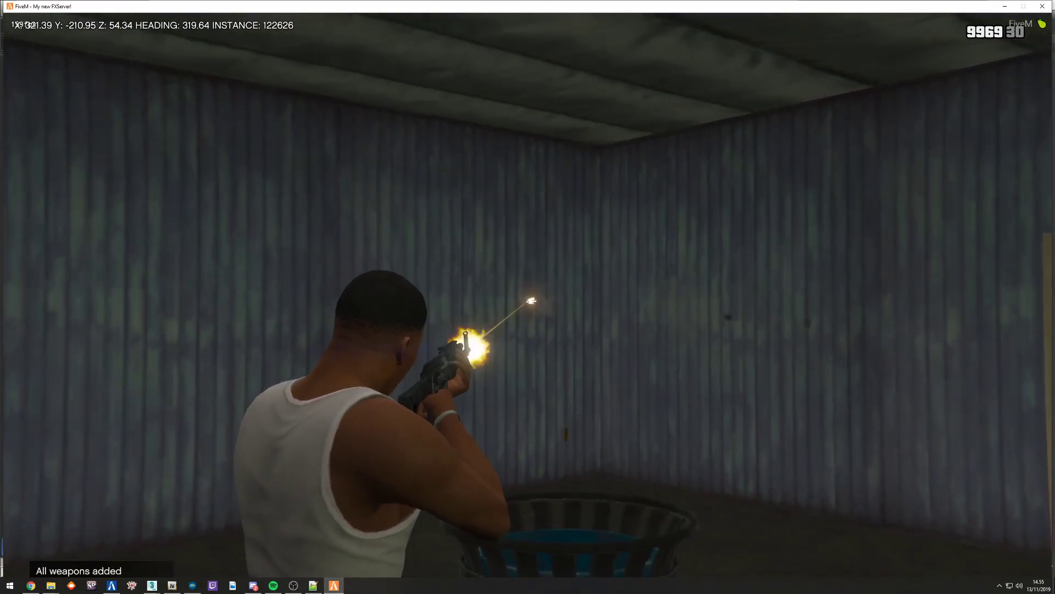
pyautogui.click(528, 297)
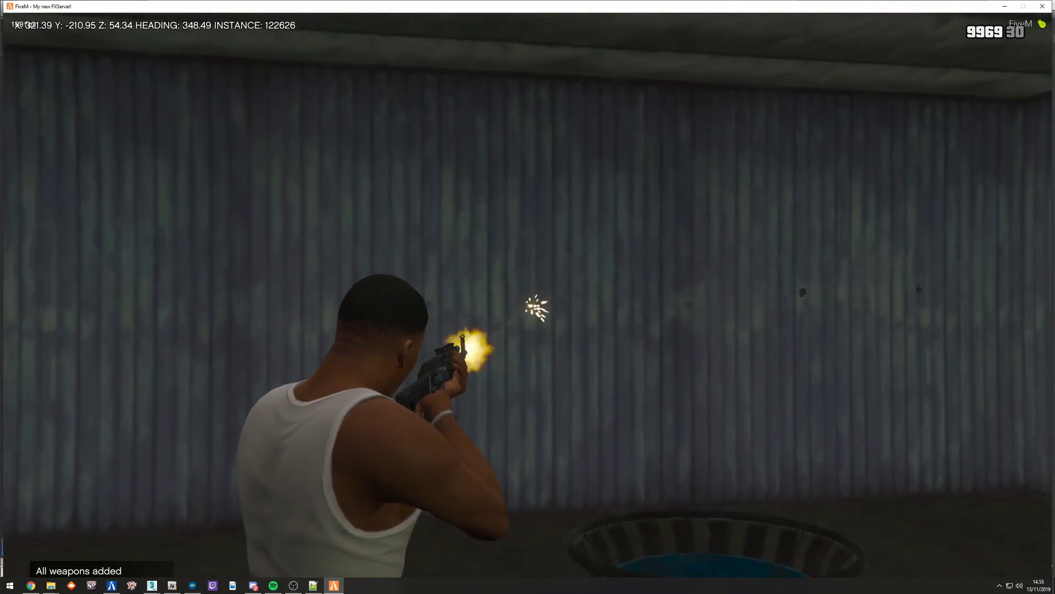
pyautogui.click(527, 297)
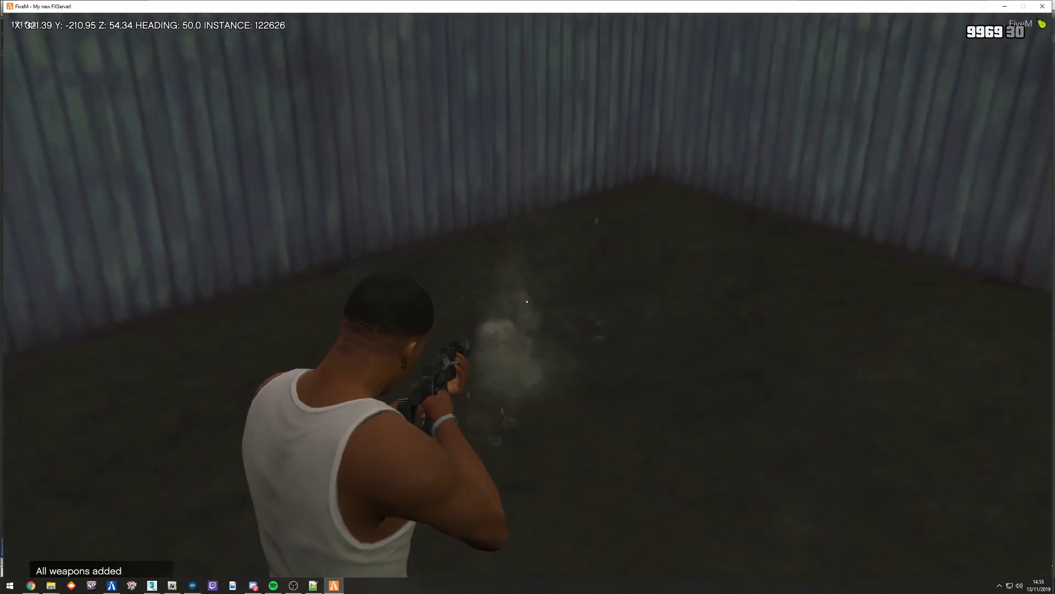
# Step: Fire the rifle at the floor, corrugated walls and ceiling to test the bullet impacts of each collision material
pyautogui.click(528, 297)
pyautogui.click(528, 297)
pyautogui.click(528, 297)
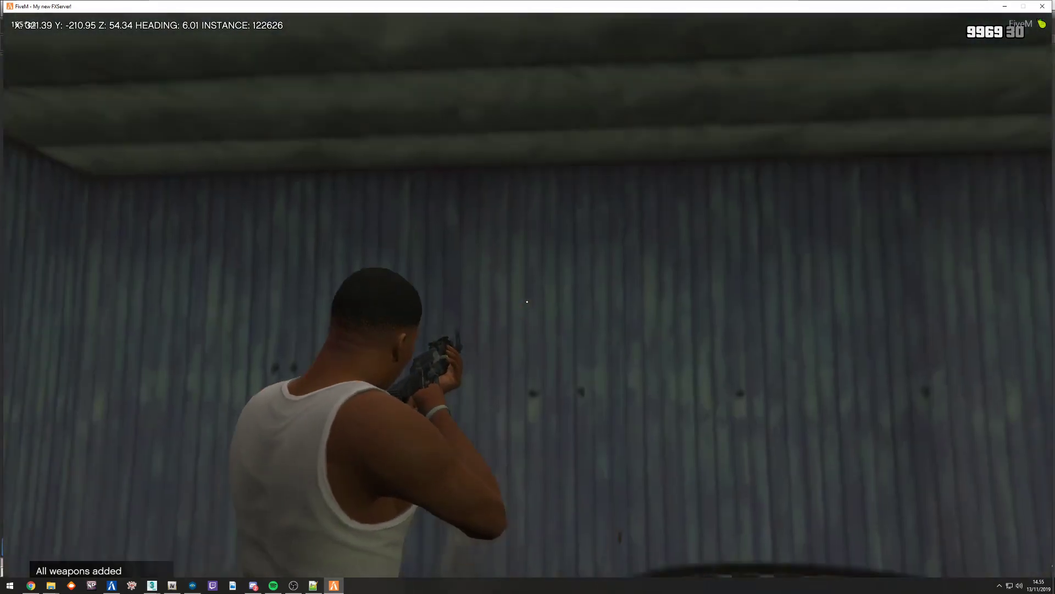
pyautogui.click(526, 301)
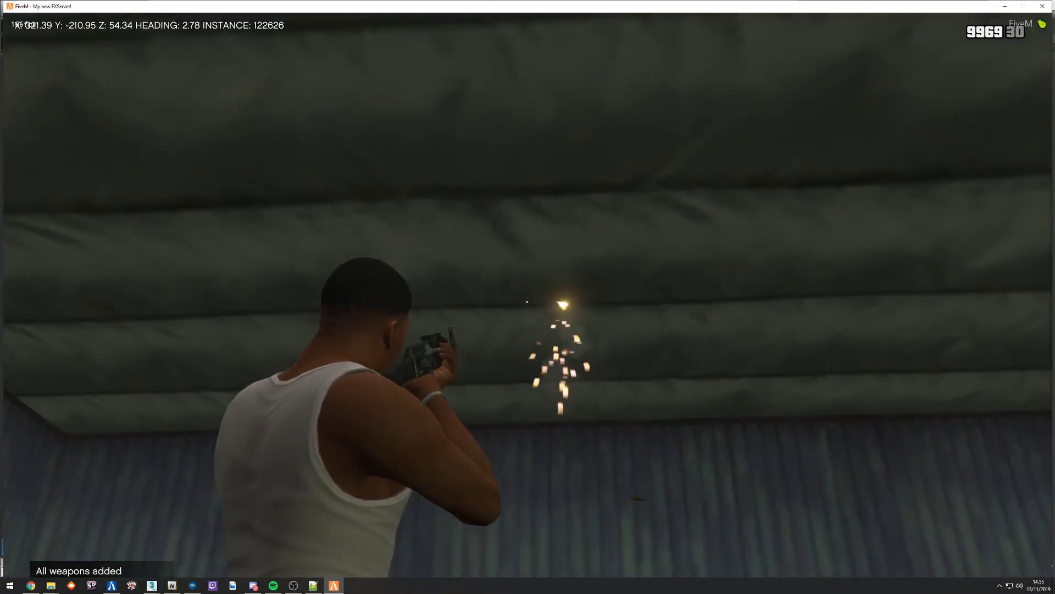
pyautogui.click(527, 301)
pyautogui.click(527, 301)
pyautogui.click(527, 301)
pyautogui.click(526, 301)
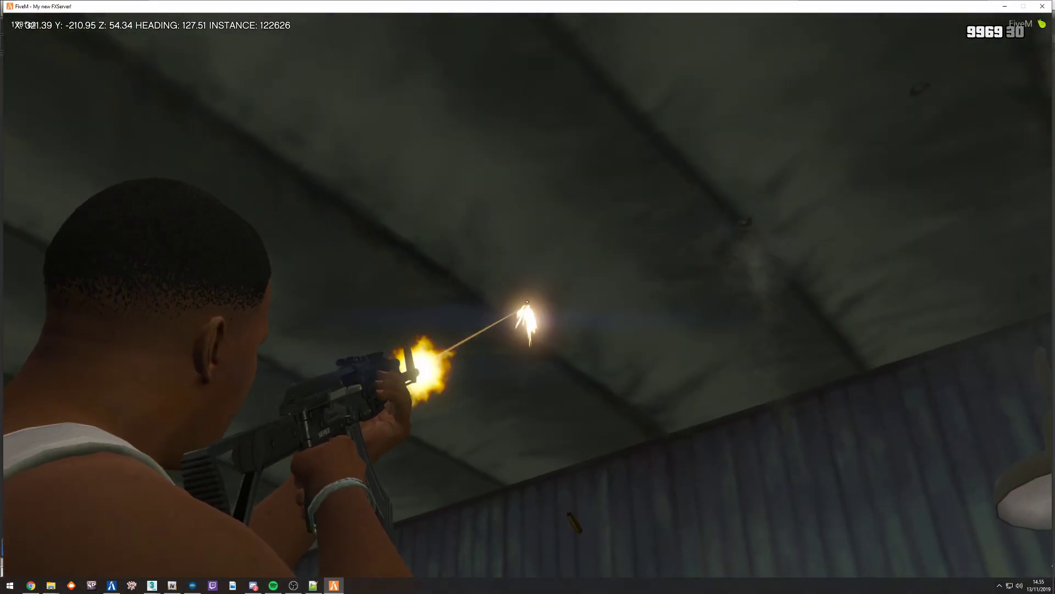
# Step: Walk up to the doorway and shoot at the pale wall panels beyond it to test their collision material
pyautogui.press('w')
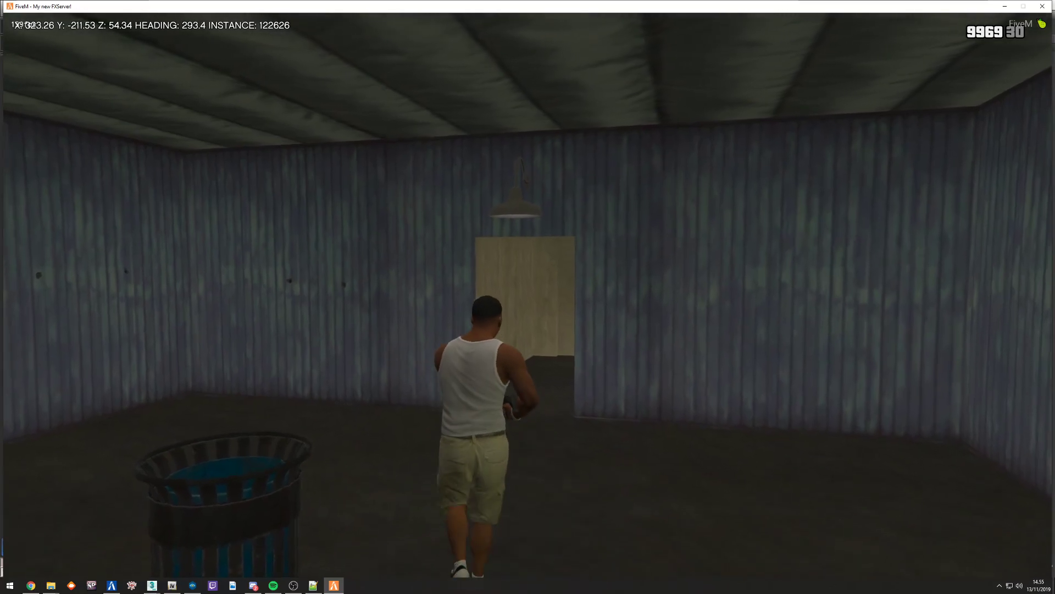
pyautogui.rightClick(526, 301)
pyautogui.click(526, 302)
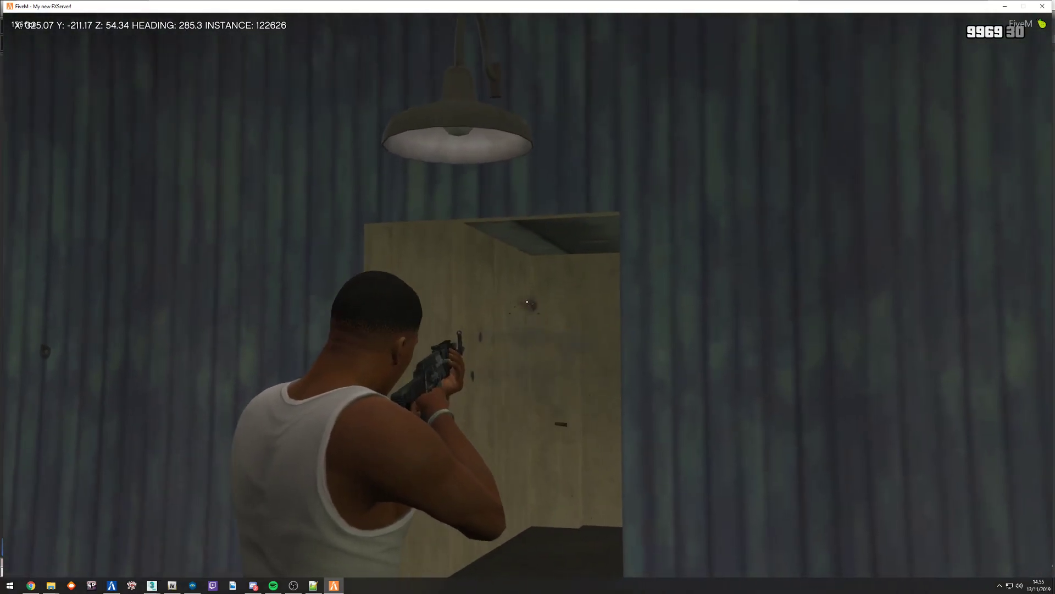
pyautogui.click(526, 302)
pyautogui.click(526, 301)
pyautogui.click(526, 301)
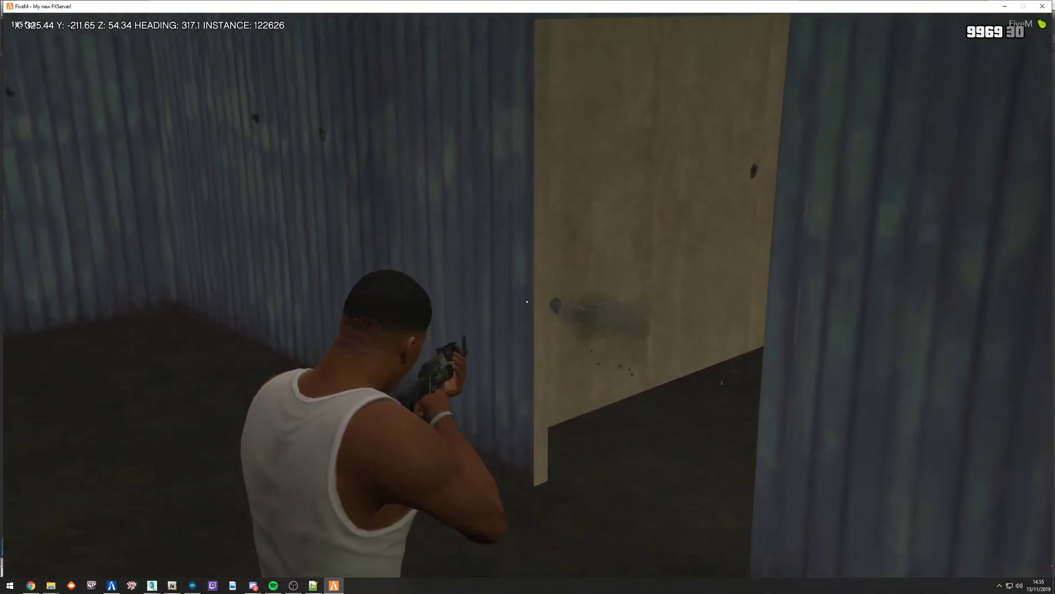
# Step: Shoot at the bin and the wall lamps to test prop collision, and walk back toward the bin
pyautogui.click(527, 301)
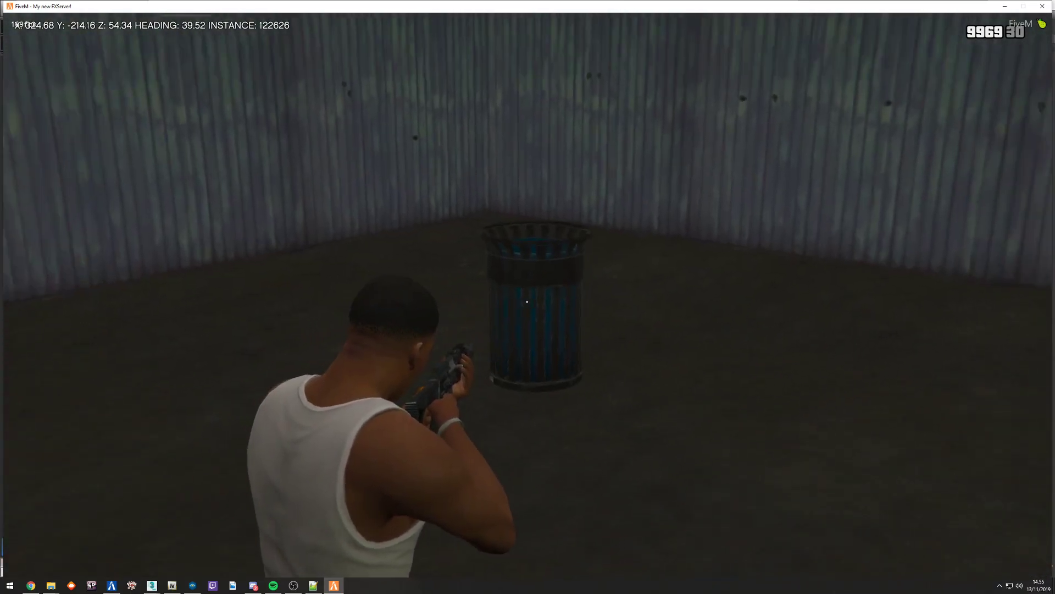
pyautogui.click(526, 301)
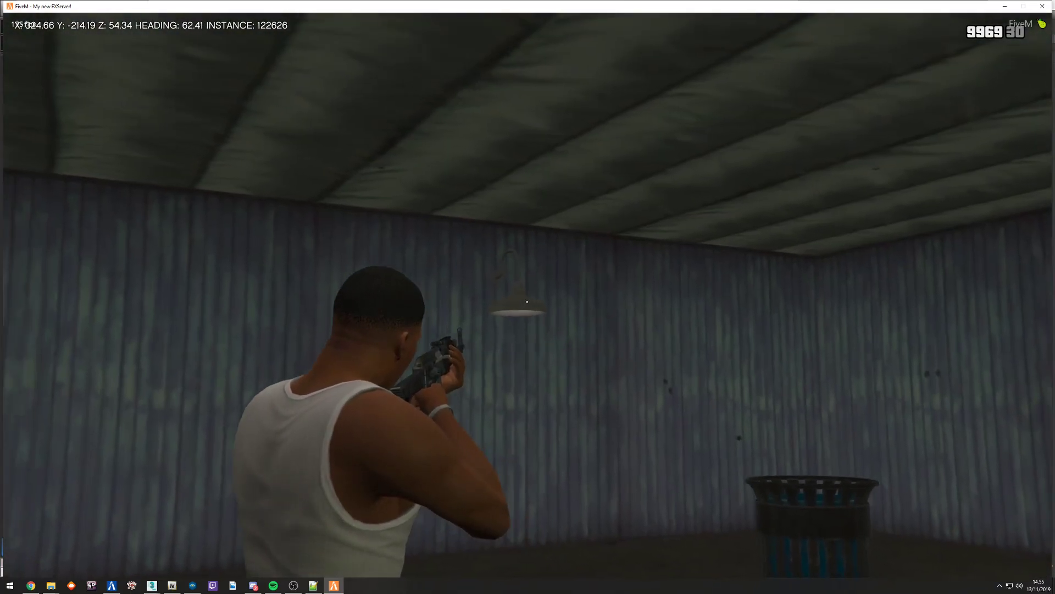
pyautogui.click(527, 302)
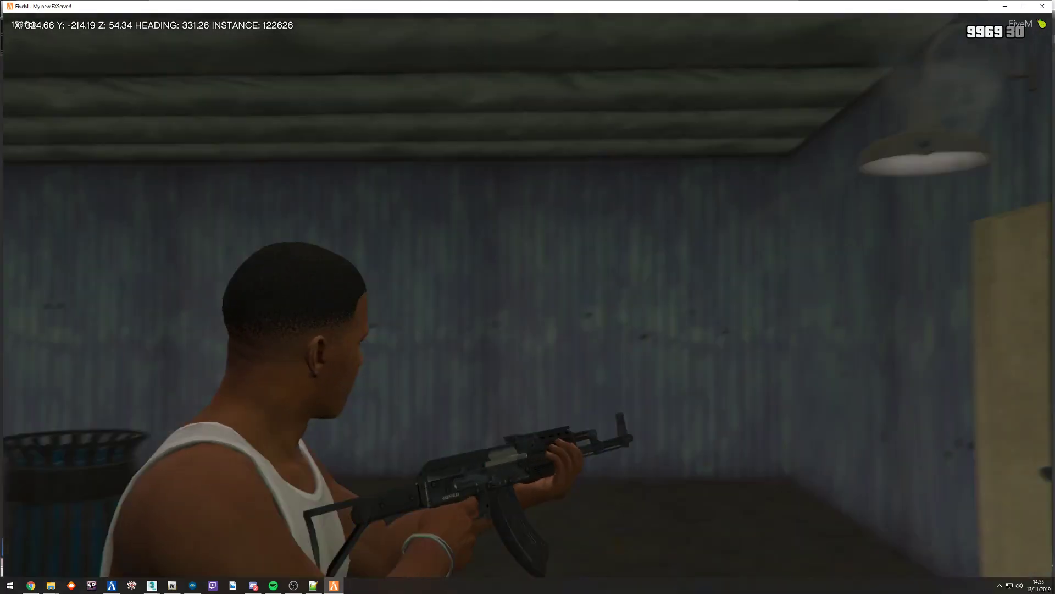
pyautogui.press('w')
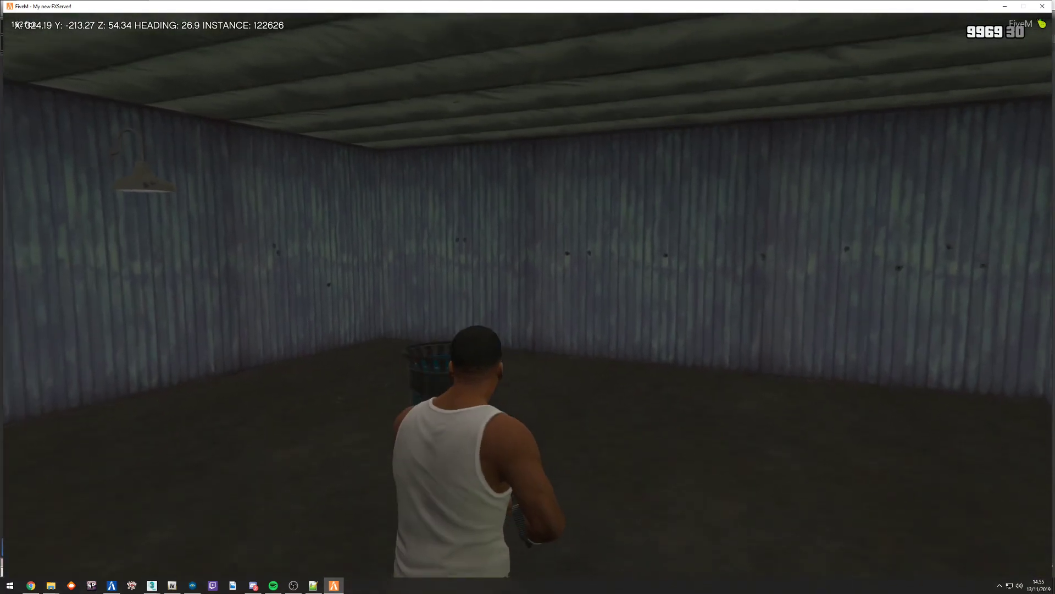
pyautogui.press('w')
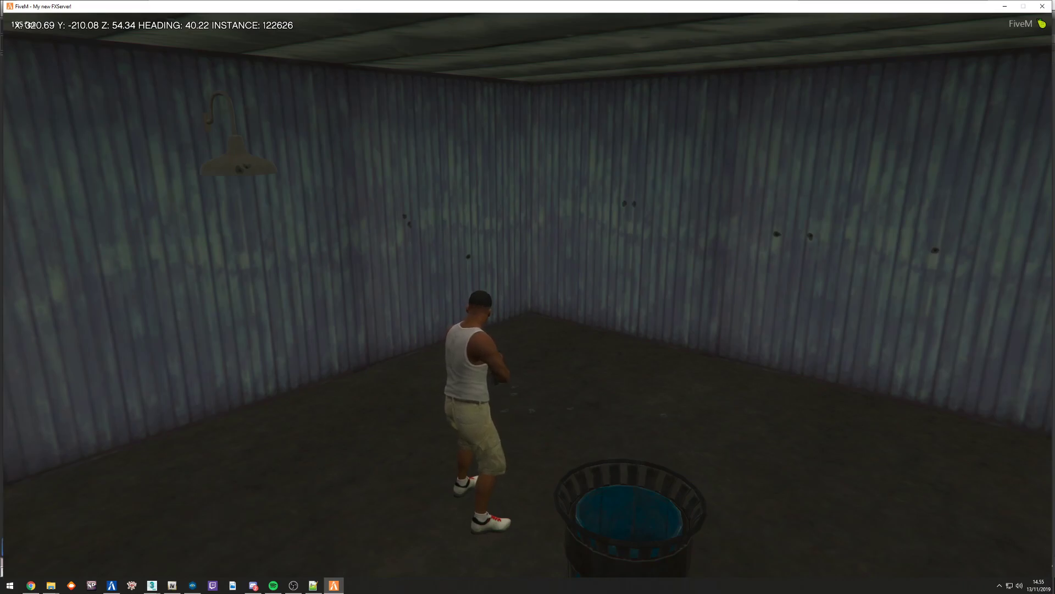
# Step: Fire more test shots from beside the bin and move across the room toward the doorway
pyautogui.moveTo(528, 297); pyautogui.dragTo(527, 302, button='right')
pyautogui.click(527, 297)
pyautogui.click(527, 301)
pyautogui.click(527, 302)
pyautogui.click(527, 301)
pyautogui.click(527, 301)
pyautogui.press('w')
pyautogui.press('w')
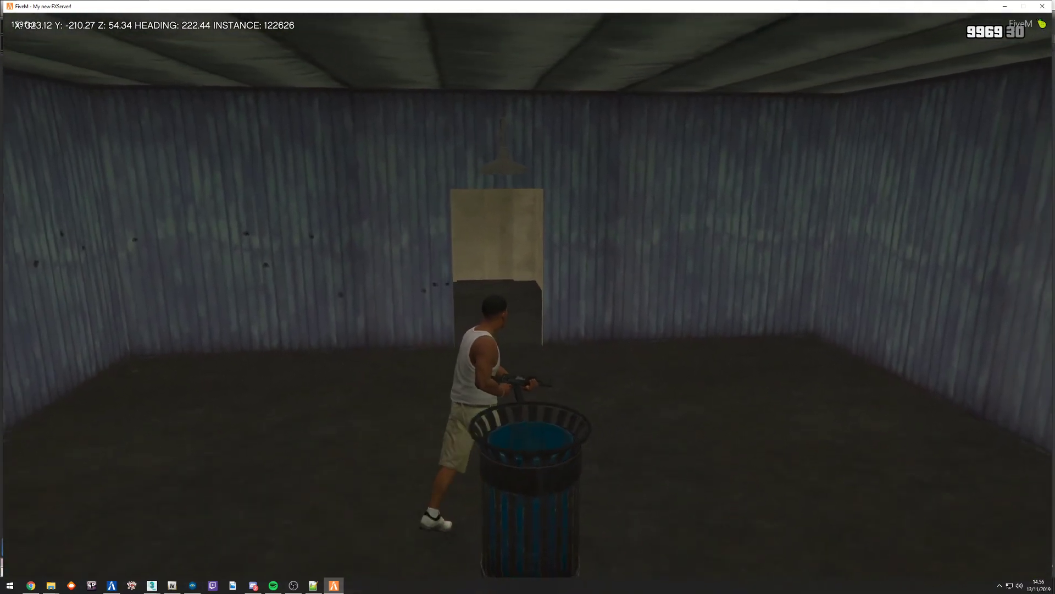
# Step: Walk around the room to inspect the walls, lamps and bin, and switch to the Run server console
pyautogui.moveTo(527, 302); pyautogui.dragTo(527, 301, button='right')
pyautogui.press('d')
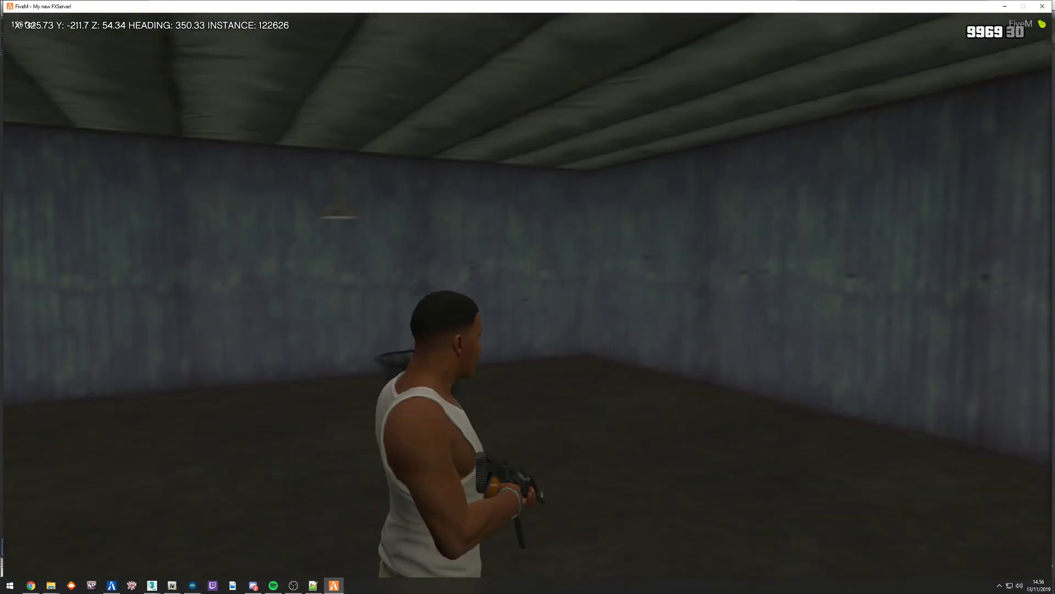
pyautogui.press('s')
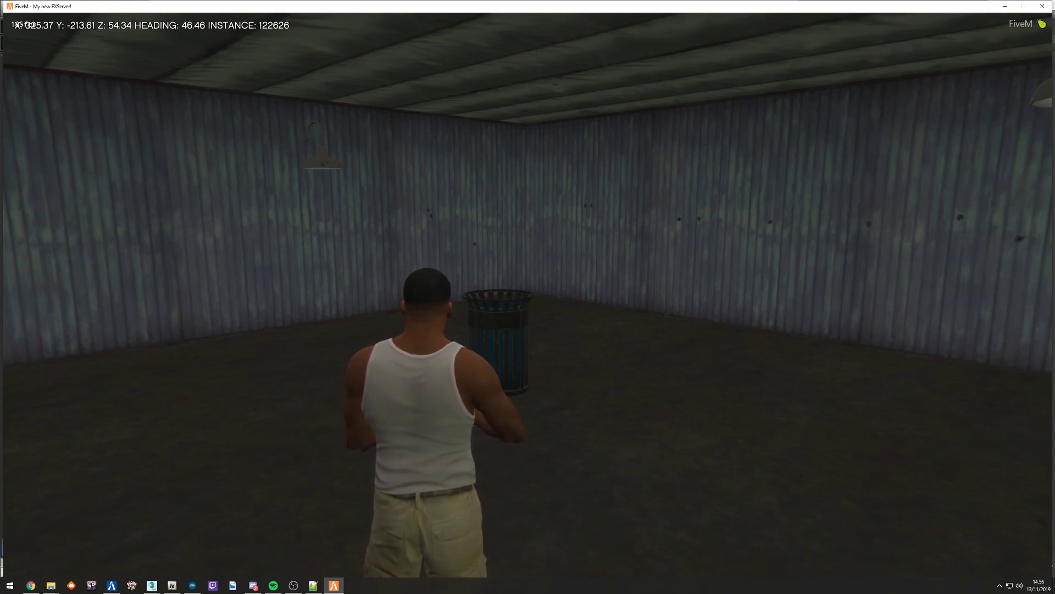
pyautogui.press('a')
pyautogui.press('d')
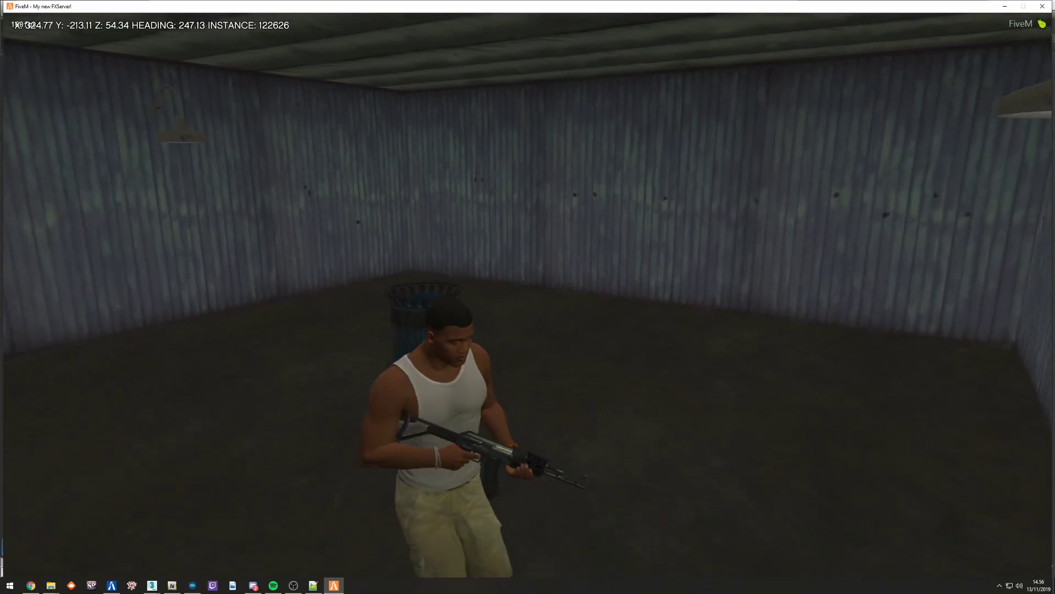
pyautogui.press('a')
pyautogui.press('w')
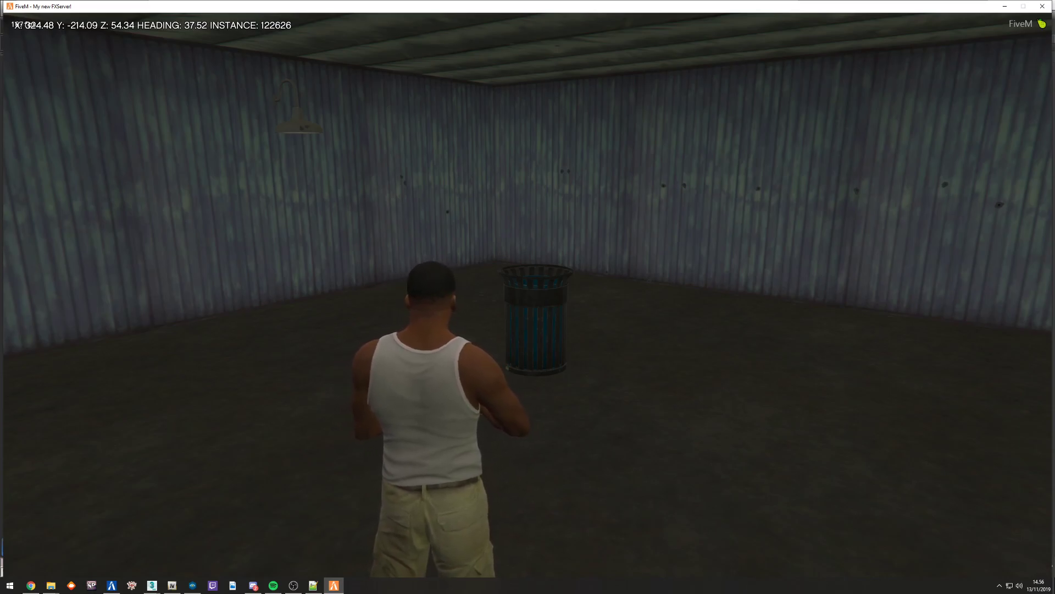
pyautogui.hotkey('alt', 'Tab')
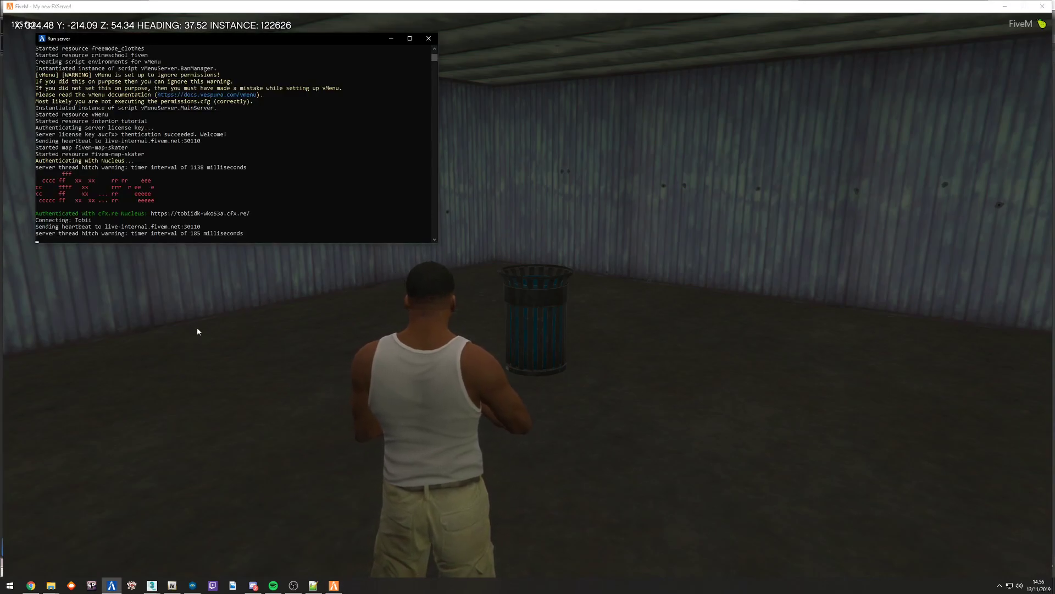